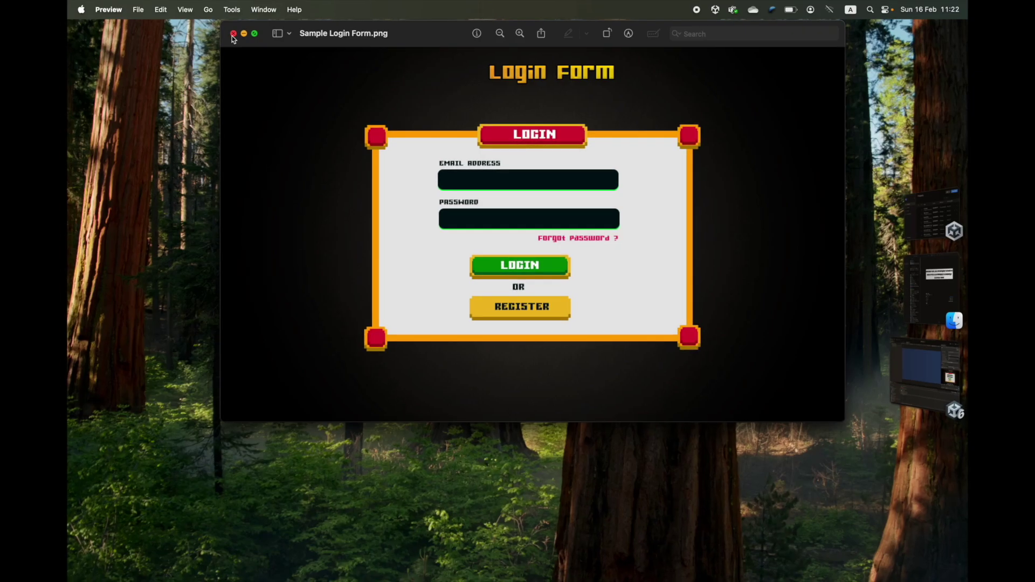
- Close the Sample Login Form.png reference image in Preview
left_click(105, 39)
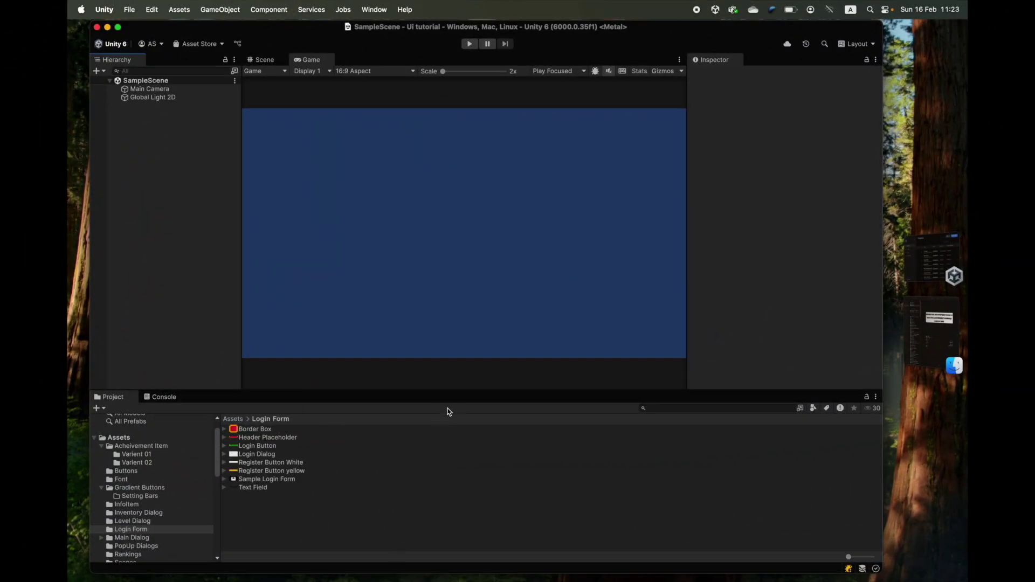
- Add a UI Canvas to SampleScene from the Hierarchy's UI menu, creating an EventSystem too
right_click(154, 139)
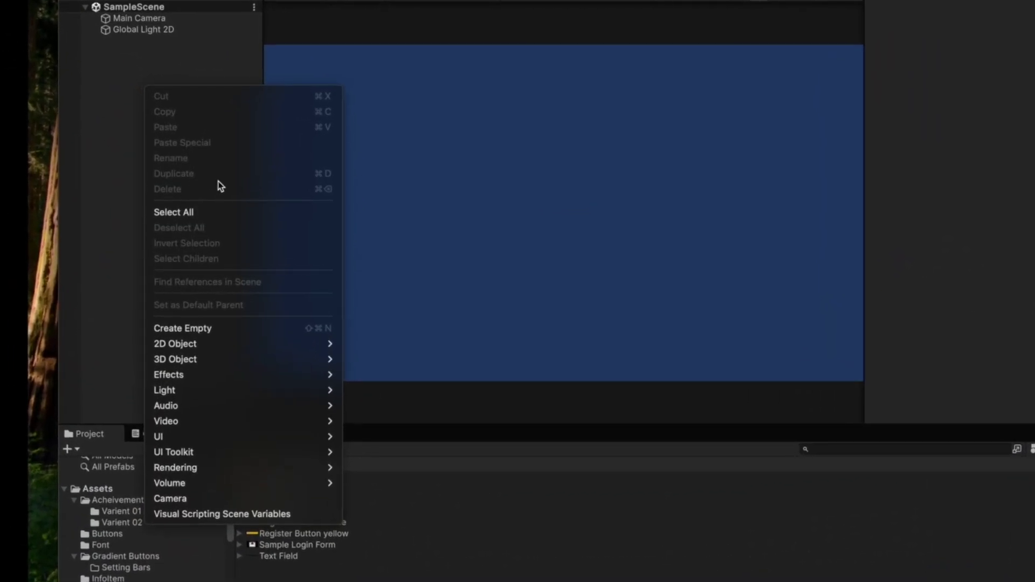
left_click(226, 58)
right_click(143, 88)
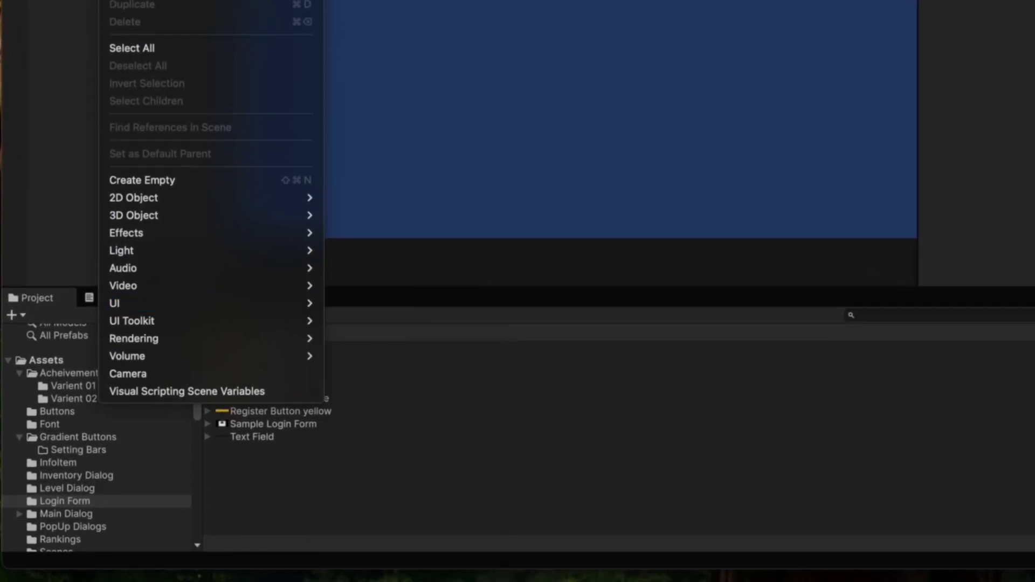
key("Escape")
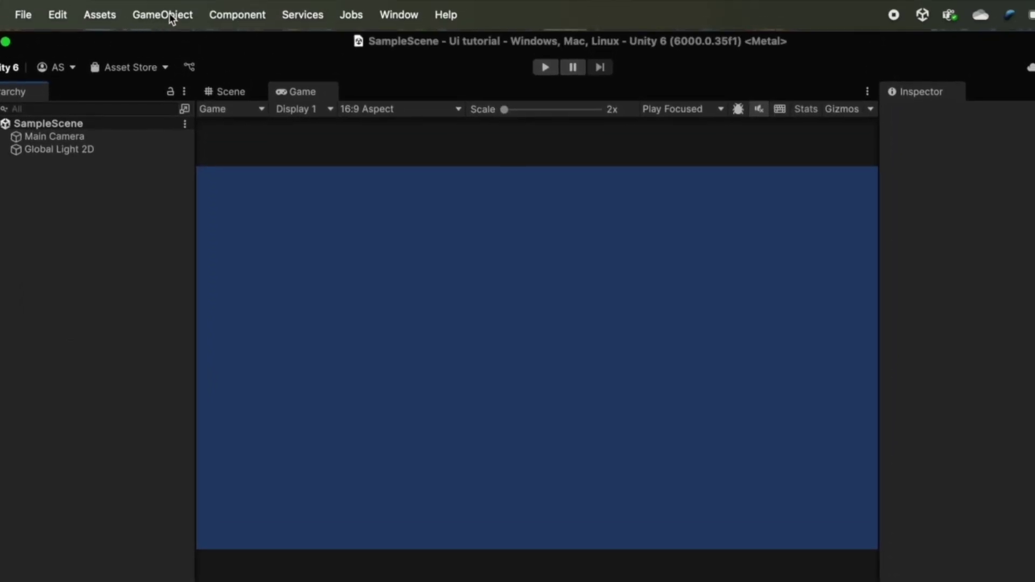
left_click(169, 13)
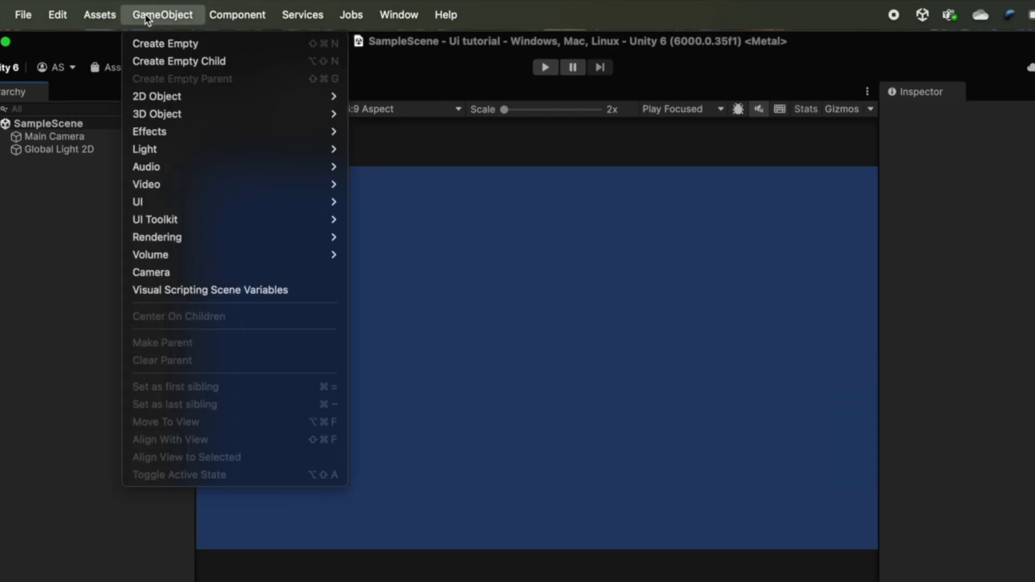
mouse_move(163, 205)
left_click(19, 227)
right_click(45, 164)
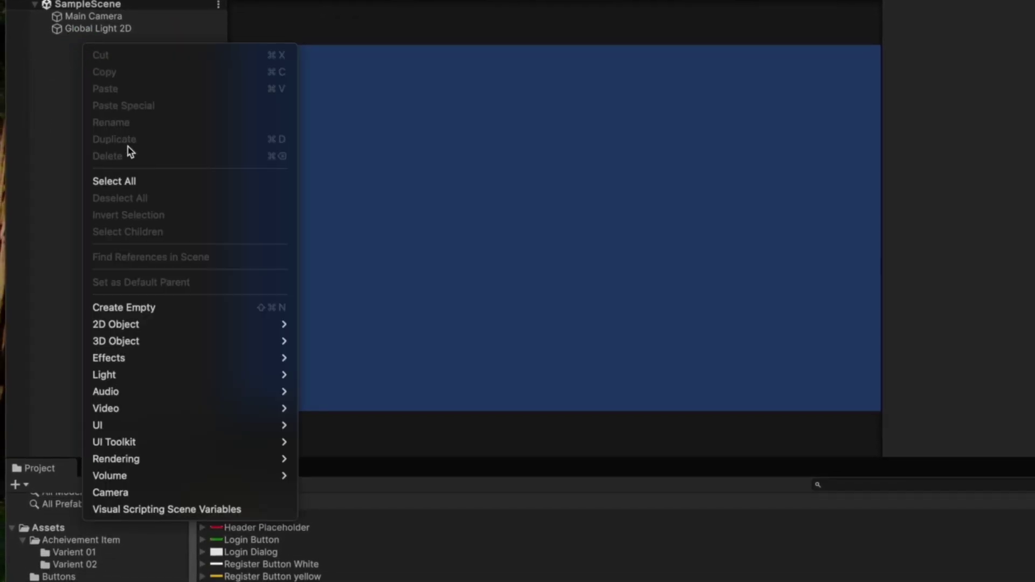
mouse_move(176, 425)
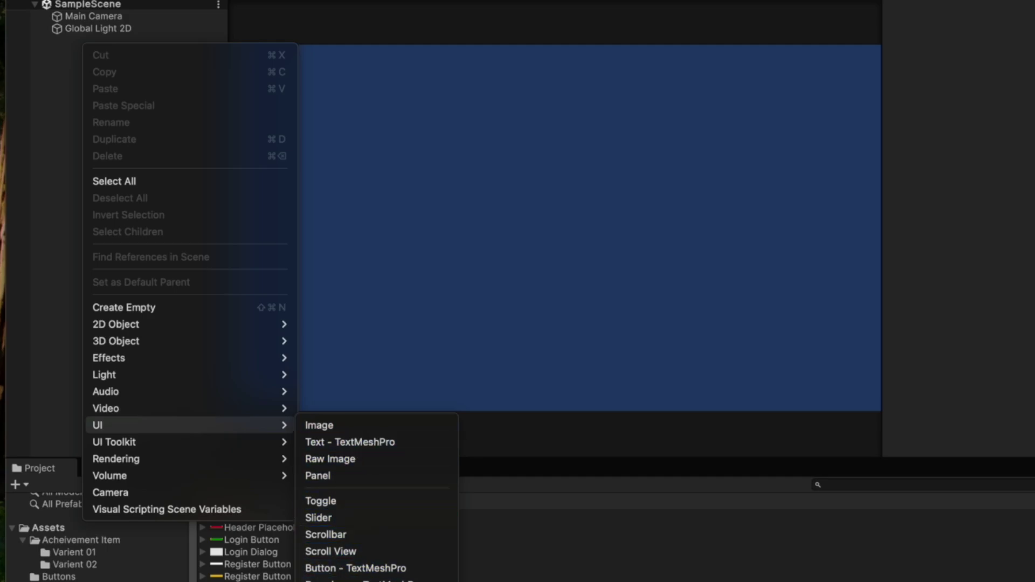
left_click(323, 580)
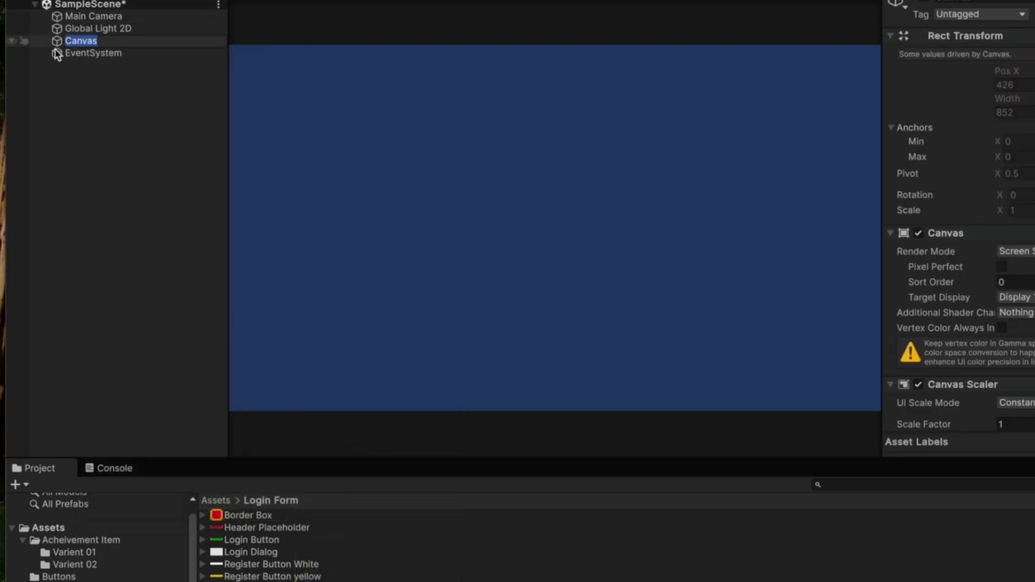
- Select the Canvas and frame its whole rectangle in the Scene view
left_click(95, 43)
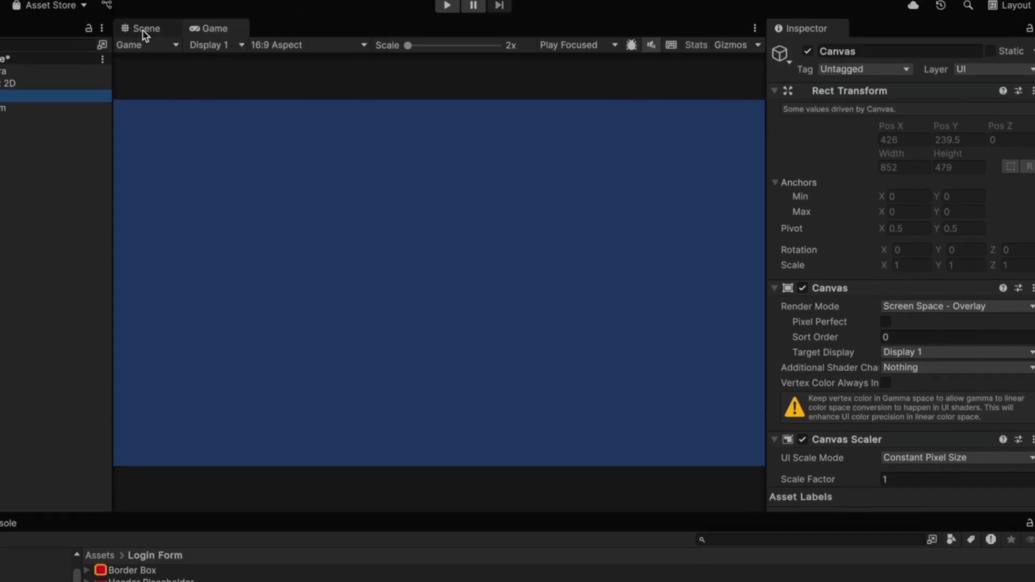
left_click(143, 35)
scroll(425, 188, "down", 5)
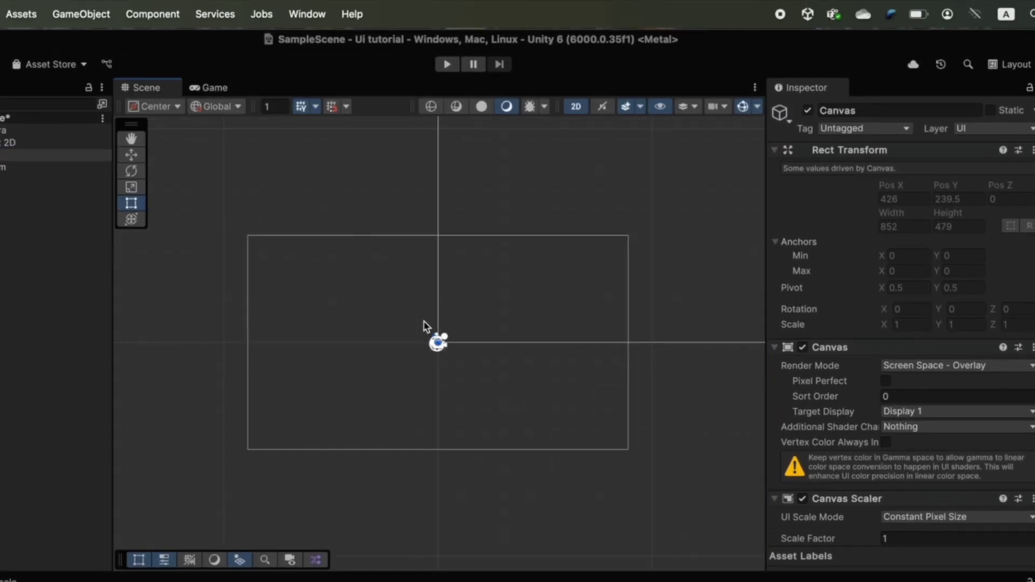
scroll(428, 325, "down", 10)
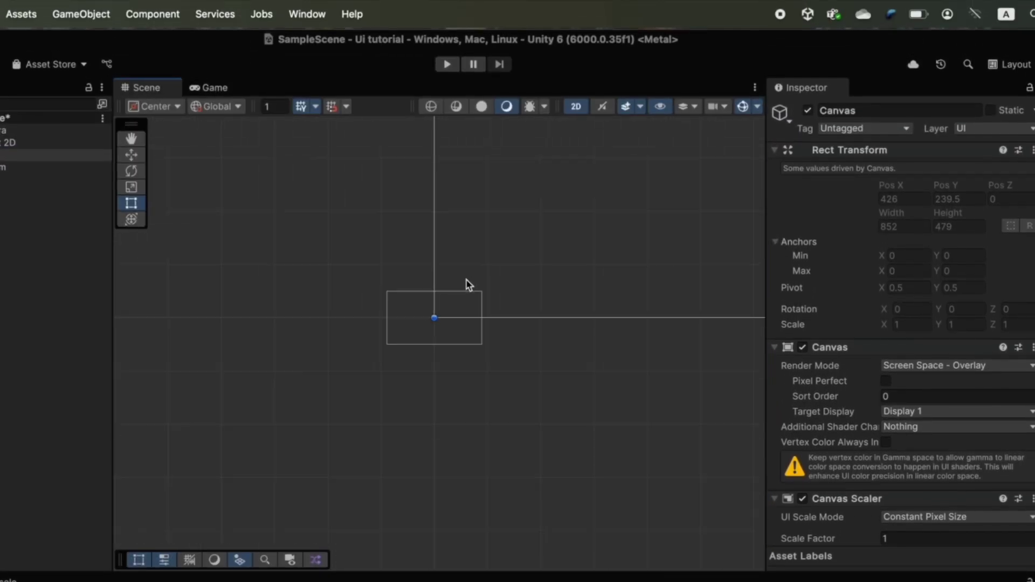
key("f")
scroll(300, 321, "down", 1)
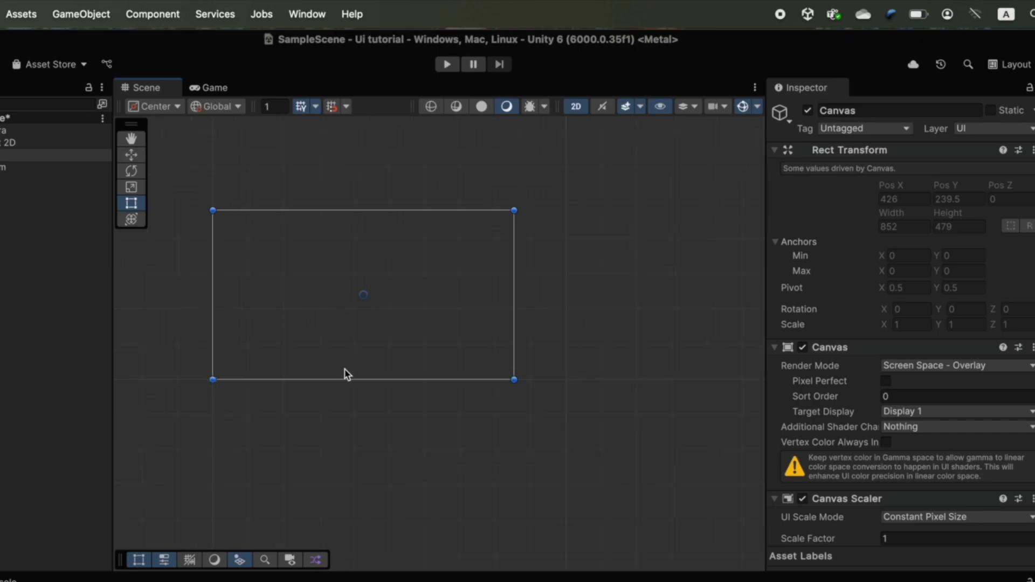
middle_click_drag(406, 257, 397, 329)
key("f")
scroll(833, 350, "down", 1)
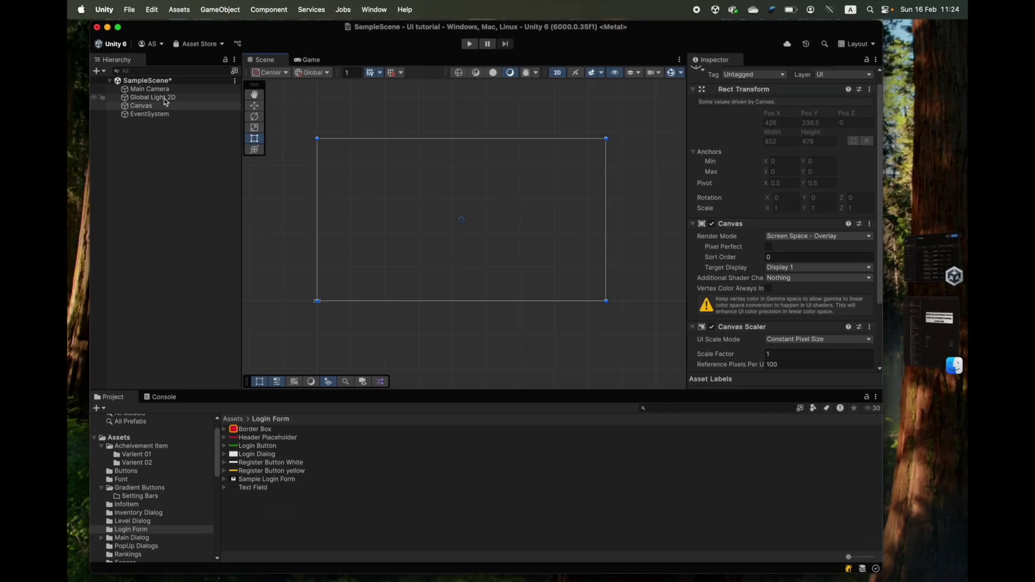
- Add a white Image under the Canvas and stretch its corners to the canvas corners
right_click(149, 106)
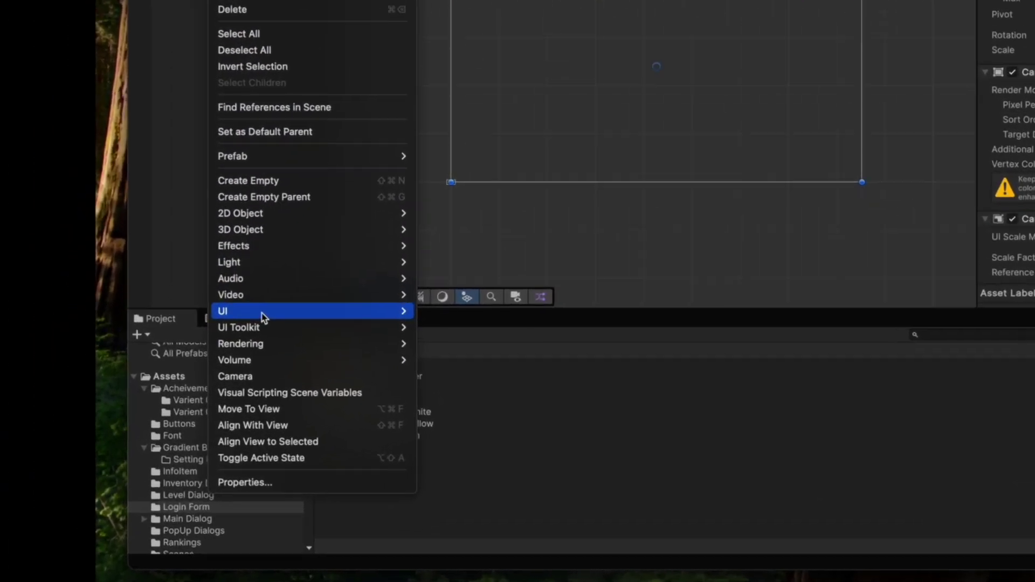
mouse_move(278, 394)
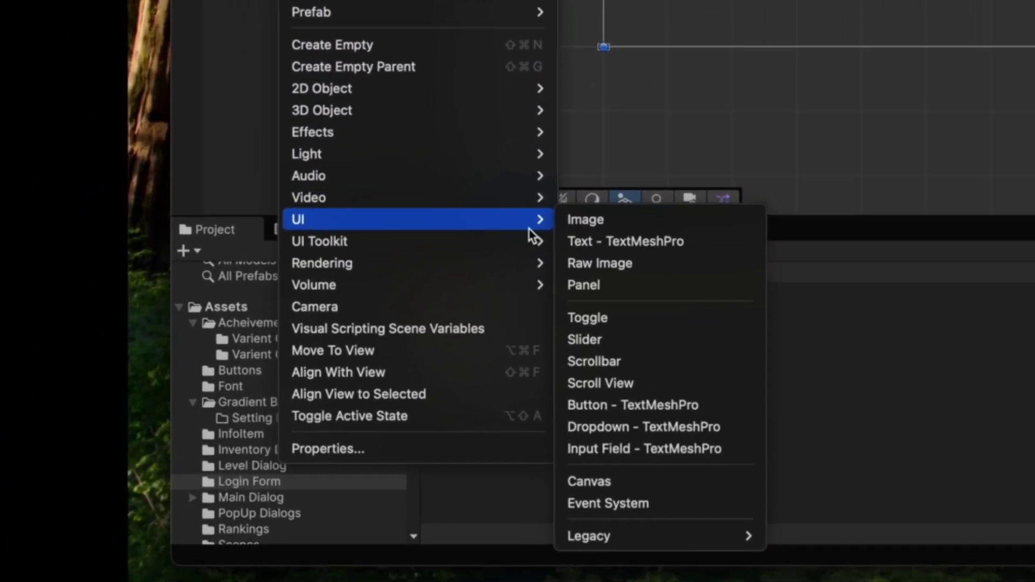
left_click(609, 227)
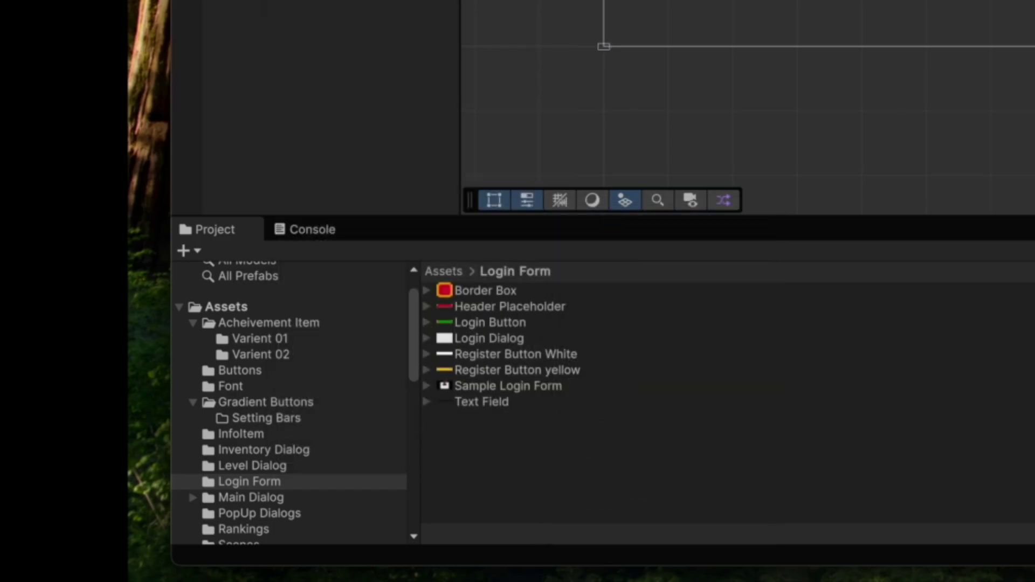
left_click(311, 60)
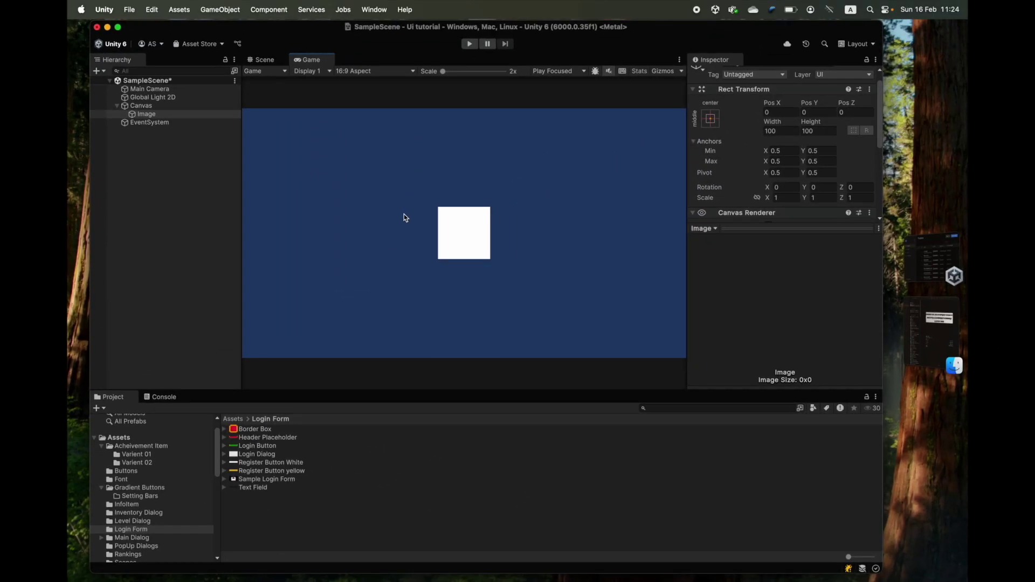
left_click(262, 59)
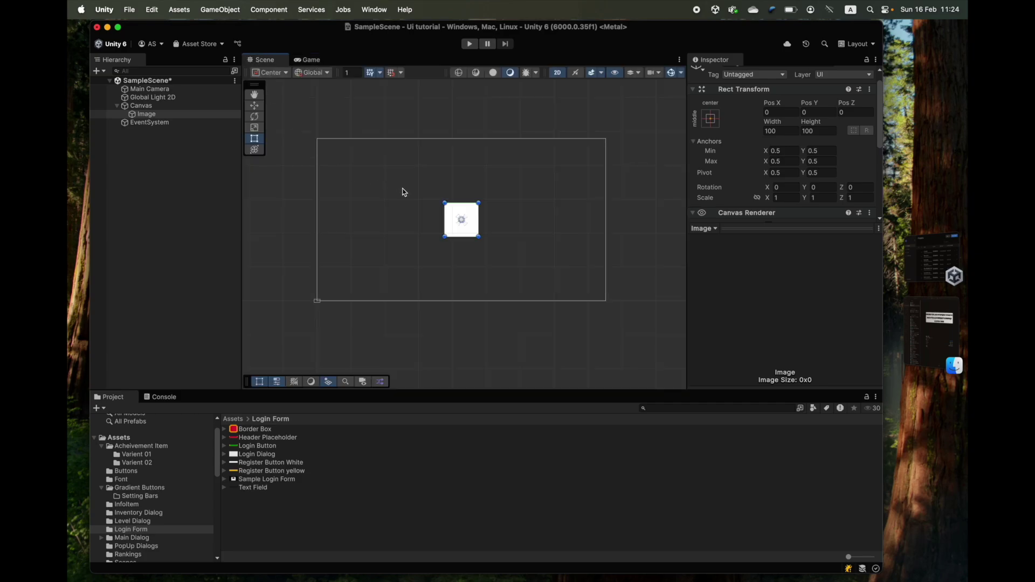
left_click_drag(479, 203, 606, 138)
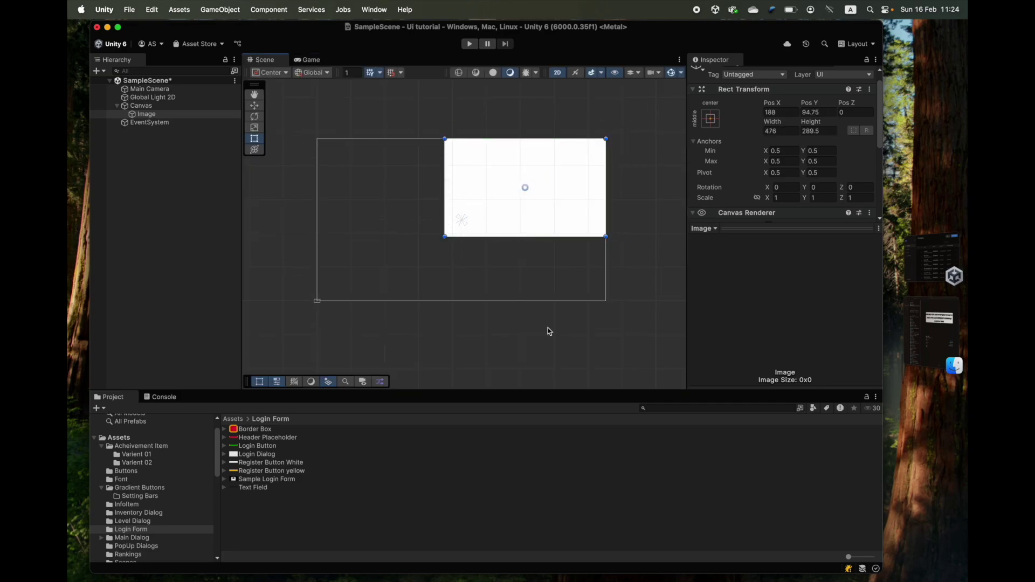
left_click_drag(443, 237, 317, 300)
- Dock the Game view to the right of the Scene view and recentre the image
left_click(307, 59)
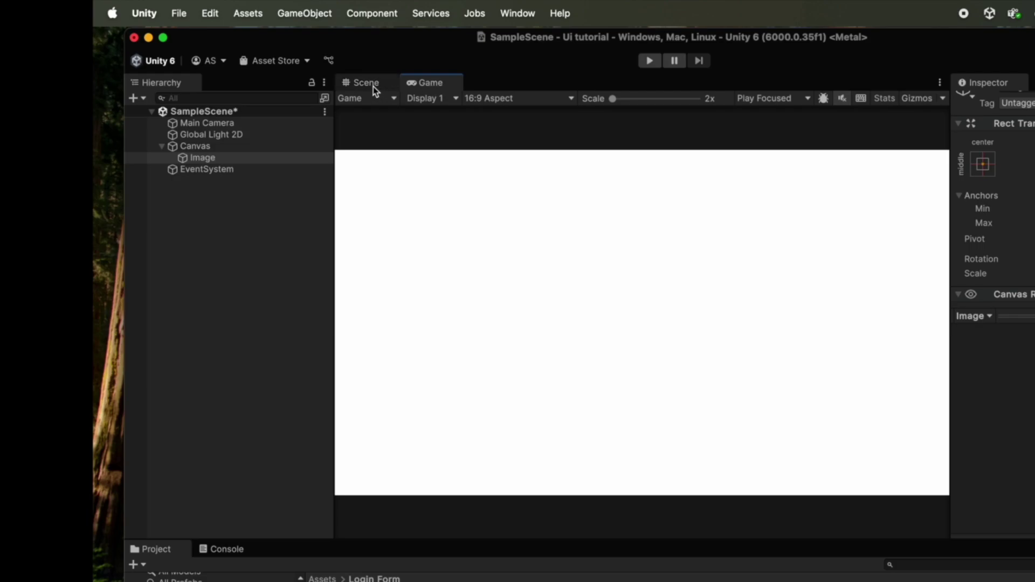
left_click_drag(408, 92, 903, 320)
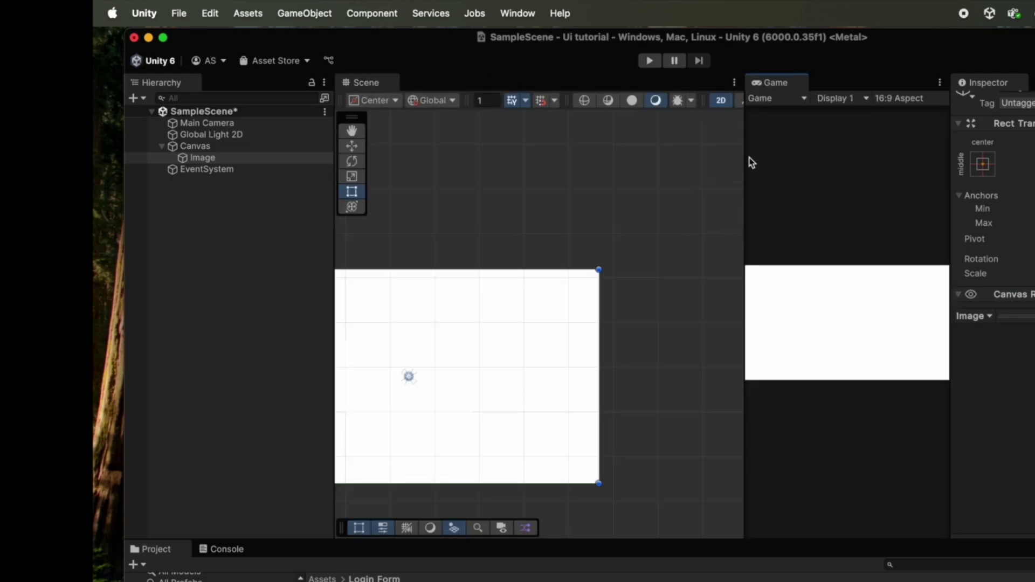
left_click_drag(743, 162, 720, 163)
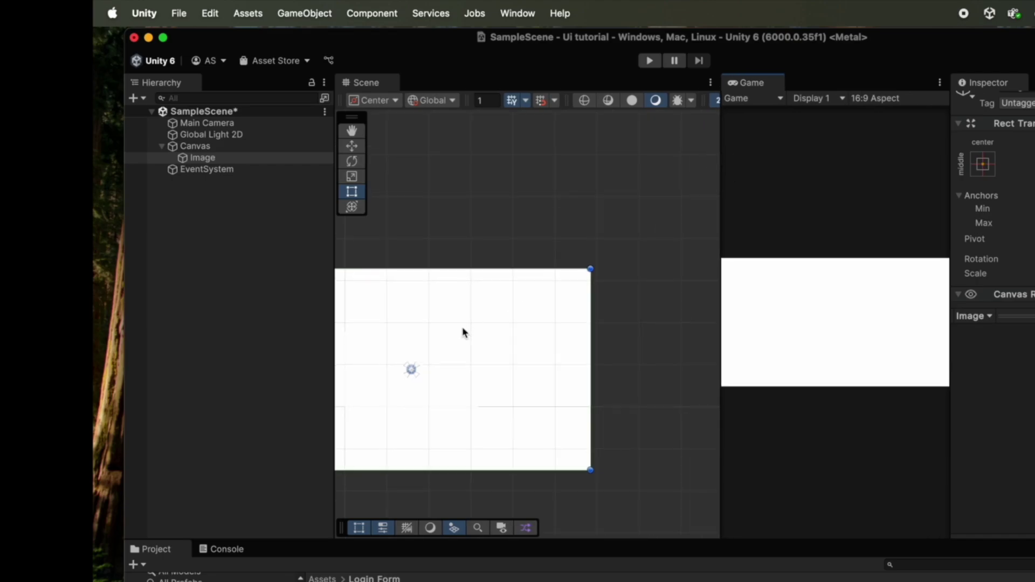
scroll(462, 330, "down", 1)
middle_click_drag(462, 331, 580, 241)
- Narrow the Image from its right edge to about 506 wide and select it
key("t")
scroll(566, 279, "up", 2)
scroll(531, 274, "down", 2)
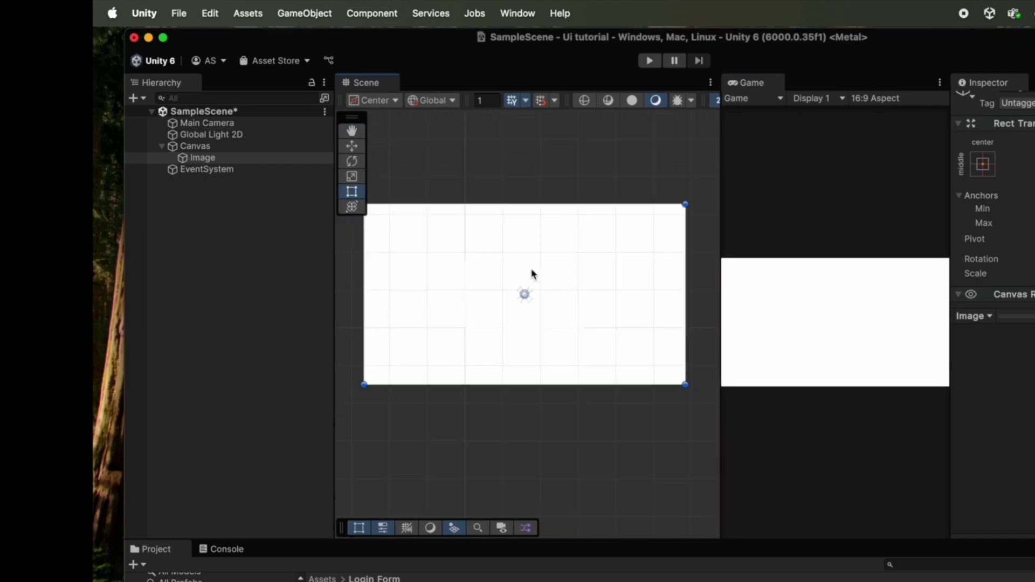
left_click_drag(687, 265, 555, 284)
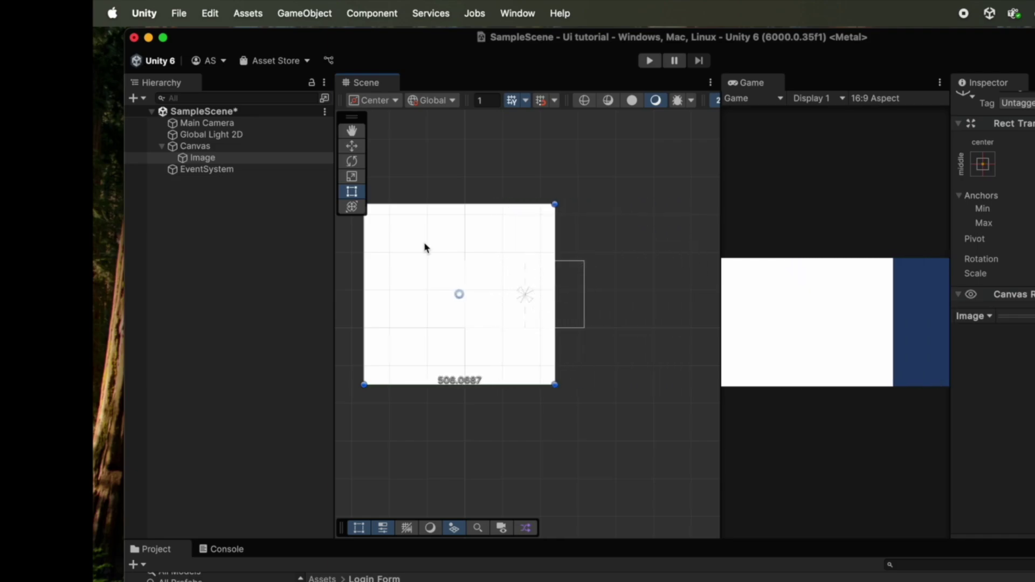
left_click(223, 158)
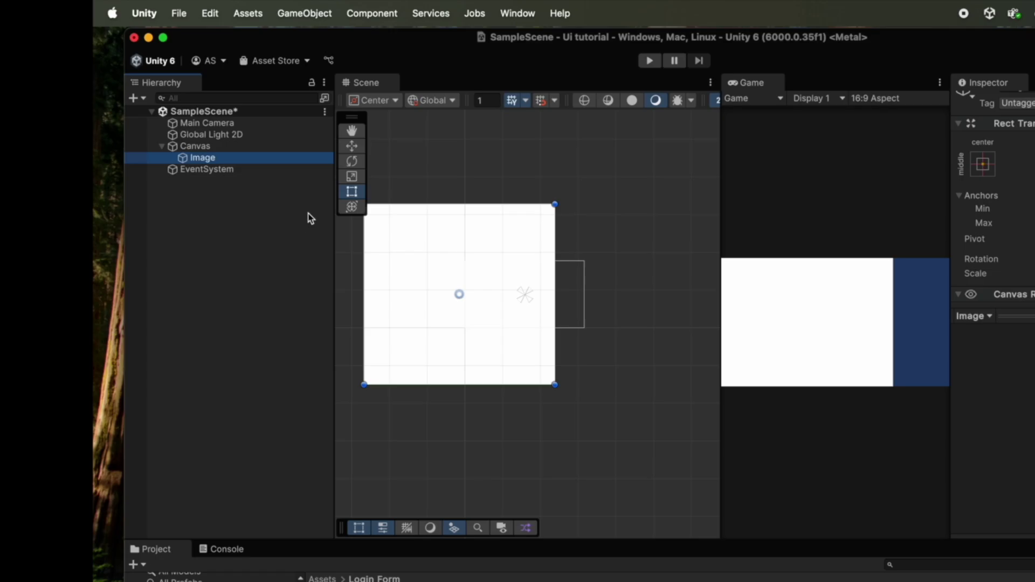
- Delete the Image and keep the Canvas rendering as Screen Space - Overlay
key("super+BackSpace")
left_click(248, 146)
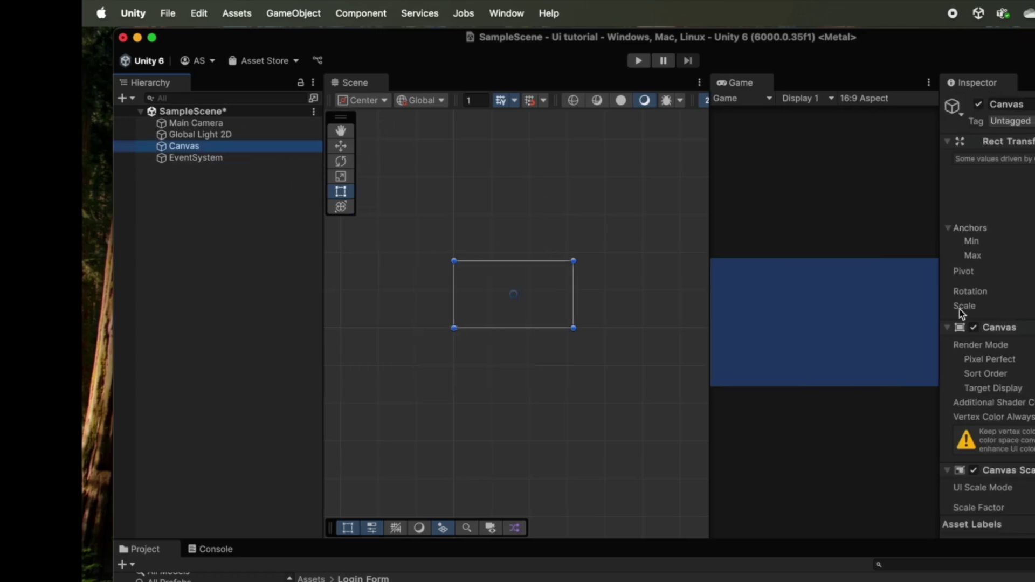
scroll(965, 313, "down", 5)
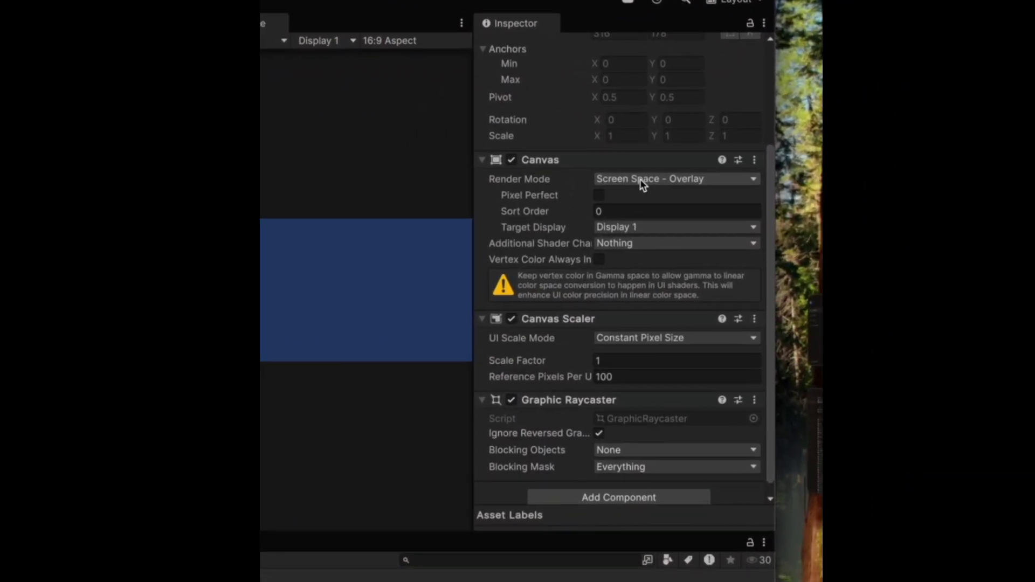
left_click(879, 220)
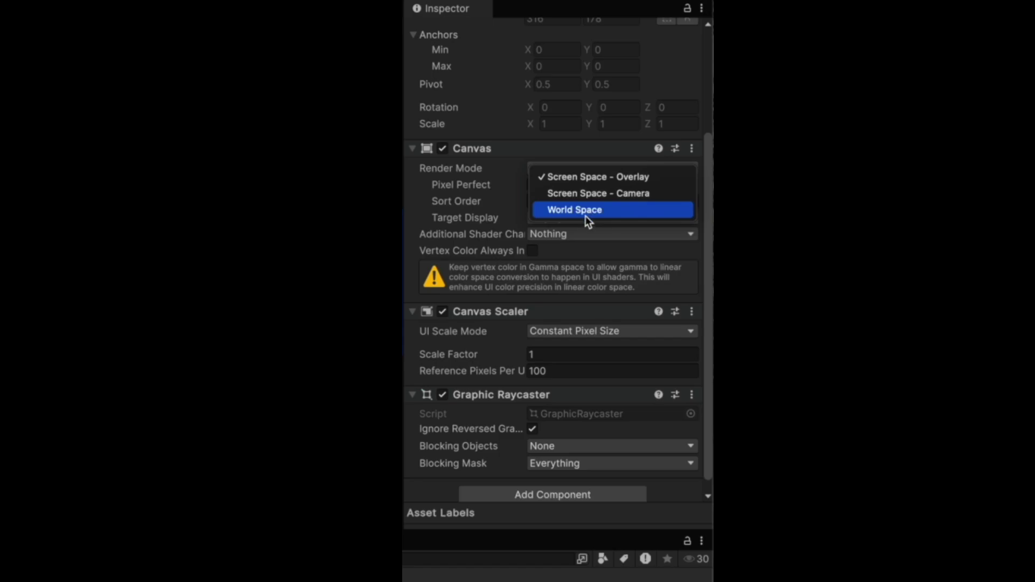
left_click(574, 252)
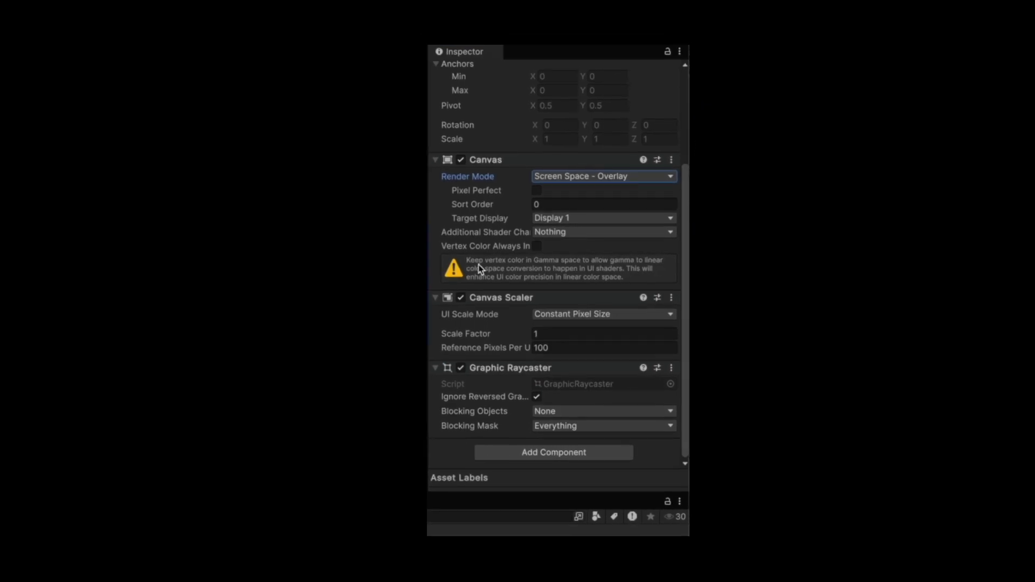
- Set the Canvas Scaler UI Scale Mode to Scale With Screen Size
left_click(555, 337)
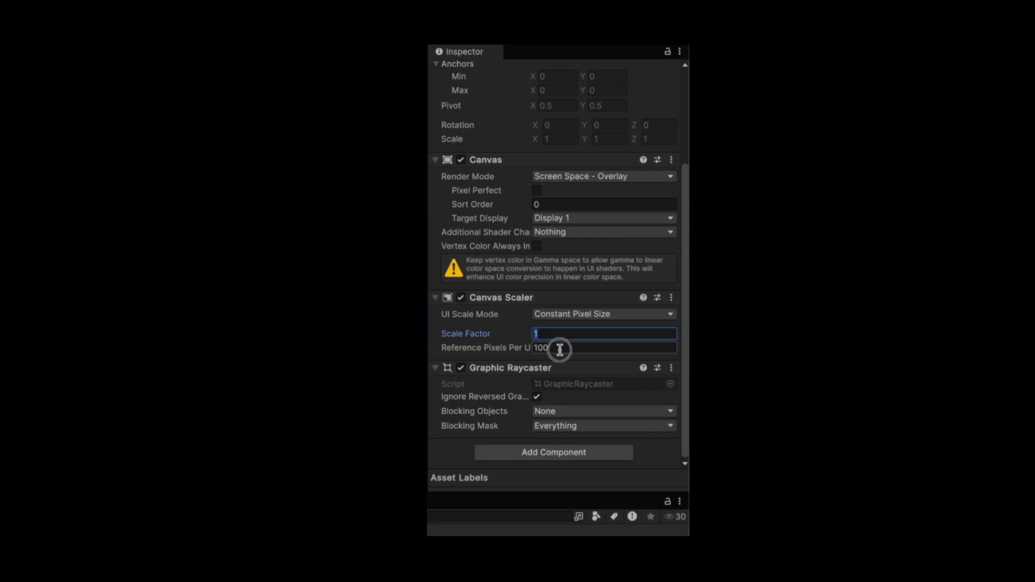
left_click(559, 348)
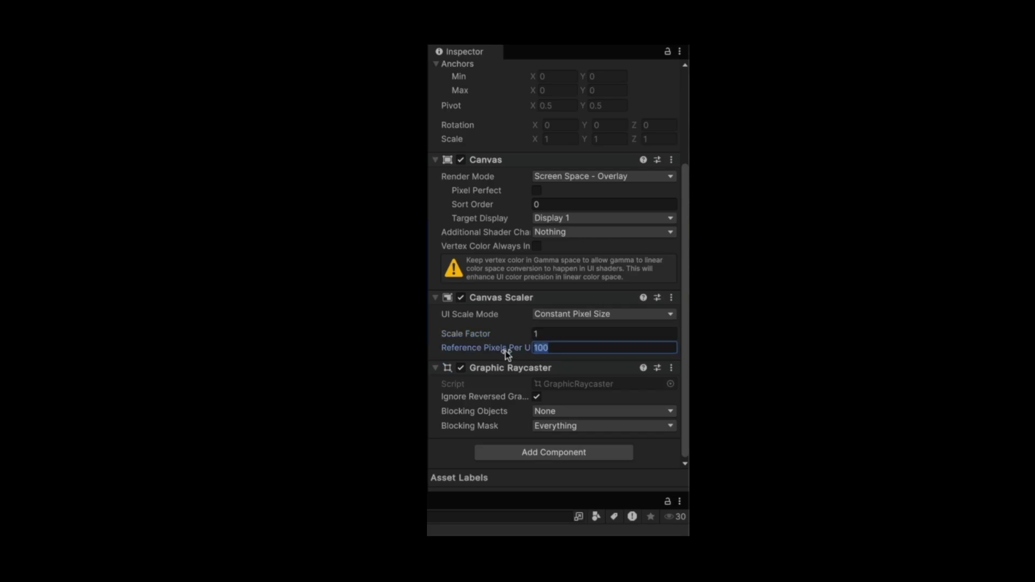
left_click(572, 316)
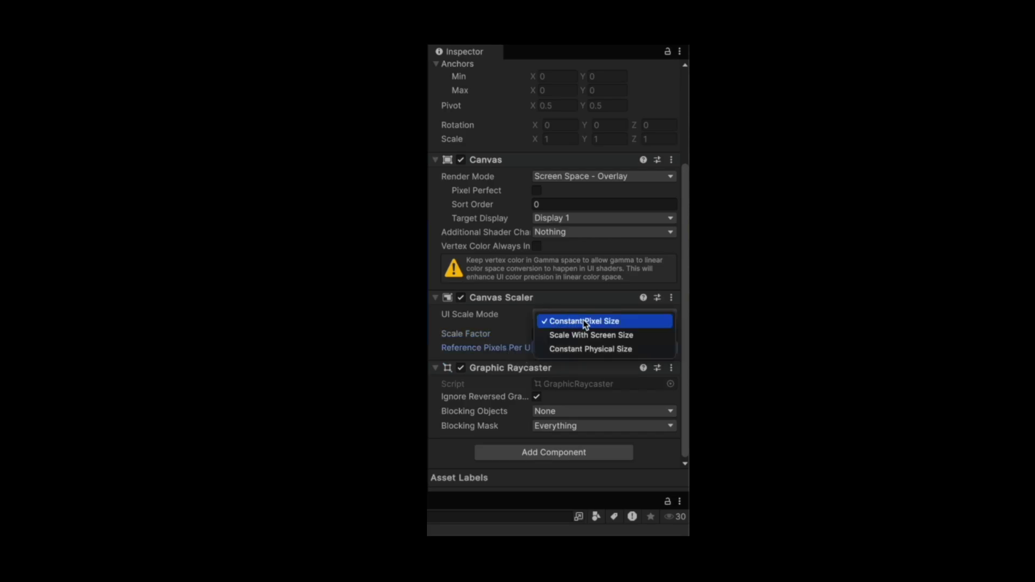
left_click(622, 335)
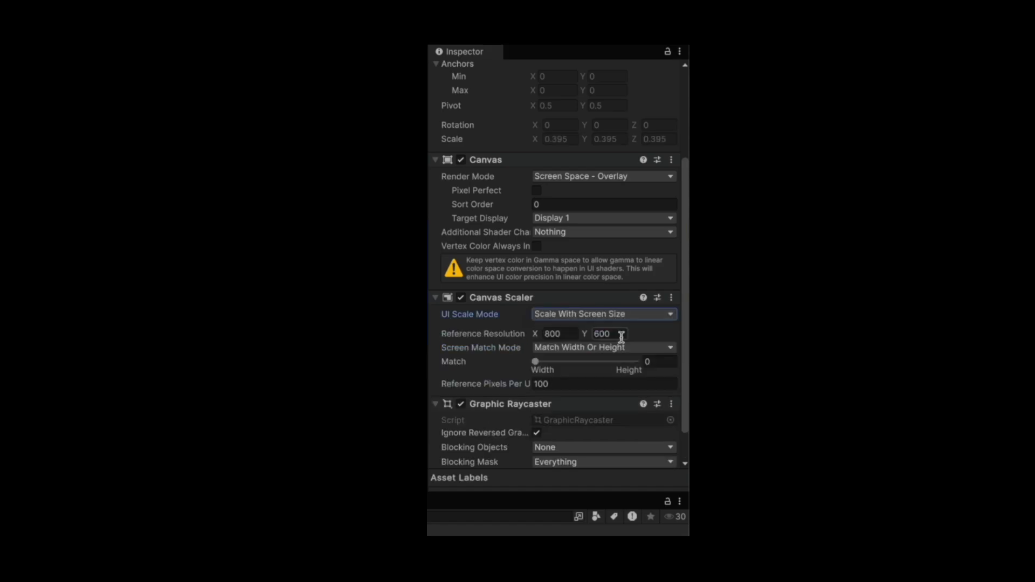
left_click(569, 334)
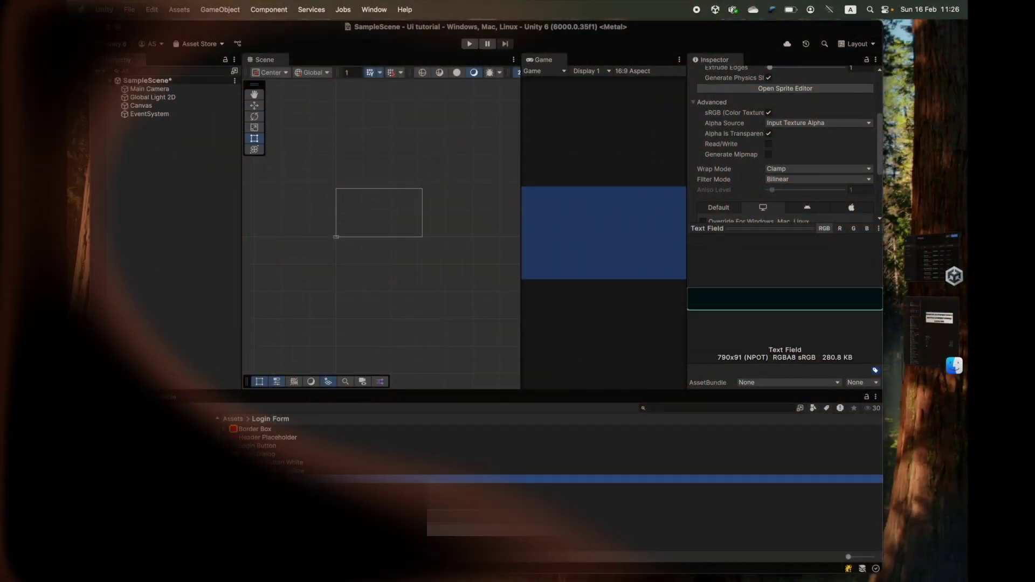
- Check the Sample Login Form image size and set the reference resolution to 1200 × 720
right_click(253, 481)
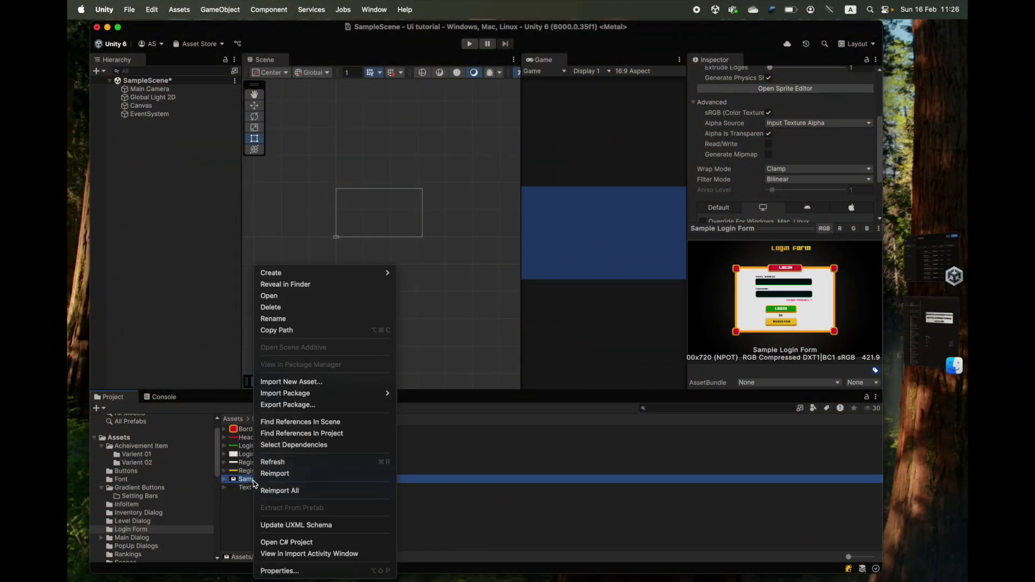
key("Escape")
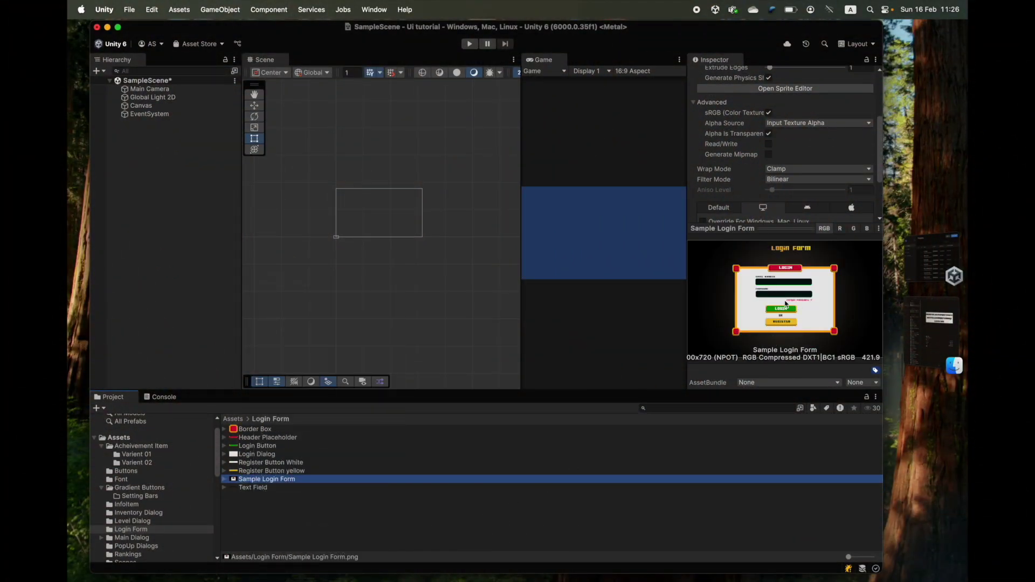
left_click_drag(769, 228, 774, 189)
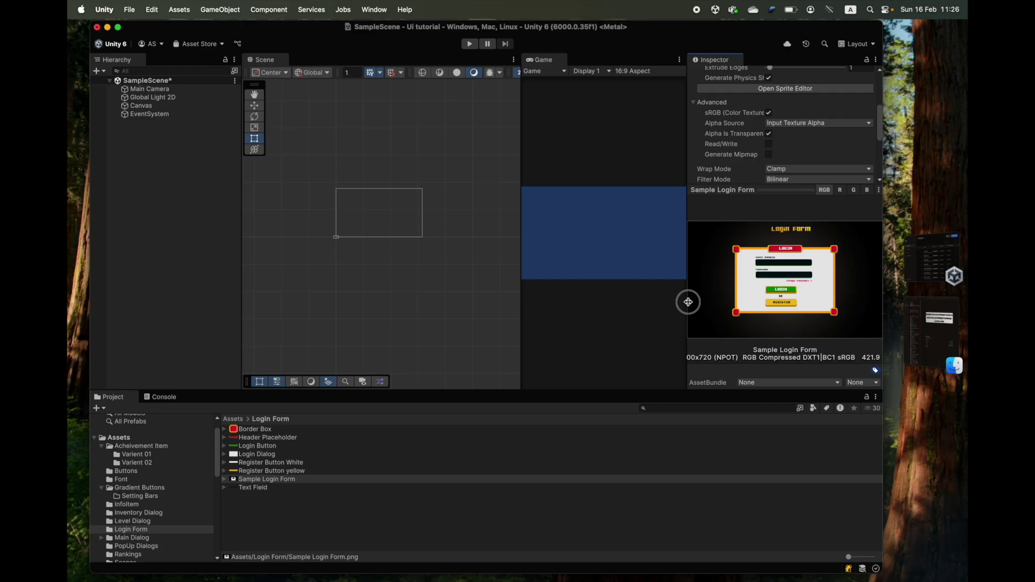
left_click_drag(686, 301, 620, 355)
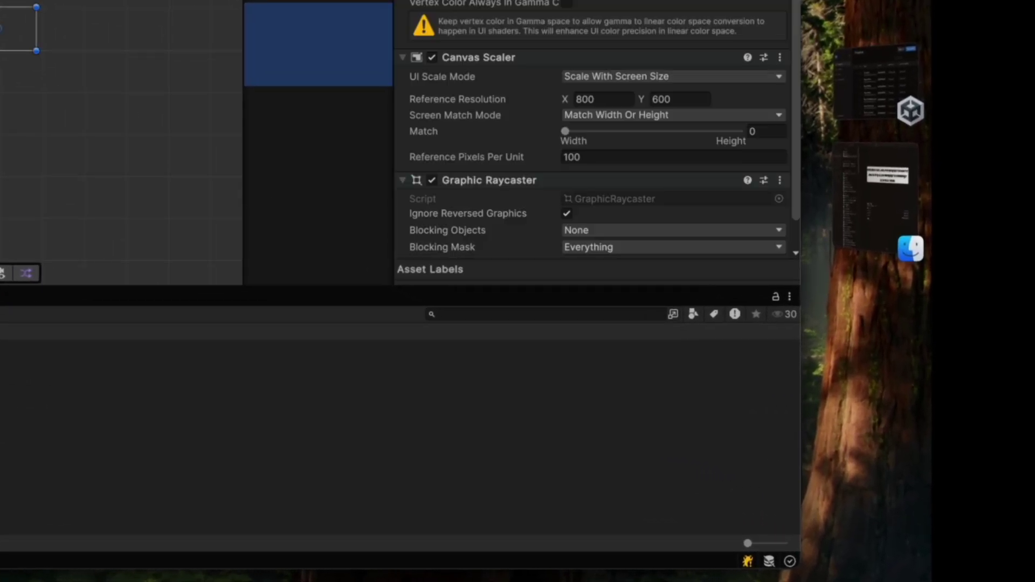
left_click(593, 99)
type("12")
left_click(676, 101)
type("720")
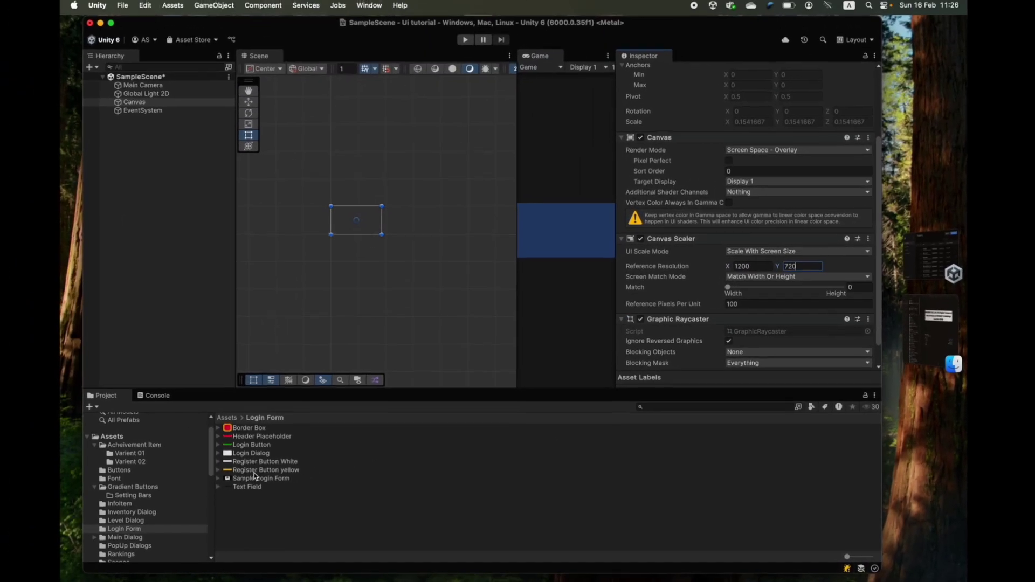
left_click(267, 479)
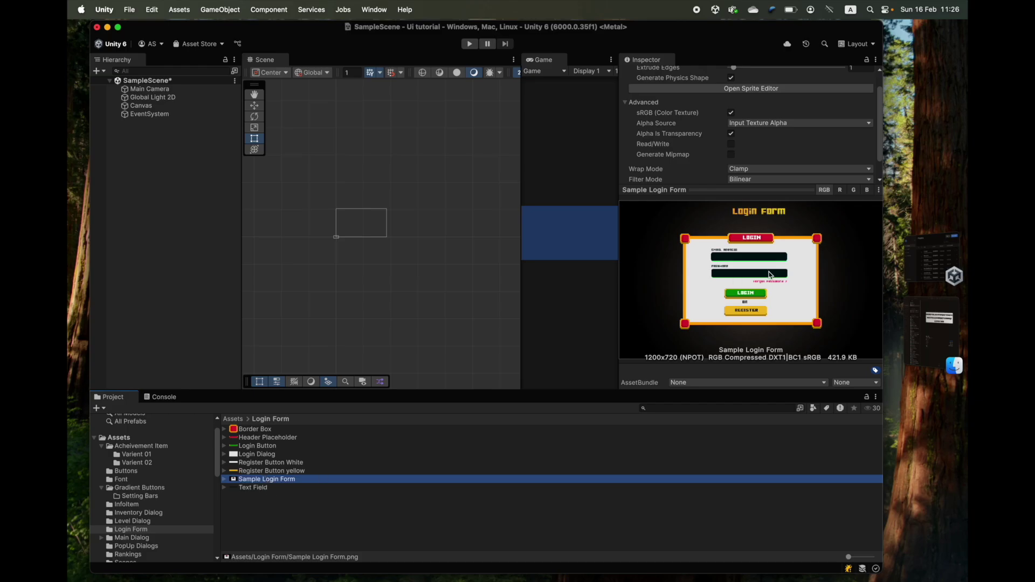
left_click(158, 105)
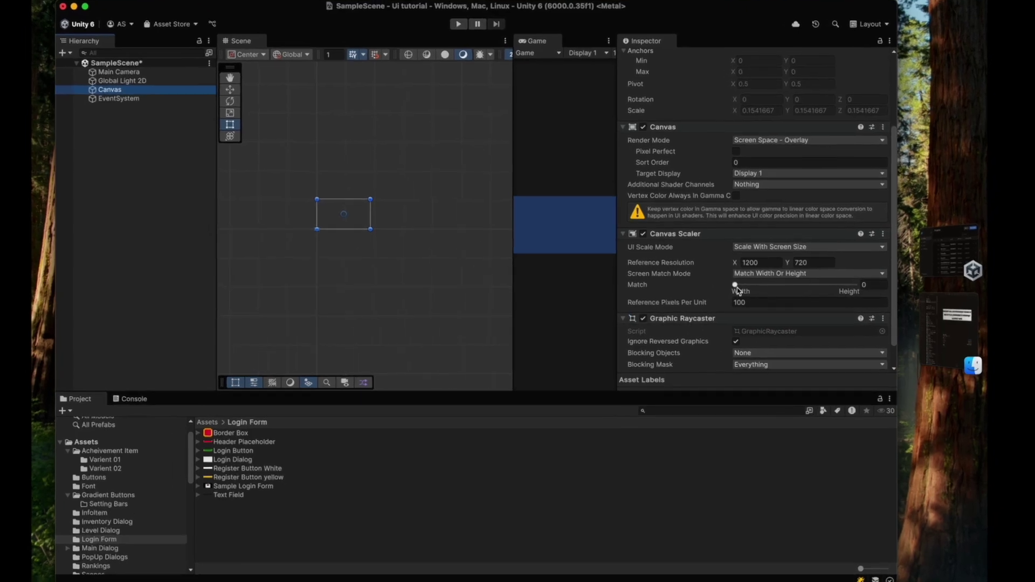
- Set the Canvas Scaler Match value to 0.5 and widen the Game view
left_click_drag(734, 291, 792, 294)
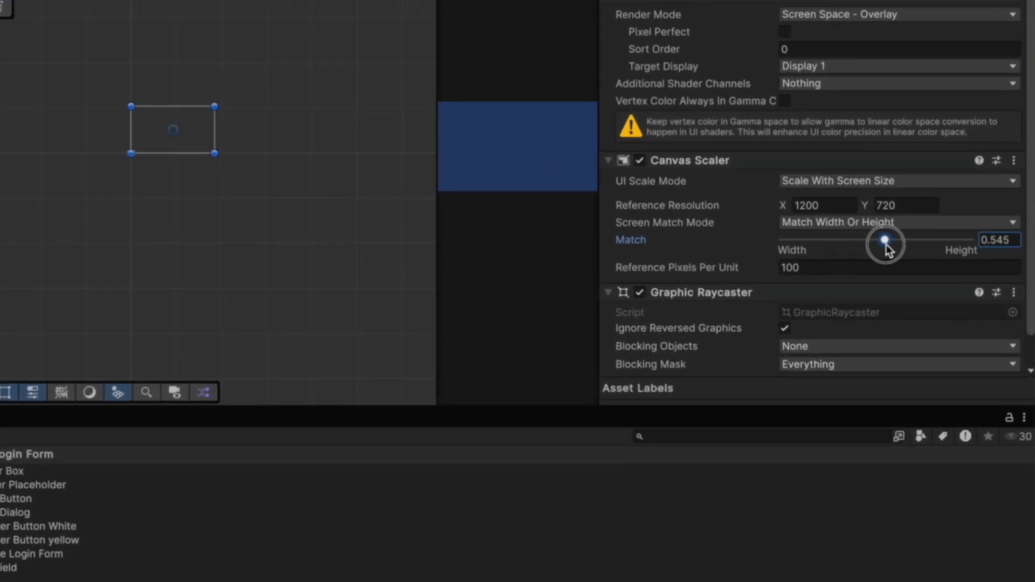
left_click(1004, 244)
type("0.5")
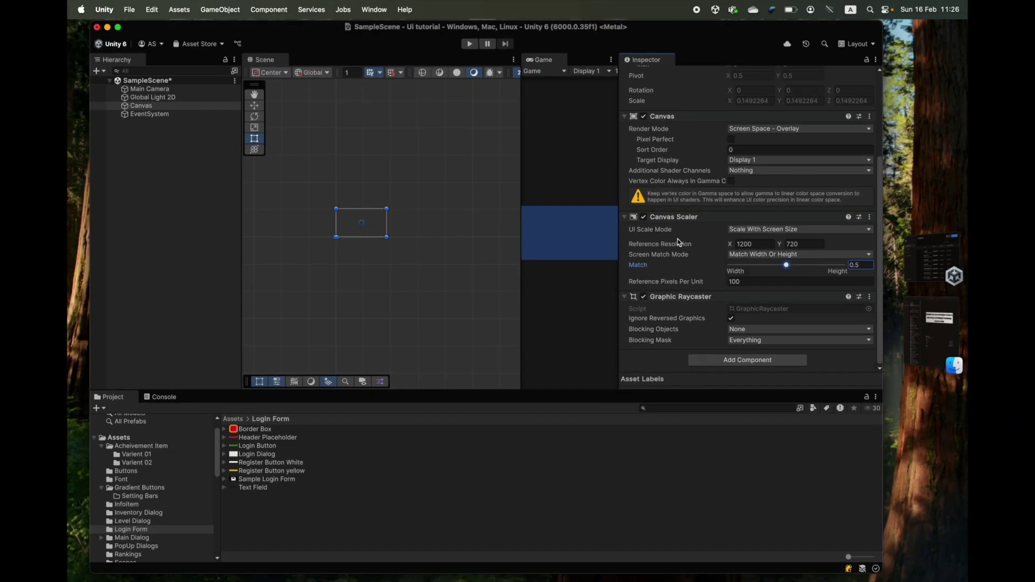
scroll(680, 244, "up", 3)
left_click_drag(620, 97, 743, 110)
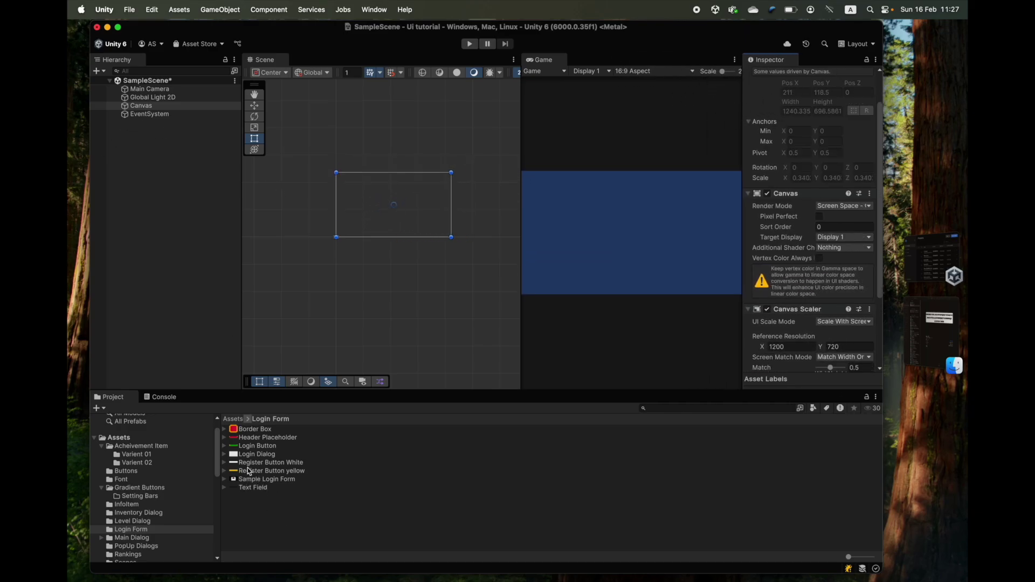
- Add a centred 100 × 100 white UI Image under the Canvas
right_click(132, 106)
mouse_move(194, 289)
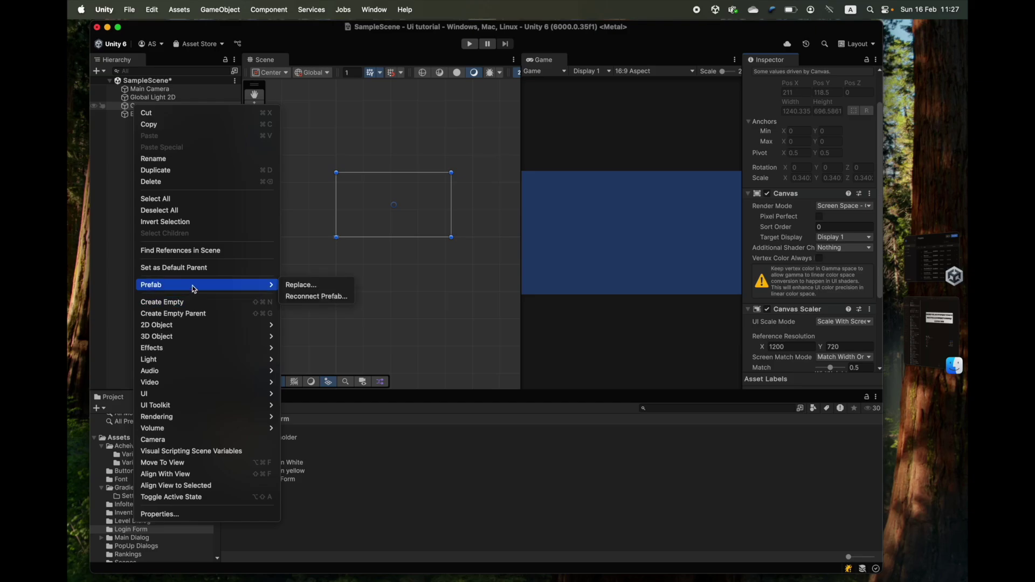
mouse_move(203, 396)
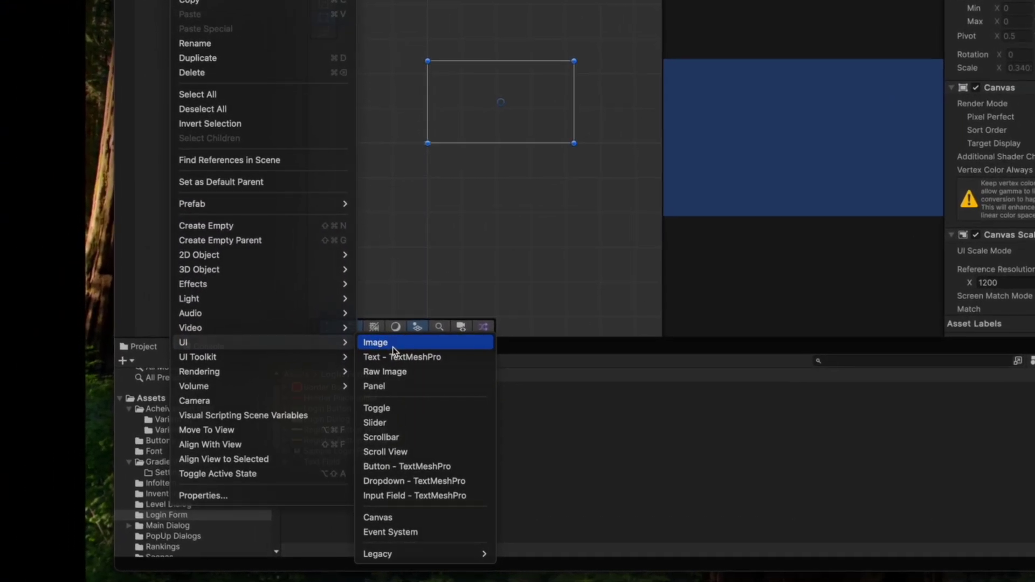
left_click(251, 375)
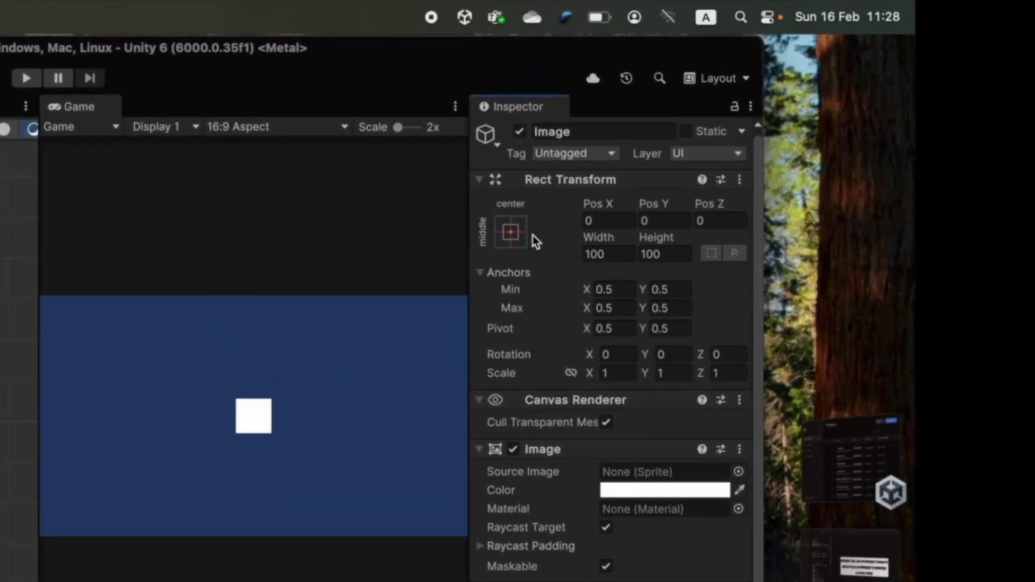
- Try Alt-modified anchor presets, moving the Image to right and left full-height strips
left_click(512, 234)
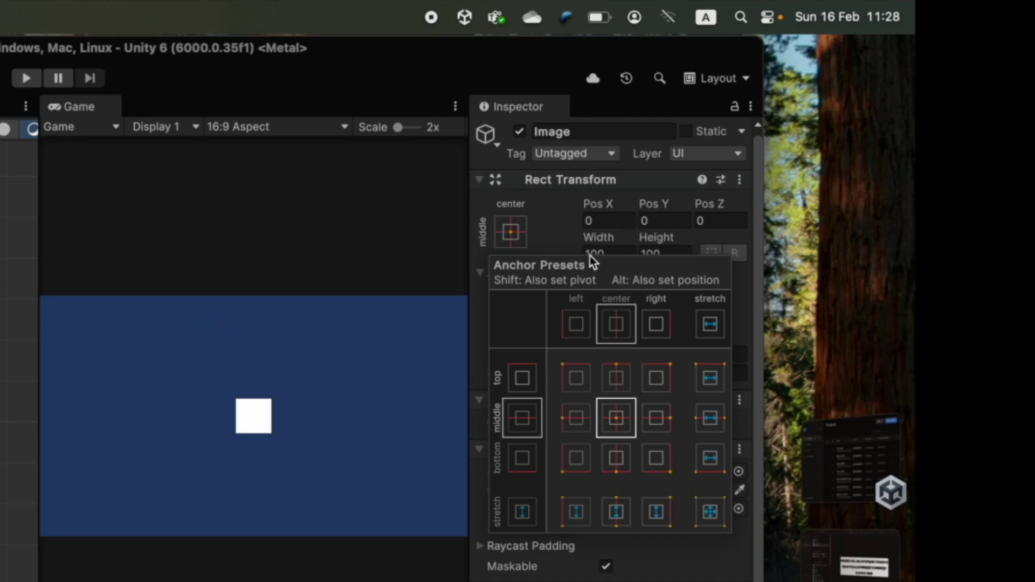
left_click(523, 238)
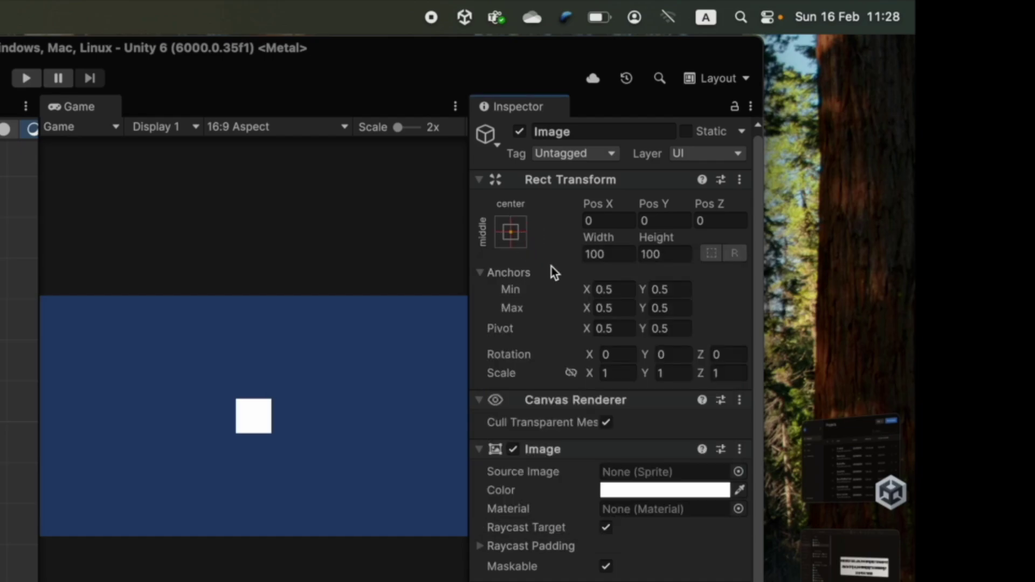
left_click(514, 232)
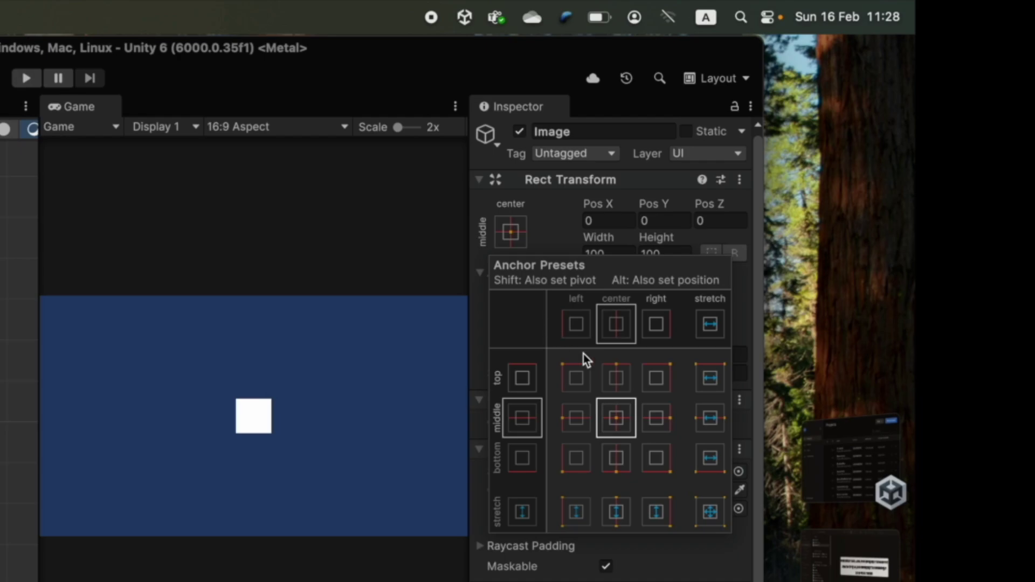
key("alt")
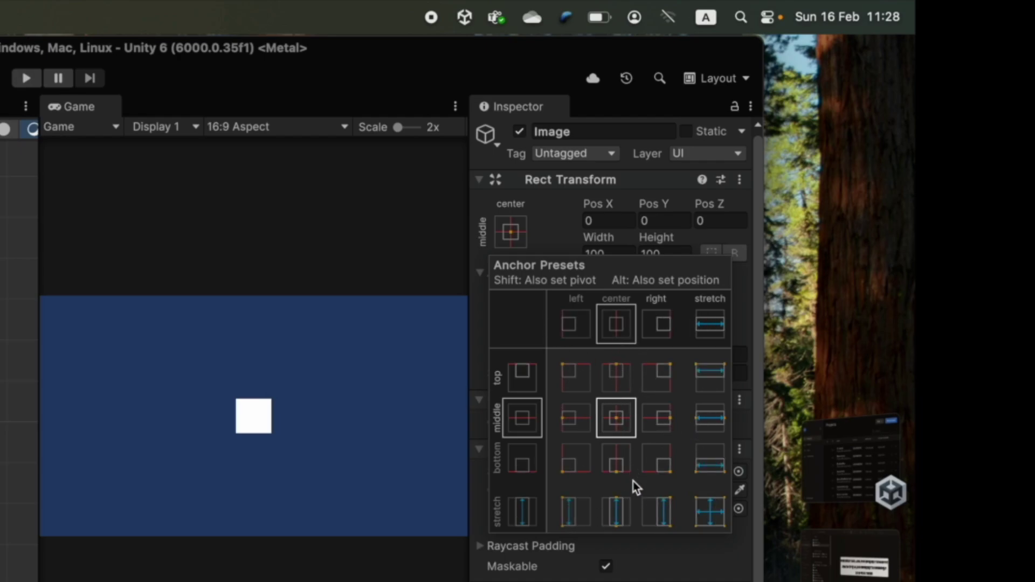
key("alt")
left_click(660, 509, "alt")
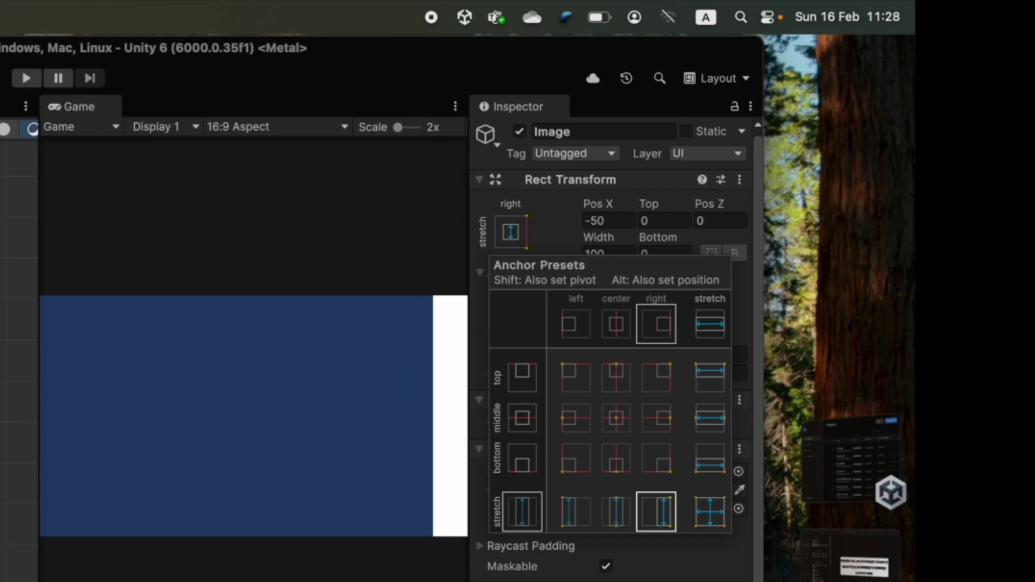
key("alt")
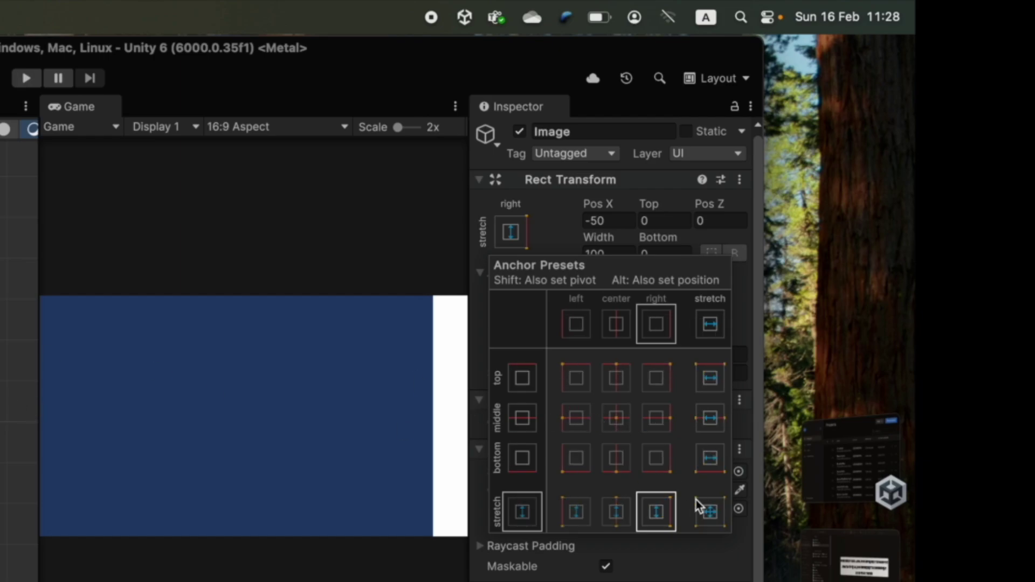
left_click(574, 512, "alt")
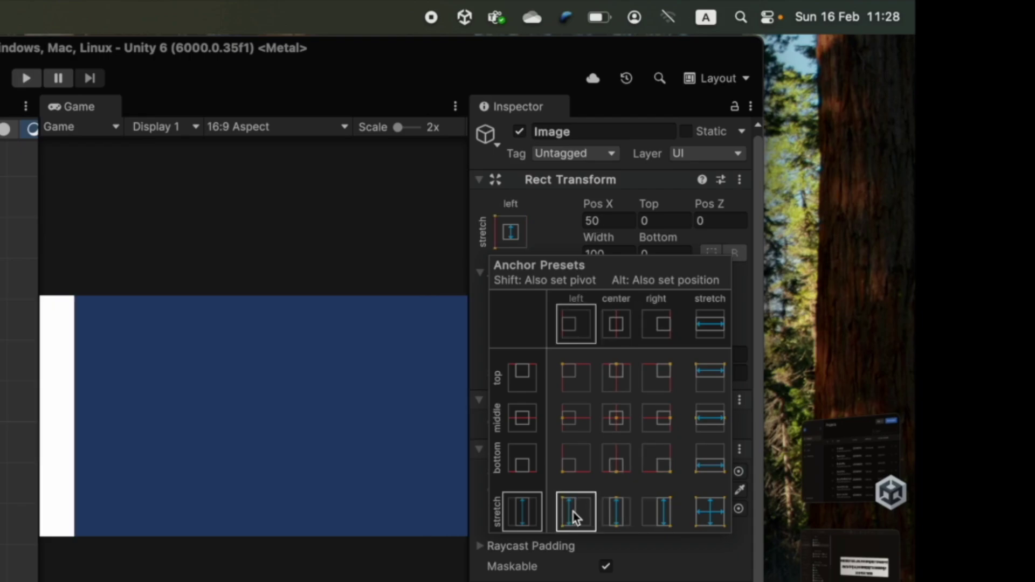
- Try the centre, edge and corner anchor presets to reposition the Image
left_click(615, 419, "alt")
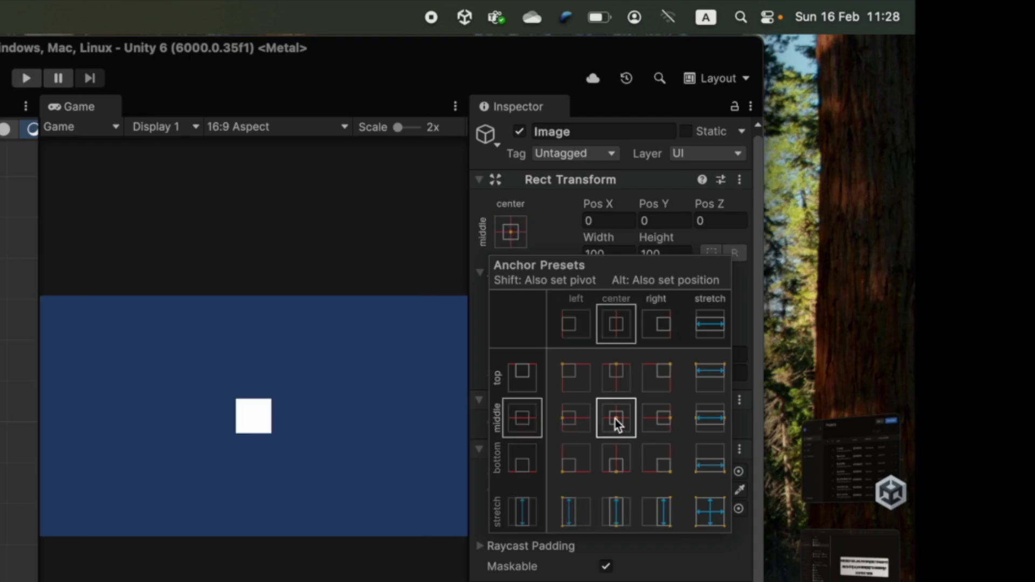
left_click(572, 427, "alt")
left_click(664, 426, "alt")
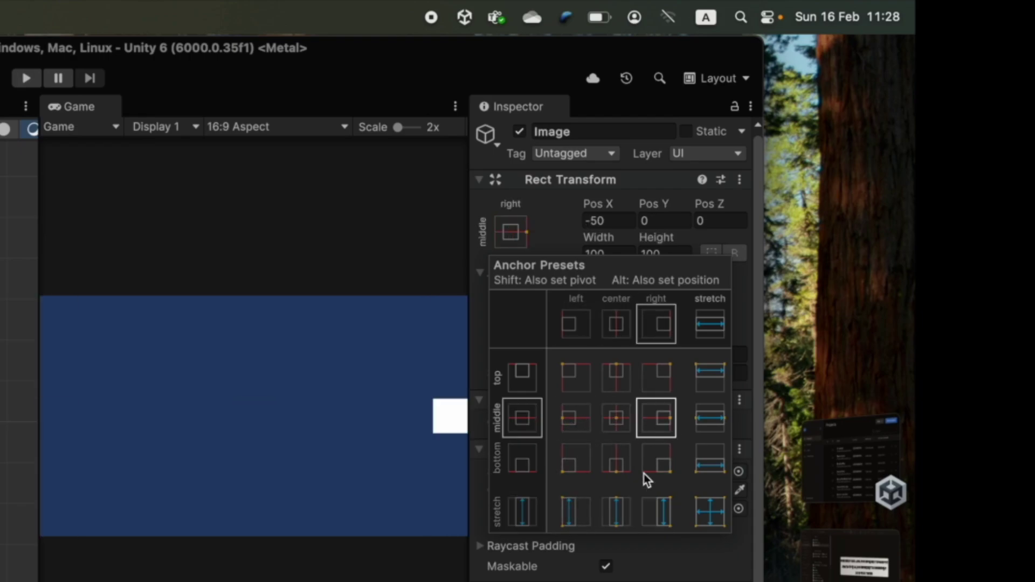
left_click(619, 463, "alt")
left_click(577, 462, "alt")
left_click(576, 419, "alt")
left_click(620, 375, "alt")
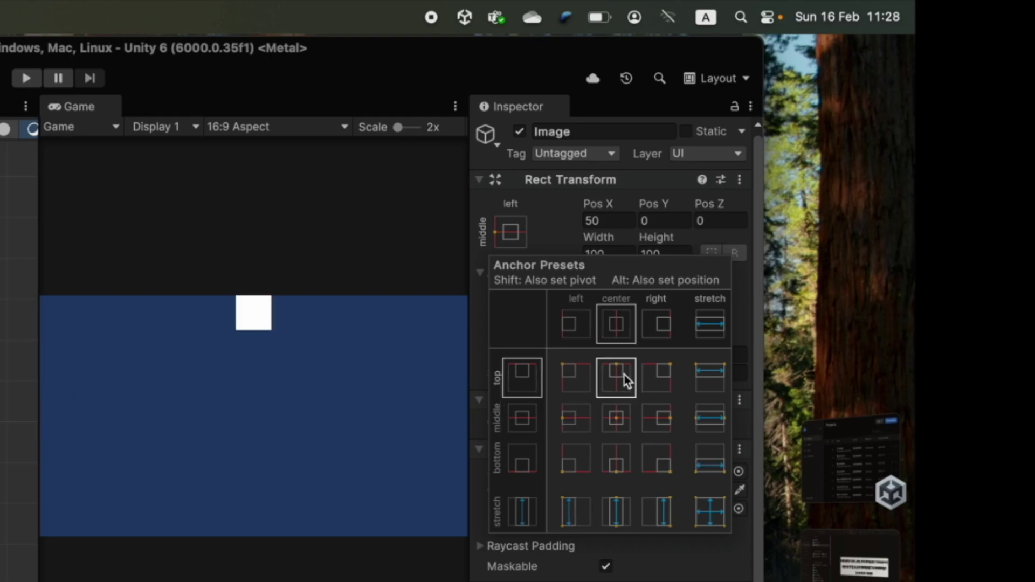
left_click(625, 429, "alt")
left_click(656, 420, "alt")
left_click(617, 459, "alt")
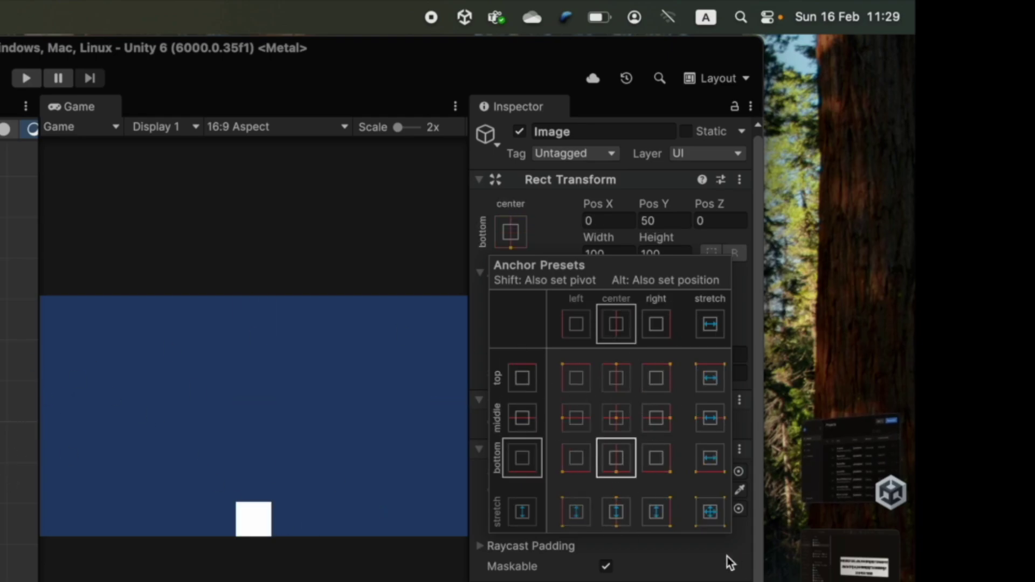
- Apply the stretch/stretch preset with Shift+Alt so the Image fills the Canvas with zero offsets
left_click(710, 511, "alt+shift")
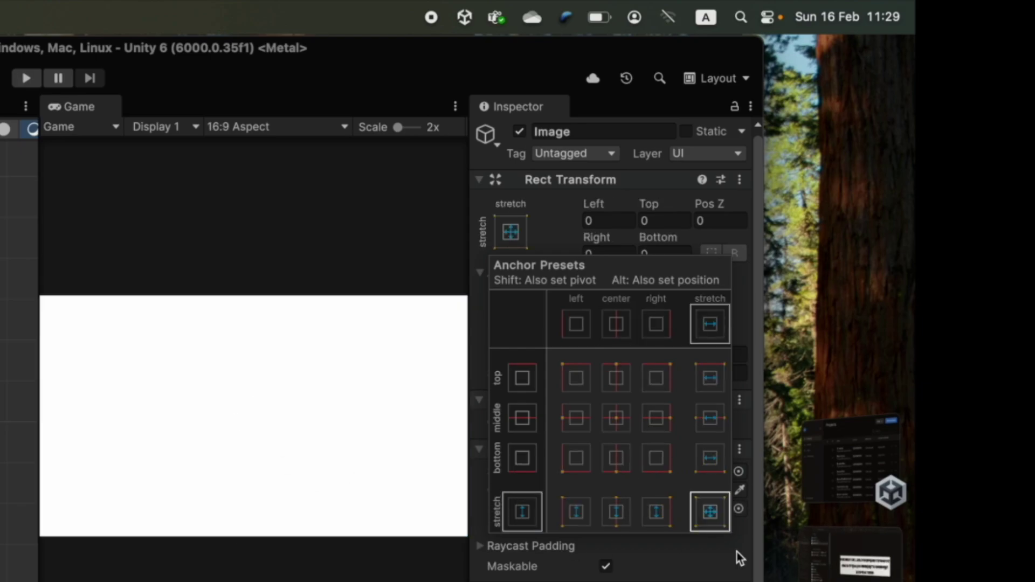
key("shift+alt")
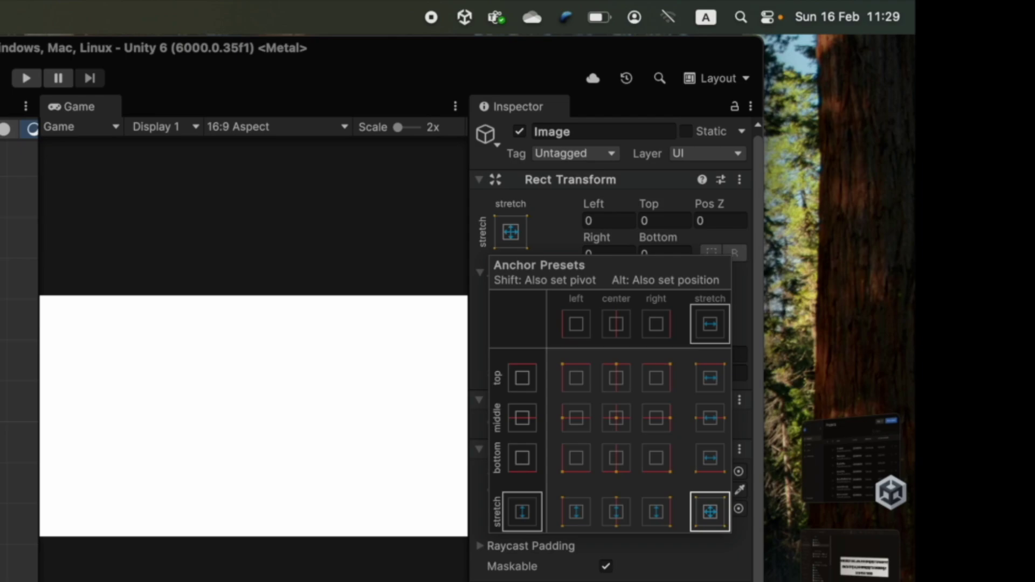
key("Escape")
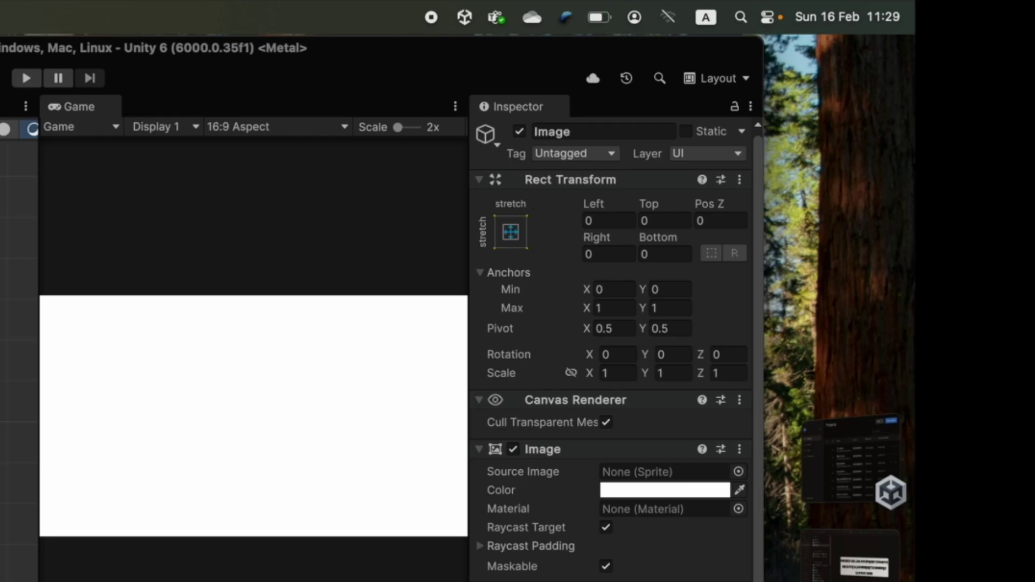
- Rename the Image to 'Backgraoud' and switch its Image component off and back on
type("Backgraoud")
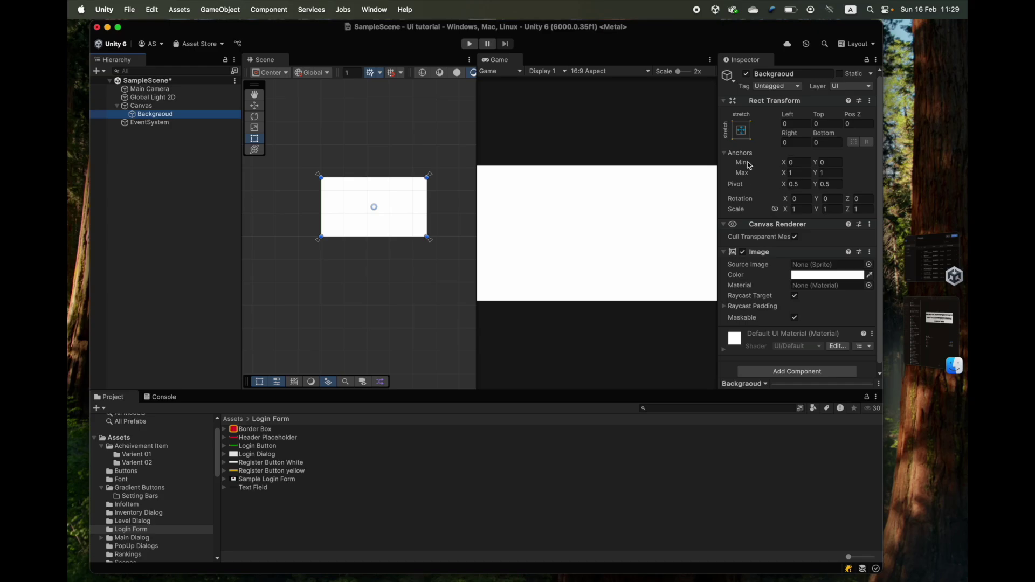
scroll(765, 168, "down", 1)
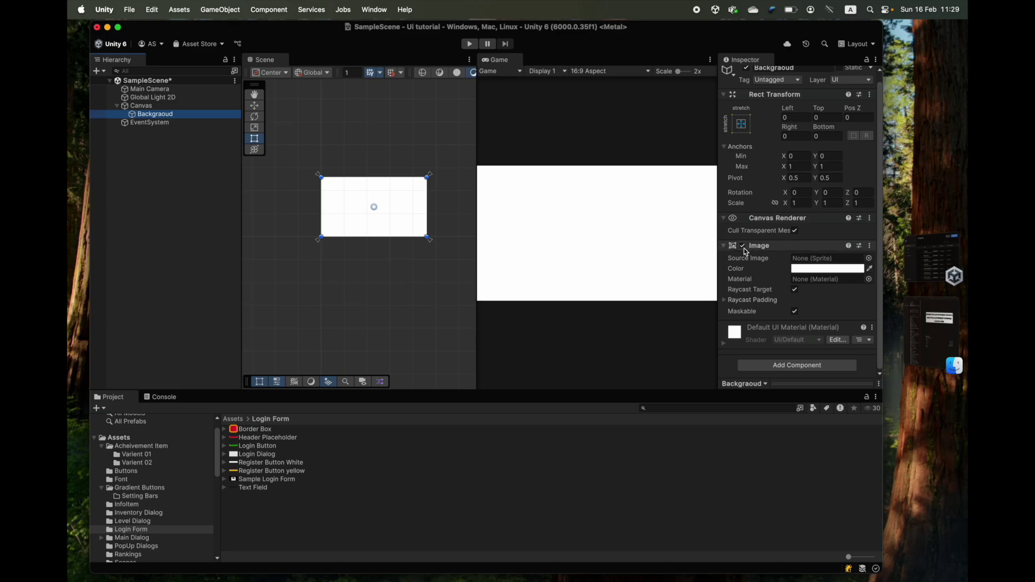
left_click(743, 247)
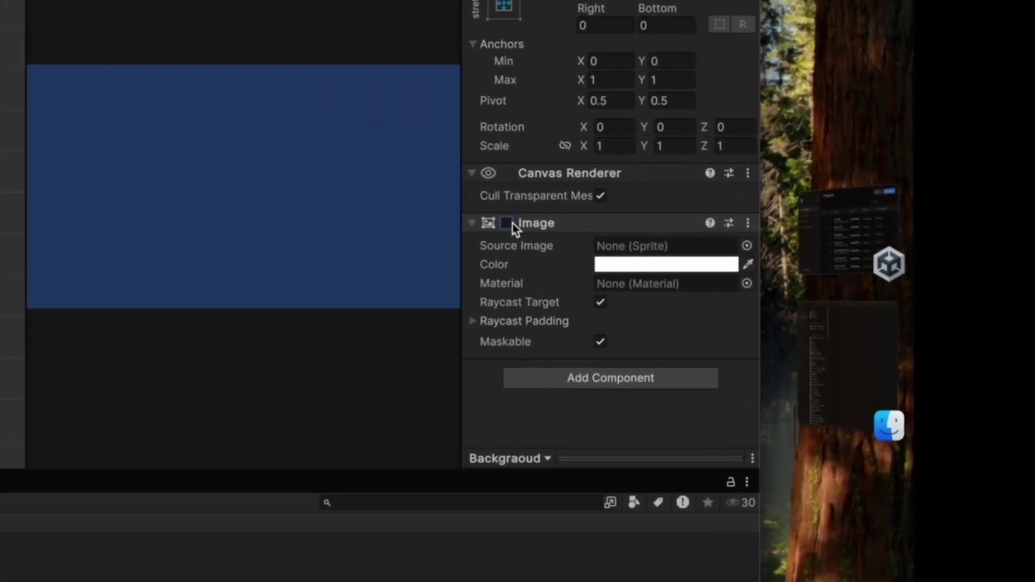
left_click(743, 253)
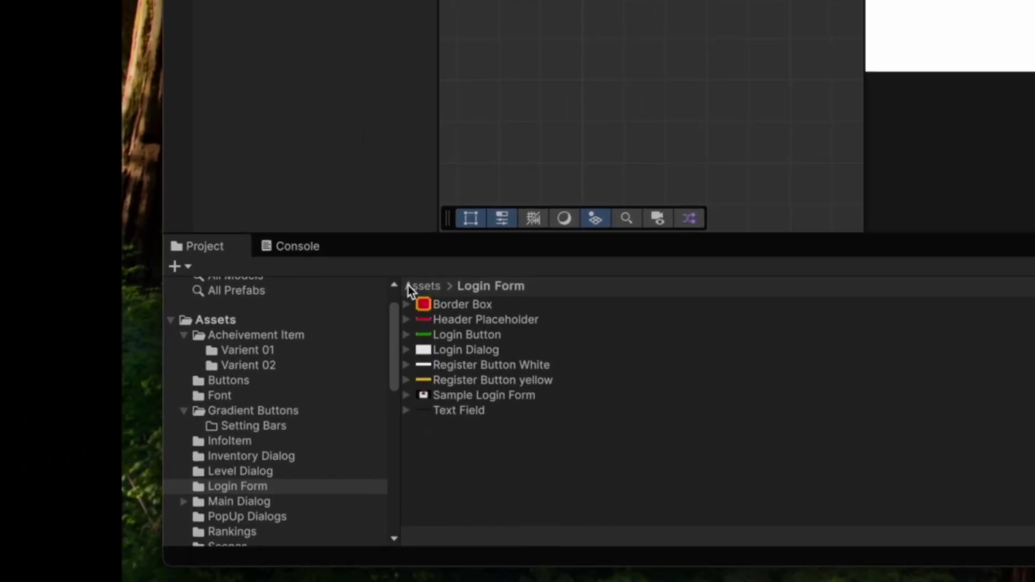
- Assign Sample Login Form as the Background's Source Image, then clear it and browse the sprite list
left_click_drag(483, 397, 1034, 129)
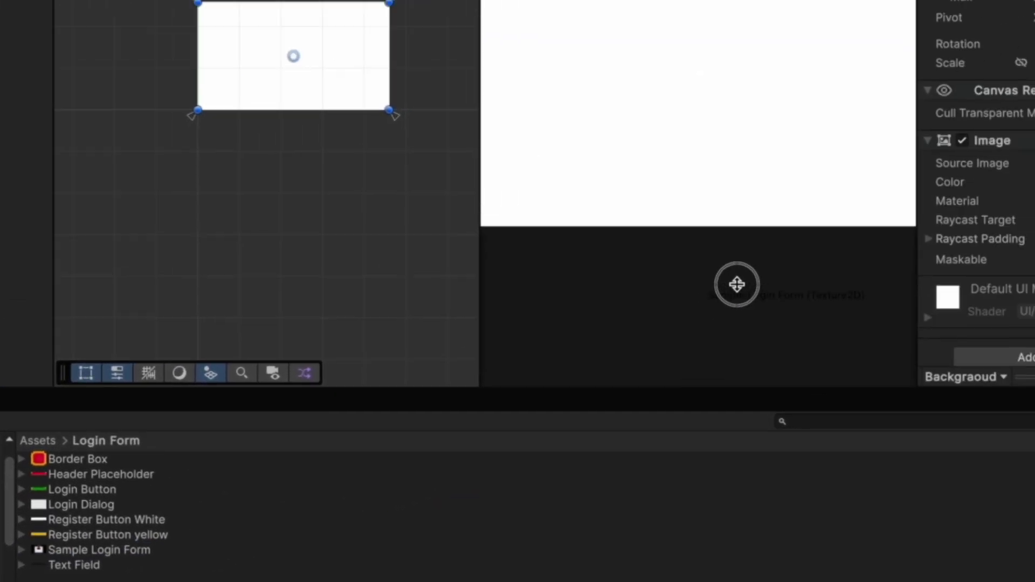
left_click_drag(737, 284, 1034, 163)
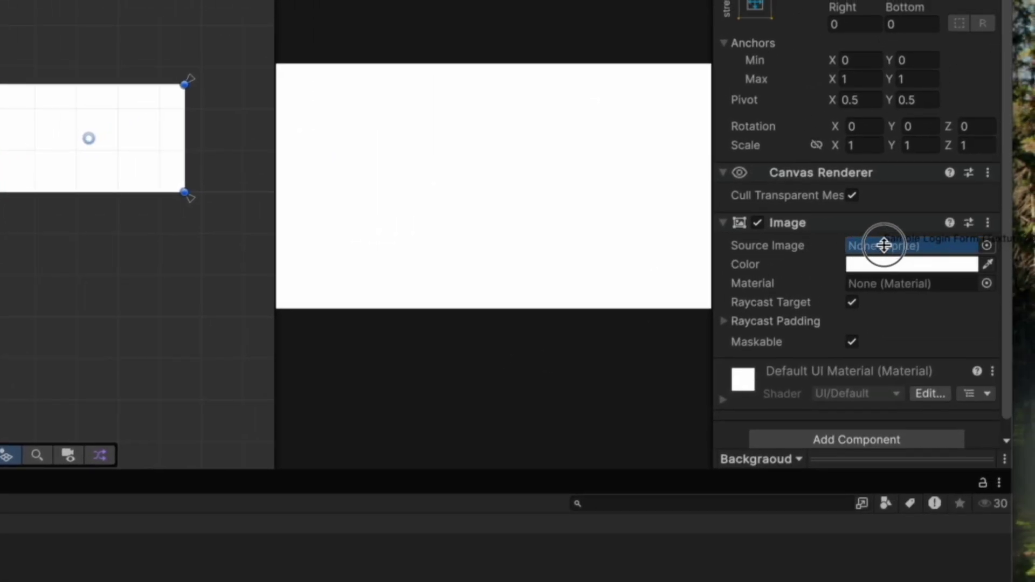
left_click_drag(884, 245, 884, 245)
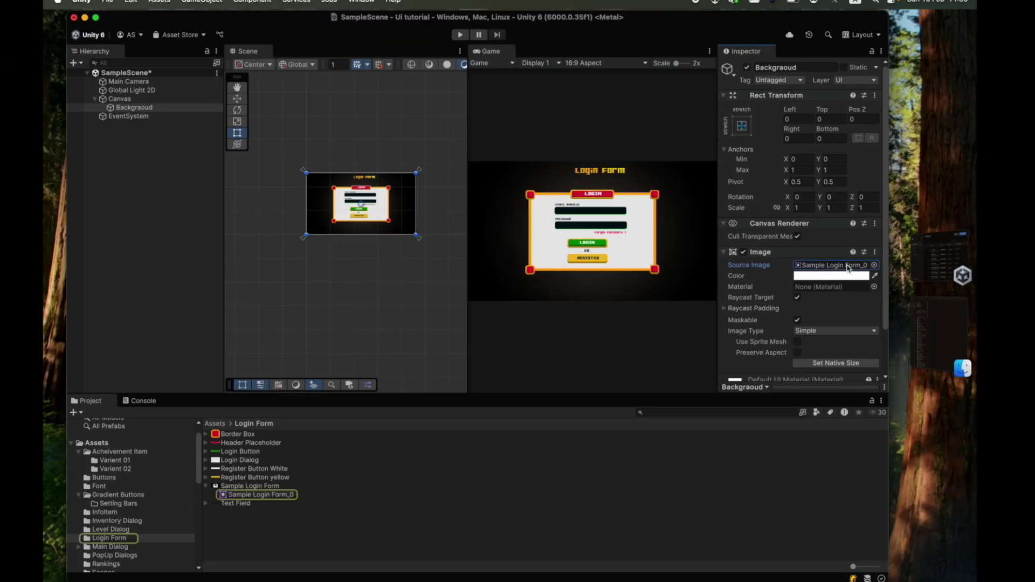
key("BackSpace")
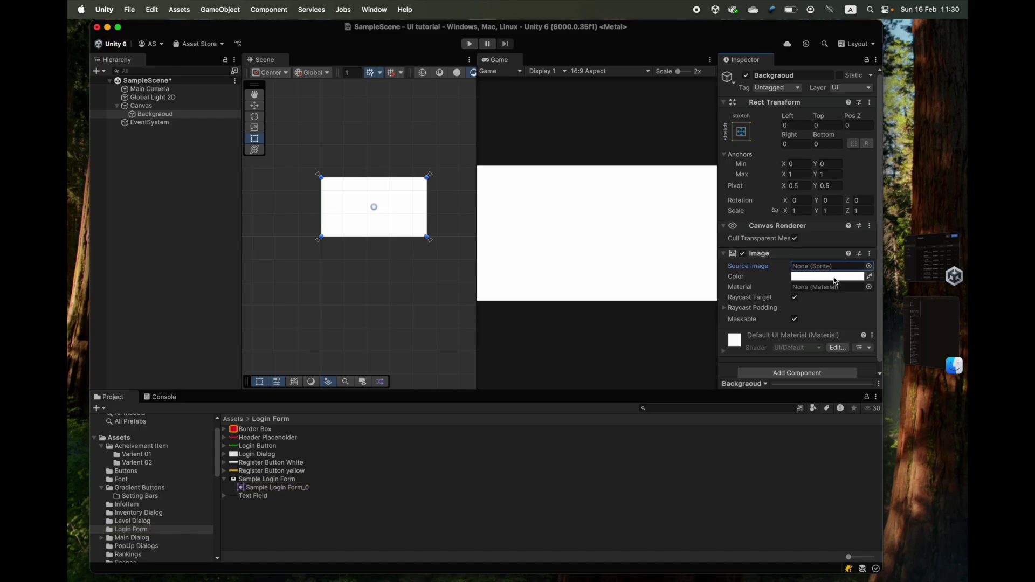
left_click(872, 266)
scroll(460, 241, "down", 14)
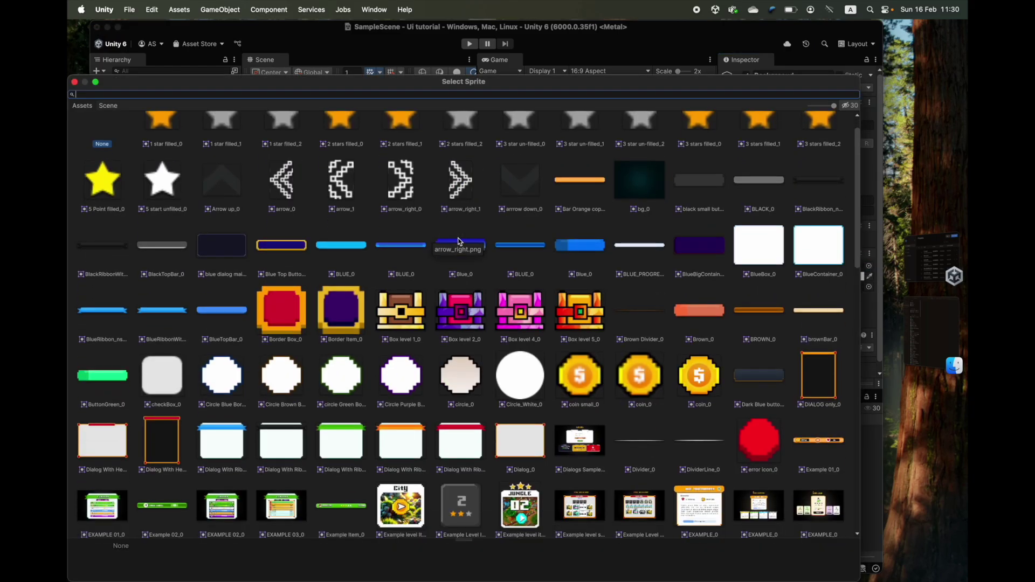
scroll(459, 241, "down", 20)
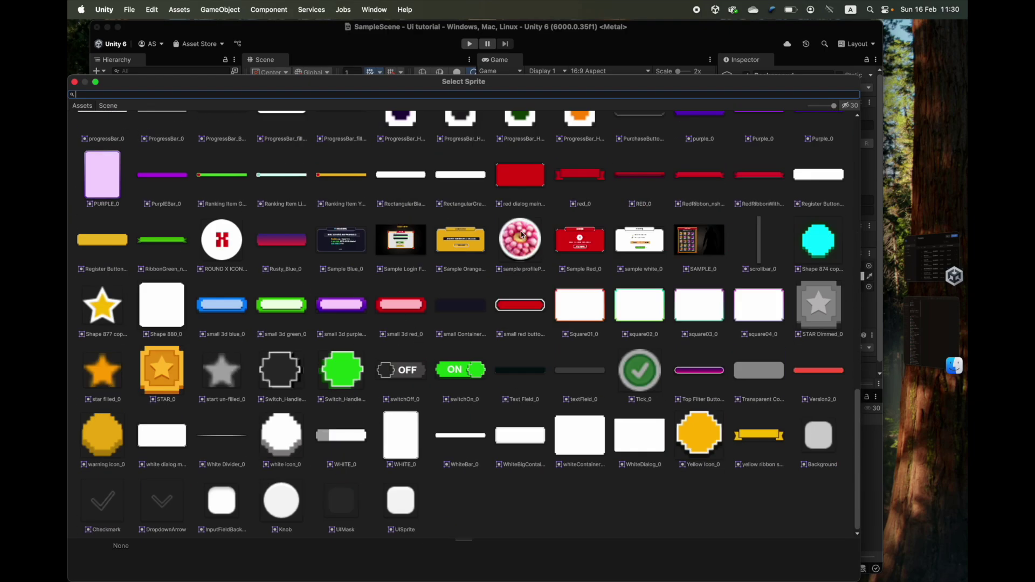
scroll(304, 228, "up", 10)
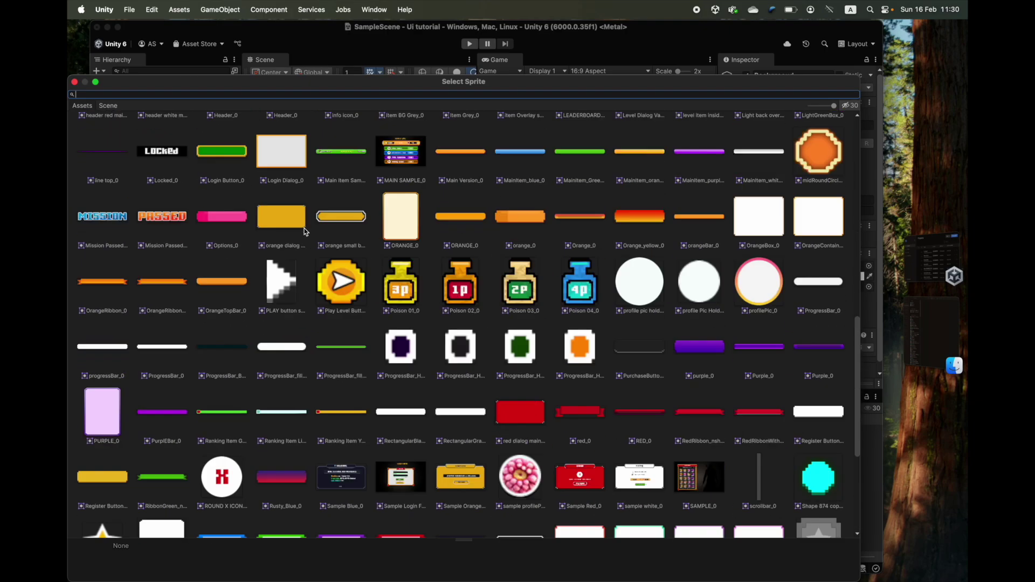
scroll(304, 228, "up", 20)
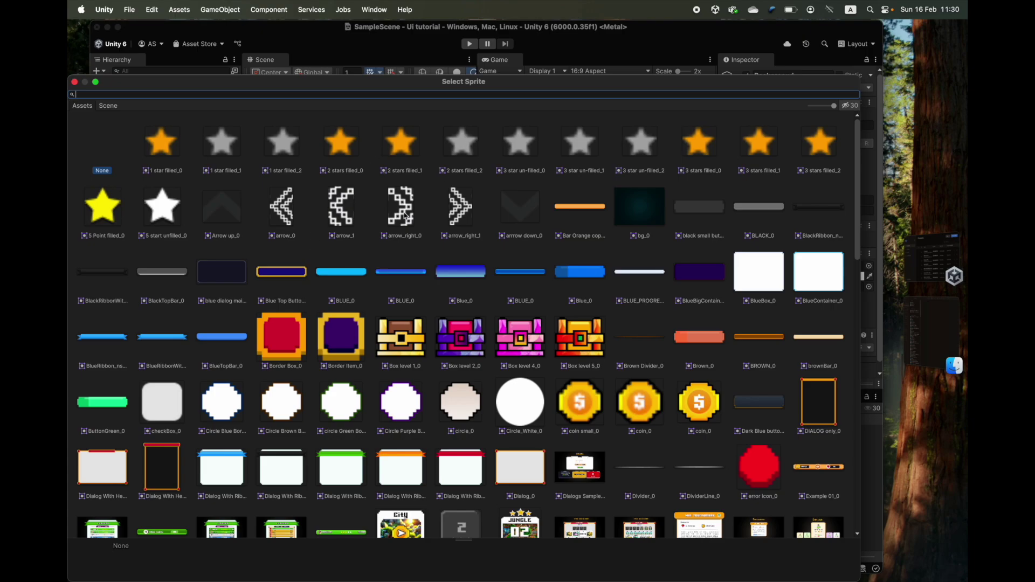
left_click(74, 82)
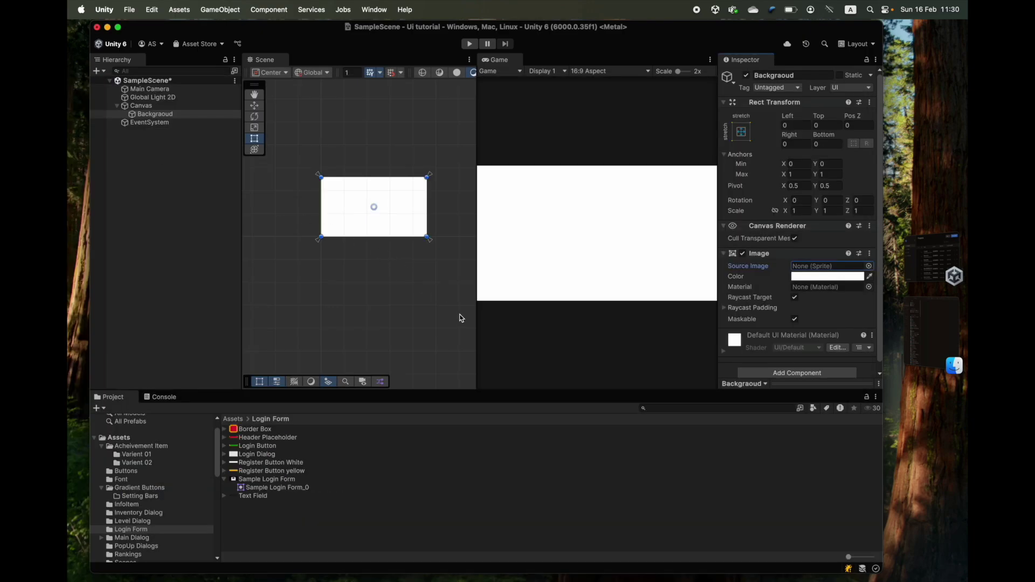
- Reassign the Sample Login Form sprite and preview it in a maximised Game view
left_click_drag(249, 480, 806, 269)
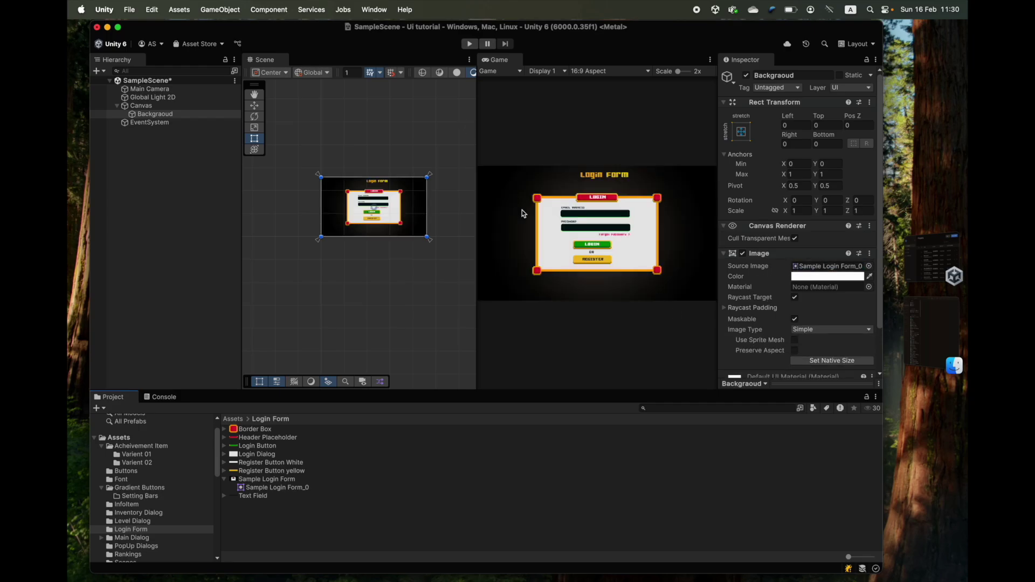
double_click(496, 59)
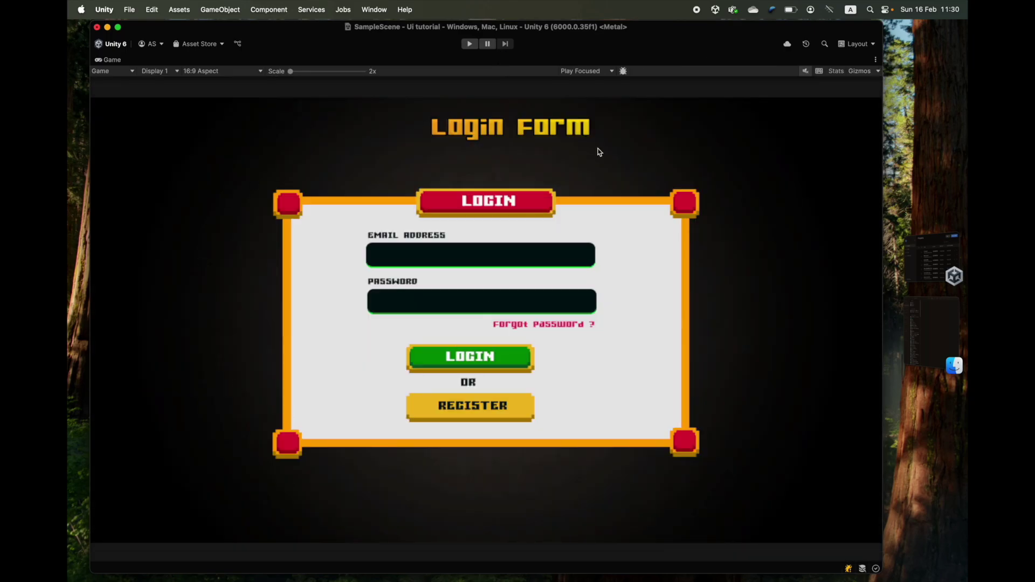
double_click(113, 61)
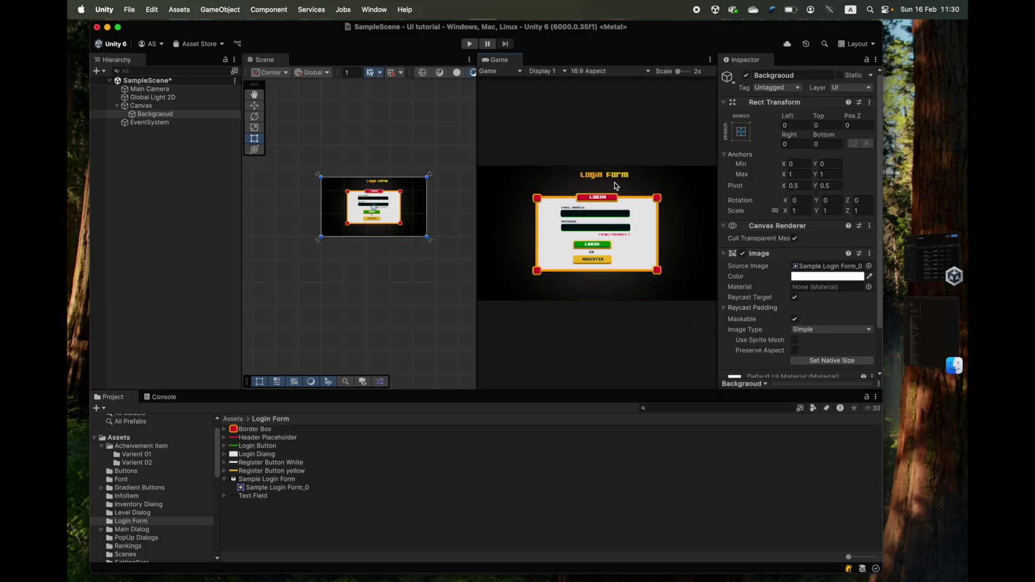
- Lower the Background Image colour's alpha to about 143, keeping the tint white
left_click(817, 277)
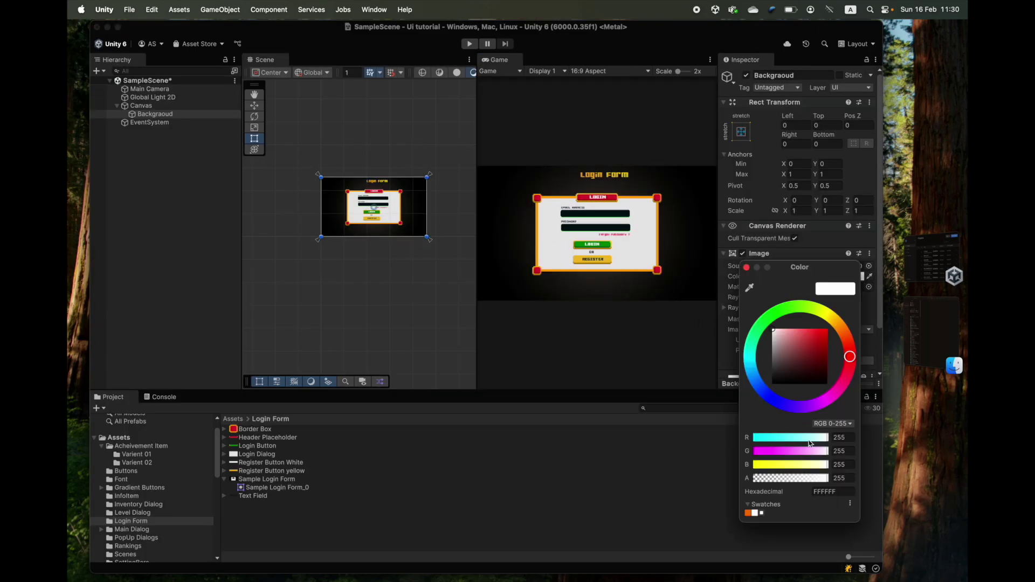
left_click(746, 267)
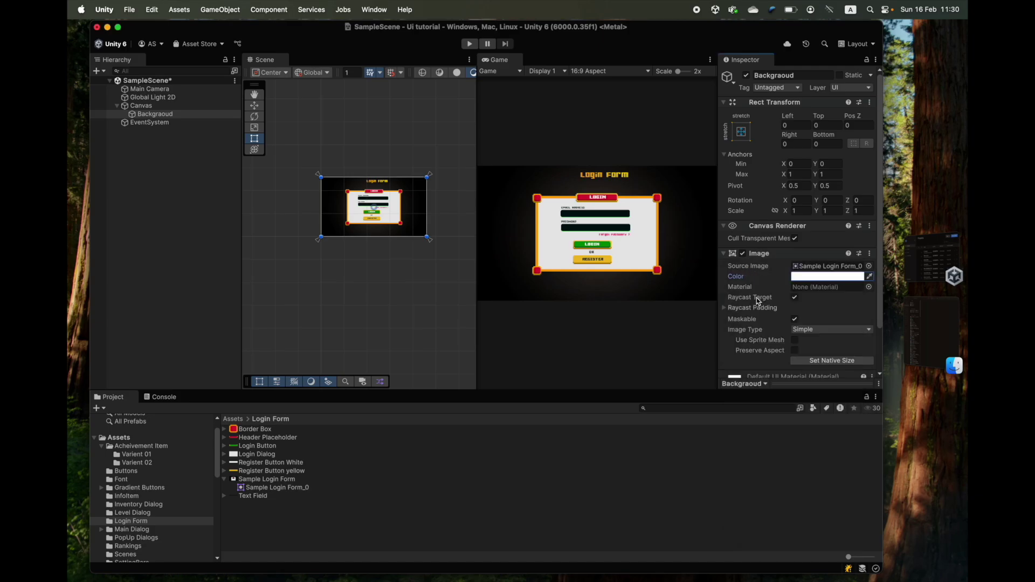
left_click(858, 279)
left_click_drag(812, 351, 760, 327)
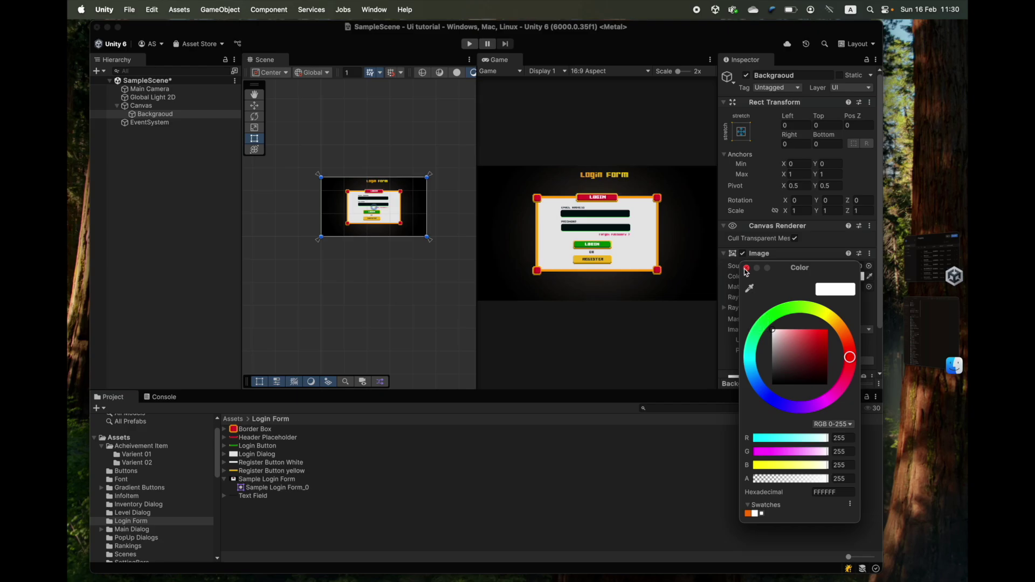
left_click(746, 268)
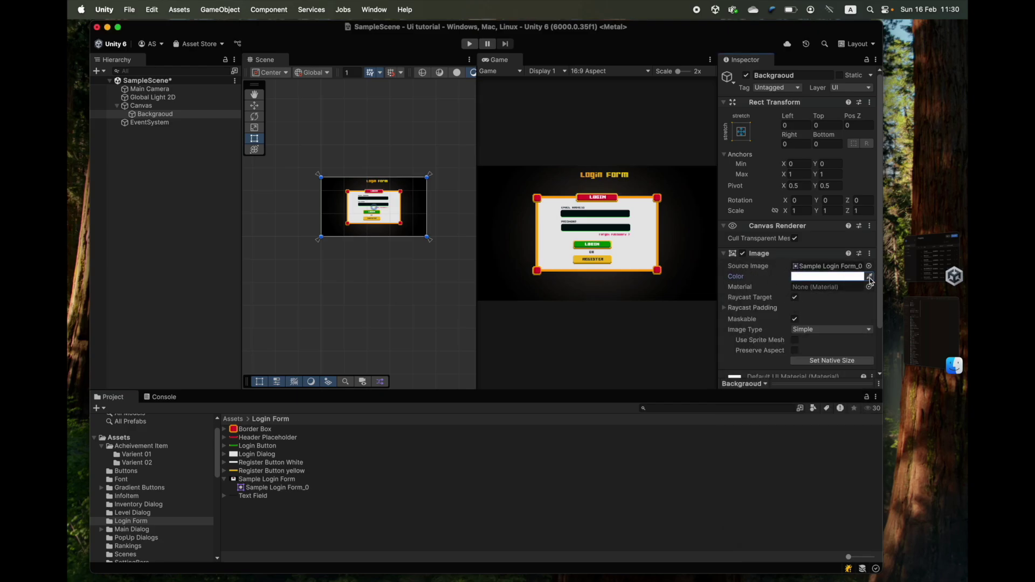
left_click(835, 277)
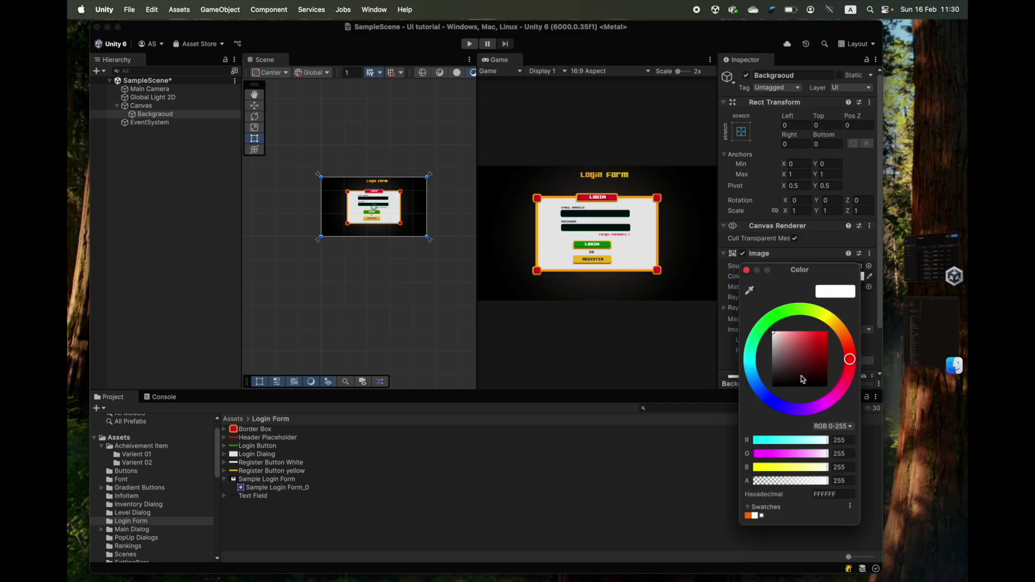
left_click_drag(795, 270, 779, 160)
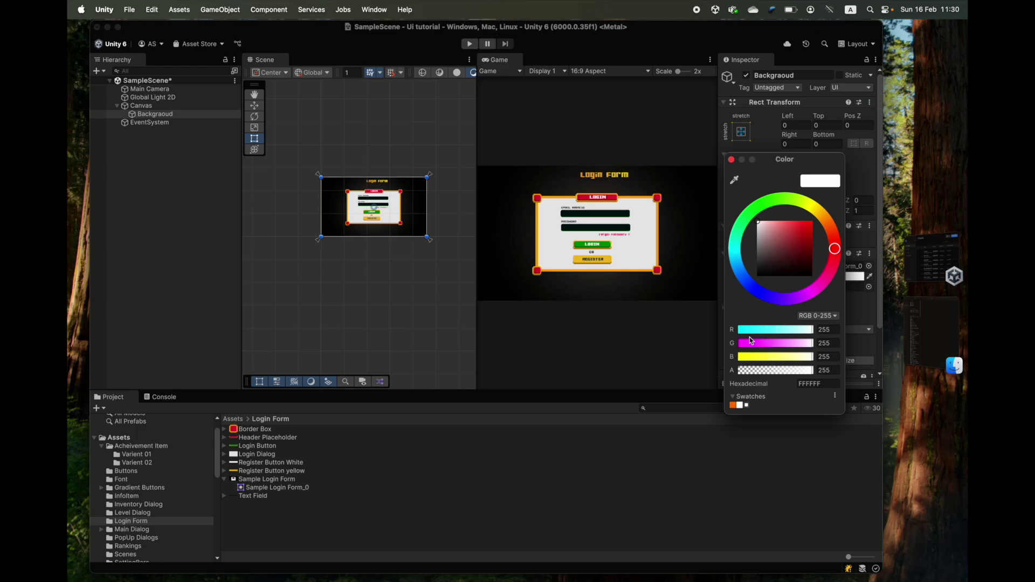
mouse_move(790, 372)
left_mouse_down()
mouse_move(773, 371)
mouse_move(782, 372)
left_mouse_up()
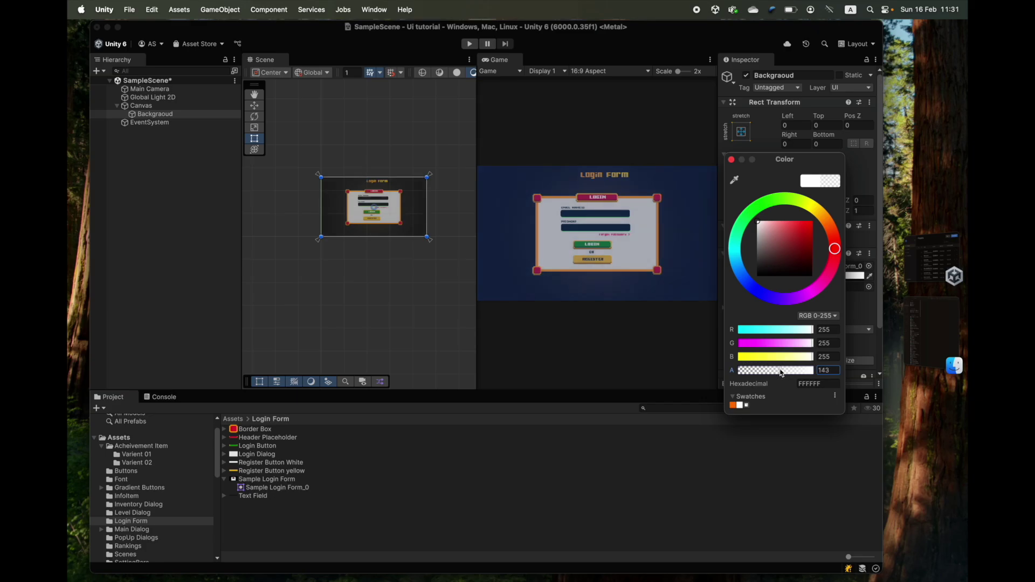
left_click(732, 160)
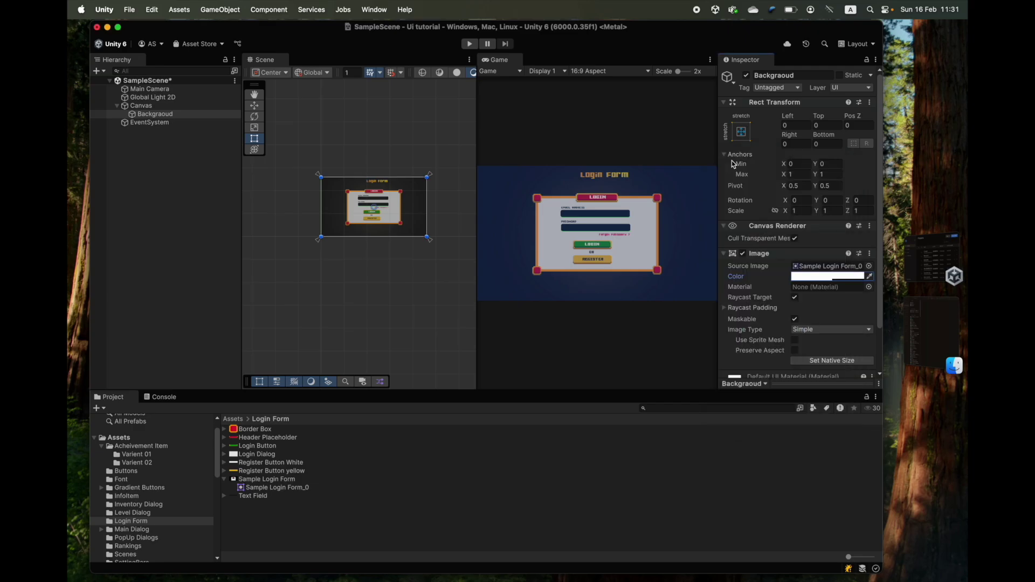
- Select the Login Dialog sprite asset and add a new UI Image under the Canvas
left_click(290, 453)
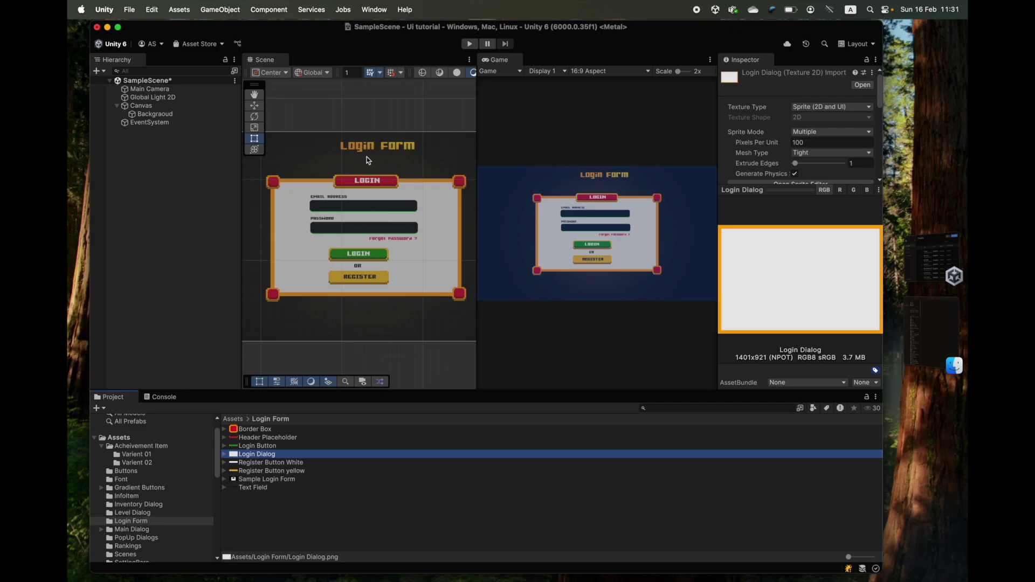
left_click(248, 423)
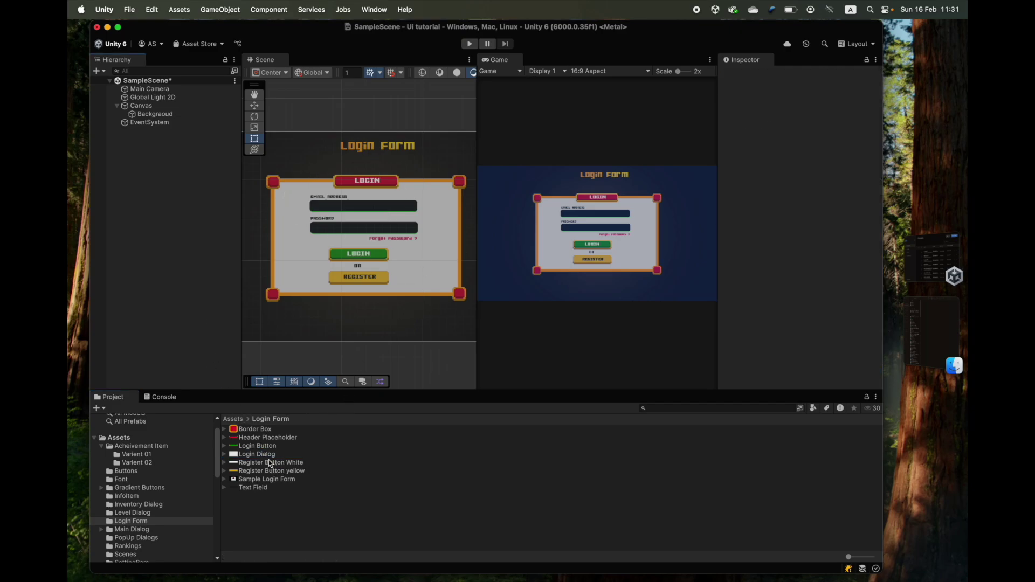
left_click(253, 454)
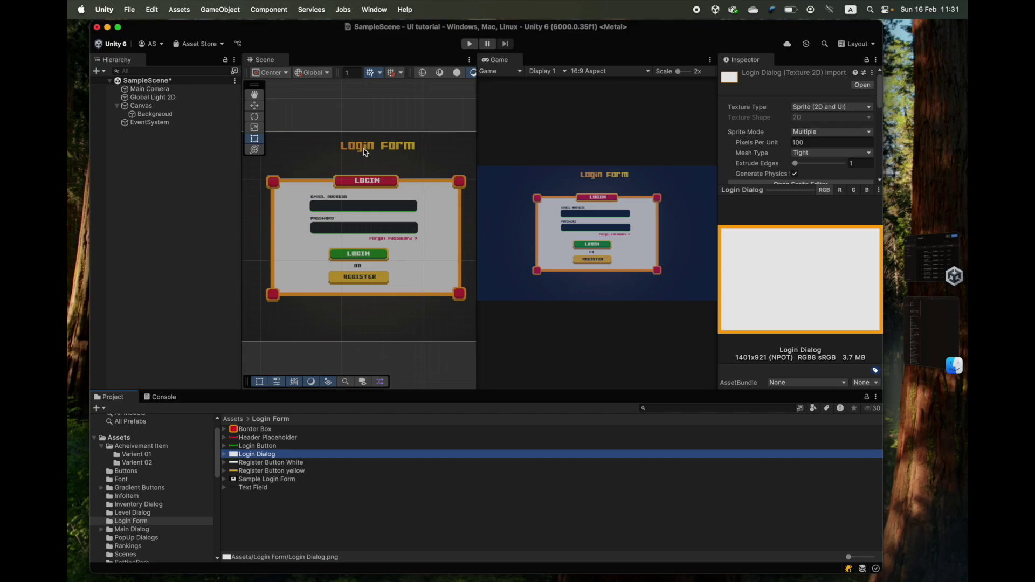
right_click(138, 107)
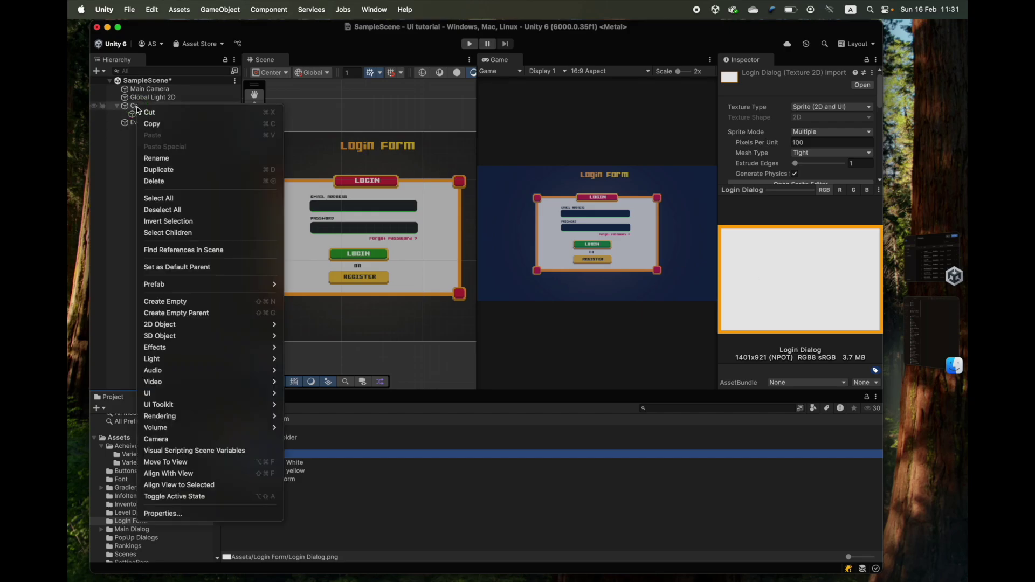
mouse_move(207, 393)
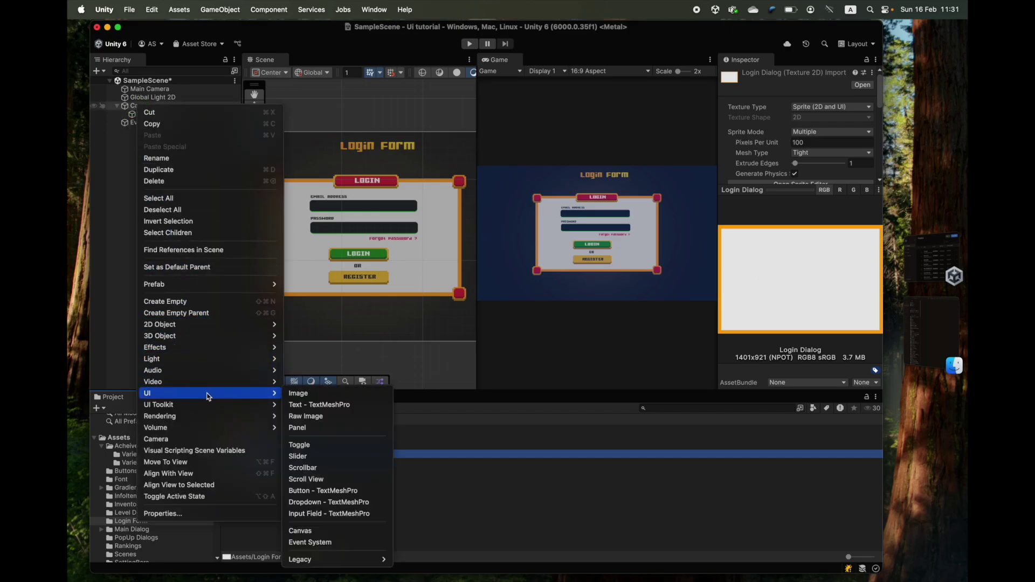
left_click(314, 395)
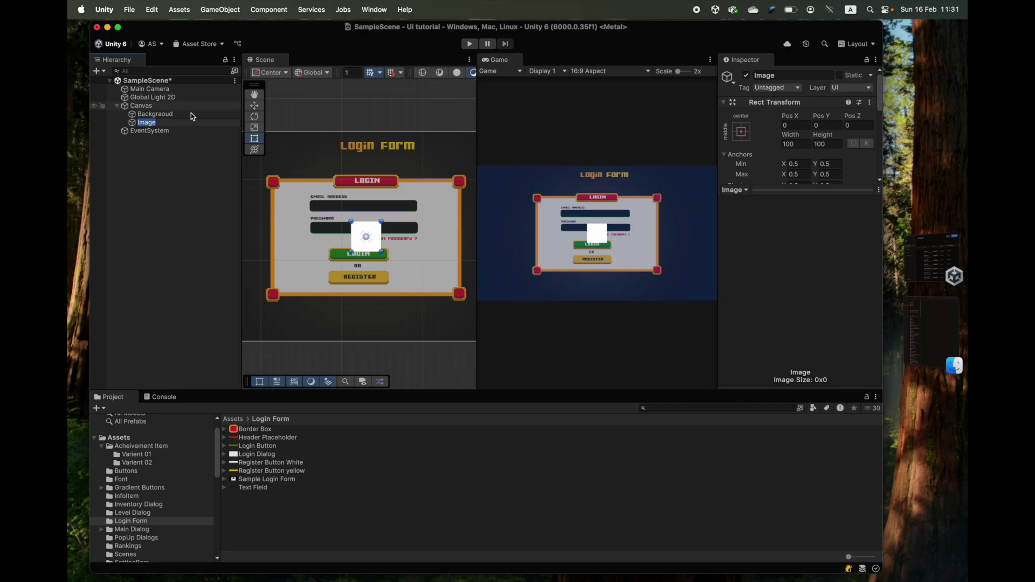
key("Return")
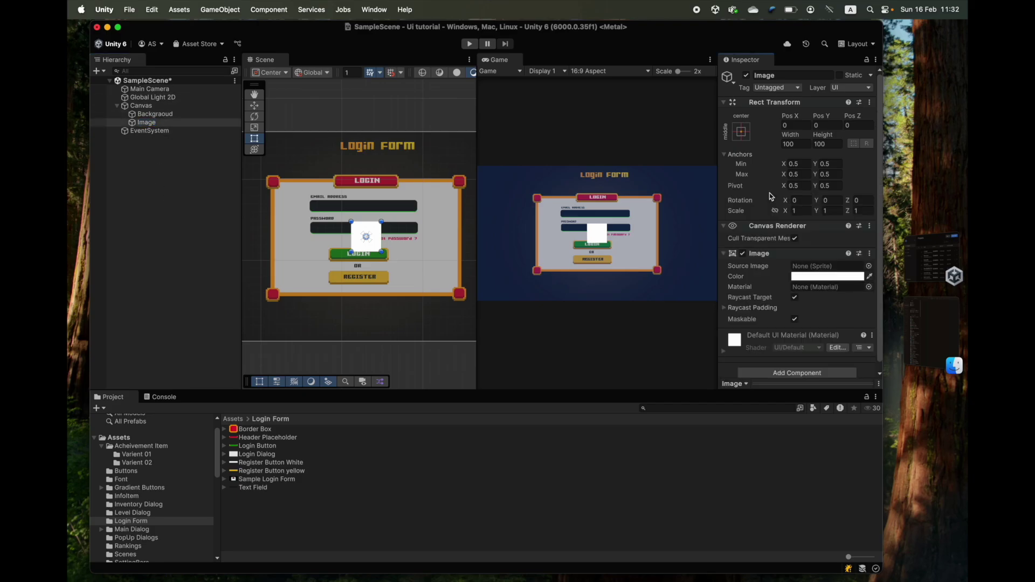
- Rename the new Image to LoginDialog
left_click(155, 124)
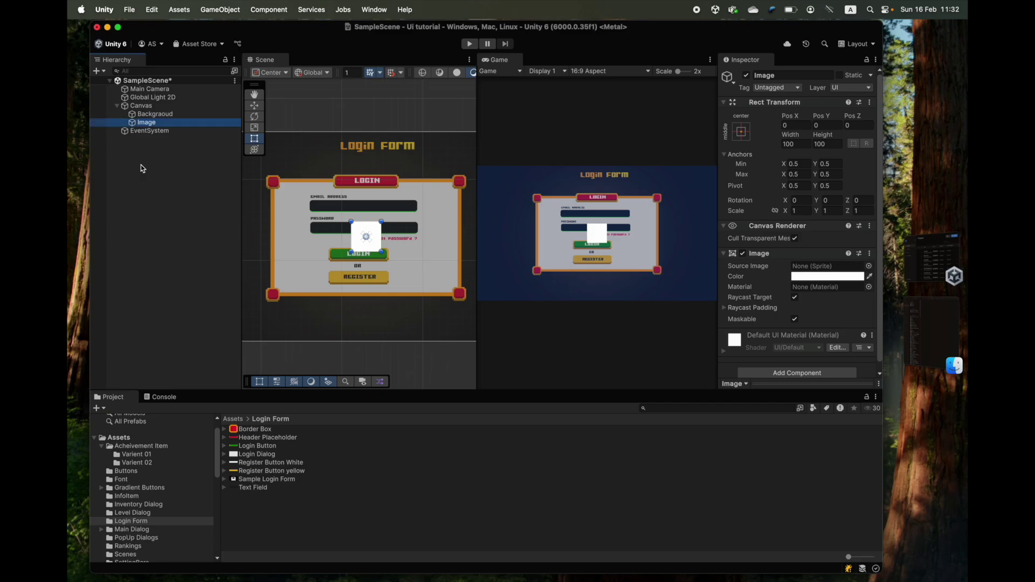
left_click(773, 74)
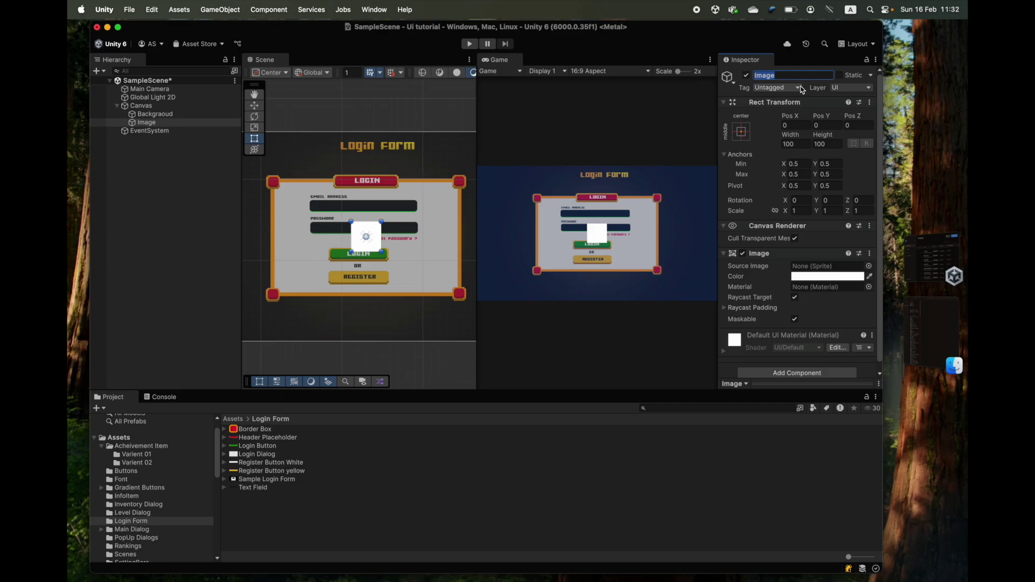
type("LoginDialog")
key("Return")
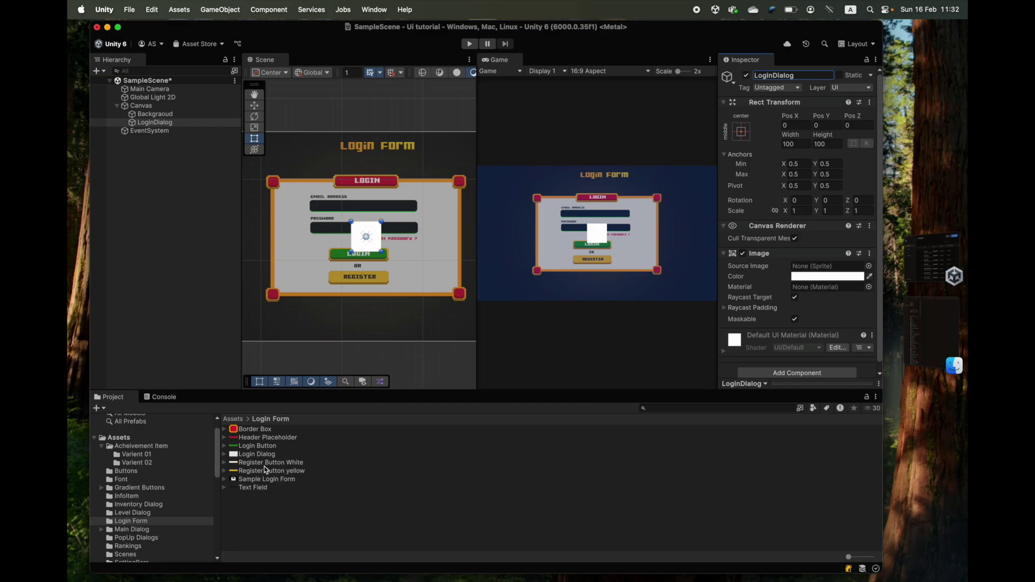
- Use the Login Dialog sprite as LoginDialog's Source Image, leave the tint unchanged, and view Image Type options
left_click_drag(258, 456, 820, 268)
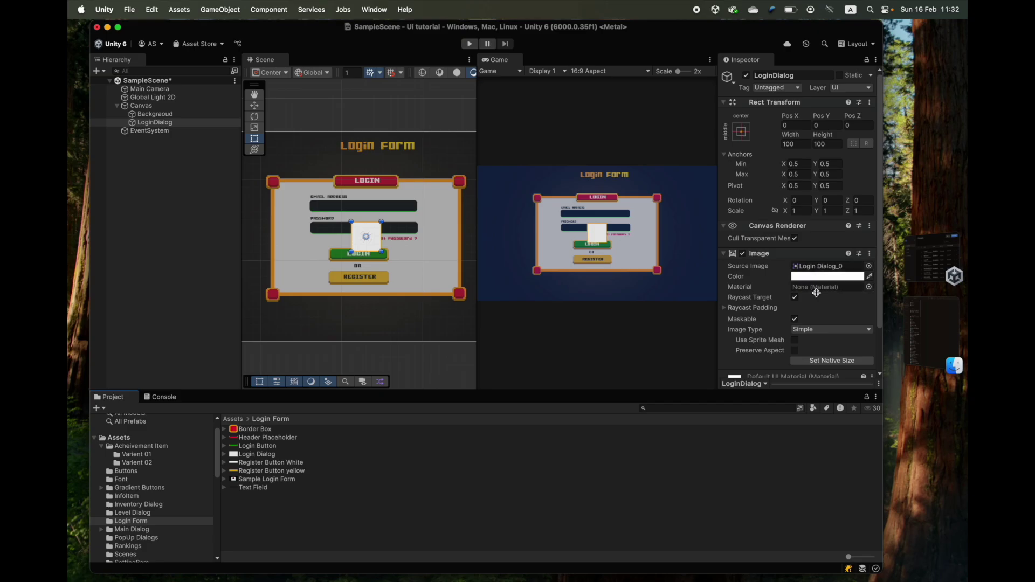
scroll(764, 248, "down", 3)
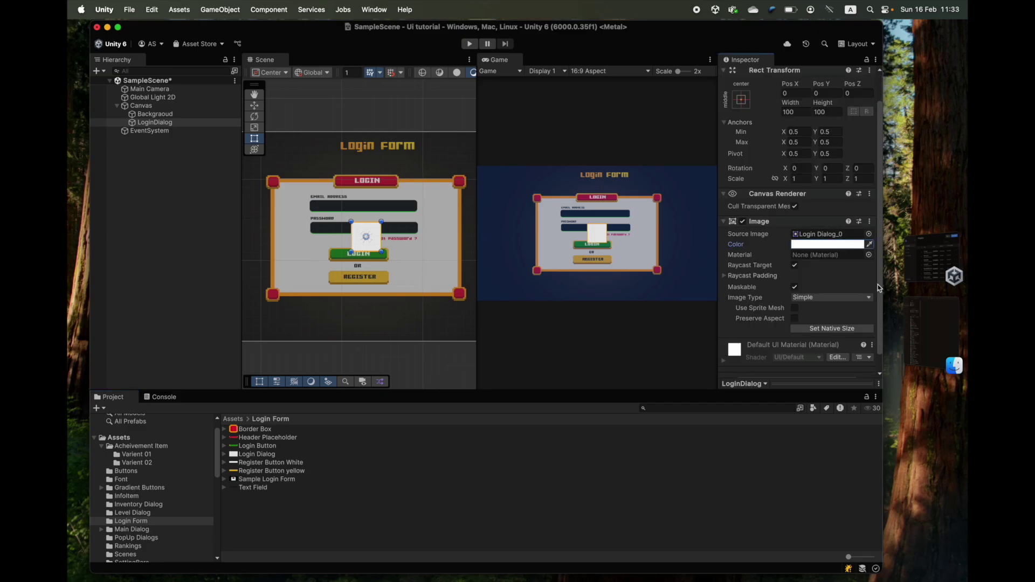
left_click(806, 246)
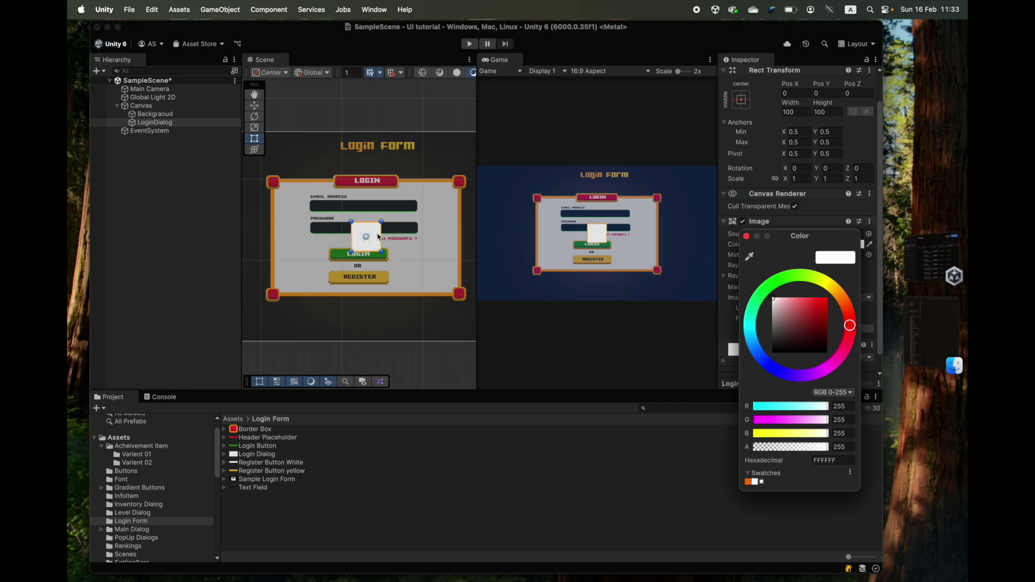
scroll(379, 236, "up", 6)
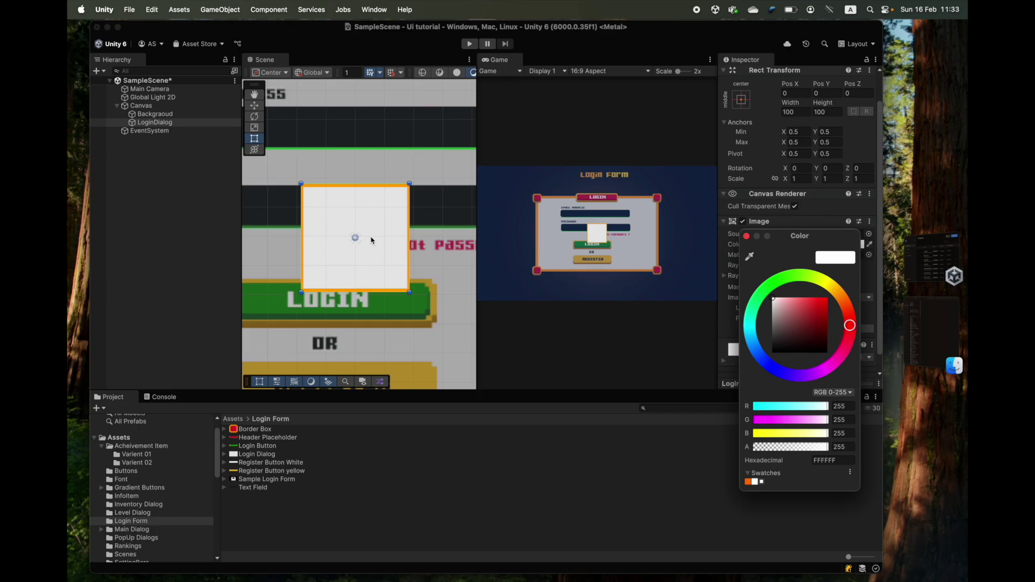
scroll(371, 240, "down", 5)
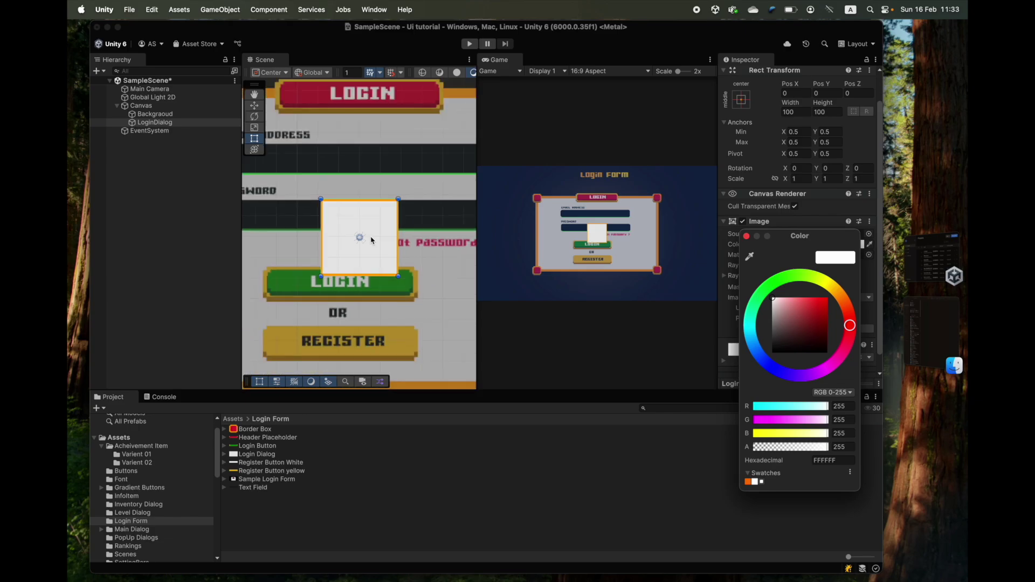
left_click(746, 236)
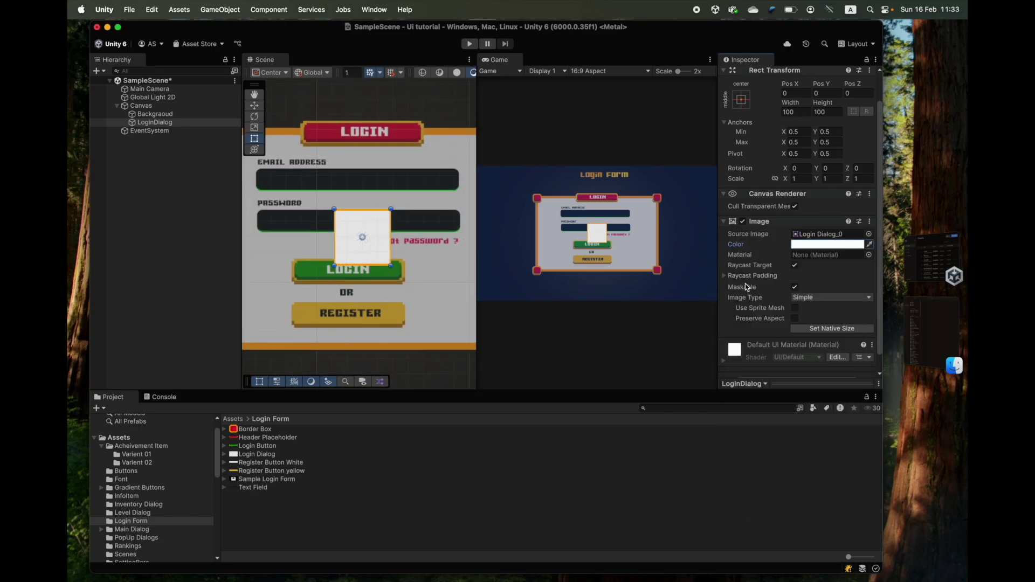
scroll(842, 257, "down", 1)
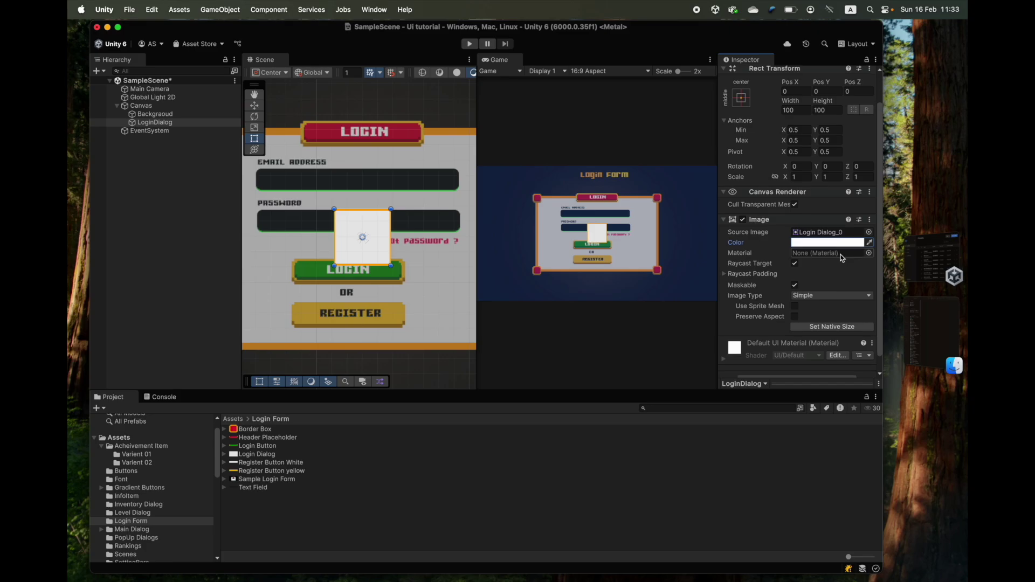
scroll(842, 258, "down", 3)
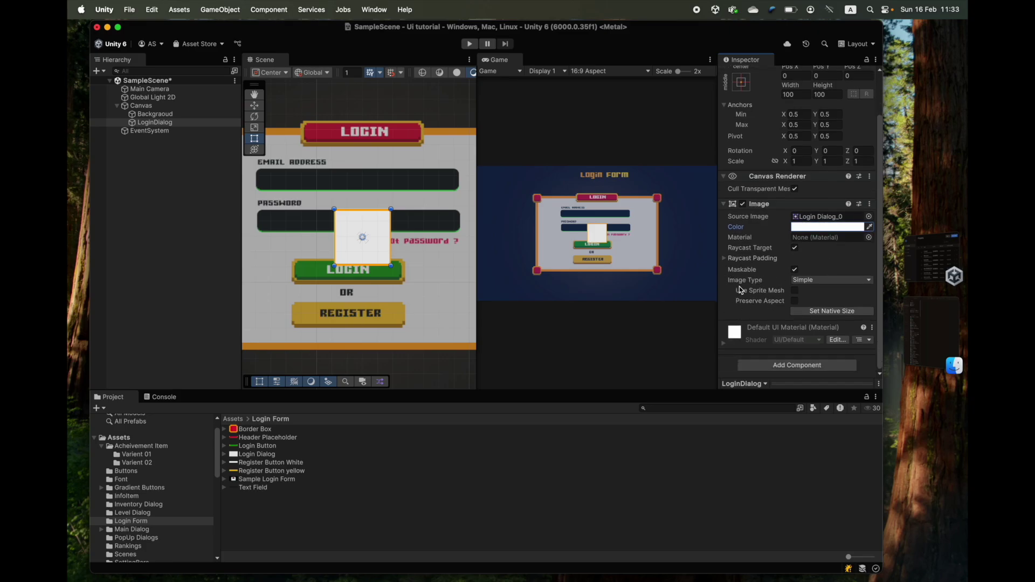
left_click(814, 281)
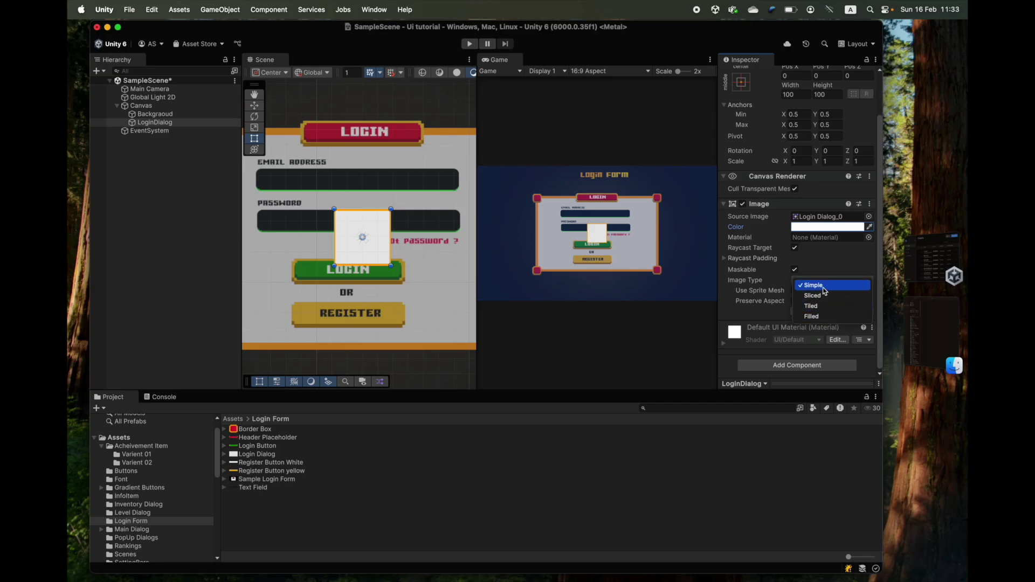
- Keep Image Type Simple, widen the LoginDialog rectangle and enable Preserve Aspect
left_click(823, 286)
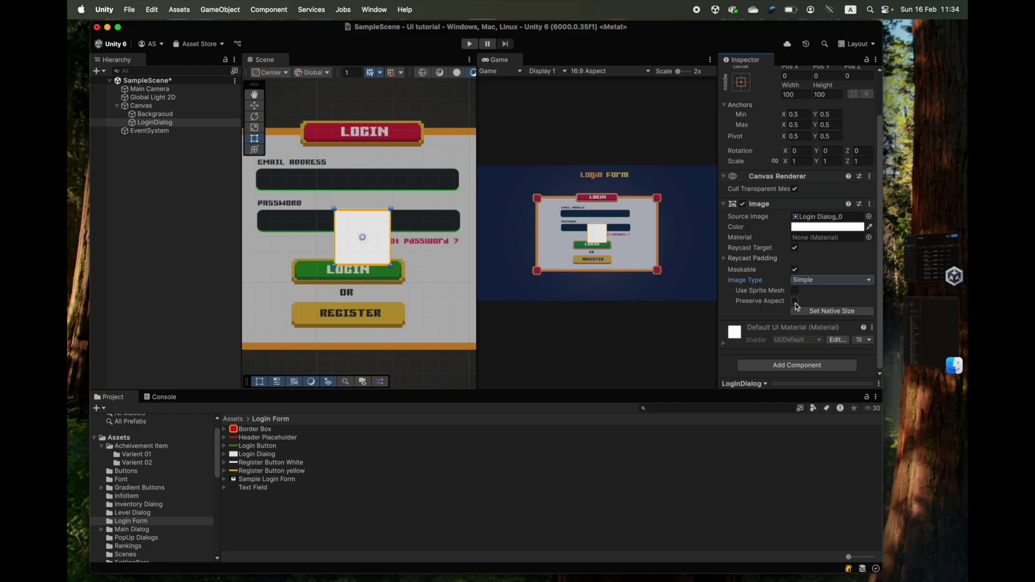
scroll(394, 266, "up", 1)
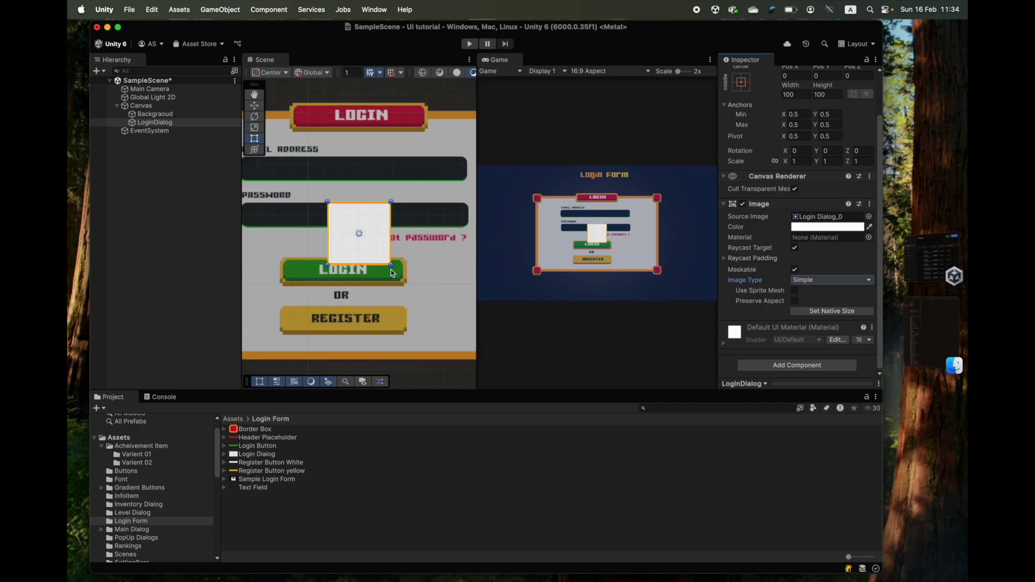
left_click_drag(389, 220, 467, 225)
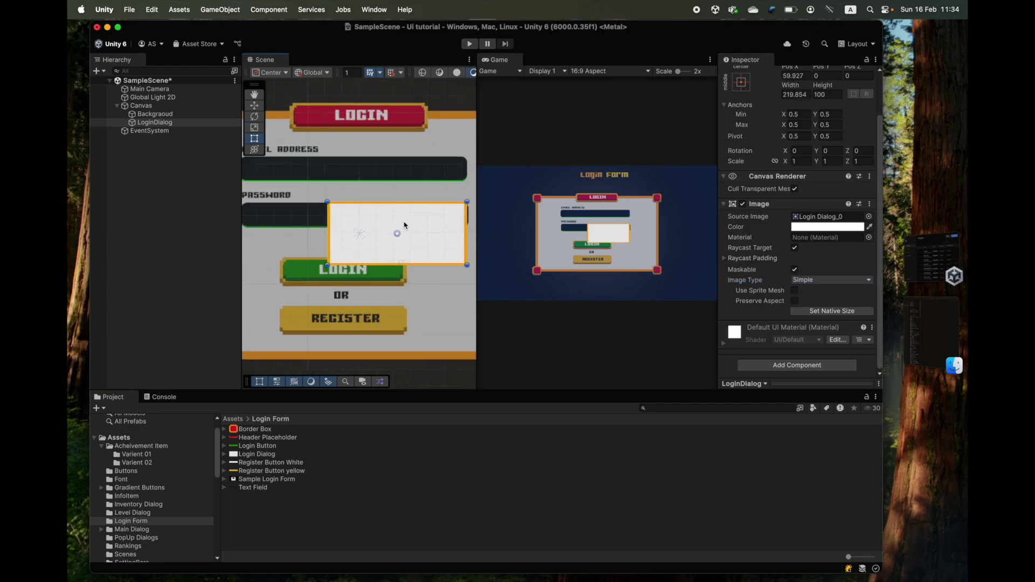
left_click(794, 301)
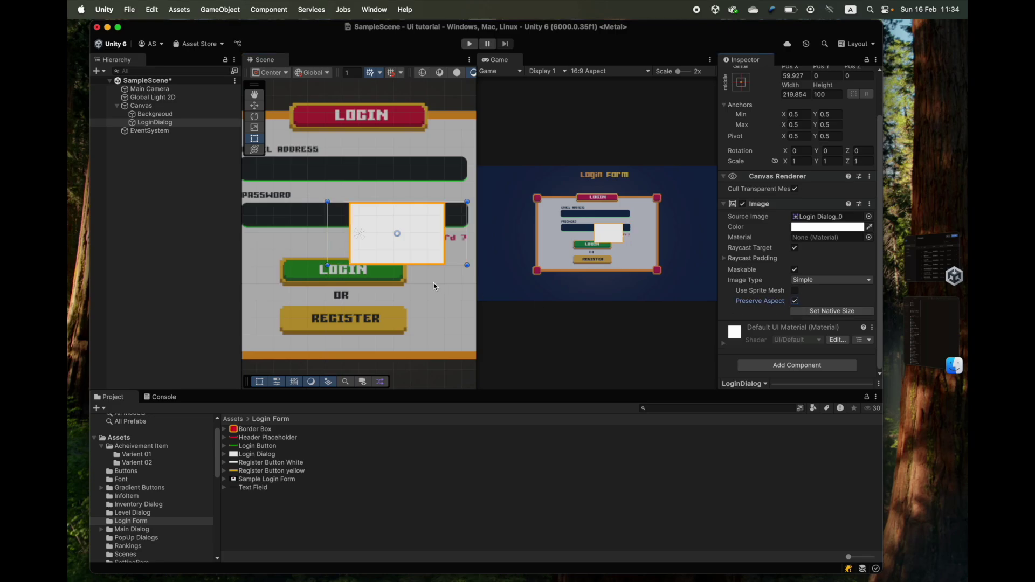
scroll(463, 227, "down", 2)
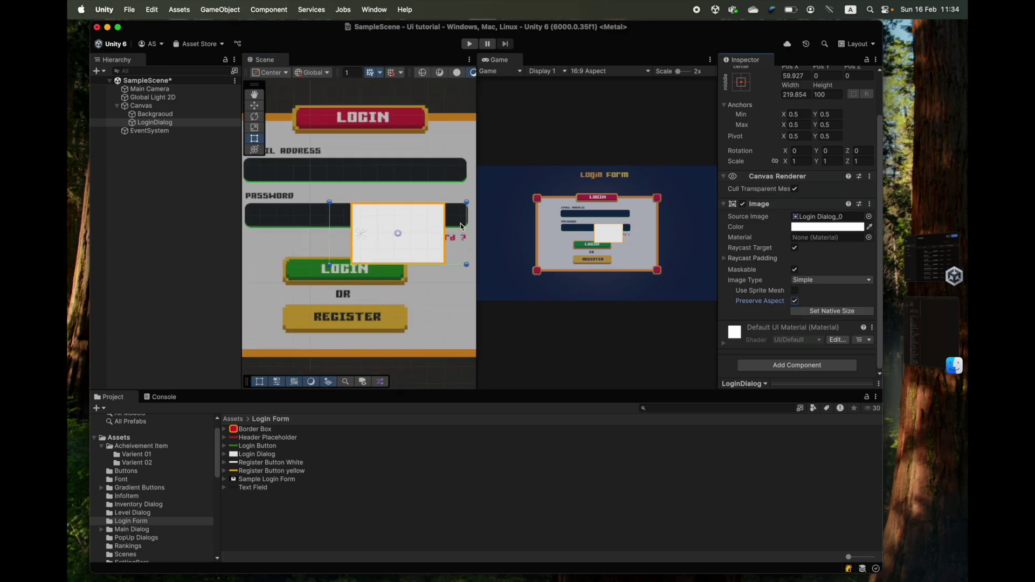
left_click_drag(466, 216, 450, 216)
scroll(407, 233, "up", 3)
scroll(410, 240, "down", 1)
scroll(409, 239, "down", 5)
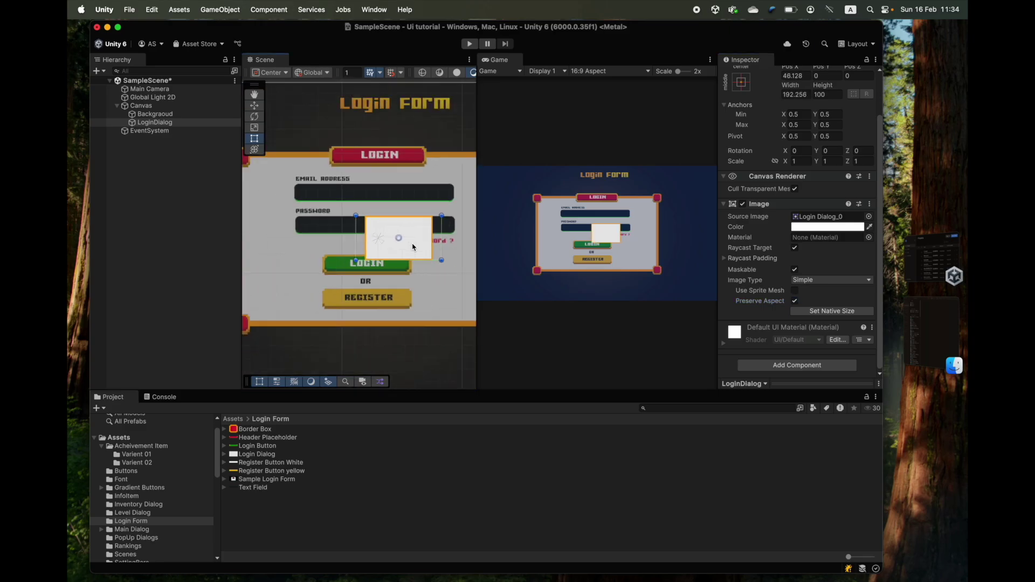
- Move LoginDialog beside the Login Form title and resize it to about 213 by 124, Preserve Aspect on
middle_click_drag(409, 237, 360, 351)
left_click_drag(359, 351, 427, 243)
middle_click_drag(427, 243, 342, 289)
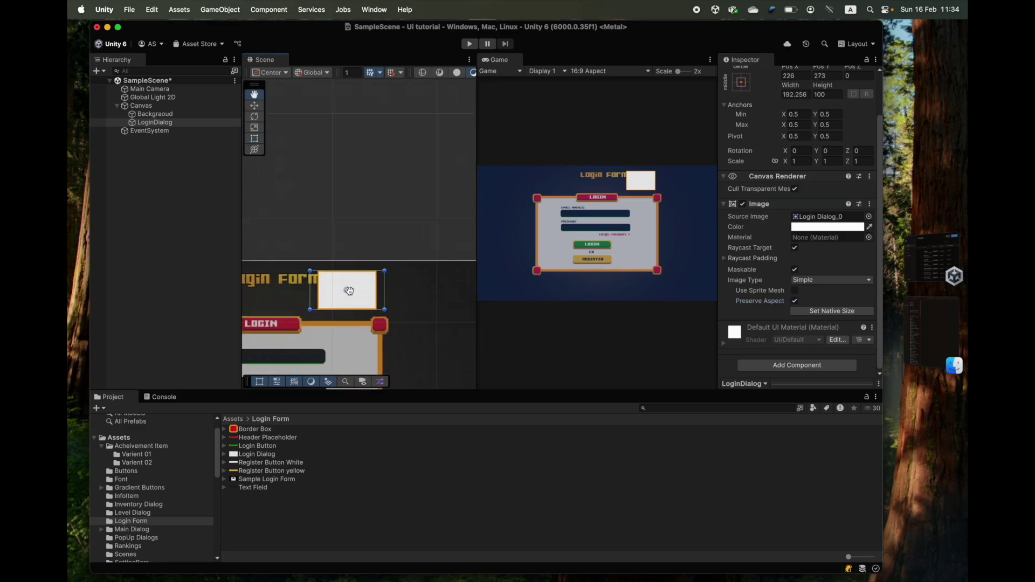
scroll(330, 293, "up", 2)
left_click_drag(339, 296, 360, 298)
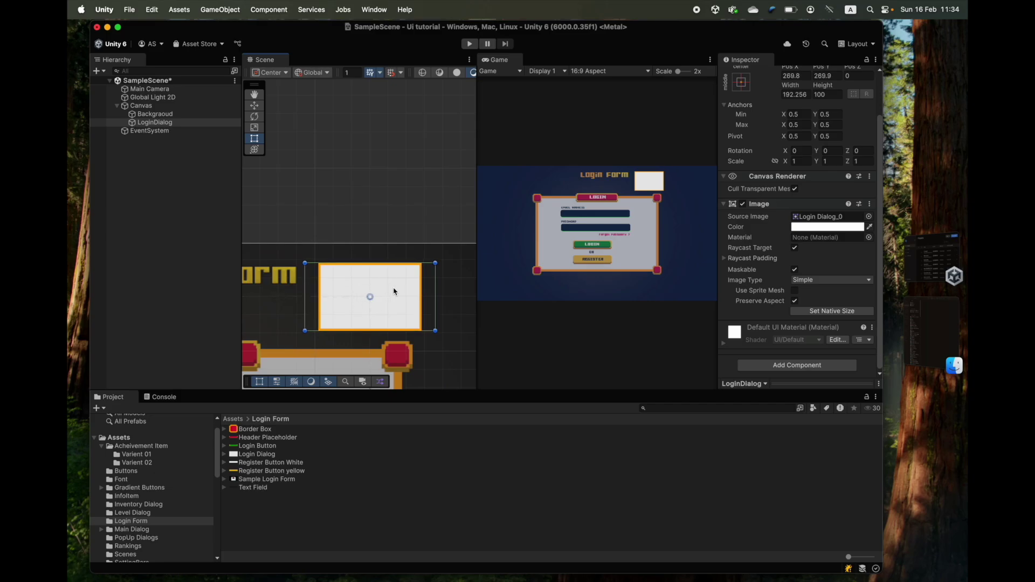
mouse_move(437, 290)
left_mouse_down()
mouse_move(383, 296)
mouse_move(446, 294)
mouse_move(361, 298)
mouse_move(427, 302)
left_mouse_up()
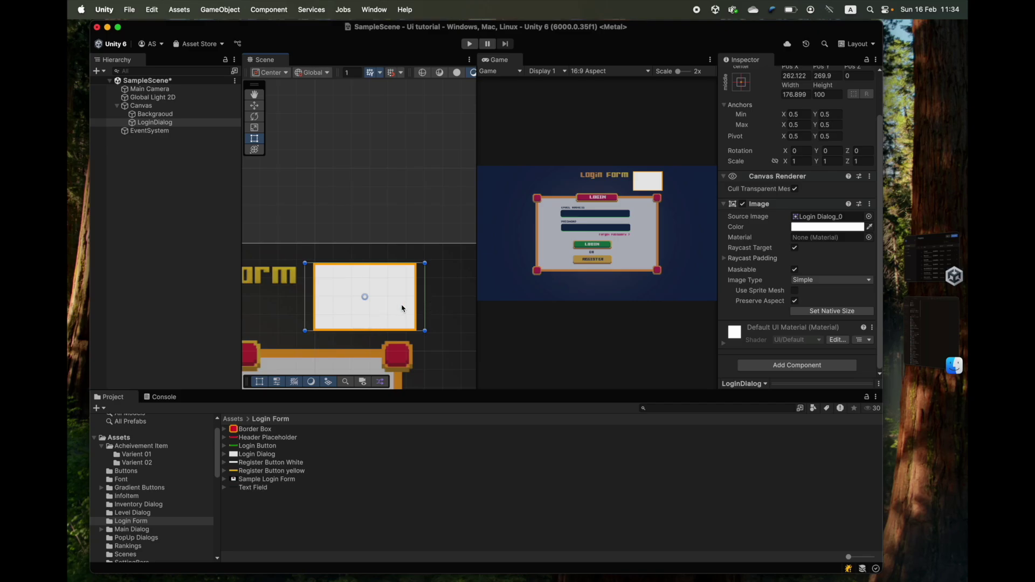
left_click(795, 302)
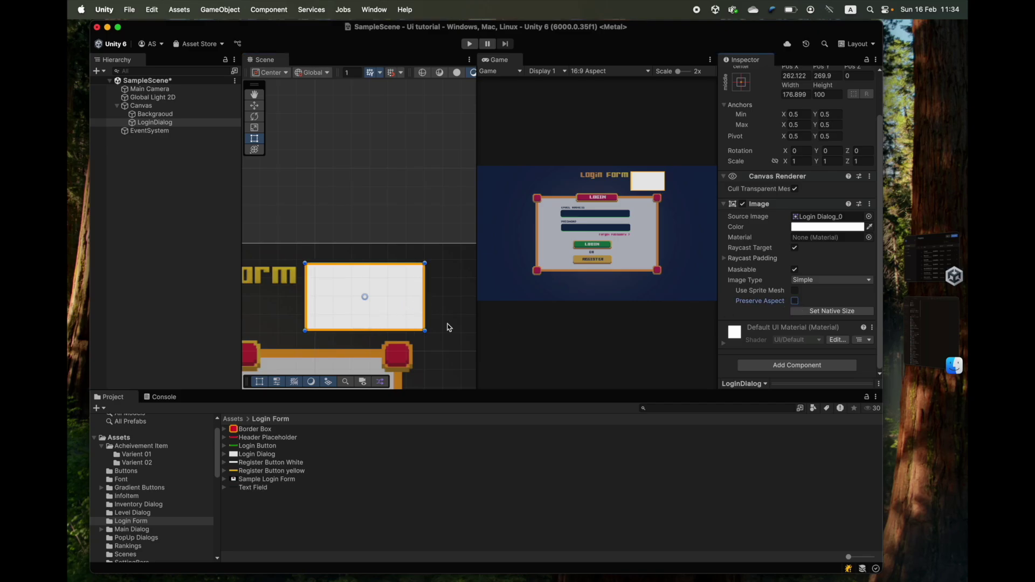
left_click_drag(430, 309, 426, 345)
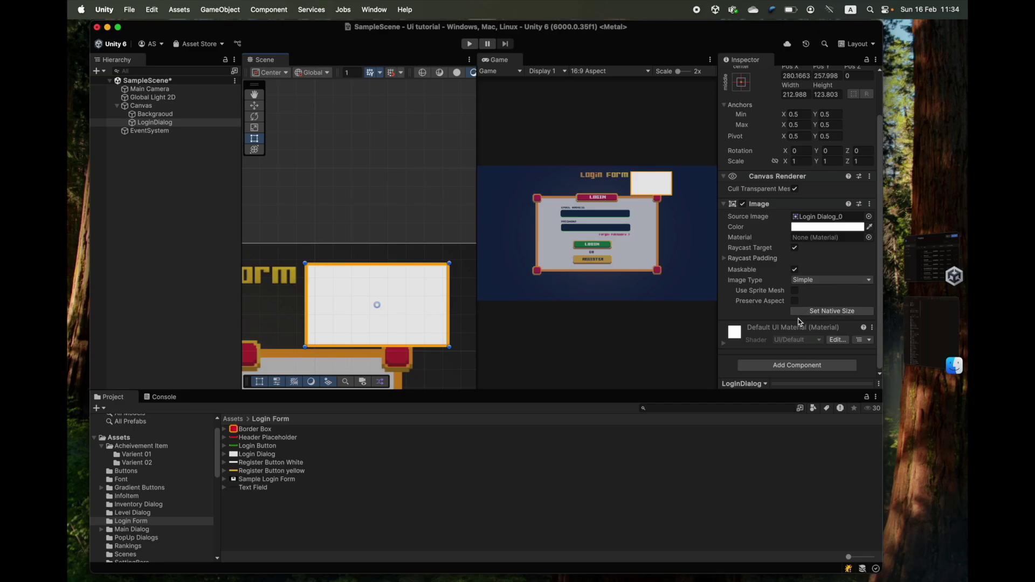
scroll(393, 224, "down", 3)
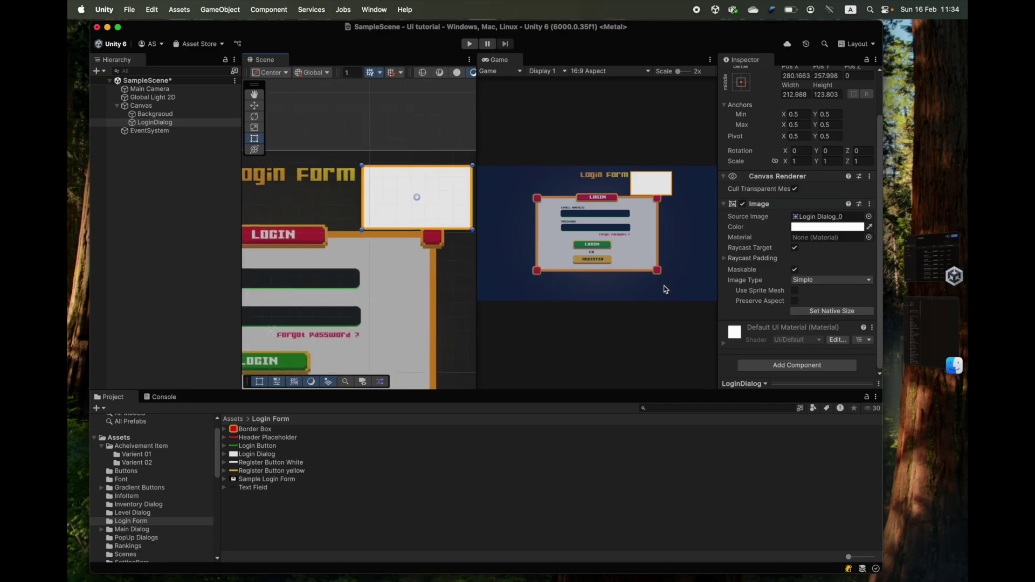
left_click(795, 302)
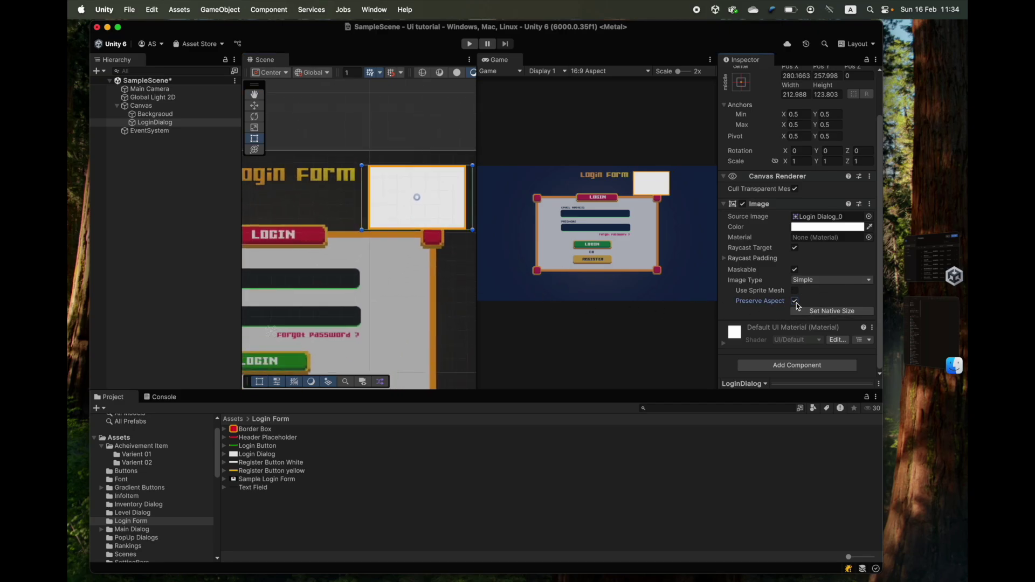
scroll(431, 243, "down", 3)
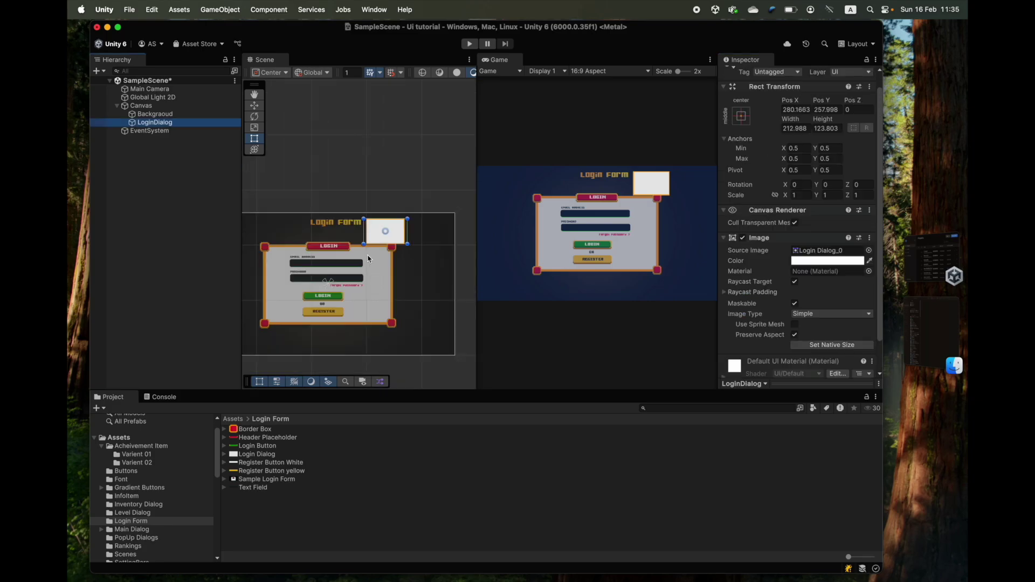
scroll(420, 248, "up", 4)
middle_click_drag(417, 208, 407, 275)
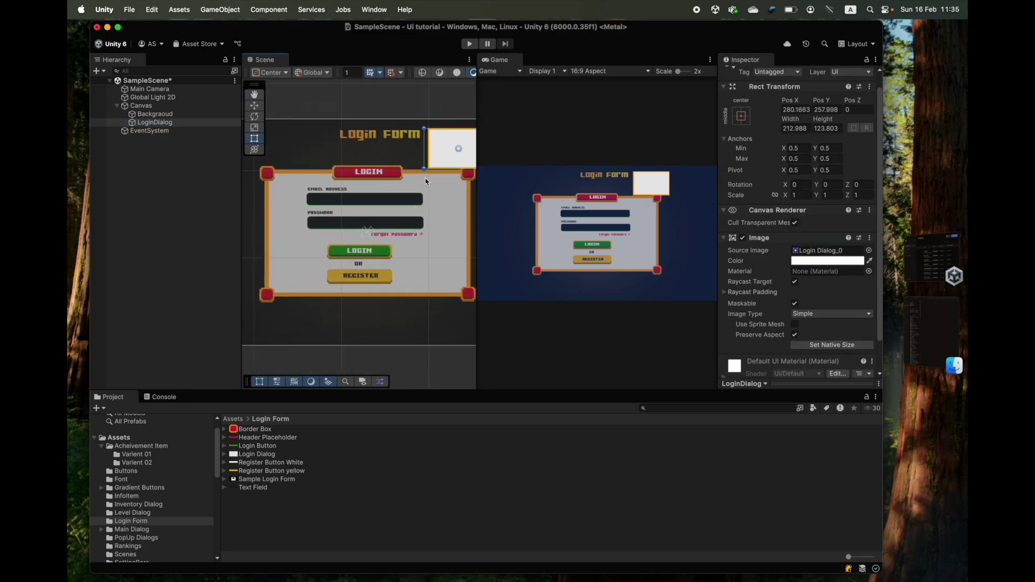
left_click_drag(439, 153, 469, 298)
scroll(393, 203, "up", 6)
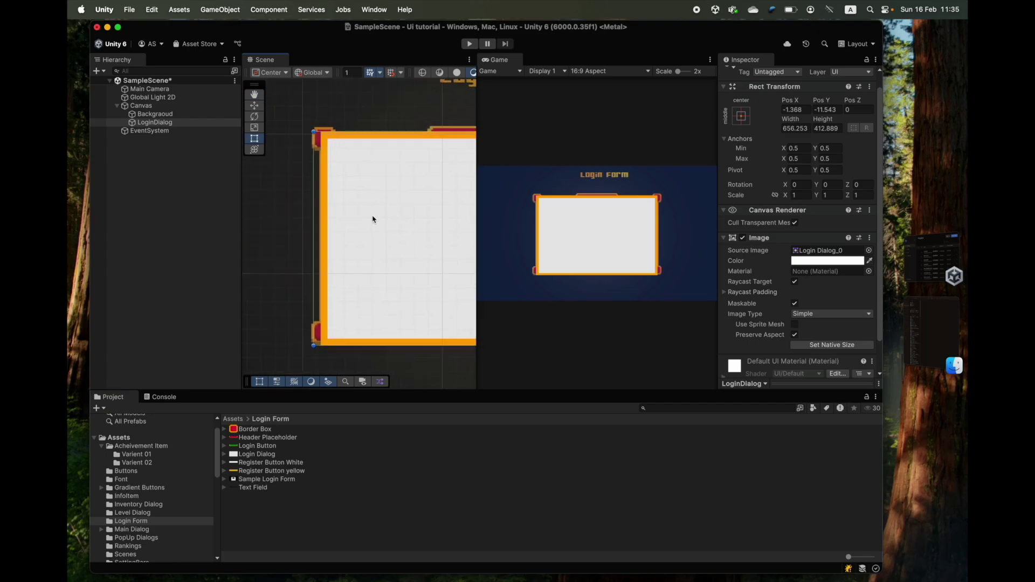
scroll(409, 212, "down", 2)
scroll(388, 205, "right", 10)
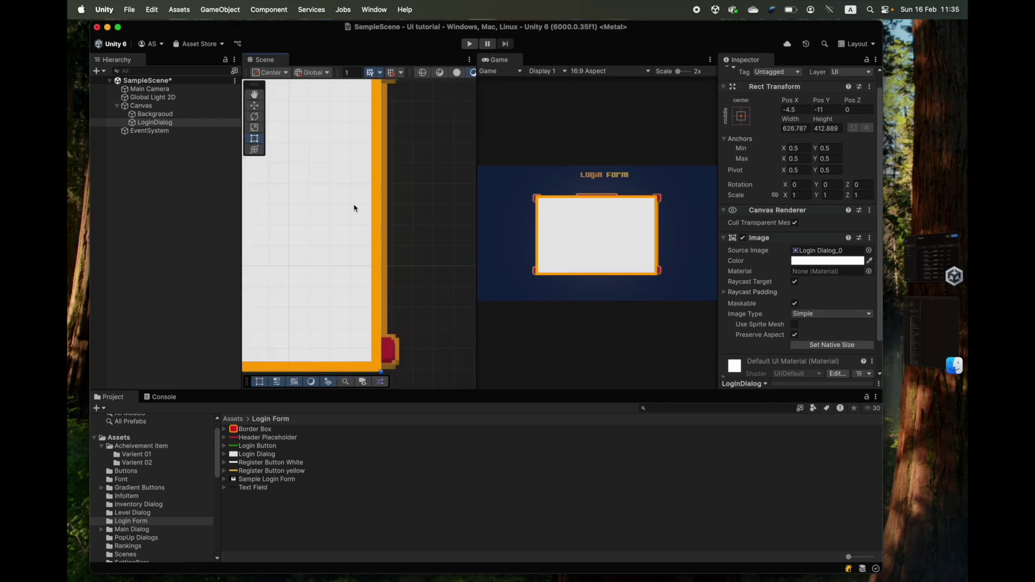
left_click_drag(357, 350, 370, 328)
scroll(444, 220, "down", 3)
left_click_drag(444, 220, 416, 281)
scroll(416, 280, "up", 2)
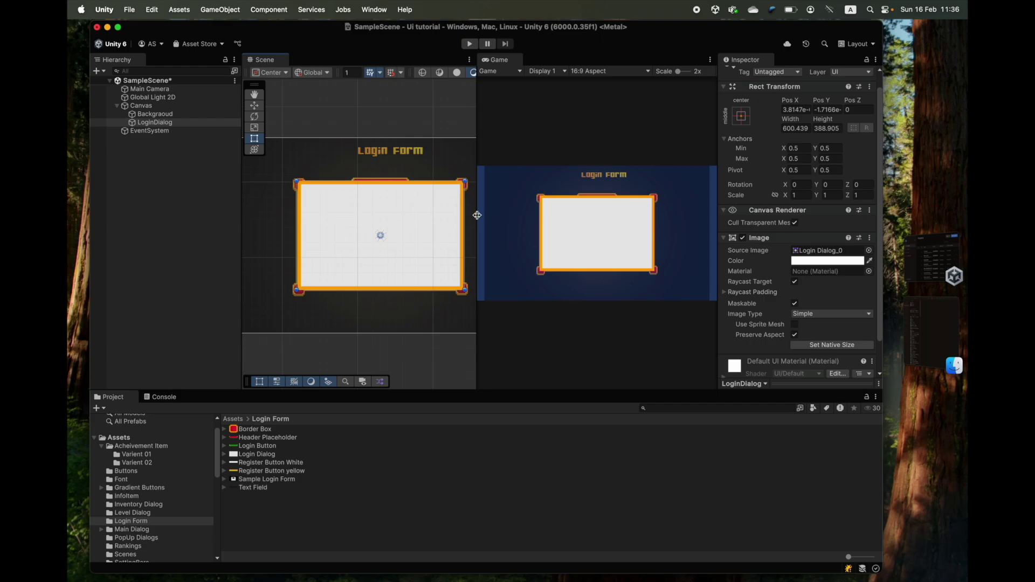
left_click(742, 238)
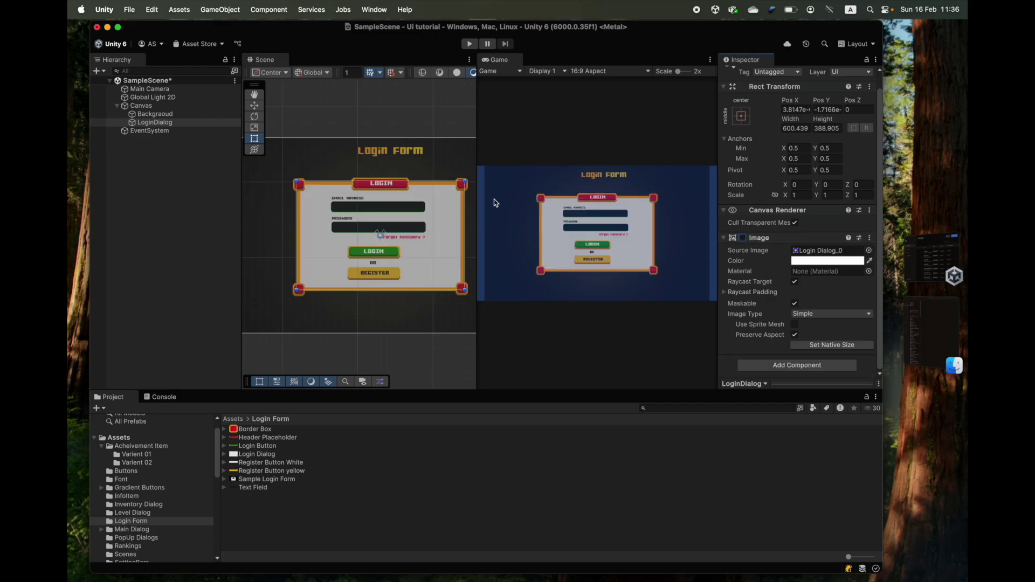
left_click(743, 238)
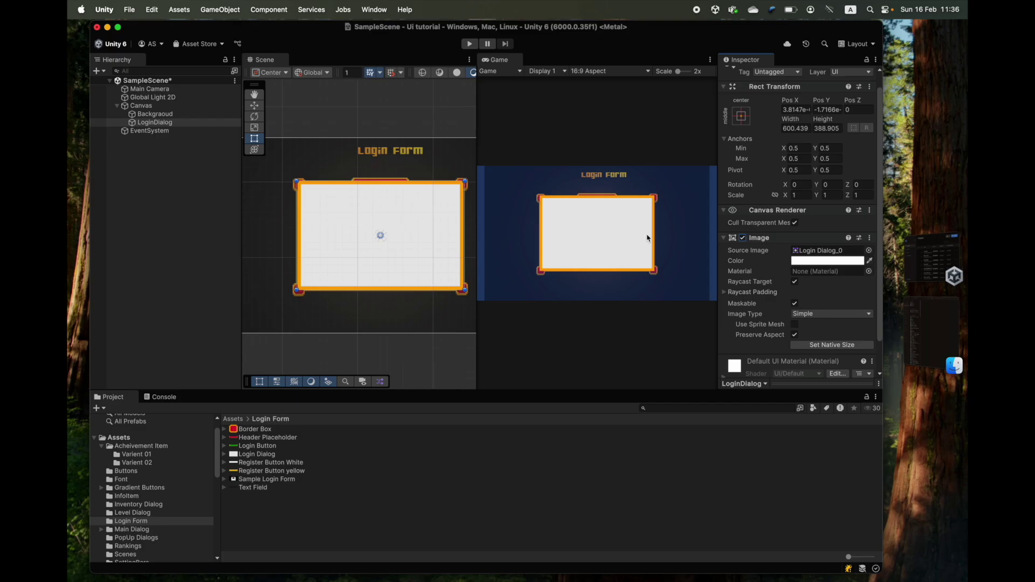
scroll(426, 234, "up", 5)
scroll(377, 245, "down", 2)
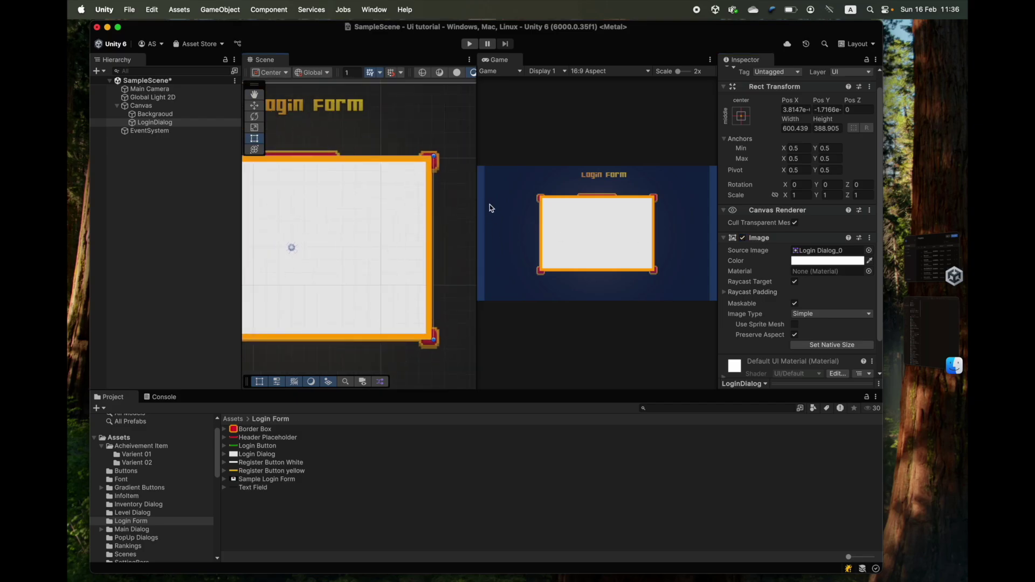
left_click_drag(436, 213, 434, 214)
key("f")
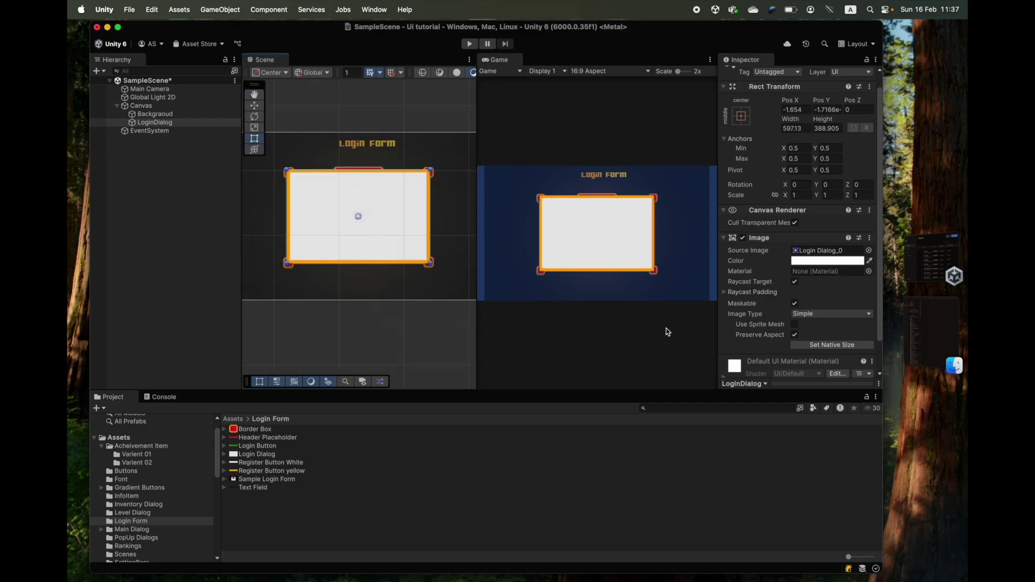
scroll(394, 189, "up", 2)
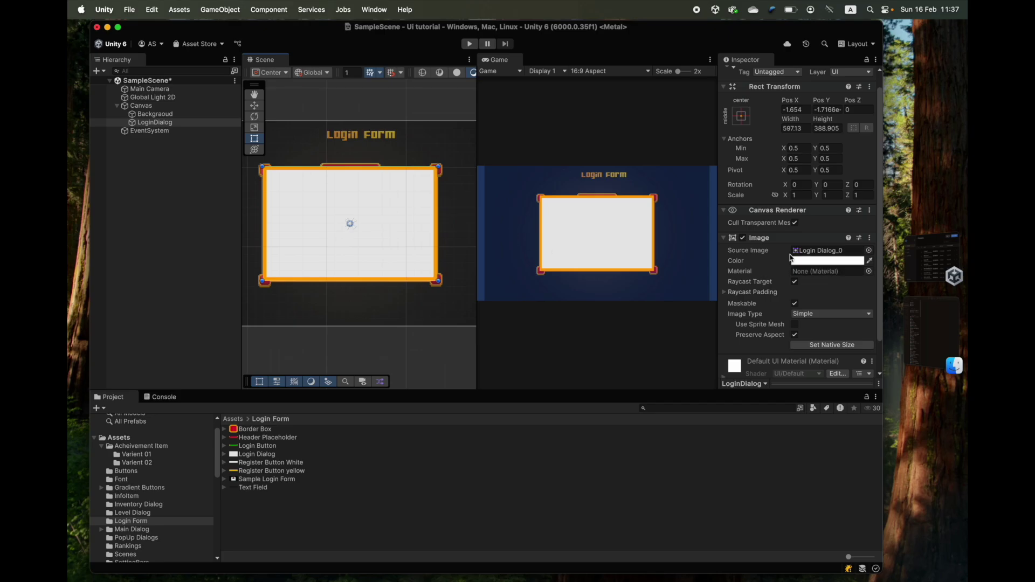
left_click(742, 237)
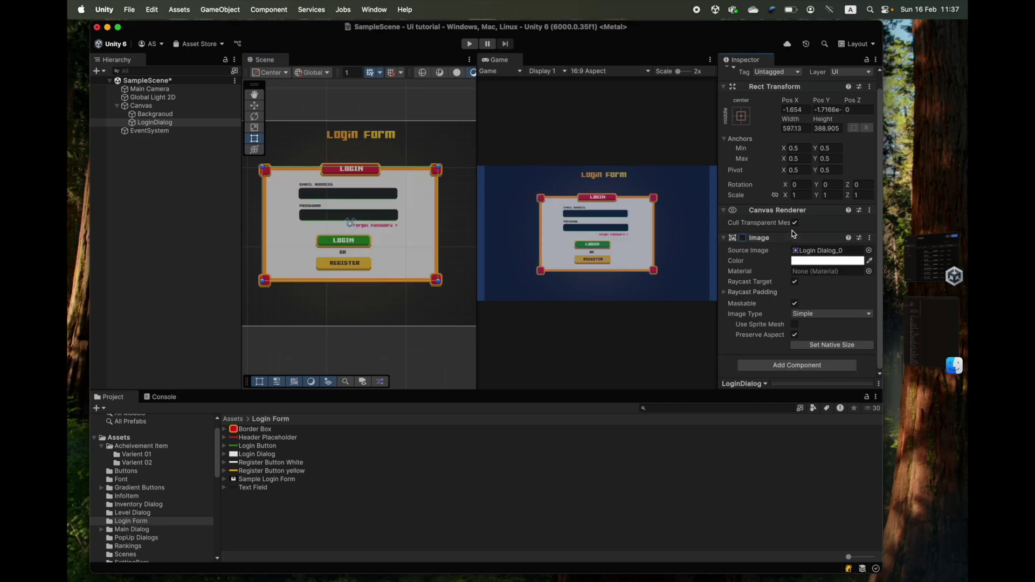
left_click(742, 238)
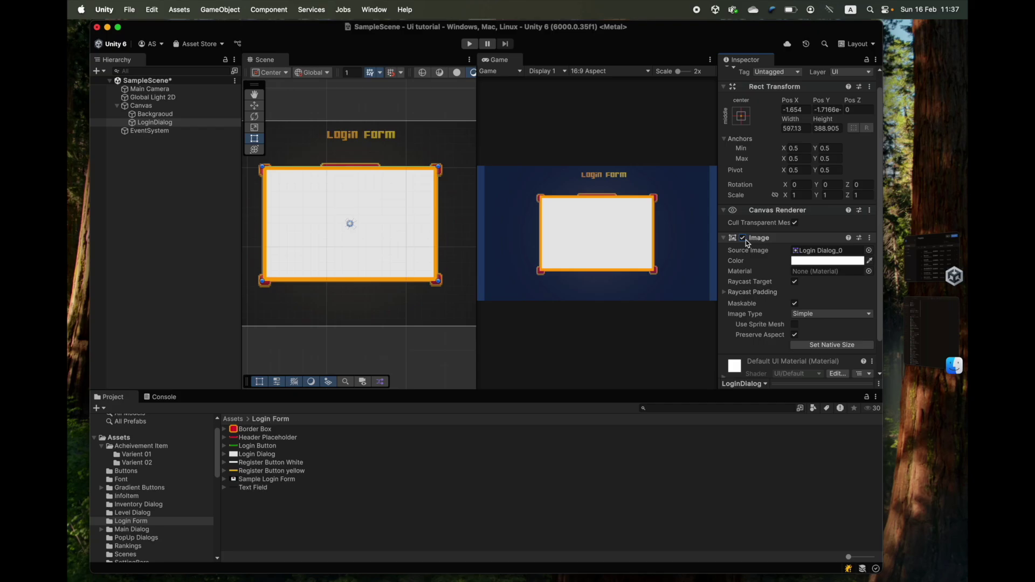
- Add a Border Box image inside LoginDialog at its native sprite size
right_click(146, 124)
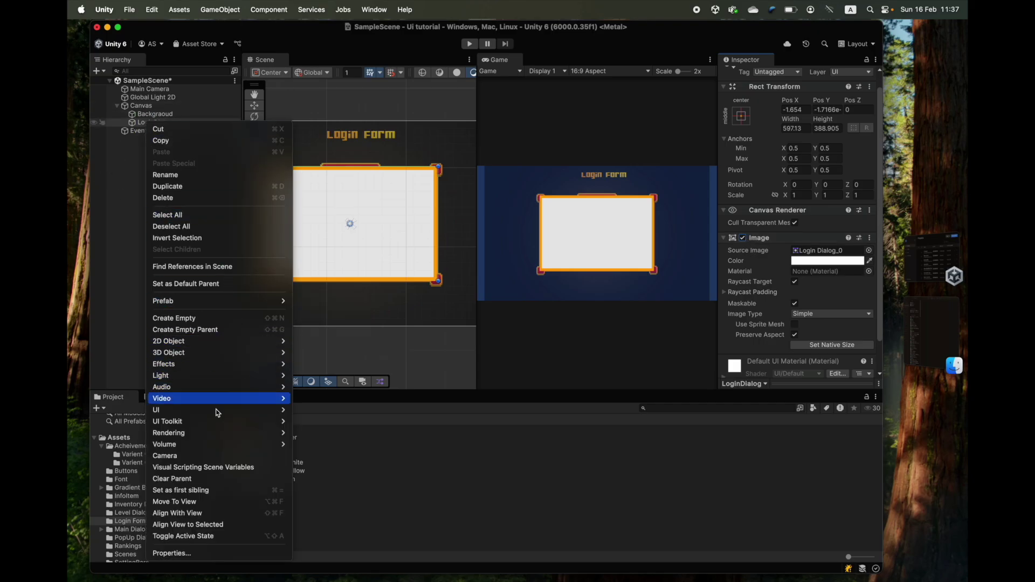
left_click(312, 409)
left_click_drag(255, 428, 828, 261)
left_click(831, 356)
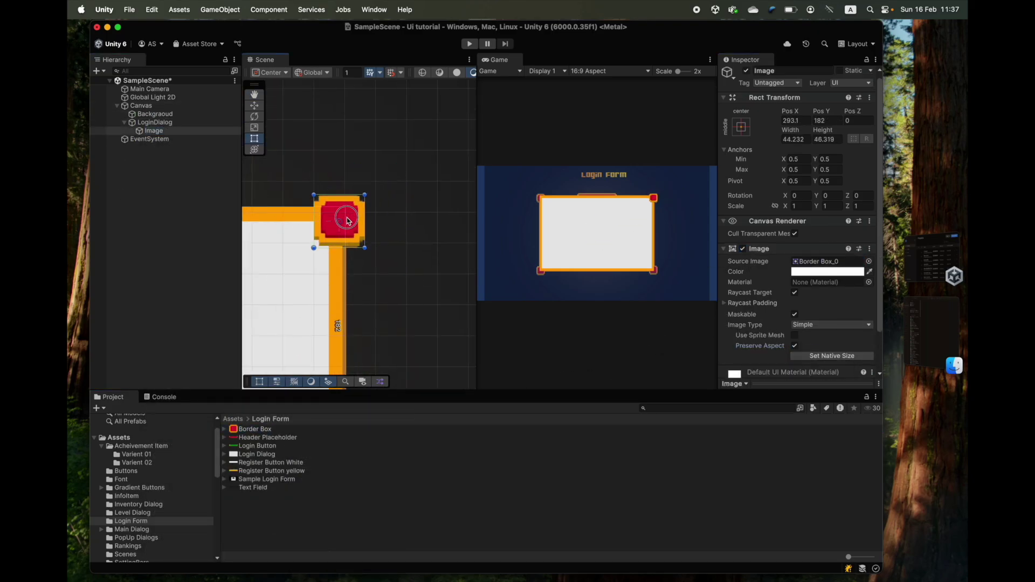
- Duplicate the Border Box with Ctrl+D and move the copies onto the frame's corners
key("ctrl+d")
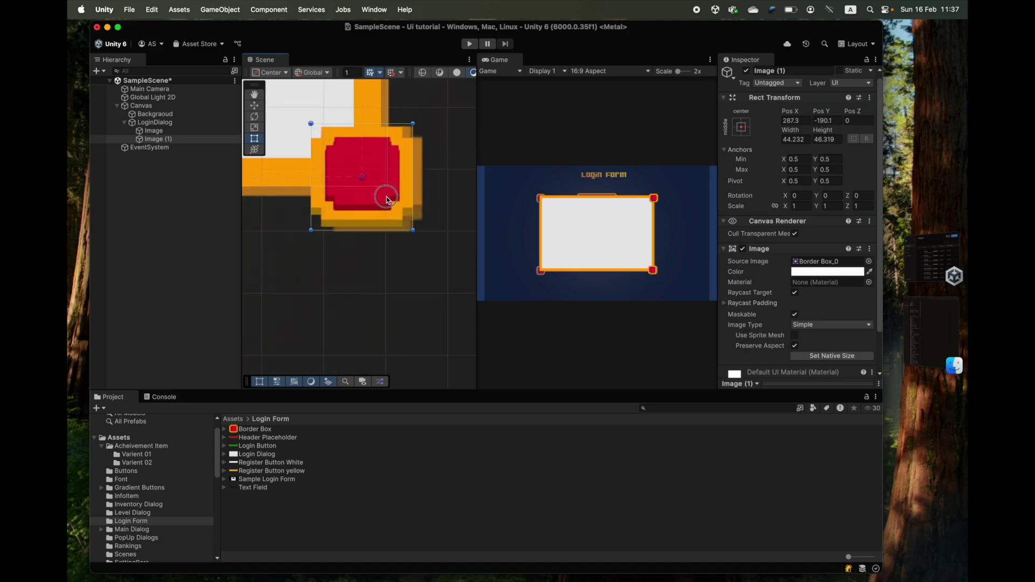
key("ctrl+d")
scroll(336, 317, "down", 4)
left_click_drag(455, 192, 294, 192)
scroll(343, 180, "up", 4)
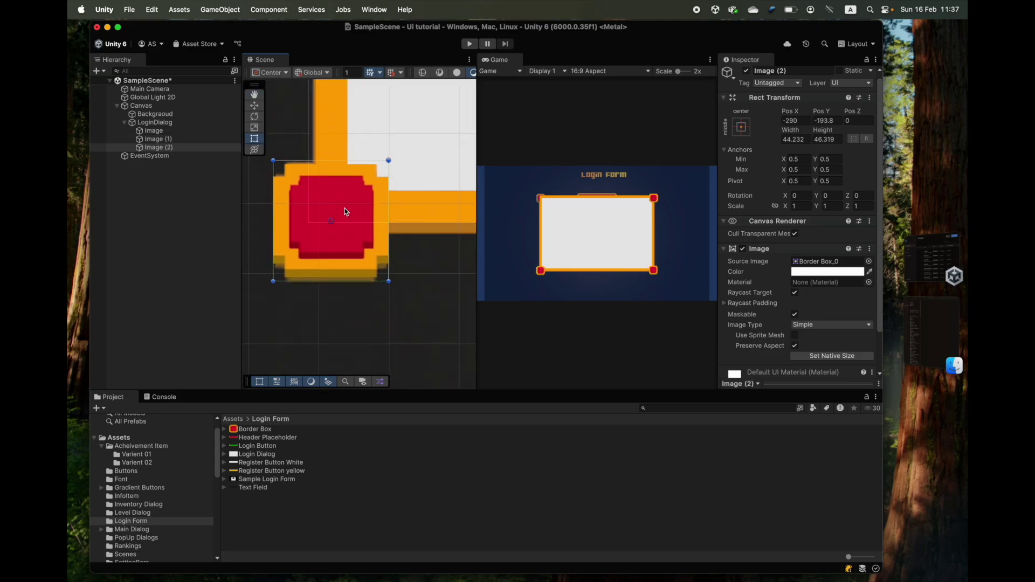
key("ctrl+d")
scroll(346, 211, "down", 4)
left_click_drag(358, 312, 363, 173)
scroll(355, 183, "up", 4)
scroll(340, 240, "down", 5)
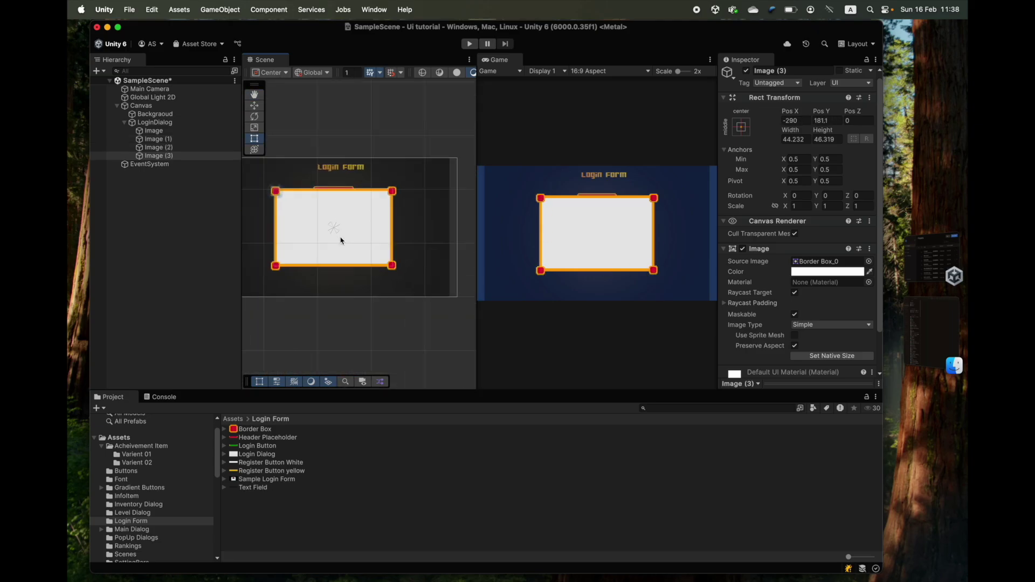
scroll(345, 237, "up", 3)
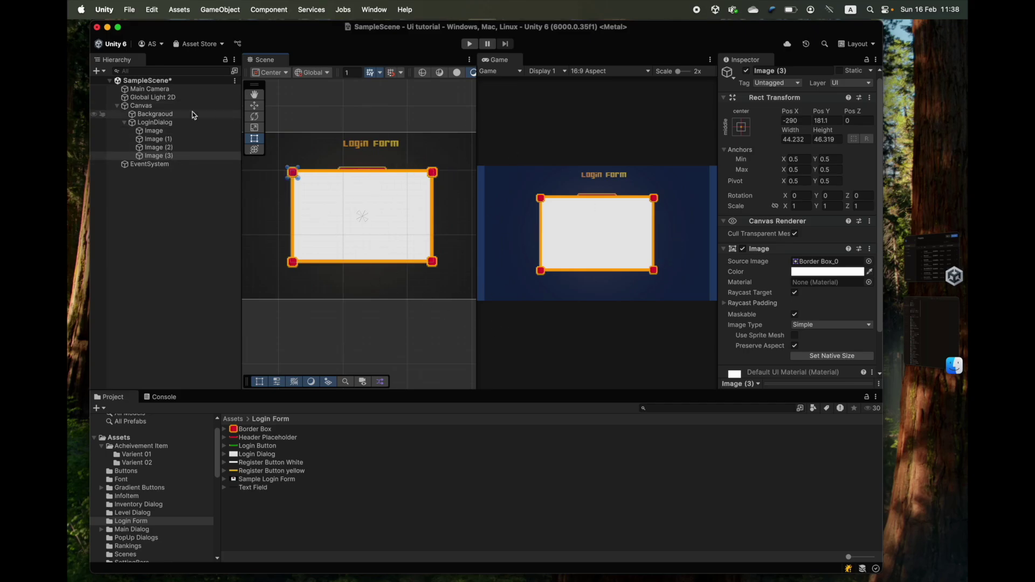
- Create an empty child named Cornors under LoginDialog with the stretch-stretch anchor preset
left_click(158, 122)
right_click(159, 124)
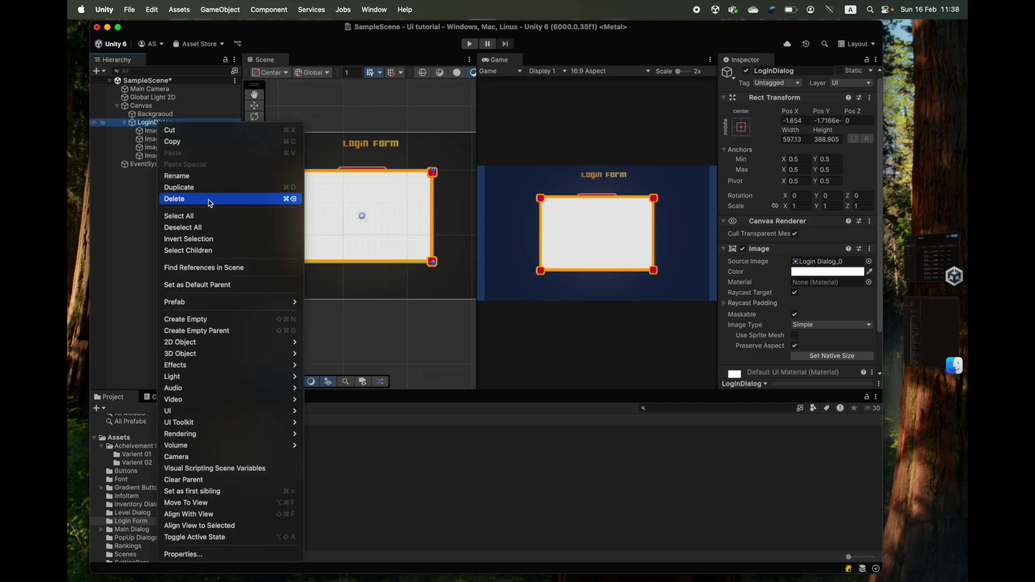
left_click(215, 319)
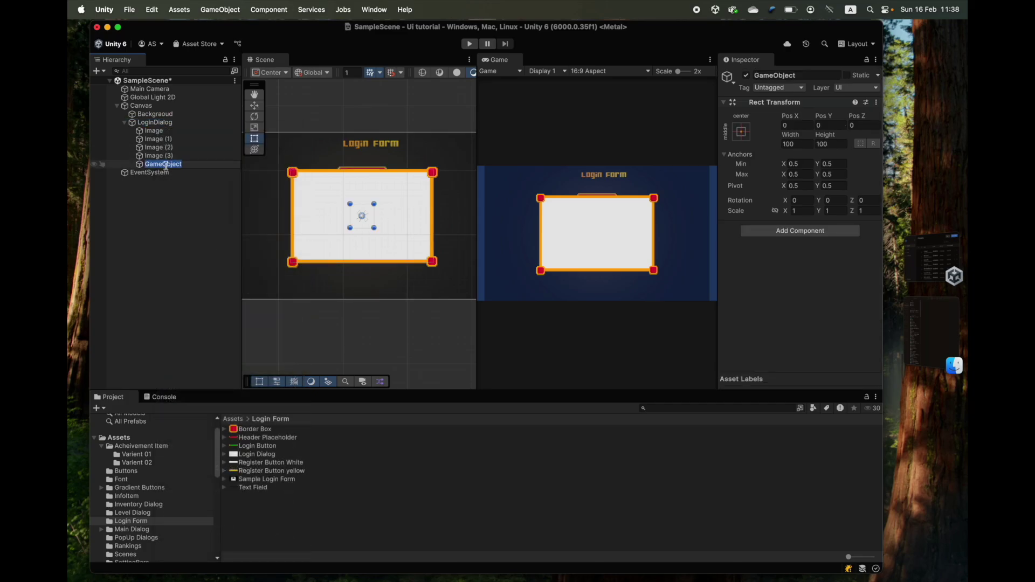
type("G")
type("ornors")
key("Return")
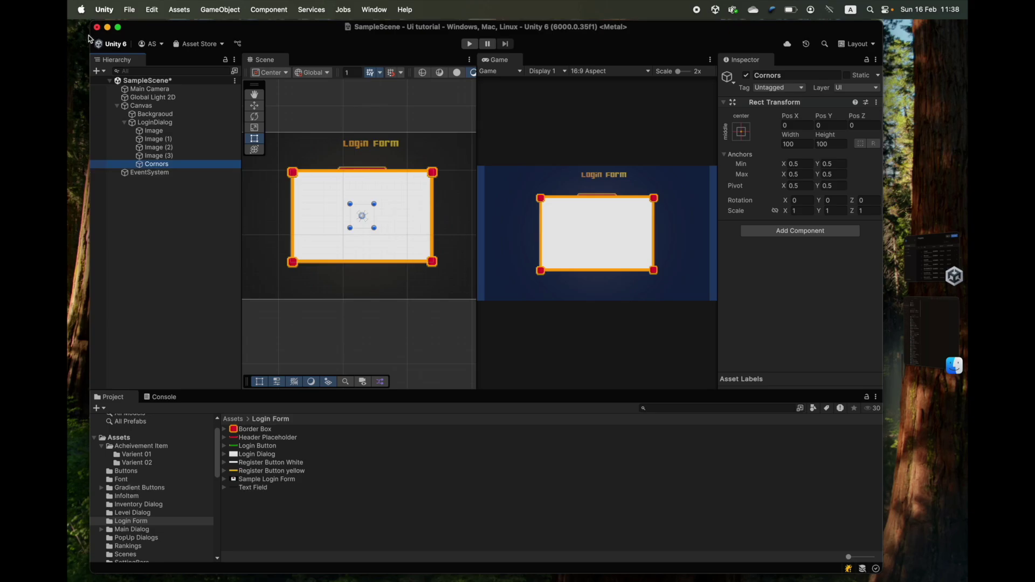
left_click(744, 133)
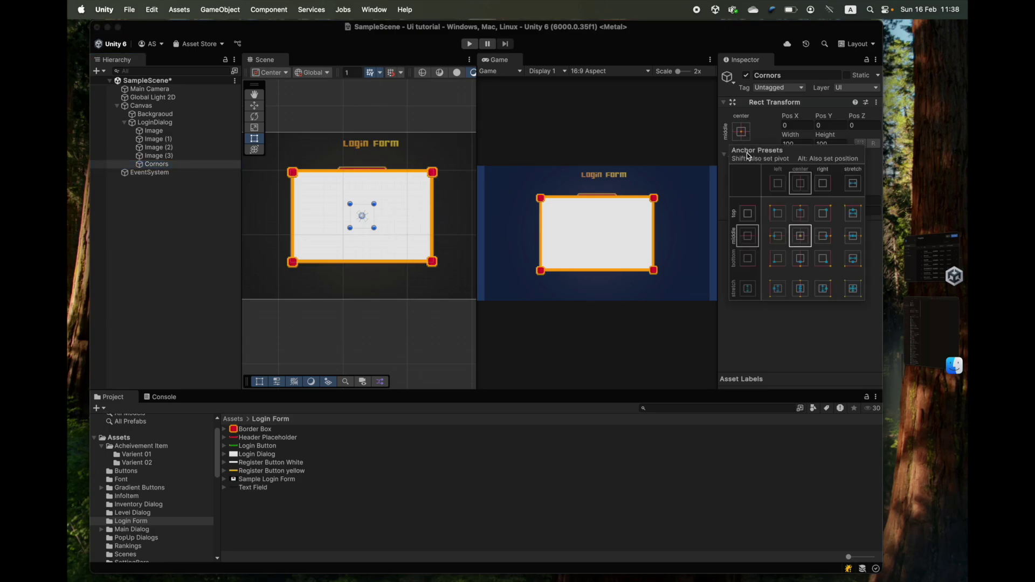
left_click(854, 290)
left_click(157, 174)
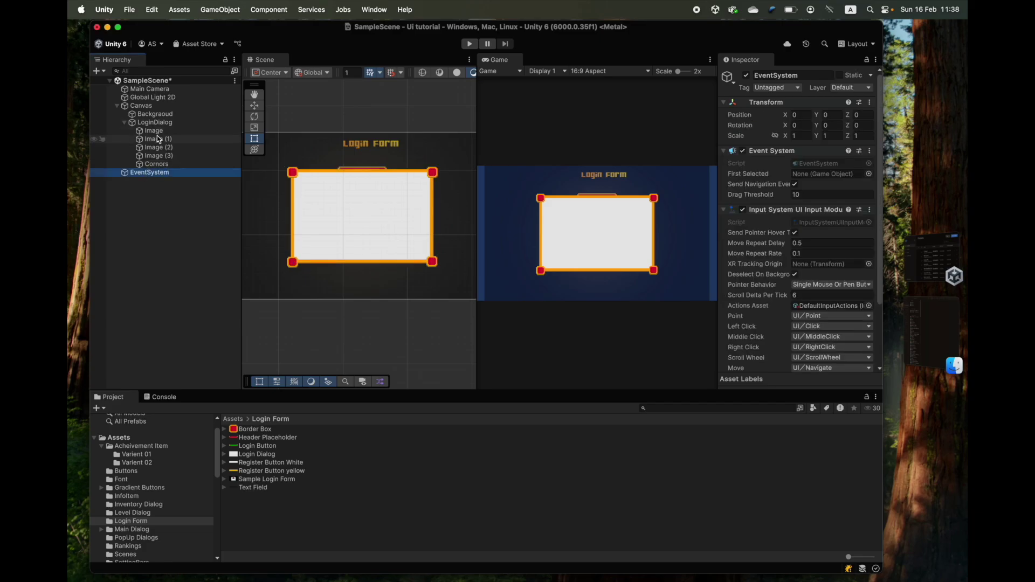
- Nest the four corner images under Cornors and collapse the group
left_click(155, 123)
left_click(155, 131)
left_click(165, 156, "shift")
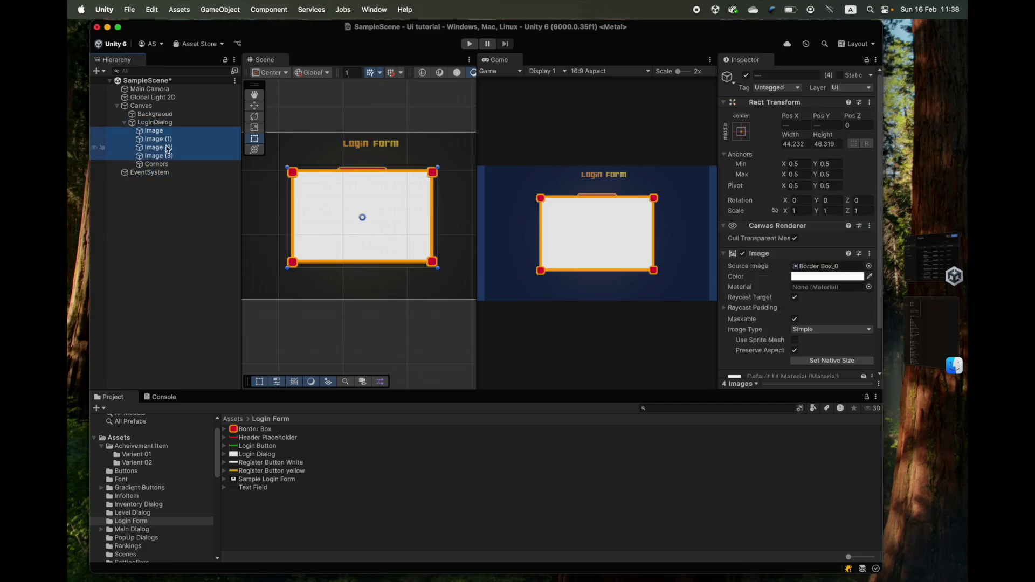
left_click_drag(160, 151, 156, 164)
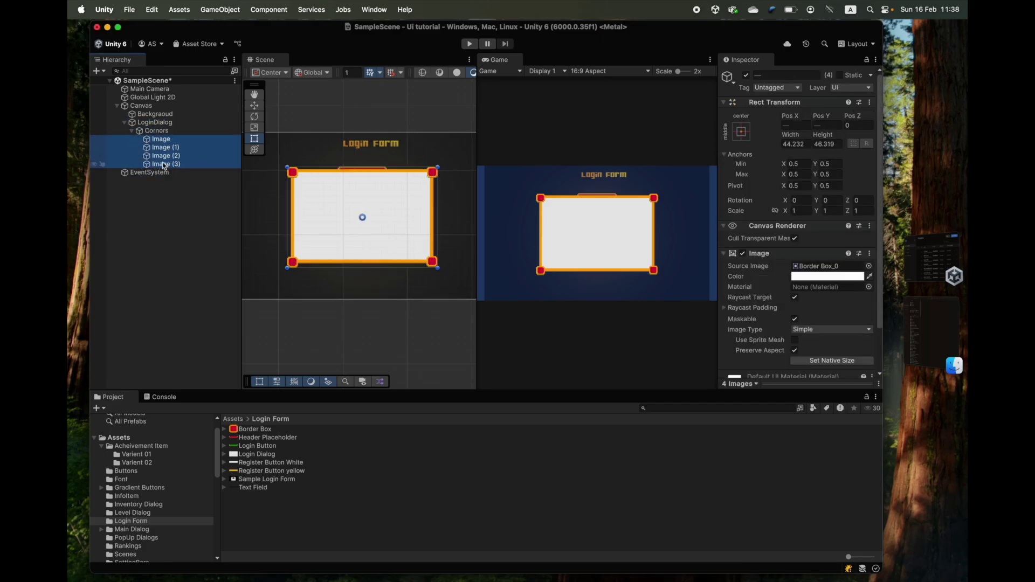
left_click(131, 131)
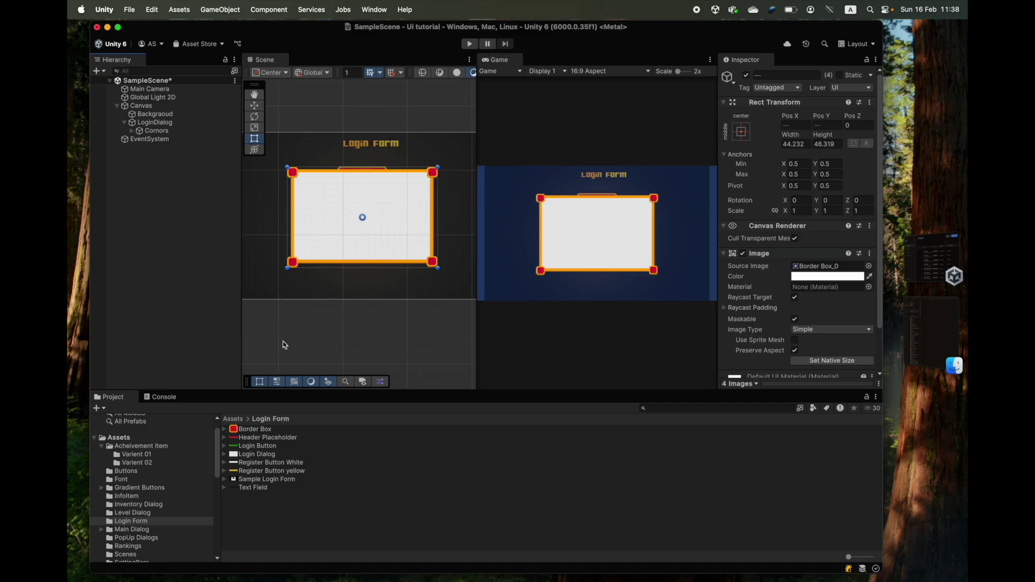
- Toggle Cornors visibility to check the corners, then hide LoginDialog to view the mockup
left_click(158, 131)
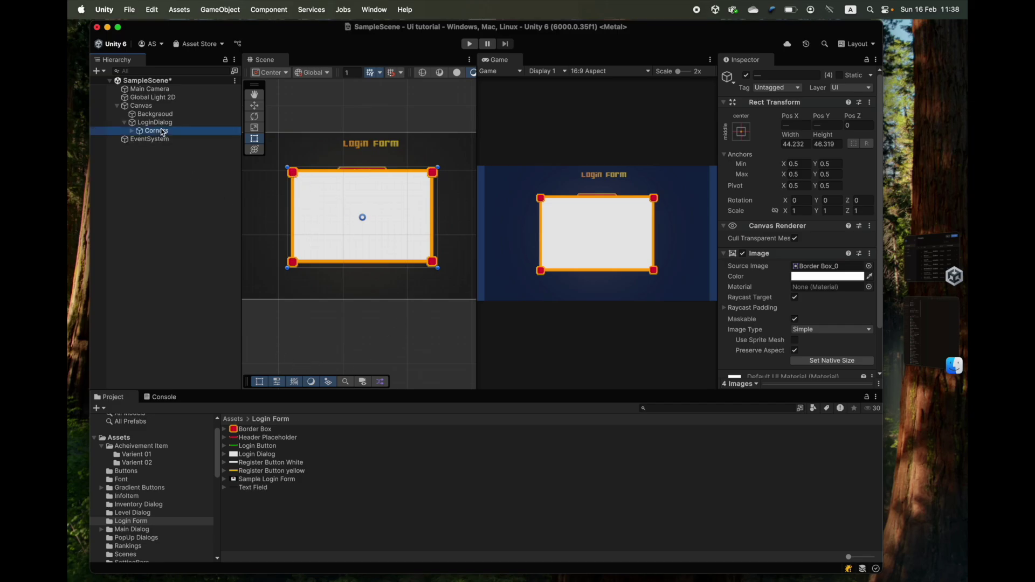
left_click(746, 76)
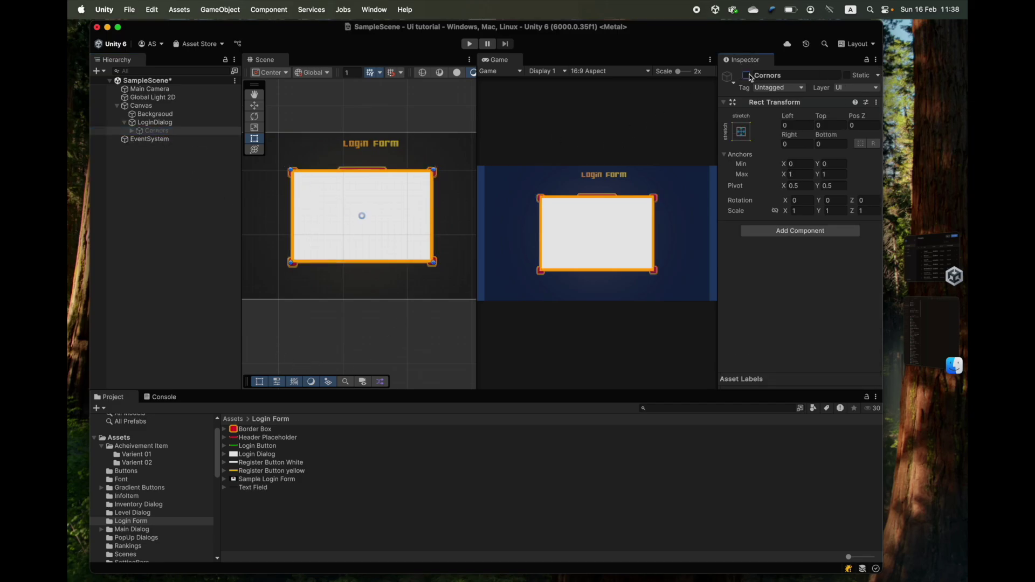
left_click(746, 75)
left_click(162, 122)
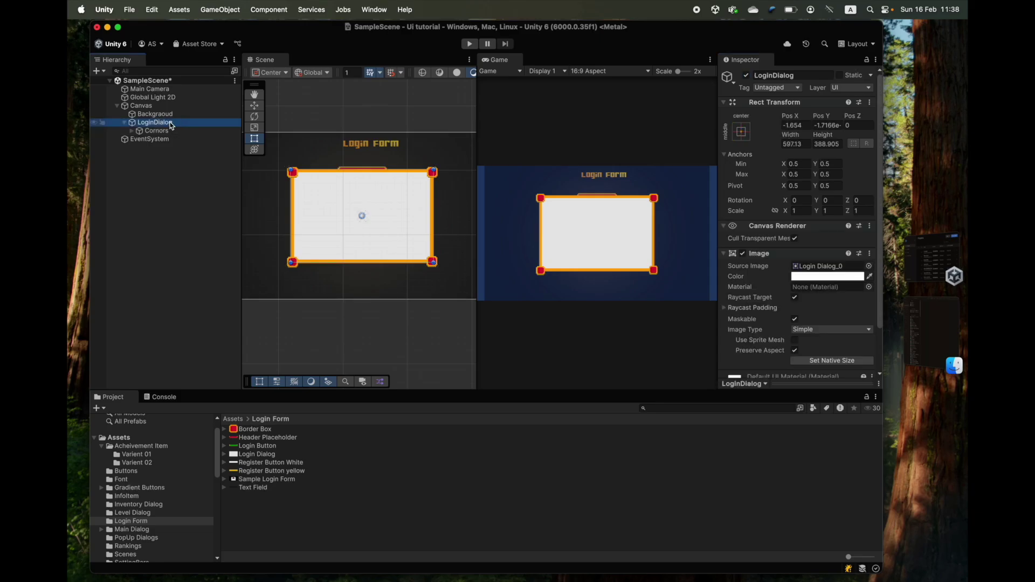
left_click(746, 75)
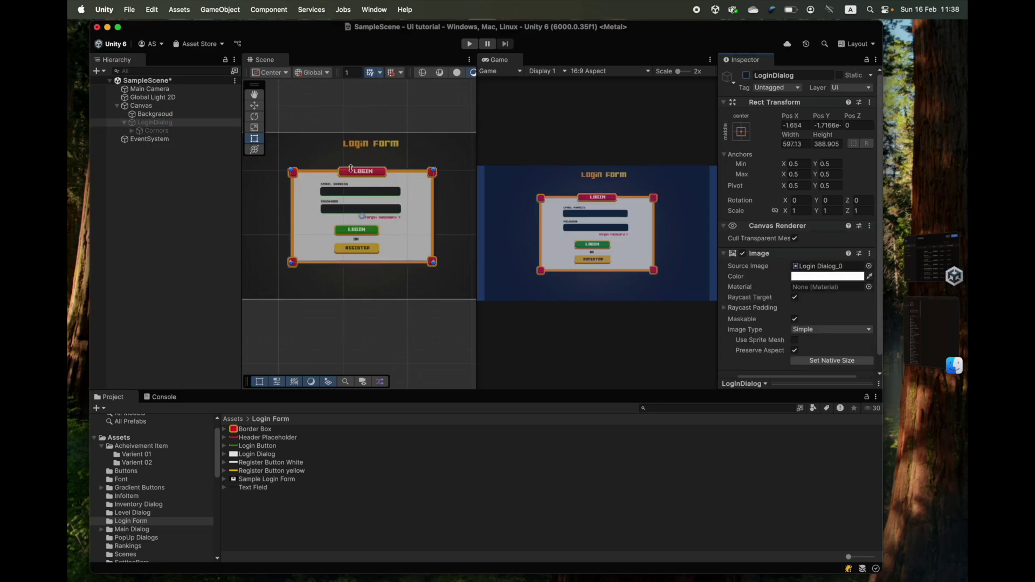
- Add a child image named Login to LoginDialog using the Header Placeholder sprite with Preserve Aspect
left_click(746, 76)
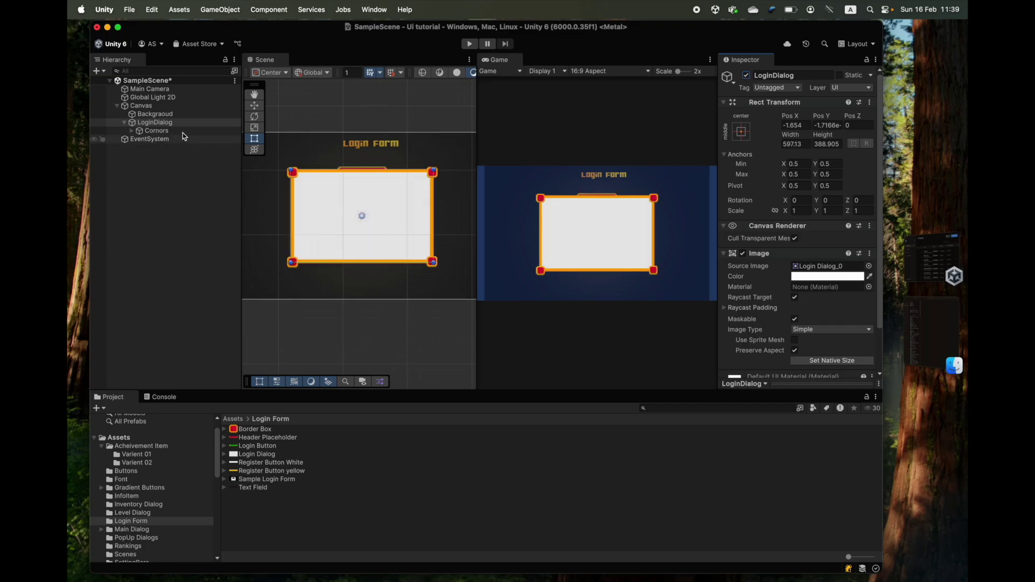
right_click(162, 124)
left_click(318, 409)
type("Login")
key("Return")
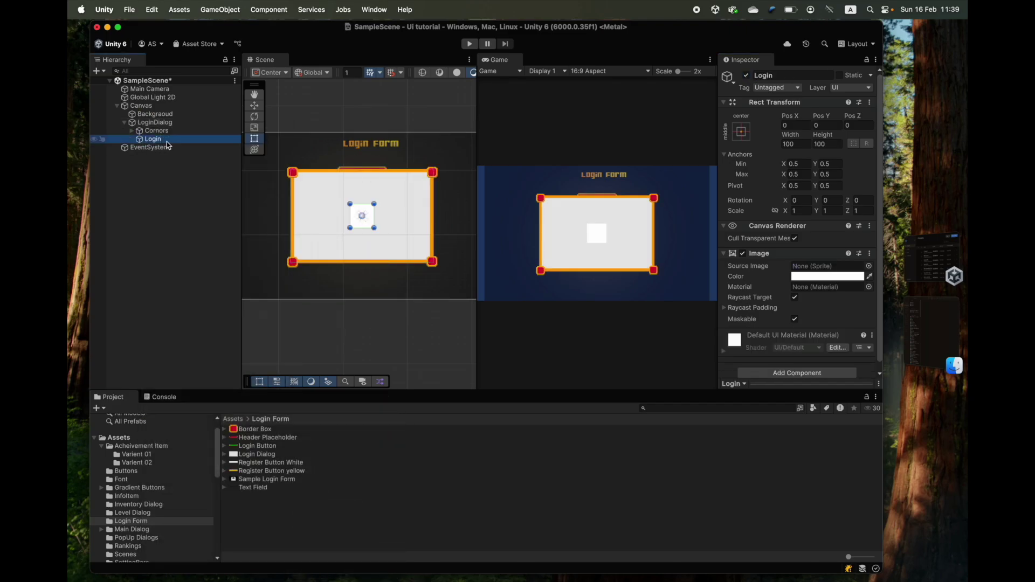
left_click_drag(268, 437, 820, 266)
left_click(794, 351)
- Resize the Login header to about 203 by 43 and centre it on the dialog's top edge
scroll(362, 222, "up", 3)
middle_click_drag(363, 223, 246, 333)
left_click_drag(301, 307, 358, 213)
scroll(358, 216, "up", 5)
scroll(361, 300, "down", 2)
left_click_drag(298, 269, 264, 270)
left_click_drag(375, 208, 370, 282)
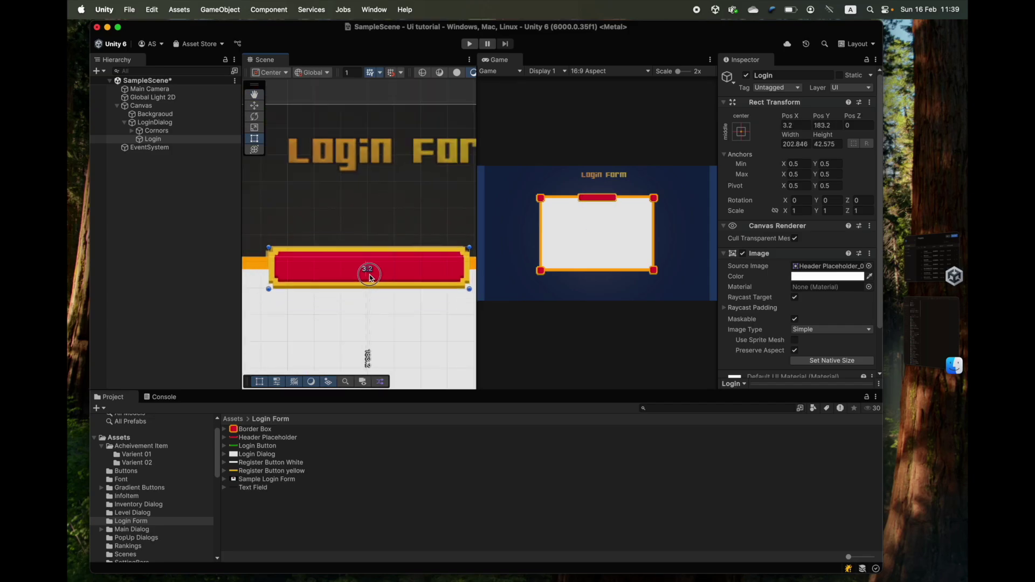
scroll(312, 250, "down", 5)
middle_click_drag(383, 233, 376, 214)
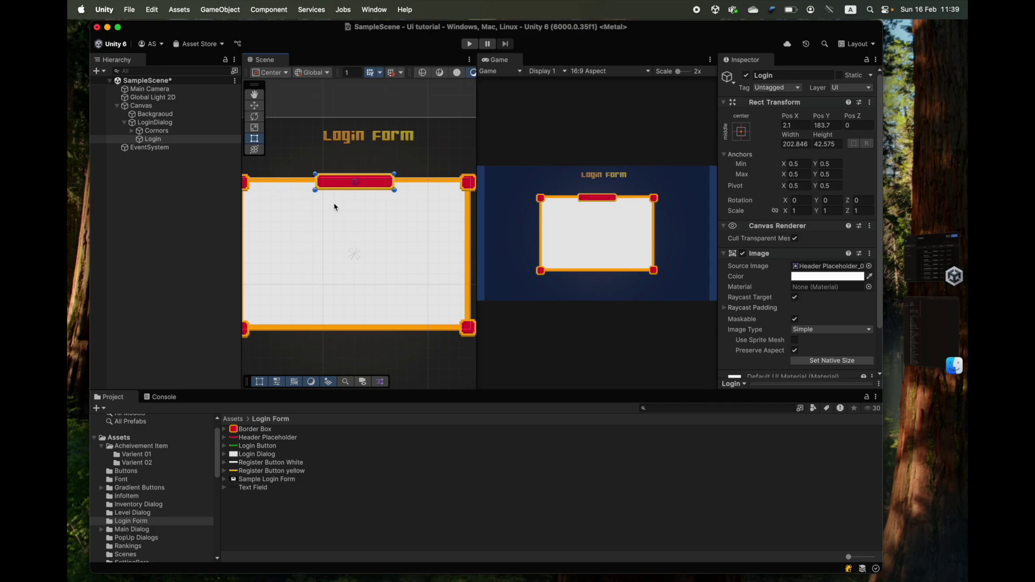
left_click(168, 123)
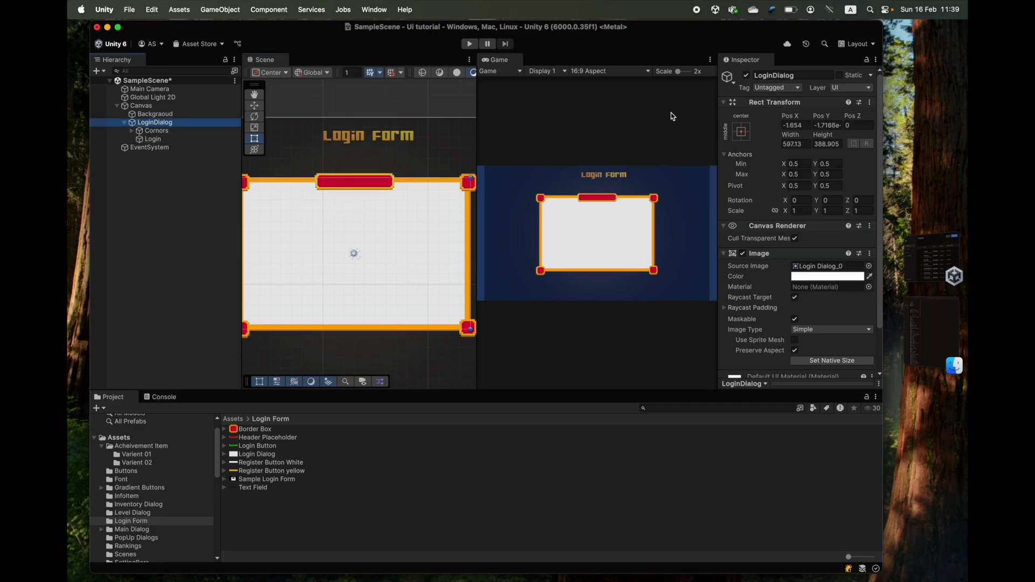
left_click(239, 160)
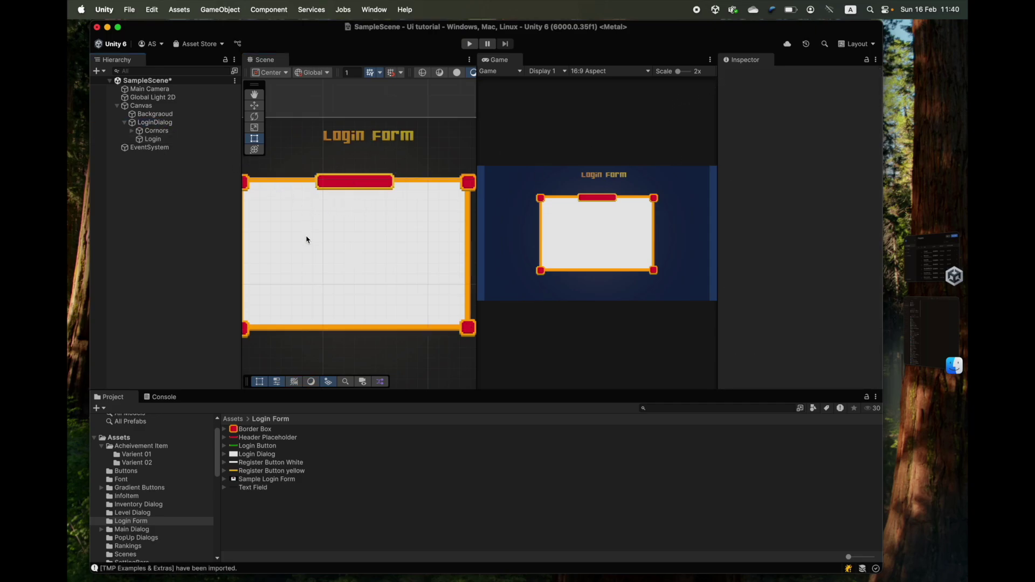
- Add a Text - TextMeshPro child to the Login header object
left_click(149, 139)
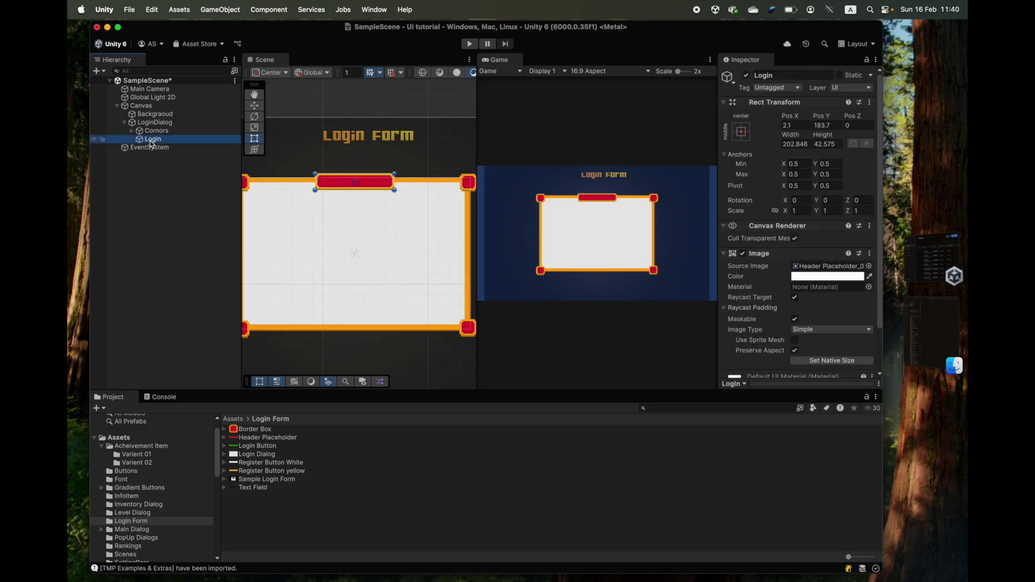
right_click(149, 140)
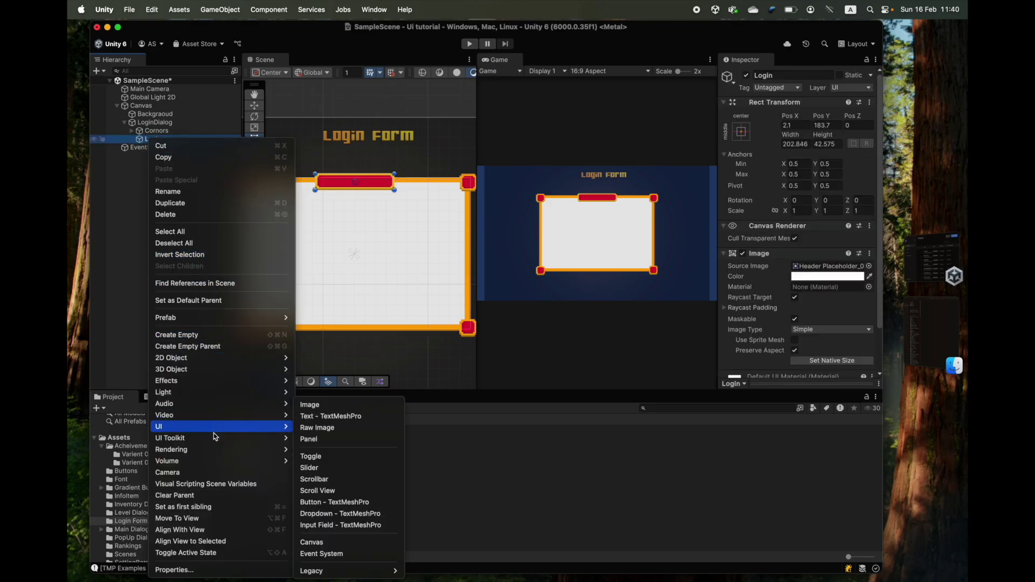
left_click(112, 213)
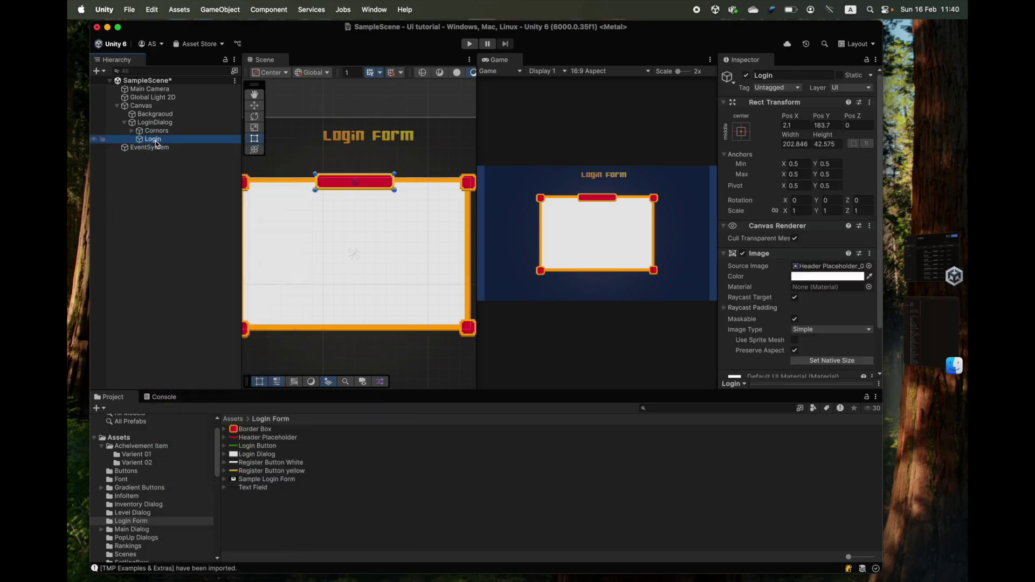
left_click(164, 189)
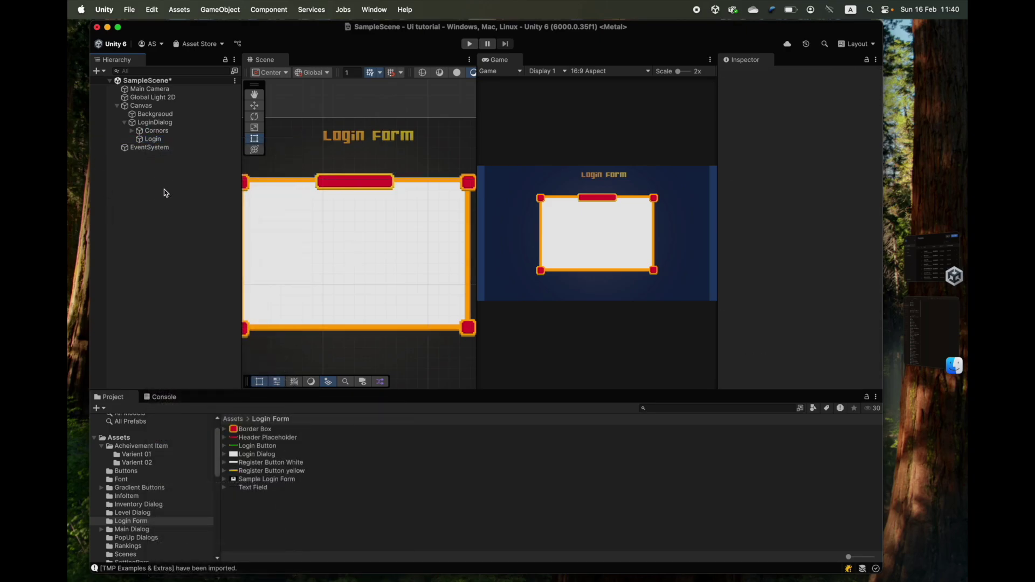
left_click(155, 141)
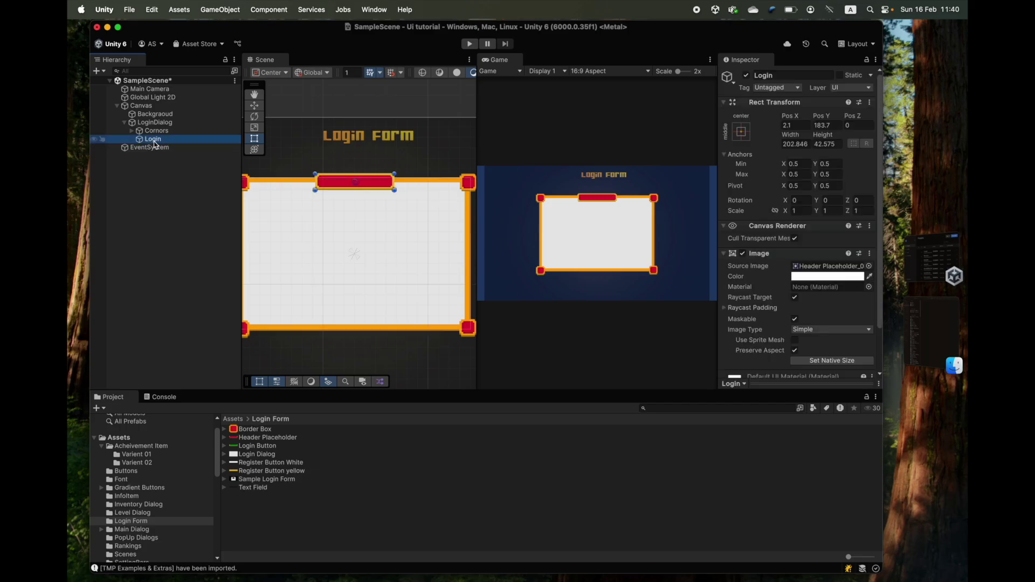
right_click(156, 144)
key("Escape")
right_click(150, 141)
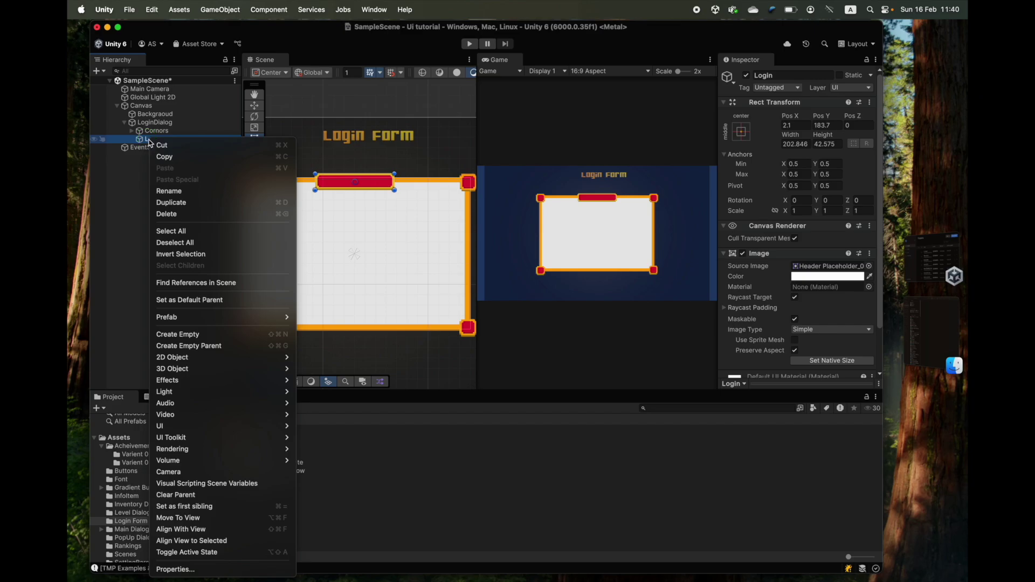
mouse_move(223, 430)
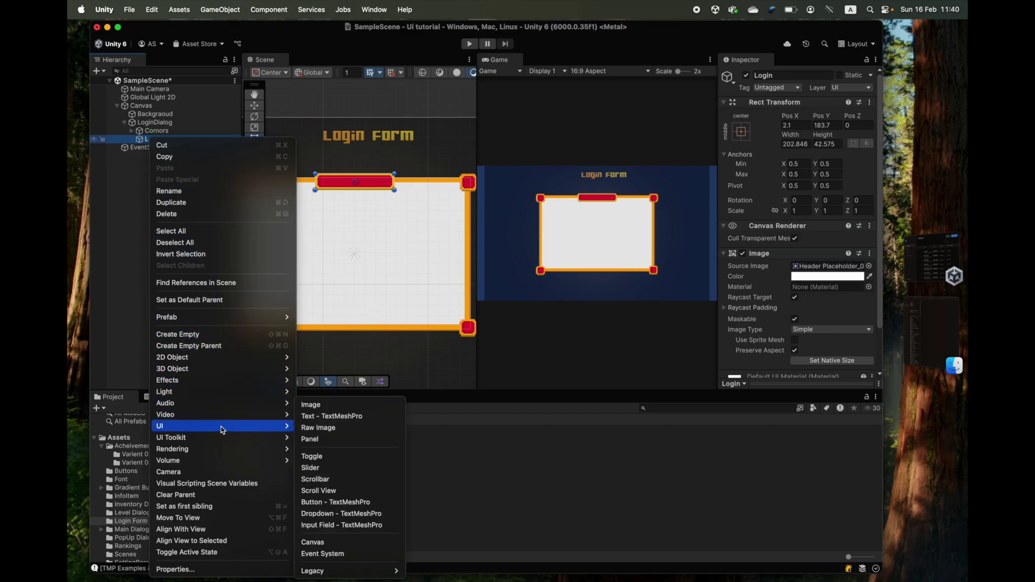
left_click(327, 418)
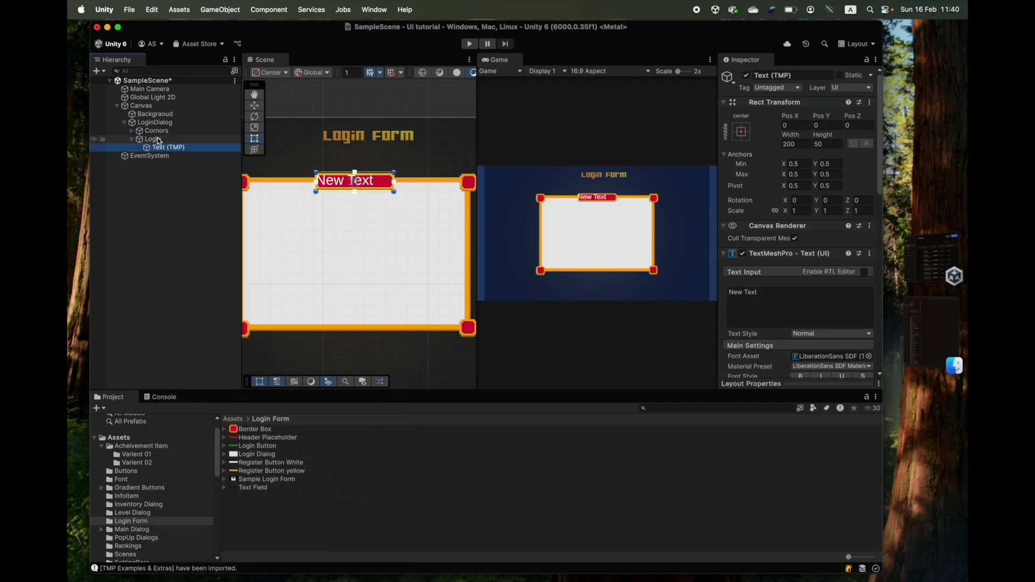
- Check the new Text (TMP) object in the Hierarchy, then select Cornors
left_click(153, 139)
right_click(154, 139)
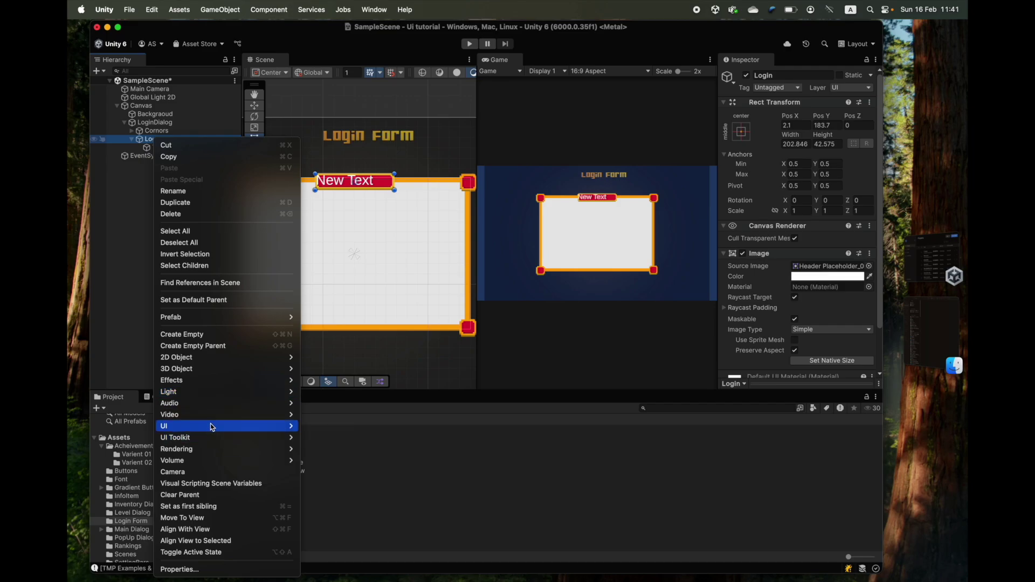
key("Escape")
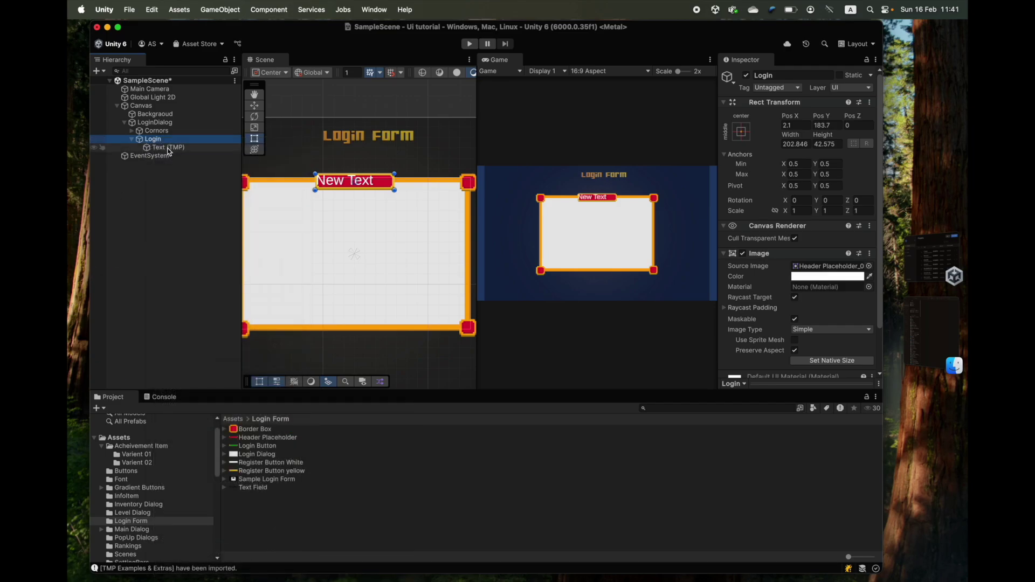
left_click(168, 148)
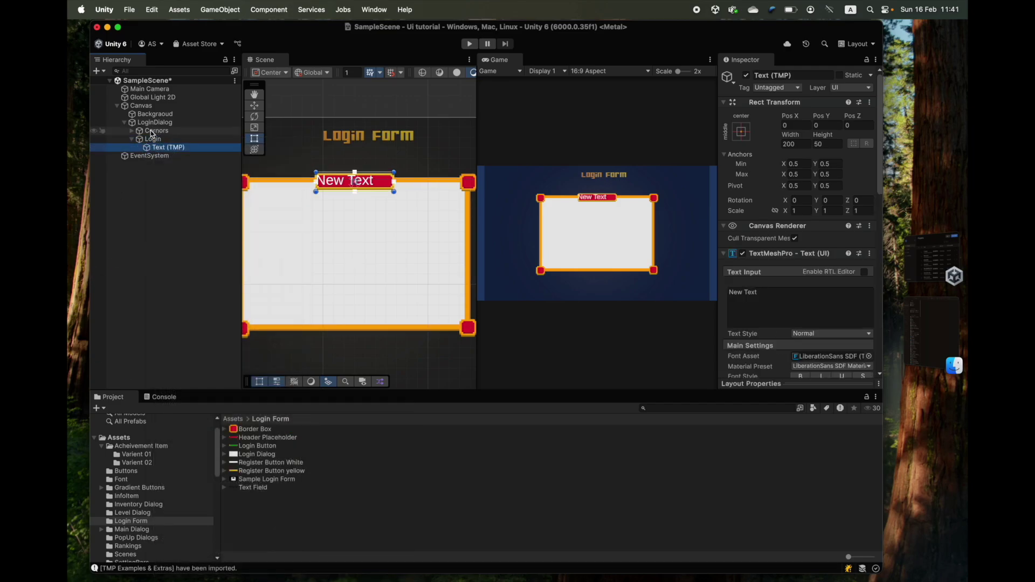
left_click(152, 132)
right_click(150, 136)
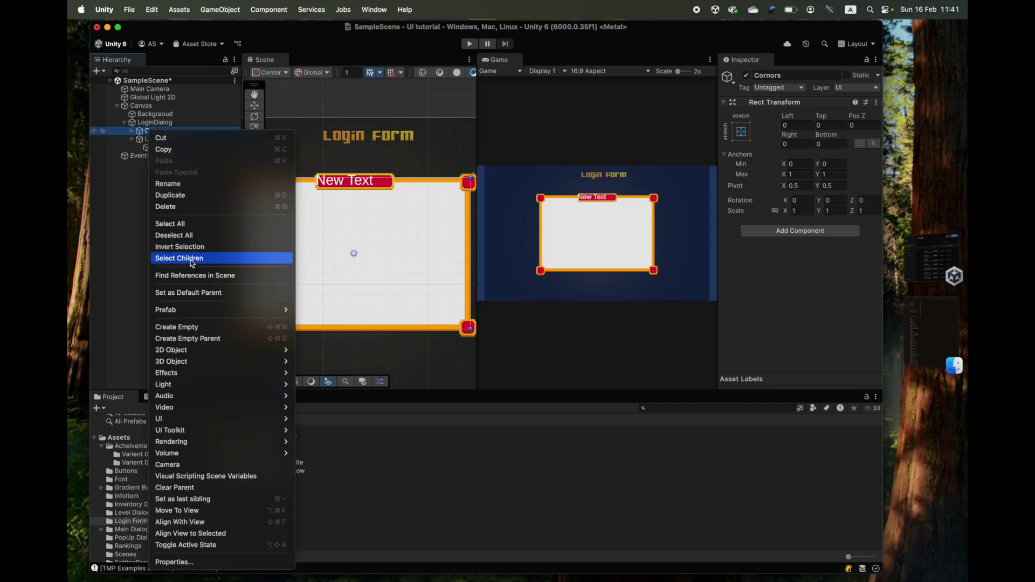
mouse_move(222, 426)
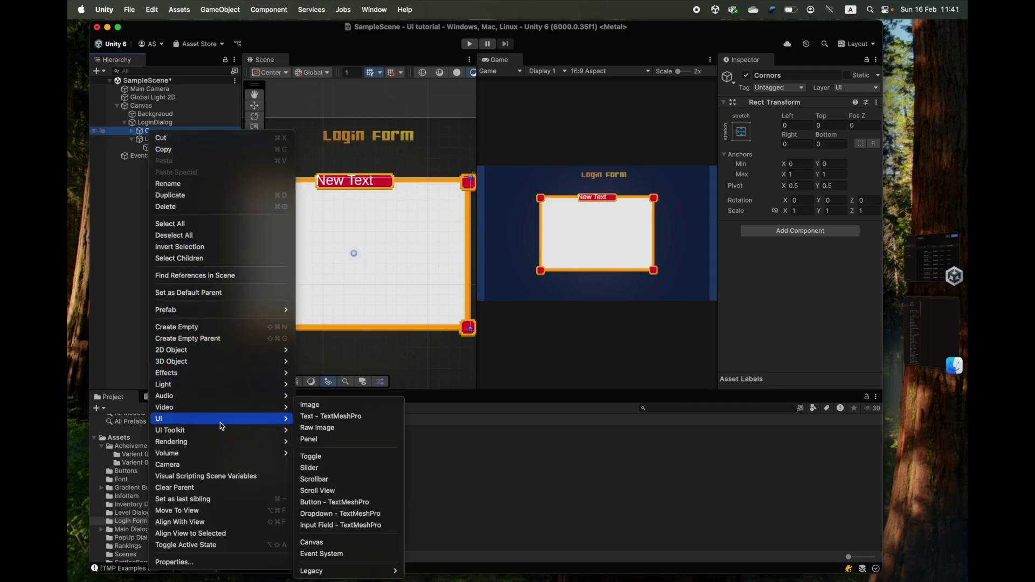
left_click(318, 405)
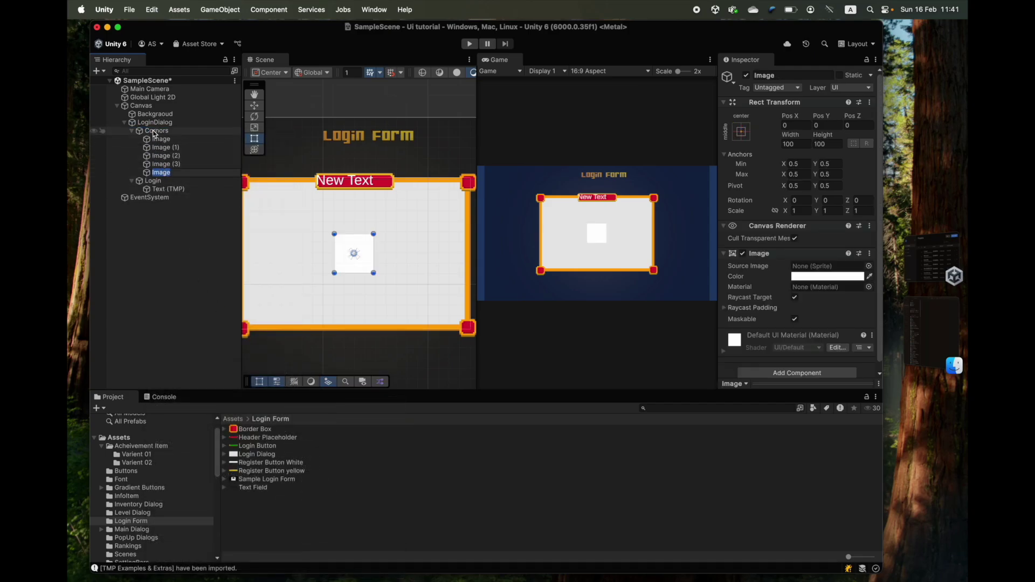
left_click(167, 176)
left_click(167, 177)
key("Return")
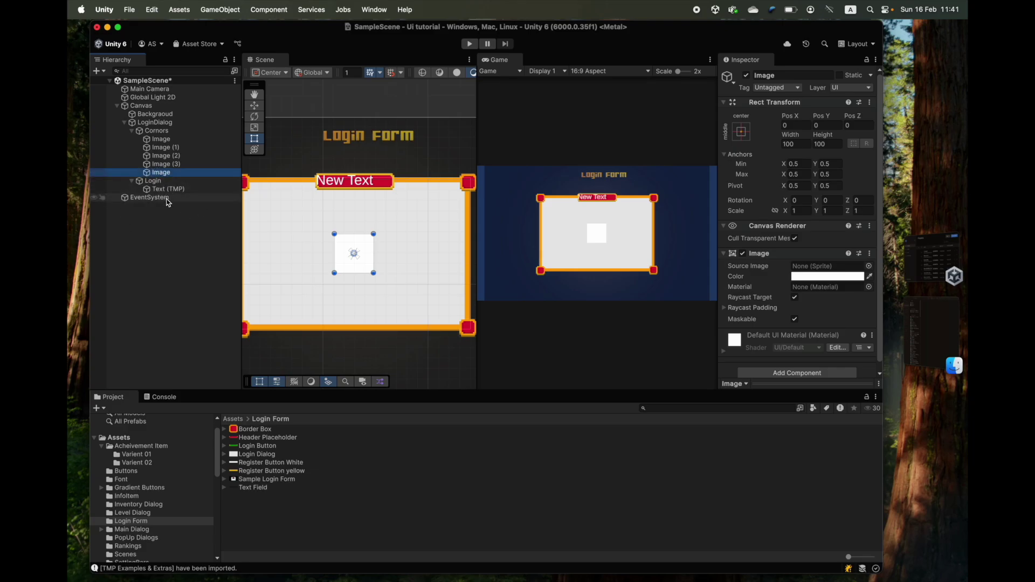
key("super+BackSpace")
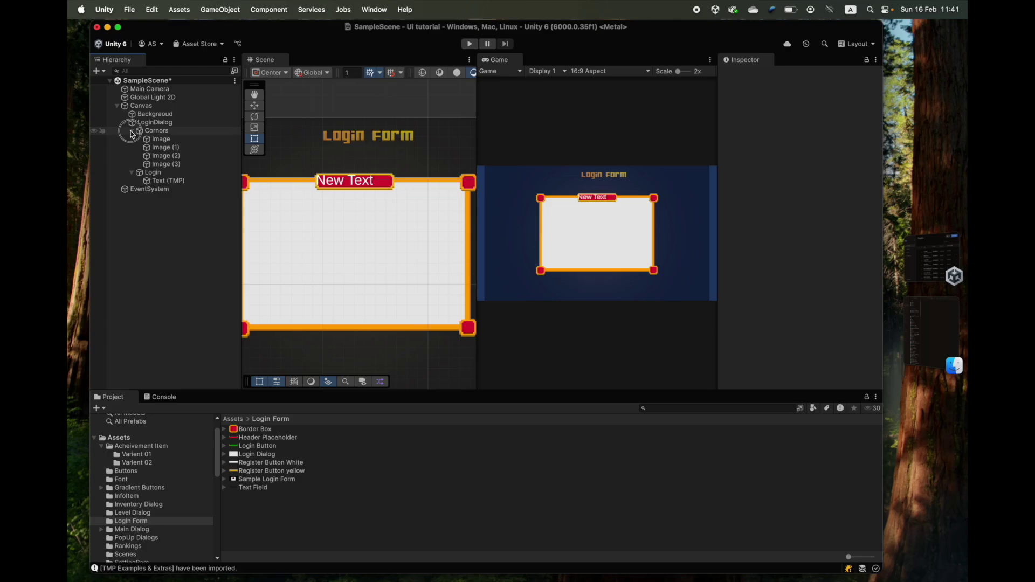
left_click(132, 130)
left_click(156, 148)
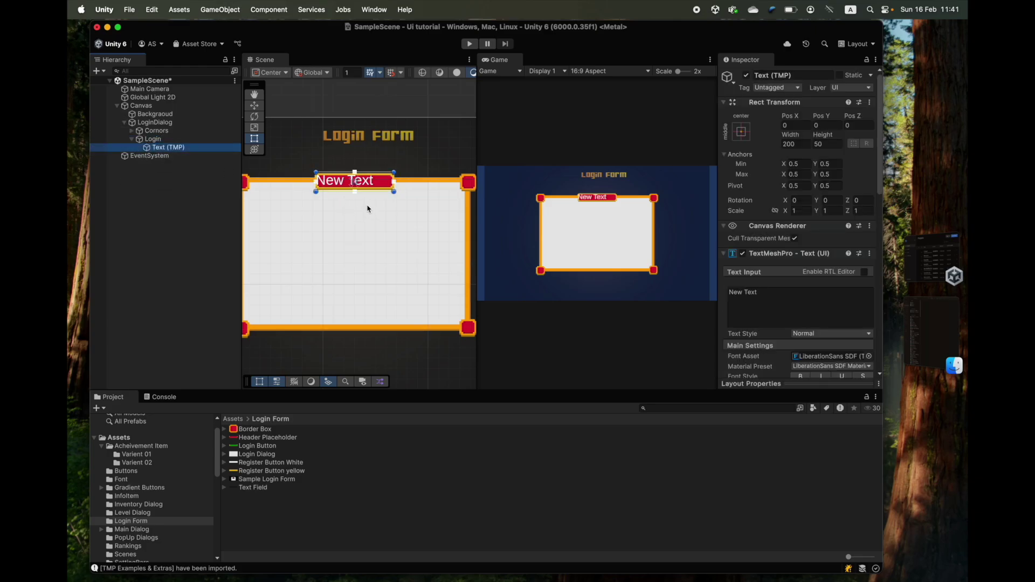
- Frame the Text (TMP) and Alt-apply the stretch-stretch anchor preset for zero offsets
key("f")
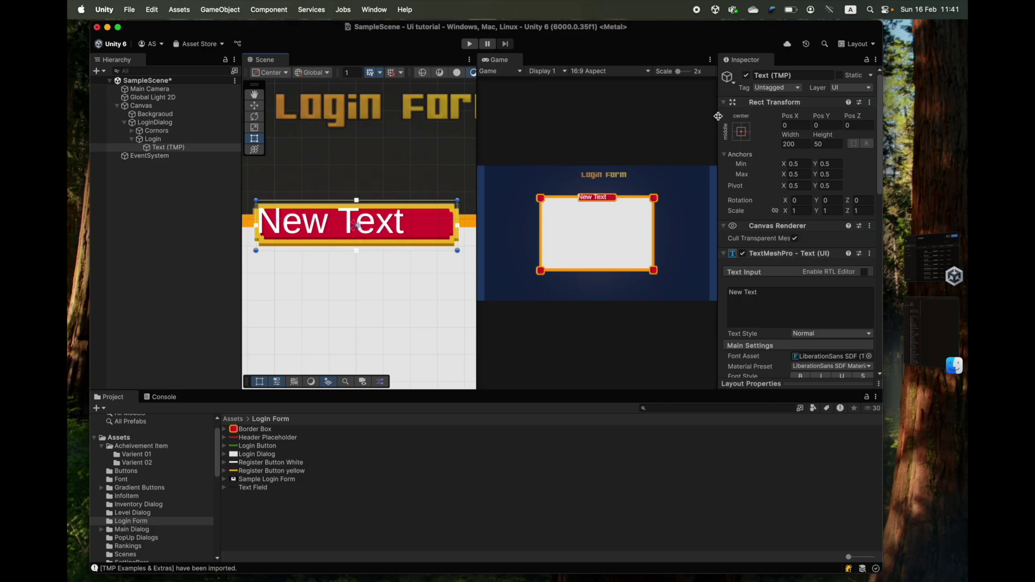
mouse_move(718, 117)
left_mouse_down()
mouse_move(709, 113)
mouse_move(717, 118)
left_mouse_up()
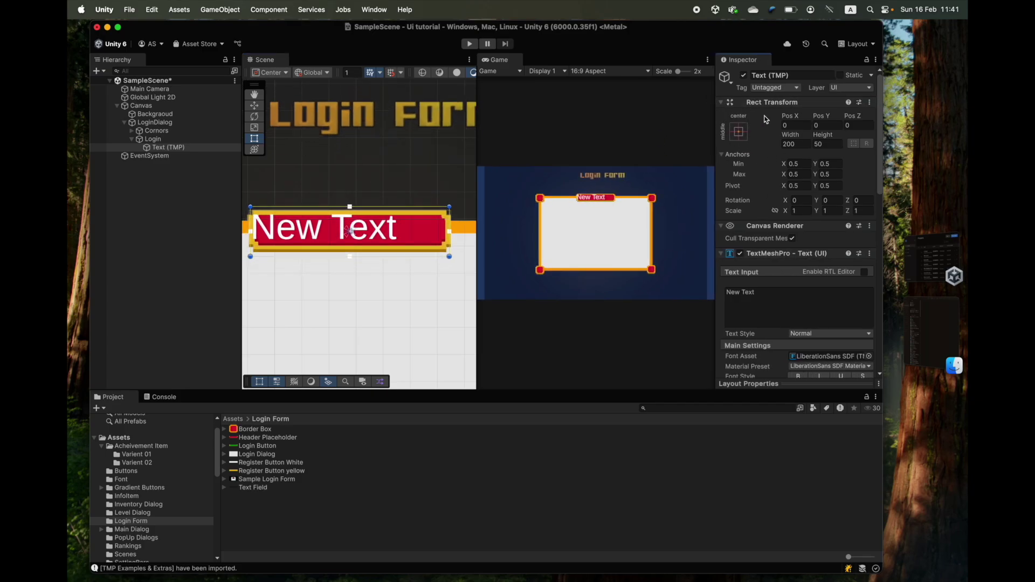
scroll(758, 121, "down", 1)
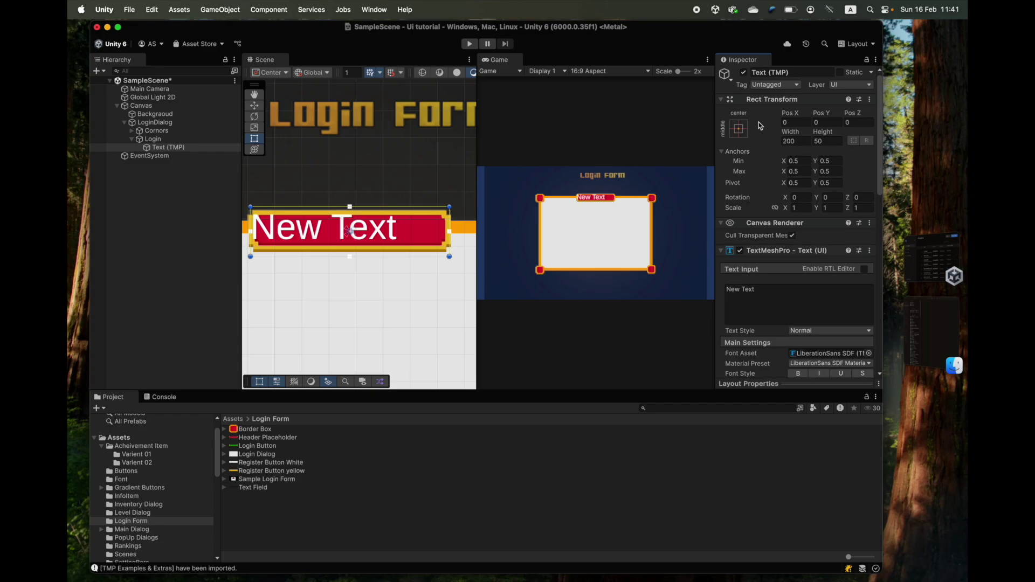
scroll(760, 126, "down", 5)
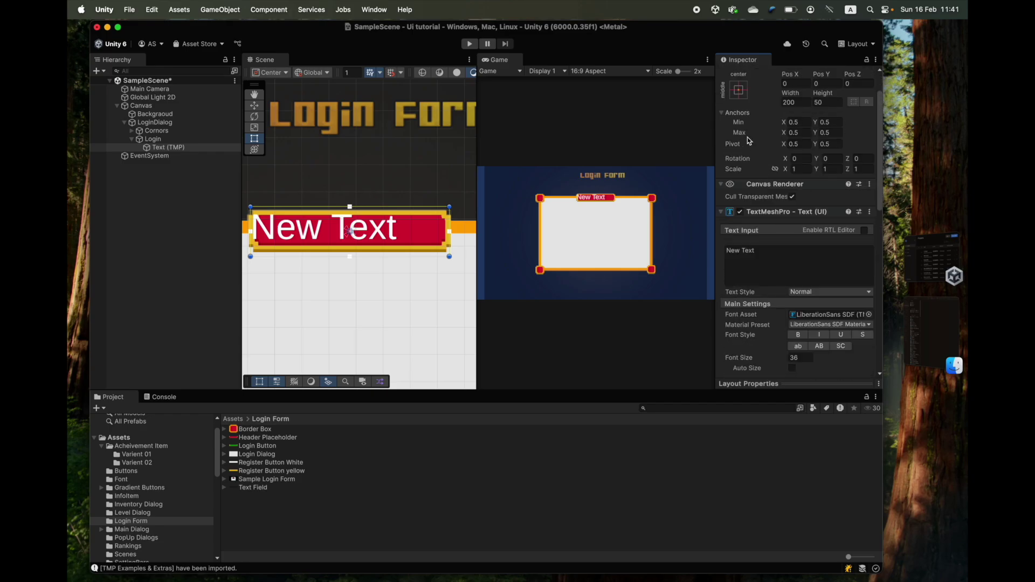
left_click(739, 93)
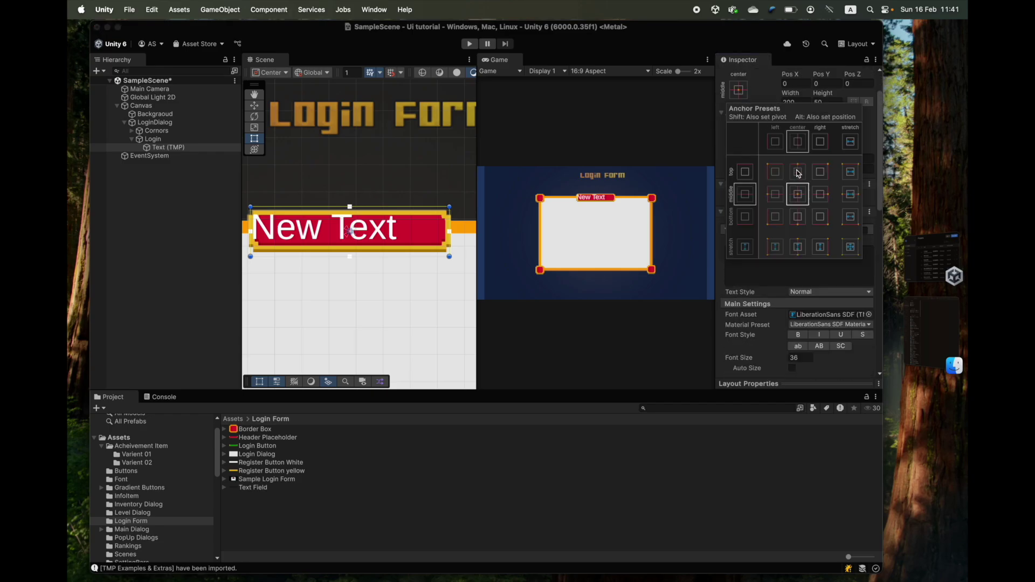
left_click(849, 248)
key("alt")
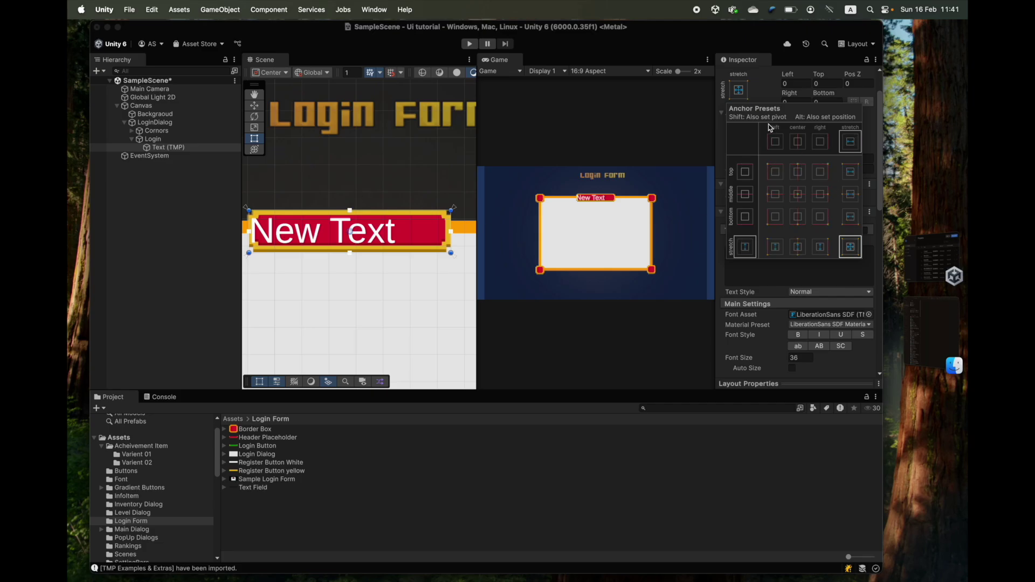
left_click(762, 85)
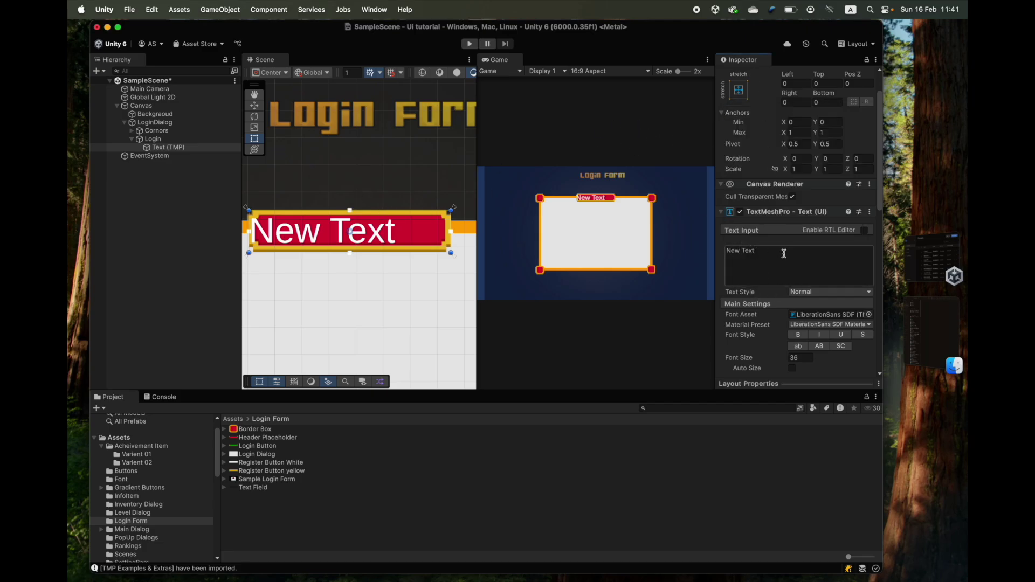
scroll(770, 210, "down", 2)
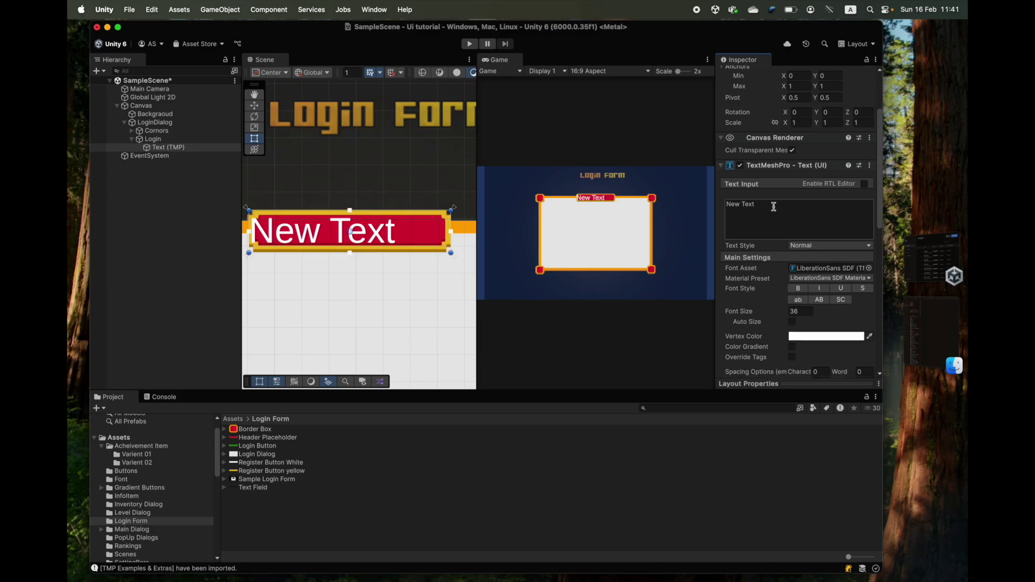
left_click(782, 203)
- Replace the header text 'New Text' with 'LOGIN'
scroll(779, 211, "down", 1)
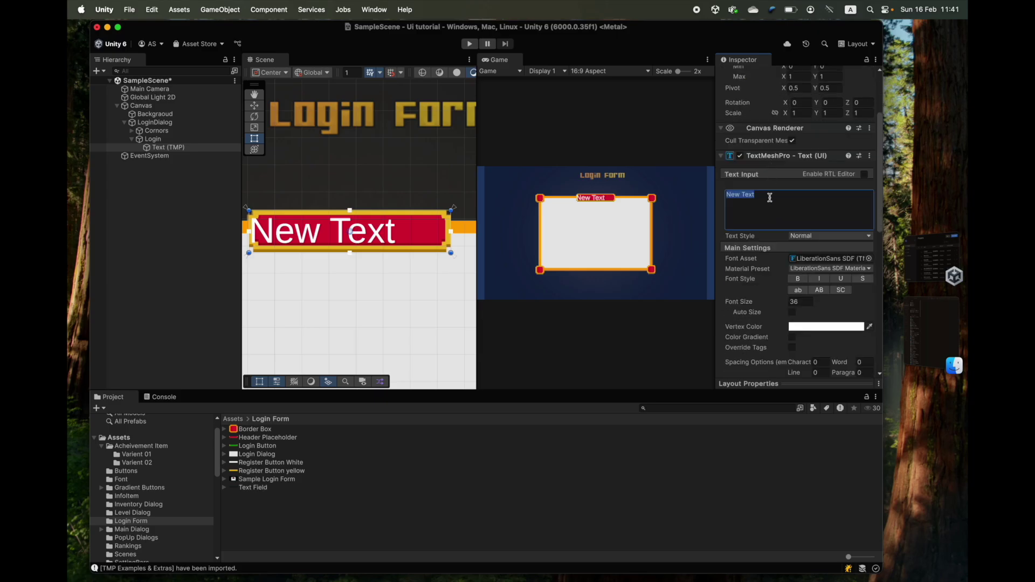
type("LO")
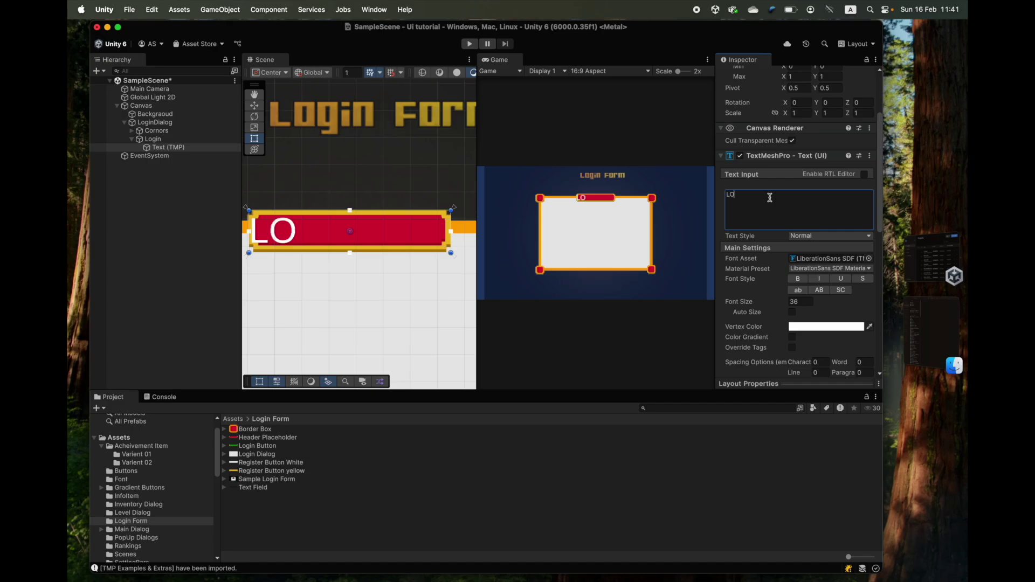
key("BackSpace")
type("OGIN")
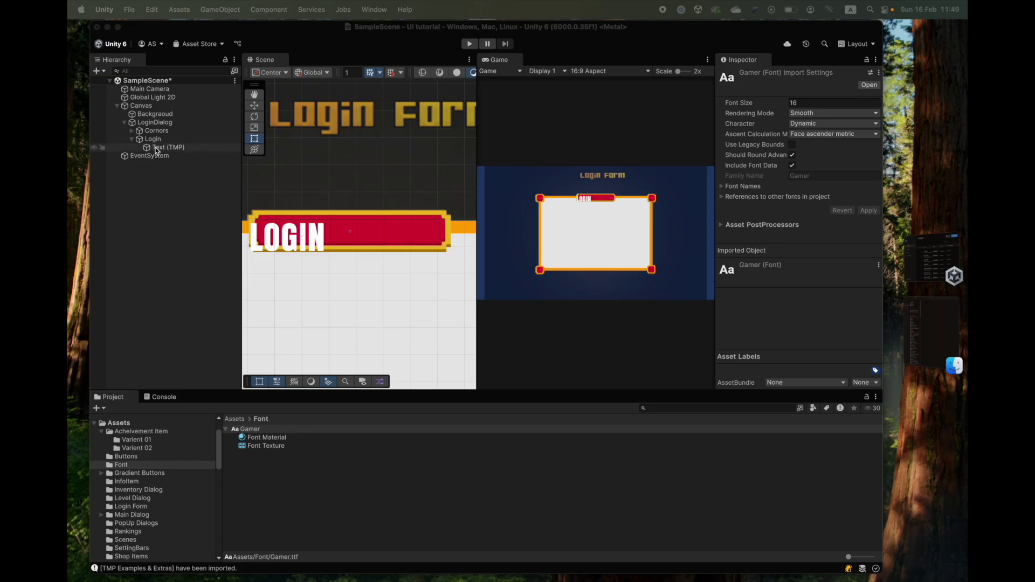
left_click(165, 148)
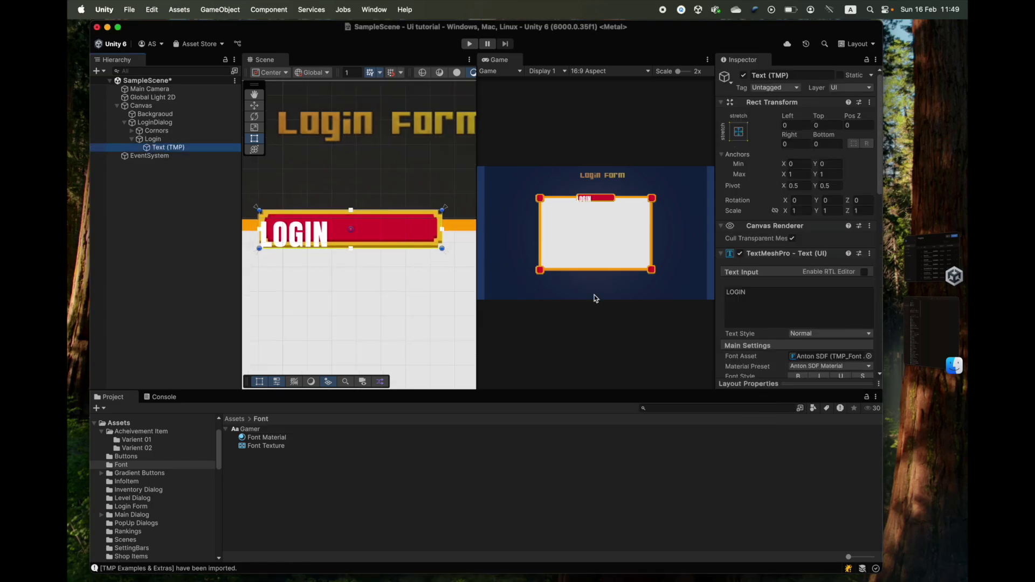
- Select the Gamer font asset in the Project panel while checking the LOGIN text settings
left_click(225, 430)
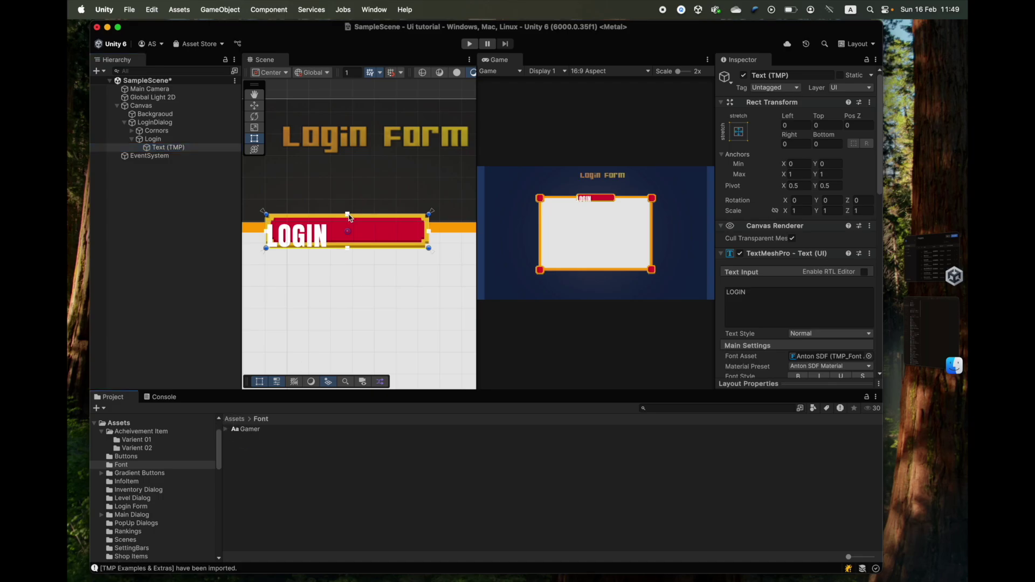
left_click(241, 431)
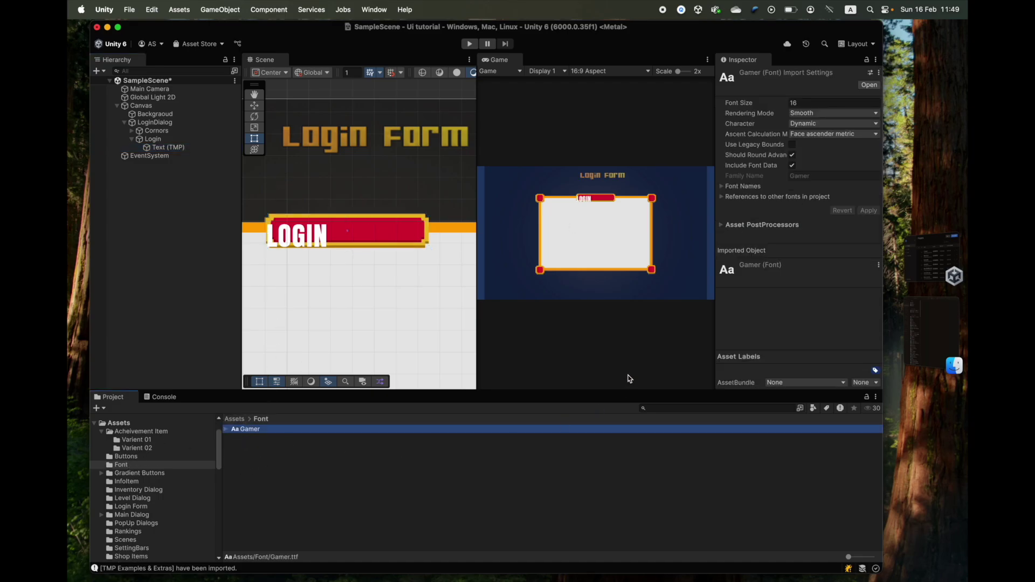
left_click(156, 139)
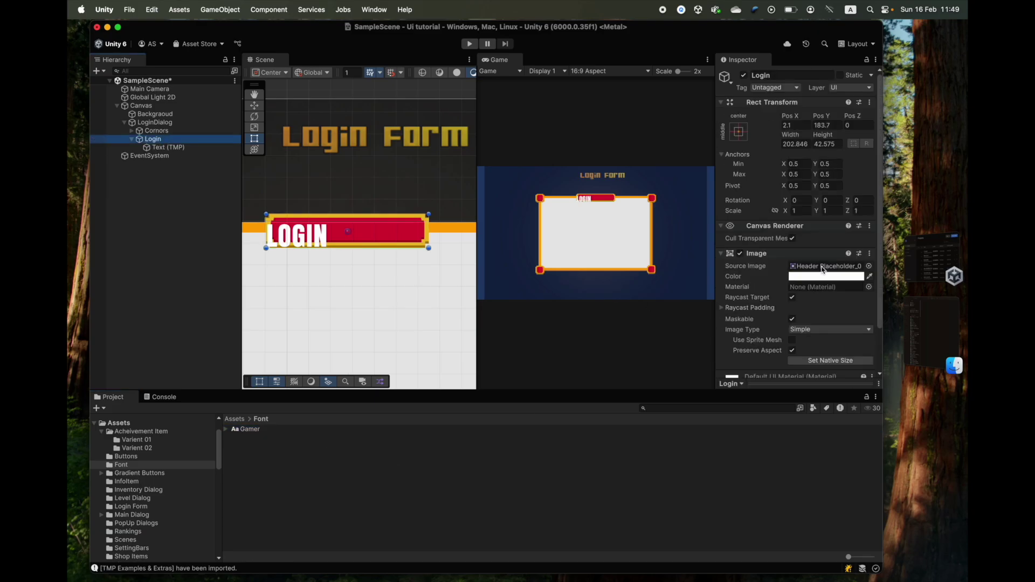
left_click(165, 147)
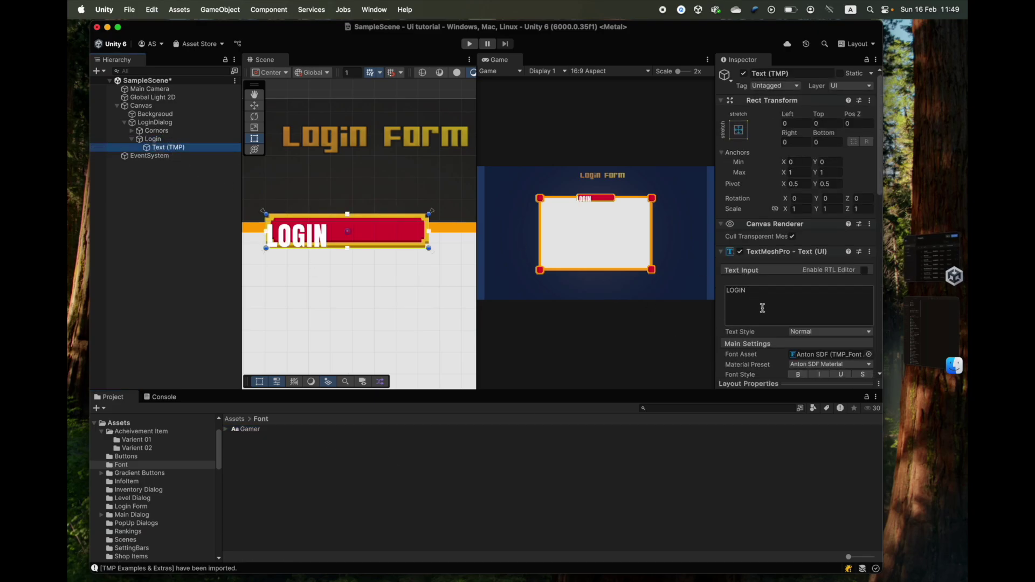
scroll(762, 308, "down", 5)
left_click_drag(338, 426, 414, 468)
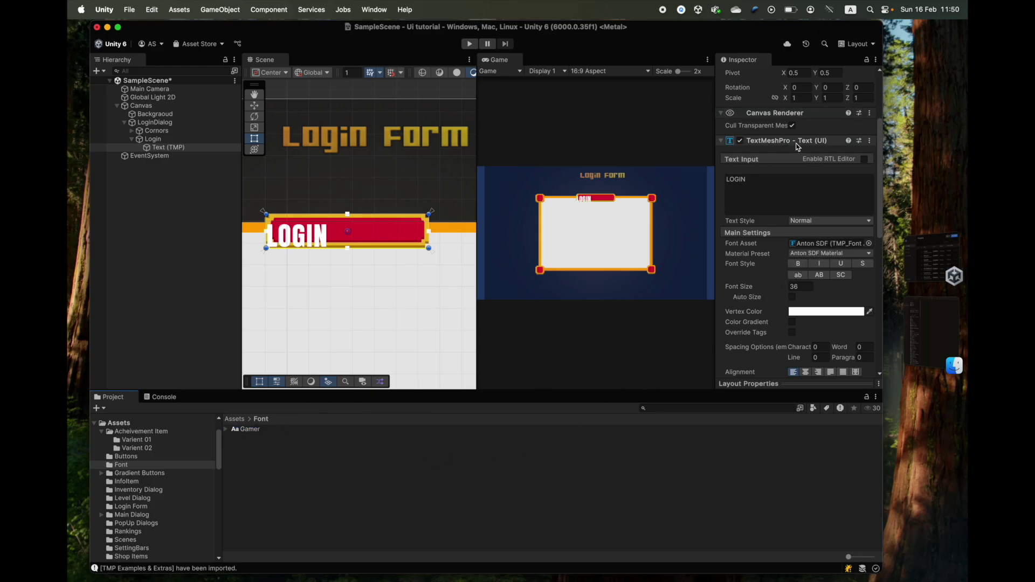
left_click(250, 430)
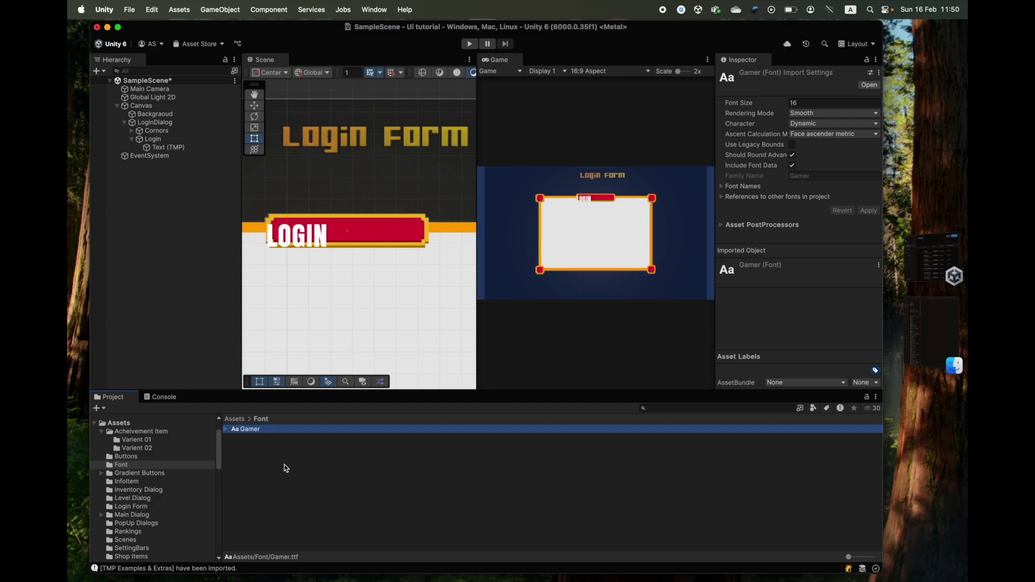
- Use the TextMeshPro Font Asset Creator to generate an atlas from Gamer and save it as 'Gamer SDF'
left_click(372, 11)
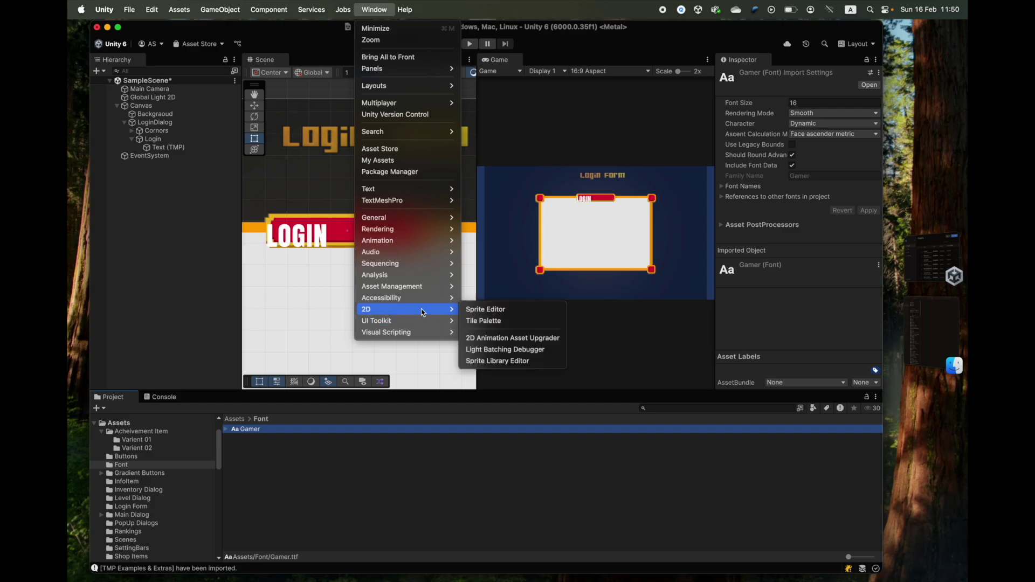
mouse_move(422, 302)
mouse_move(411, 203)
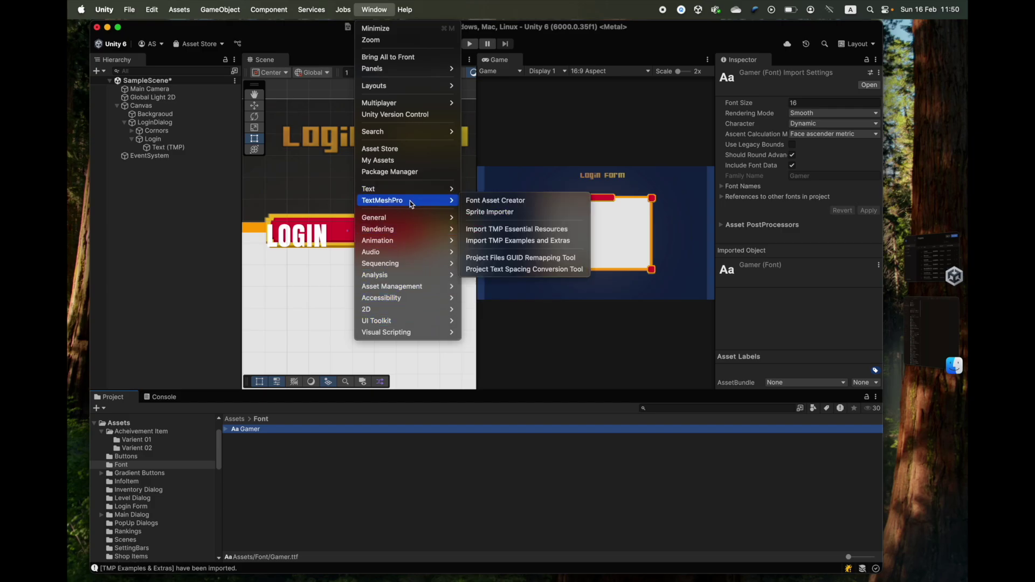
left_click(499, 203)
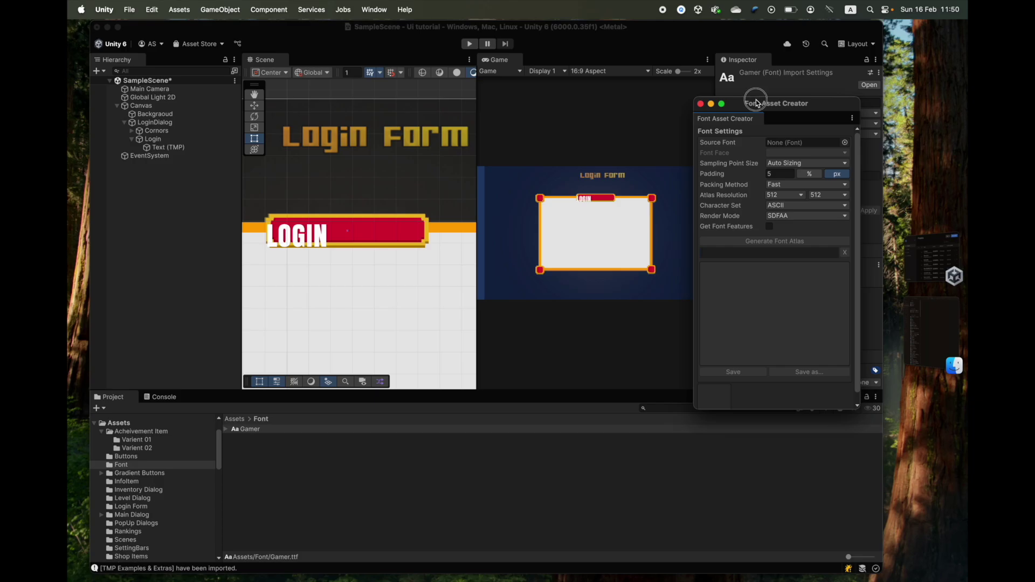
left_click_drag(756, 103, 499, 215)
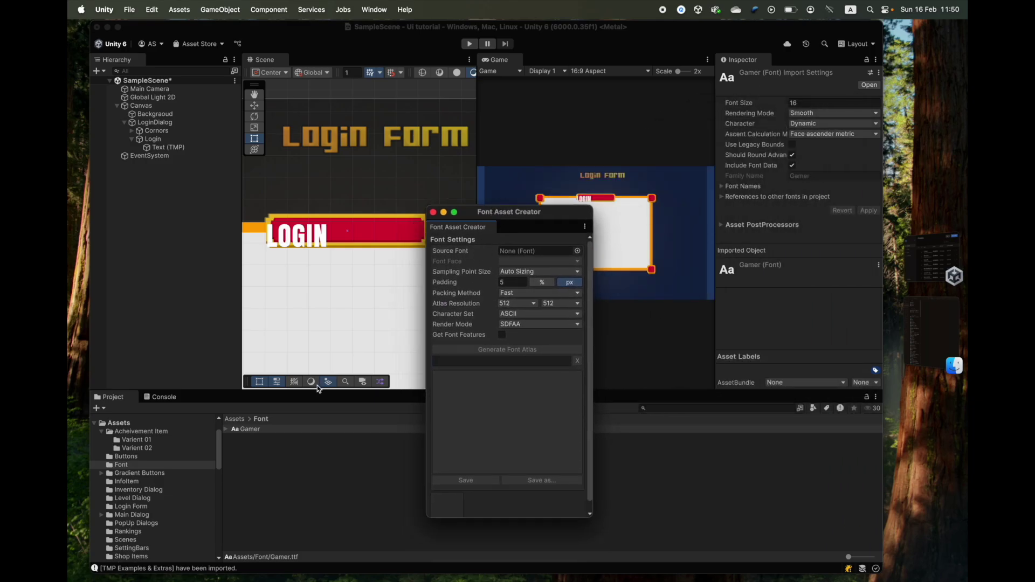
left_click_drag(245, 431, 515, 254)
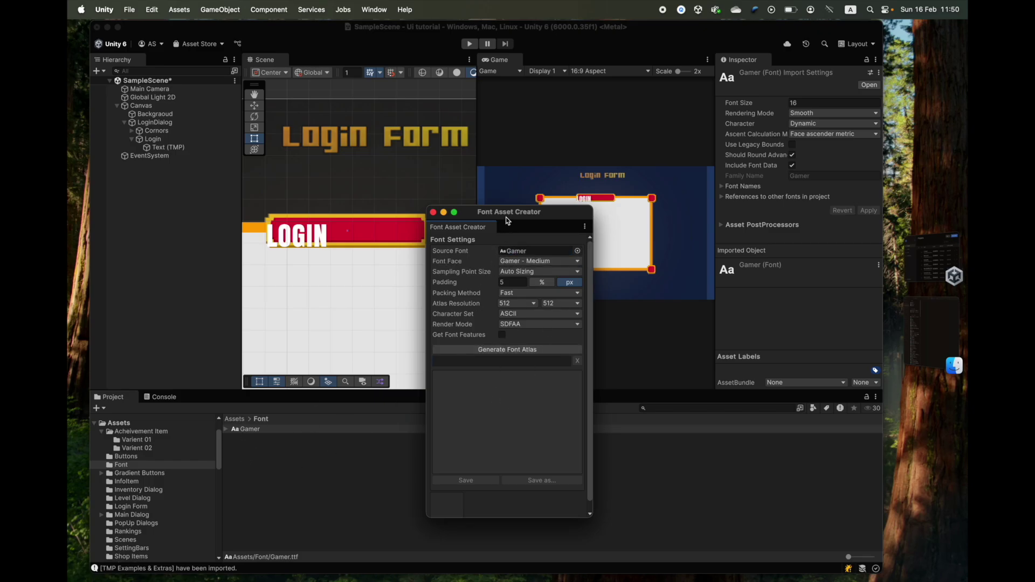
left_click_drag(505, 229, 537, 163)
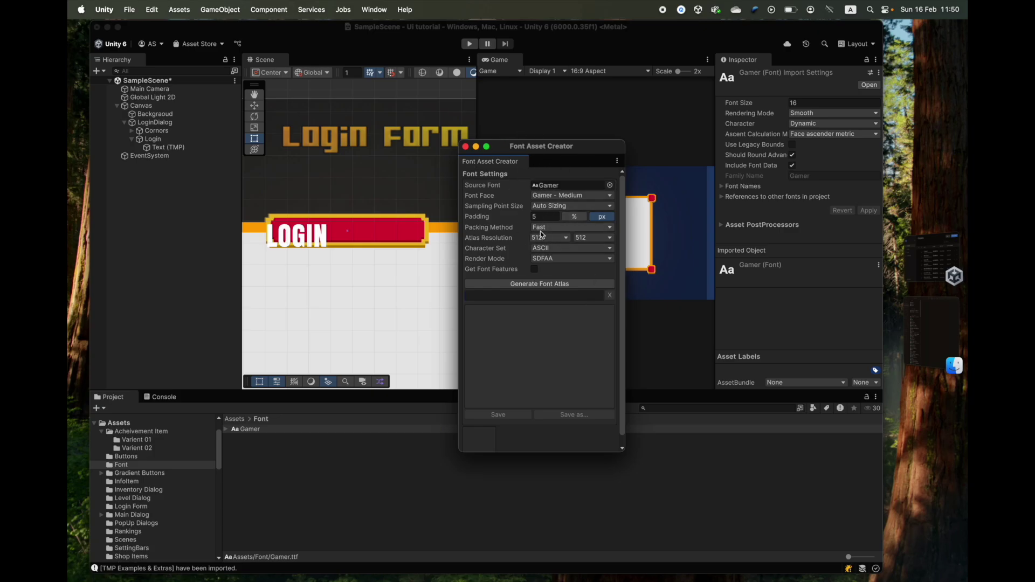
left_click_drag(550, 152, 577, 123)
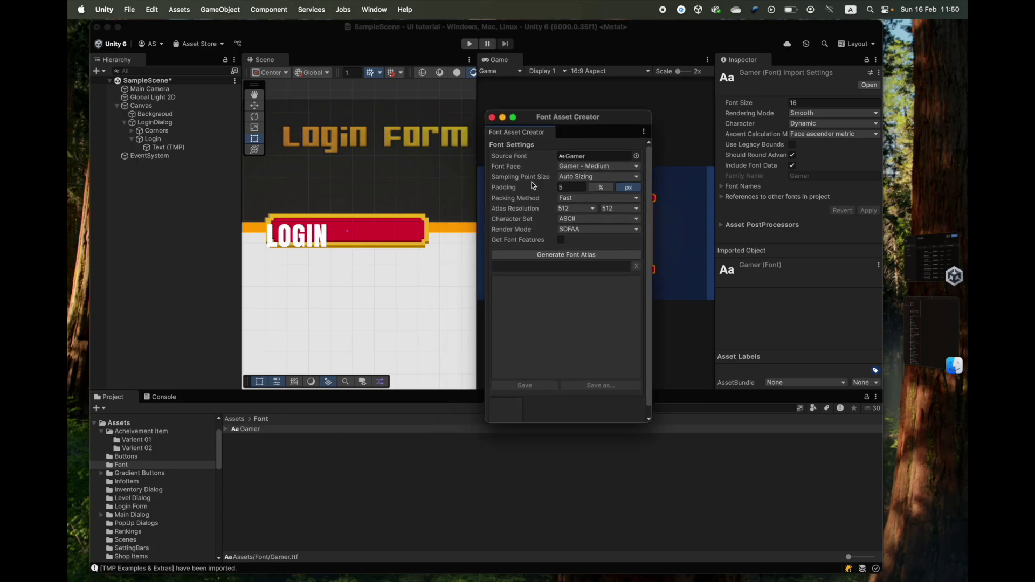
left_click(572, 255)
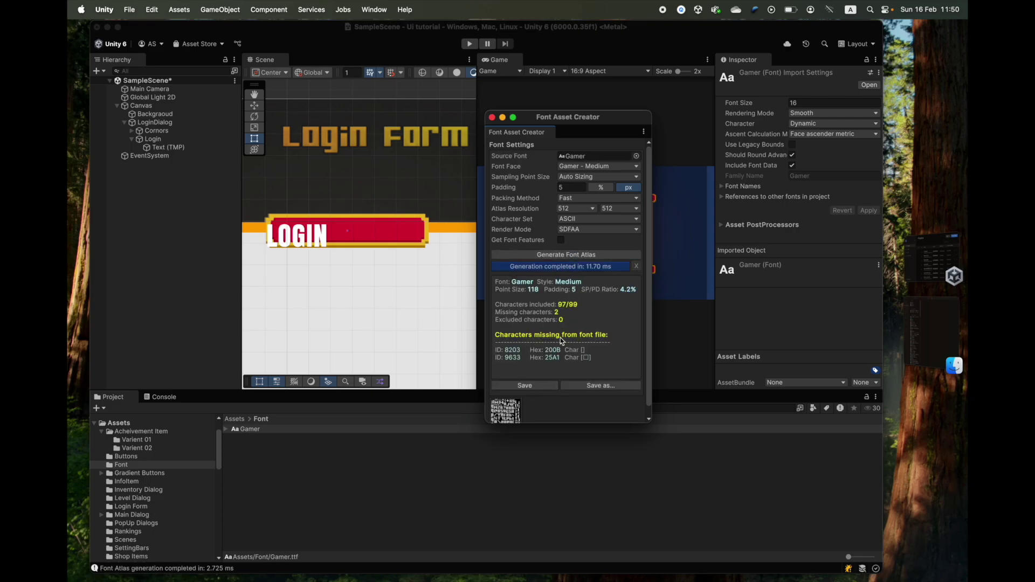
left_click(584, 386)
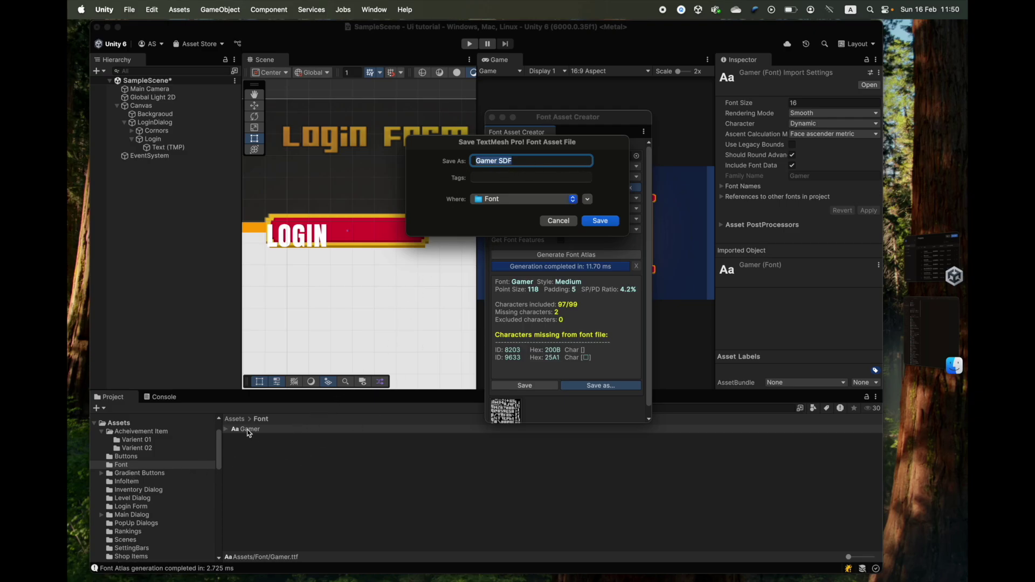
left_click(600, 221)
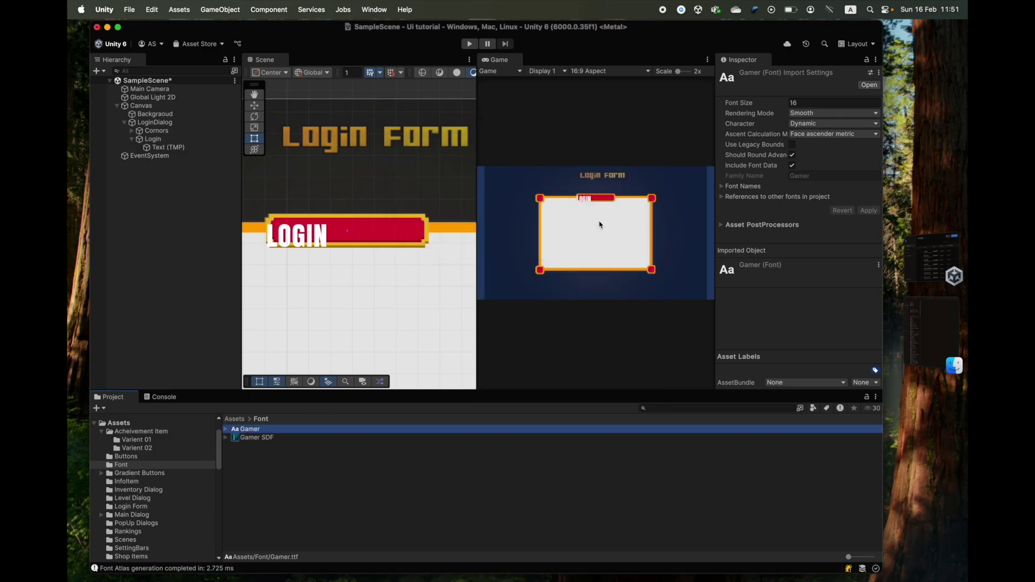
- Apply the Gamer SDF font asset to the LOGIN text
left_click(258, 438)
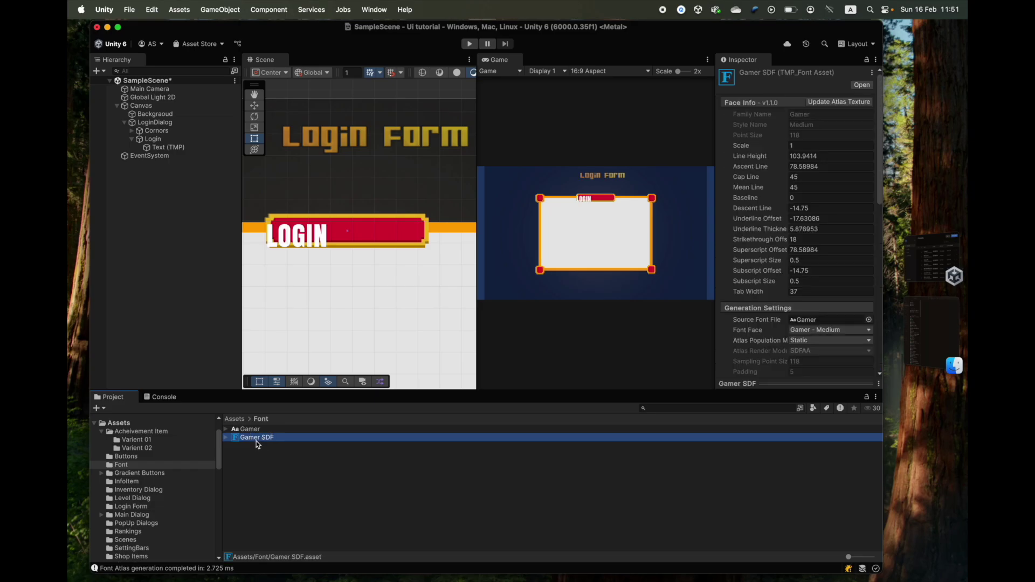
left_click(172, 149)
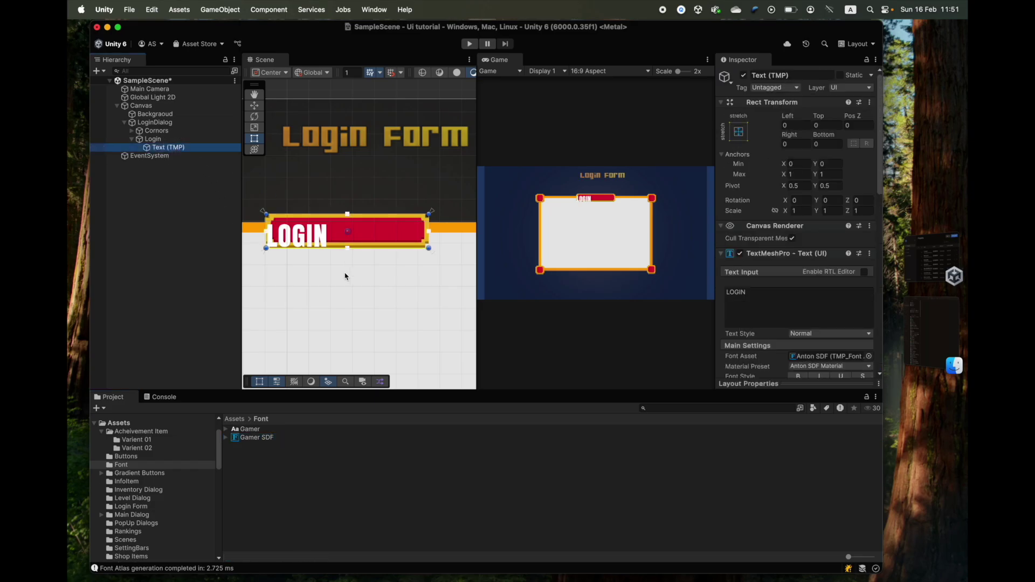
left_click_drag(255, 440, 822, 312)
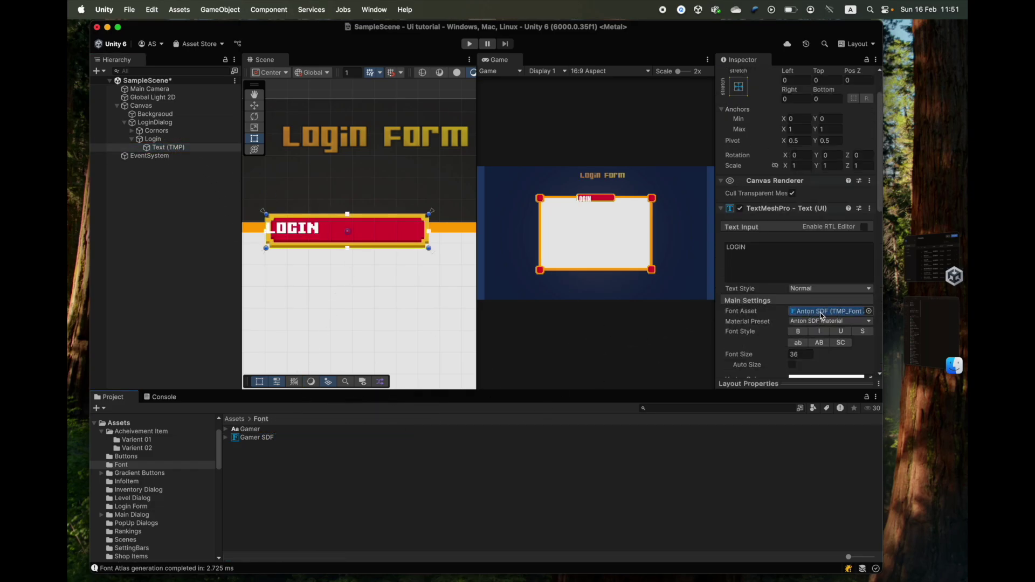
left_click(869, 312)
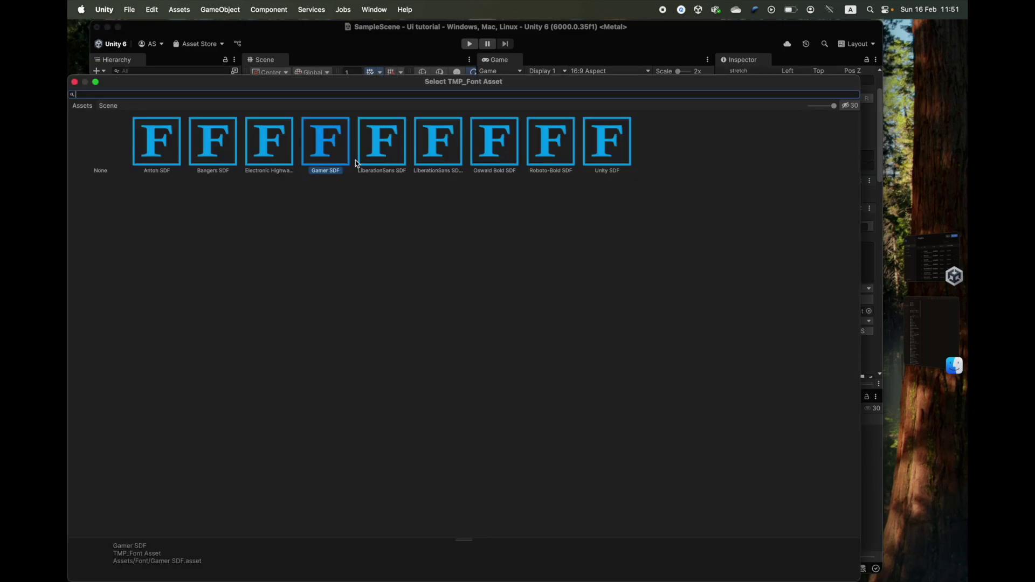
left_click(74, 82)
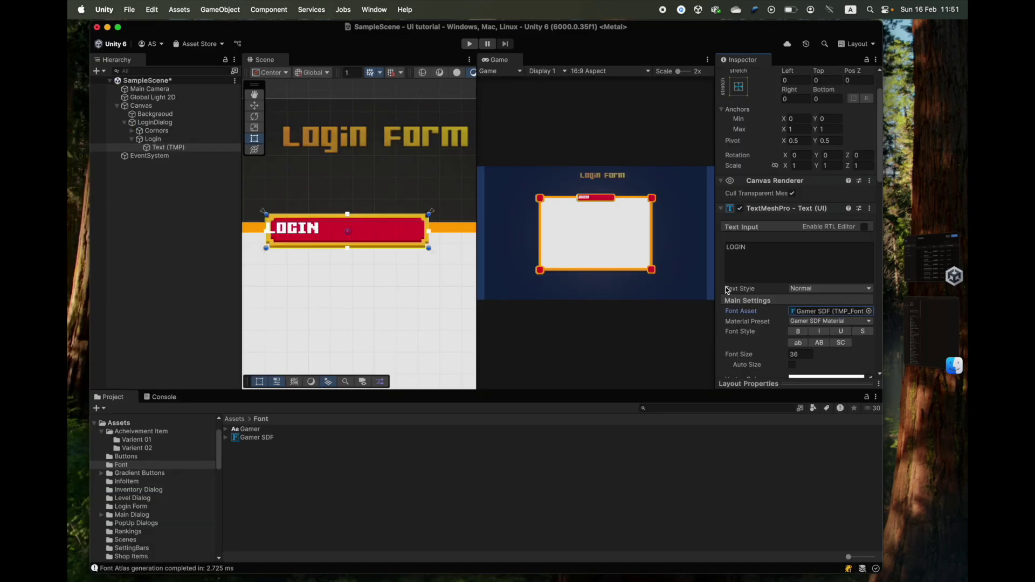
- Raise the LOGIN font size from 36 to 38.18 and briefly toggle the LoginDialog's visibility
scroll(796, 232, "down", 3)
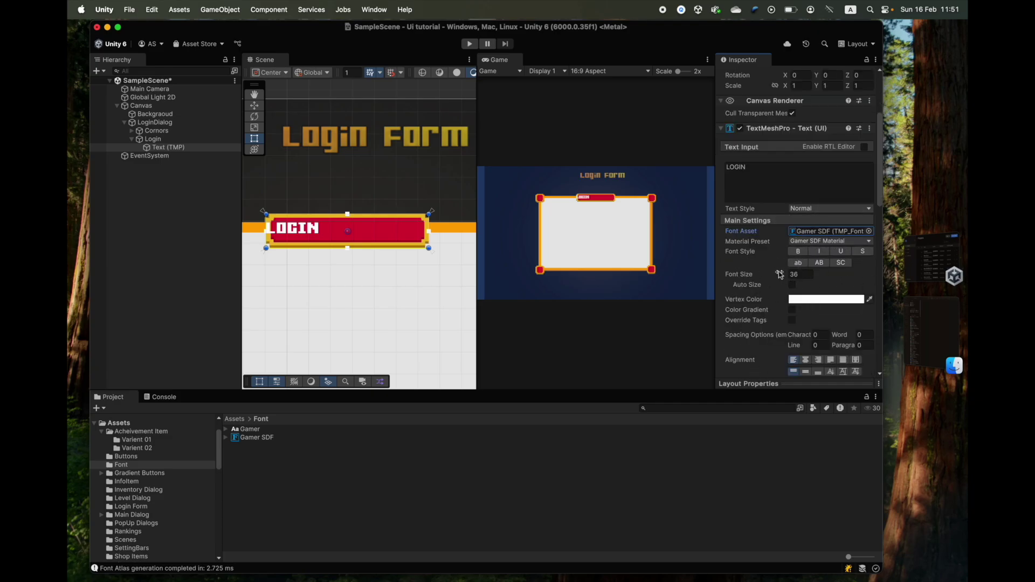
left_click_drag(779, 275, 809, 283)
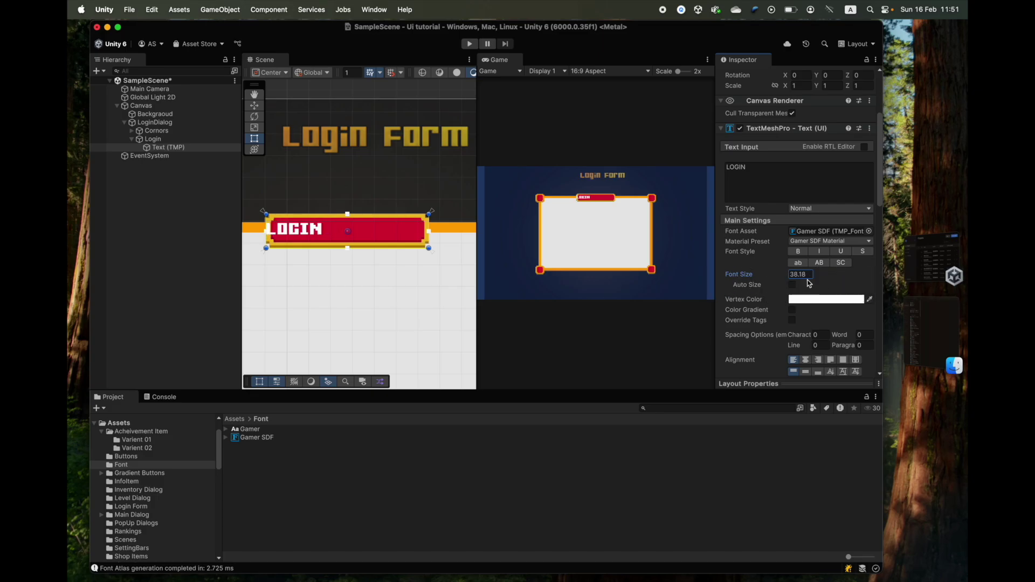
left_click(153, 122)
scroll(754, 79, "up", 2)
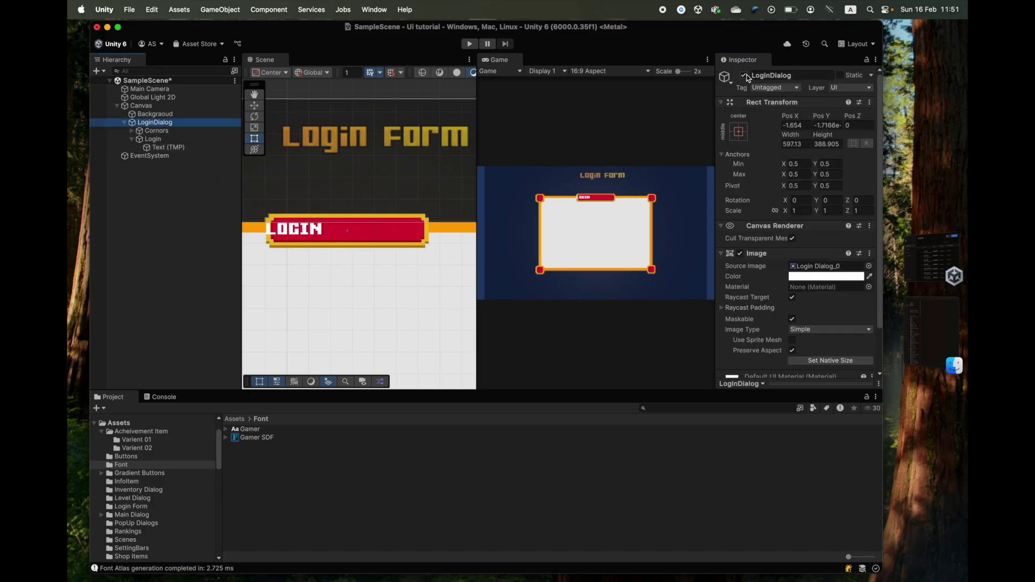
left_click(744, 76)
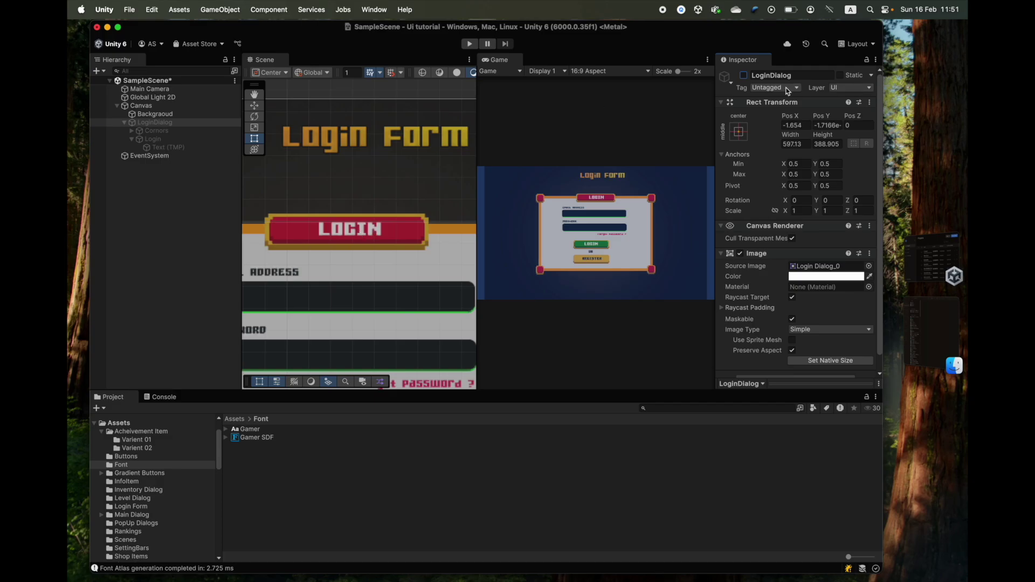
left_click(744, 76)
left_click(168, 147)
scroll(808, 254, "down", 2)
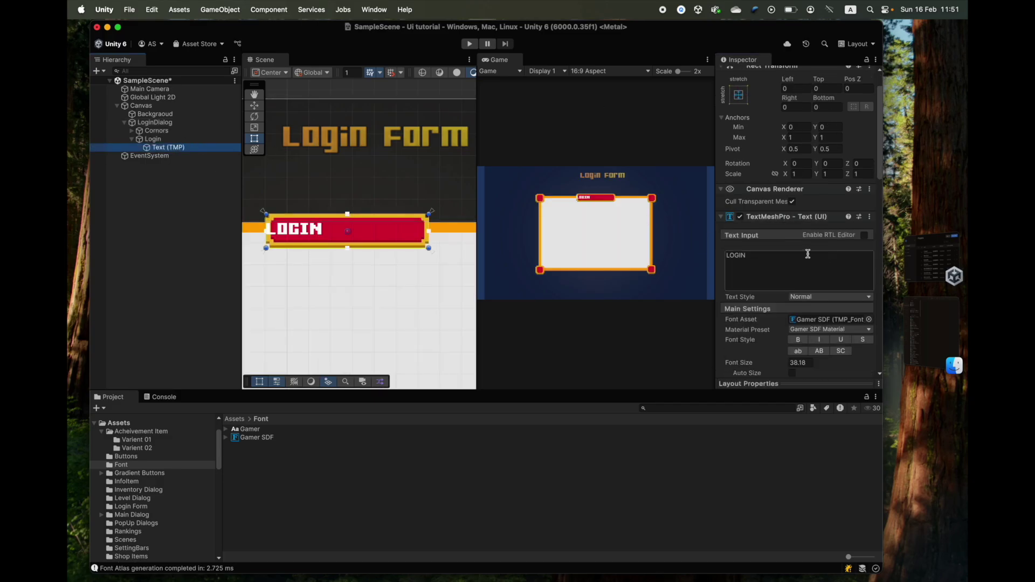
scroll(807, 254, "down", 5)
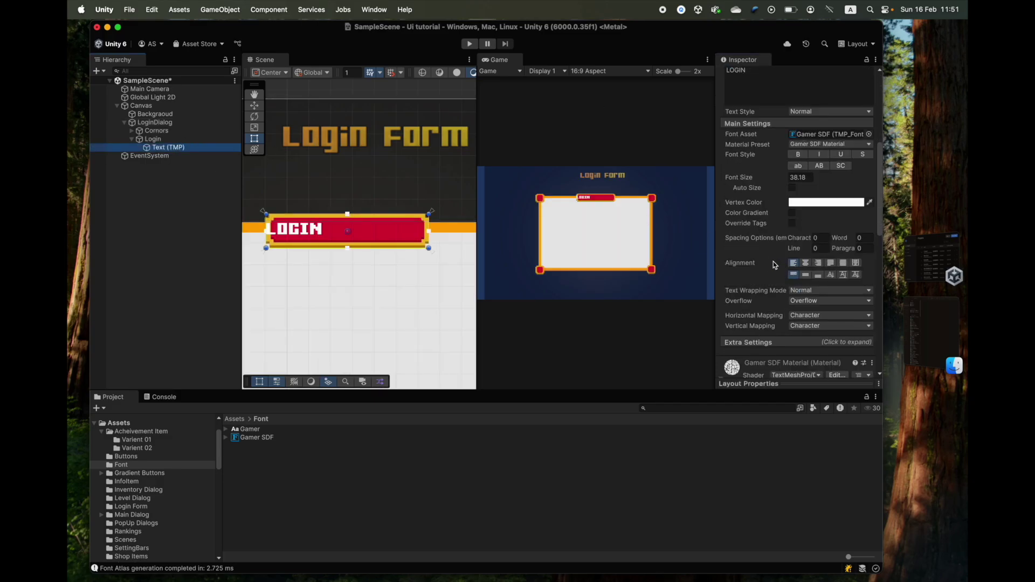
- Center the LOGIN text, set font size to about 40.1, and colour it white FFFFFF
left_click(805, 264)
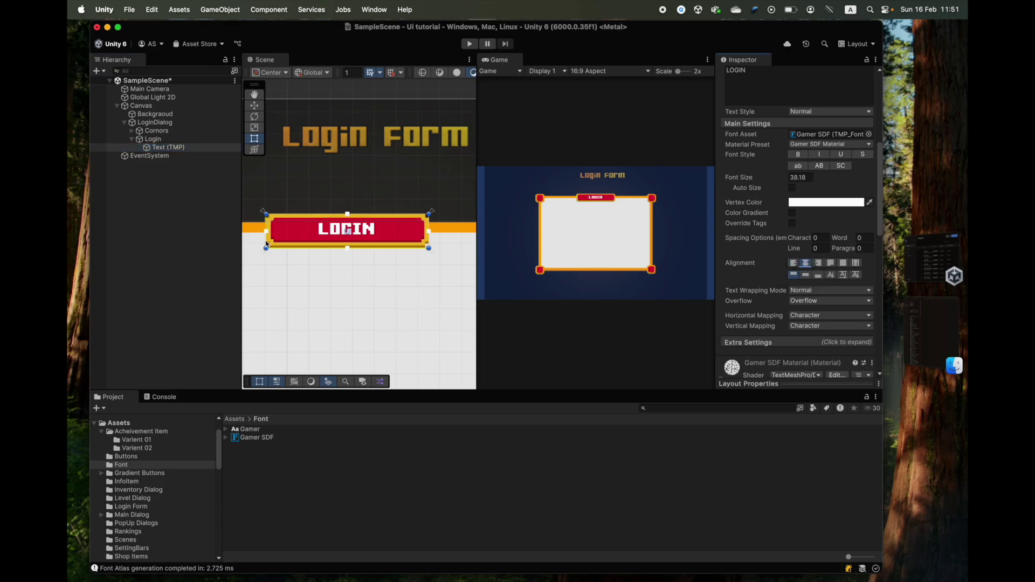
mouse_move(763, 176)
left_mouse_down()
mouse_move(795, 179)
mouse_move(760, 179)
mouse_move(768, 178)
left_mouse_up()
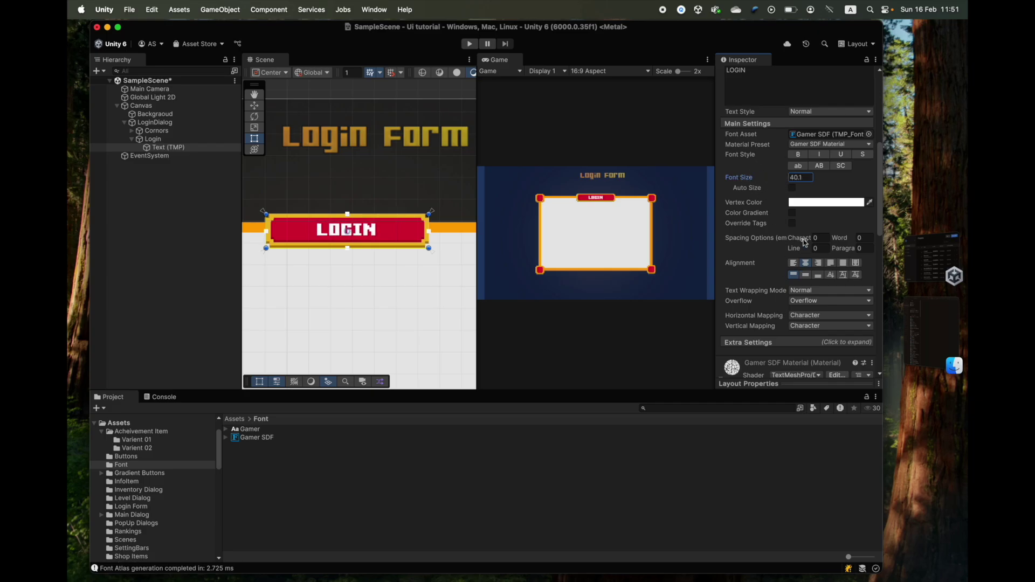
left_click(811, 204)
left_click(750, 215)
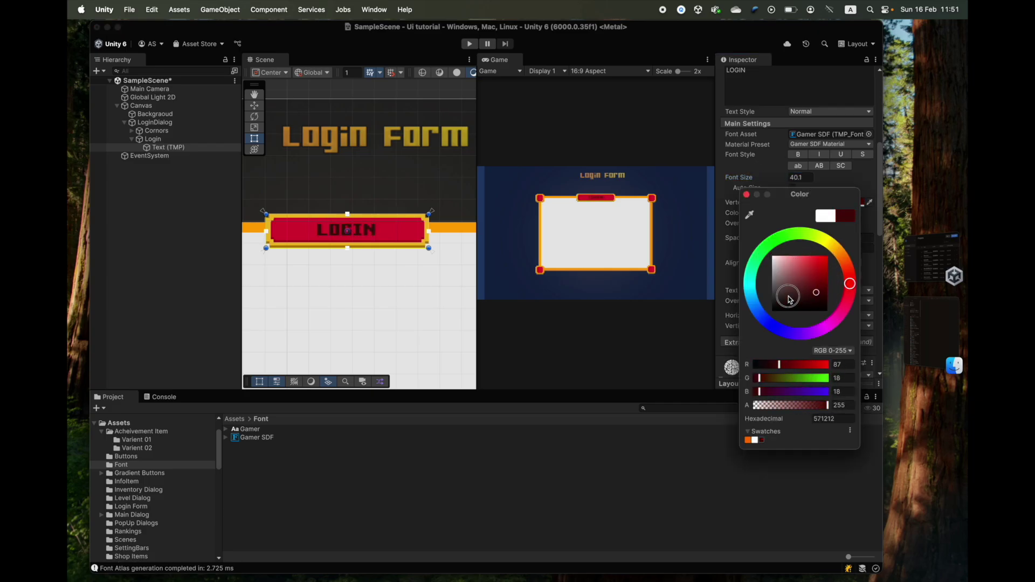
left_click(753, 261)
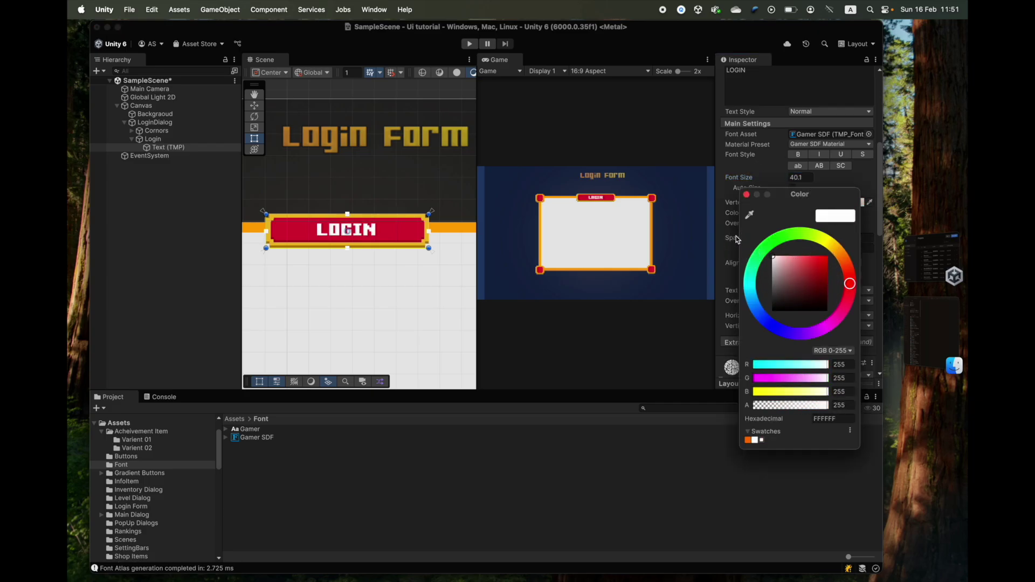
left_click(746, 194)
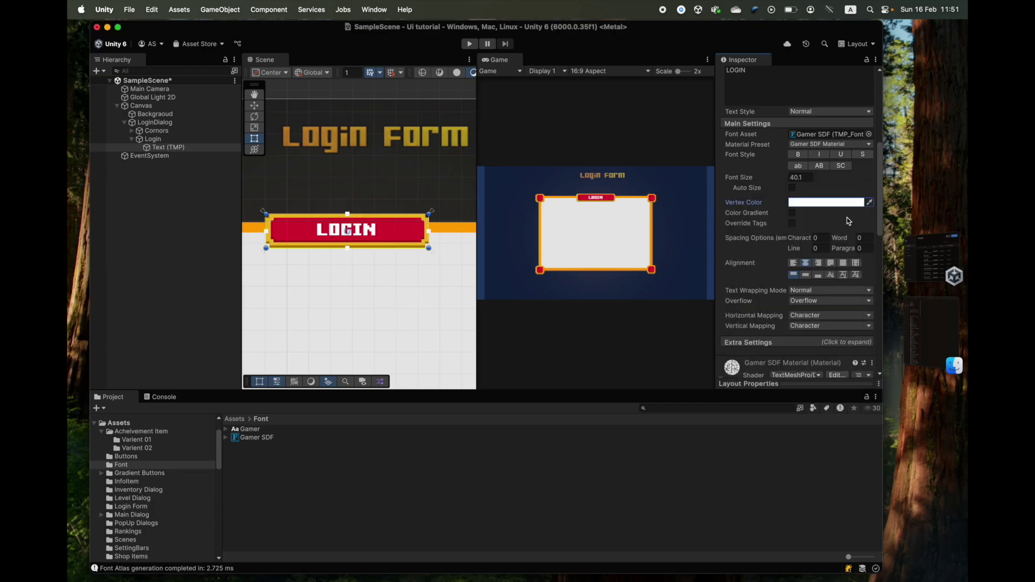
- Adjust the LOGIN text box with Auto Size turned off, and enable Raycast Target on the Login header image
left_click(791, 188)
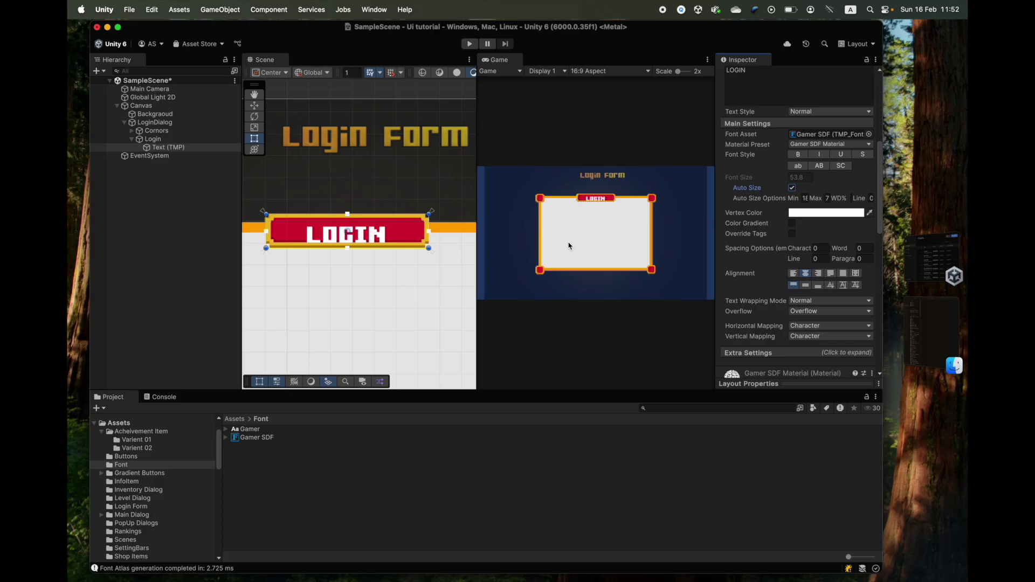
left_click_drag(431, 236, 350, 230)
left_click_drag(381, 232, 430, 235)
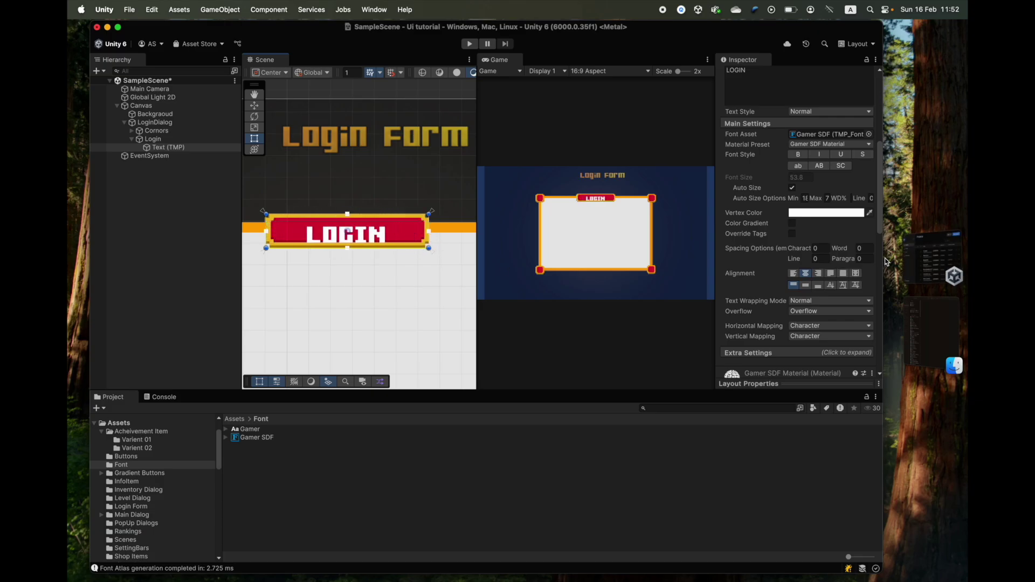
left_click(792, 189)
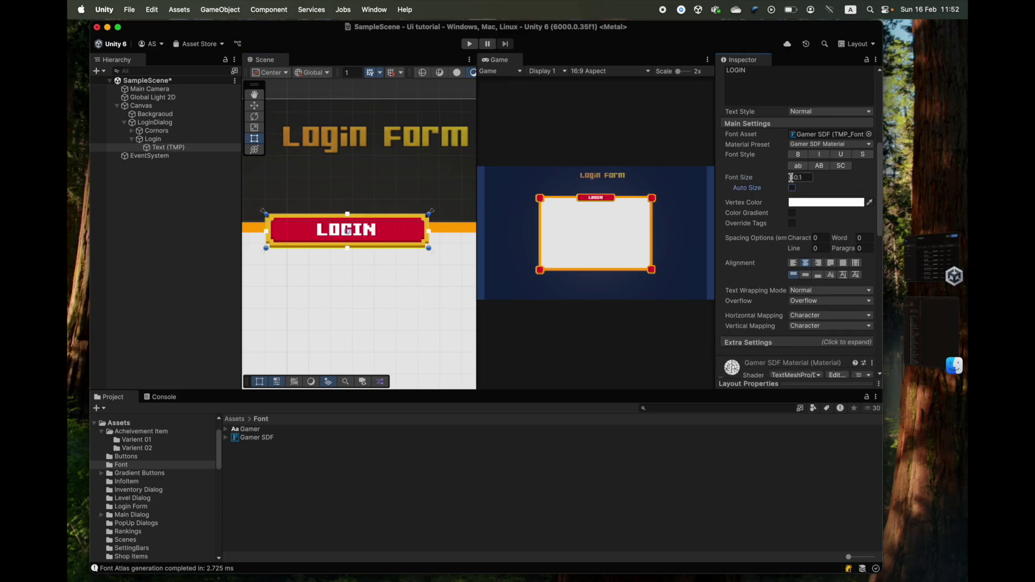
left_click(162, 139)
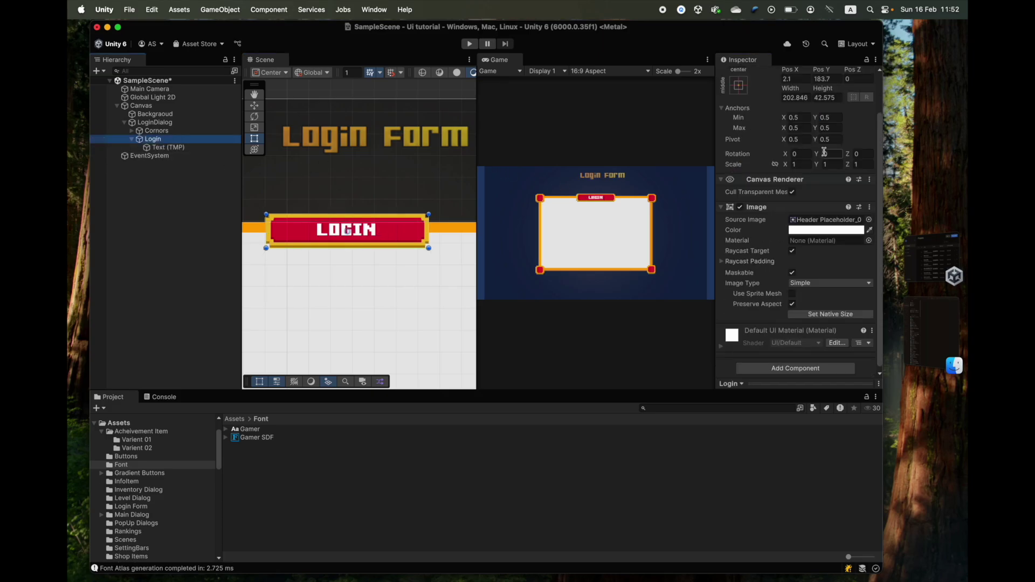
left_click(791, 250)
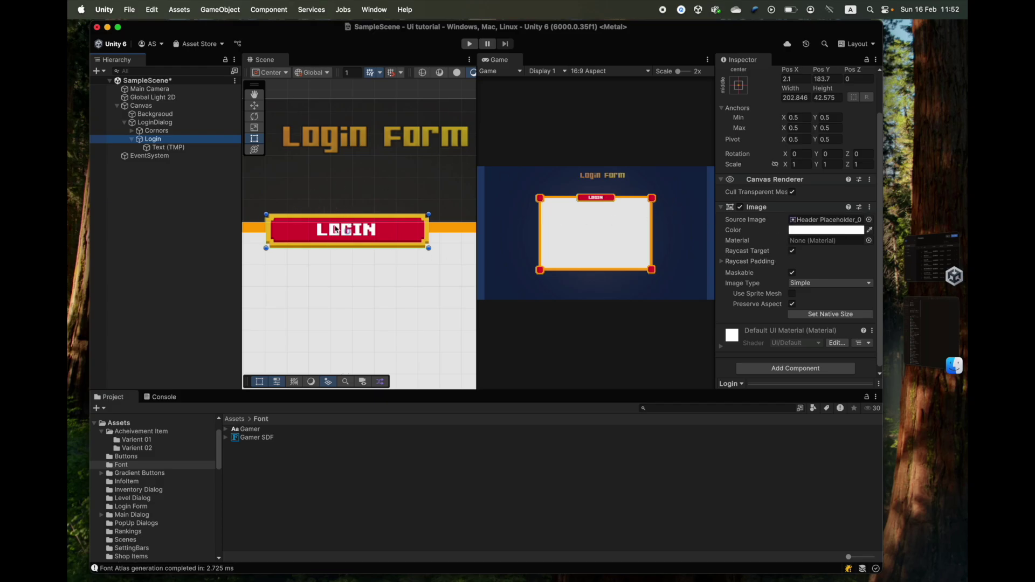
- Re-centre the LOGIN label text on the Login header
left_click(739, 207)
left_click(155, 122)
left_click(169, 147)
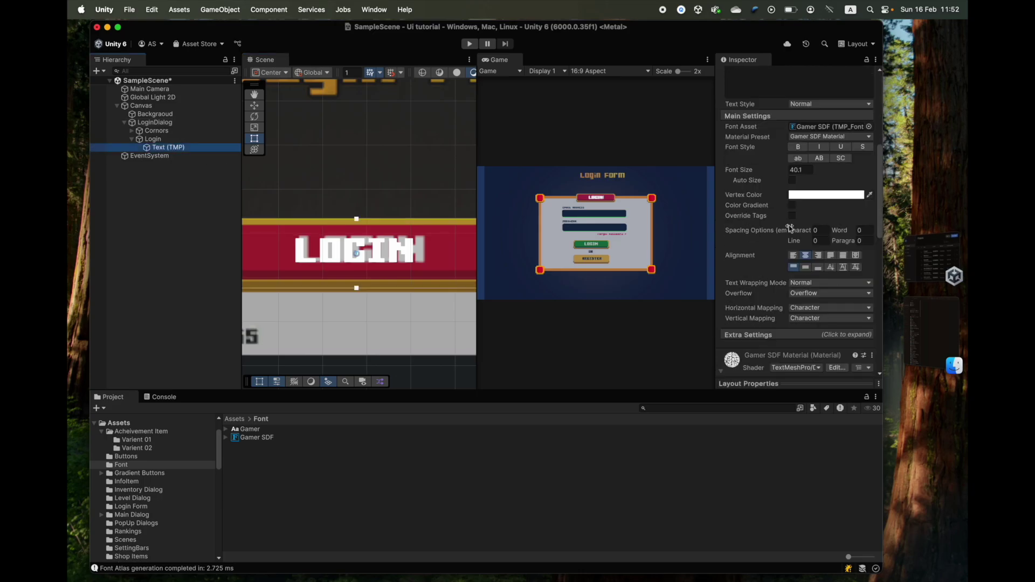
scroll(429, 231, "down", 3)
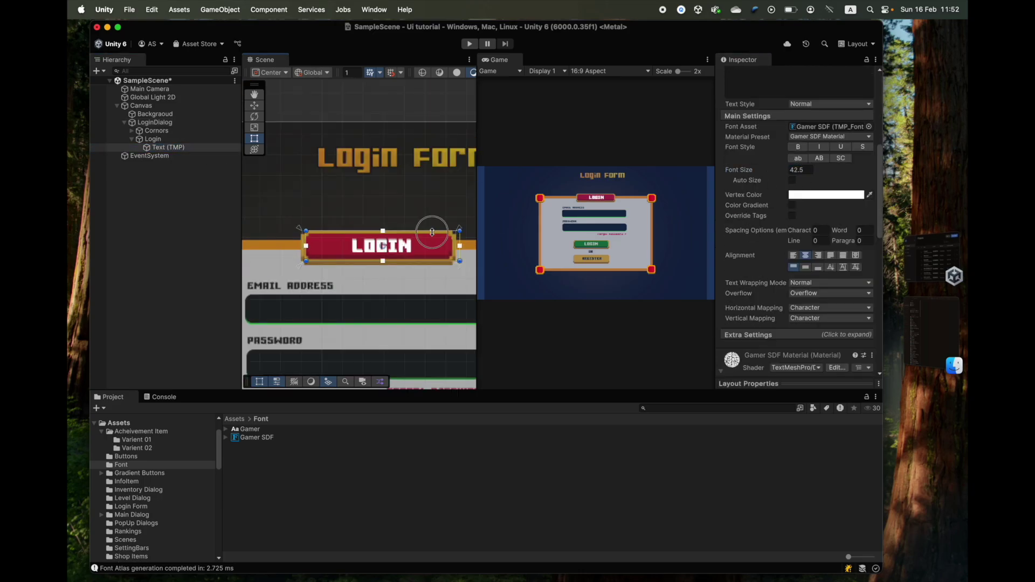
scroll(430, 231, "up", 3)
left_click_drag(275, 239, 281, 239)
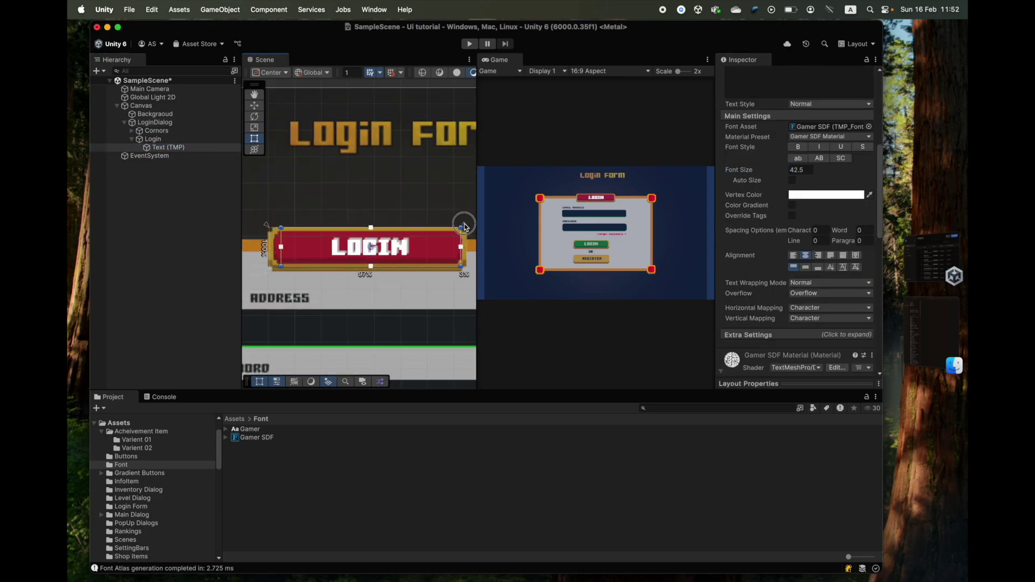
- Turn off LoginDialog's Image component so the email, password and button fields show through
left_click(153, 139)
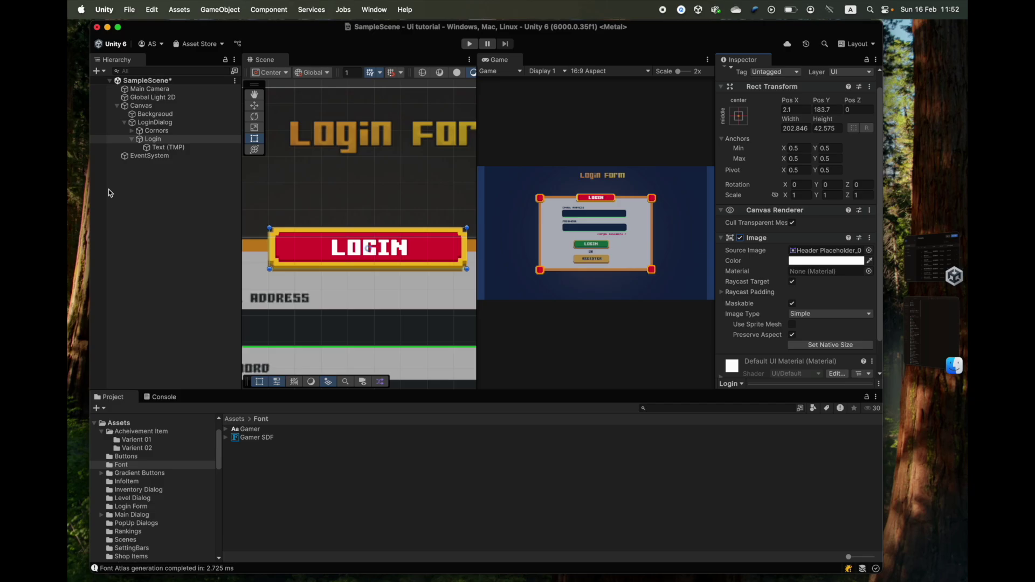
left_click(155, 122)
scroll(374, 263, "up", 2)
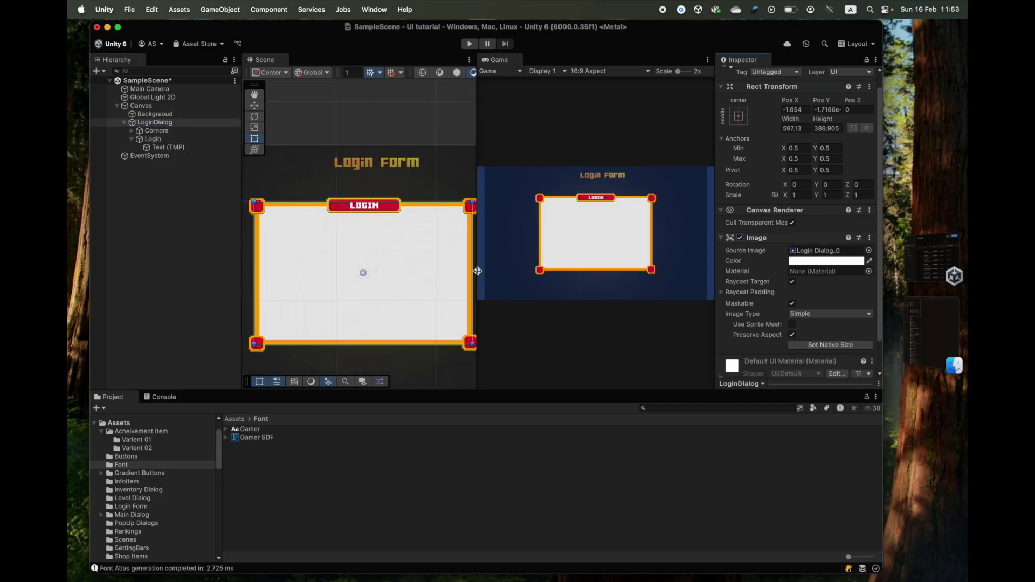
scroll(402, 299, "down", 1)
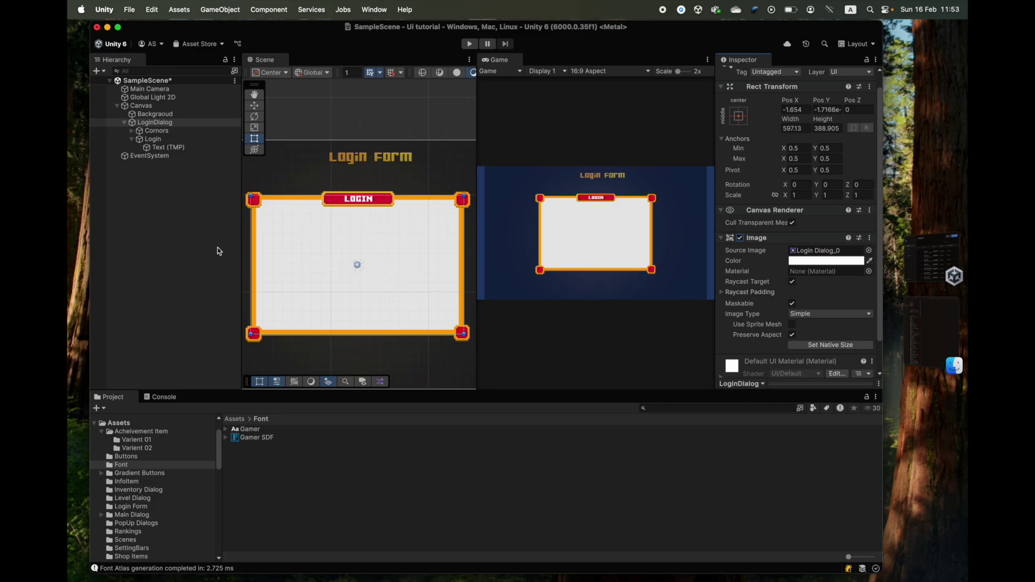
scroll(356, 259, "up", 1)
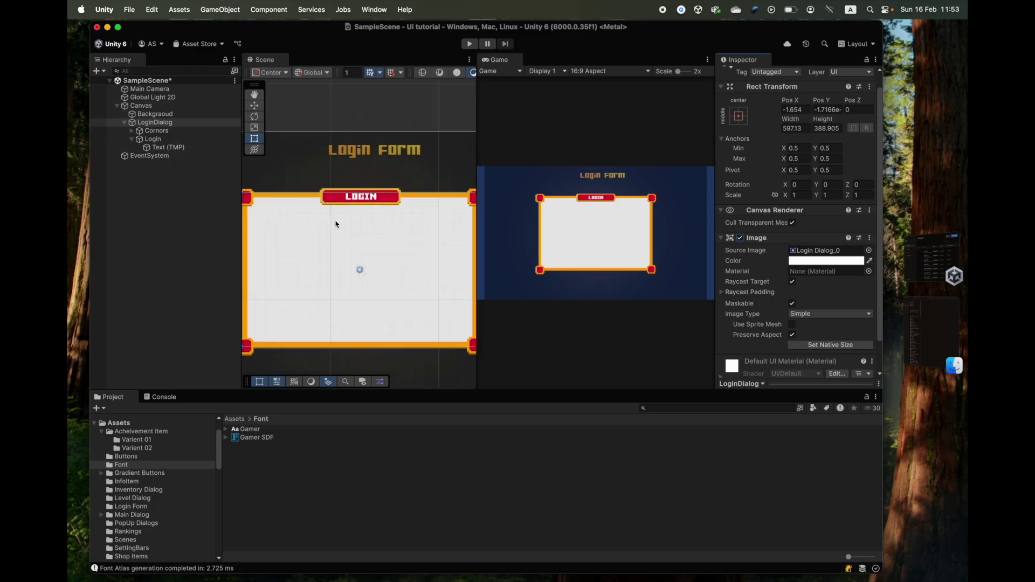
scroll(350, 253, "down", 1)
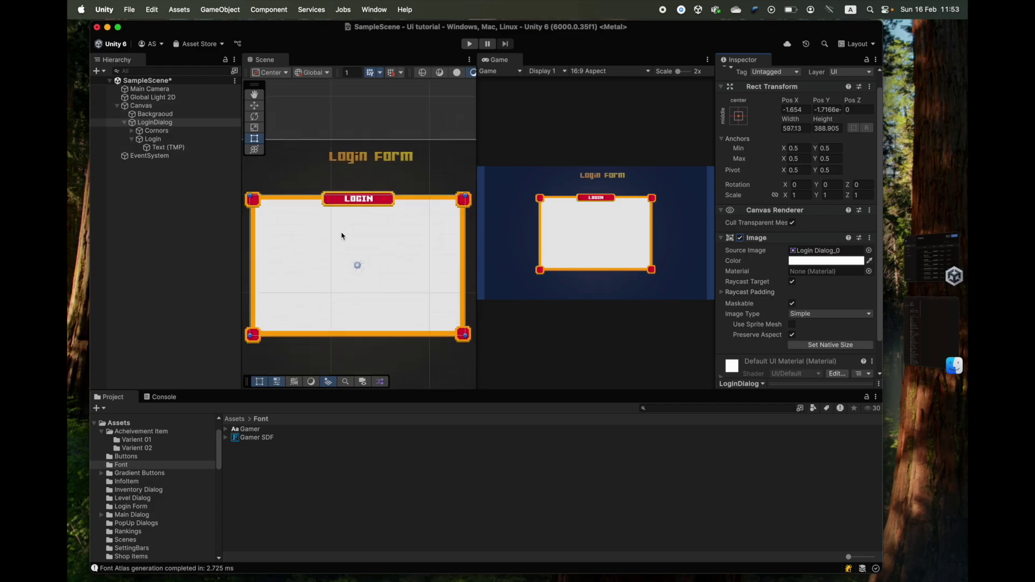
left_click(739, 238)
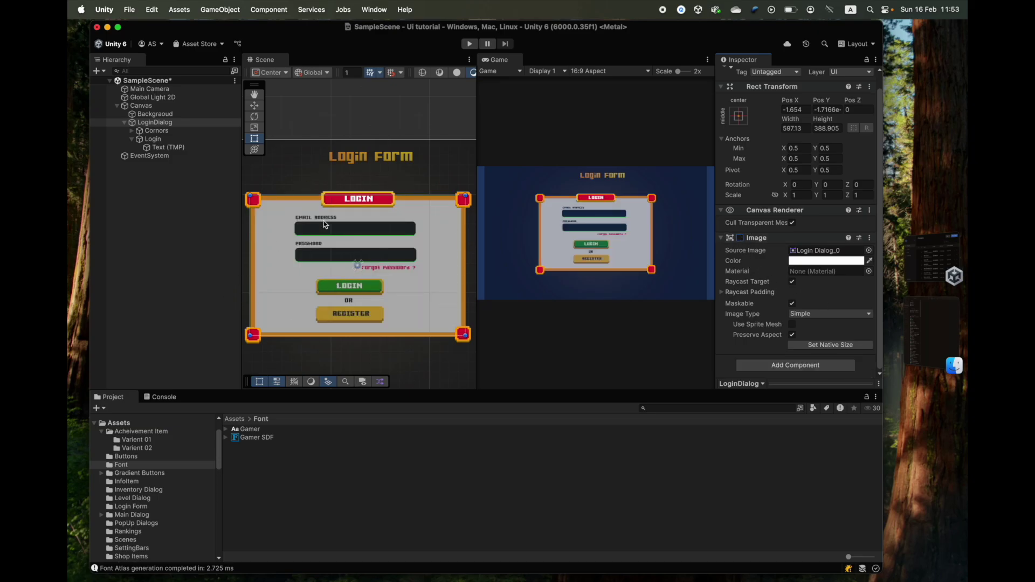
- Locate the header's Header Placeholder source sprite and view its texture settings
left_click(354, 197)
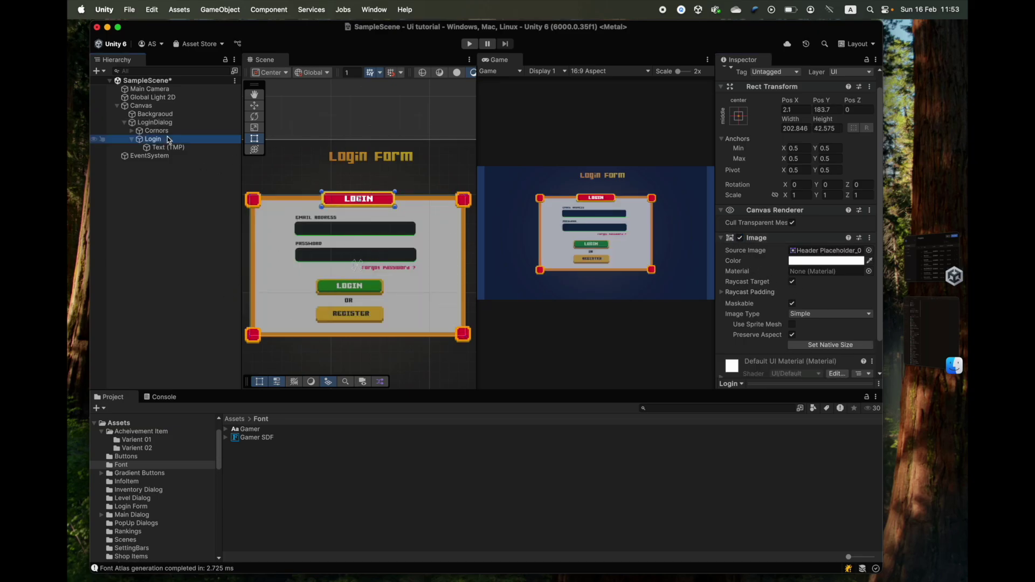
left_click(807, 252)
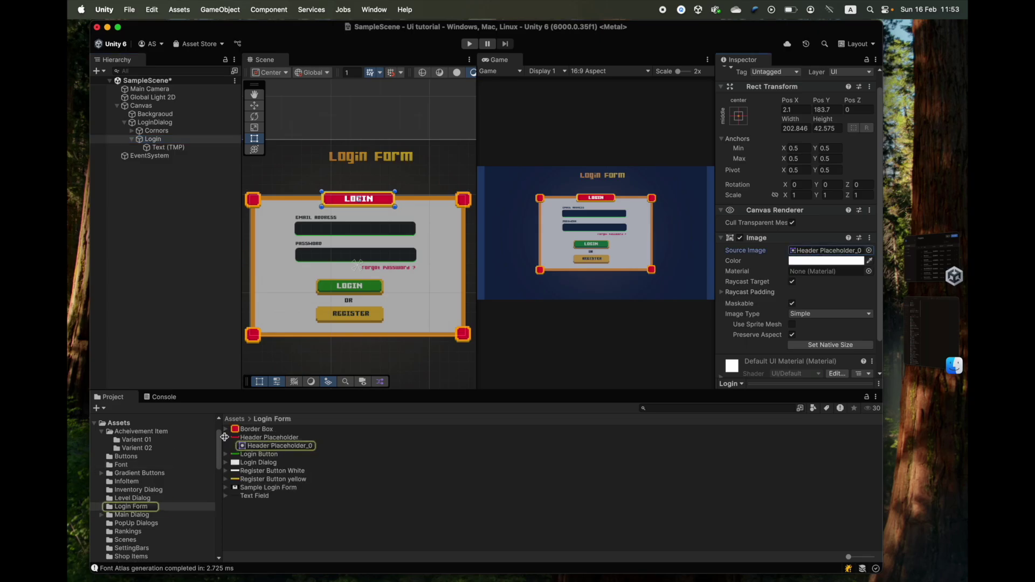
left_click(224, 437)
left_click(248, 438)
- Create an empty child of LoginDialog named Boady
right_click(153, 122)
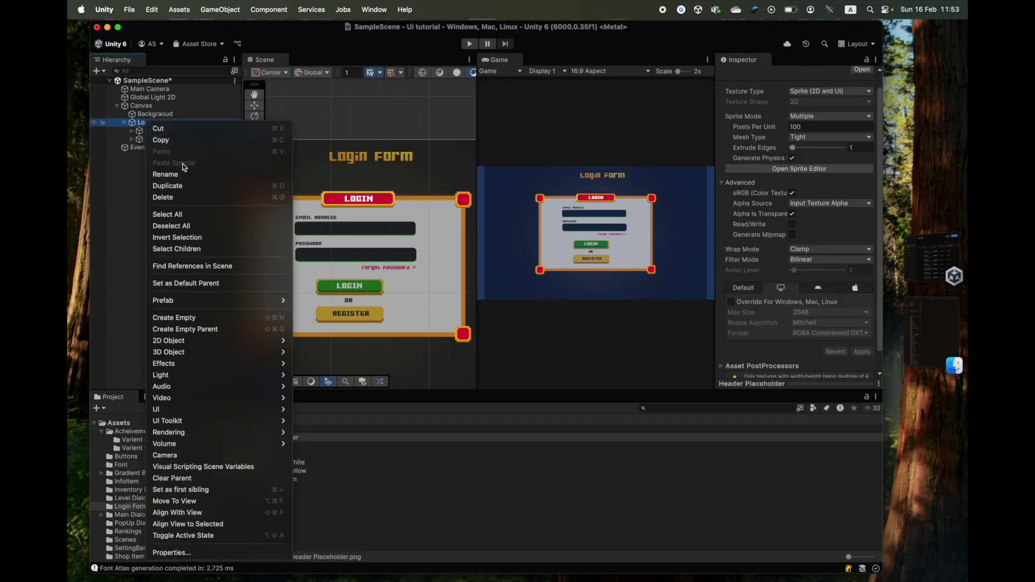
key("Escape")
right_click(149, 128)
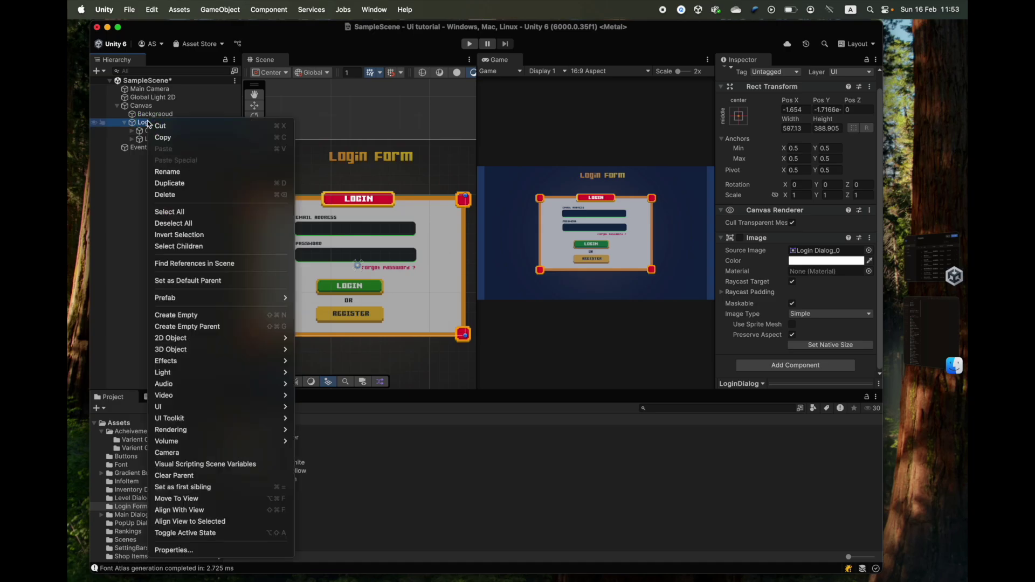
left_click(202, 316)
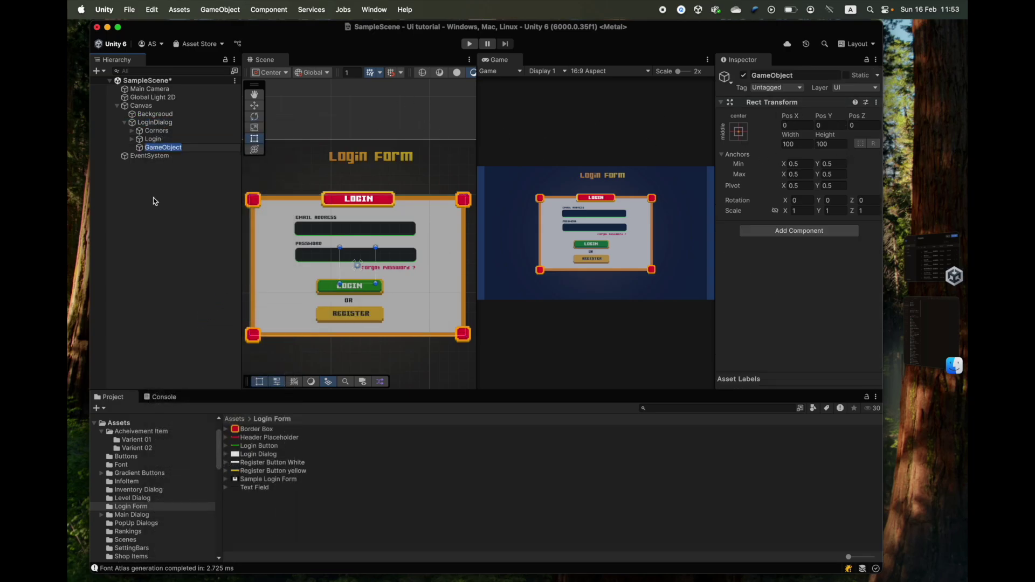
type("Boady")
key("Return")
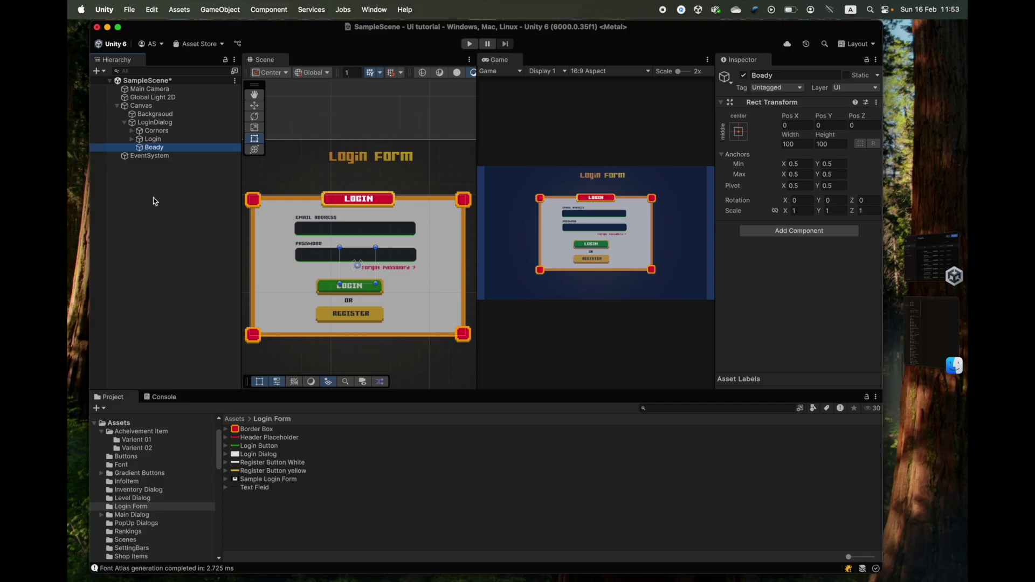
- Anchor Boady with the stretch/stretch preset so it fills the whole dialog
left_click(739, 132)
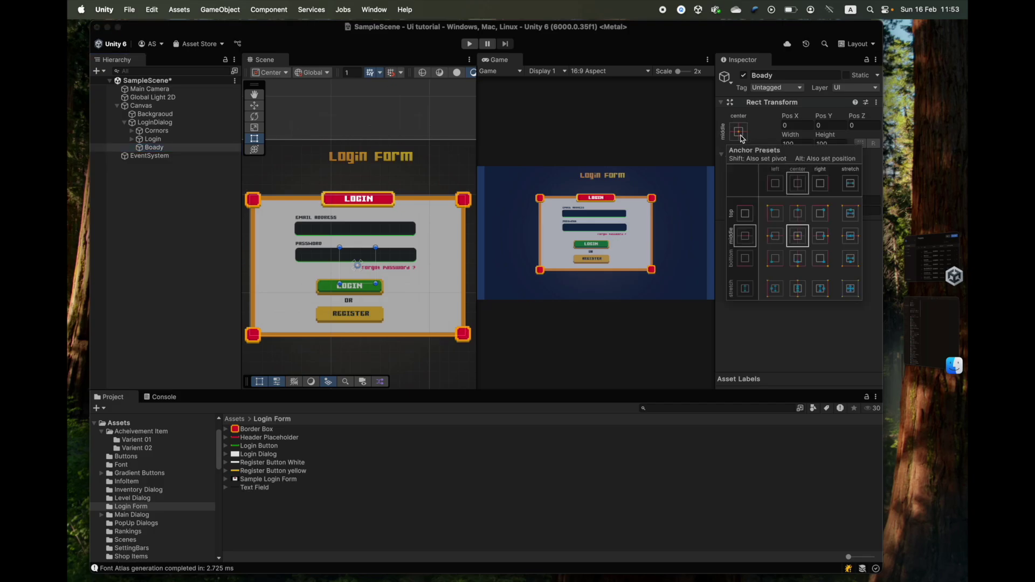
left_click(850, 289, "alt")
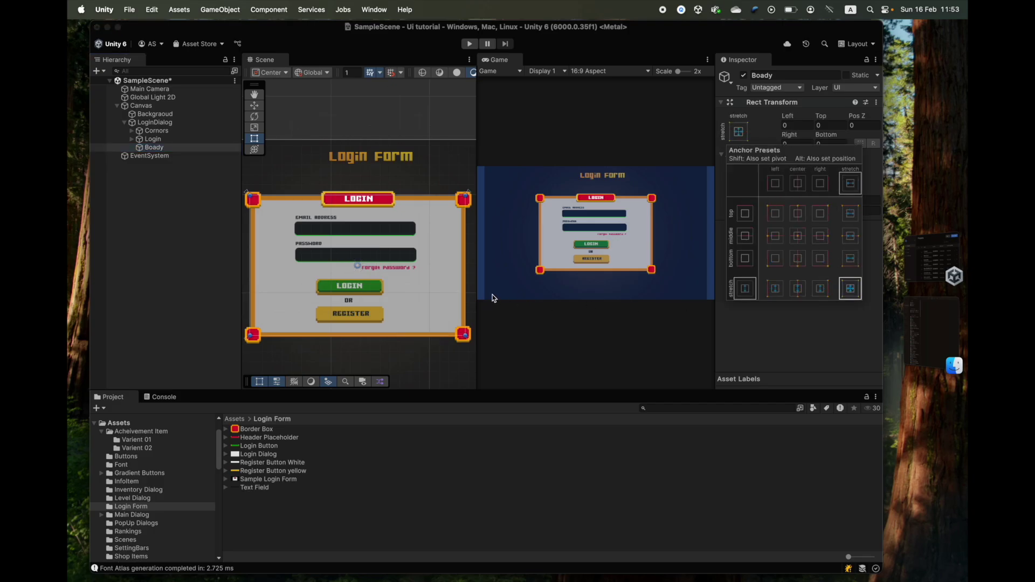
left_click(151, 164)
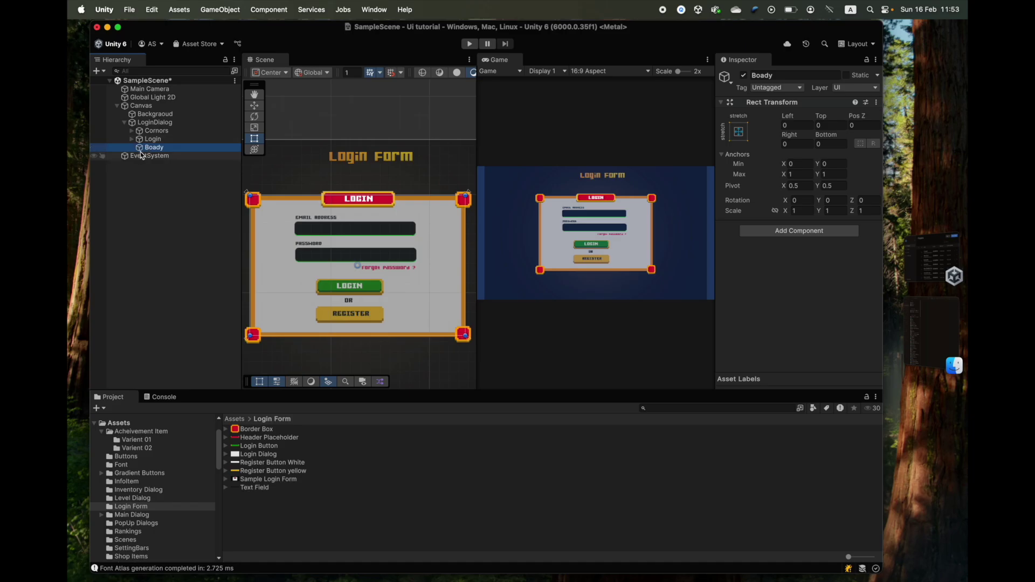
right_click(146, 150)
mouse_move(247, 319)
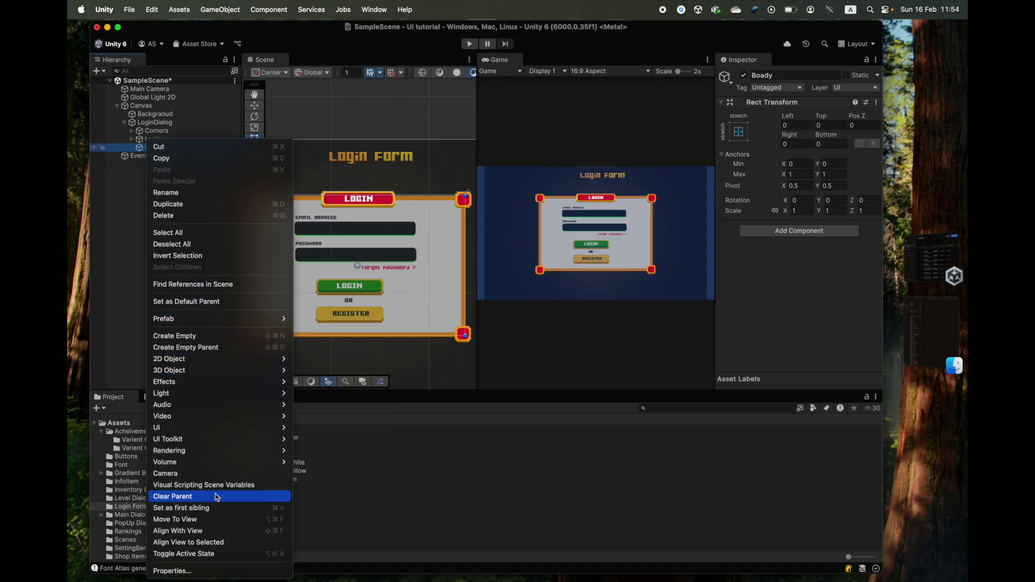
- Add a TextMeshPro text under Boady in the Gamer SDF font, placed at the email field
mouse_move(215, 427)
left_click(329, 416)
scroll(873, 317, "down", 3)
left_click(870, 314)
double_click(103, 124)
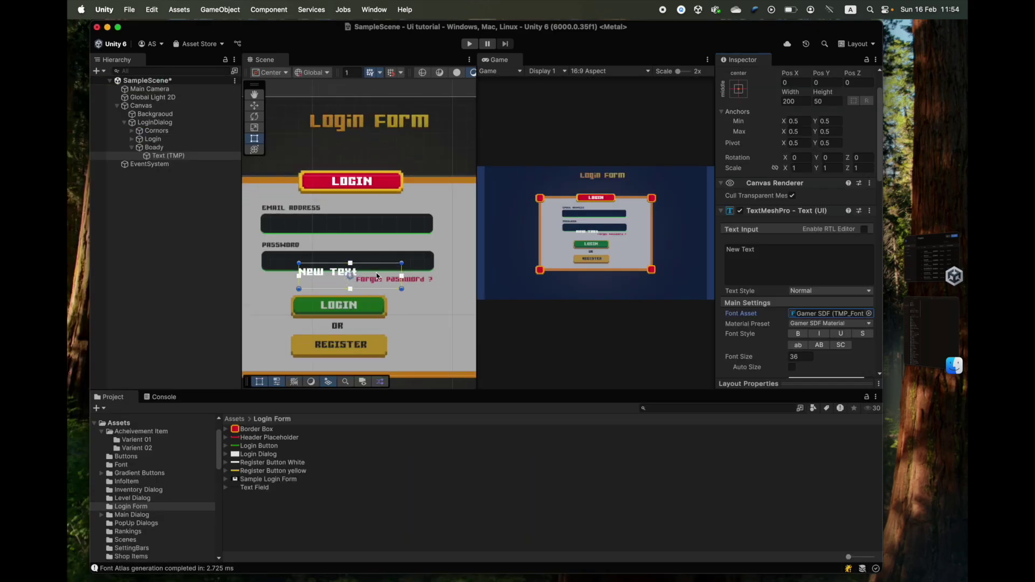
scroll(346, 215, "up", 3)
left_click_drag(324, 259, 323, 213)
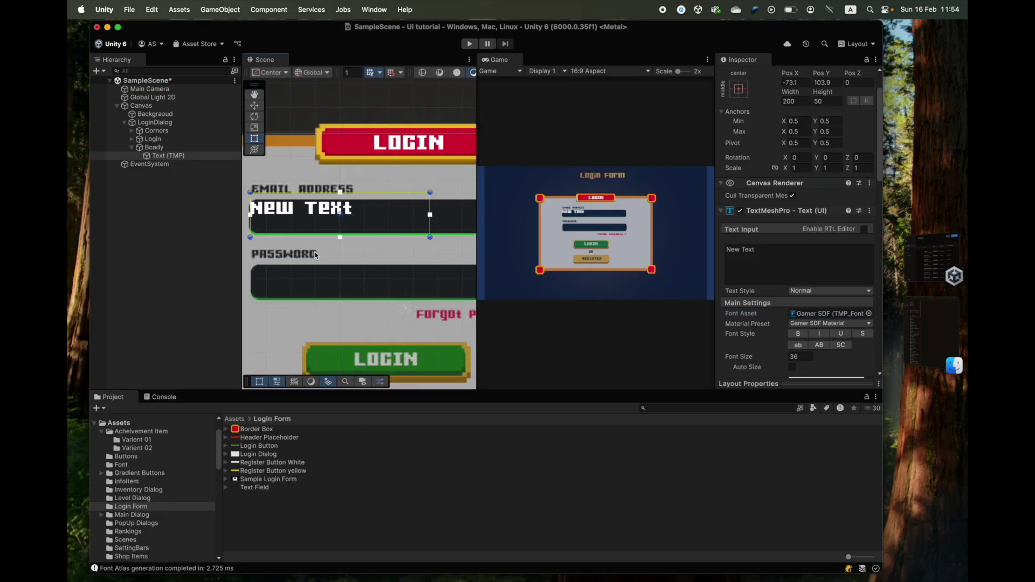
- Change the text to 'EMAIL ADDRESS' and shrink its font size to about 23.4
scroll(270, 258, "up", 5)
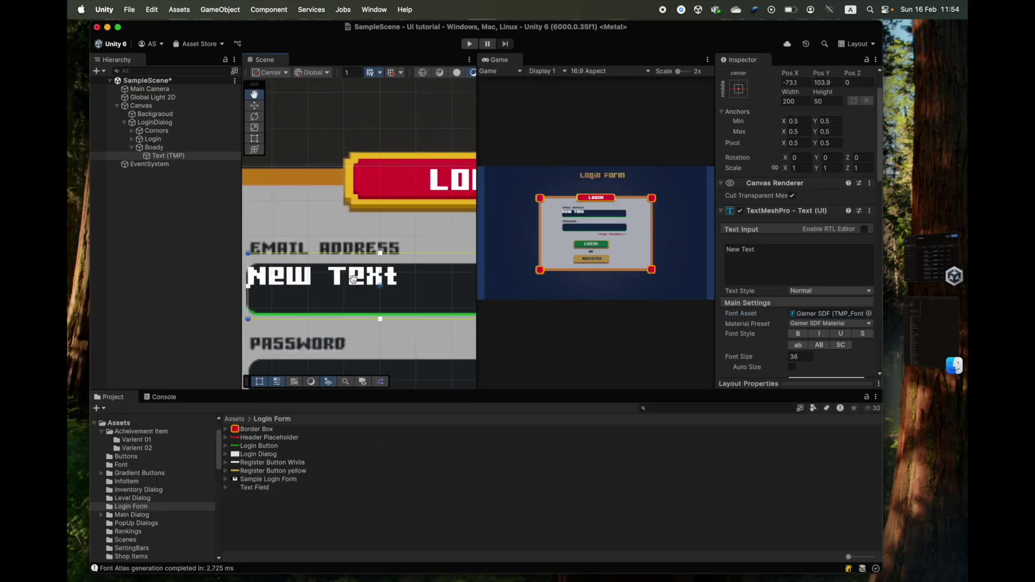
scroll(772, 294, "down", 1)
left_click(776, 229)
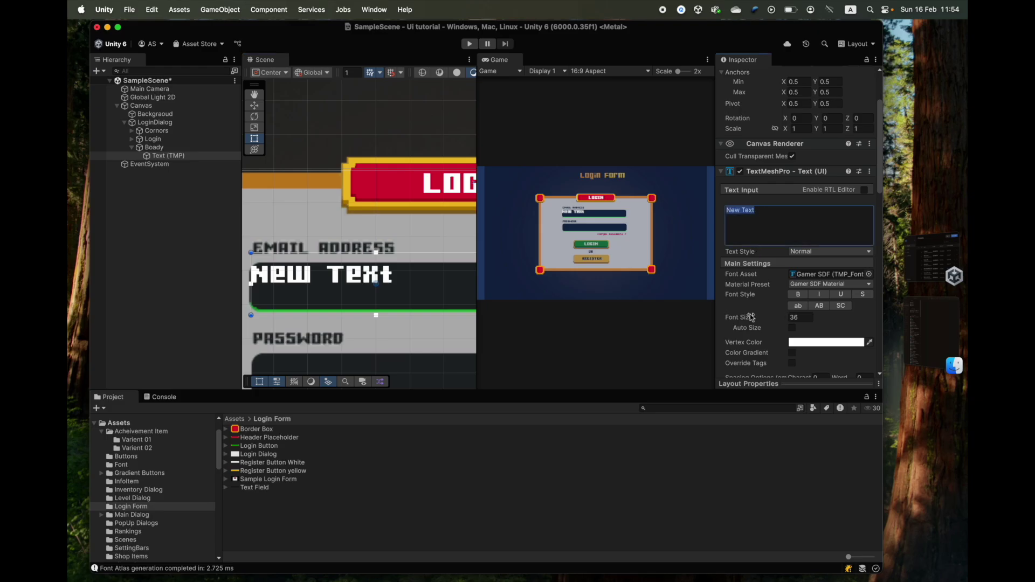
type("EMAIL ADDRESS")
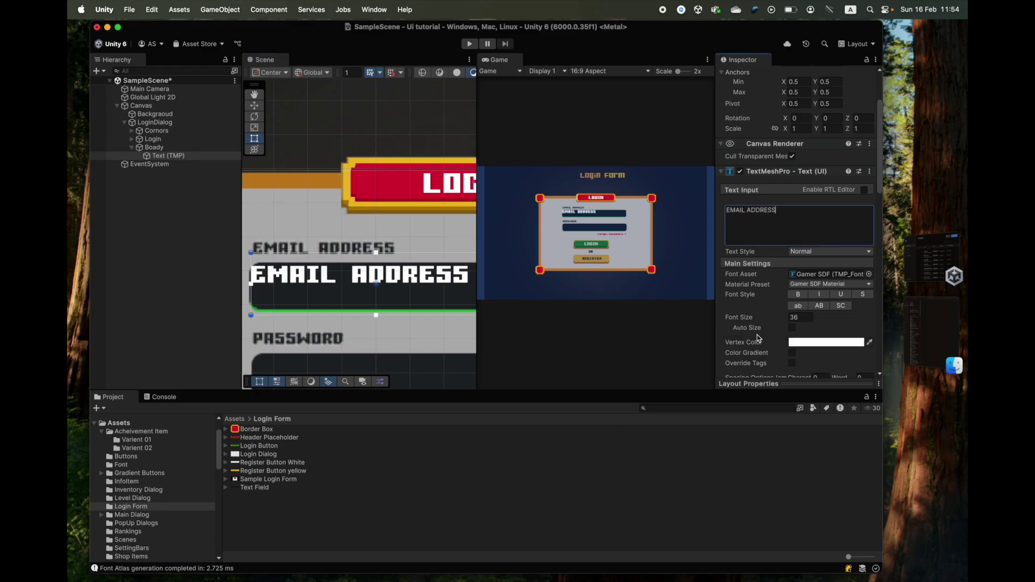
left_click_drag(751, 318, 747, 324)
left_click_drag(375, 315, 376, 286)
scroll(297, 277, "up", 1)
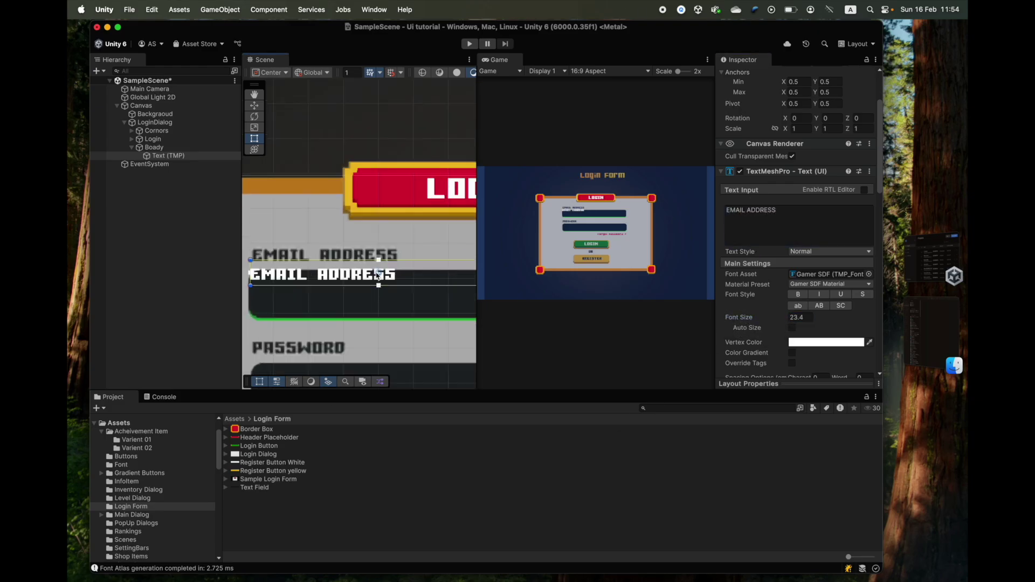
middle_click_drag(297, 278, 398, 315)
scroll(399, 315, "up", 2)
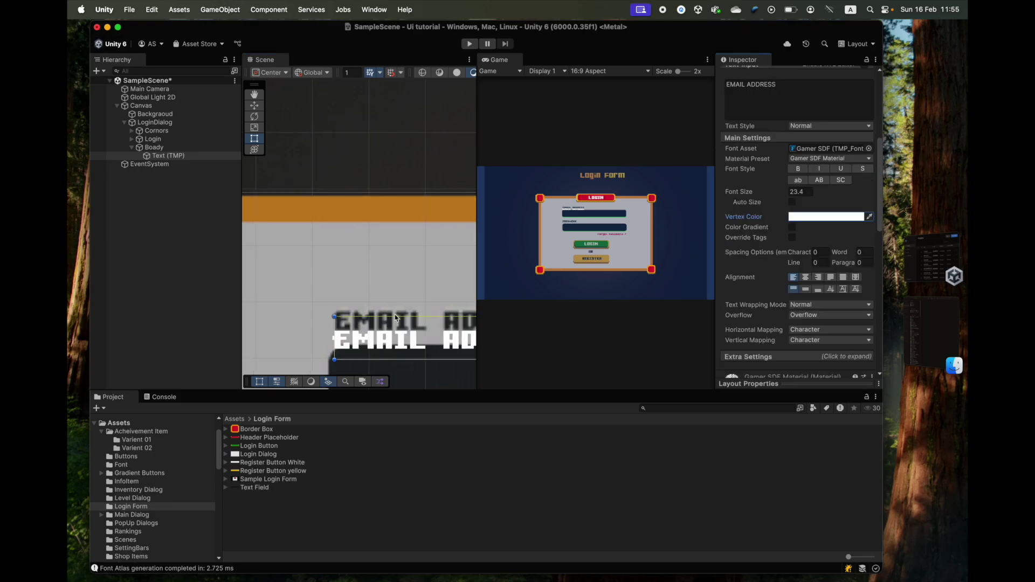
scroll(399, 318, "down", 1)
scroll(394, 323, "up", 3)
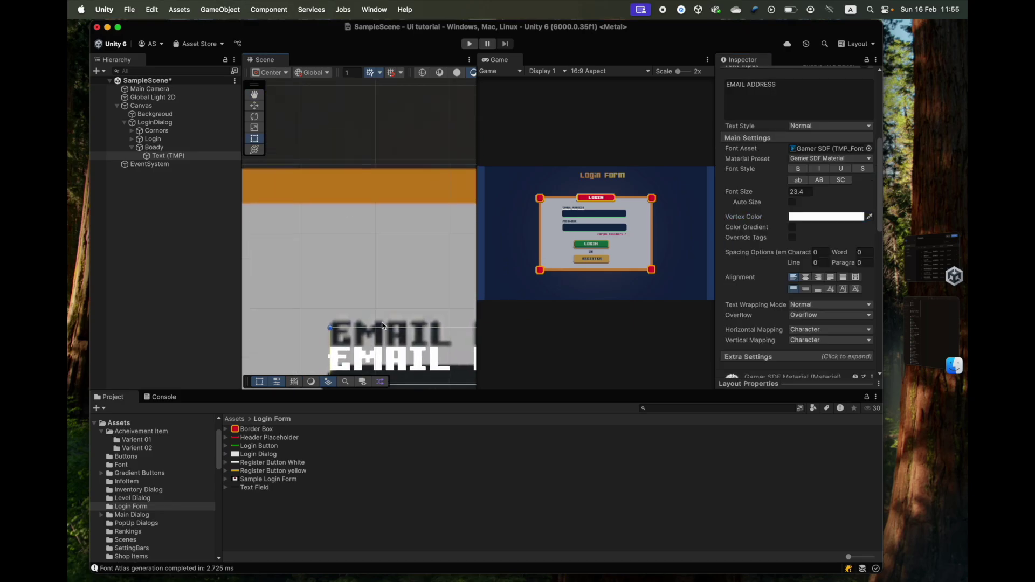
middle_click_drag(385, 323, 386, 228)
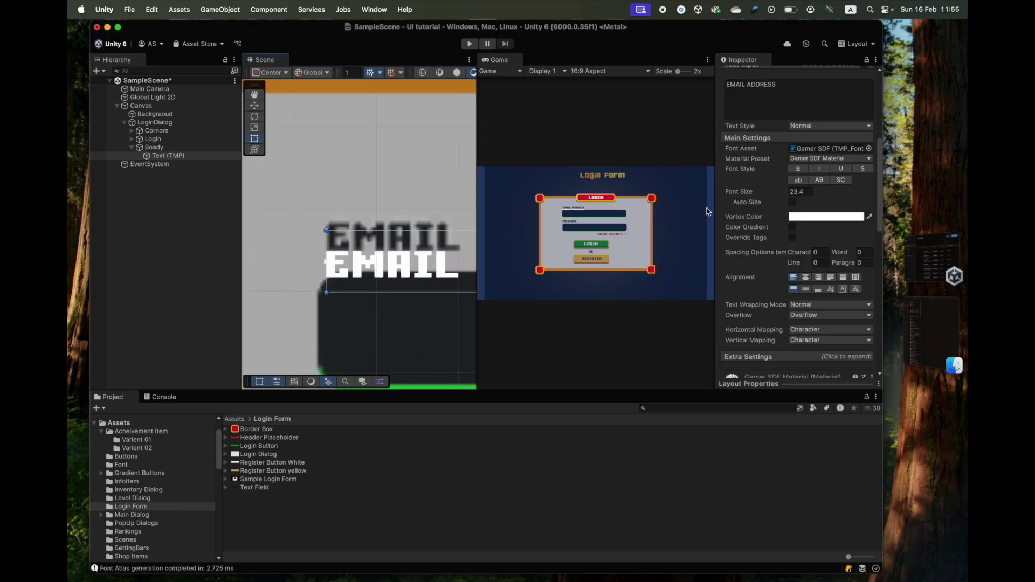
- Colour the EMAIL ADDRESS text with a sampled dark colour and frame it in view
left_click(870, 217)
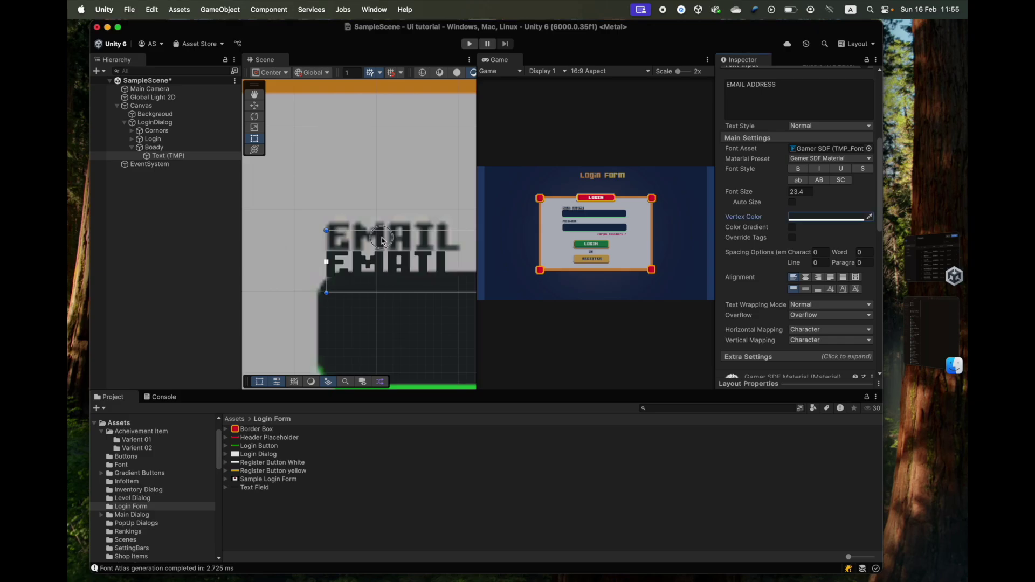
scroll(379, 278, "down", 5)
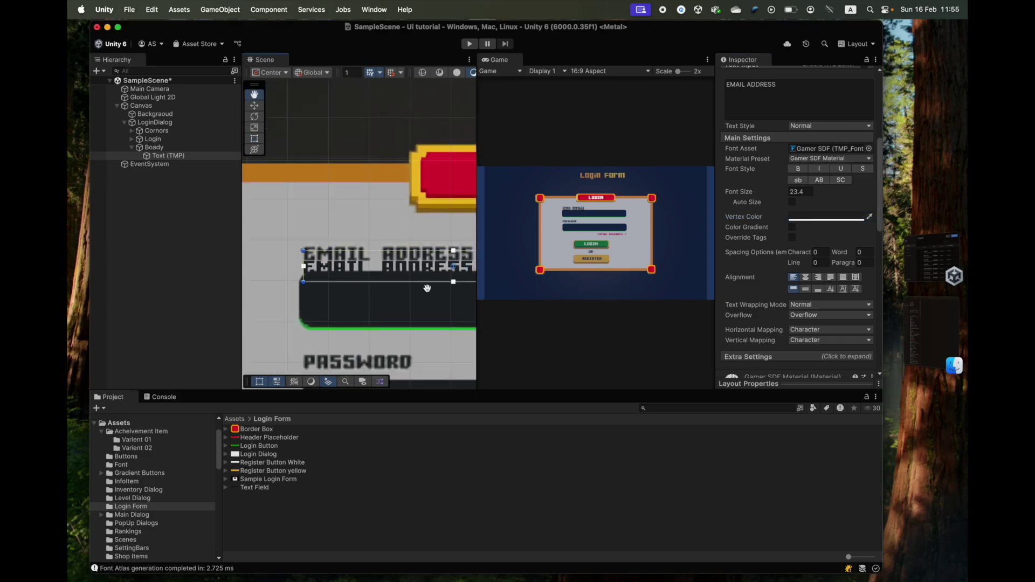
left_click(380, 268)
key("f")
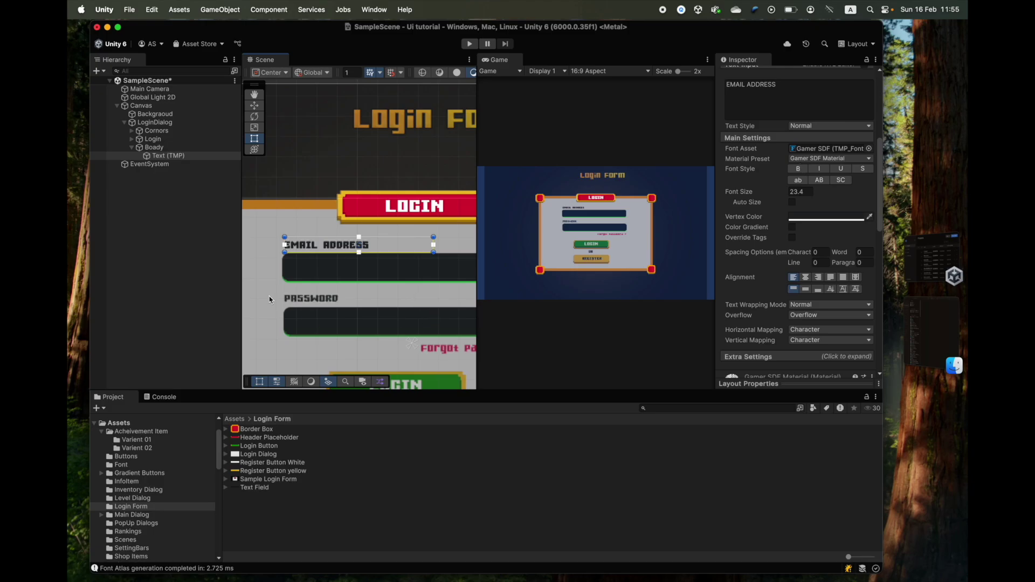
- Rename the label object 'email' and duplicate it
left_click(162, 155)
key("Return")
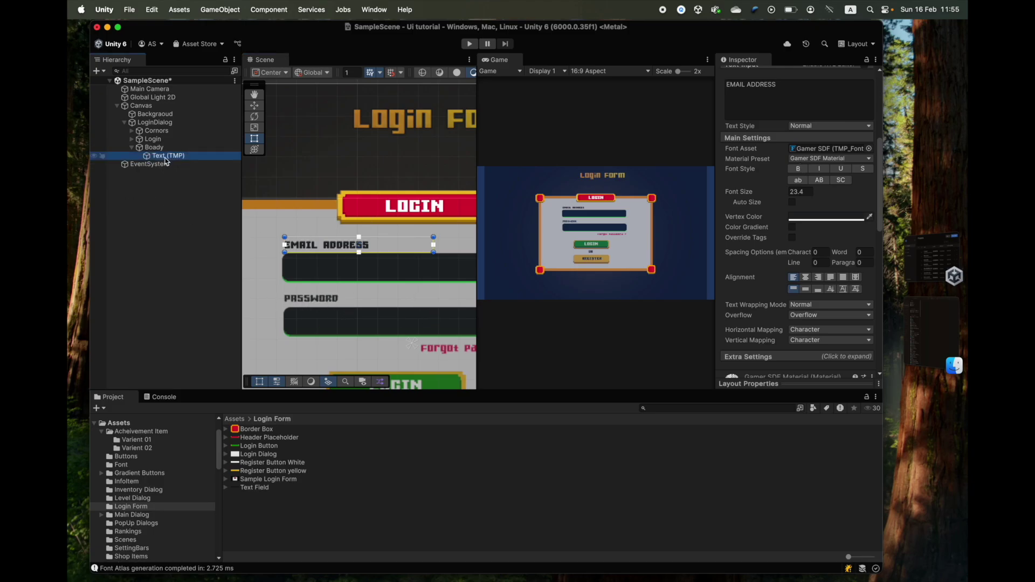
type("email")
key("Return")
key("super+d")
- Make the copy read PASSWORD, name it Password, and move it onto the password box
triple_click(751, 84)
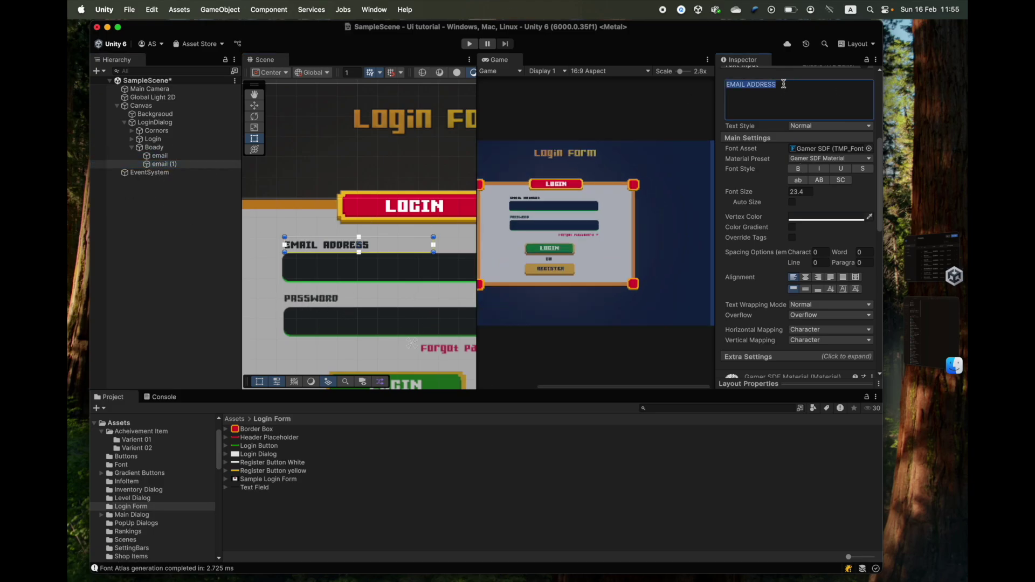
type("PASSWORD")
scroll(792, 162, "up", 5)
left_click(778, 75)
type("Password")
left_click_drag(323, 246, 323, 297)
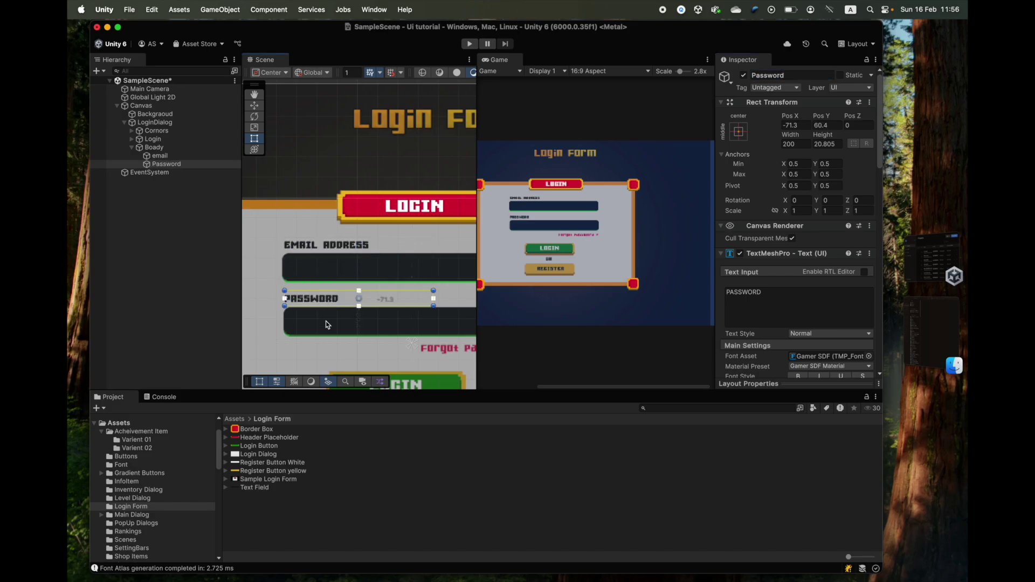
scroll(323, 300, "up", 2)
scroll(399, 301, "down", 5)
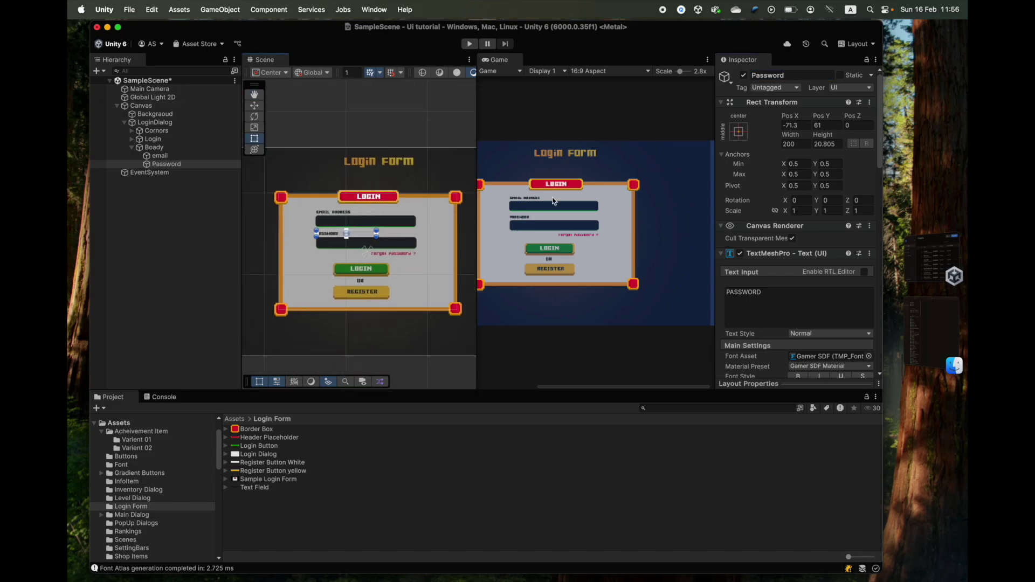
scroll(387, 225, "up", 3)
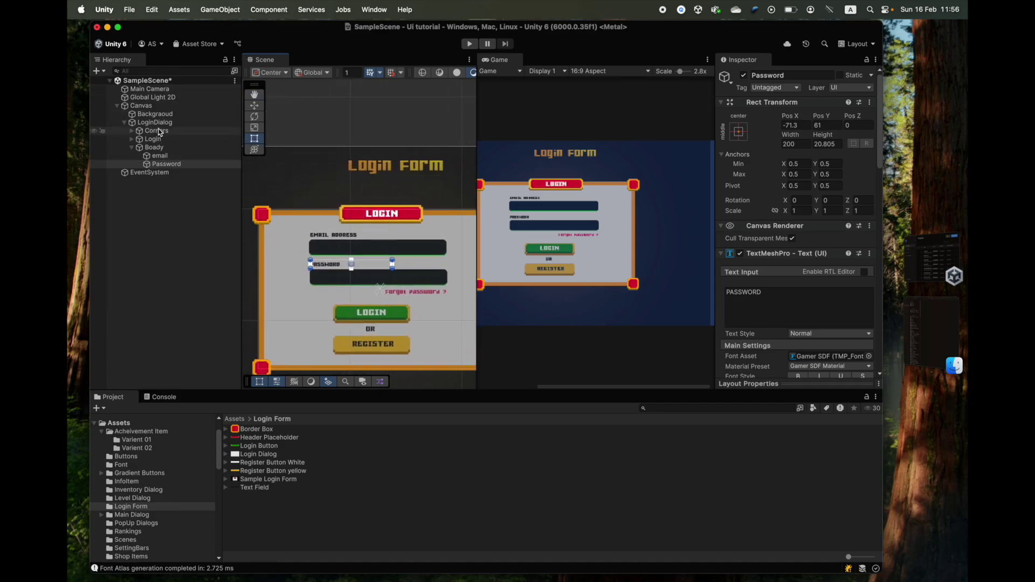
- Toggle LoginDialog's background image off and on, then add an Input Field - TextMeshPro under Boady
left_click(155, 123)
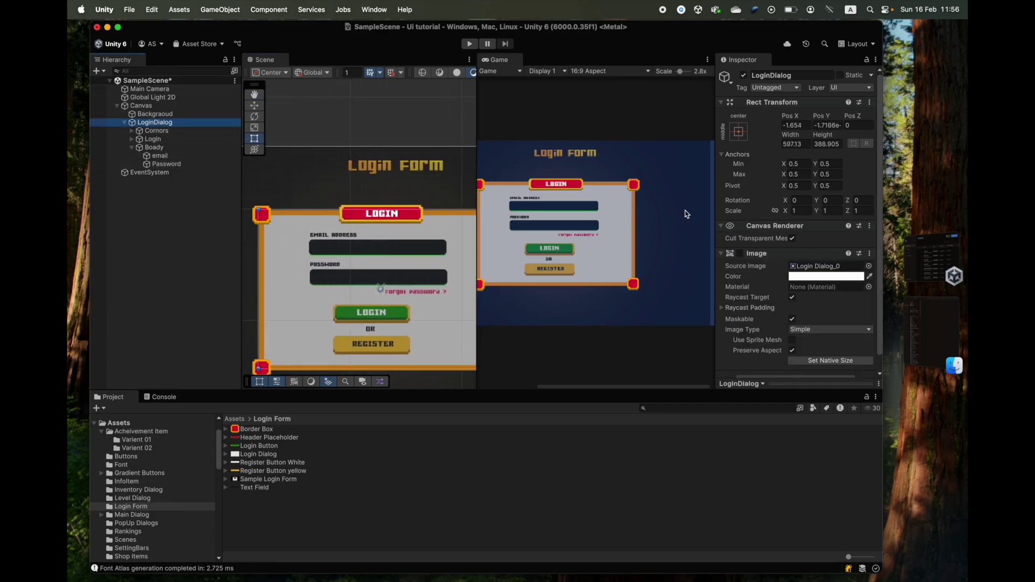
left_click(741, 254)
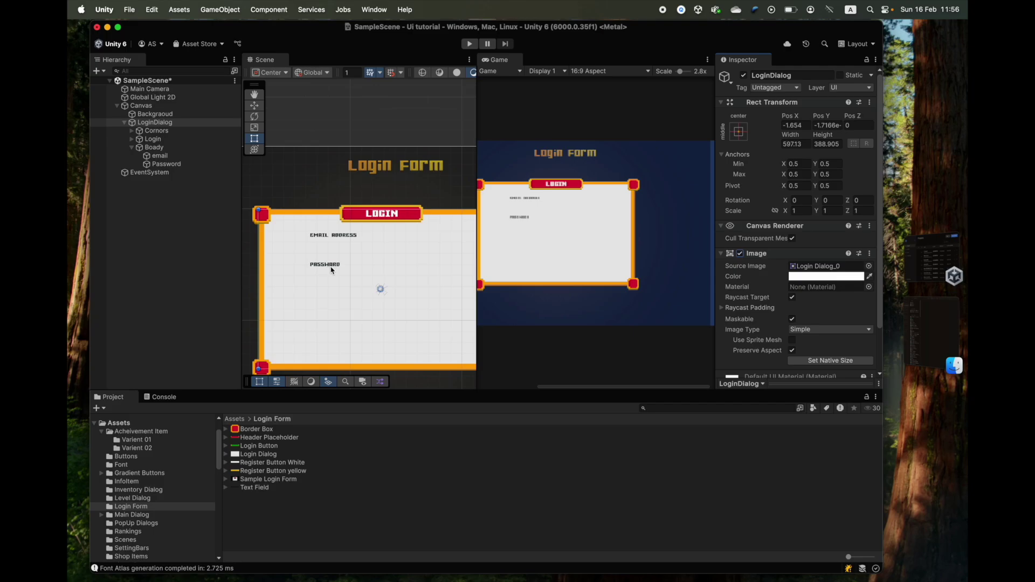
left_click(740, 254)
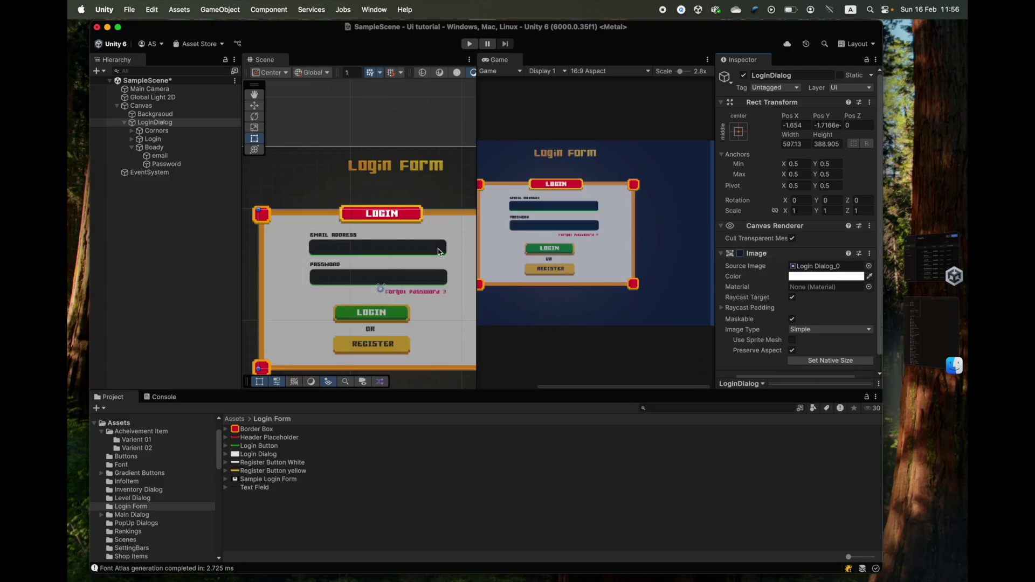
right_click(145, 147)
mouse_move(216, 428)
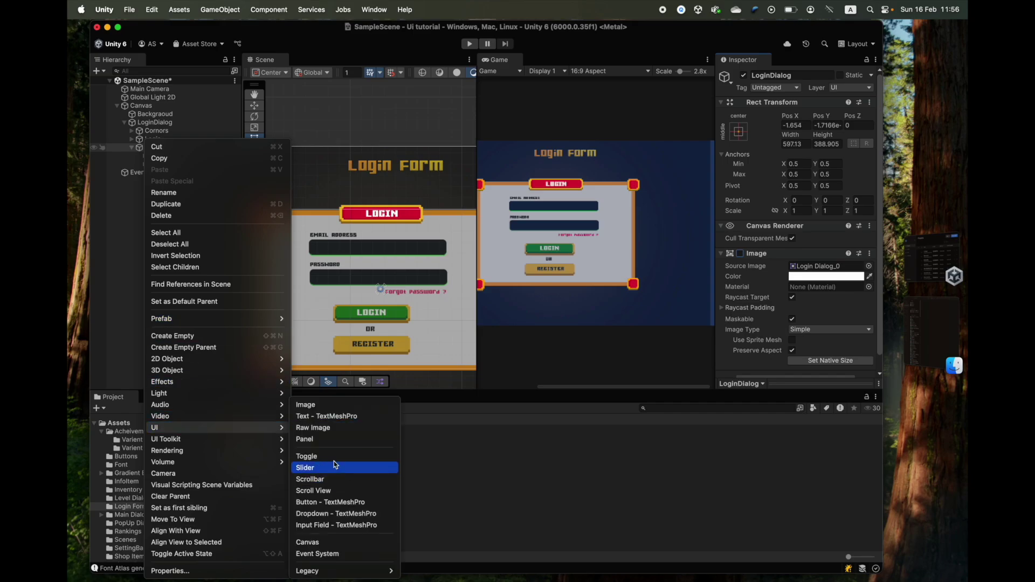
left_click(336, 525)
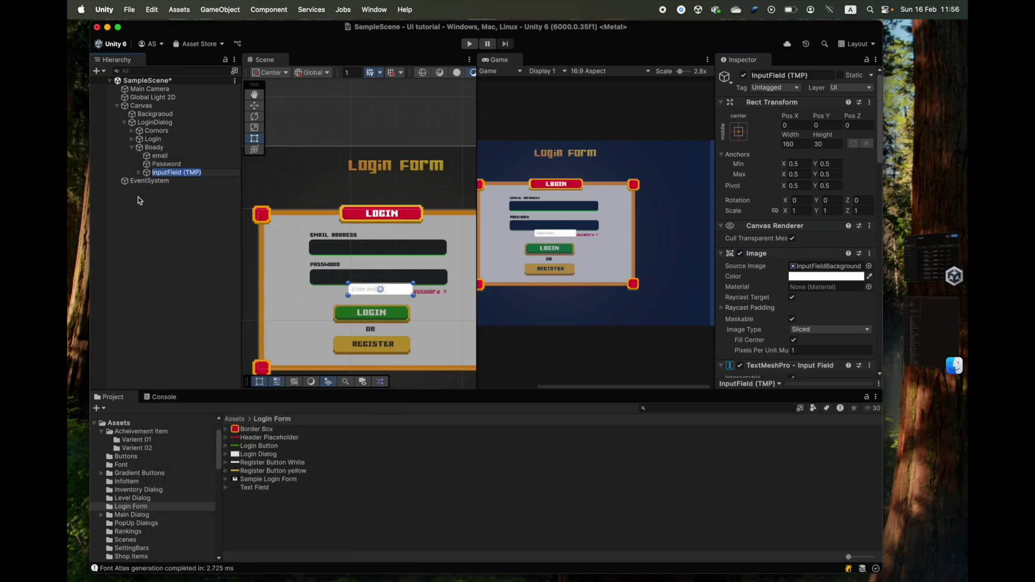
- Name the input field 'Email Text Fiels' and move it onto the email box
type("Email Text Fiels")
key("Return")
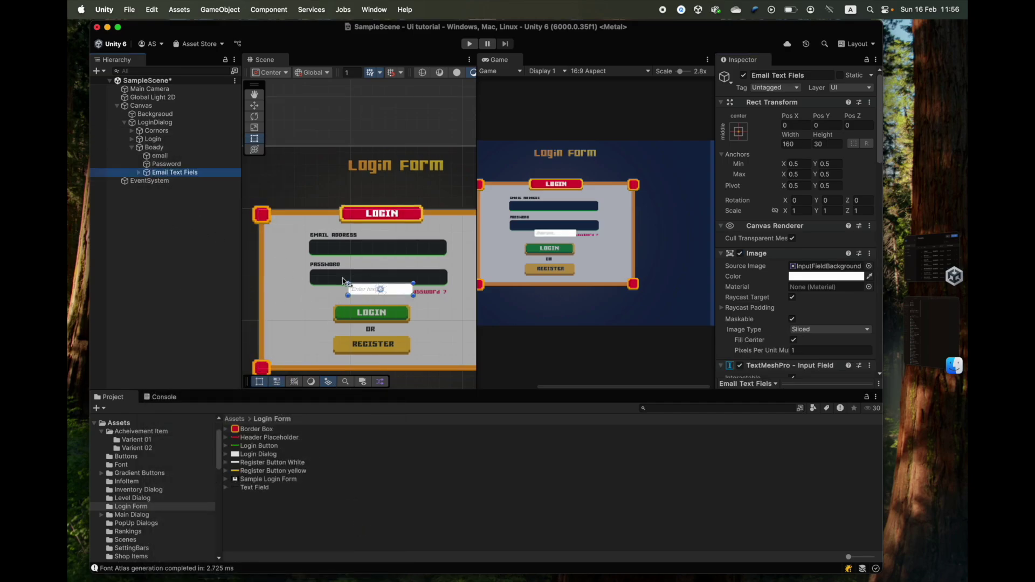
left_click(358, 291)
left_click_drag(358, 292, 328, 251)
scroll(284, 237, "up", 2)
scroll(284, 236, "up", 2)
- Resize Email Text Fiels to roughly 337 by 38
right_click(161, 174)
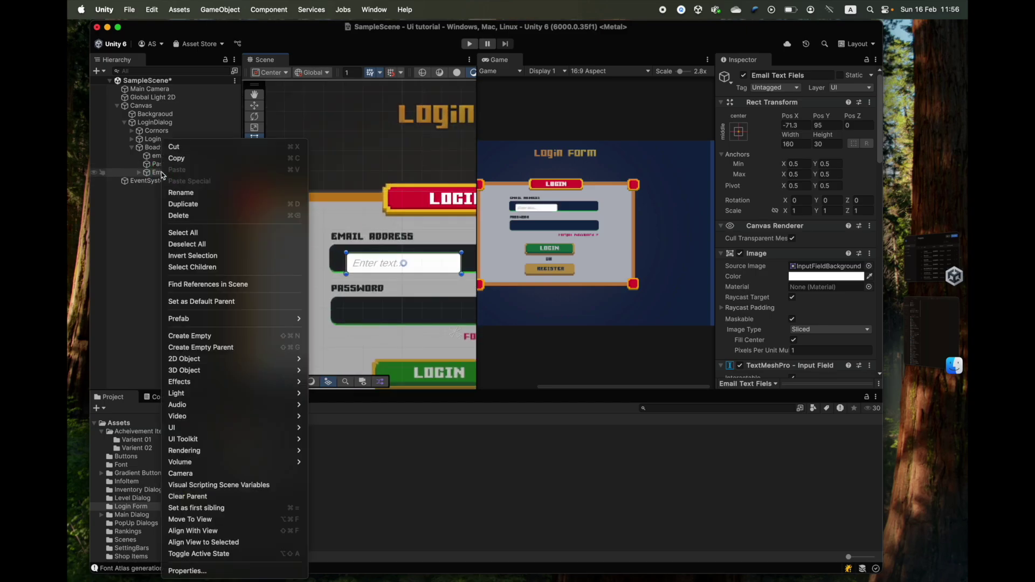
mouse_move(253, 427)
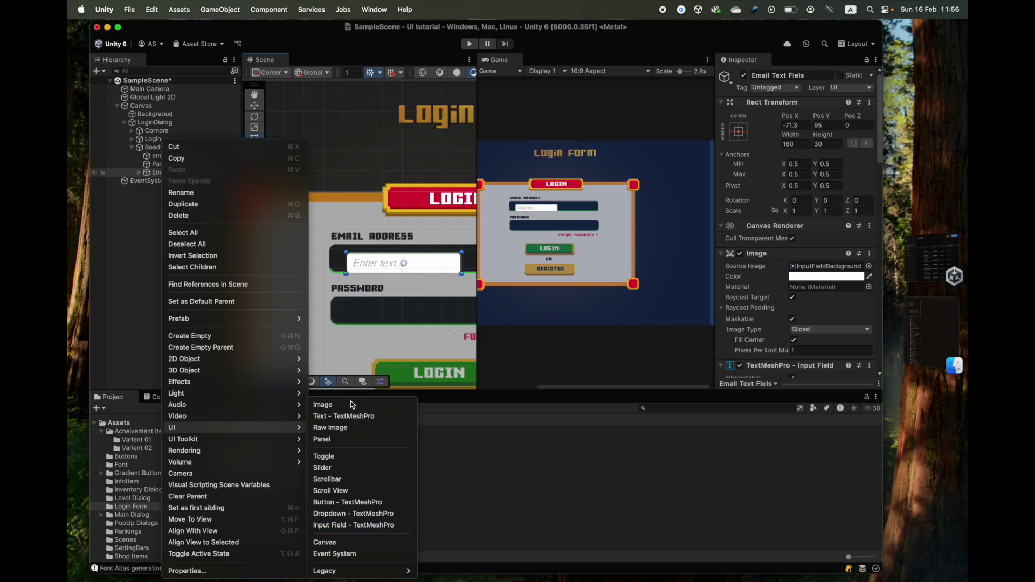
left_click(369, 225)
scroll(345, 253, "down", 3)
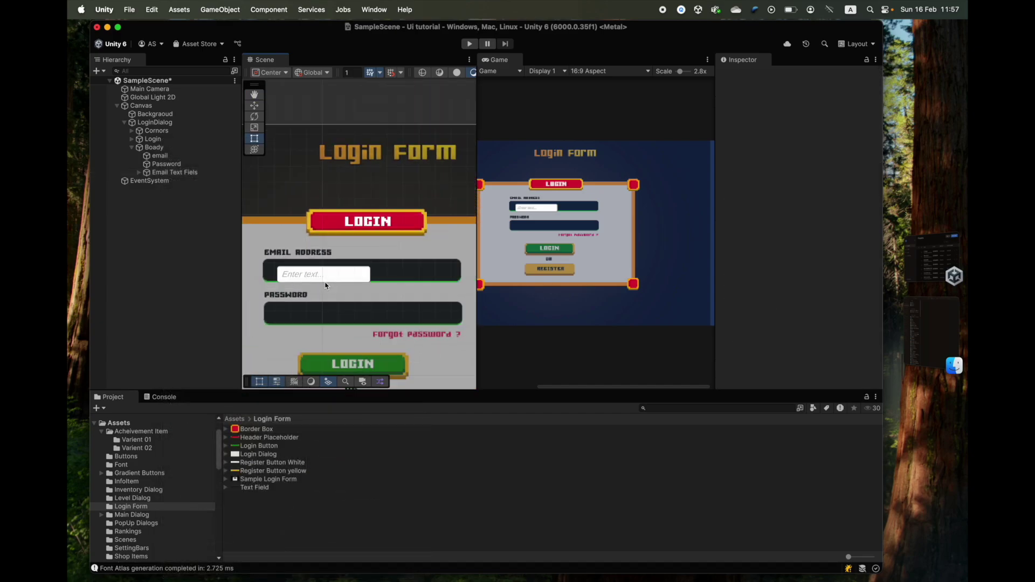
left_click(174, 172)
left_click_drag(277, 266, 262, 259)
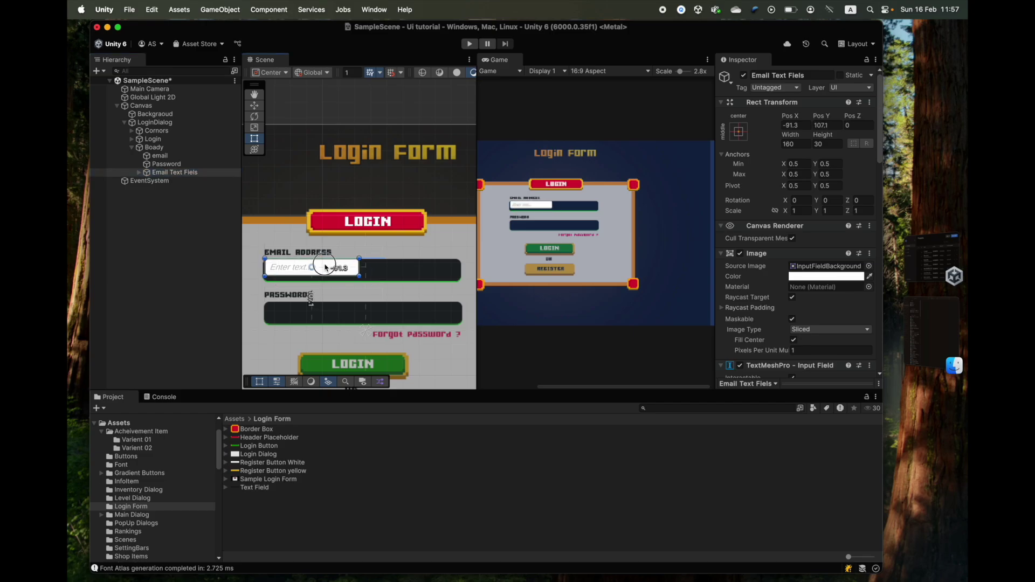
mouse_move(371, 283)
left_mouse_down()
mouse_move(461, 281)
mouse_move(345, 291)
mouse_move(363, 293)
left_mouse_up()
- Select Email Text Fiels and give its image the Text Field sprite in Sliced mode
left_click(363, 293)
scroll(692, 270, "down", 2)
left_click(363, 293)
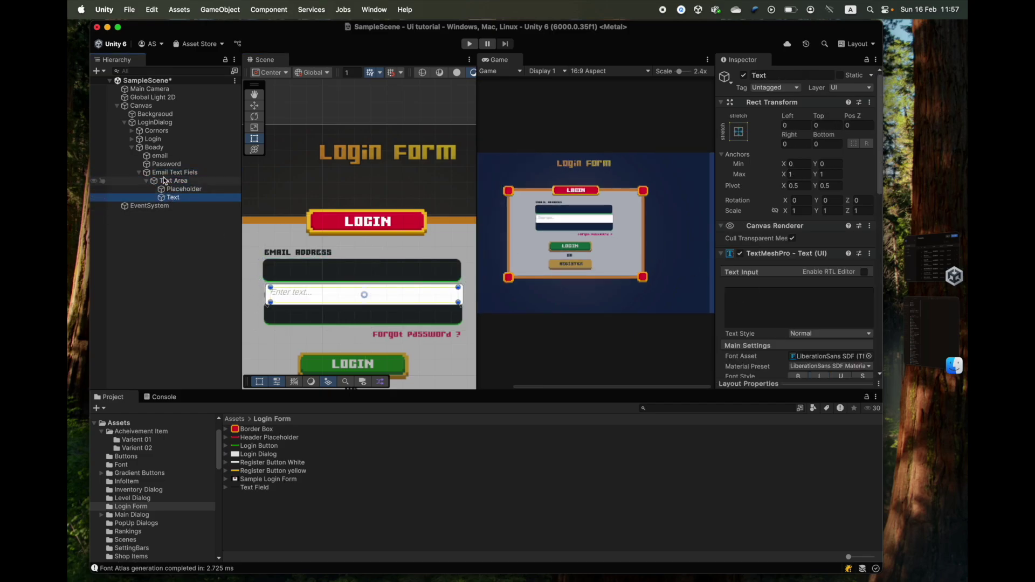
left_click(363, 293)
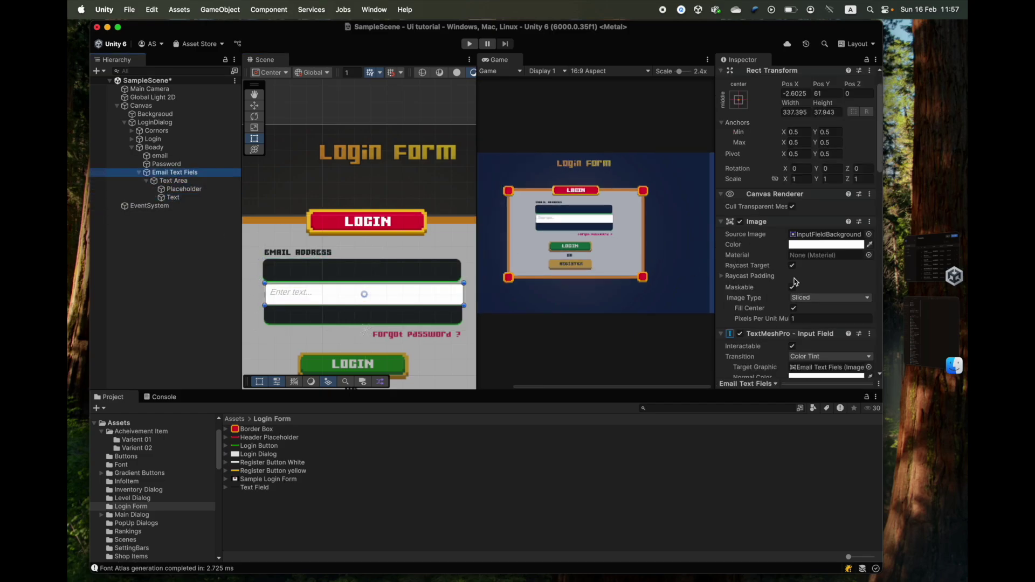
left_click(255, 488)
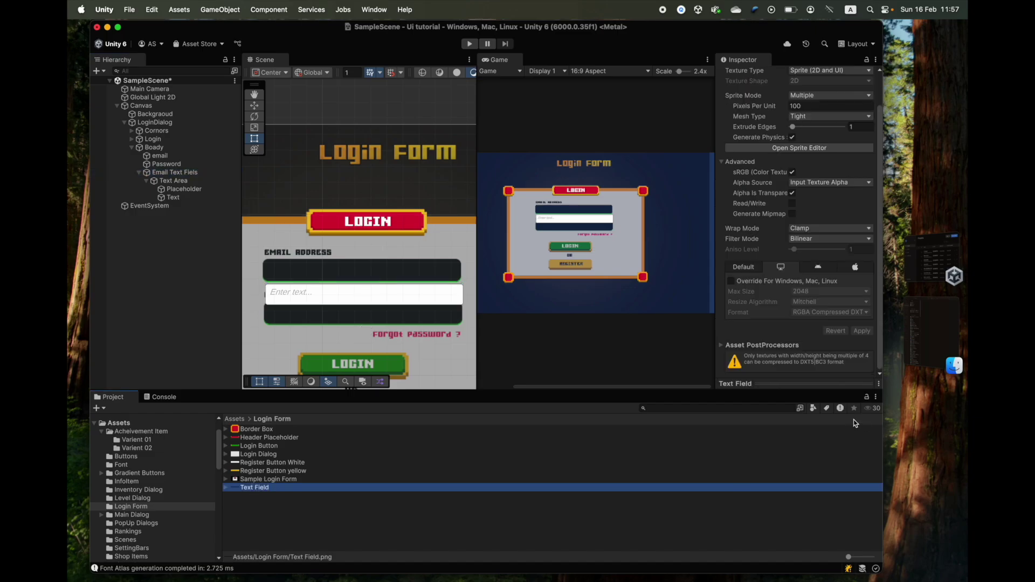
left_click(816, 385)
left_click(783, 383)
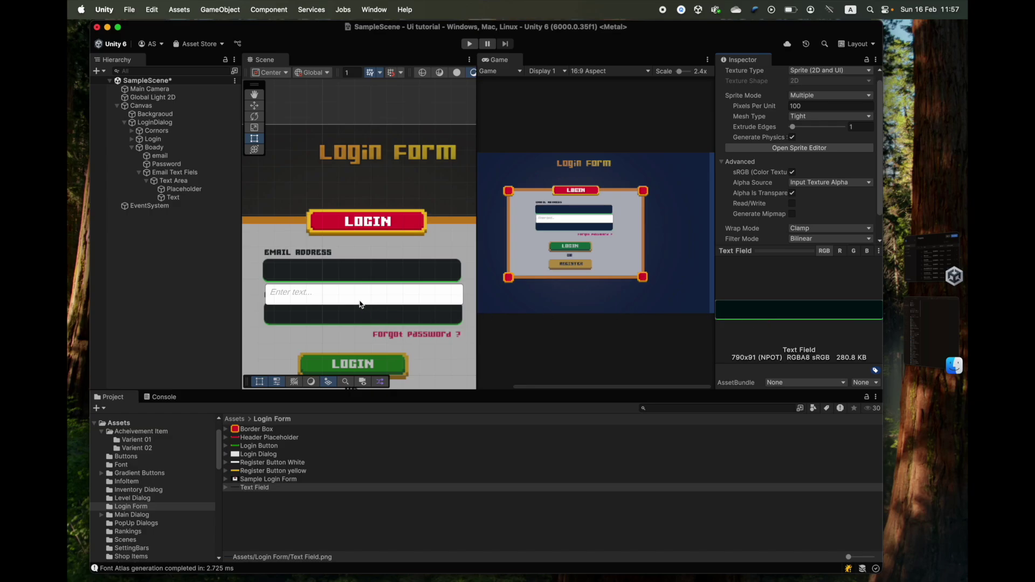
scroll(319, 271, "up", 5)
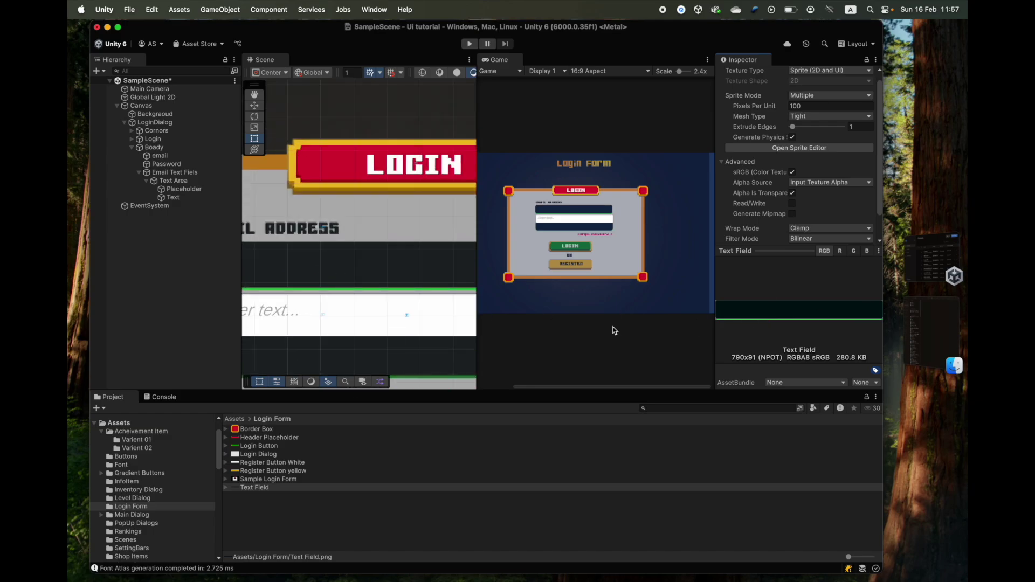
left_click(795, 251)
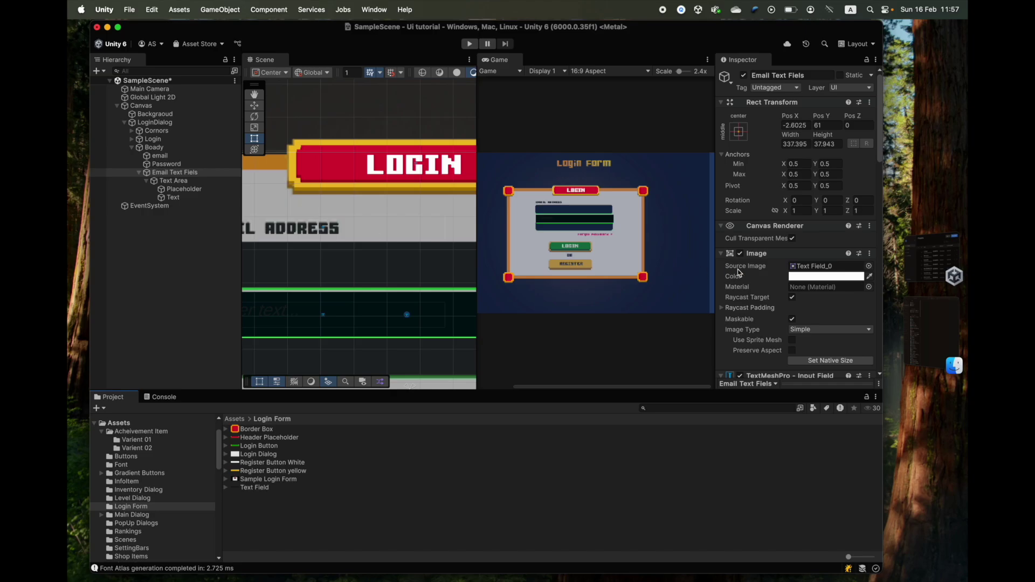
- Move the email field up to about Pos Y 75 over the email box
scroll(772, 231, "down", 2)
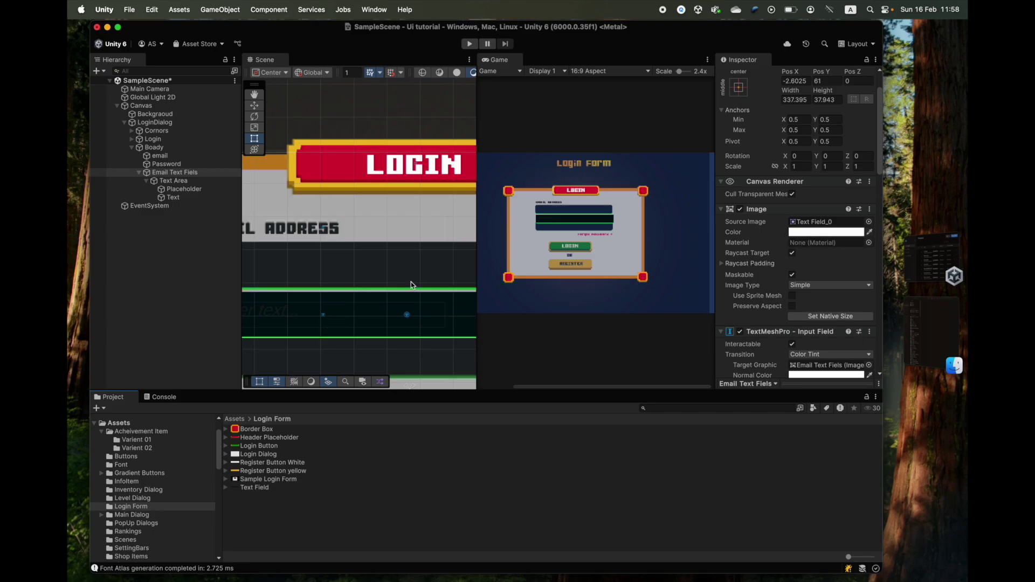
scroll(410, 277, "down", 5)
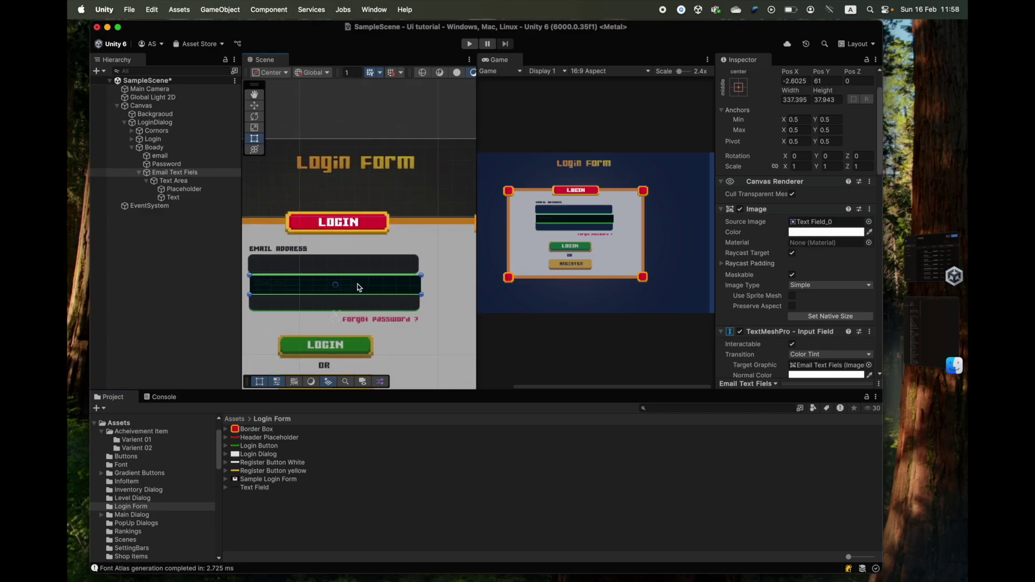
scroll(373, 287, "up", 5)
scroll(373, 288, "up", 2)
left_click_drag(422, 352, 416, 297)
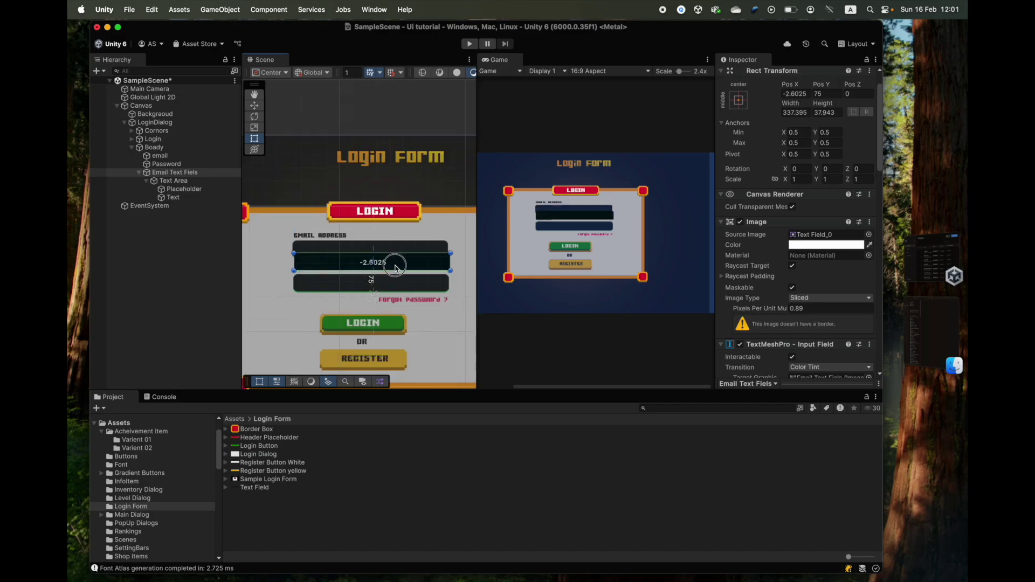
scroll(373, 268, "up", 1)
- Fine-tune the email field's vertical position over the email box
scroll(373, 269, "up", 1)
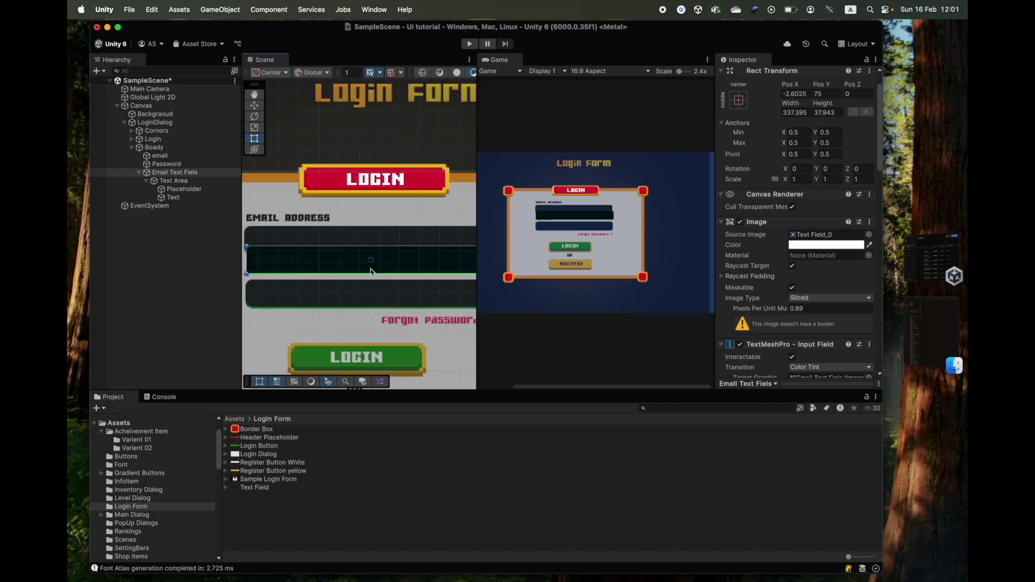
scroll(301, 279, "down", 2)
scroll(300, 271, "up", 4)
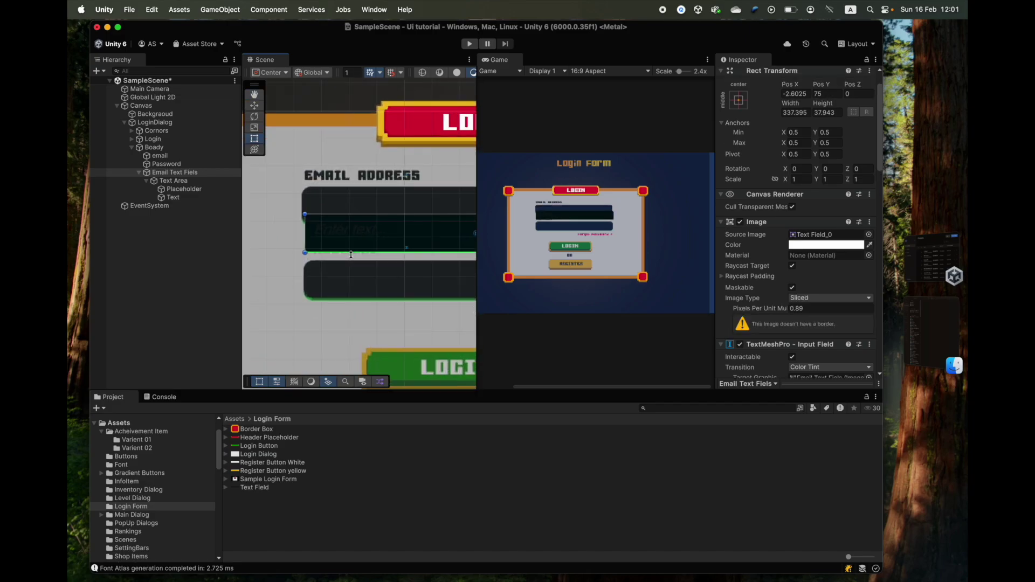
left_click_drag(332, 292, 339, 265)
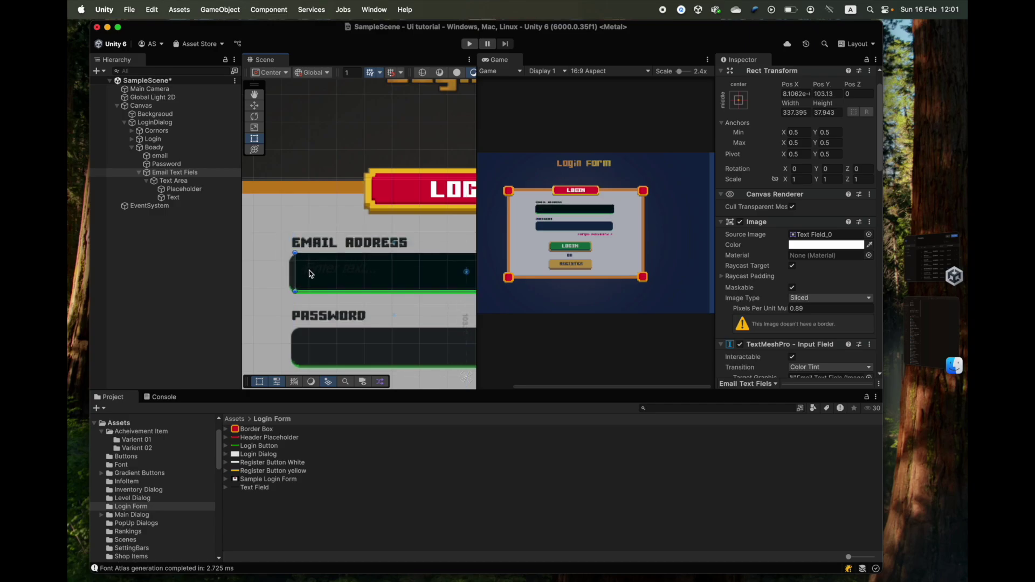
scroll(360, 277, "up", 4)
scroll(360, 277, "up", 4)
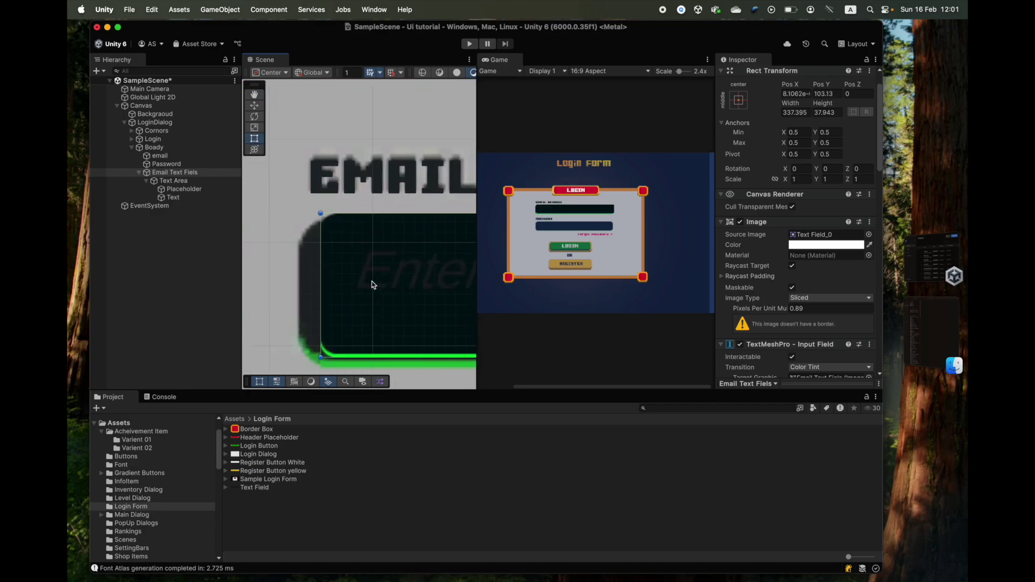
middle_click_drag(375, 297, 376, 232)
left_click_drag(377, 231, 378, 249)
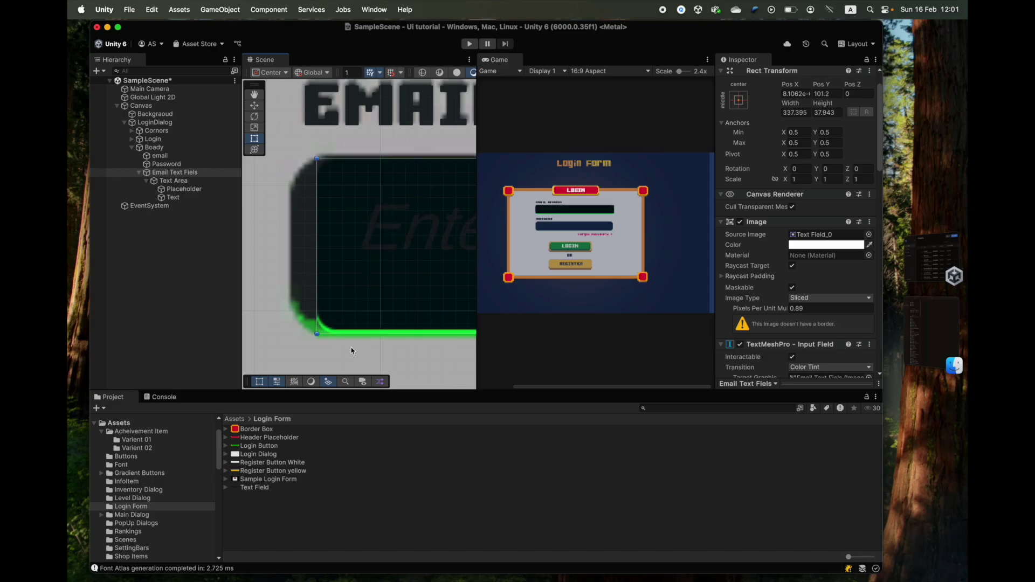
scroll(300, 222, "up", 2)
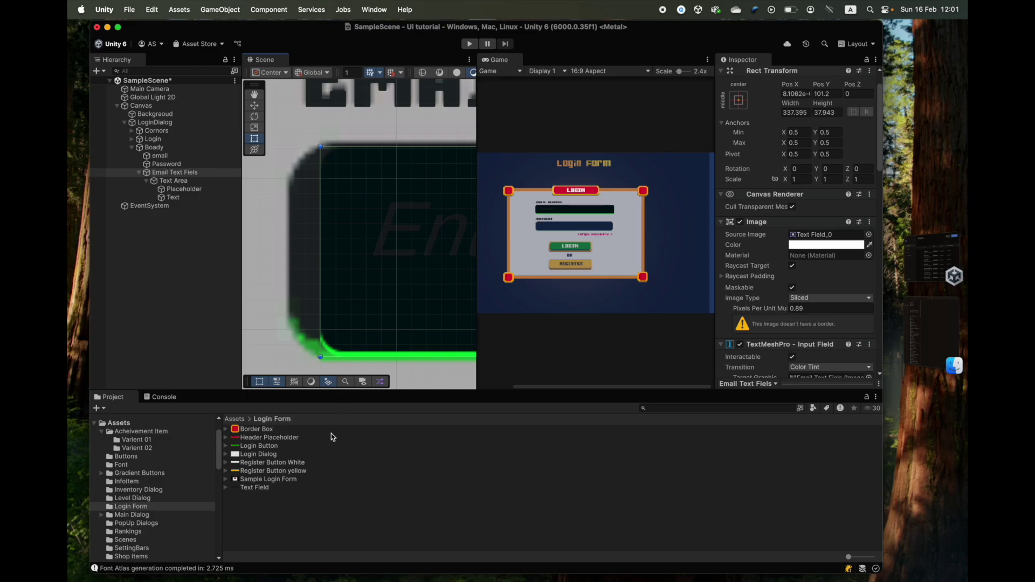
- Inspect the Text Field sprite and Text Area, keeping the email field's image type Sliced
left_click(264, 488)
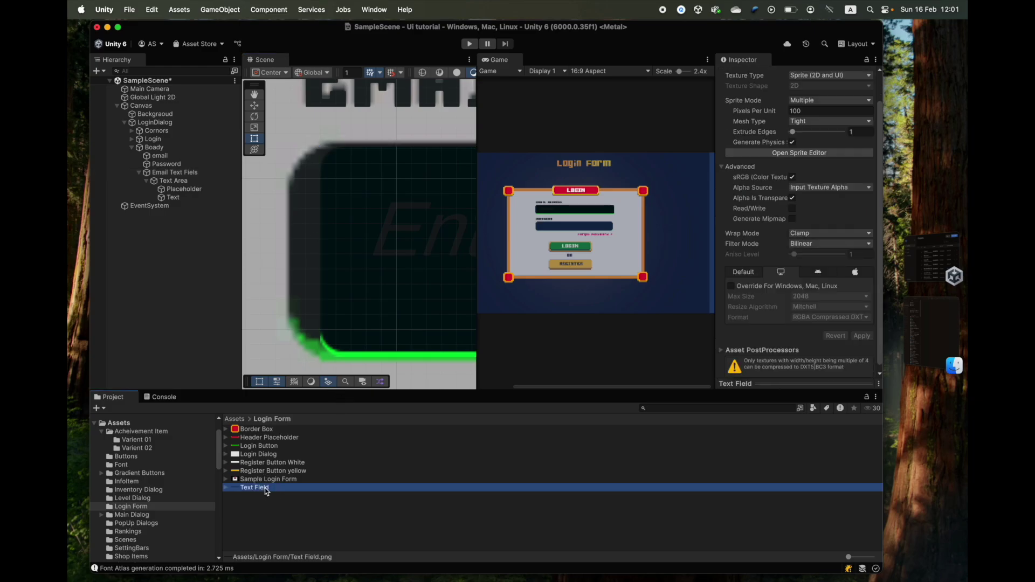
left_click(181, 182)
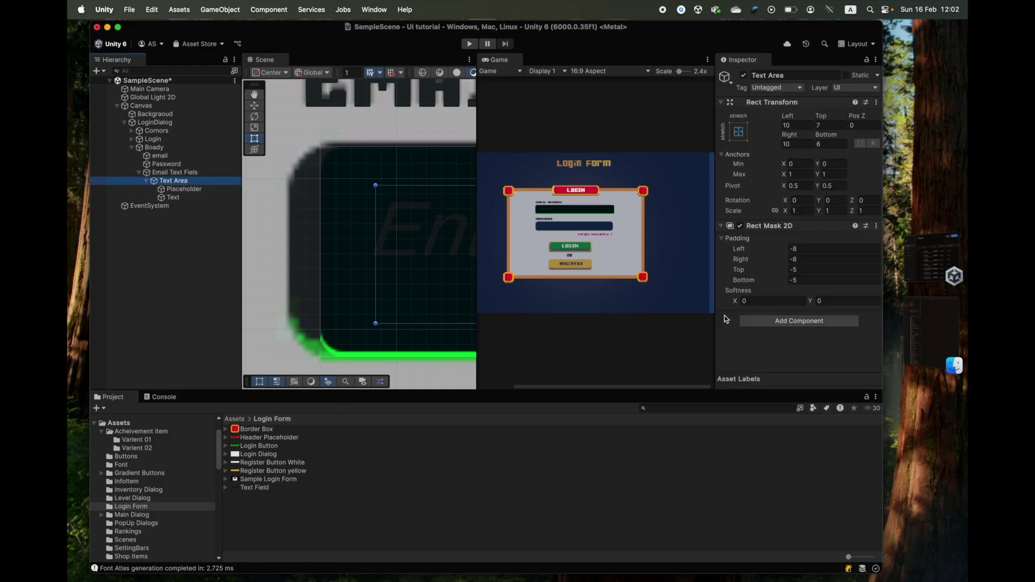
left_click(174, 172)
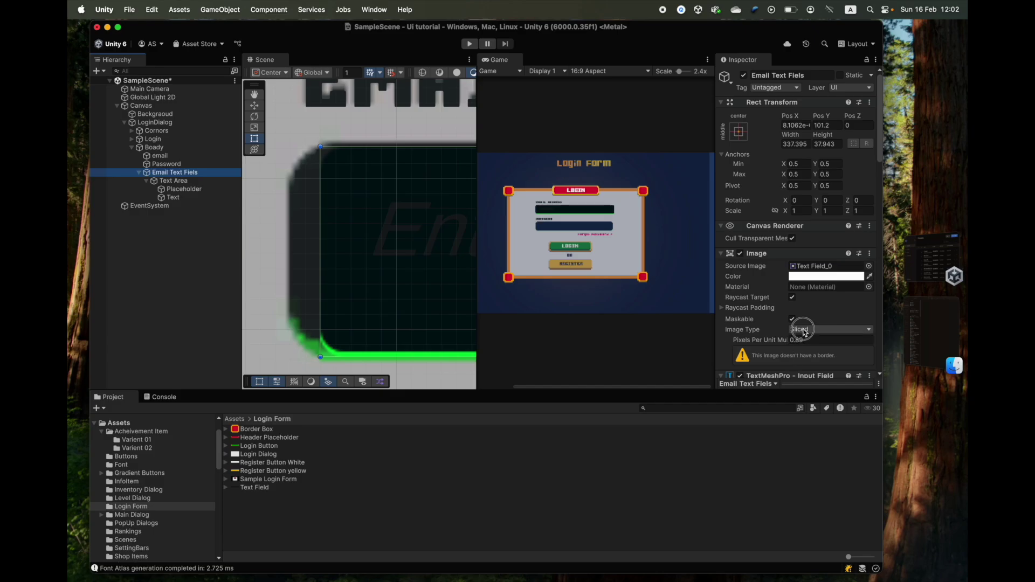
left_click(803, 330)
left_click(811, 336)
- Compare the Sample Login Form and Text Field sprites, then open Text Field in the Sprite Editor
left_click(269, 478)
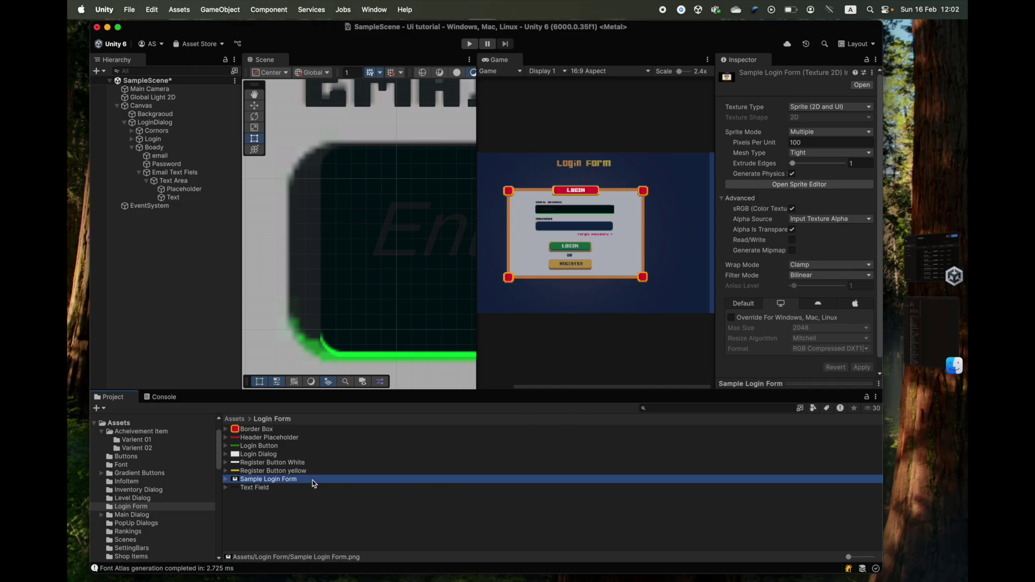
left_click(264, 488)
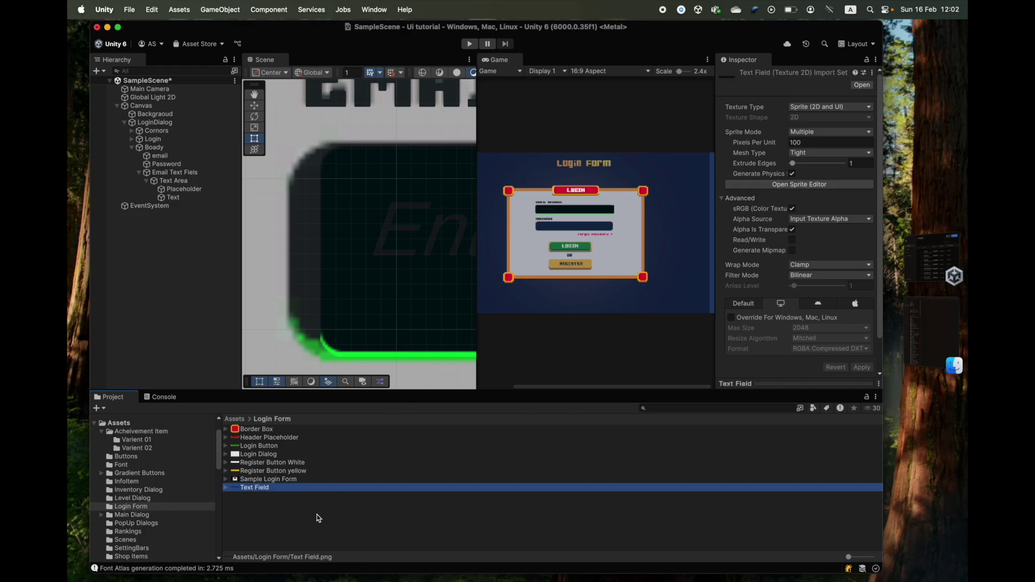
left_click(261, 479)
left_click(254, 488)
left_click(782, 185)
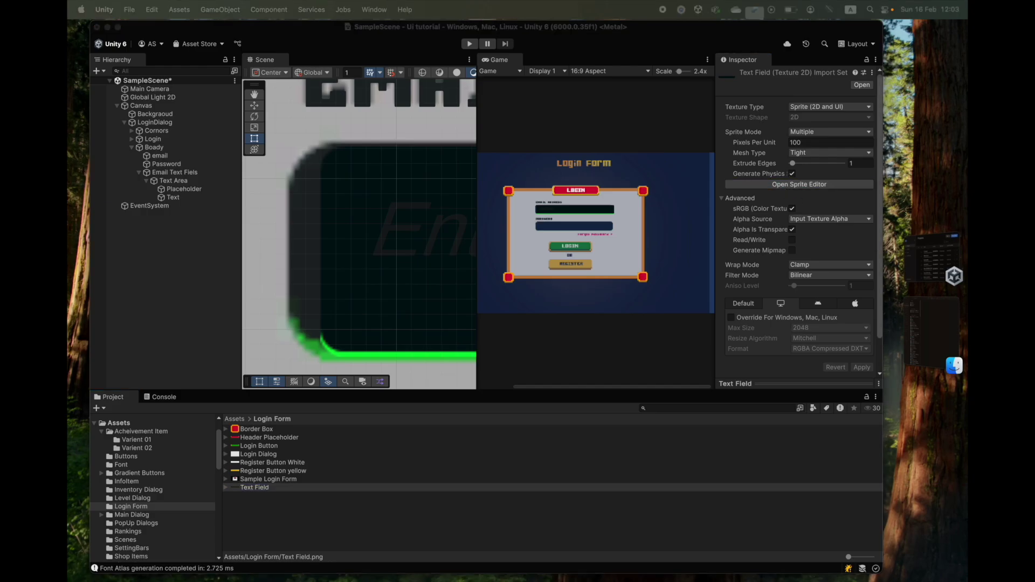
- Move the Sprite Editor window aside and set the Text Field sprite's left border to 8
left_click_drag(670, 69, 452, 45)
left_click_drag(497, 36, 500, 35)
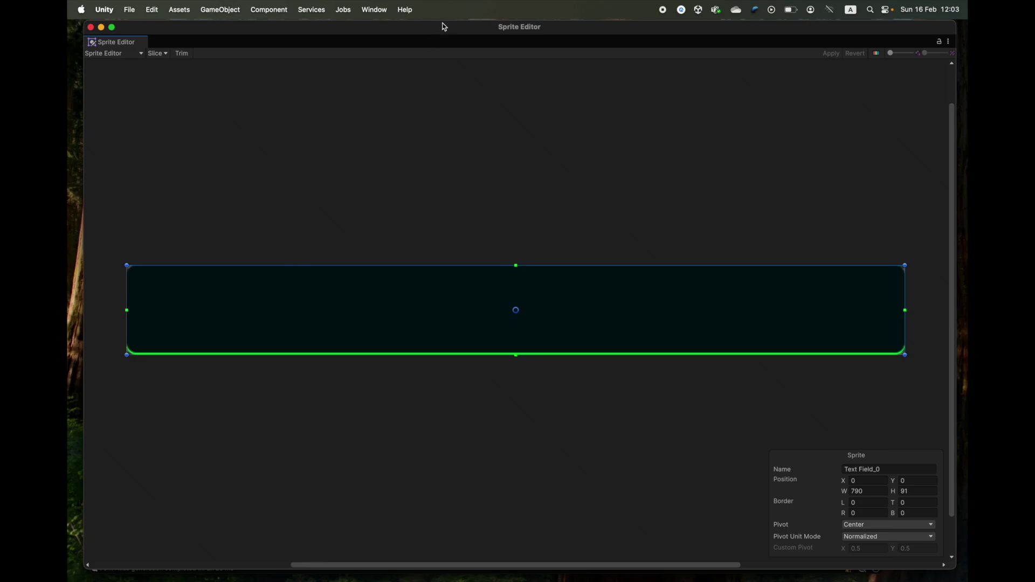
left_click_drag(443, 21, 479, 244)
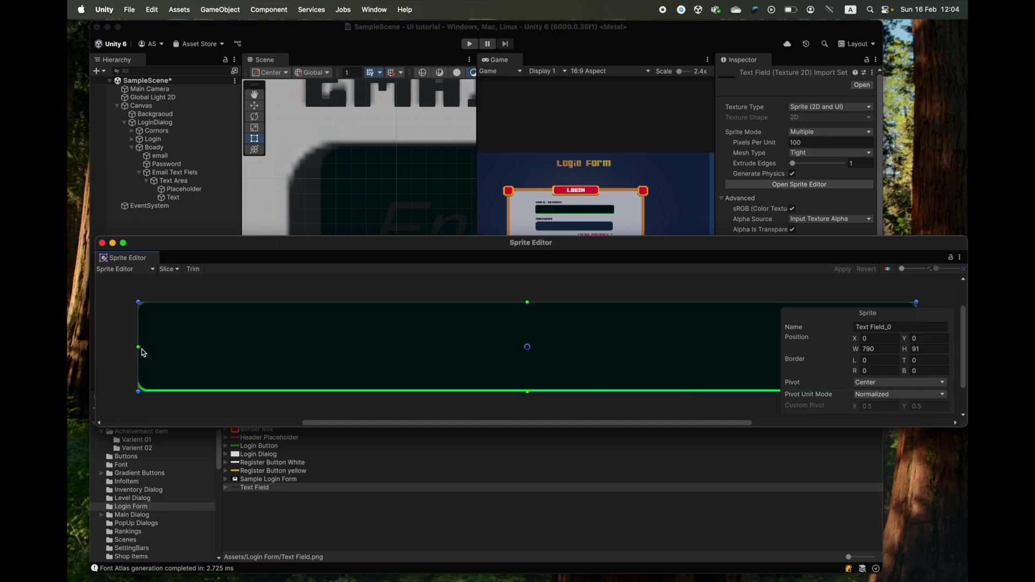
left_click_drag(139, 348, 145, 348)
scroll(135, 331, "up", 5)
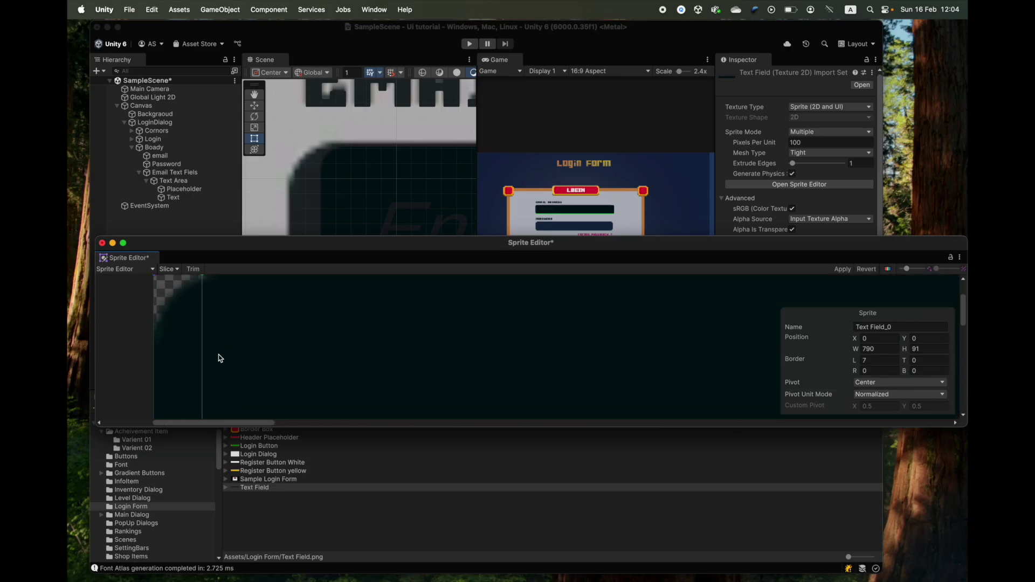
middle_click_drag(212, 346, 242, 308)
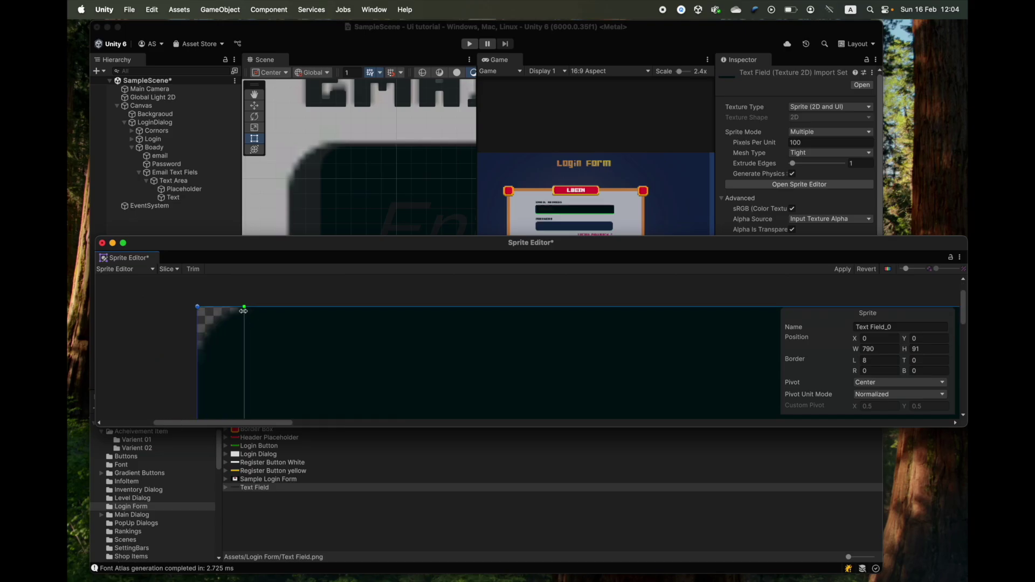
left_click_drag(242, 308, 245, 351)
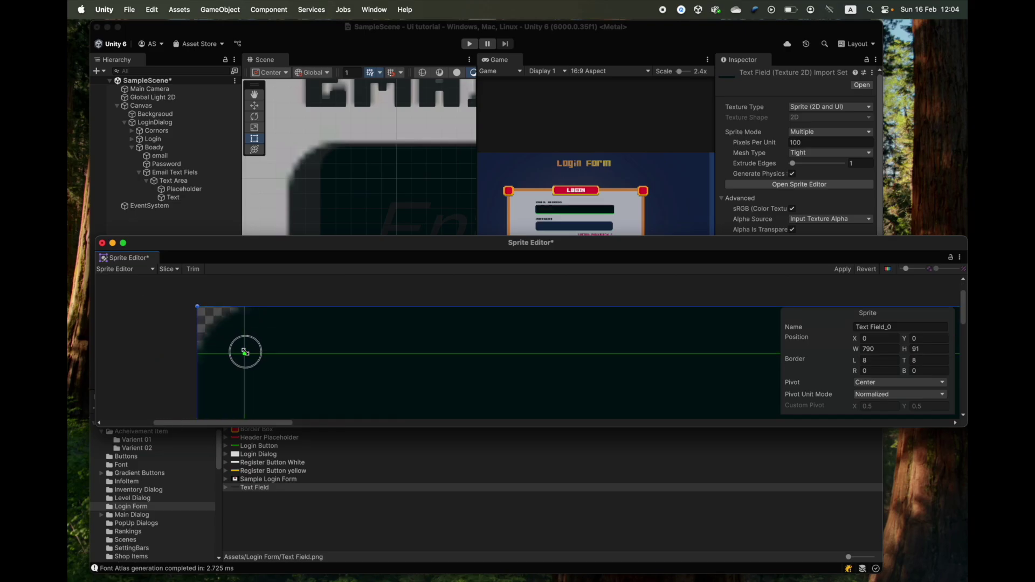
scroll(312, 350, "up", 5)
scroll(308, 361, "down", 3)
scroll(559, 348, "down", 3)
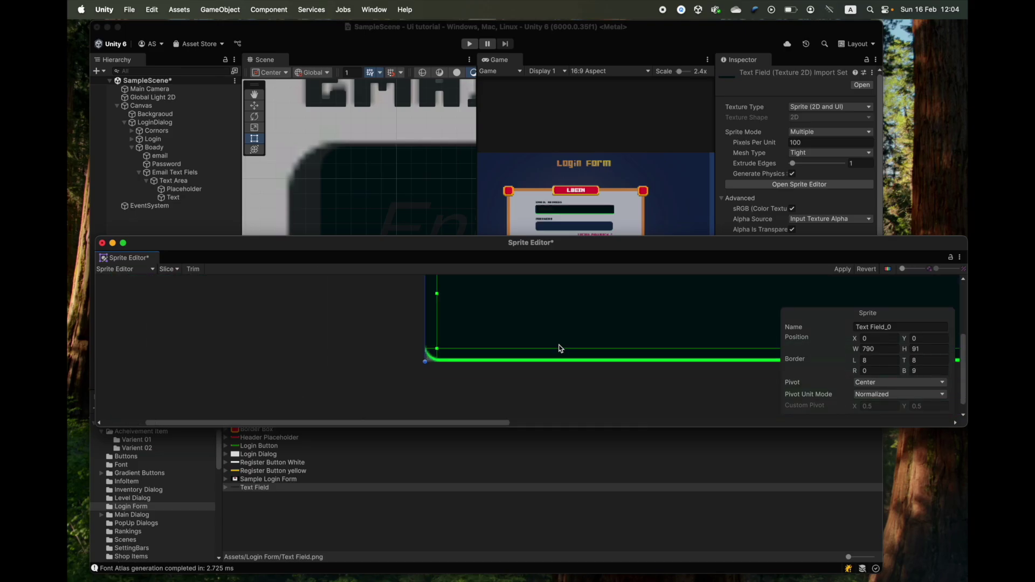
scroll(551, 372, "up", 3)
- Set the top, right and bottom borders to 8, 8 and 9, and apply
left_click_drag(557, 416, 535, 393)
scroll(533, 377, "down", 3)
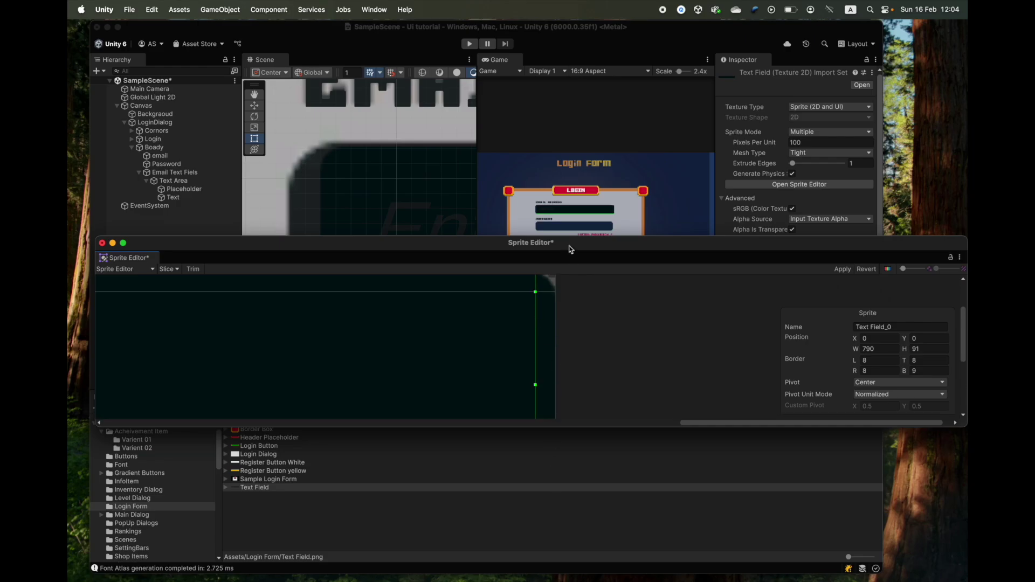
scroll(539, 345, "left", 5)
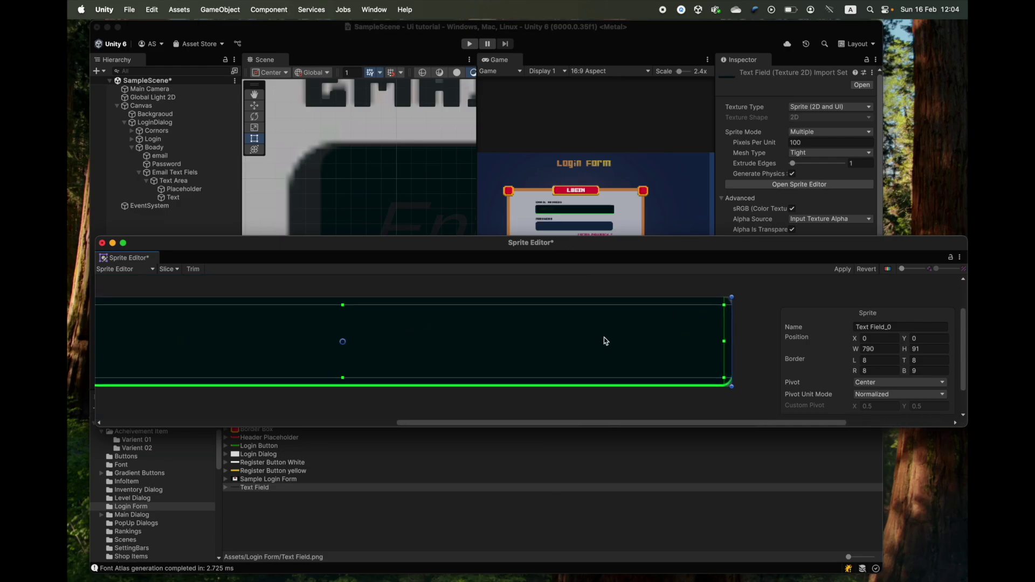
scroll(377, 340, "left", 5)
scroll(399, 337, "up", 1)
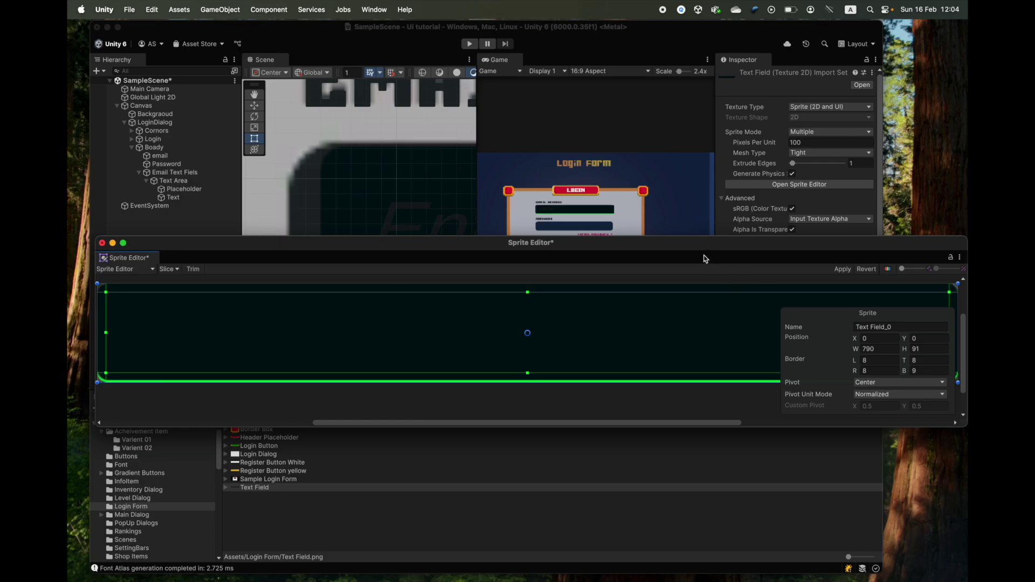
left_click_drag(705, 259, 648, 369)
left_click(788, 381)
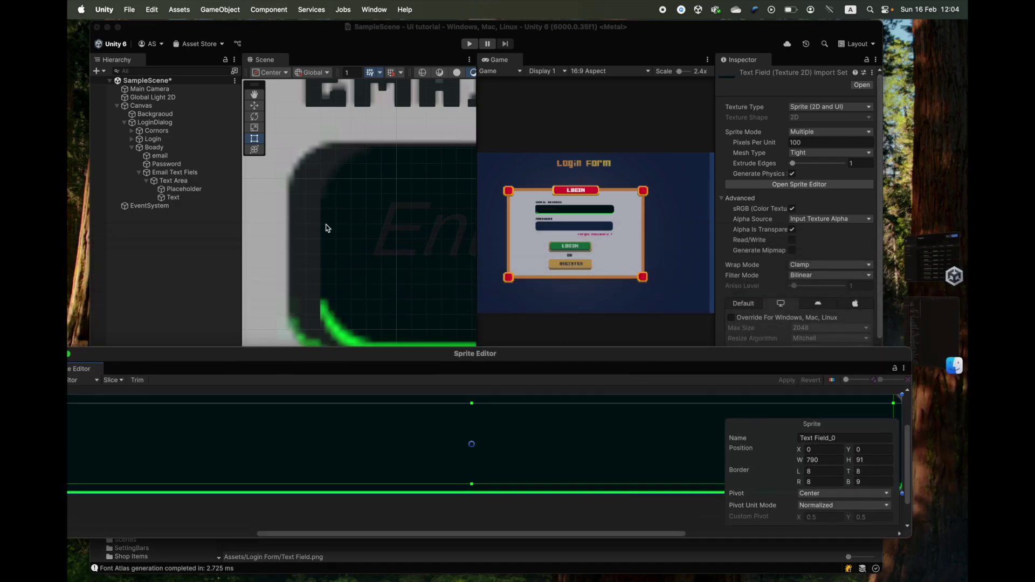
- Close the Sprite Editor and set Email Text Fiels' Pixels Per Unit Multiplier to 1
left_click_drag(362, 384, 280, 199)
left_click(221, 181)
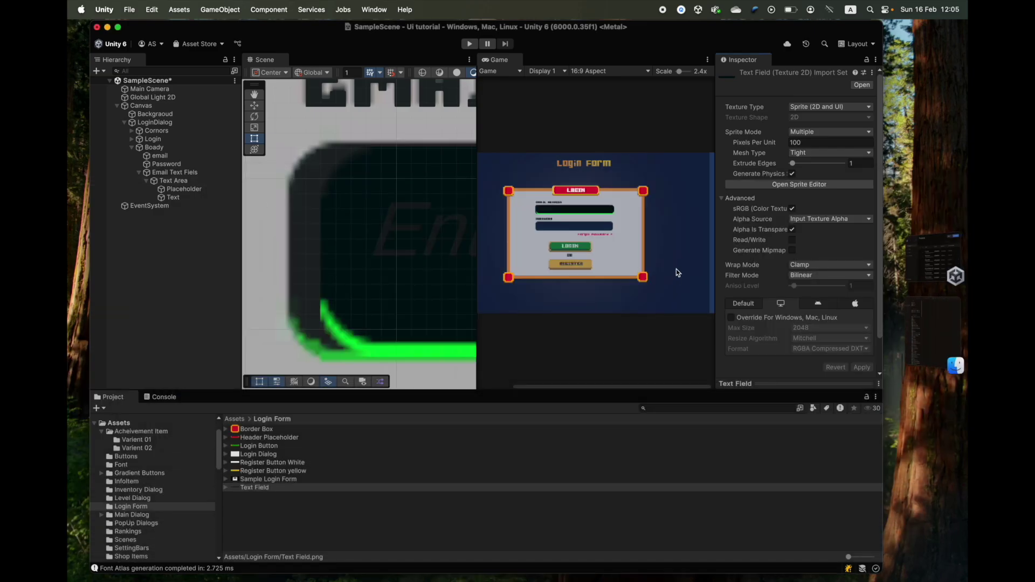
scroll(770, 259, "down", 2)
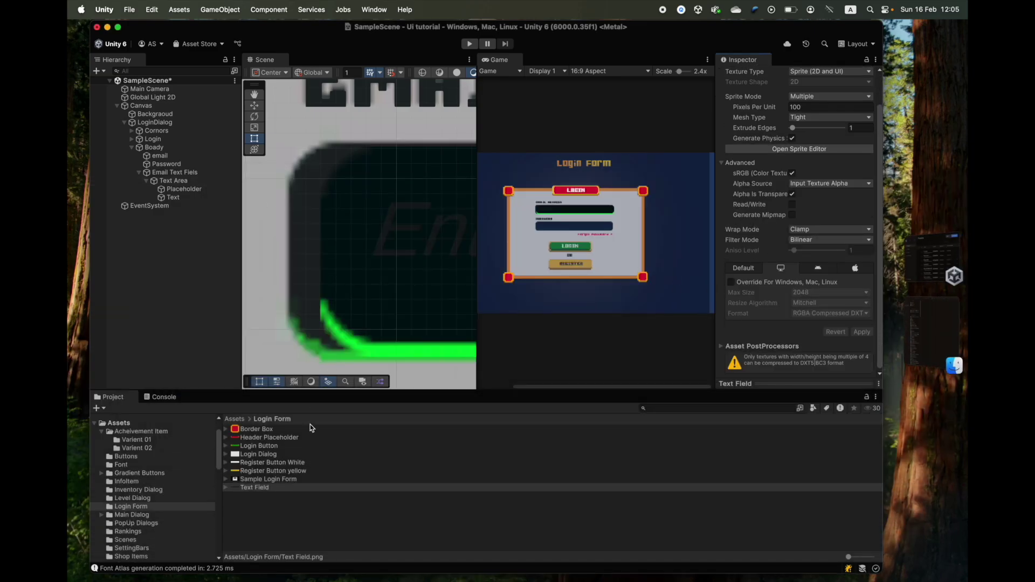
left_click(165, 173)
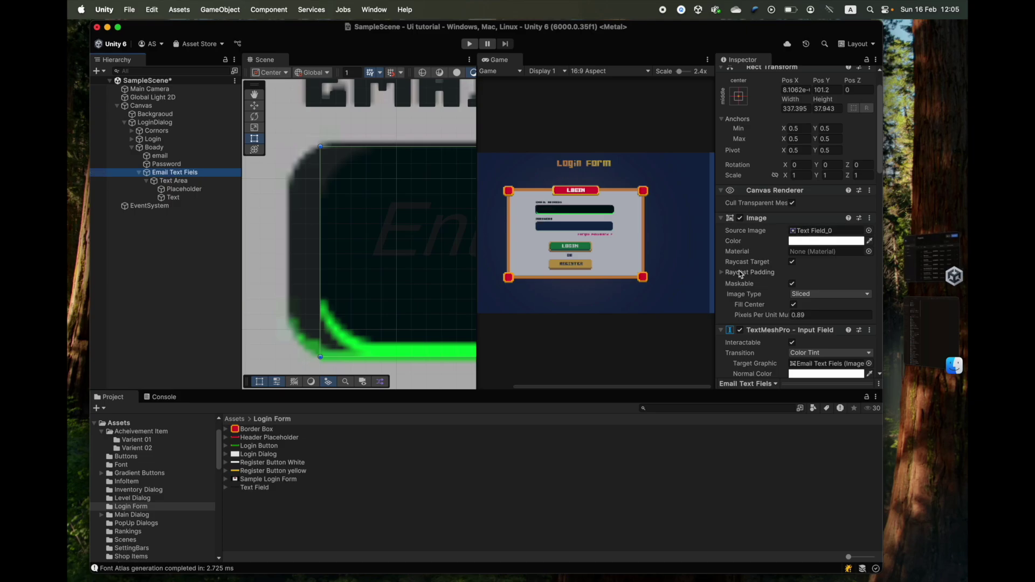
scroll(742, 273, "down", 6)
left_click_drag(785, 182, 898, 242)
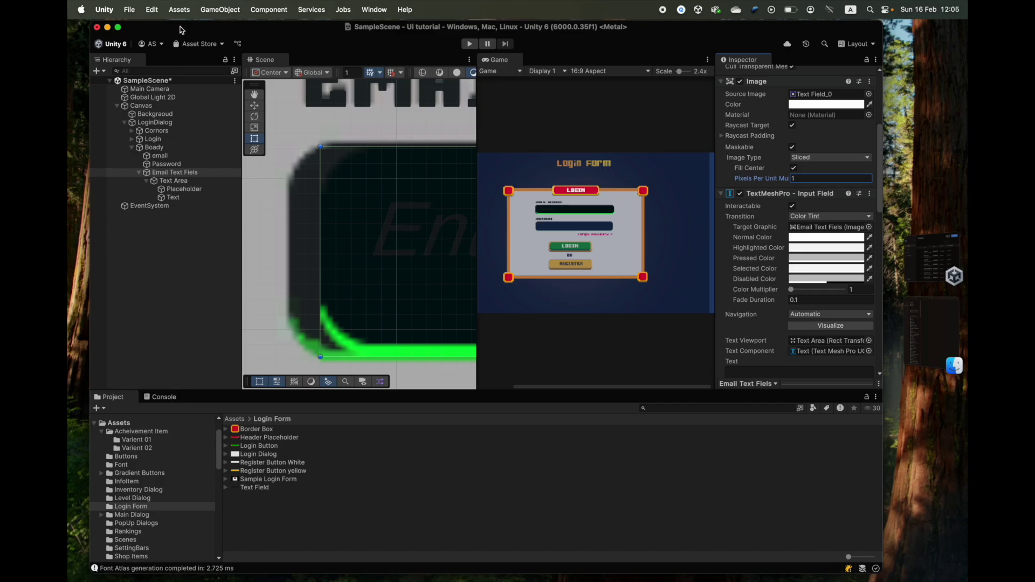
scroll(386, 266, "down", 3)
left_click_drag(377, 248, 353, 247)
scroll(346, 243, "down", 3)
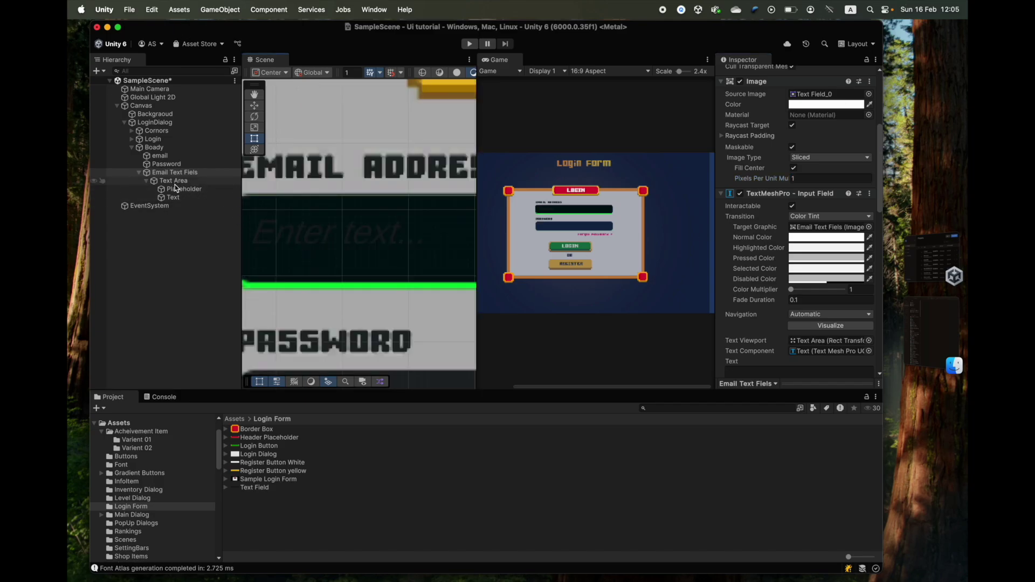
- Check the Placeholder and input Text colours inside the email field's Text Area
left_click(177, 182)
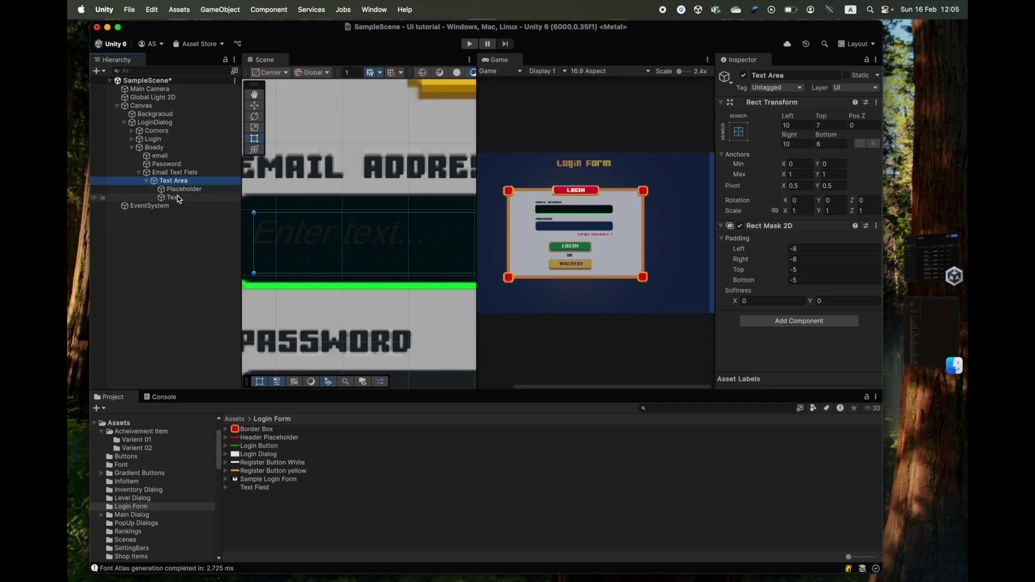
left_click(175, 198)
left_click(179, 190)
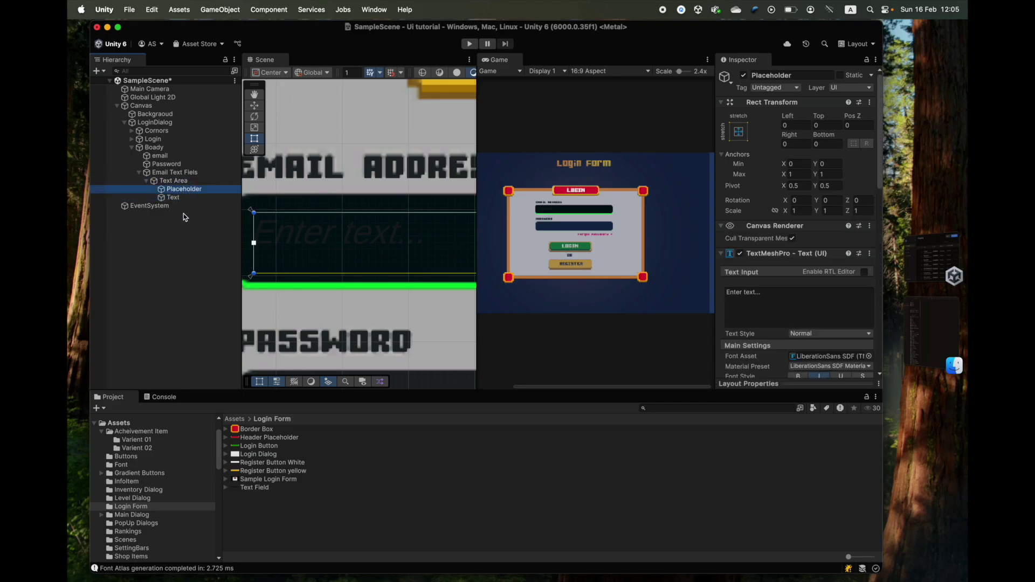
left_click(825, 267)
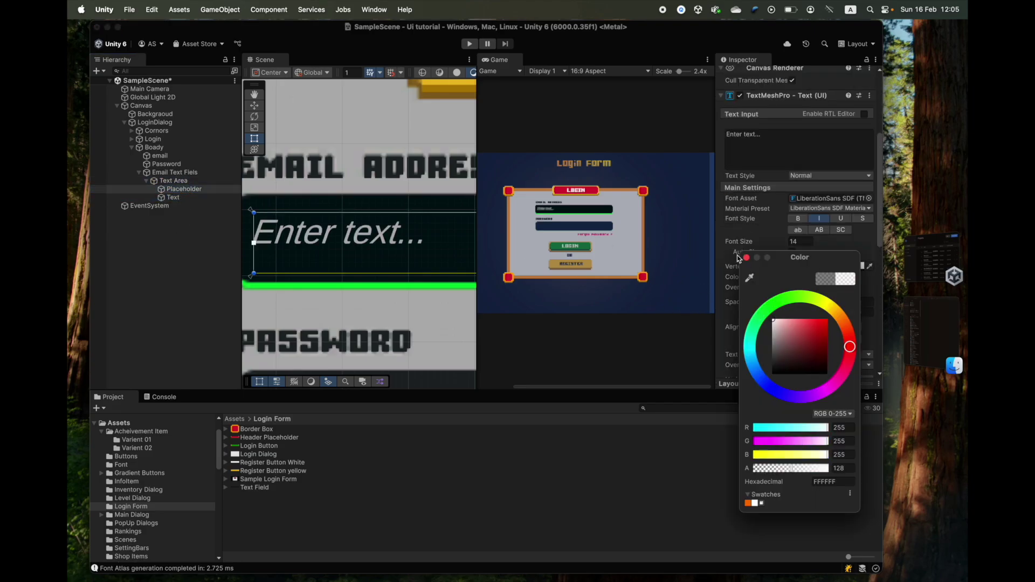
left_click(173, 197)
left_click(824, 267)
left_click(747, 260)
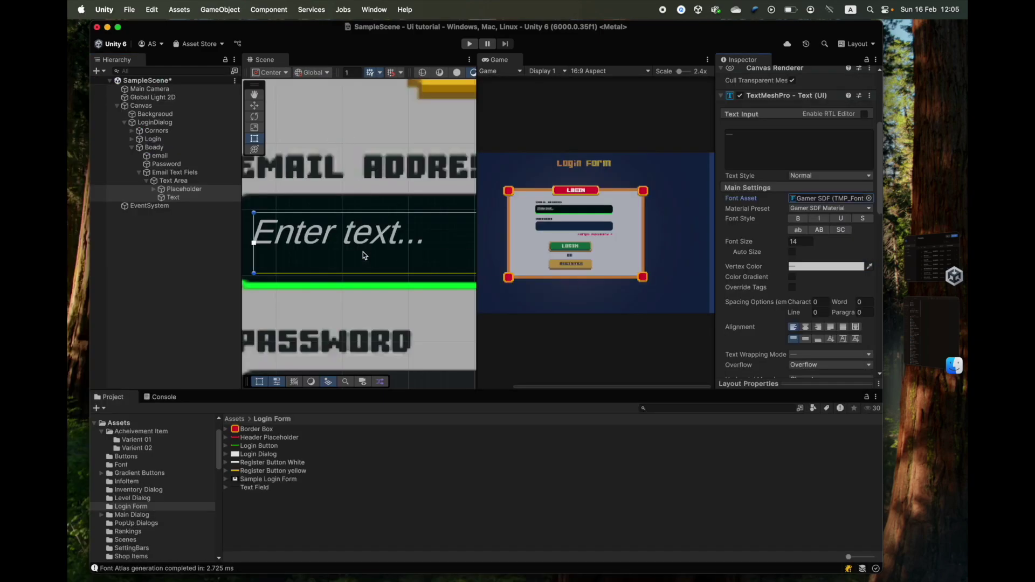
- Frame the email field in the Scene view and select LoginDialog
left_click(178, 172)
key("f")
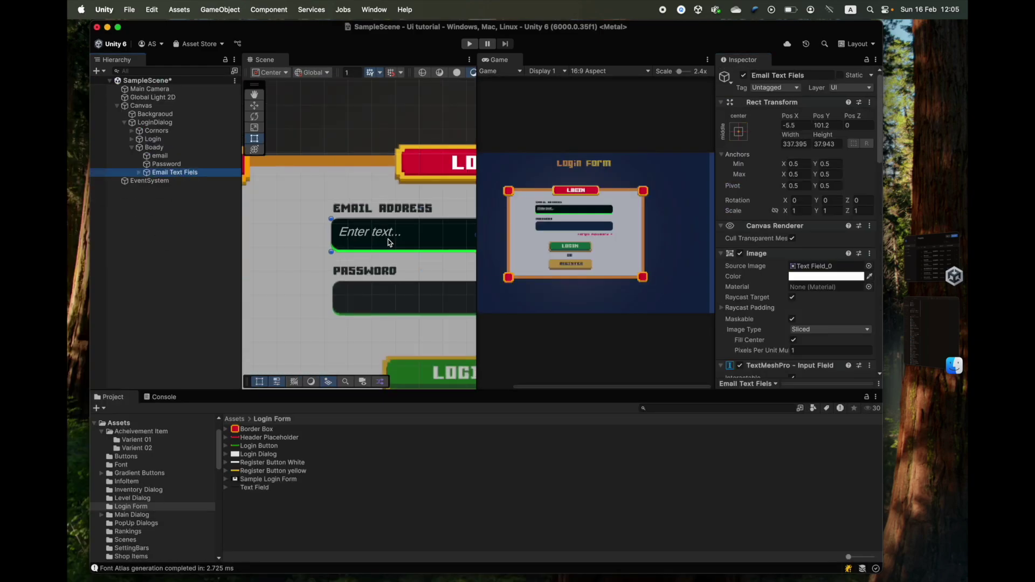
key("Left")
left_click(155, 123)
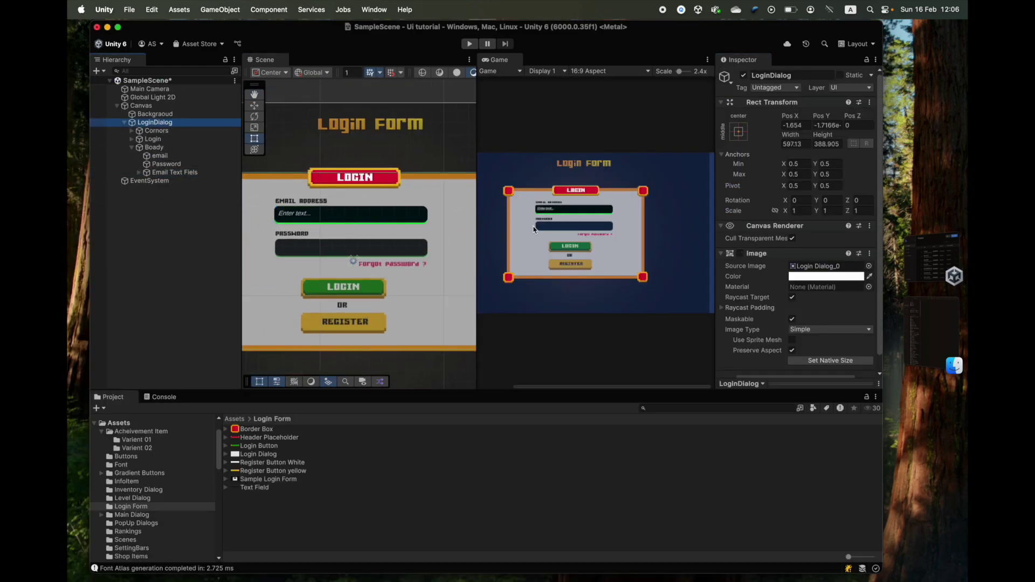
- Scrub the email field's Placeholder and Text font size to 30, then play the scene
left_click(739, 253)
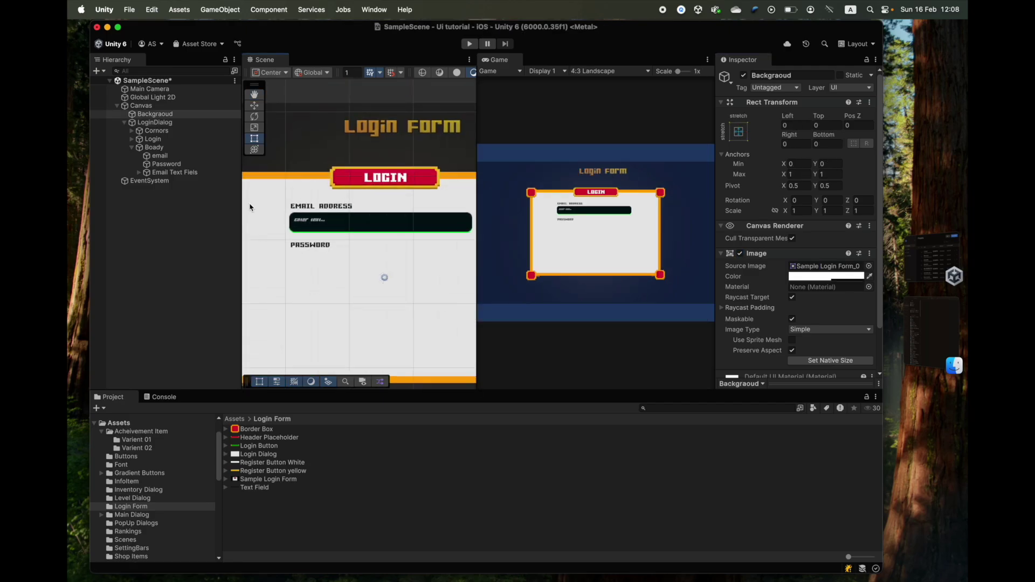
scroll(314, 259, "up", 3)
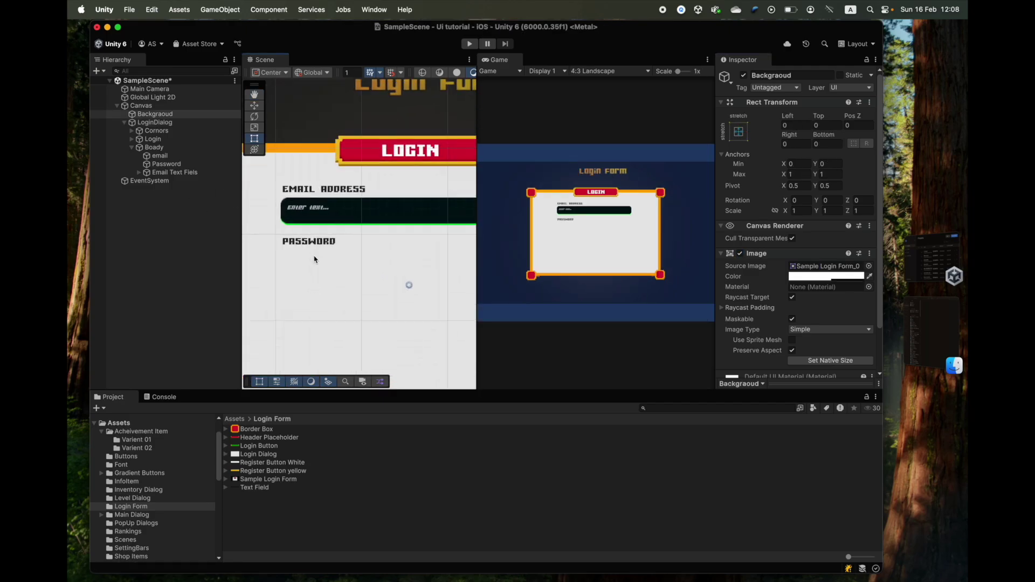
scroll(314, 259, "up", 5)
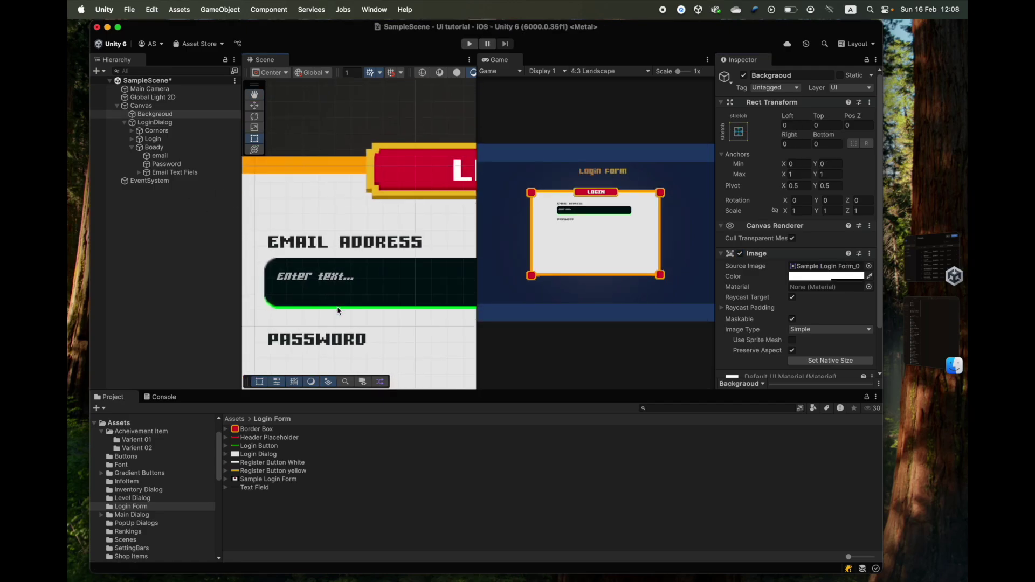
left_click(157, 156)
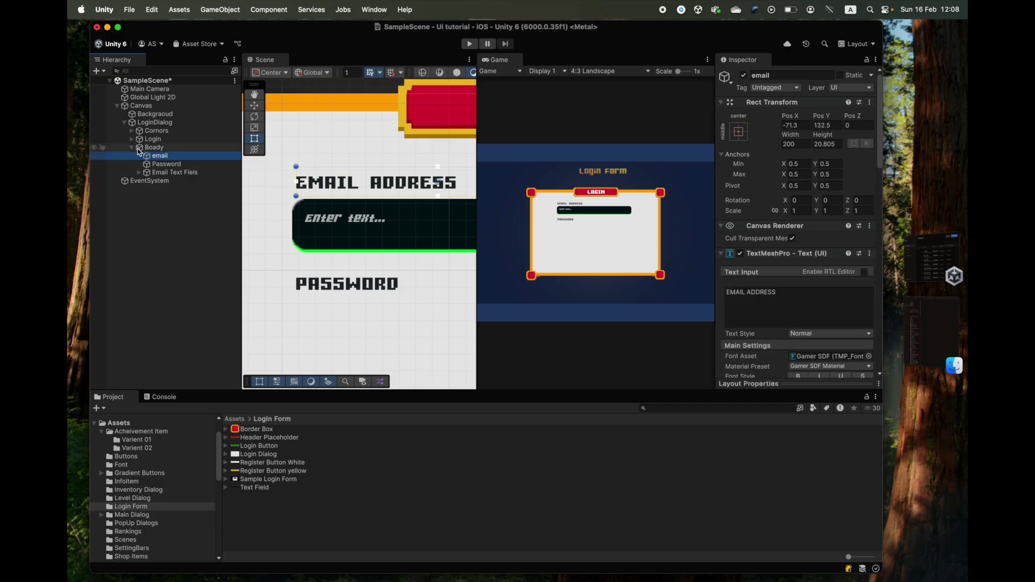
left_click(139, 172, "alt")
left_click(184, 190)
left_click(173, 197, "shift")
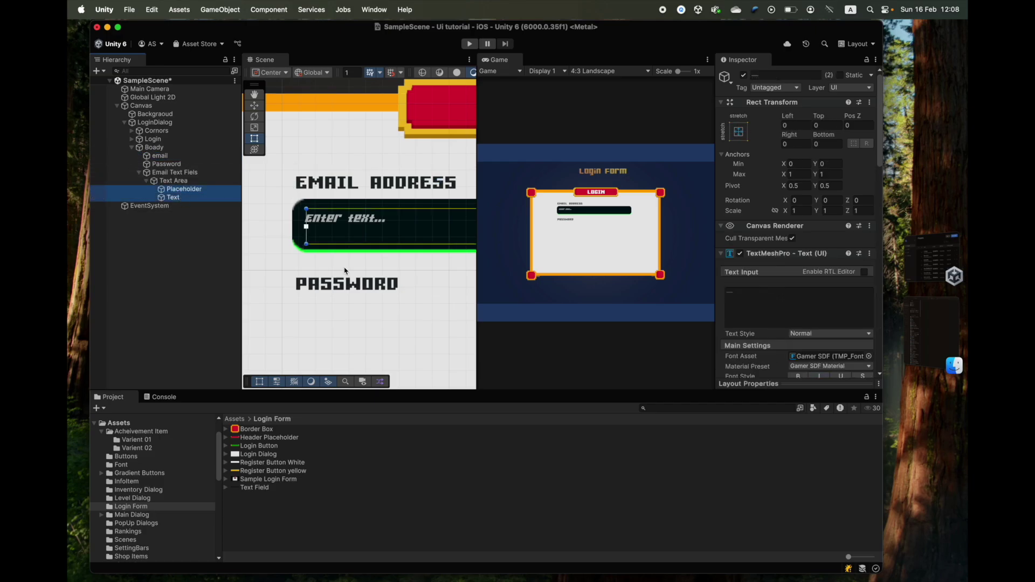
scroll(755, 264, "down", 3)
left_click_drag(739, 269, 967, 259)
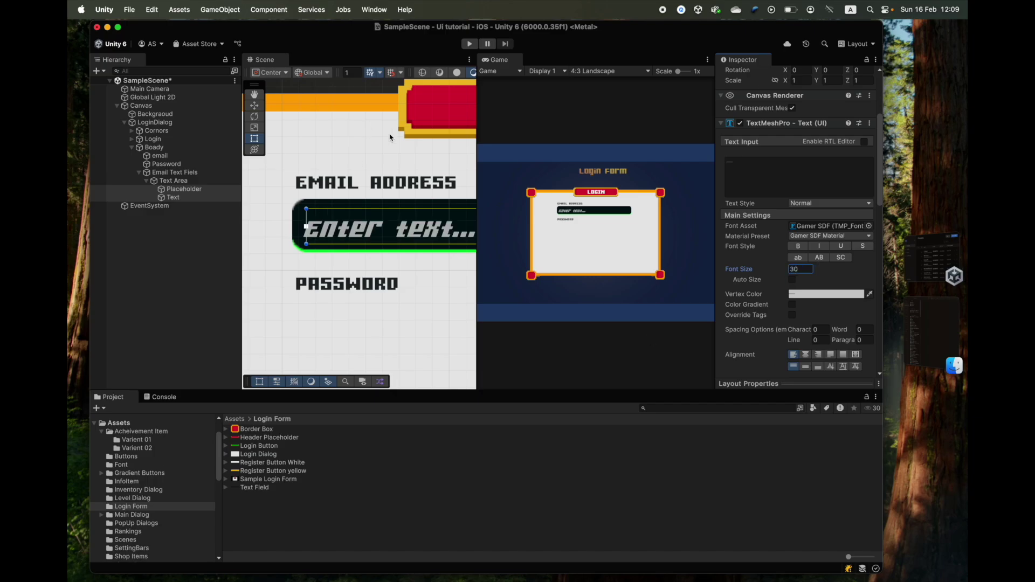
left_click(154, 147)
left_click(470, 44)
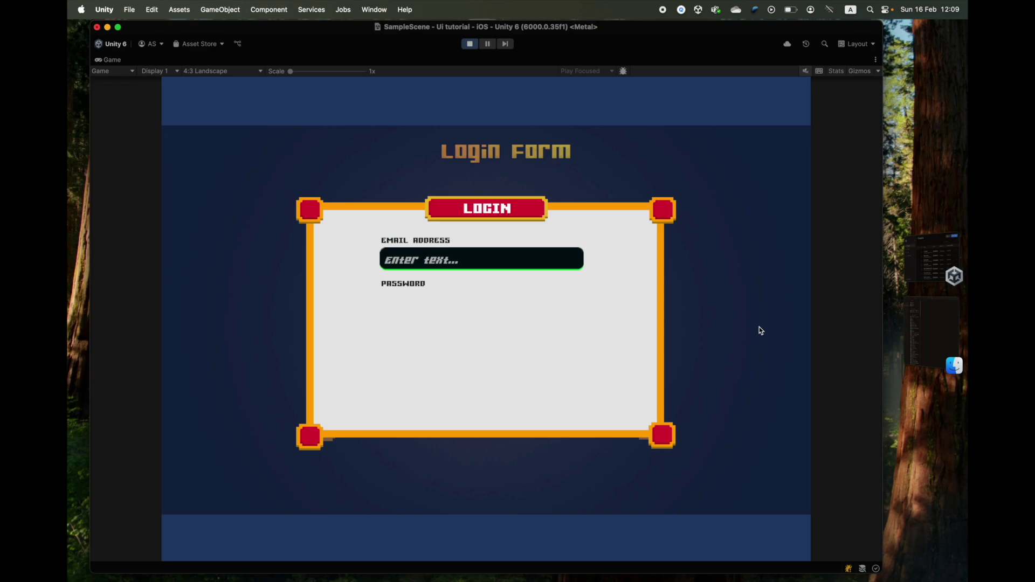
- Type 'en' into the email field during Play mode, then stop playing
type("enakakdudbfkag")
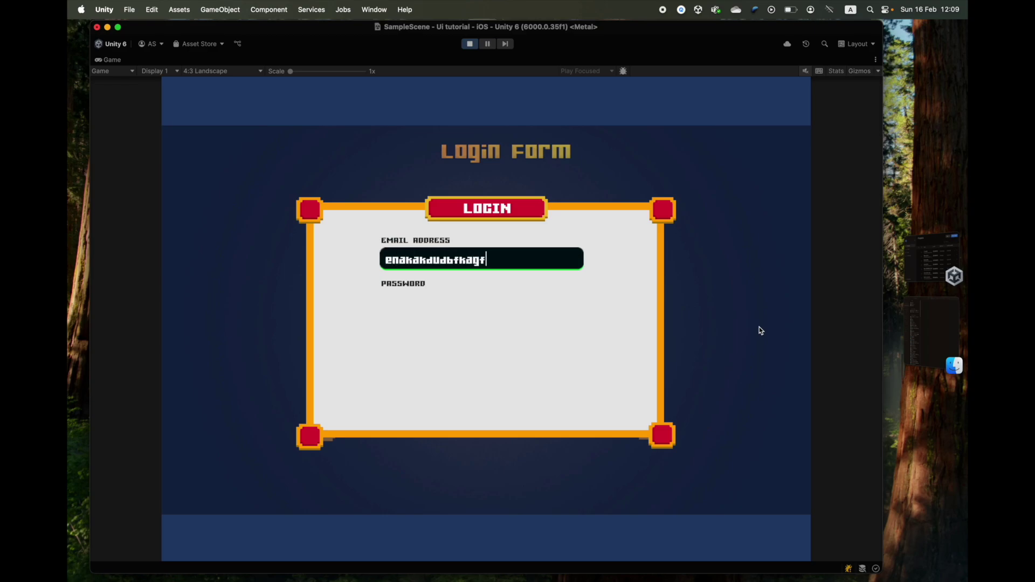
left_click(470, 44)
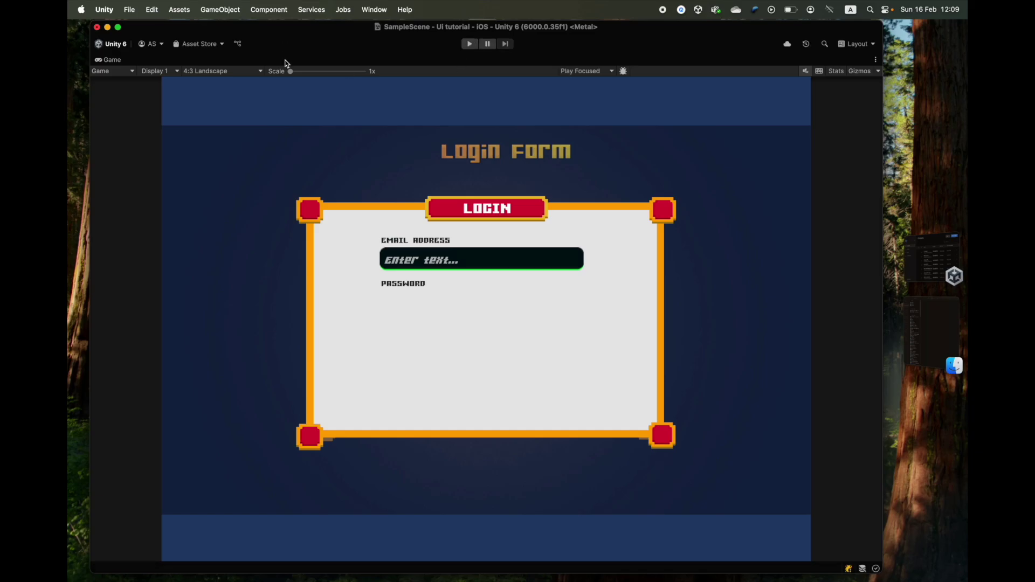
- Duplicate Email Text Fiels and rename the copy 'Passowrd Text Field'
double_click(115, 61)
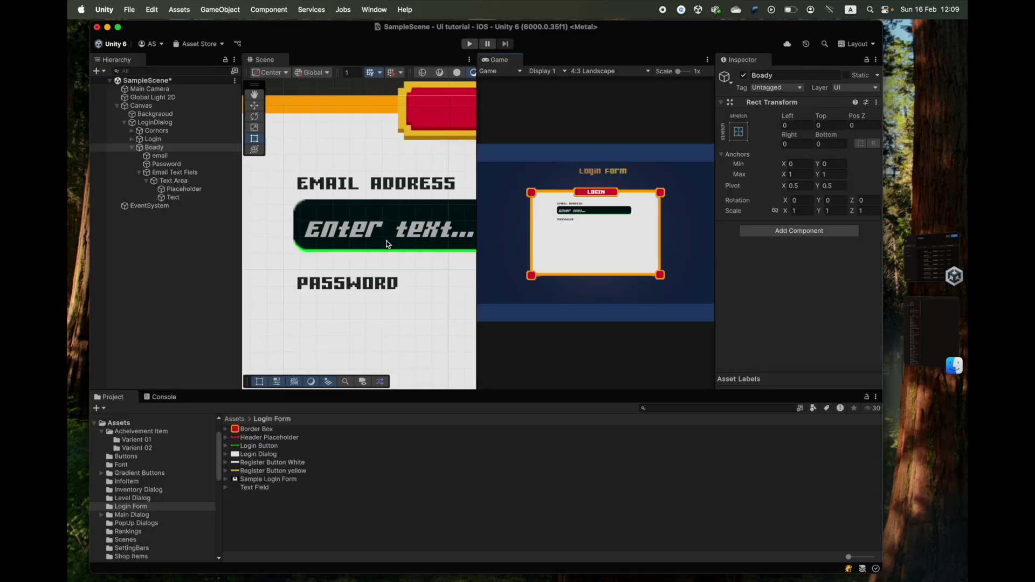
left_click(152, 173)
key("super+d")
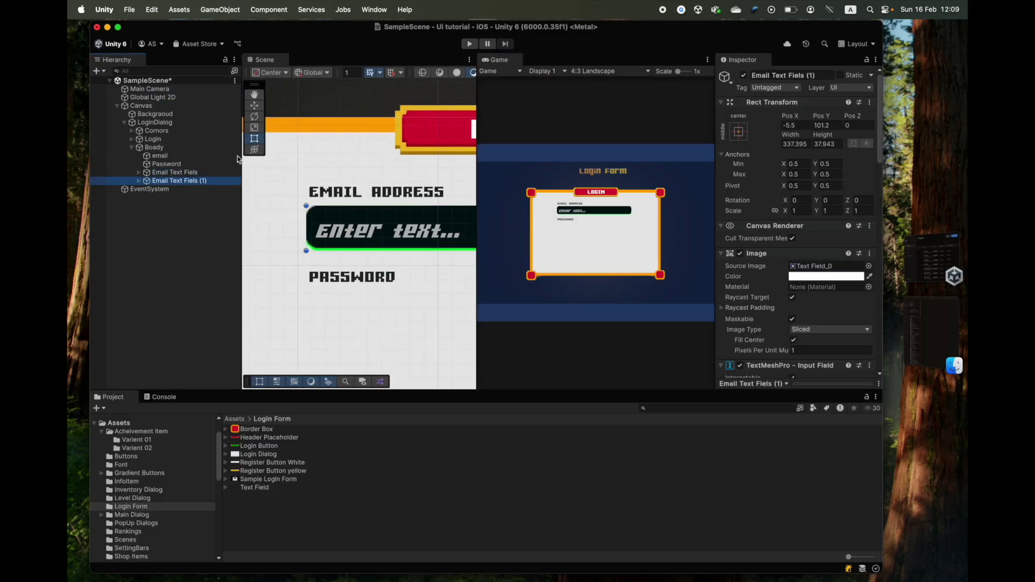
double_click(154, 123)
left_click(178, 181)
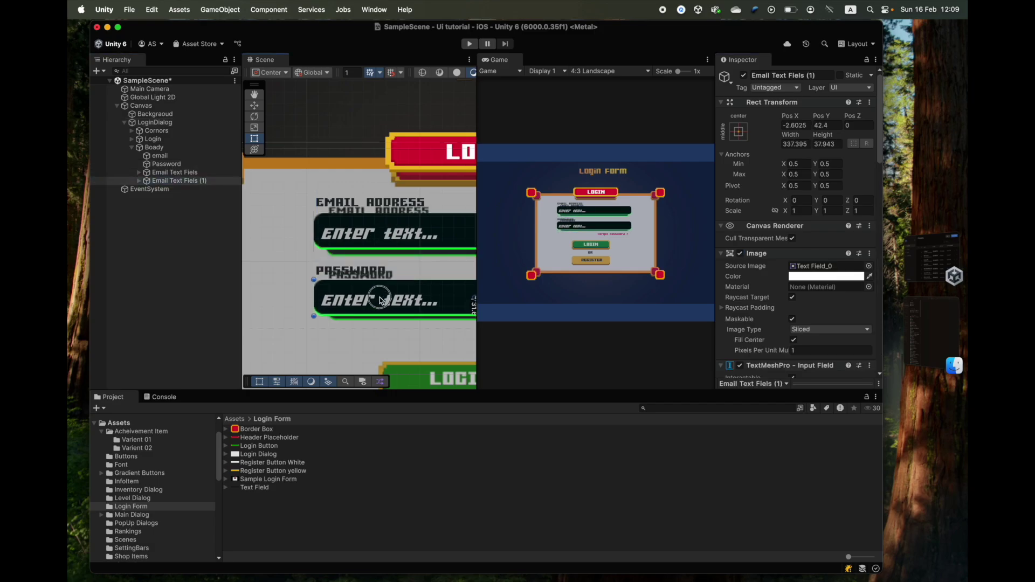
double_click(178, 181)
key("Return")
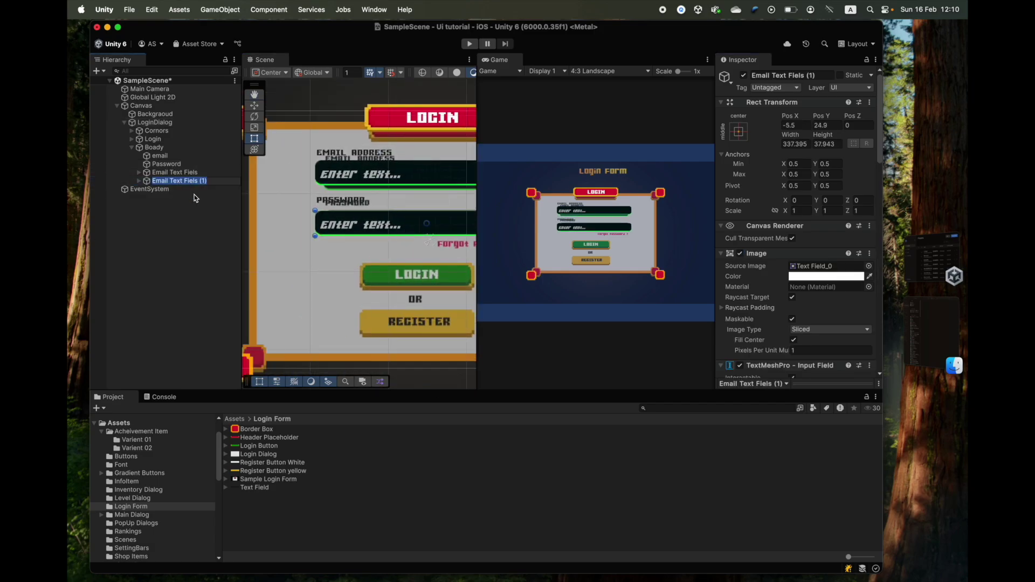
type("Passowrd Text Field")
key("Return")
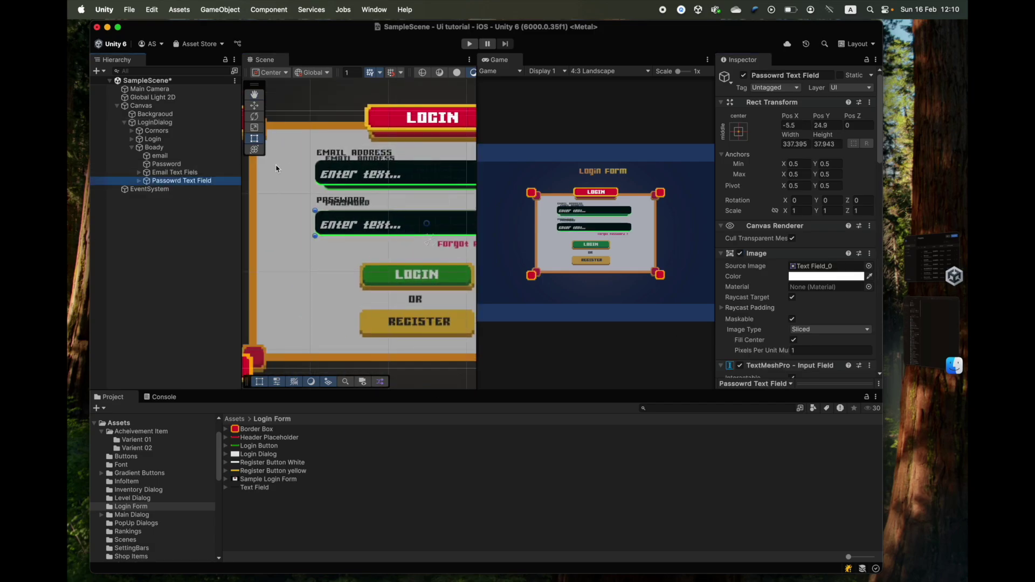
- Reorder Passowrd Text Field in the Hierarchy and position it below the PASSWORD label
scroll(276, 168, "up", 3)
left_click(291, 272)
scroll(302, 288, "down", 2)
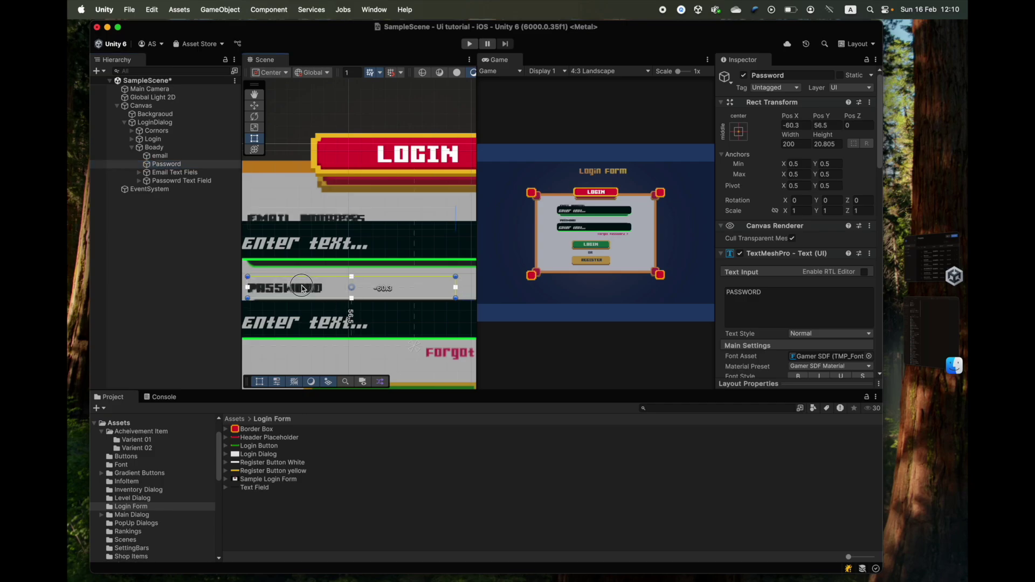
left_click(175, 172)
left_click_drag(175, 172, 178, 160)
left_click_drag(319, 238, 310, 217)
scroll(333, 246, "down", 3)
left_click(181, 181)
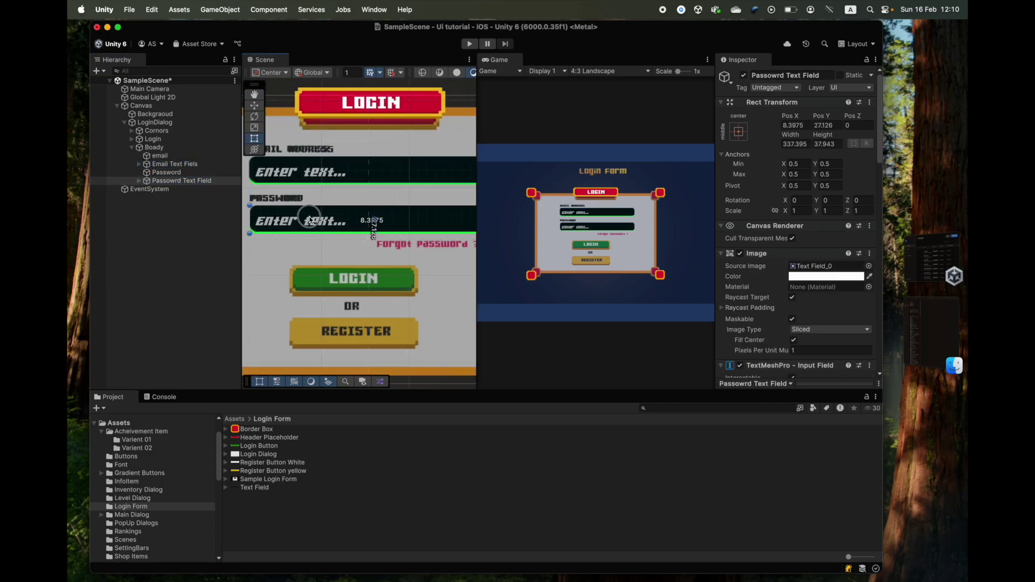
scroll(309, 219, "down", 3)
left_click(273, 299)
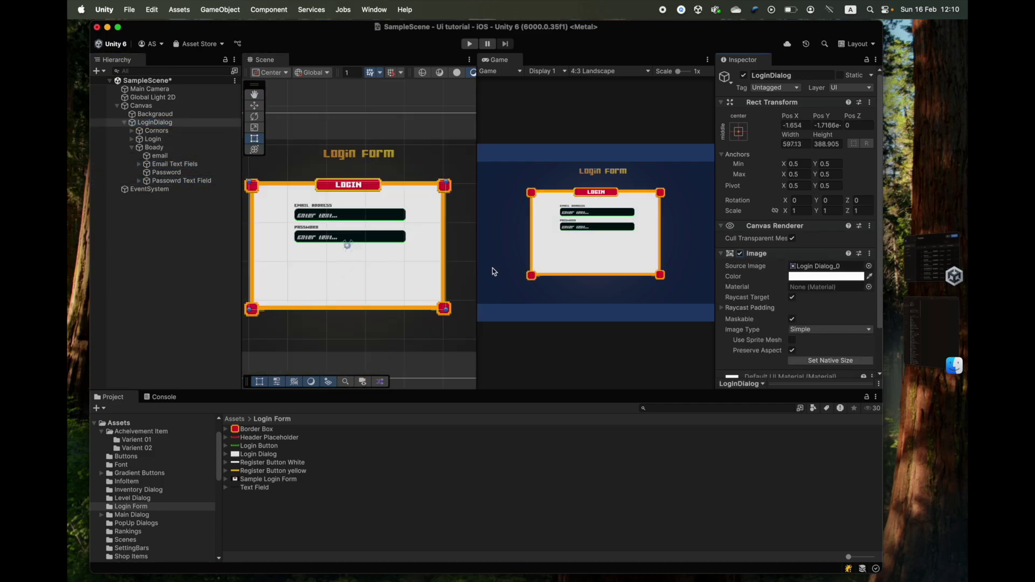
scroll(383, 255, "up", 2)
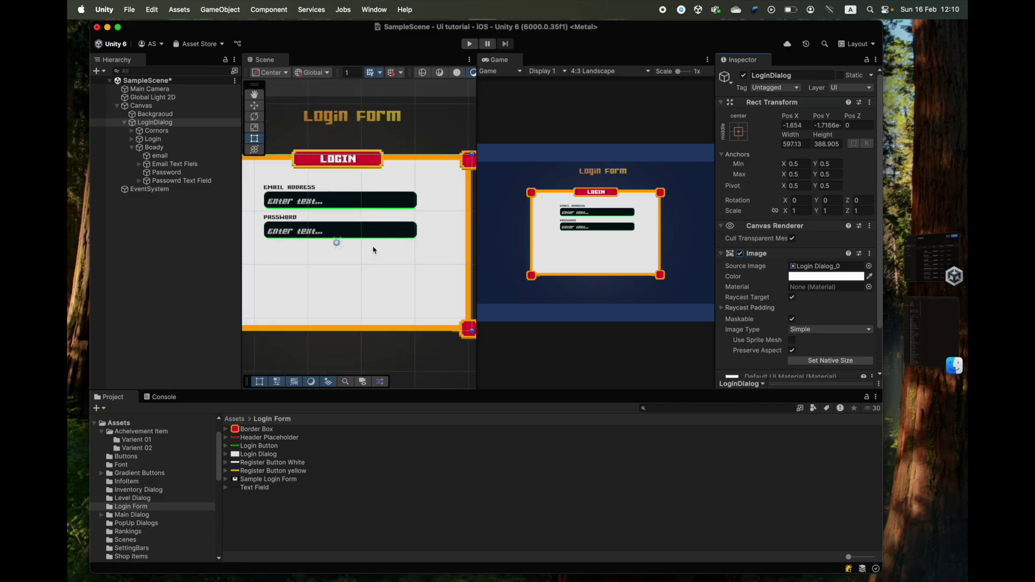
scroll(340, 234, "down", 3)
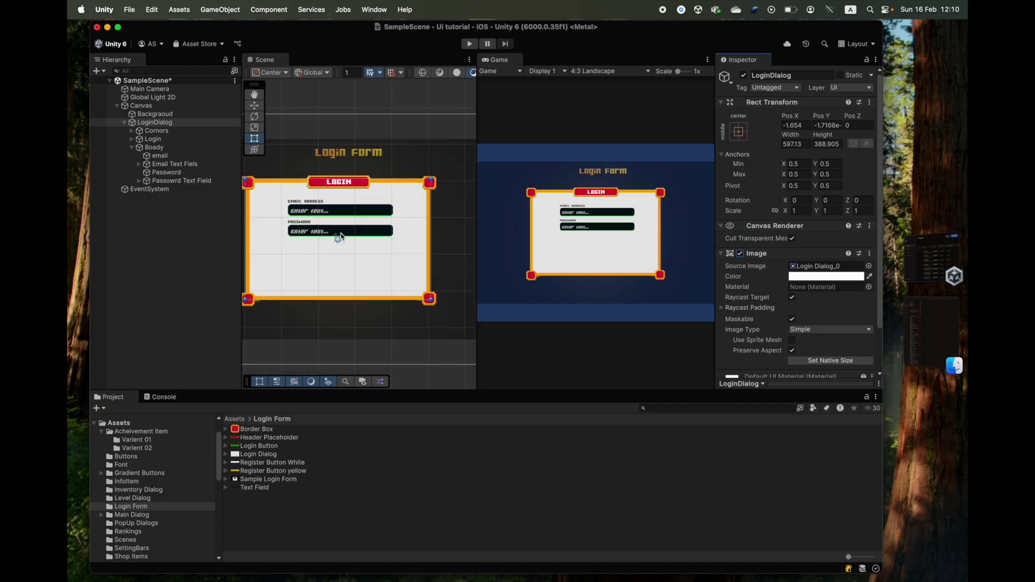
middle_click_drag(336, 243, 365, 224)
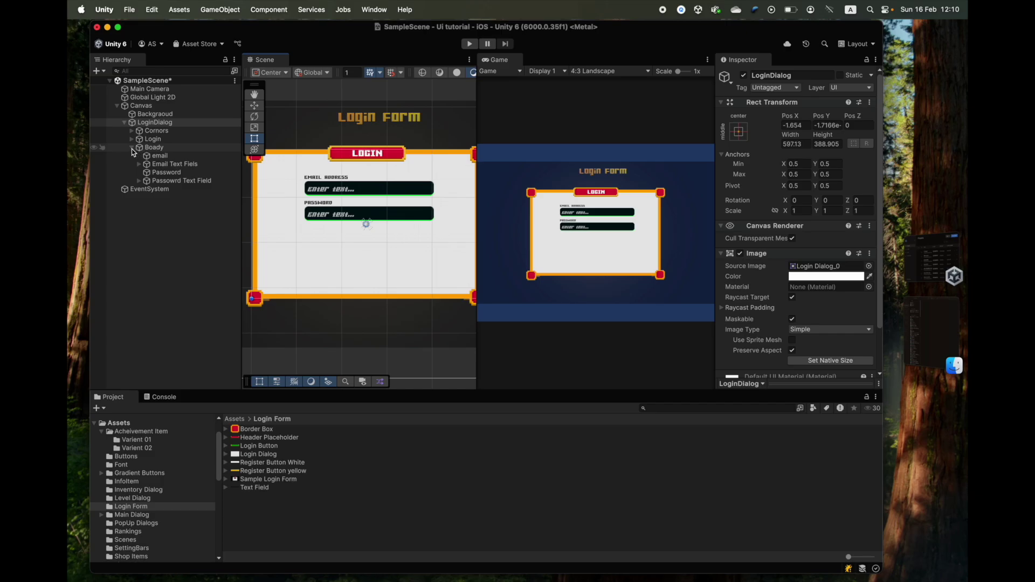
- Add a Button - TextMeshPro under Boady and move it below the password field
right_click(150, 151)
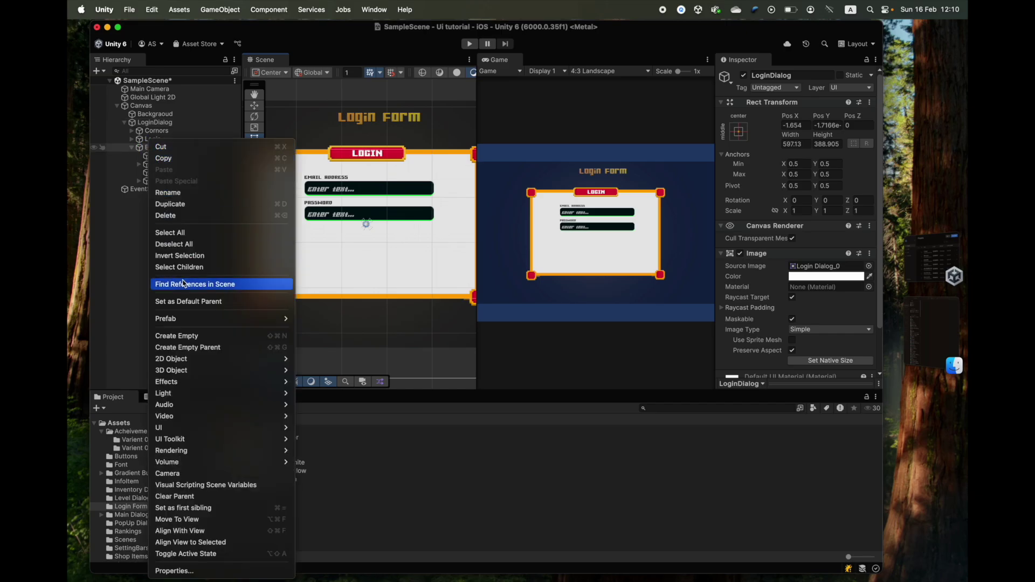
mouse_move(178, 431)
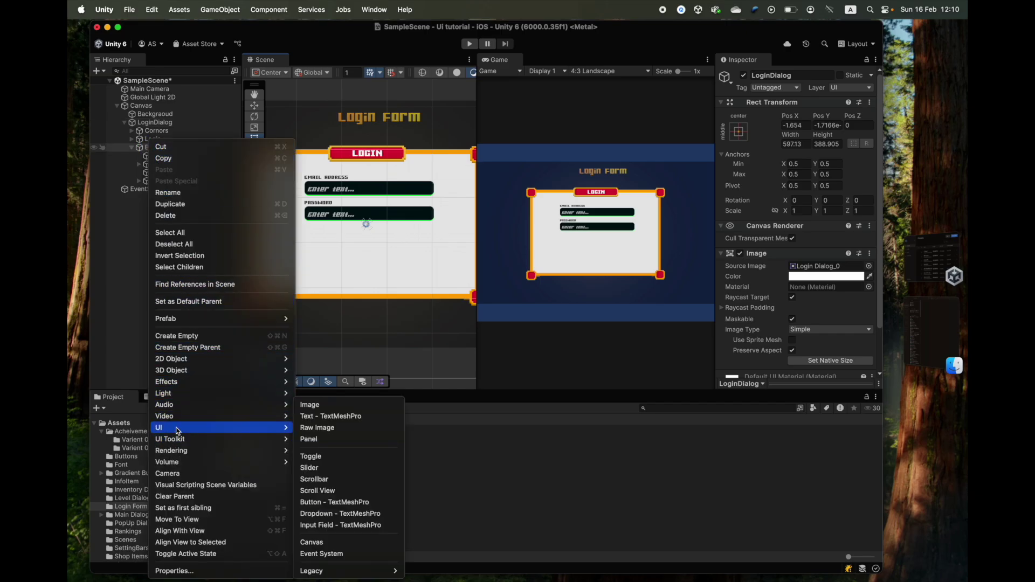
left_click(337, 503)
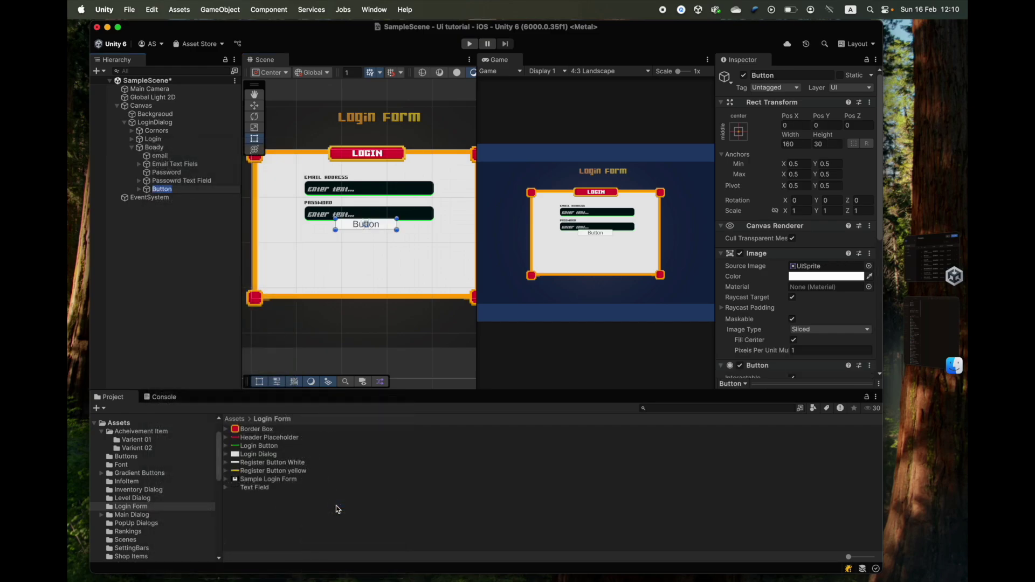
left_click_drag(348, 226, 350, 240)
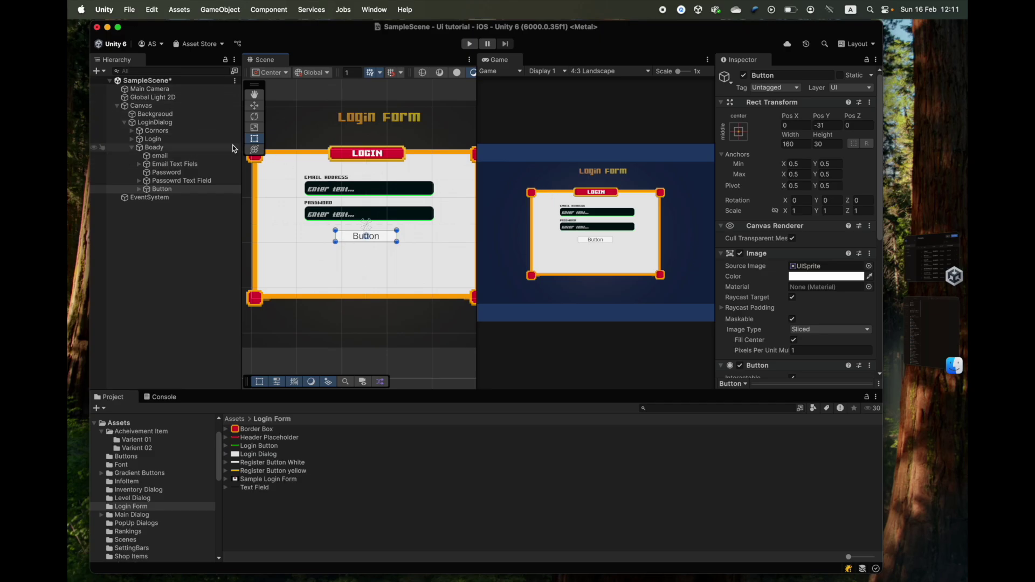
- Hide LoginDialog's background image, place the button over the LOGIN spot, and name it LoginButton
left_click(167, 122)
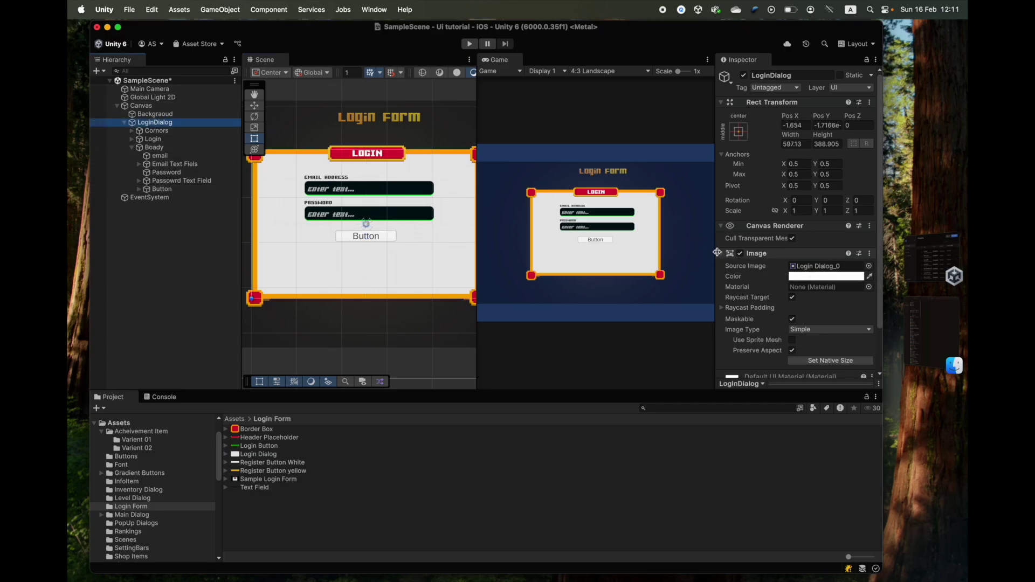
left_click(740, 254)
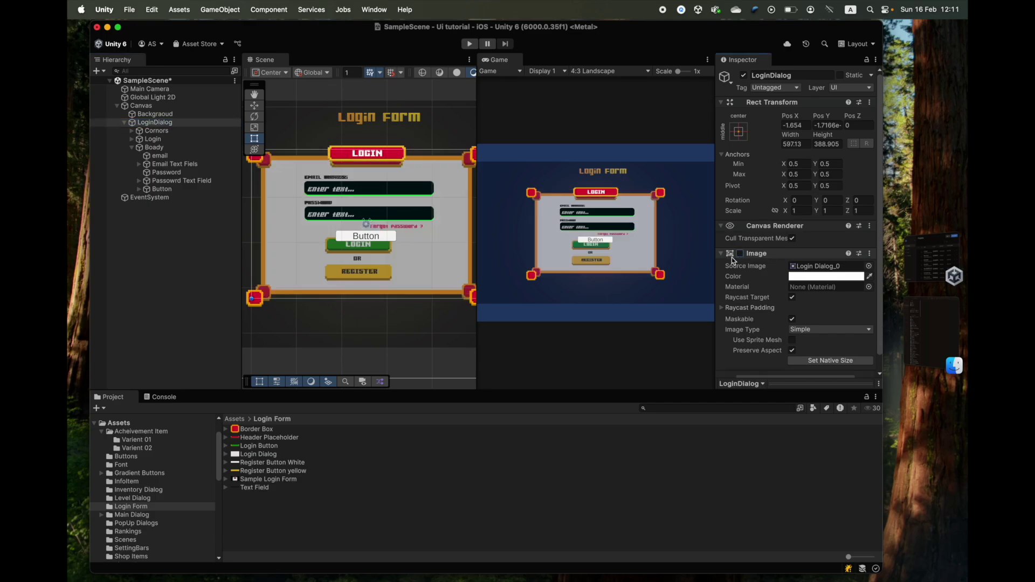
scroll(372, 221, "up", 5)
left_click_drag(372, 221, 364, 237)
key("super+z")
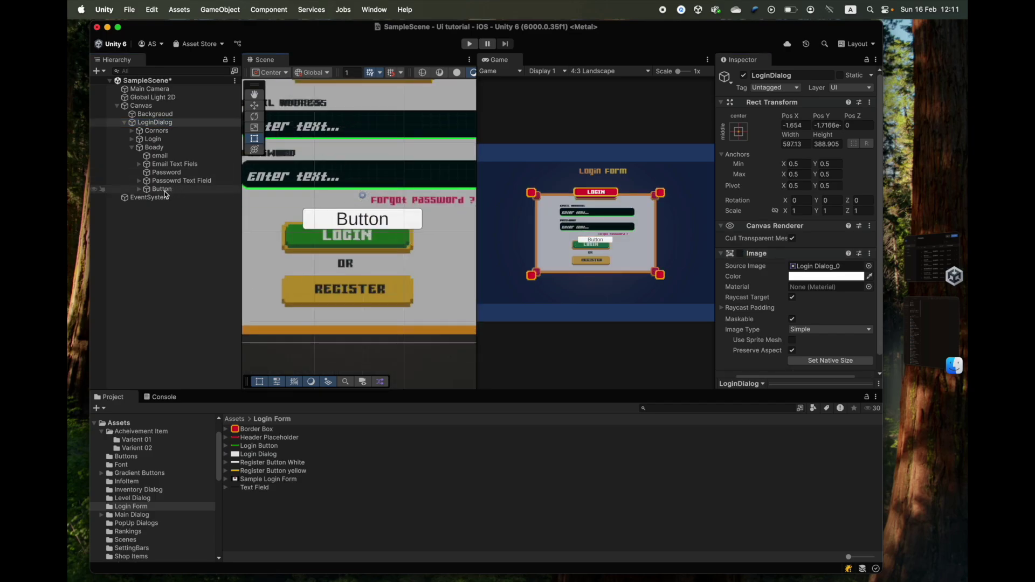
left_click(386, 221)
left_click_drag(386, 221, 373, 237)
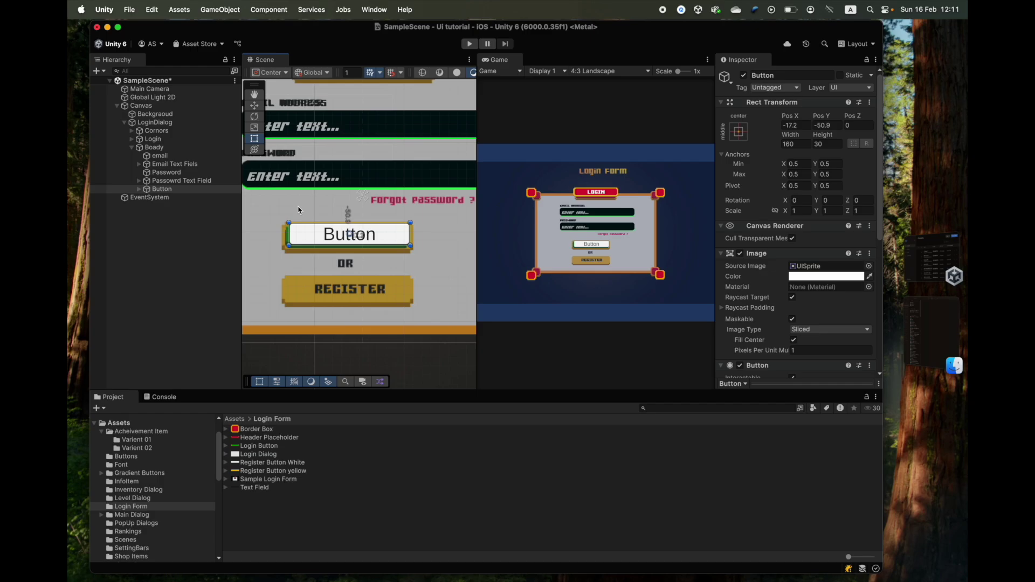
left_click(765, 75)
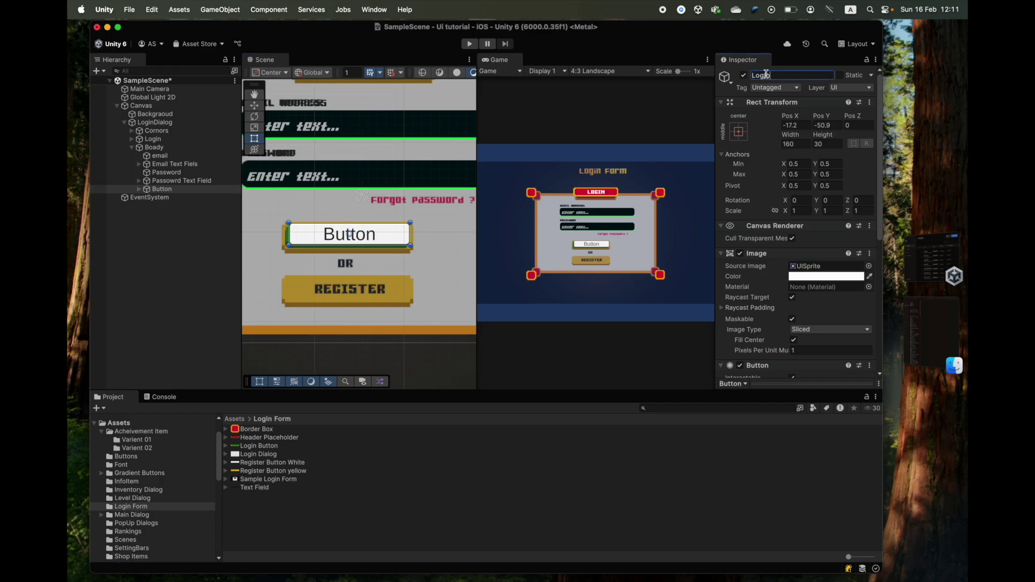
type("LoginButton")
key("Return")
- Assign the green Login Button sprite as LoginButton's Source Image
scroll(337, 241, "down", 5)
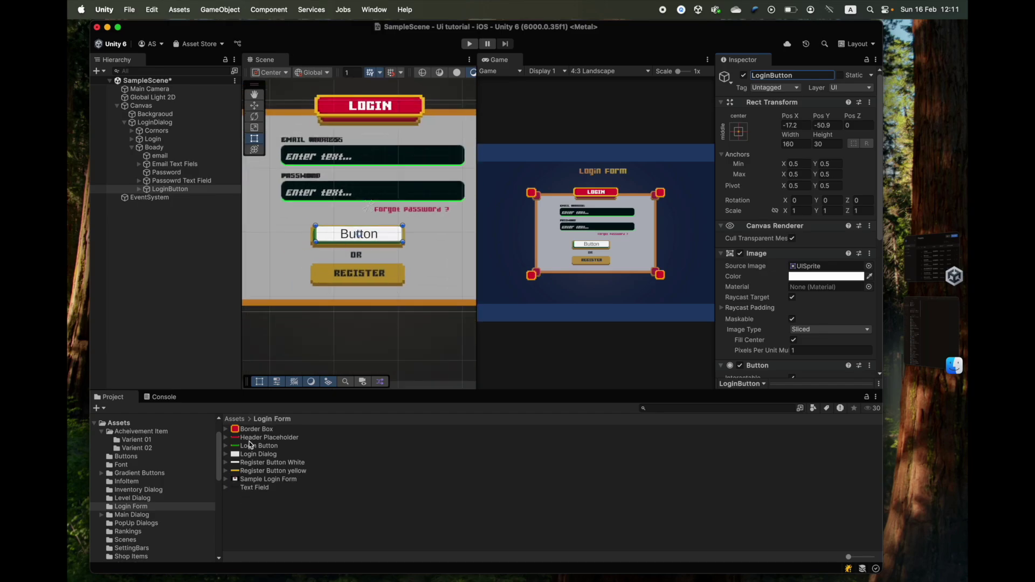
left_click(247, 447)
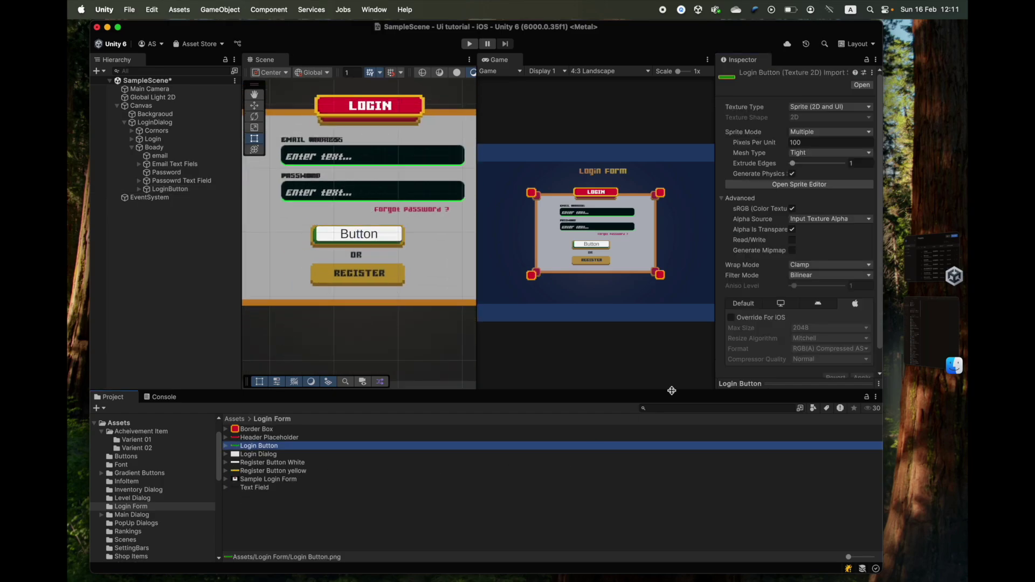
left_click(781, 385)
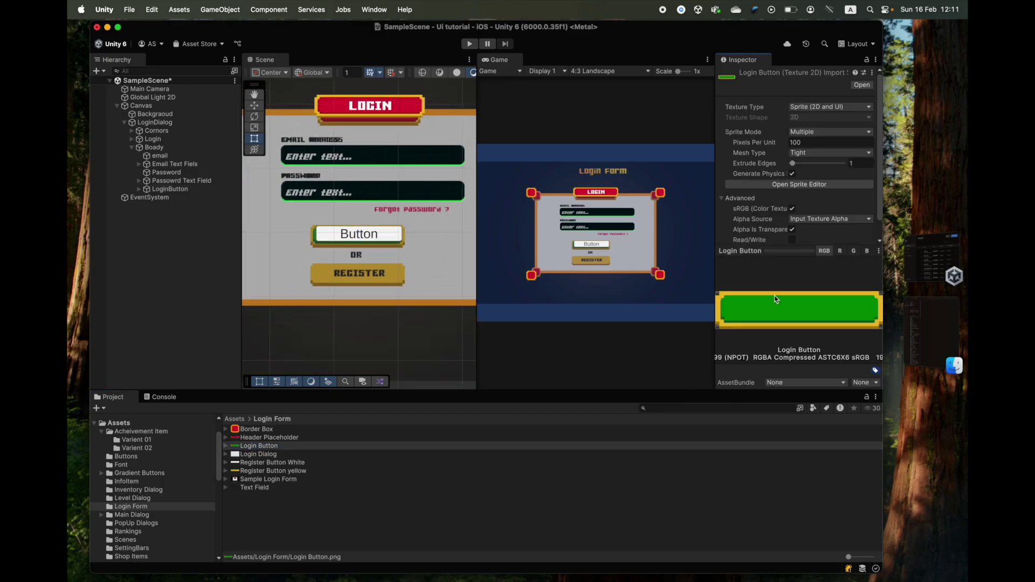
left_click(777, 252)
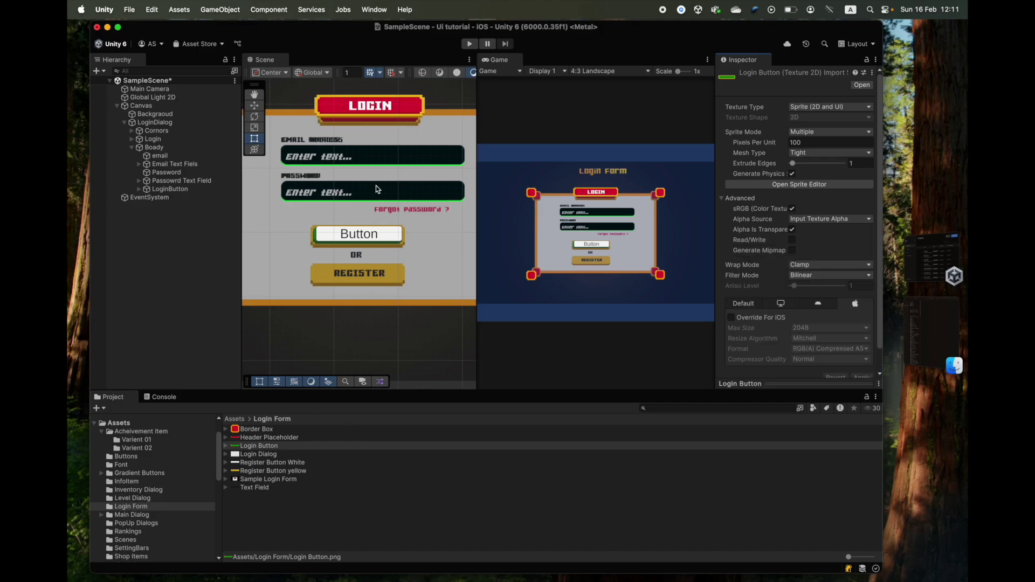
left_click(169, 190)
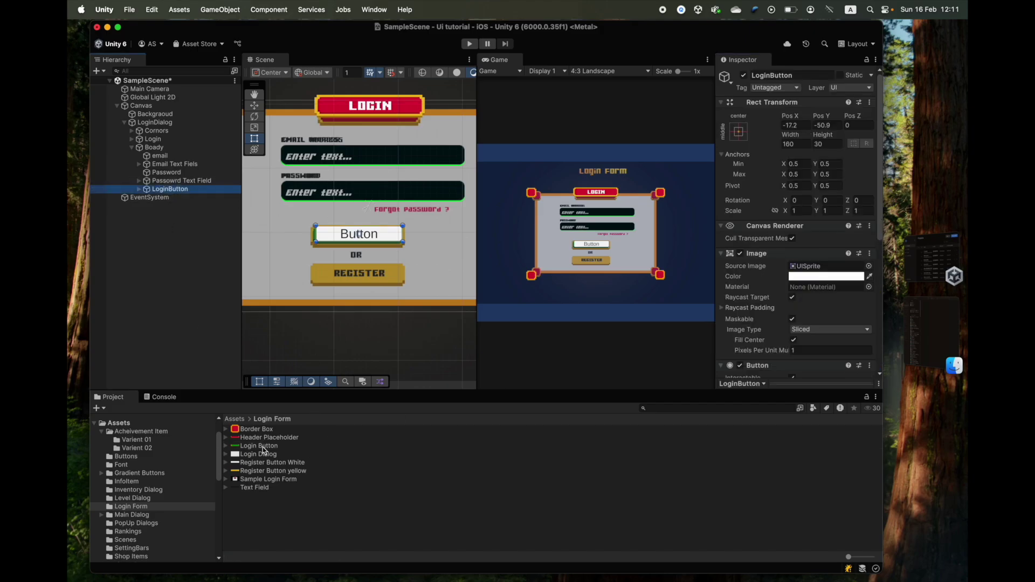
left_click_drag(262, 450, 807, 269)
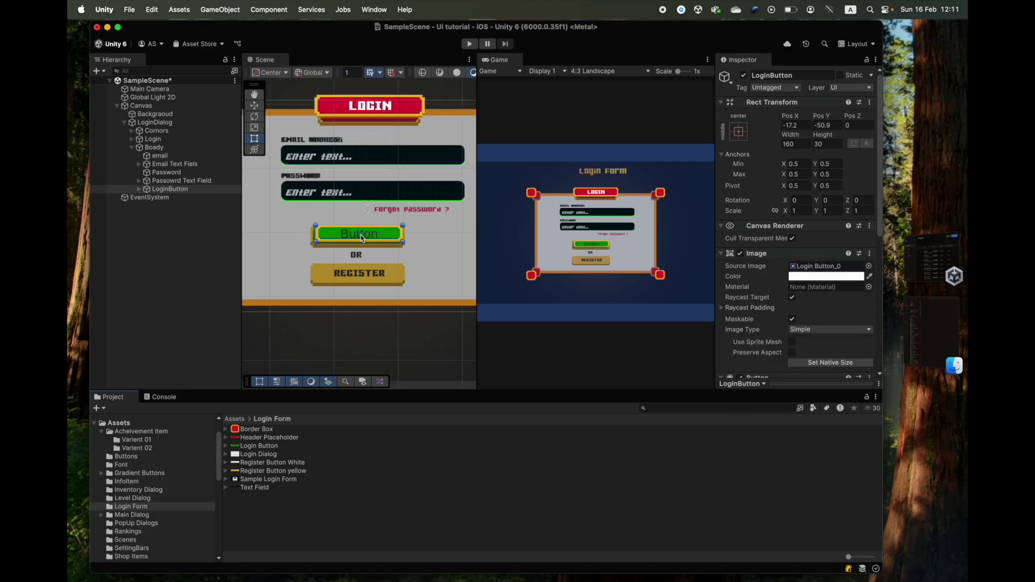
- Move LoginButton down to Pos X -22.9, Pos Y -88.3 and expand it in the Hierarchy
scroll(352, 280, "up", 5)
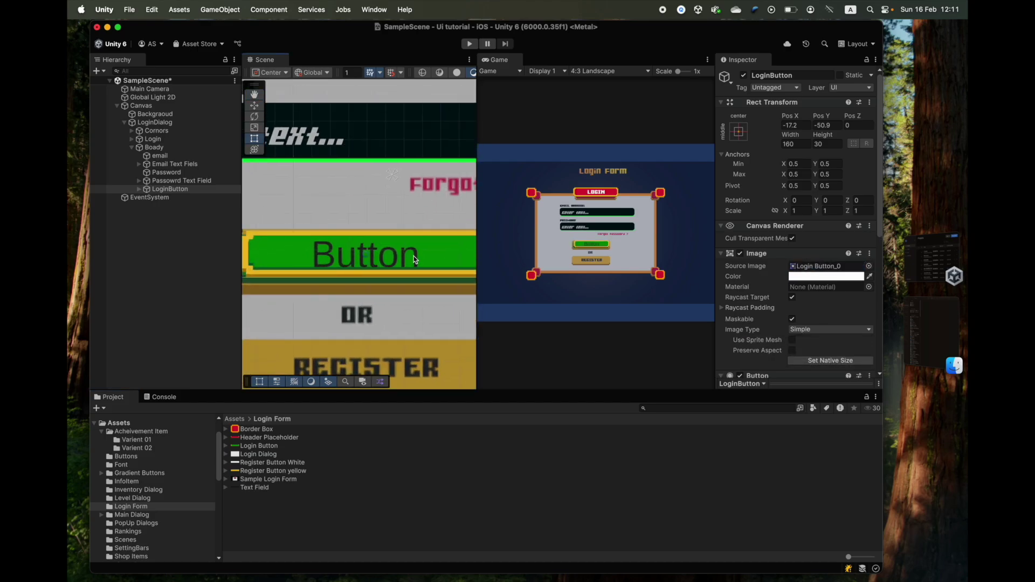
left_click_drag(389, 247, 380, 305)
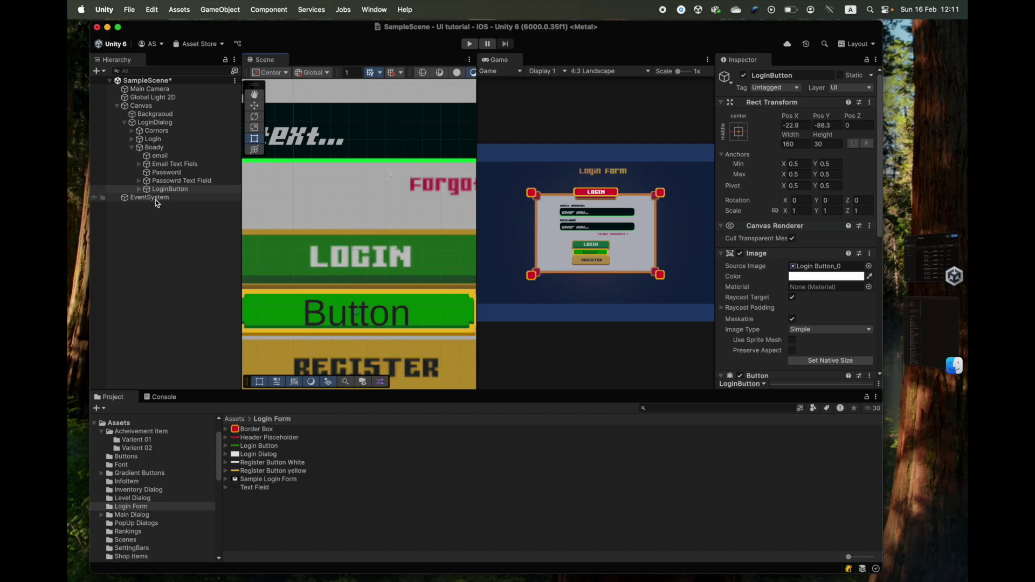
left_click(139, 190)
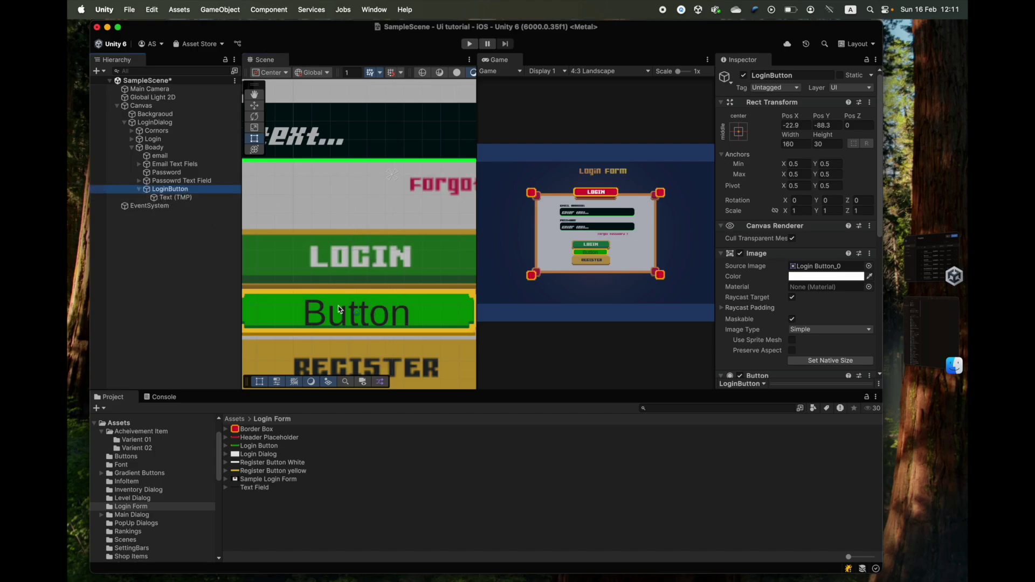
- Make the button label white, switch it to the Gamer SDF font, and enlarge it
left_click(176, 198)
scroll(733, 304, "down", 4)
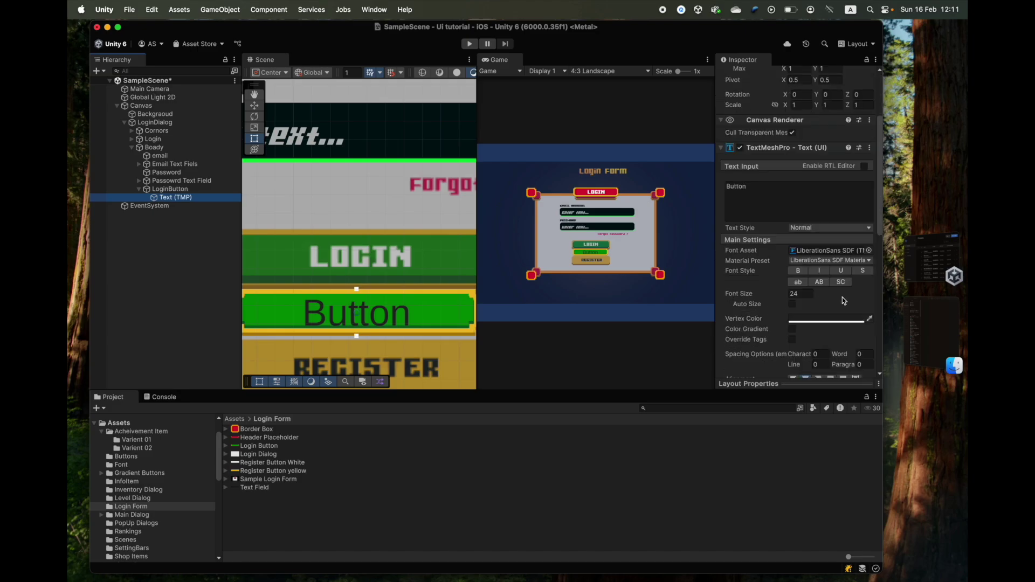
left_click(836, 318)
left_click_drag(790, 394, 725, 360)
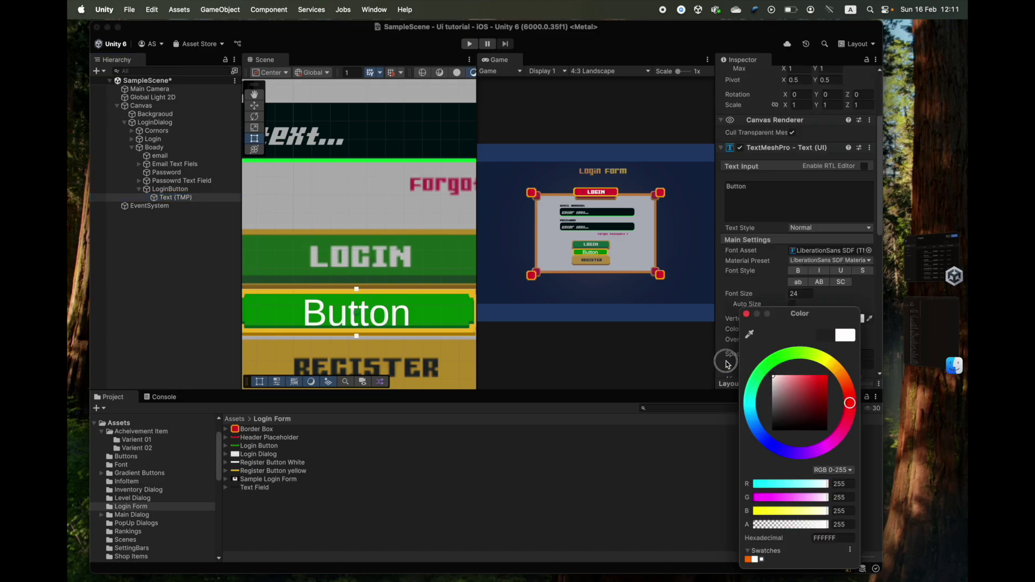
left_click(746, 313)
left_click(870, 251)
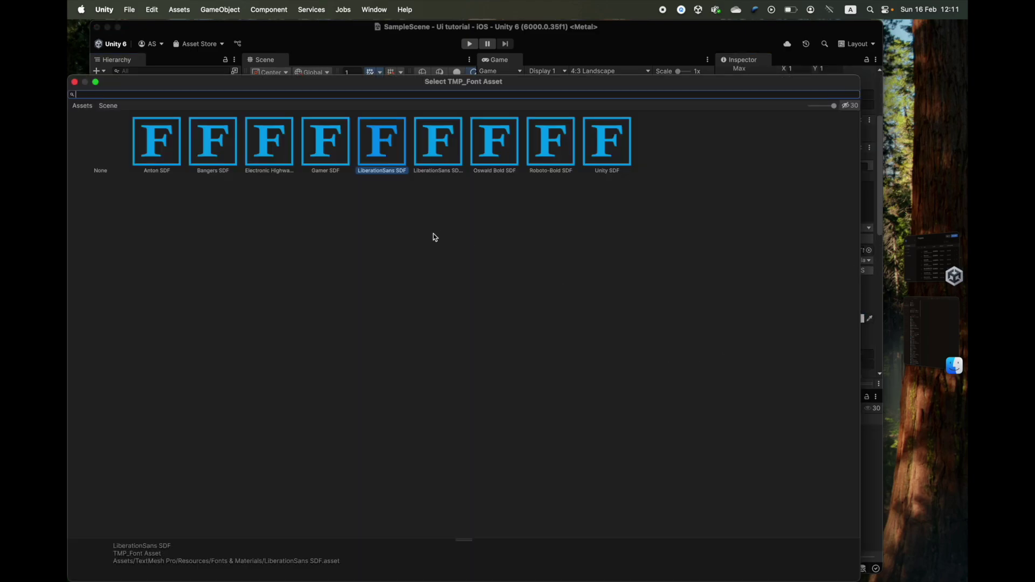
double_click(326, 141)
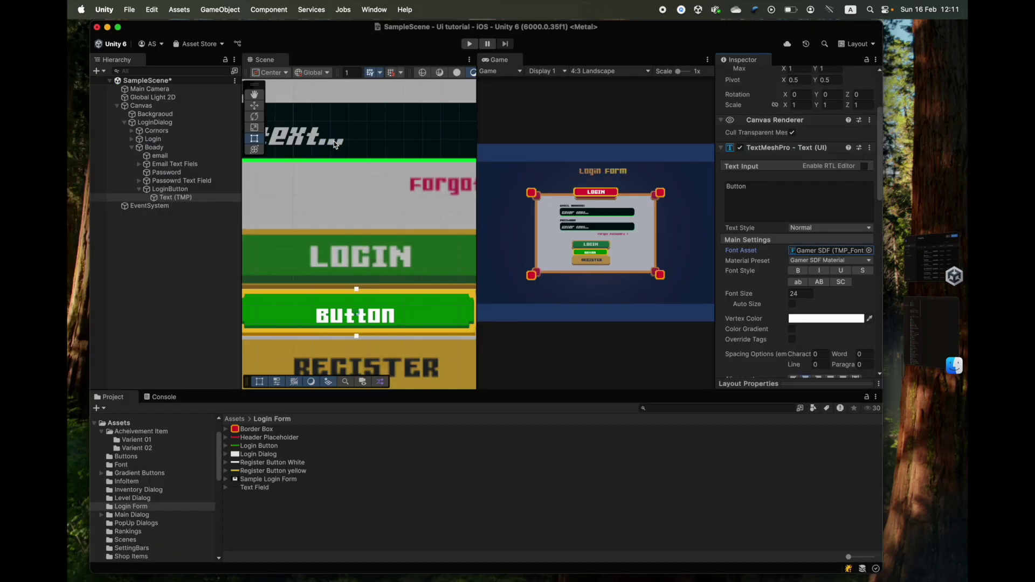
scroll(323, 319, "up", 3)
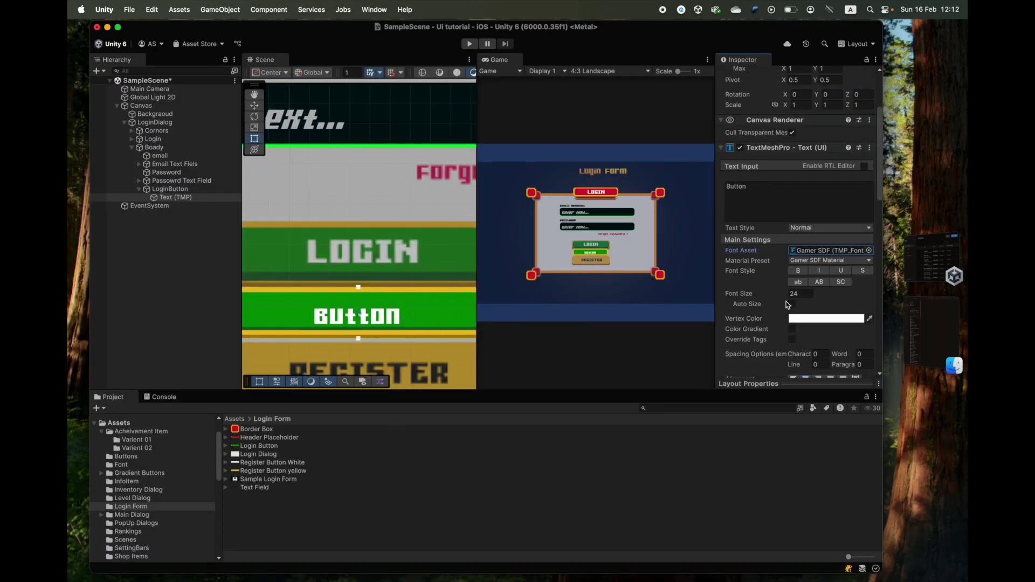
left_click_drag(778, 298, 862, 296)
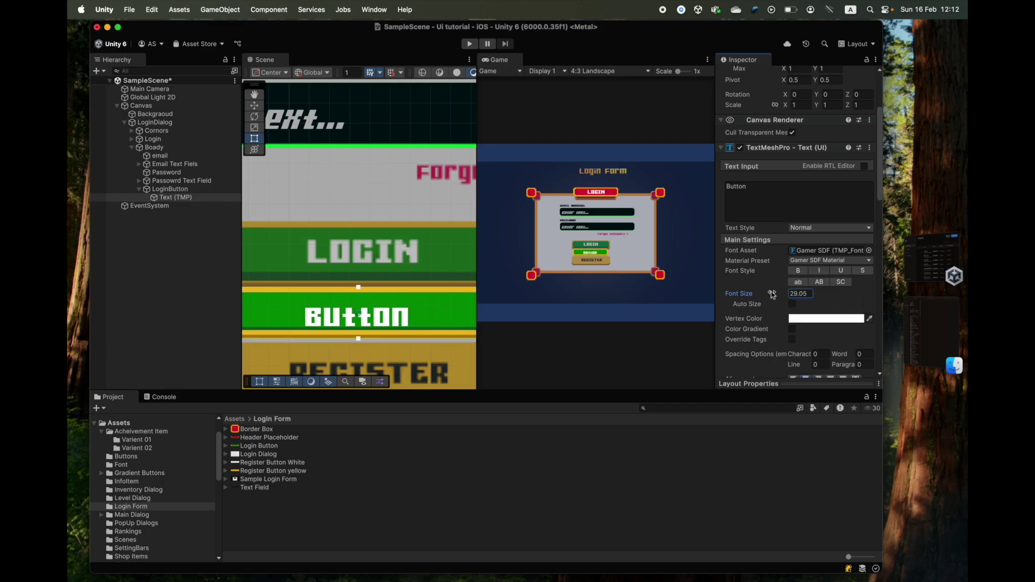
- Set the label's font size to 30 and change its text to LOGIN
scroll(773, 295, "down", 5)
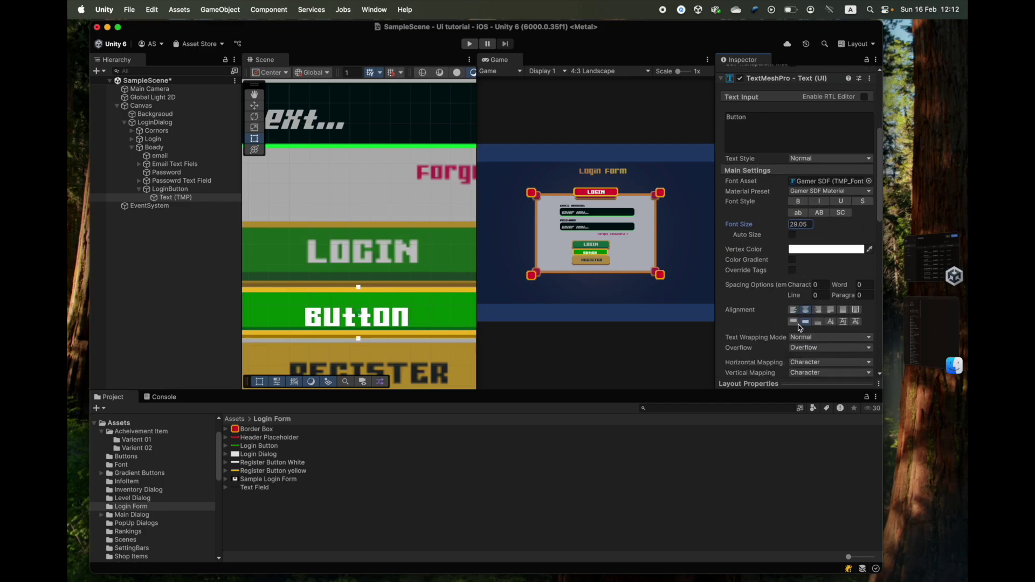
left_click(793, 321)
type("30")
scroll(768, 84, "down", 4)
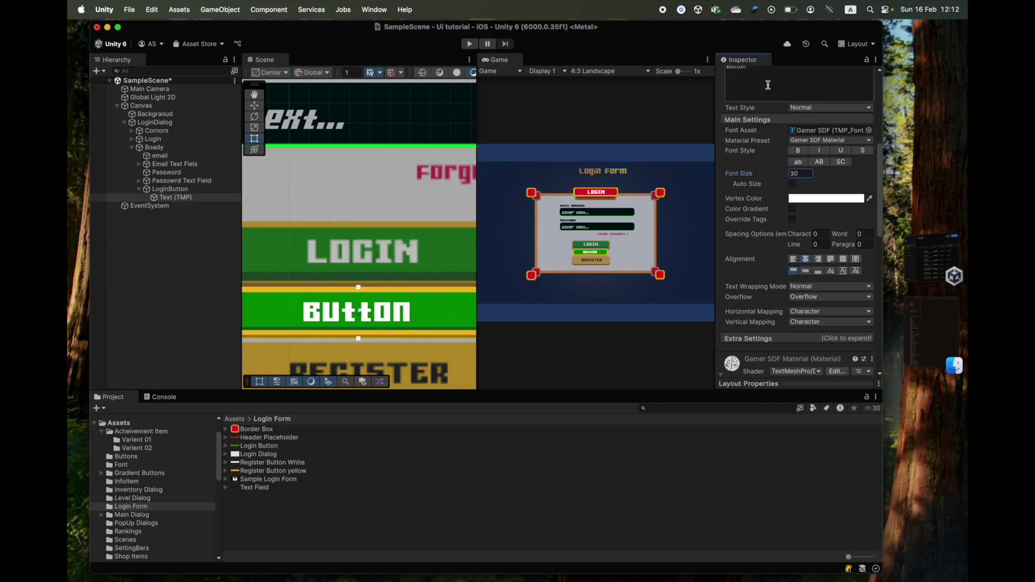
scroll(769, 84, "up", 4)
key("super+a")
type("LOGIN")
scroll(419, 320, "down", 3)
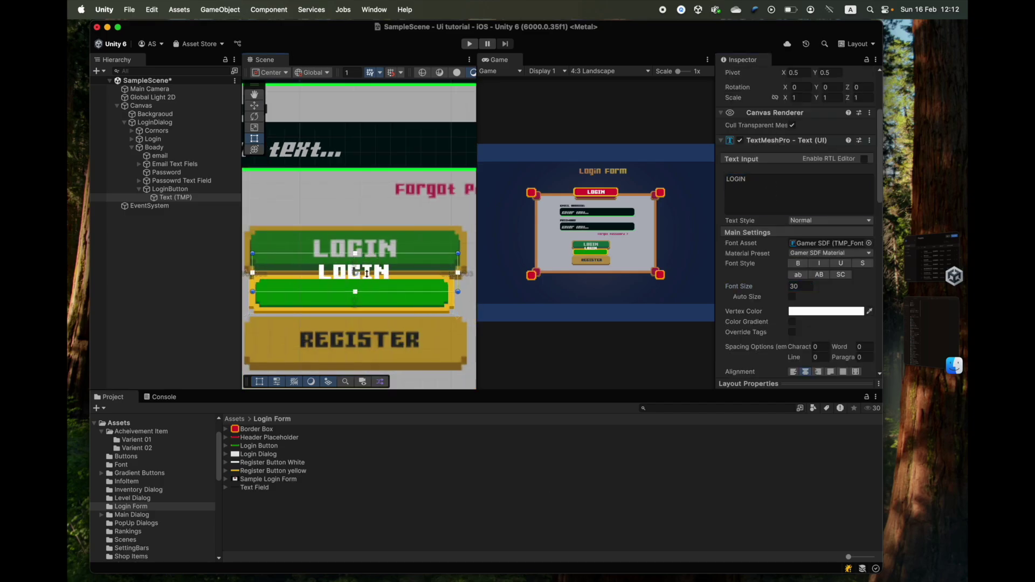
- Move and stretch the login button above OR, then raise the LOGIN text size to 41
left_click(366, 291)
left_click_drag(367, 291, 356, 246)
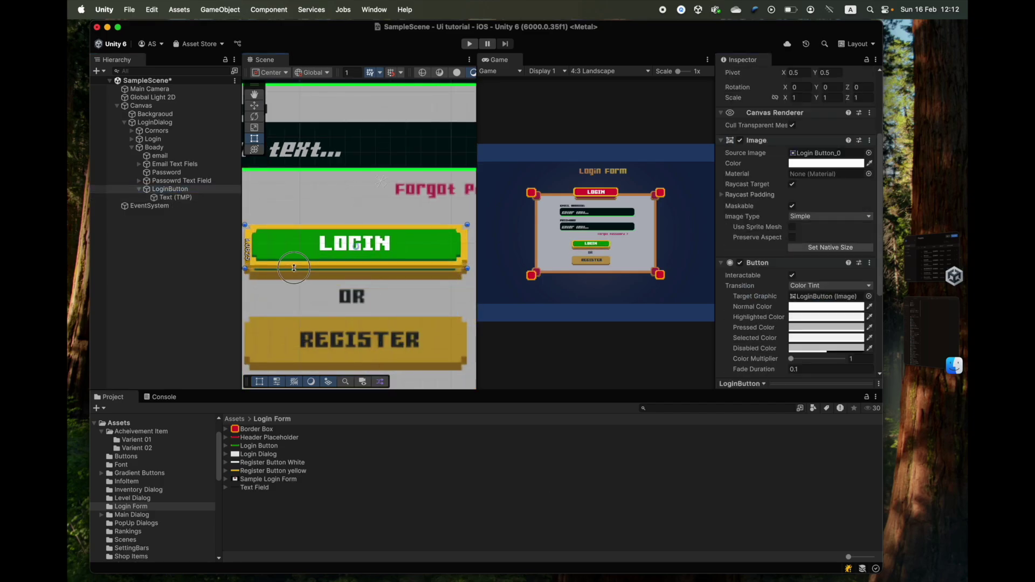
left_click_drag(293, 267, 302, 281)
left_click(370, 270)
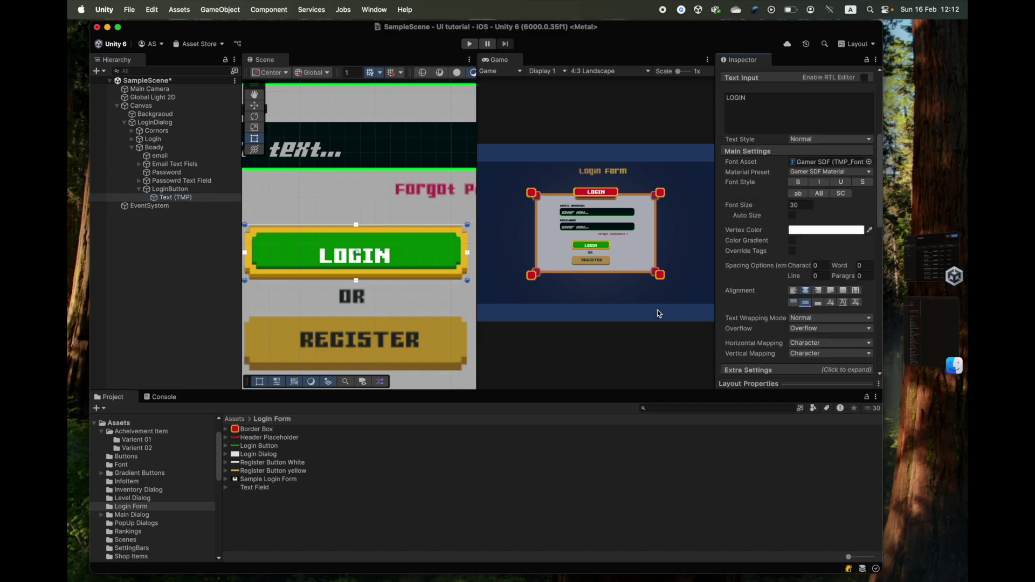
left_click_drag(776, 207, 812, 204)
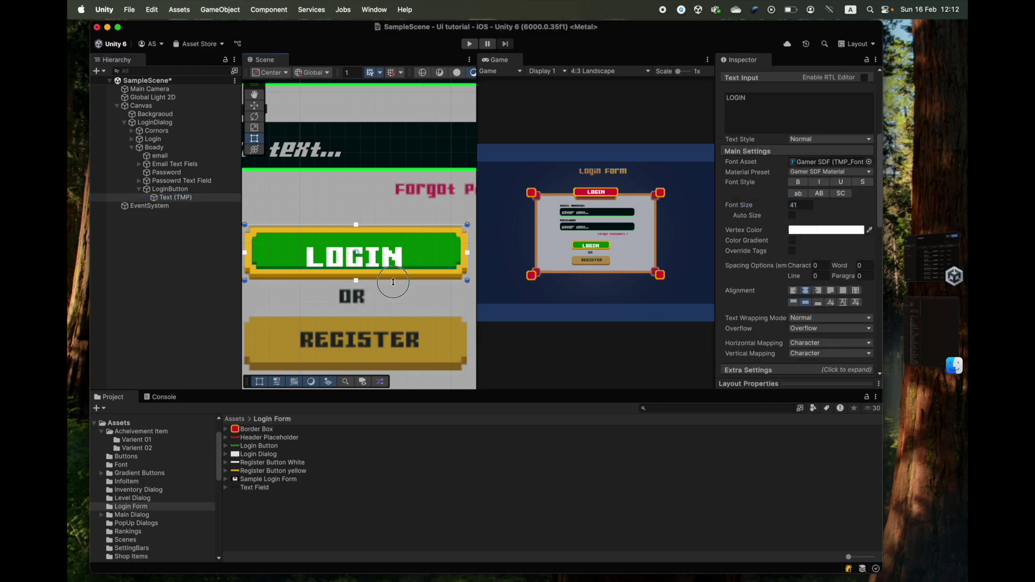
scroll(350, 244, "down", 3)
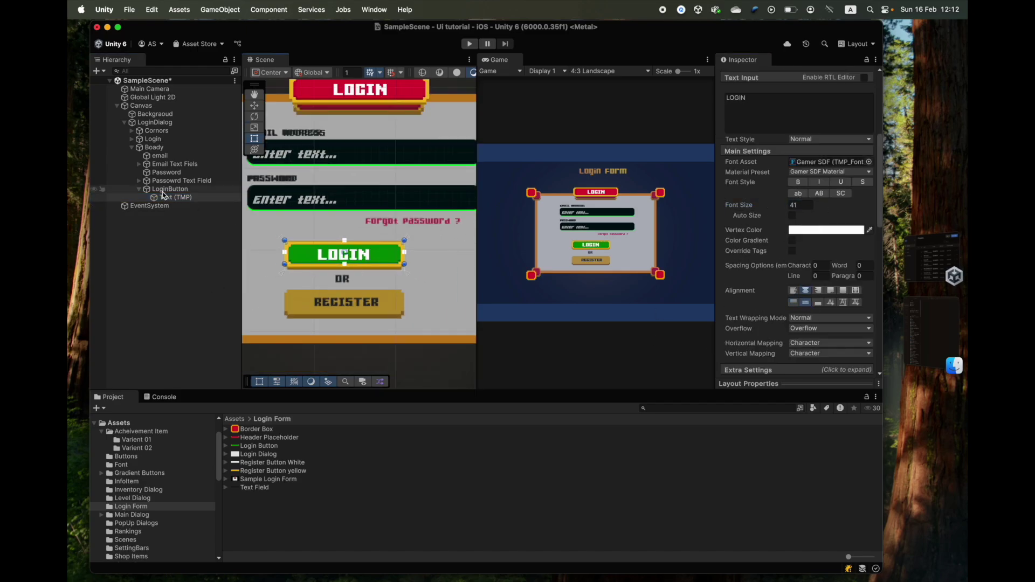
left_click(140, 189)
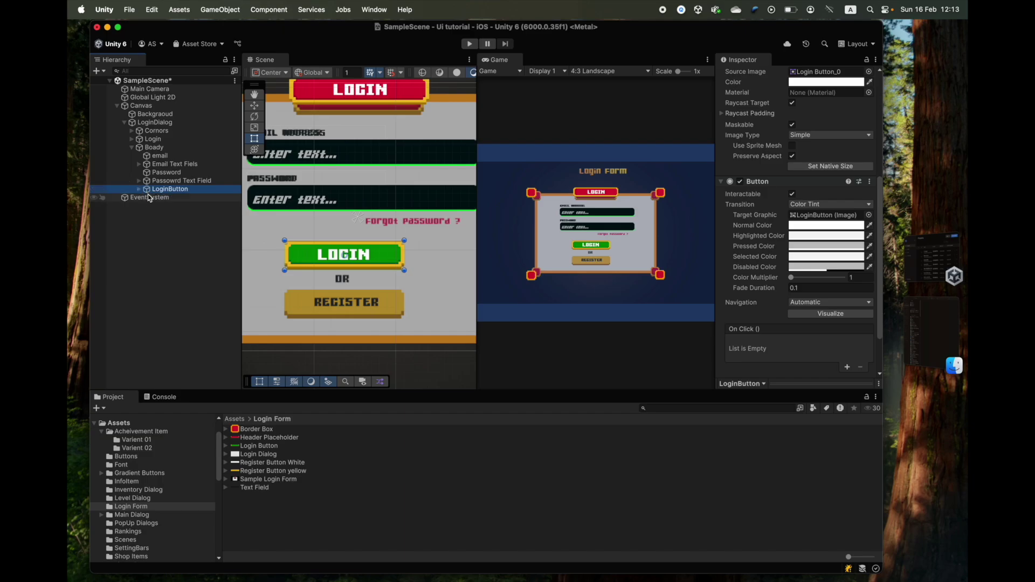
- Duplicate LoginButton as RegistrationButton, move it down, and give it the yellow Register Button sprite
key("super+d")
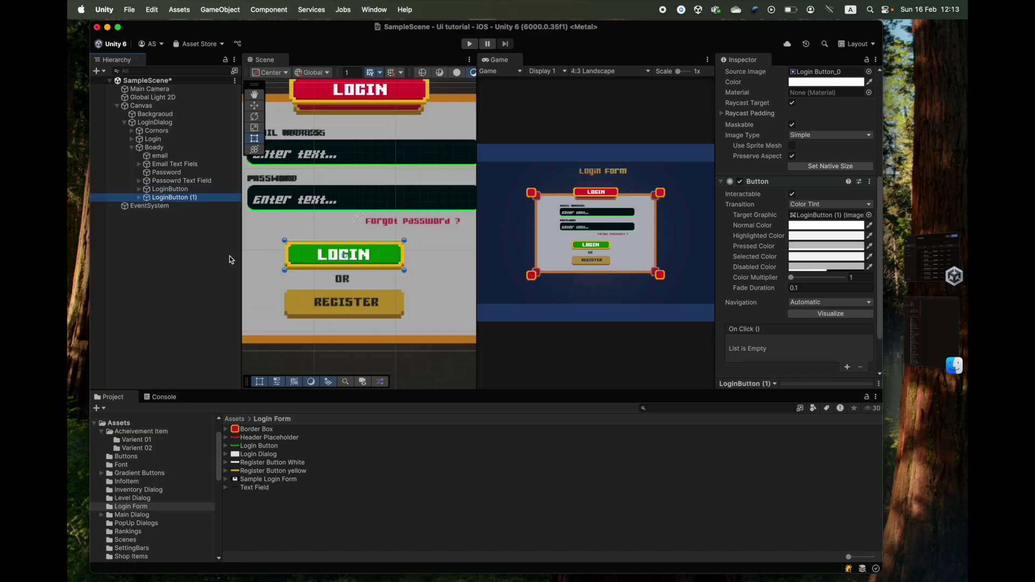
key("Return")
type("Registration")
key("Return")
left_click(197, 200)
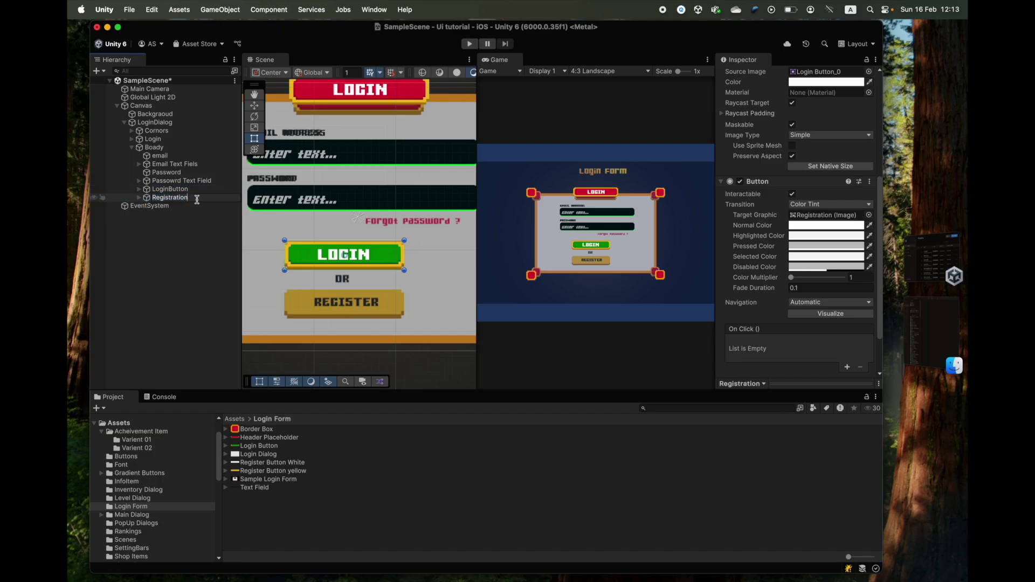
type("Button")
key("Return")
left_click_drag(362, 267, 365, 314)
left_click_drag(749, 237, 825, 228)
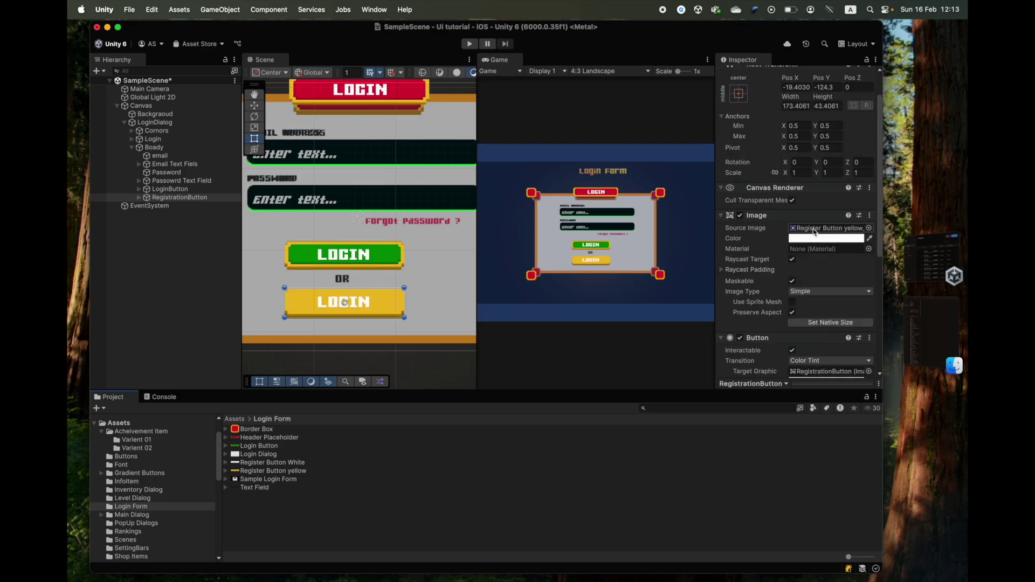
- Change its label to black REGISTER at size 31.6 and move the button up below OR
scroll(362, 318, "up", 3)
left_click(142, 198)
left_click(175, 206)
left_click(826, 327)
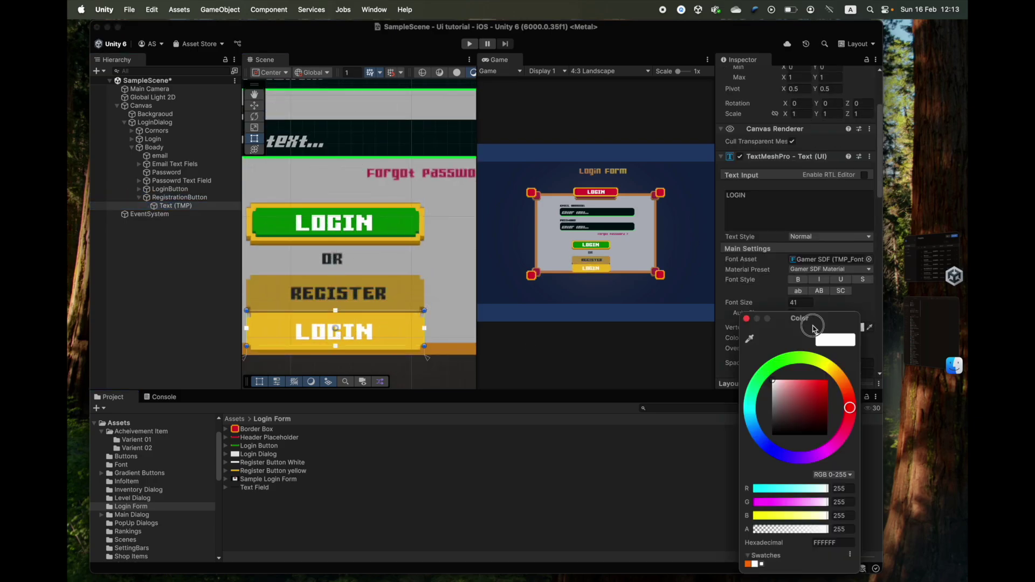
left_click(730, 474)
left_click(801, 303)
double_click(763, 192)
type("REGISTER")
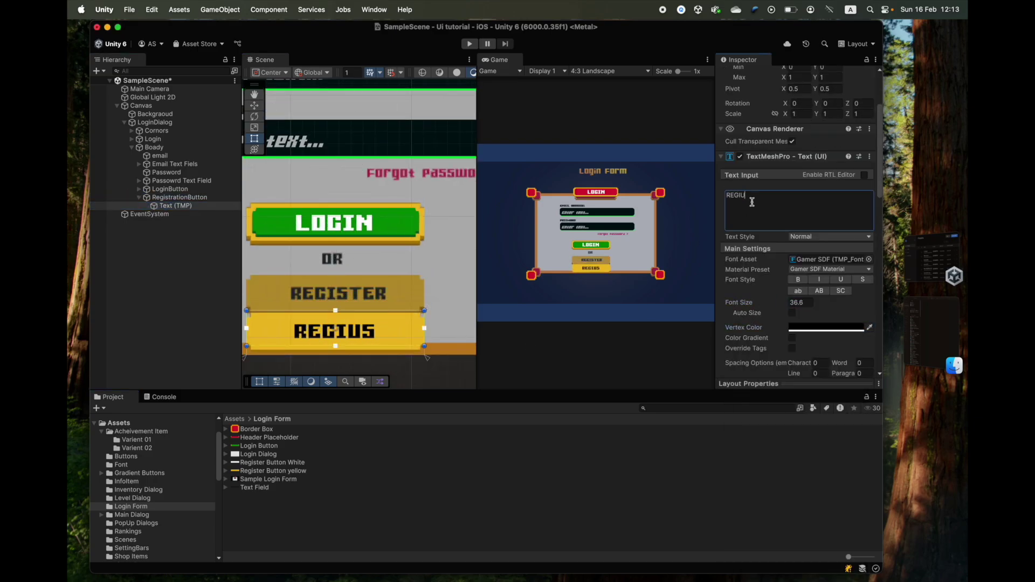
left_click_drag(774, 303, 766, 306)
left_click_drag(356, 324, 354, 287)
- Duplicate the email label and place the copy right after LoginButton in the Hierarchy
scroll(353, 264, "down", 2)
left_click(139, 197)
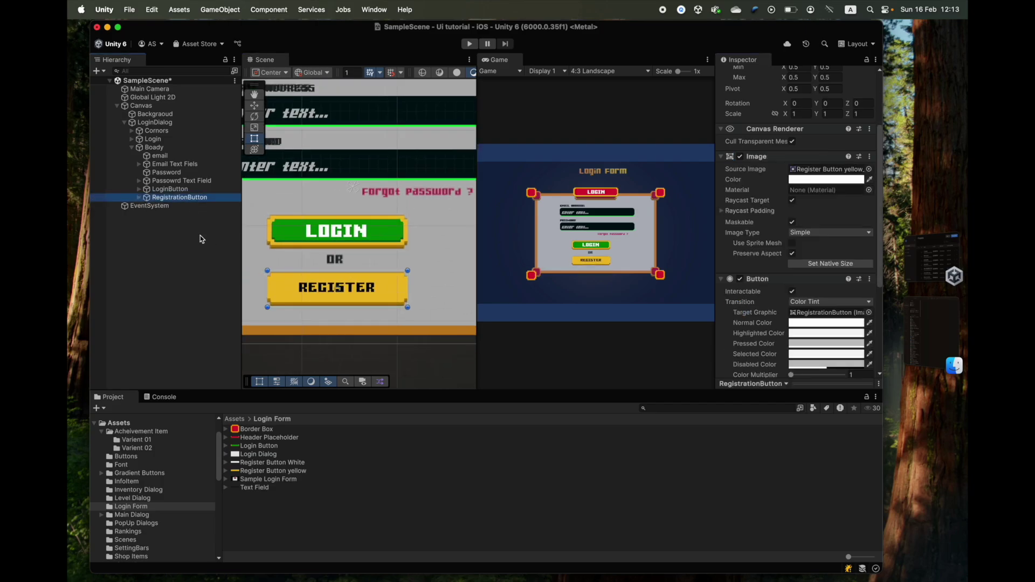
scroll(380, 243, "down", 3)
scroll(380, 251, "down", 4)
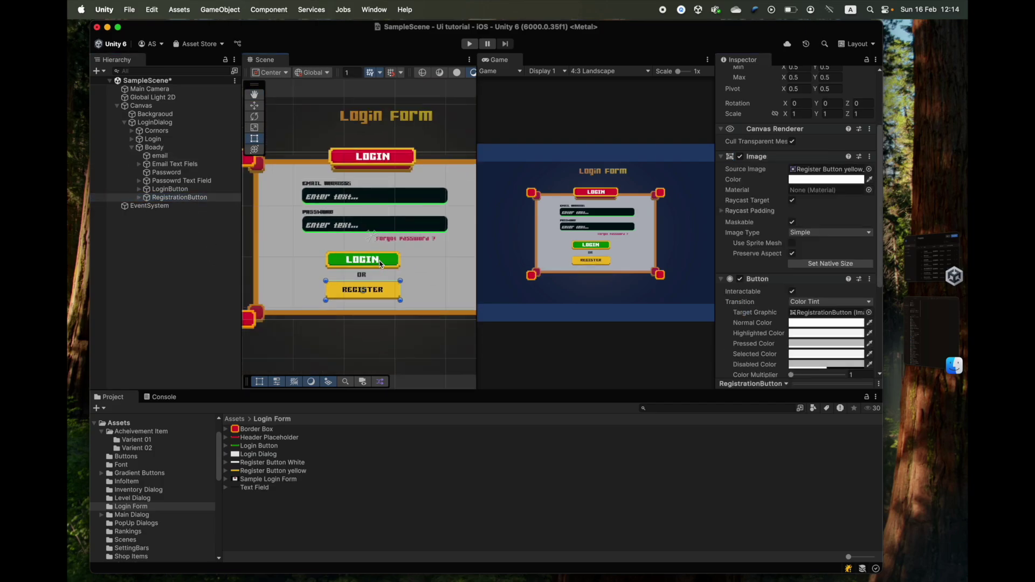
scroll(380, 243, "up", 3)
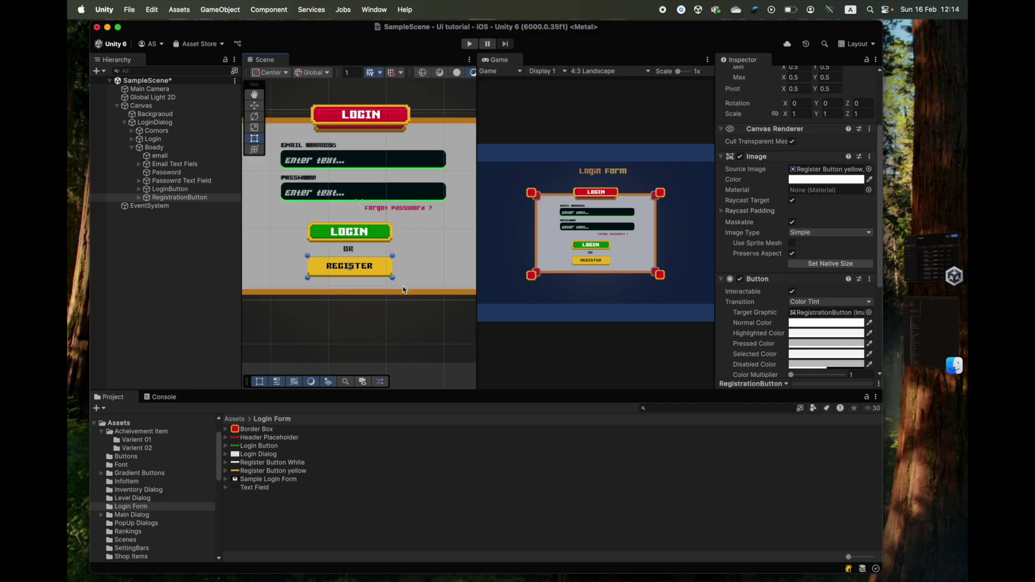
scroll(403, 290, "up", 4)
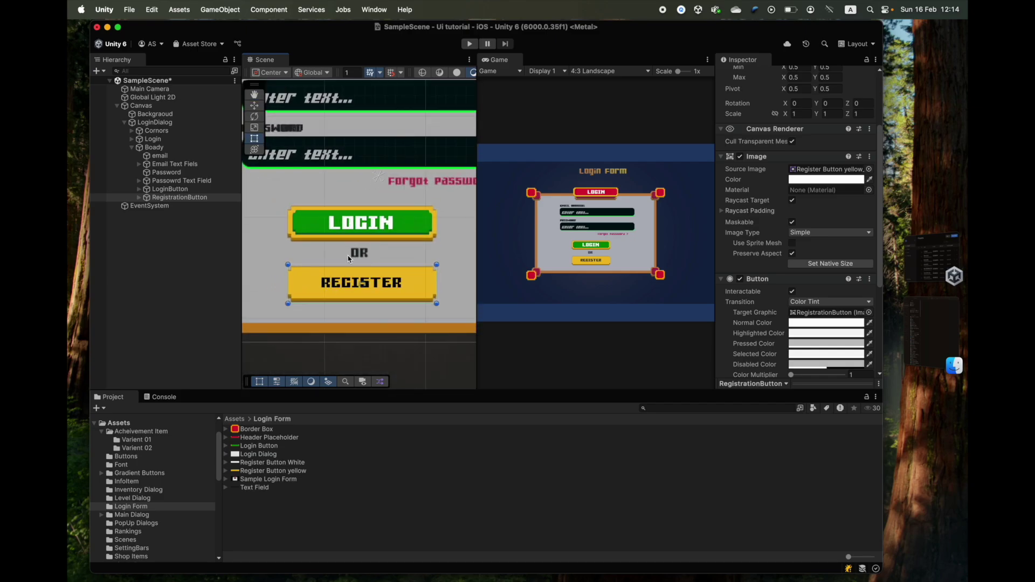
left_click(152, 156)
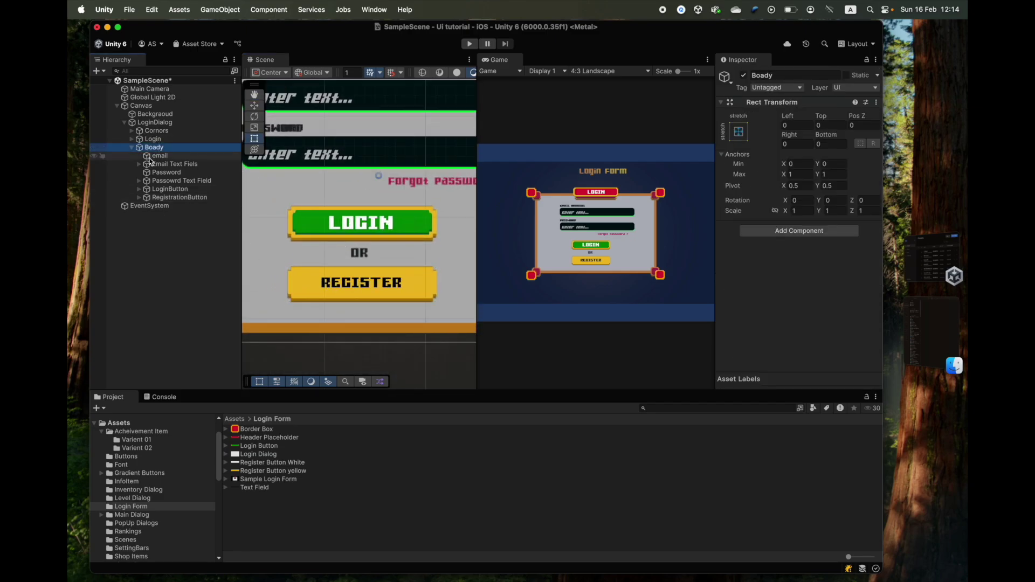
double_click(152, 156)
key("super+d")
left_click_drag(156, 164, 165, 197)
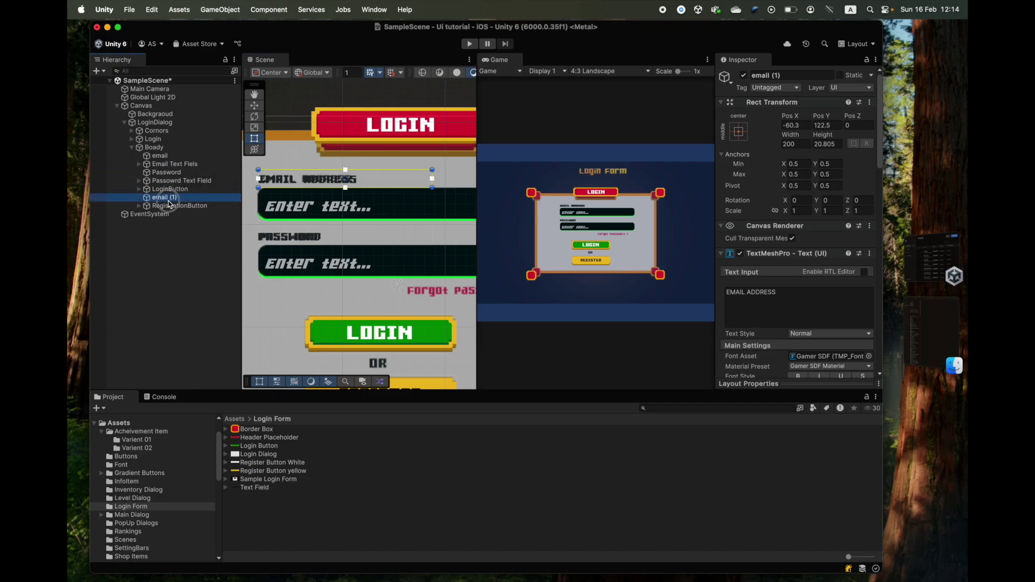
- Rename the copy to OR, set its text to OR, and shrink its box to fit
key("Return")
type("OR")
key("Return")
triple_click(788, 295)
type("OR")
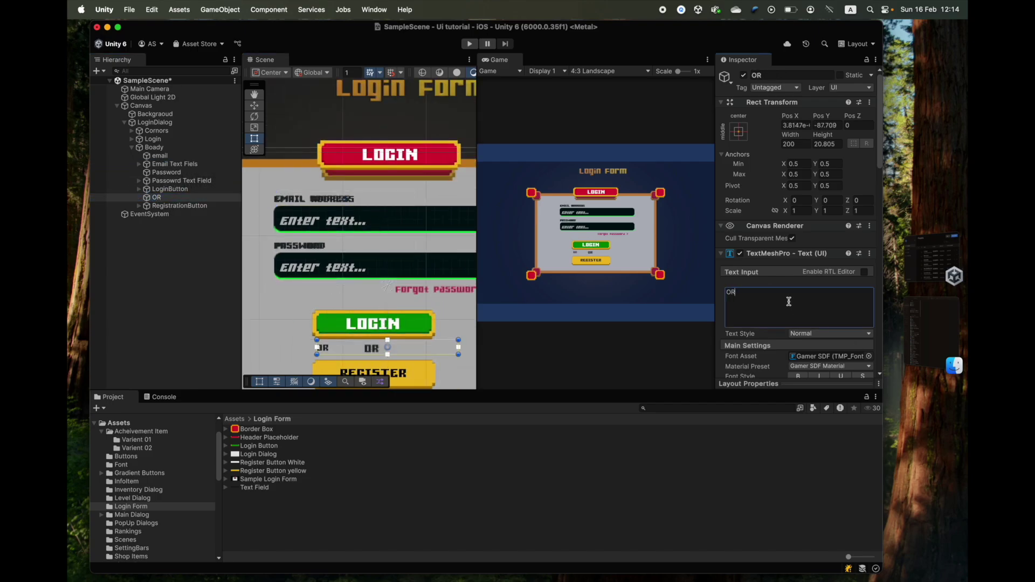
scroll(808, 315, "down", 5)
scroll(353, 248, "up", 5)
left_click_drag(409, 241, 358, 294)
scroll(353, 263, "down", 1)
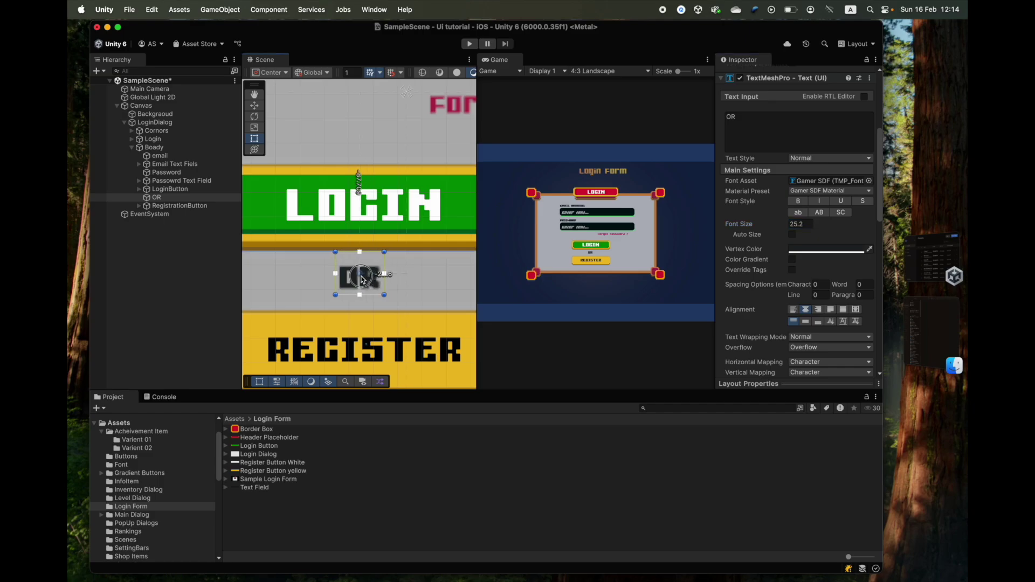
scroll(359, 281, "down", 5)
left_click(154, 148)
left_click(155, 122)
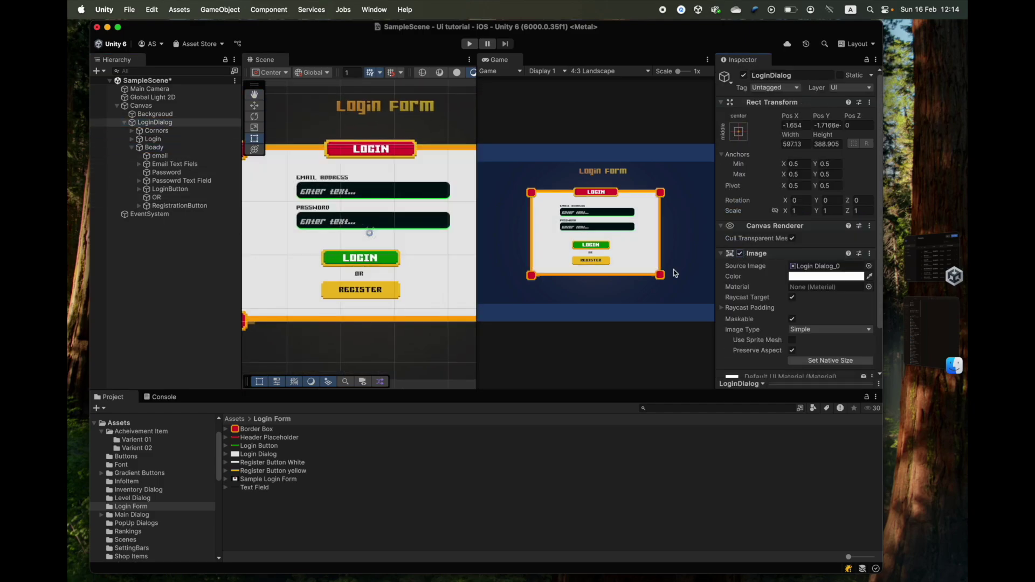
scroll(432, 253, "down", 2)
middle_click_drag(433, 254, 354, 249)
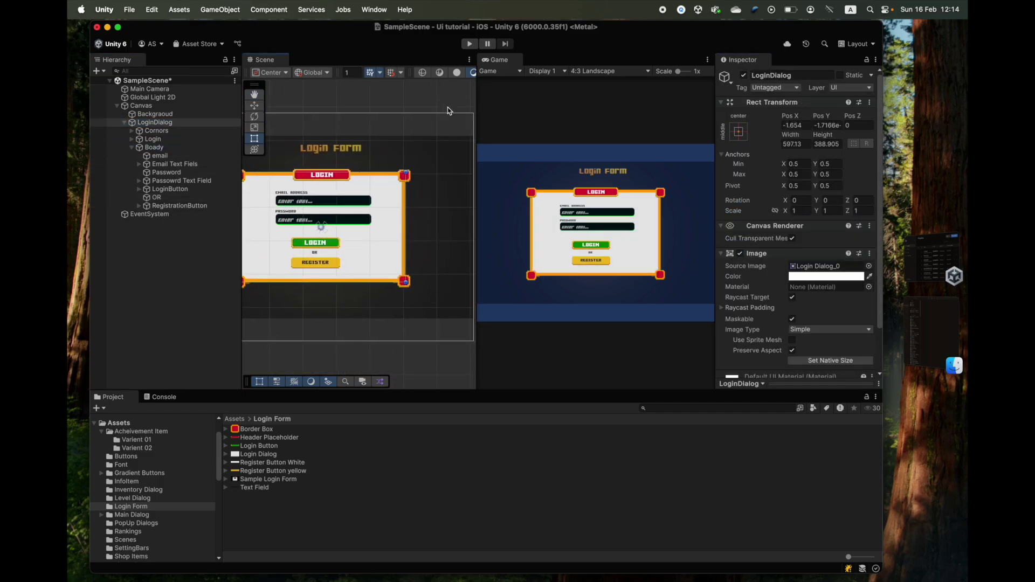
scroll(292, 244, "up", 3)
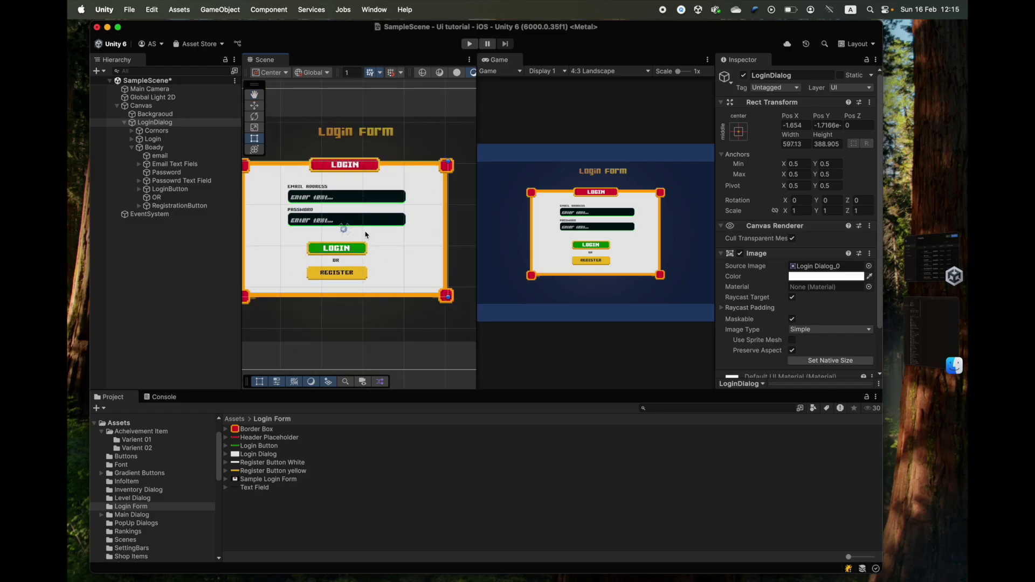
scroll(357, 243, "up", 2)
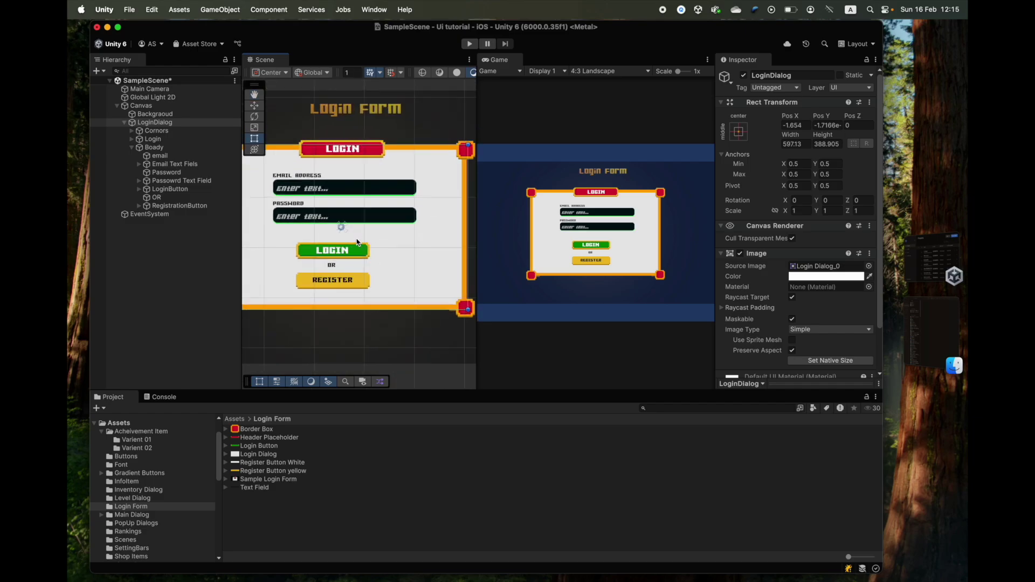
left_click(157, 155)
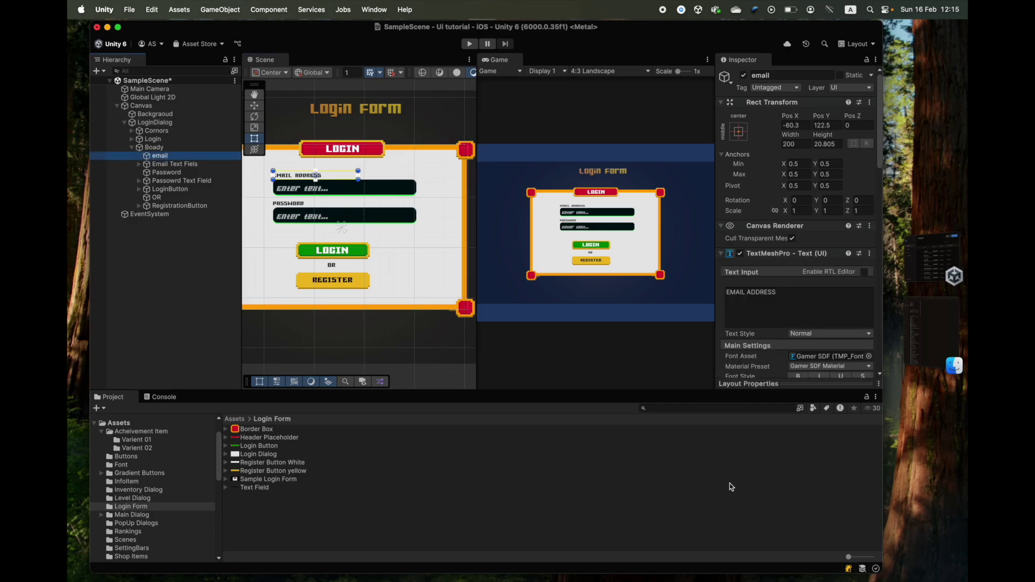
- Duplicate the email label and move the copy below the password field
right_click(158, 159)
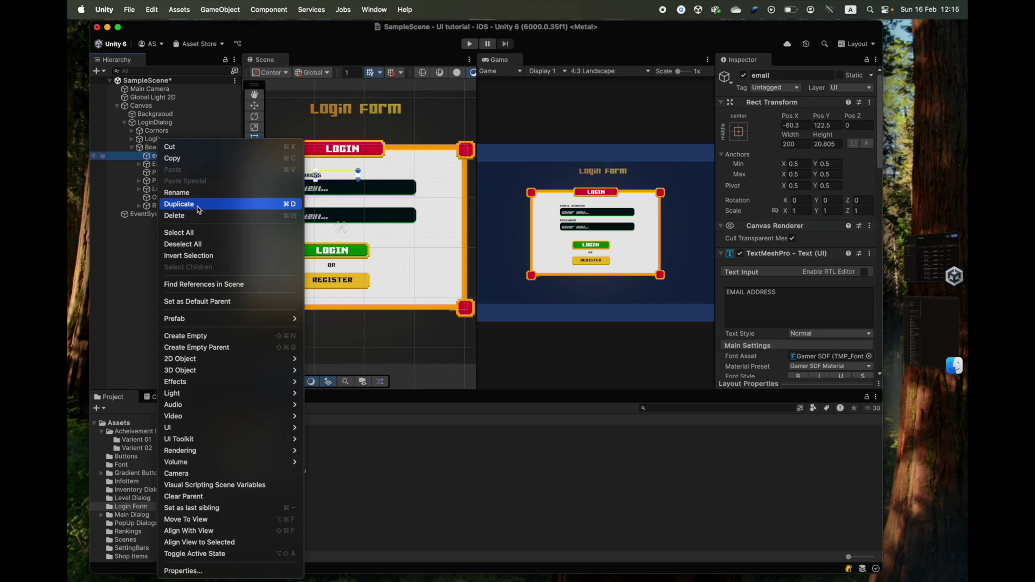
left_click(142, 229)
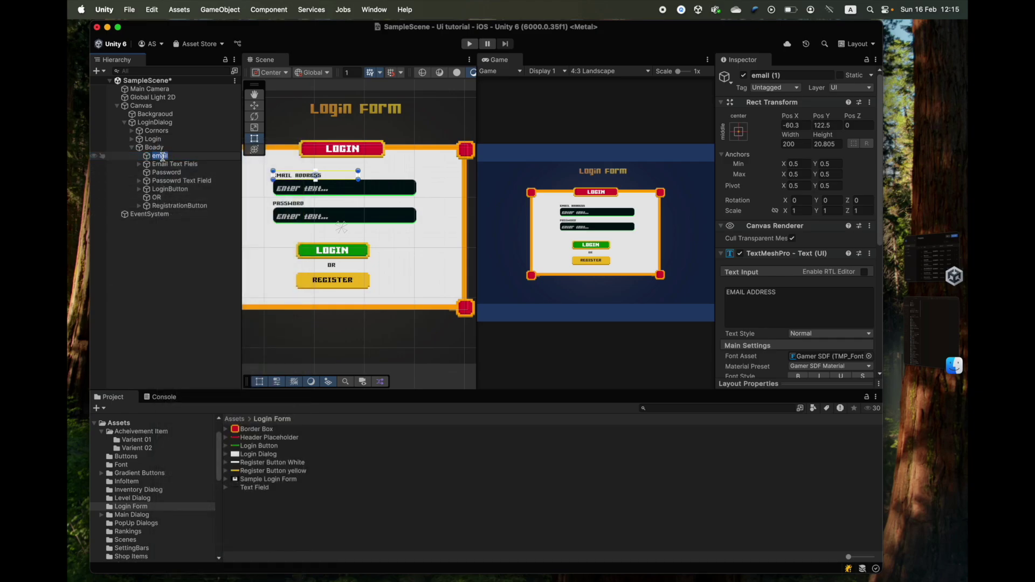
key("super+d")
key("Return")
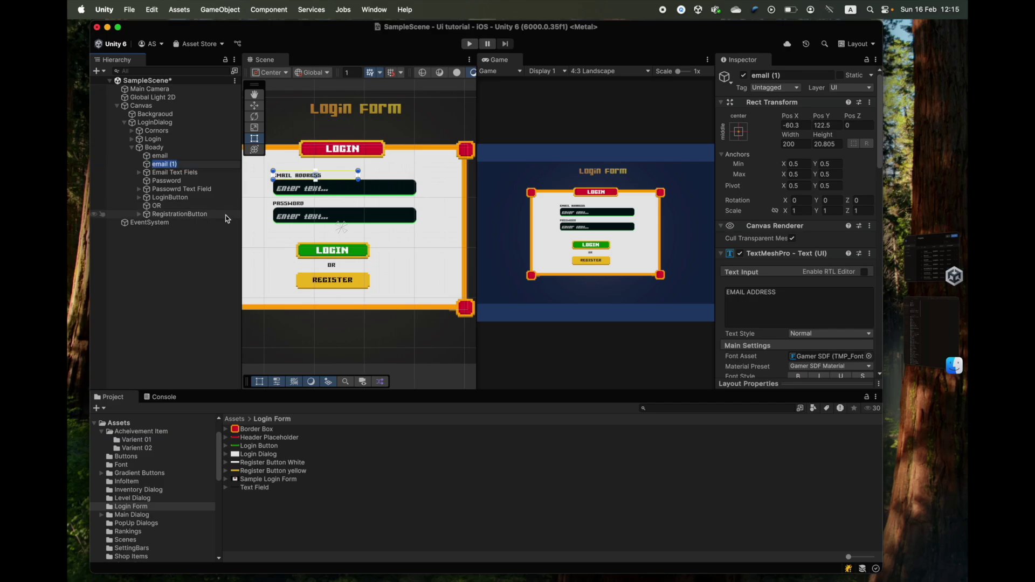
left_click(155, 123)
key("f")
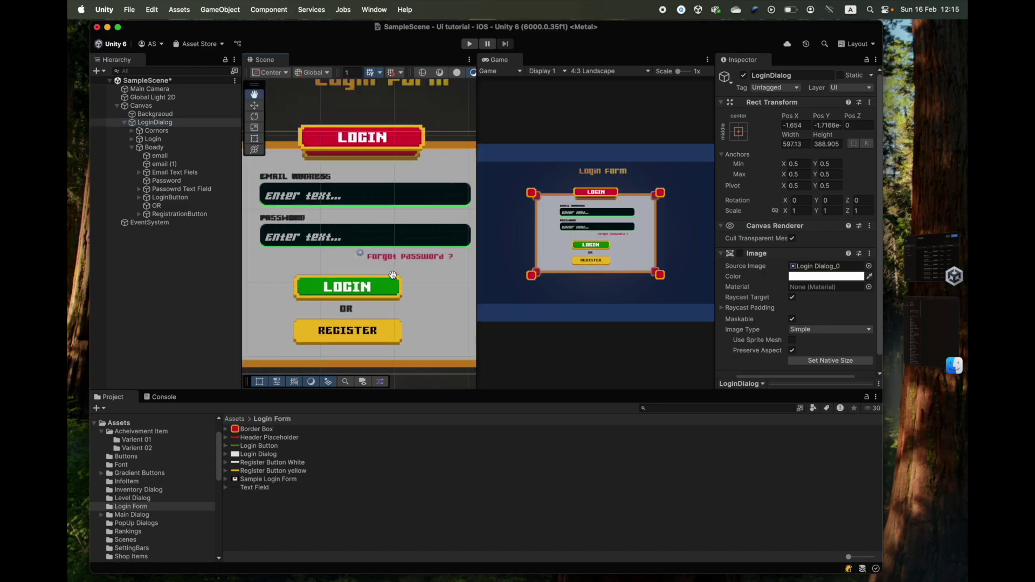
left_click_drag(162, 164, 173, 188)
- Rename the copy ForgotPW and change its text to 'Forgot Password?'
left_click(173, 189)
type("ForgotPW")
key("Return")
left_click(797, 307)
key("super+a")
type("Forgot Password?")
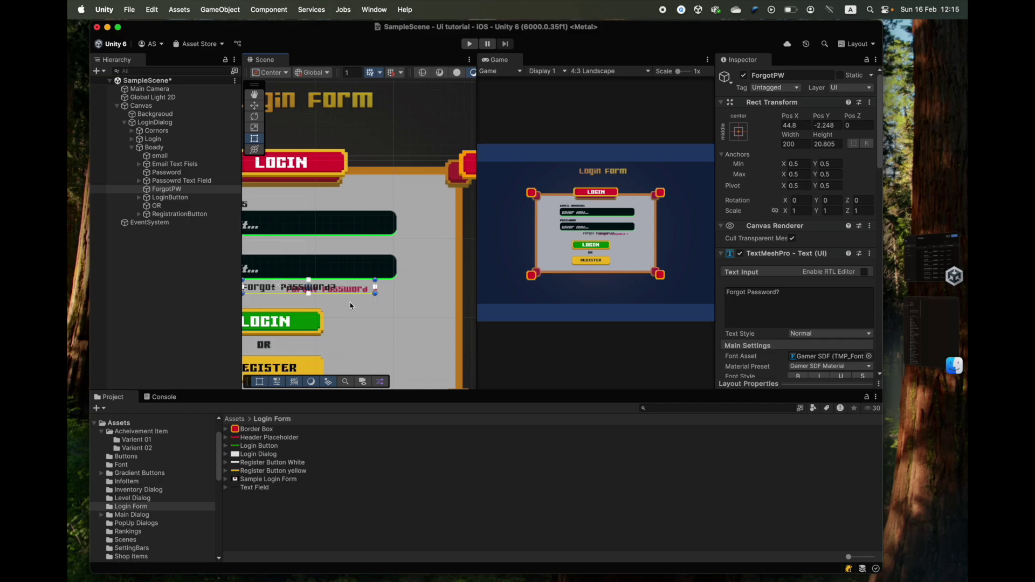
- Color the ForgotPW label pink and shift it right under the password field
left_click(830, 301)
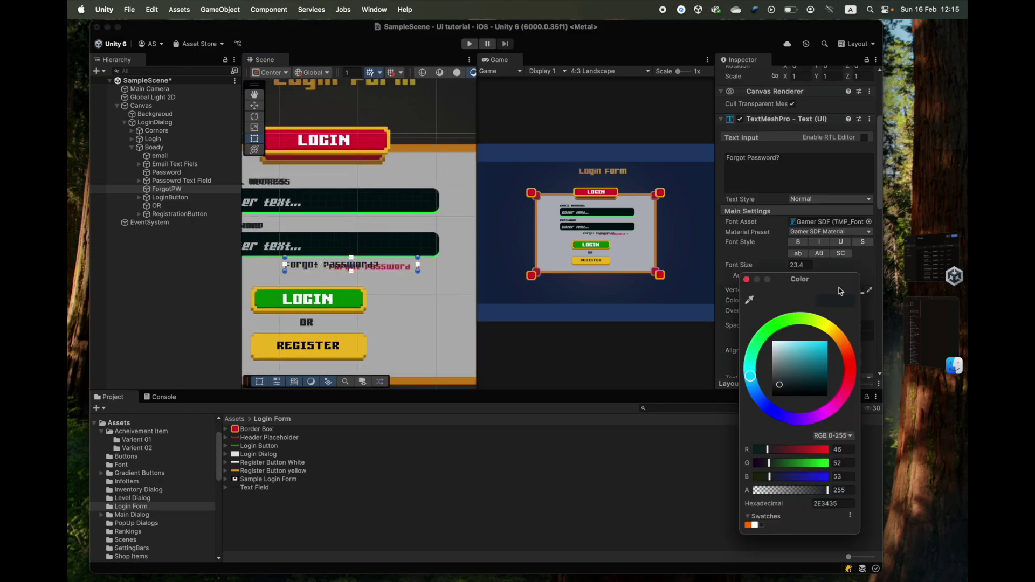
left_click(372, 266)
scroll(348, 210, "up", 3)
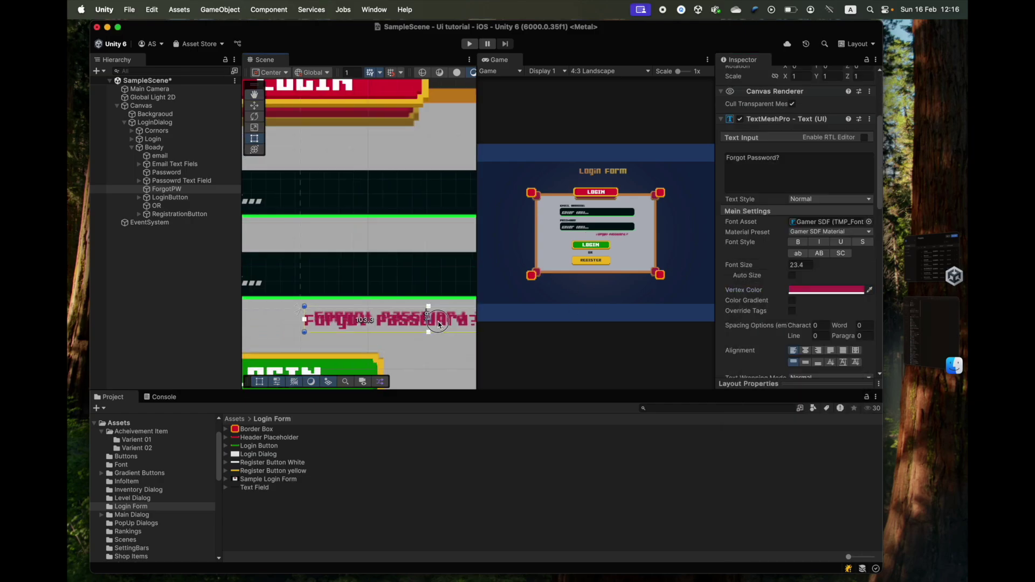
left_click_drag(381, 321, 444, 321)
scroll(444, 322, "down", 5)
left_click(155, 123)
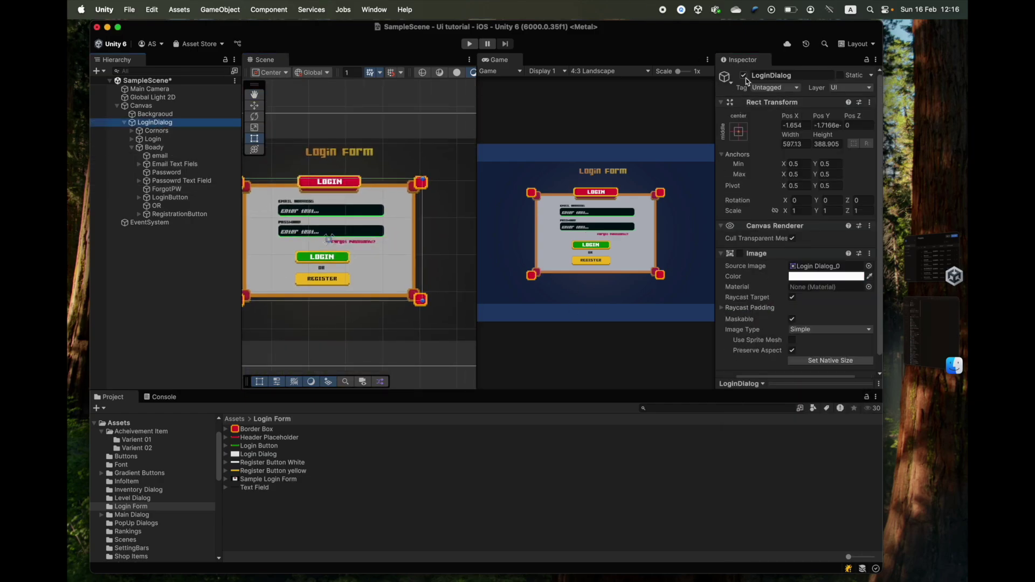
scroll(393, 254, "down", 2)
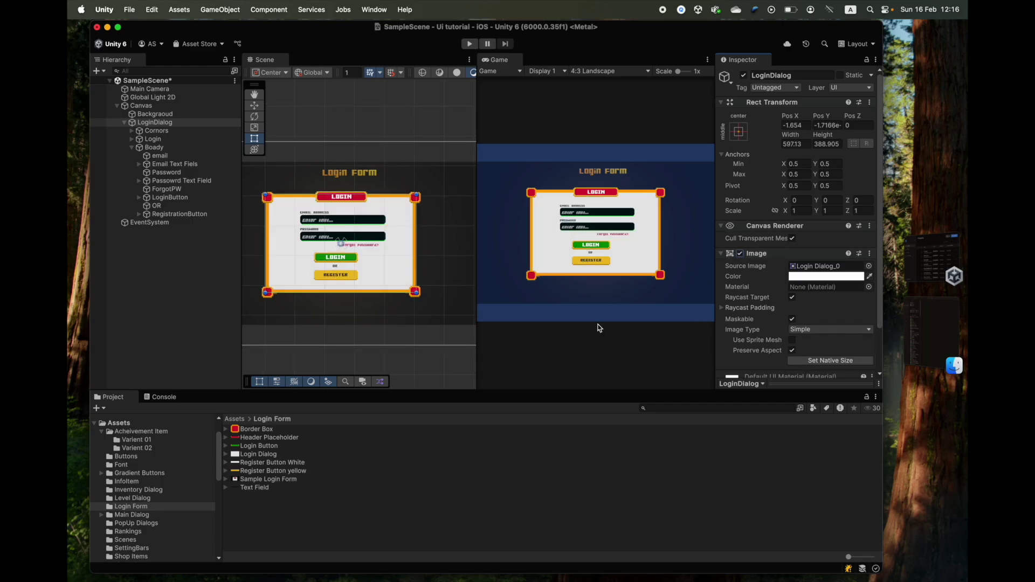
scroll(376, 247, "up", 1)
scroll(375, 247, "up", 4)
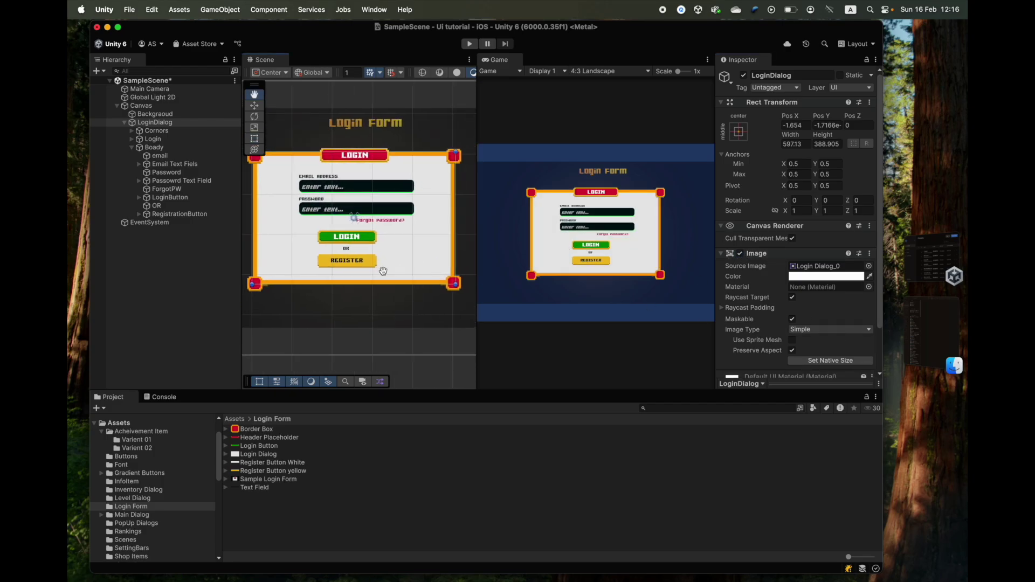
scroll(380, 275, "up", 5)
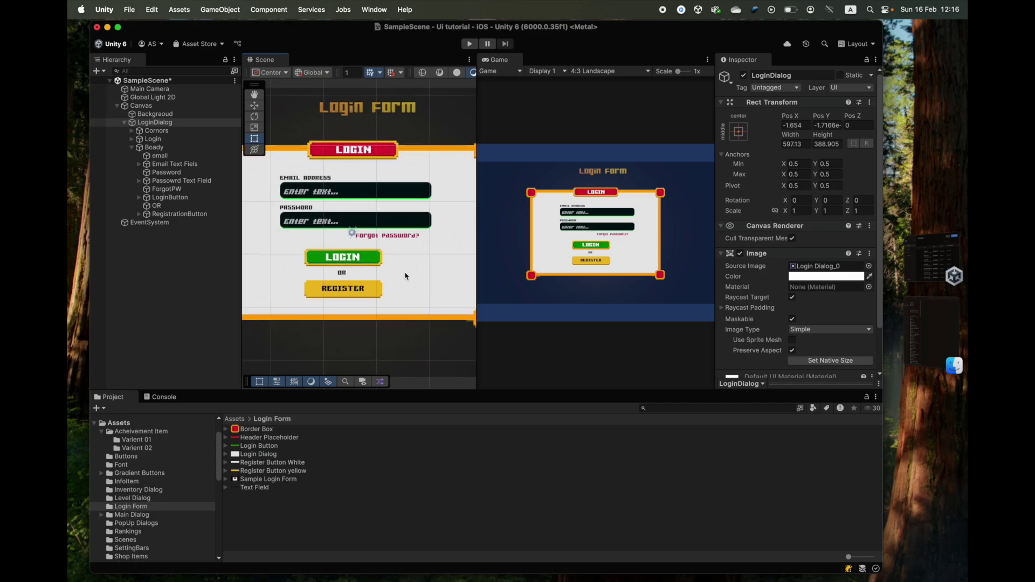
scroll(375, 265, "up", 1)
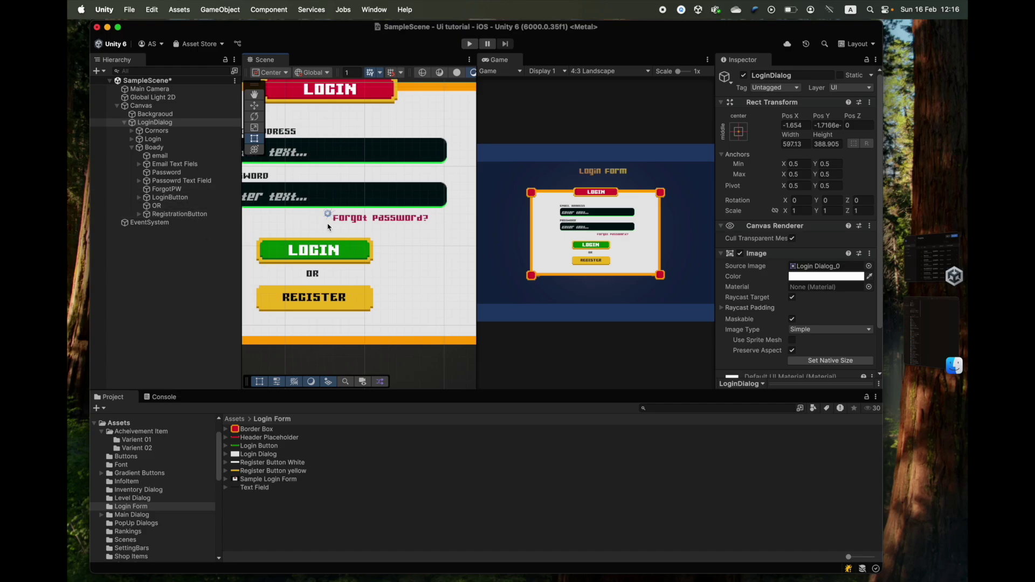
- Add a Button component to the ForgotPW label
left_click(167, 189)
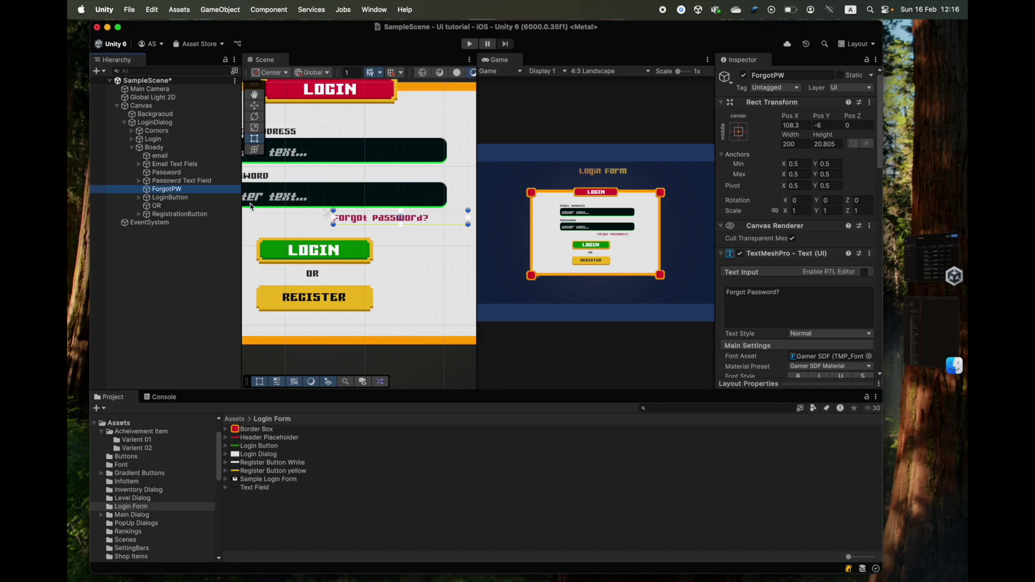
scroll(768, 302, "down", 5)
scroll(773, 325, "down", 10)
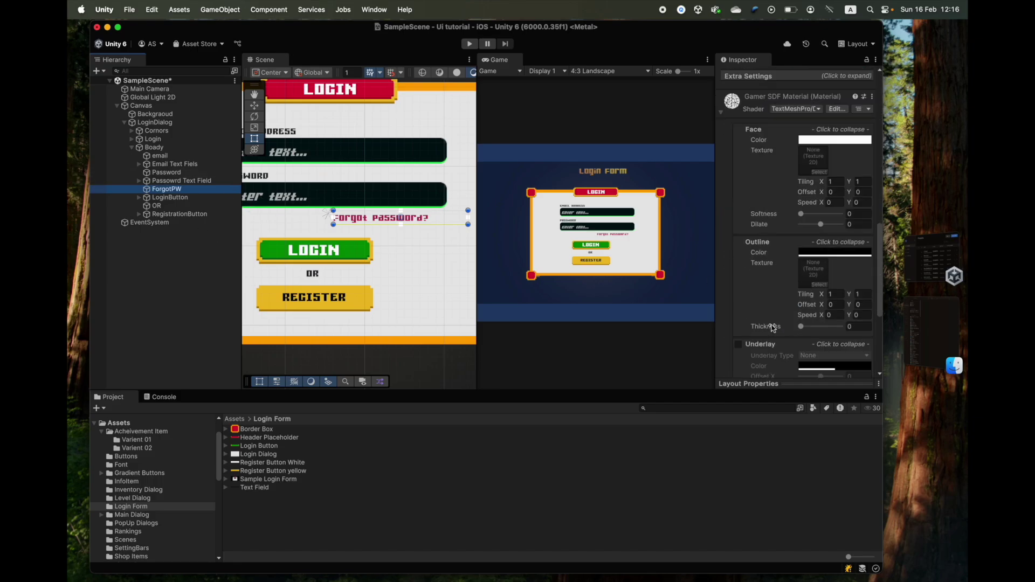
left_click(787, 369)
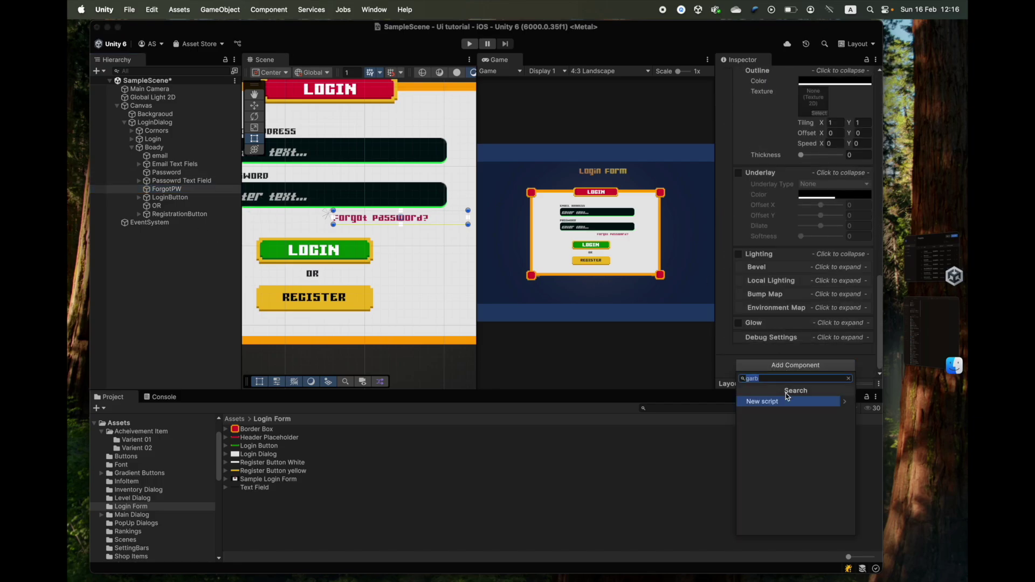
type("button")
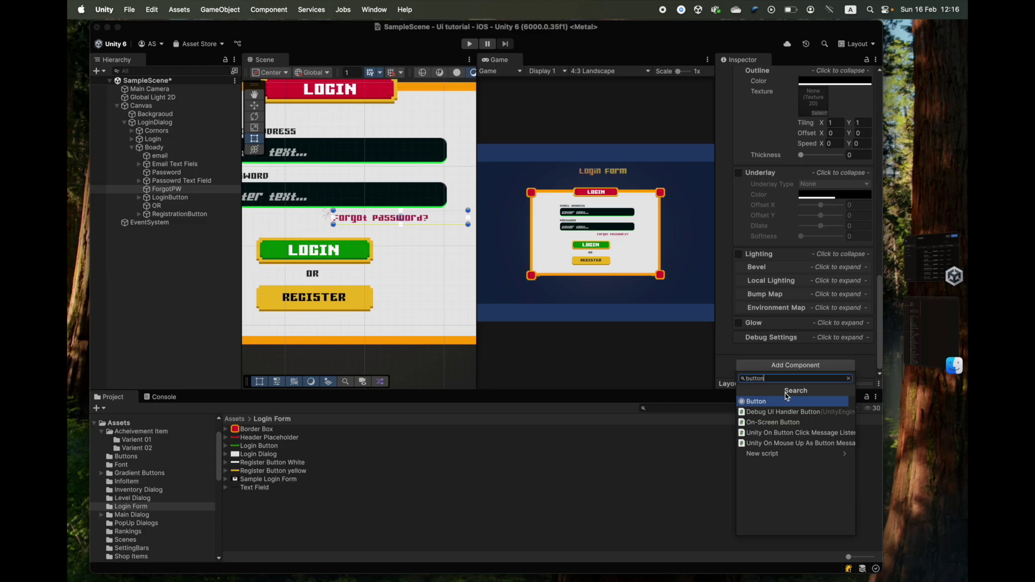
key("Return")
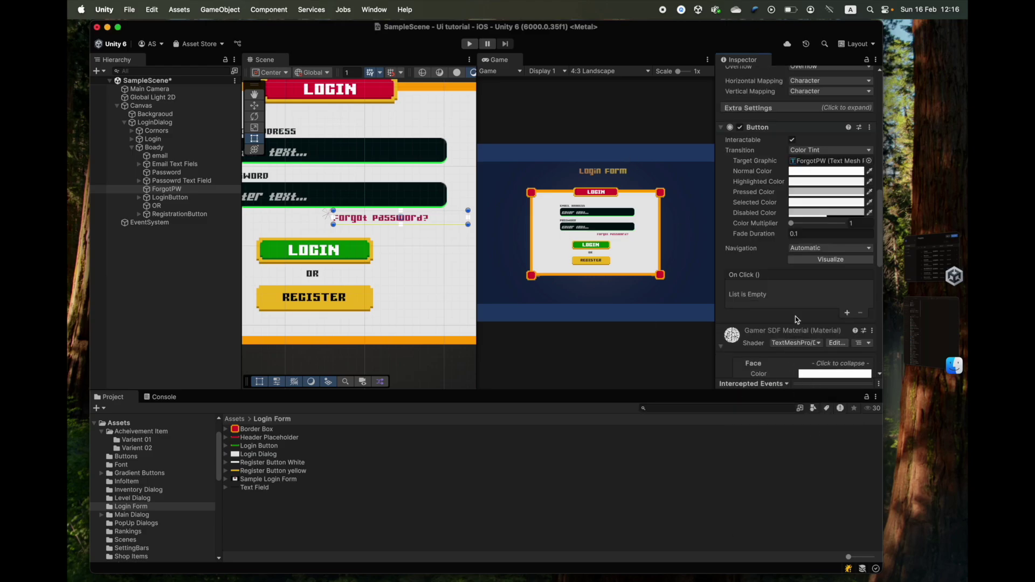
- Maximize the Game view to fill the editor
scroll(796, 319, "down", 5)
scroll(796, 302, "up", 5)
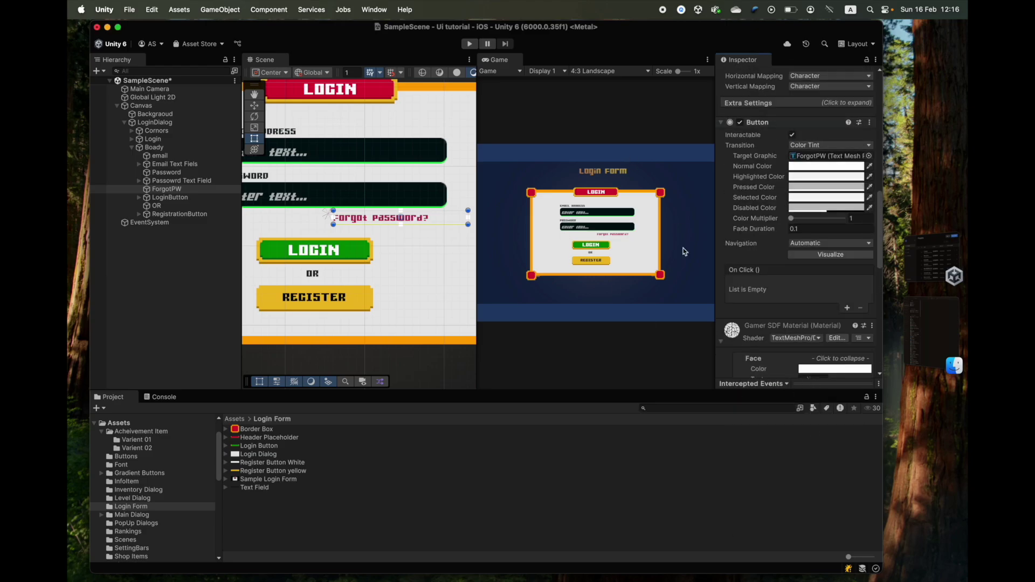
scroll(434, 221, "up", 2)
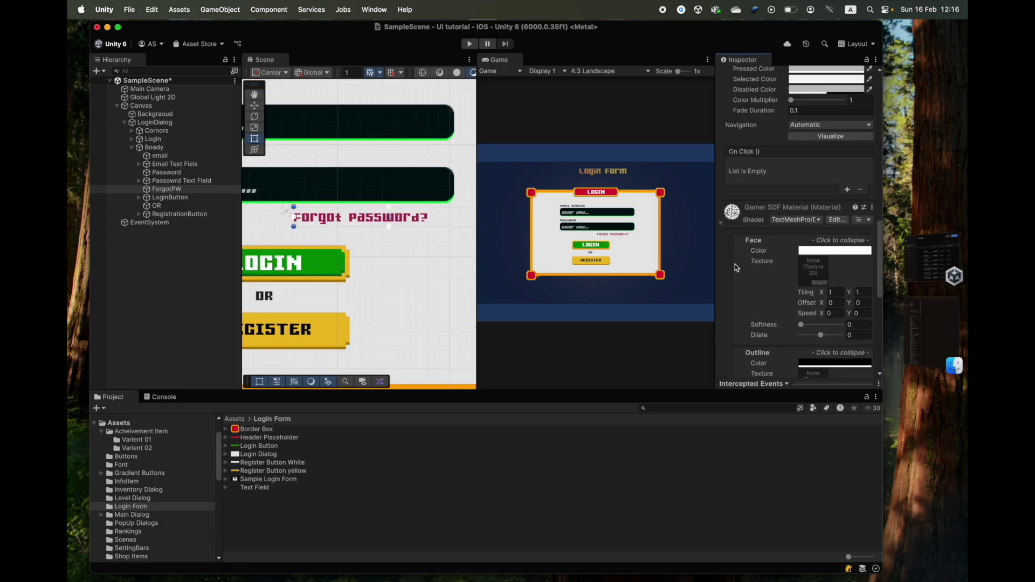
double_click(495, 59)
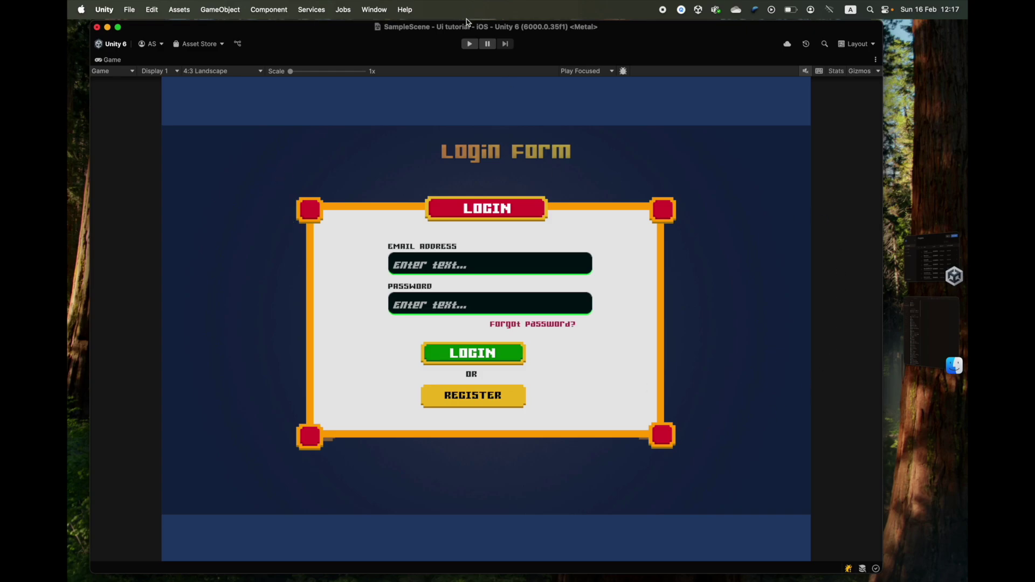
- Enter Play mode and test the LOGIN, REGISTER and Forgot password? buttons
left_click(470, 43)
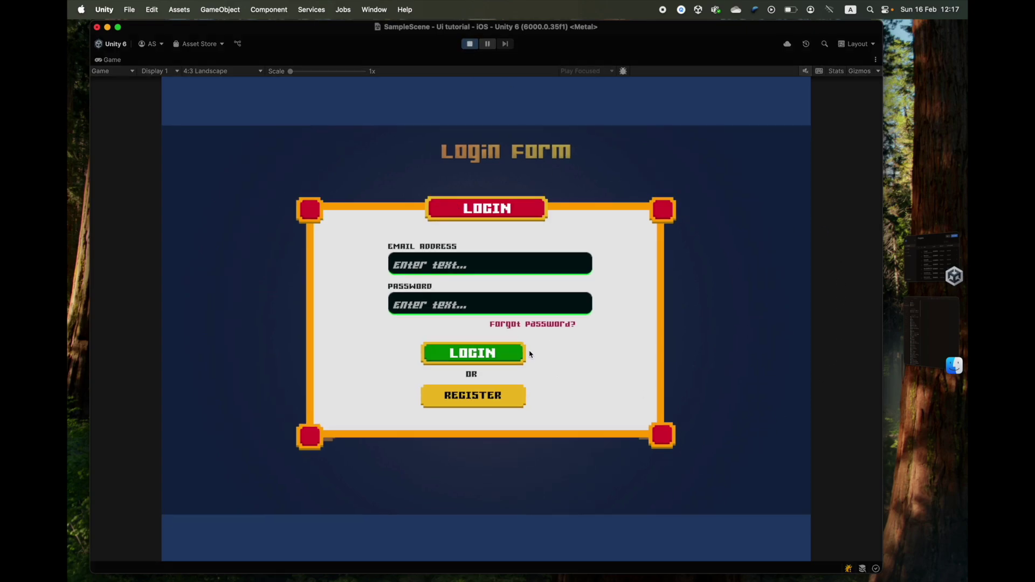
left_click(500, 354)
left_click(491, 393)
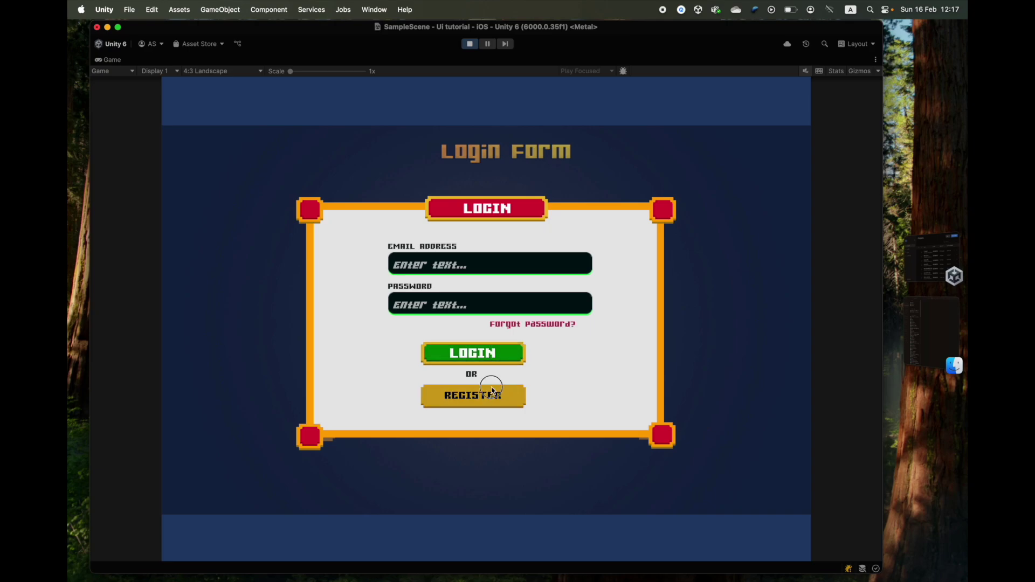
left_click(515, 326)
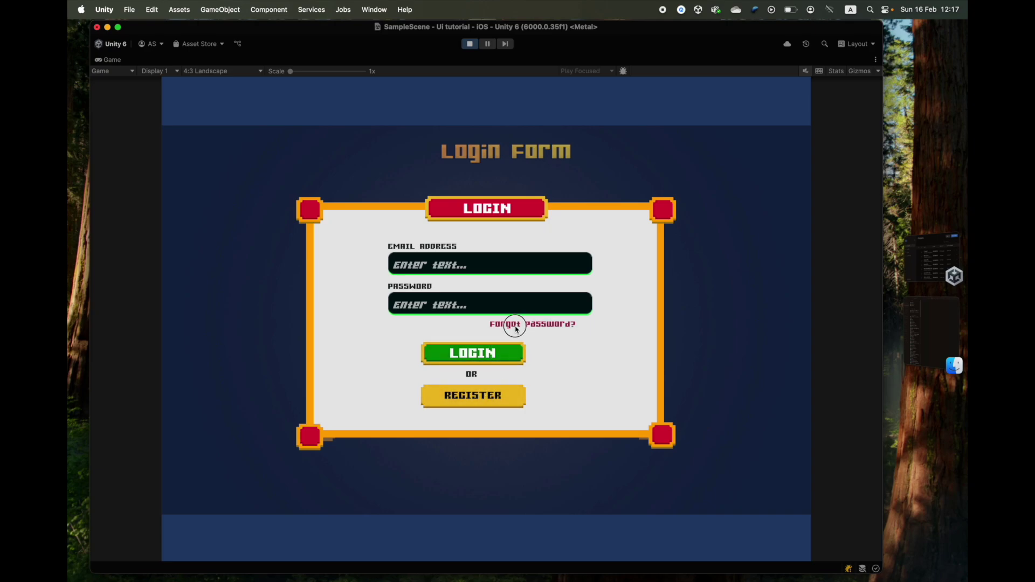
- Type test text into the password and email fields
left_click(491, 305)
type("Sdf5fd5f")
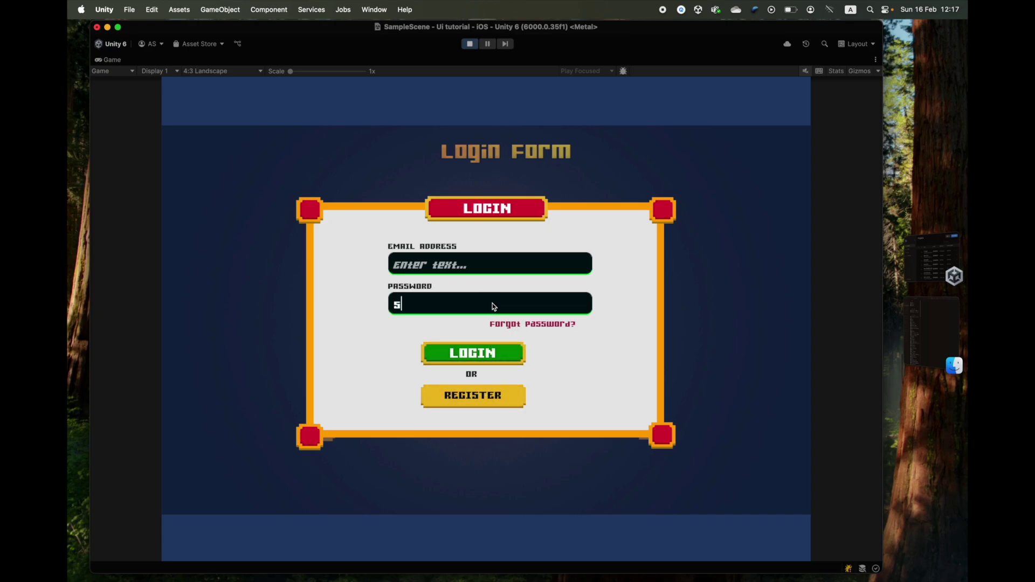
left_click(467, 268)
type("Sdf5df5df")
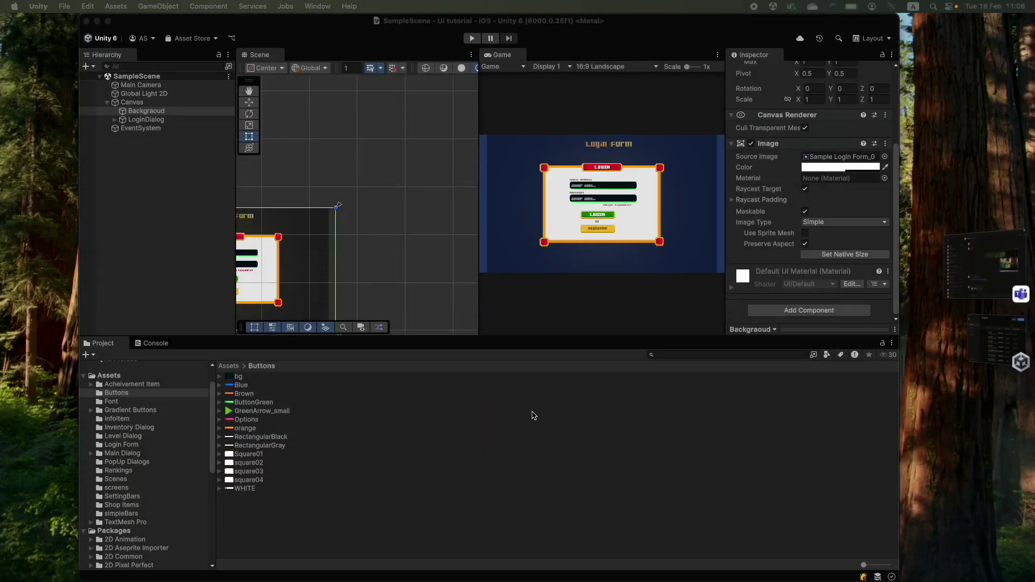
- Pan the scene to the canvas and move the main menu reference picture out of the way
scroll(350, 276, "down", 5)
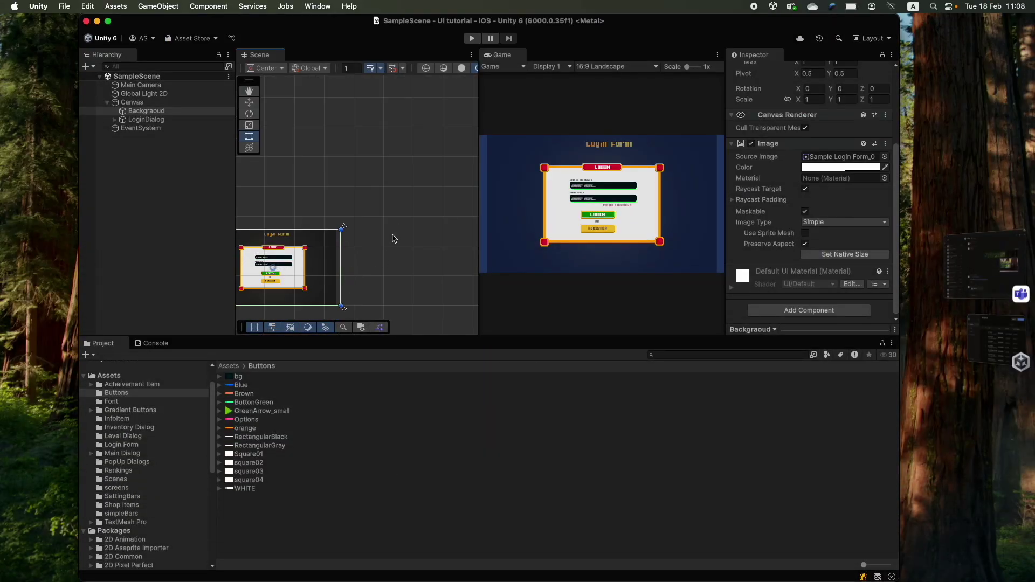
left_click(360, 257)
middle_click_drag(365, 262, 412, 175)
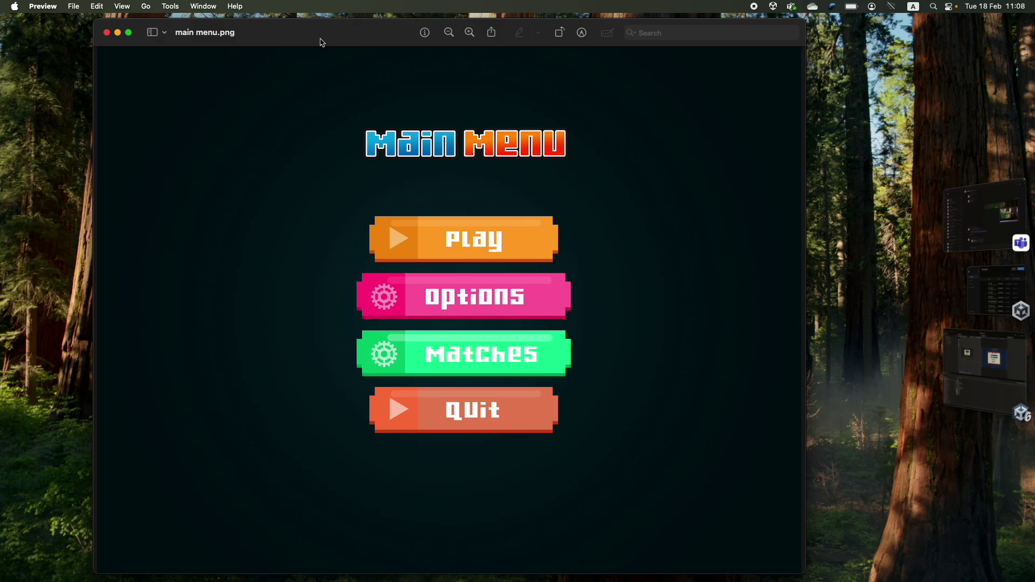
left_click_drag(391, 37, 303, 5)
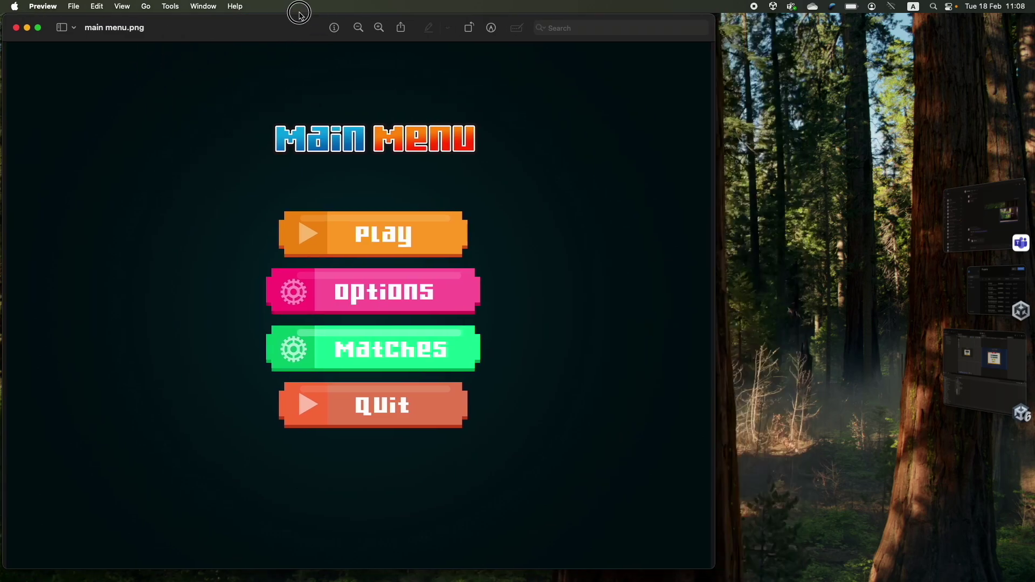
double_click(266, 34)
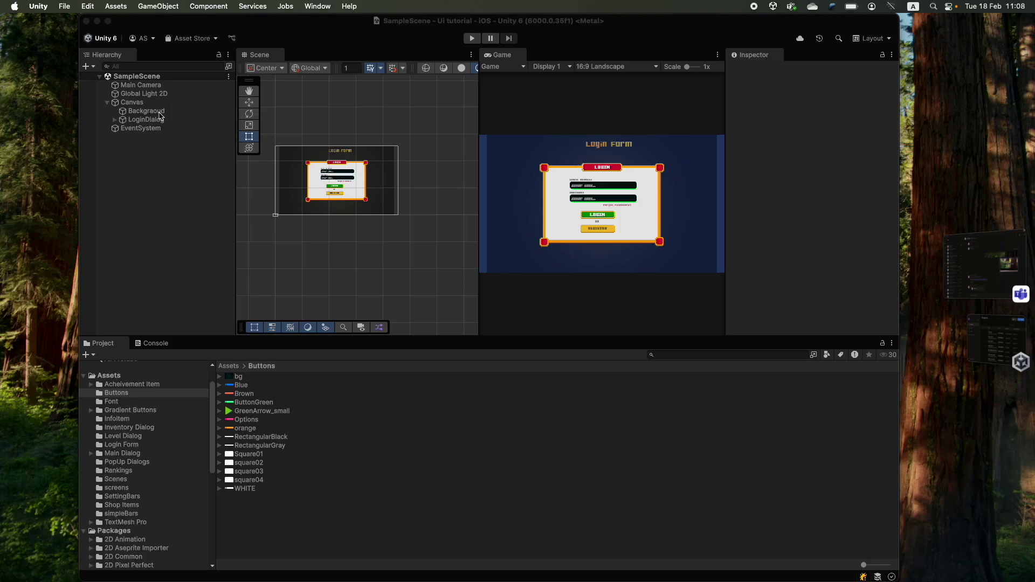
- Turn off Preserve Aspect on the Backgraoud image so it stretches to fill the frame
left_click(159, 112)
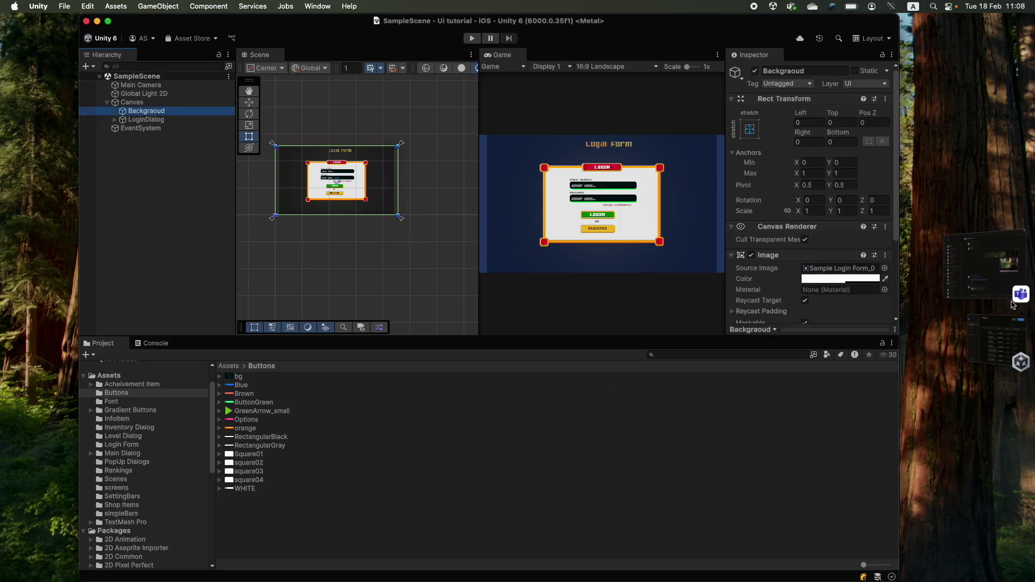
scroll(809, 243, "down", 3)
left_click(841, 214)
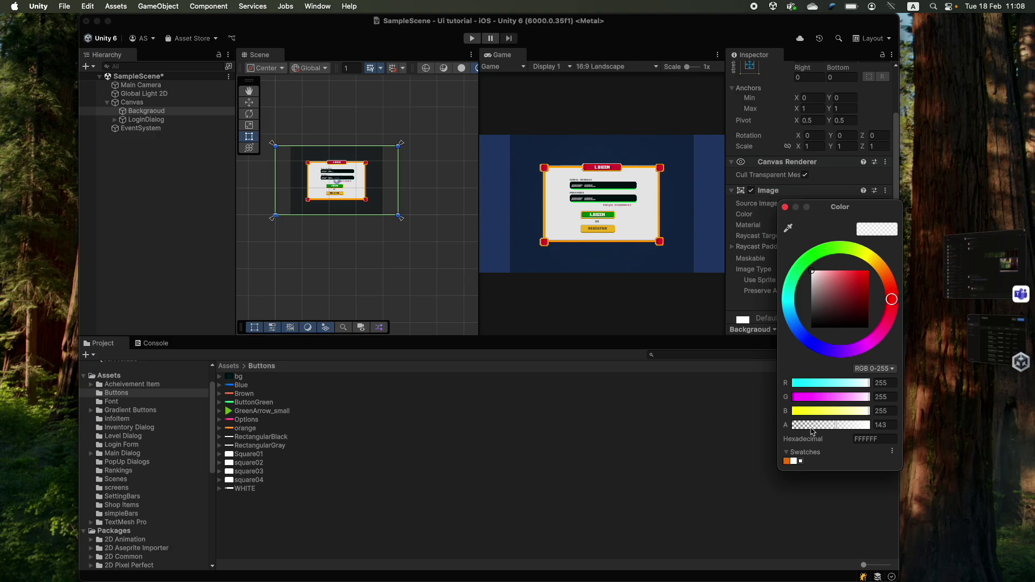
left_click(785, 207)
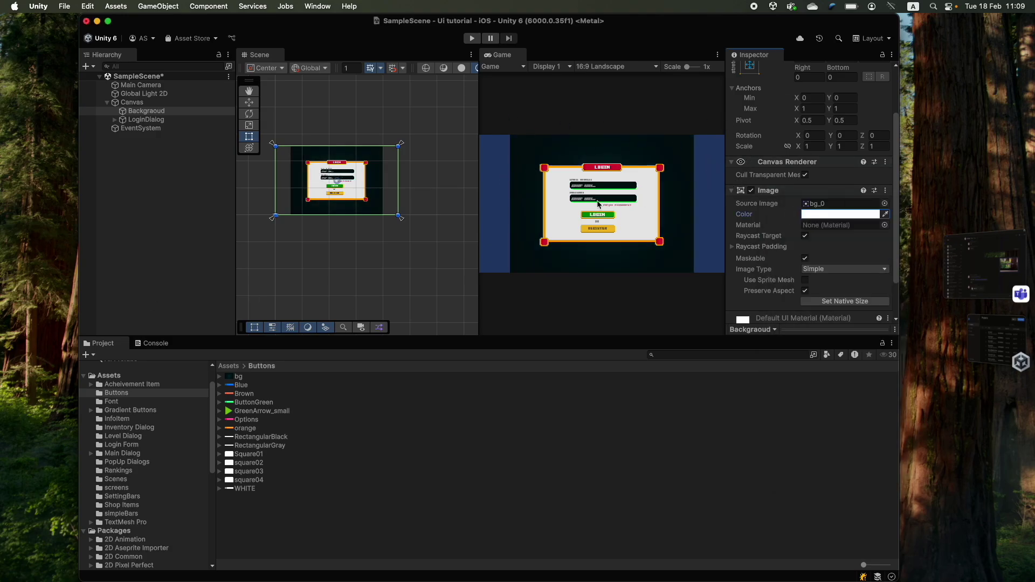
scroll(789, 184, "down", 2)
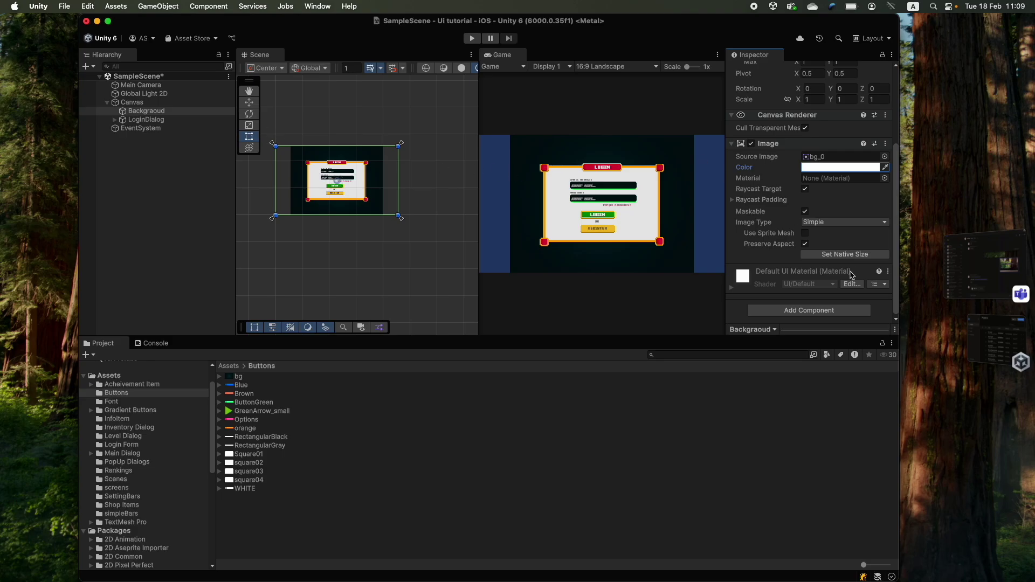
left_click(805, 244)
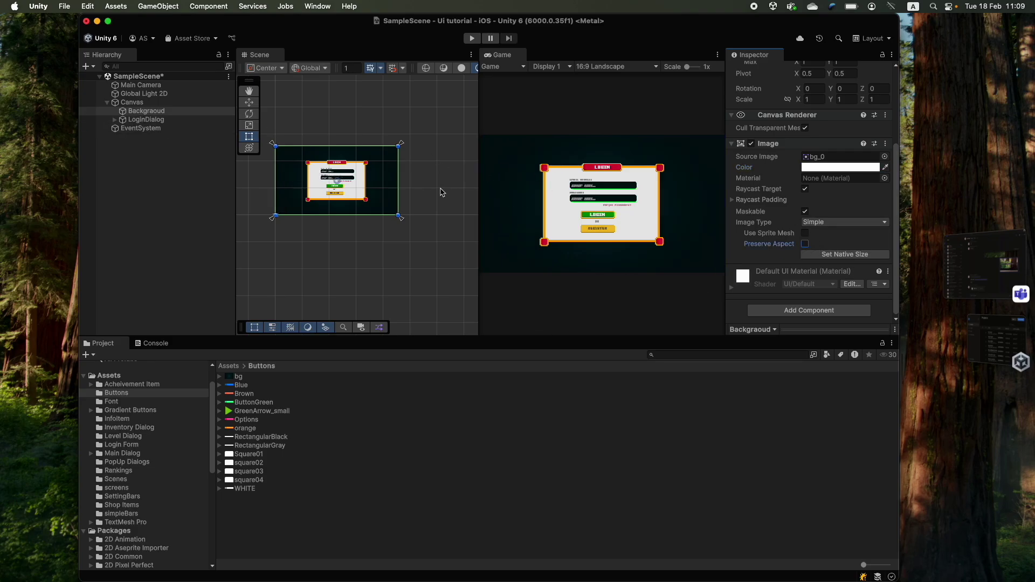
- Preview the scene at 4:3, iPad Pro 12.9-inch and 10.5-inch, then return to 16:9
left_click(599, 66)
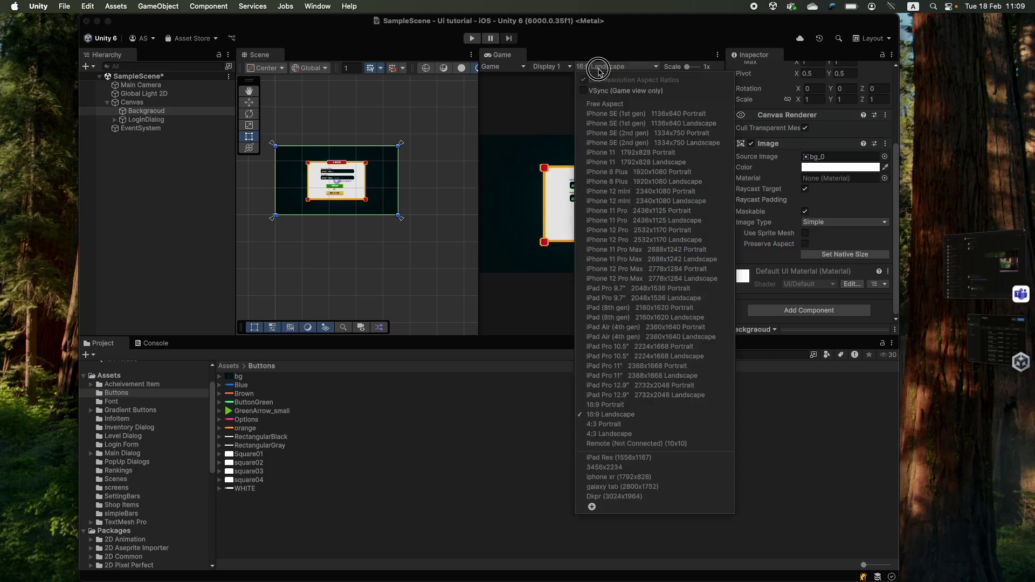
left_click(643, 438)
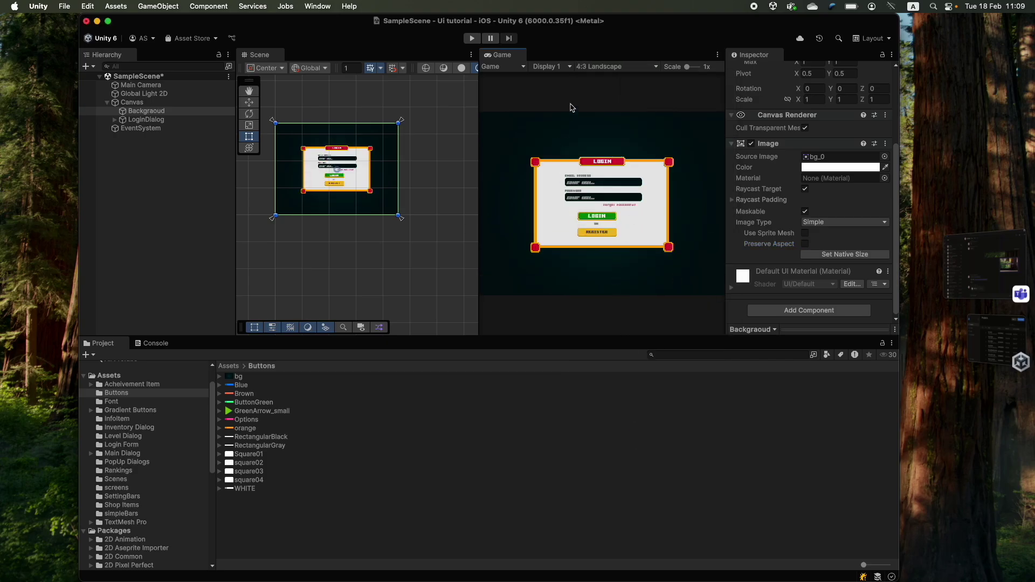
left_click(614, 67)
left_click(653, 400)
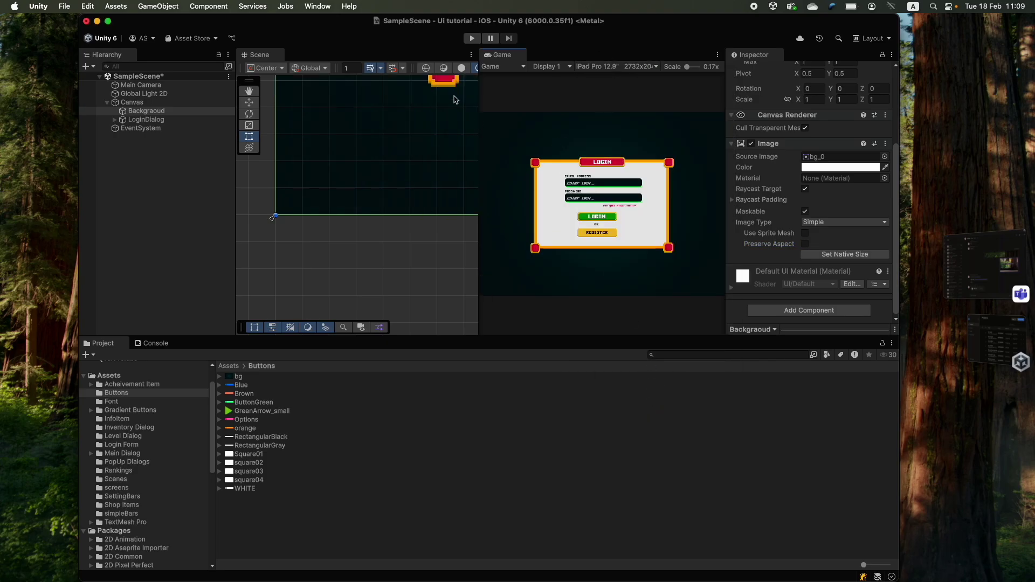
left_click(614, 67)
left_click(644, 356)
left_click(614, 67)
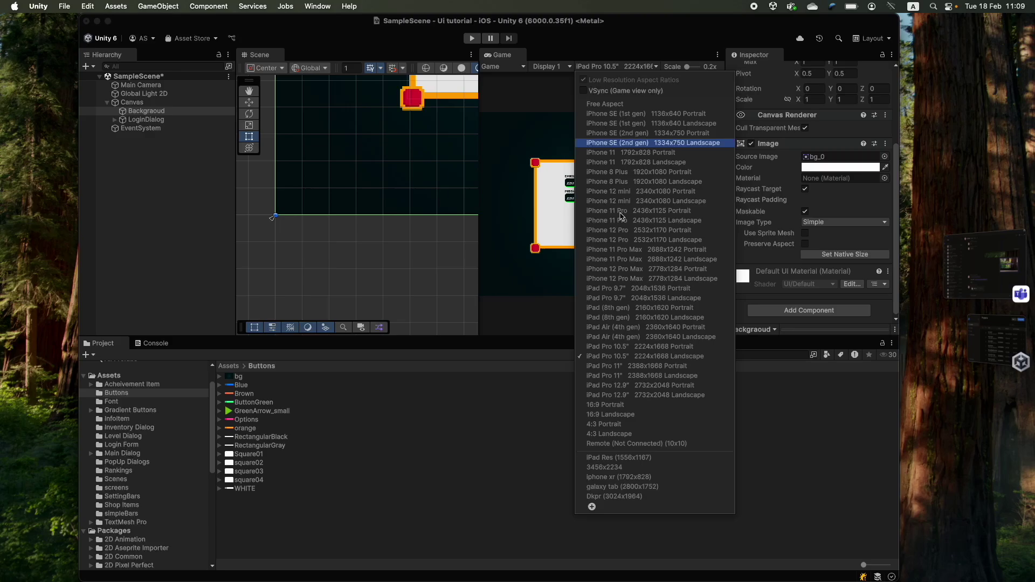
left_click(614, 415)
- Hide LoginDialog and create an empty object named Mainmenu under Canvas
left_click(158, 120)
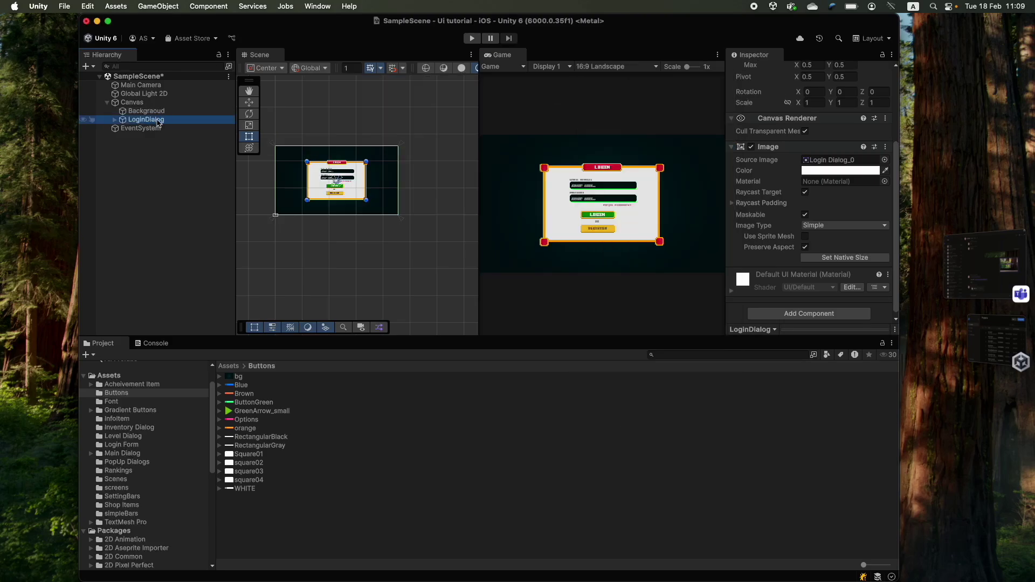
scroll(869, 122, "up", 4)
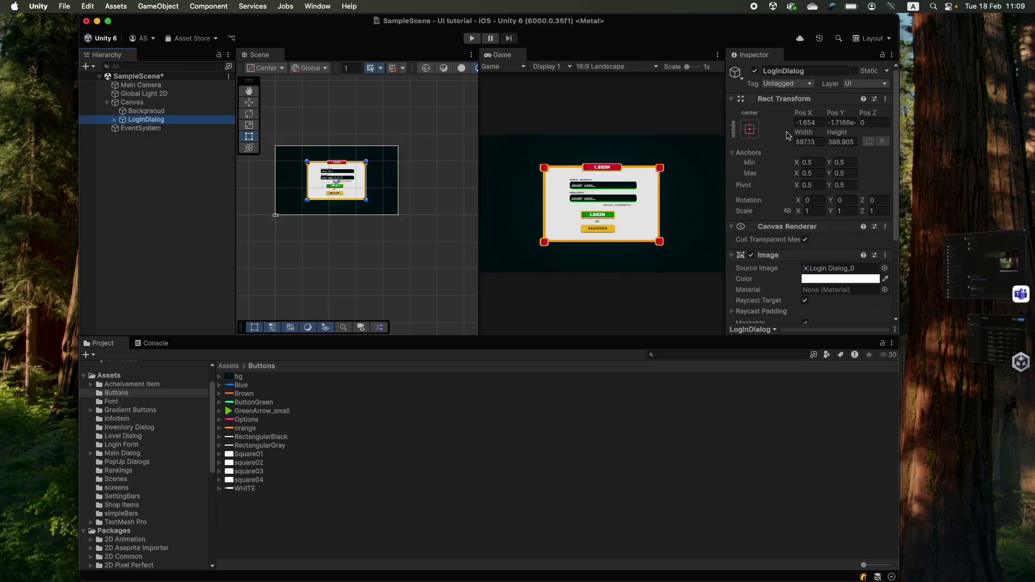
left_click(755, 72)
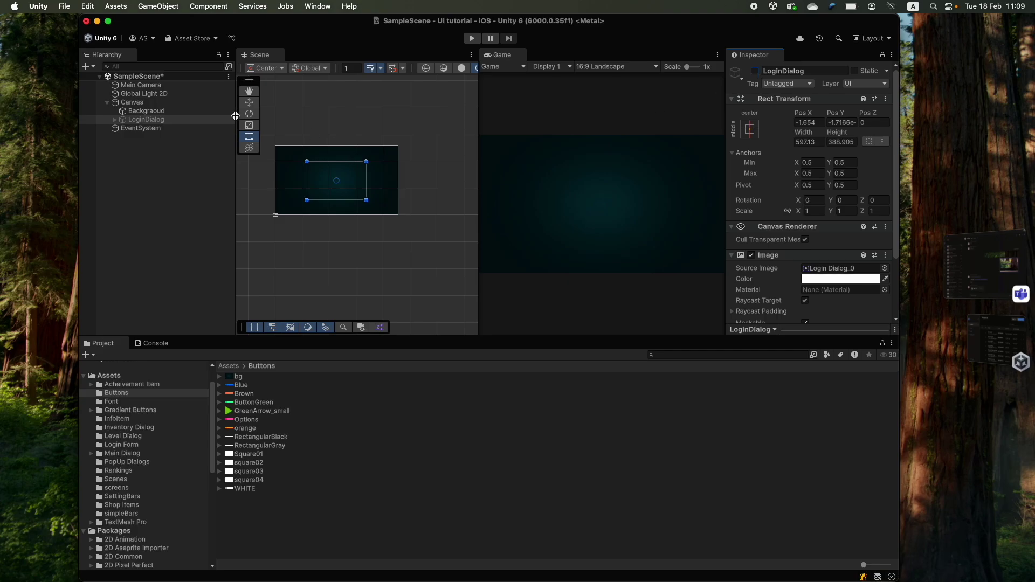
right_click(132, 103)
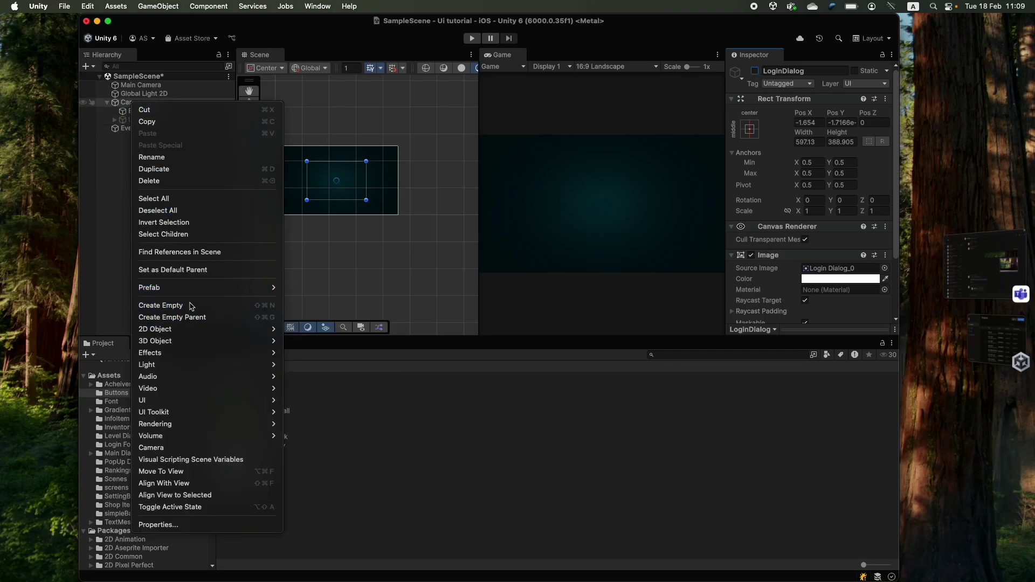
left_click(160, 306)
type("Mainmenu")
key("Return")
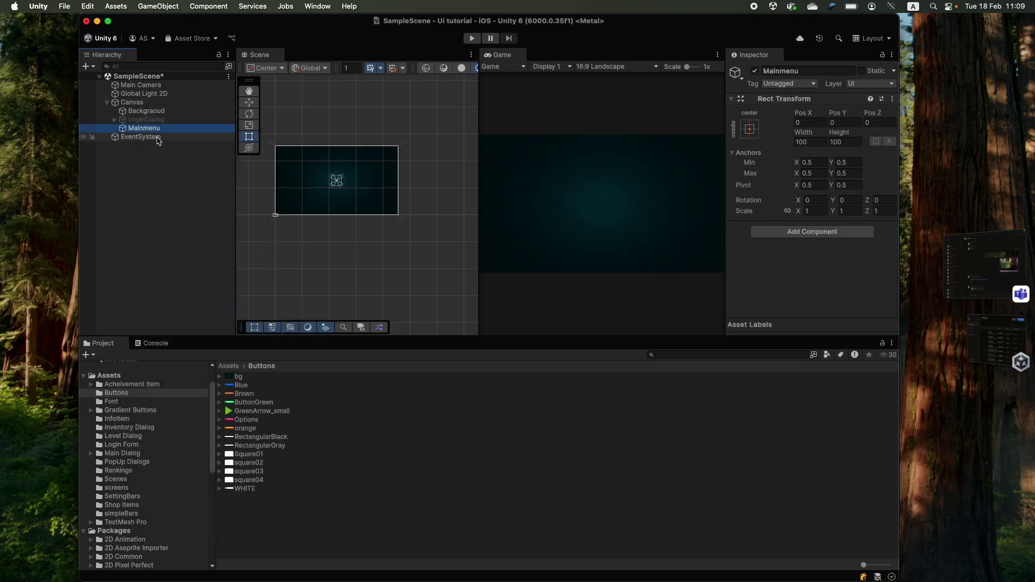
- Give Mainmenu an Image component with the stretch anchor preset filling the canvas
right_click(134, 128)
left_click(834, 263)
left_click(830, 231)
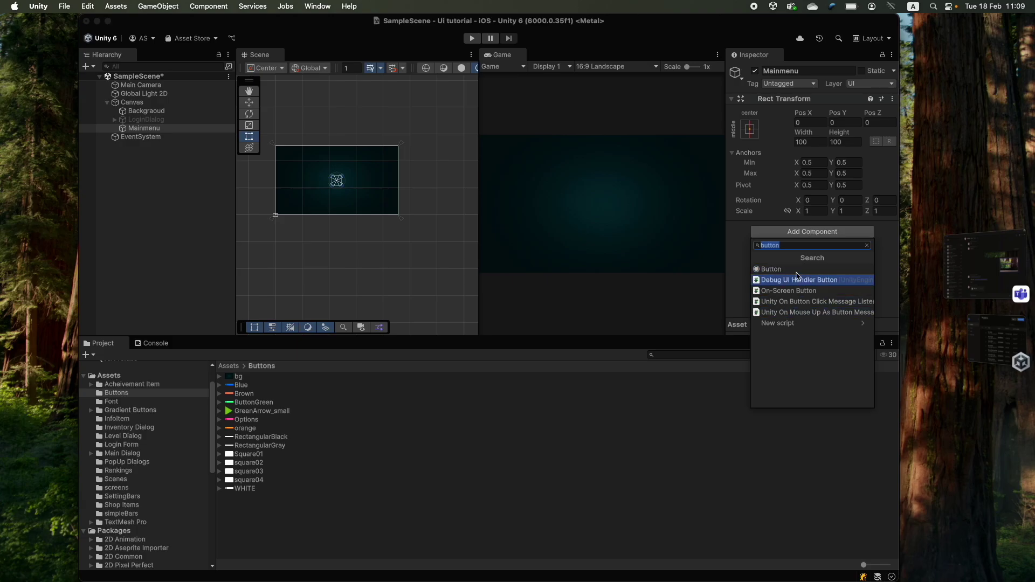
type("ima")
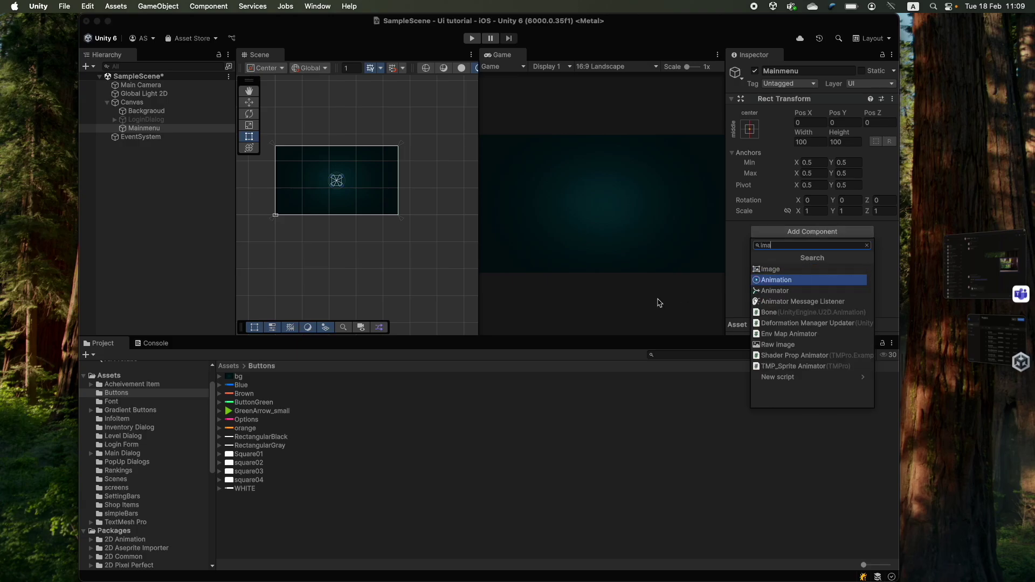
key("Up")
key("Return")
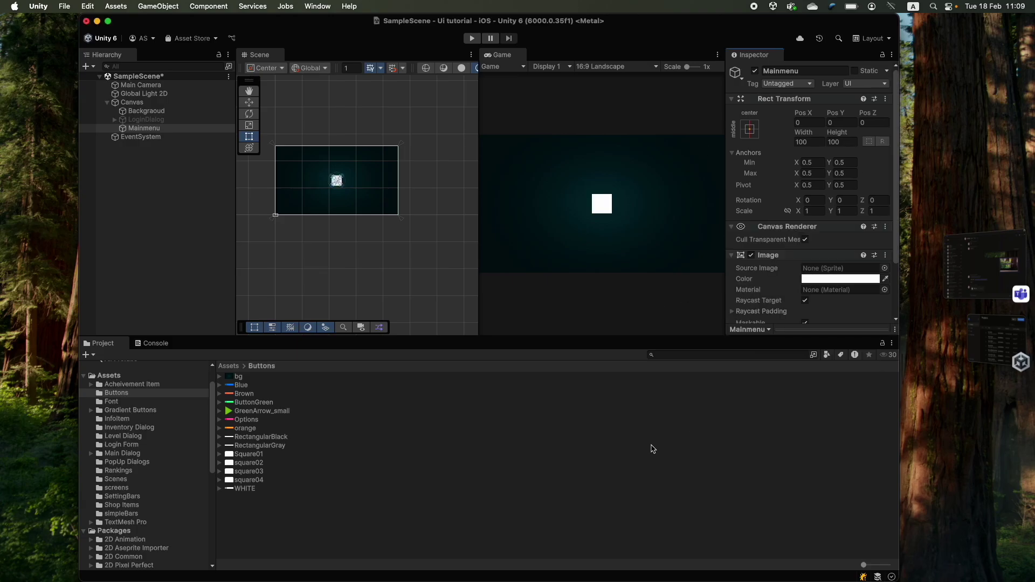
left_click(749, 130)
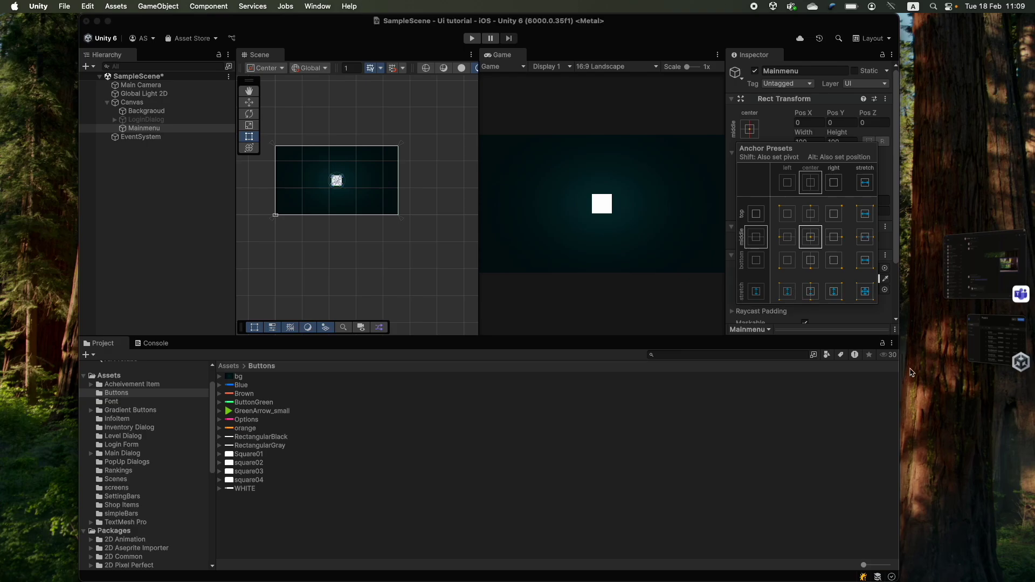
left_click(864, 291, "alt")
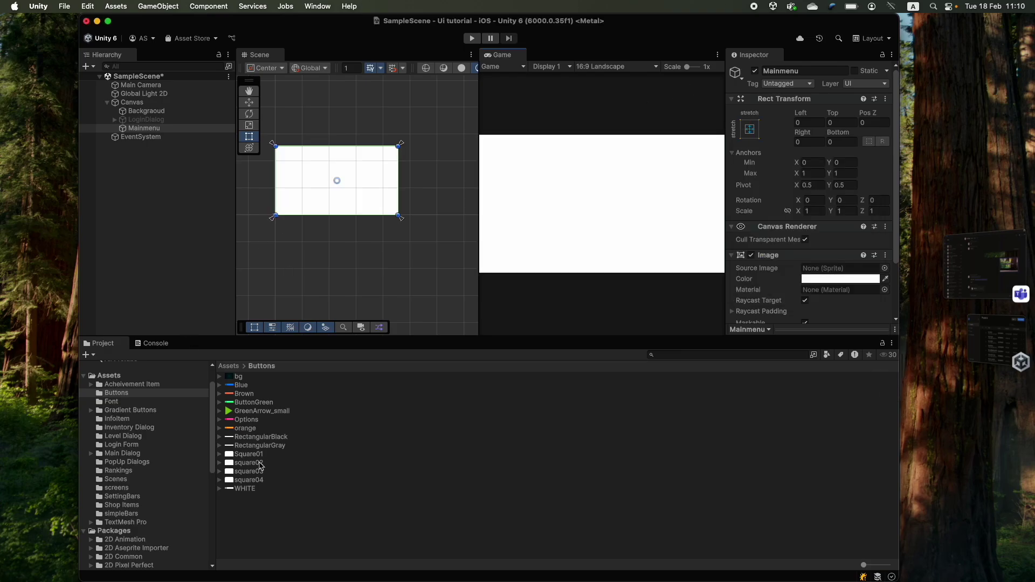
- Assign the main menu sprite from the screens folder as Mainmenu's Source Image
scroll(129, 496, "down", 1)
left_click(122, 446)
left_click(117, 480)
left_click_drag(249, 376, 841, 268)
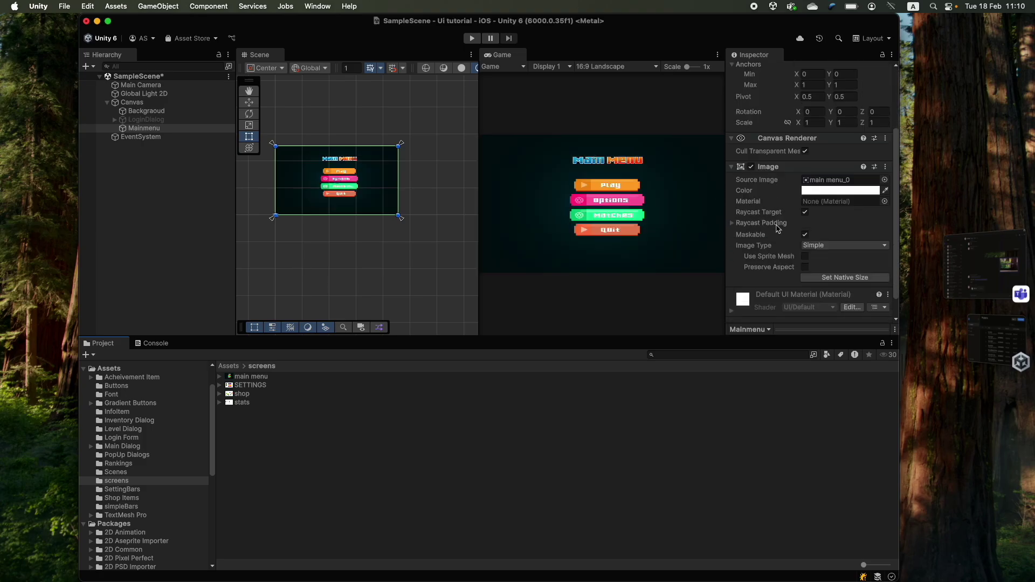
left_click_drag(478, 116, 559, 116)
- Create an orange-sprite button under Mainmenu over the Play slot with an enlarged Play label
right_click(210, 128)
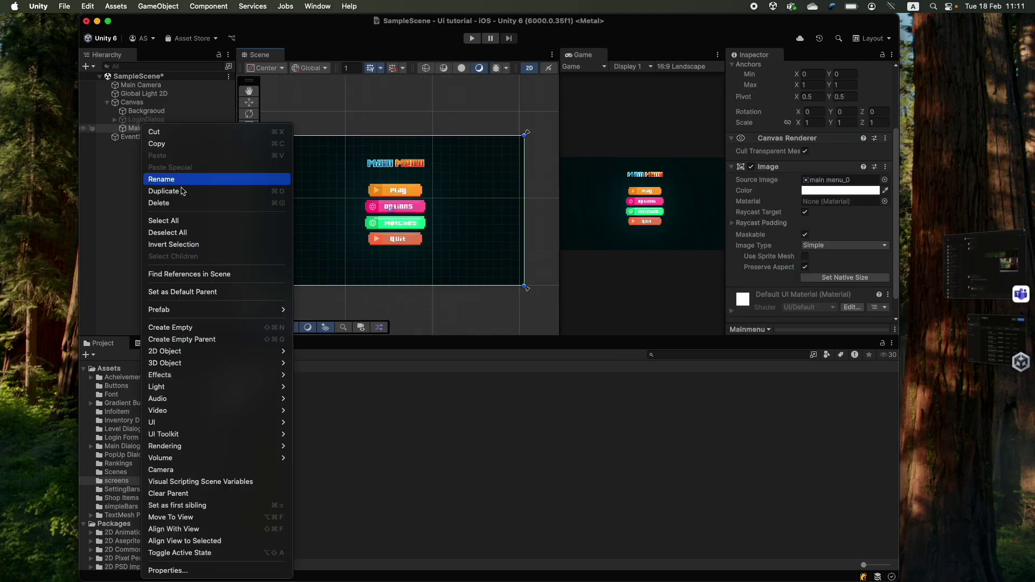
left_click(346, 495)
scroll(362, 263, "up", 3)
scroll(363, 263, "up", 2)
left_click_drag(358, 218, 372, 147)
left_click(117, 385)
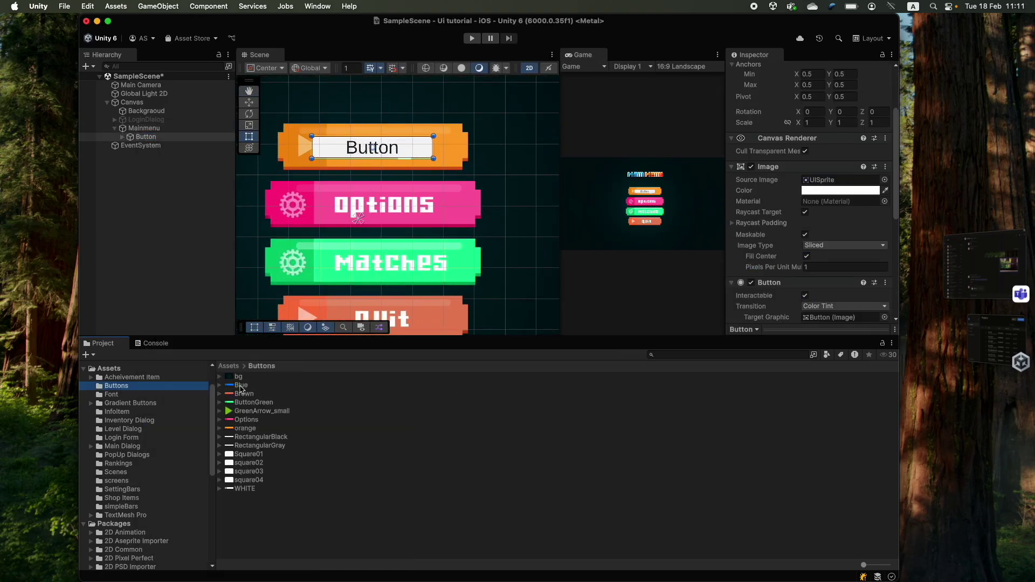
left_click_drag(246, 428, 840, 179)
left_click_drag(435, 135, 475, 124, "alt")
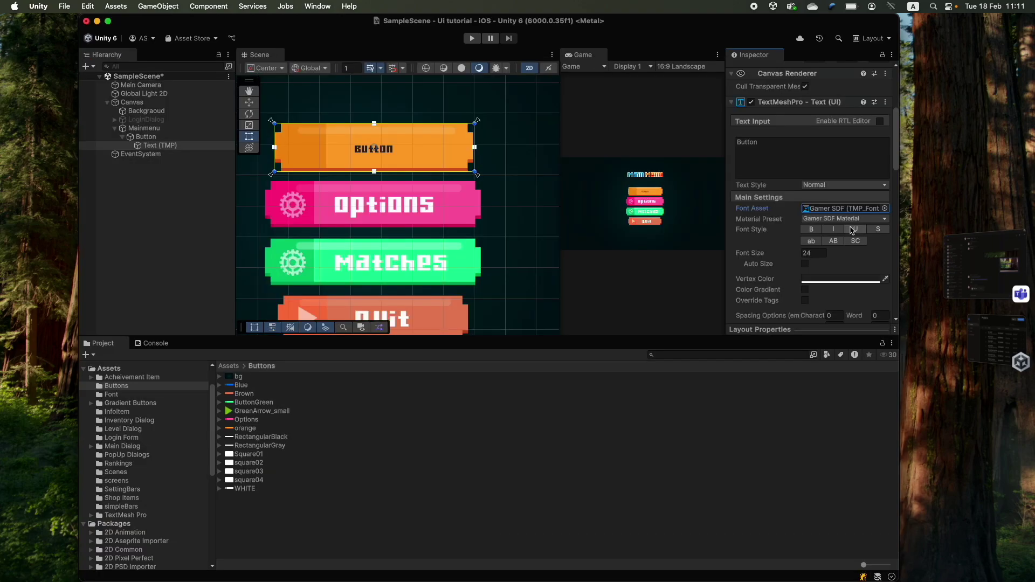
left_click(145, 136)
left_click_drag(799, 253, 889, 259)
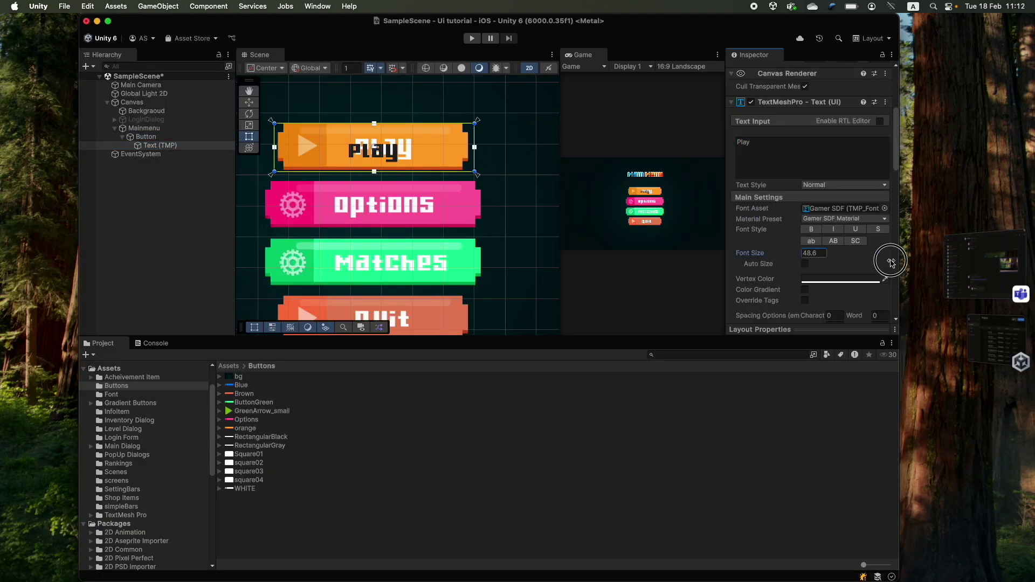
left_click_drag(474, 137, 444, 137)
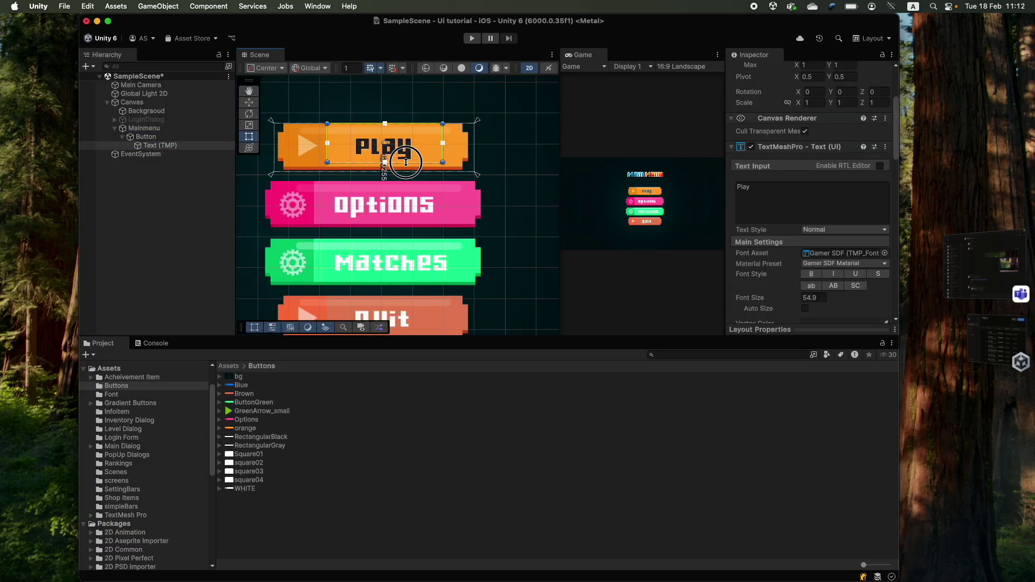
- Add a green arrow icon image inside the Play button
right_click(222, 136)
mouse_move(248, 456)
left_click(346, 459)
left_click(248, 480)
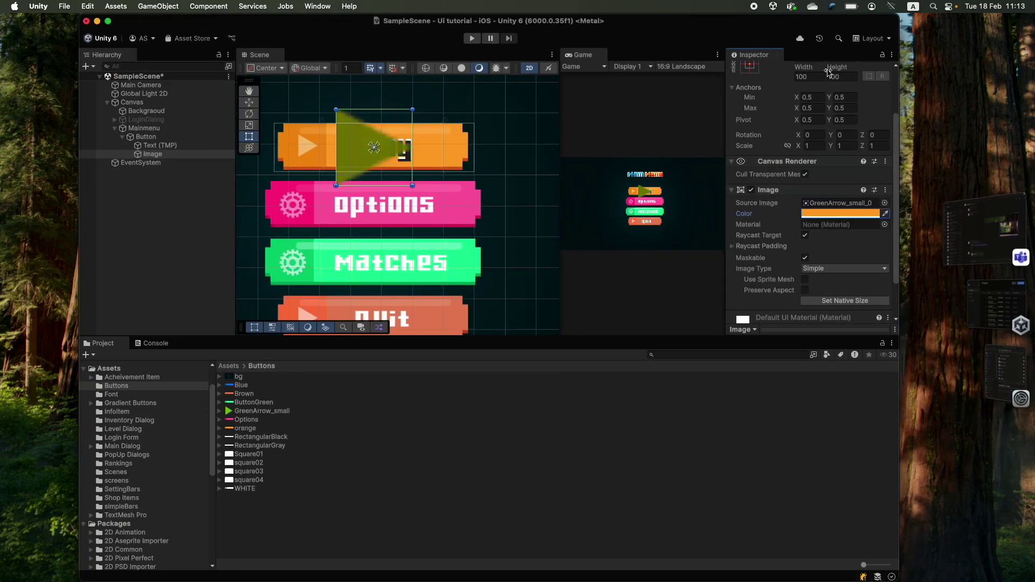
scroll(386, 188, "up", 3)
left_click_drag(393, 180, 380, 194)
scroll(470, 218, "down", 2)
left_click(440, 215)
left_click(246, 489)
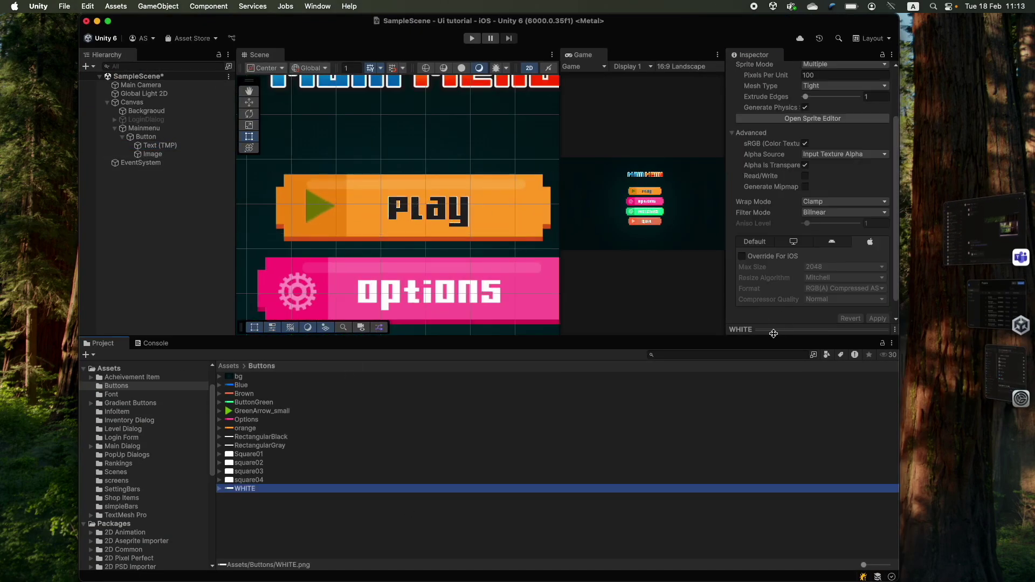
scroll(399, 215, "down", 5)
left_click(145, 137)
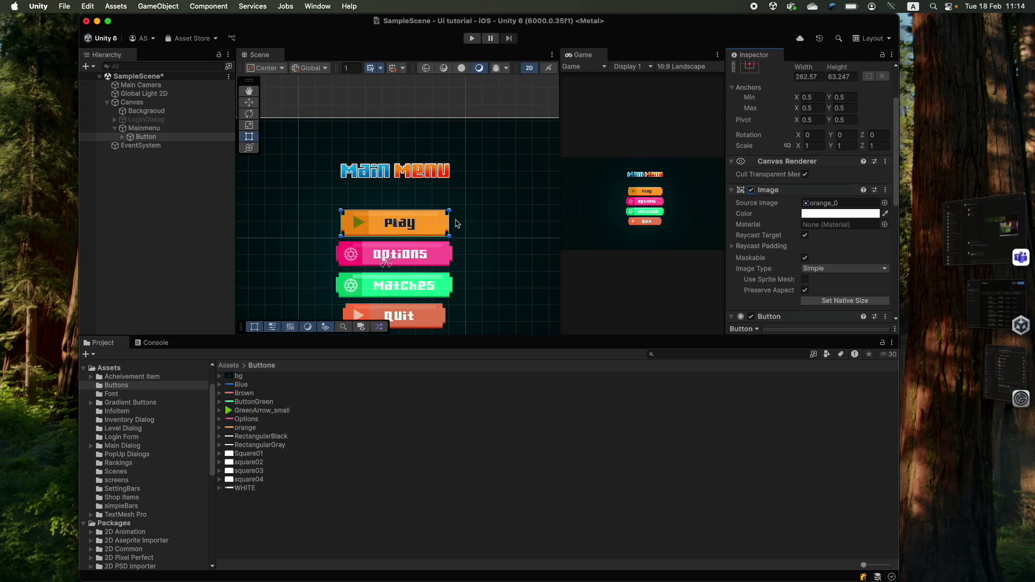
scroll(448, 237, "up", 5)
- Duplicate the Play button, keep the original on top, and rename it PlayButton
key("super+d")
left_click_drag(403, 223, 405, 175)
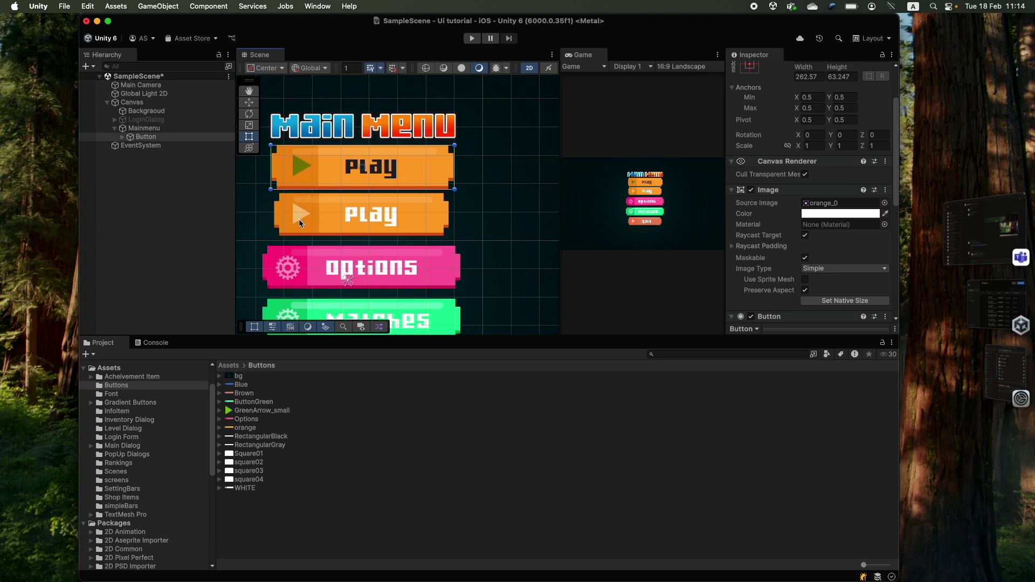
left_click(123, 138)
left_click(159, 146)
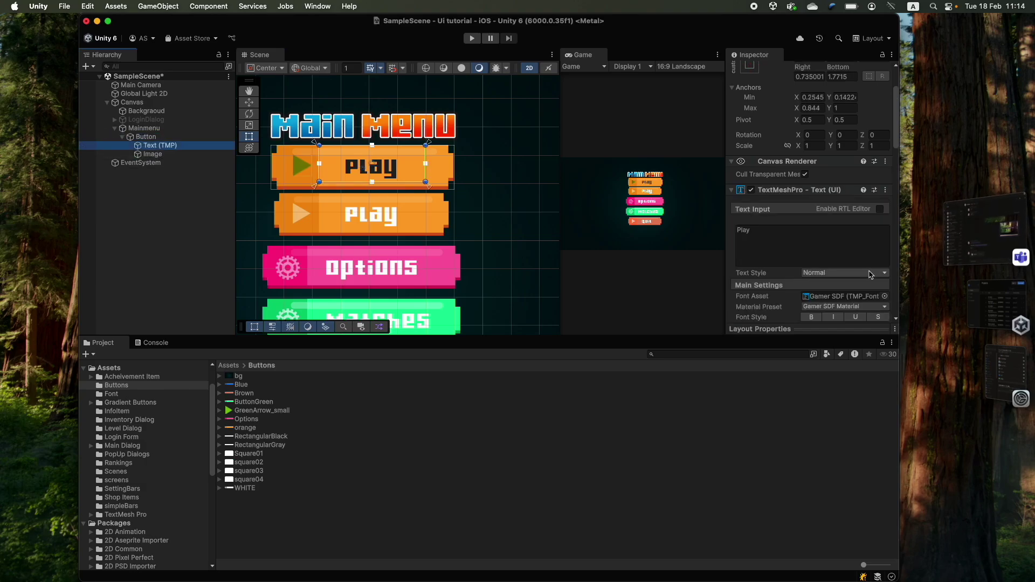
scroll(870, 275, "down", 10)
left_click(835, 122)
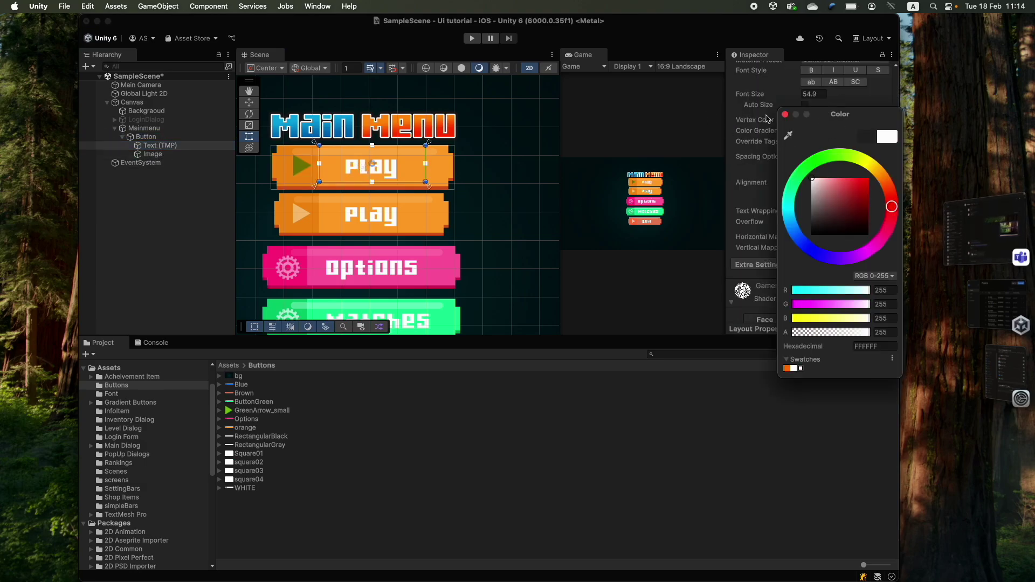
left_click(146, 137)
key("Return")
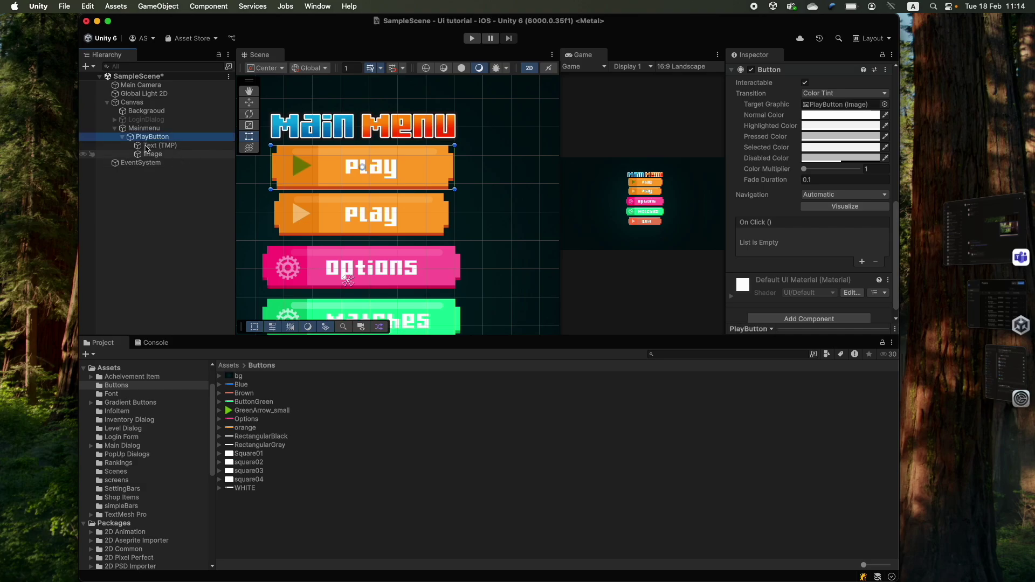
left_click(123, 137)
scroll(445, 268, "down", 5)
left_click_drag(445, 268, 430, 221)
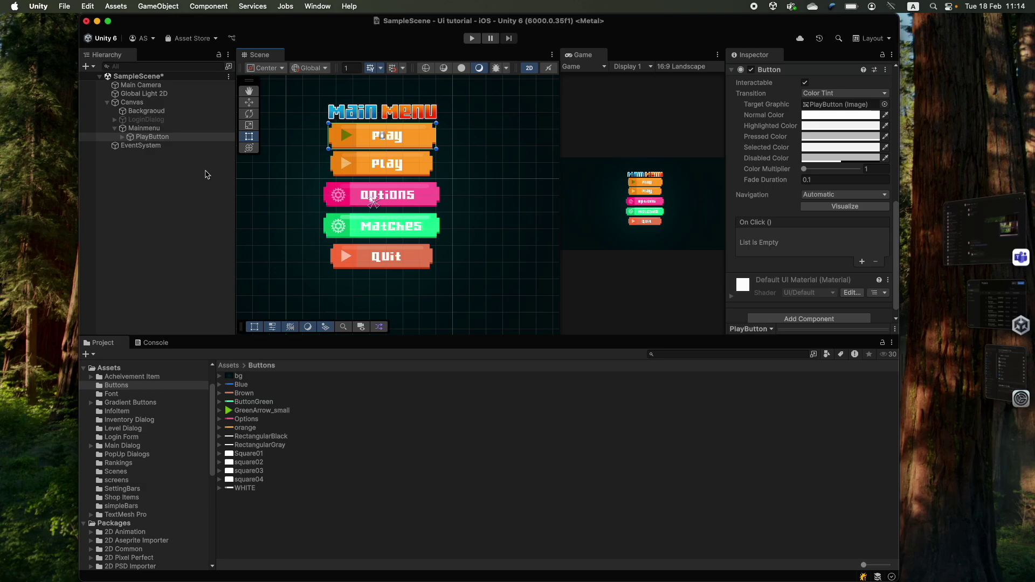
- Duplicate the PlayButton object inside Mainmenu with Cmd+D
left_click(152, 137)
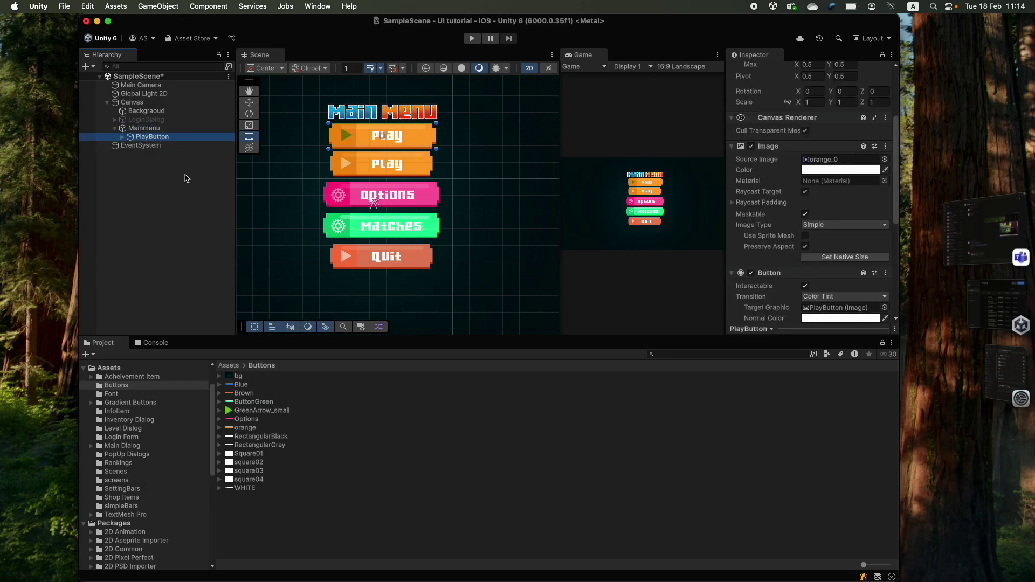
right_click(159, 141)
left_click(203, 267)
left_click(154, 138)
key("super+d")
key("super+d")
key("super+d")
left_click(148, 146)
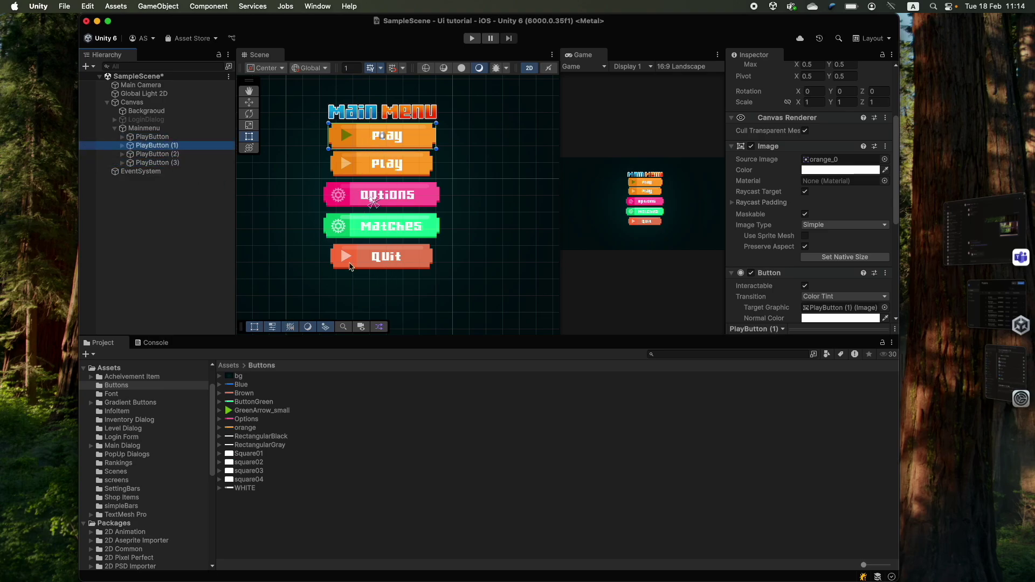
- Rename the three PlayButton copies to Options, Matches and Quit
left_click(158, 146)
type("Options")
key("Return")
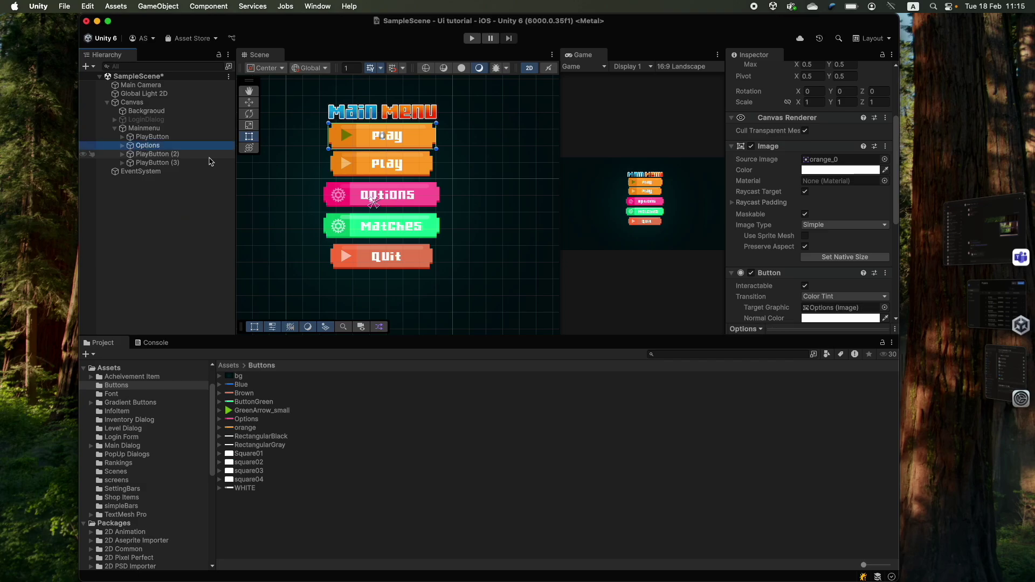
key("Down")
key("Return")
type("Matches")
key("Return")
key("Down")
key("Return")
type("Quit")
key("Return")
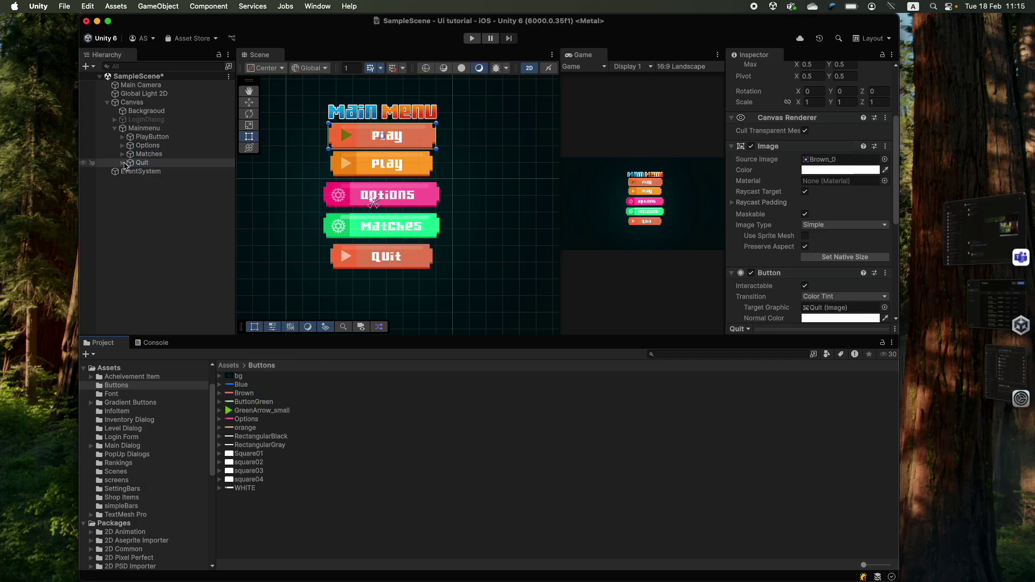
- Undo and redo edits to restore the Options button's pink sprite and OPTIONS label
key("Right")
key("Down")
key("super+z")
key("f")
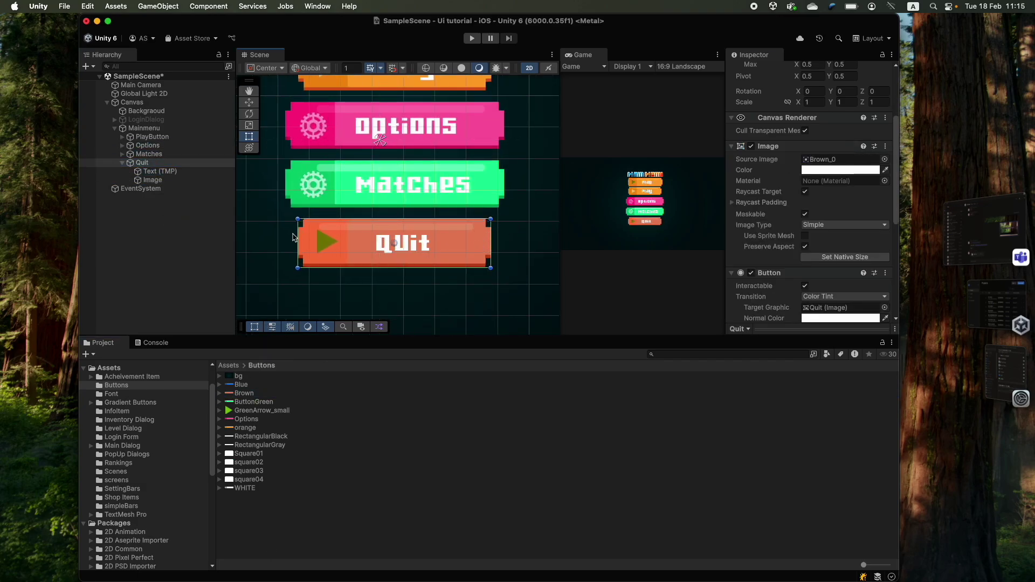
key("Down")
left_click(146, 155)
key("f")
key("super+z")
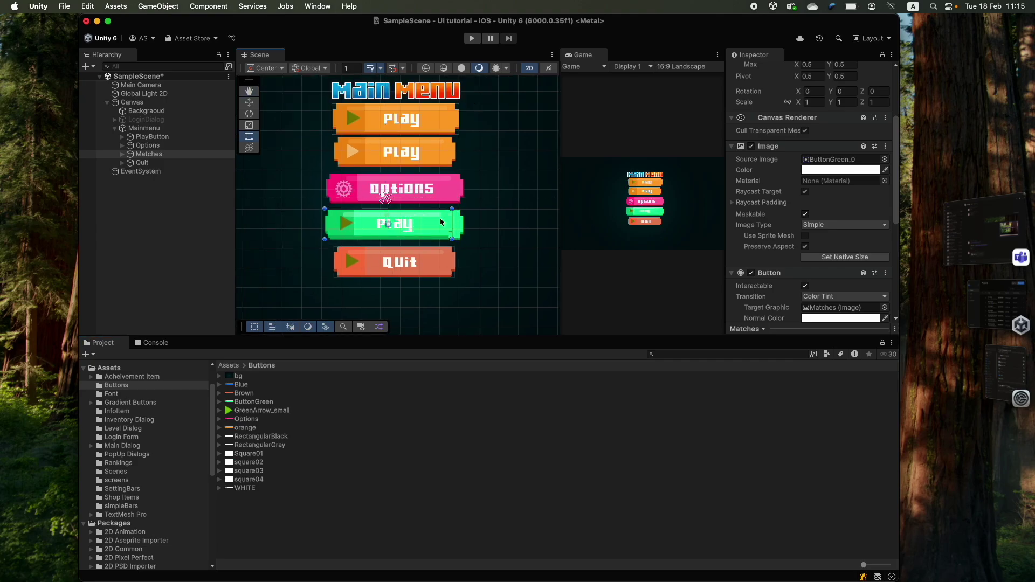
key("super+z")
key("super+z")
key("super+z")
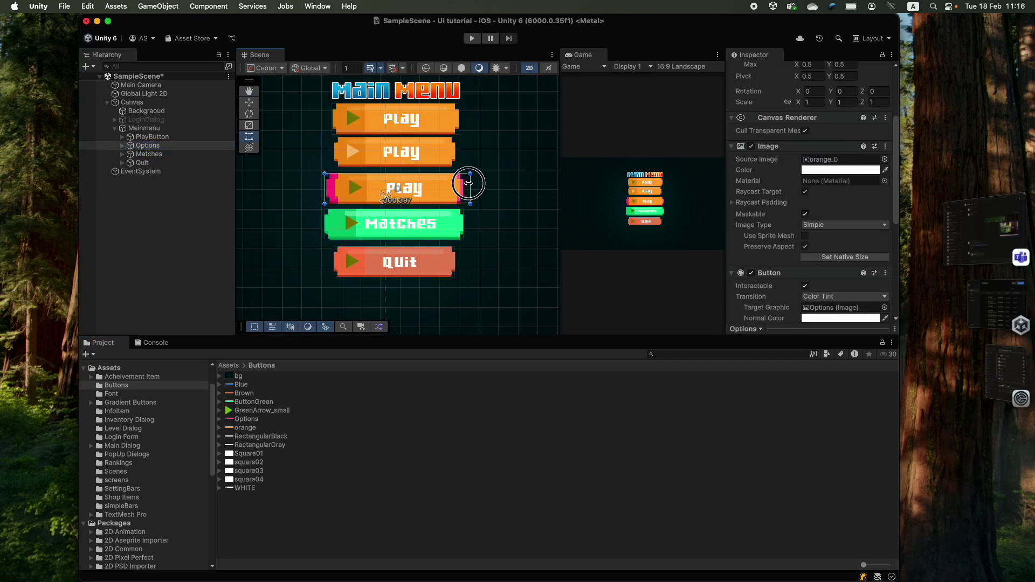
key("super+shift+z")
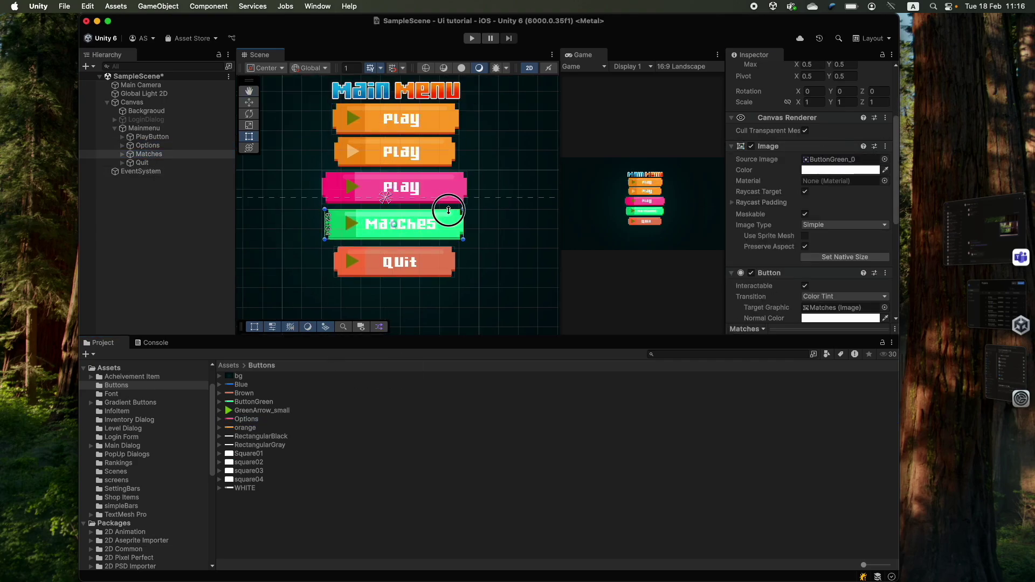
left_click_drag(325, 191, 326, 192)
key("super+shift+z")
key("super+shift+z")
key("super+shift+z")
key("super+shift+z")
key("super+shift+z")
key("super+shift+z")
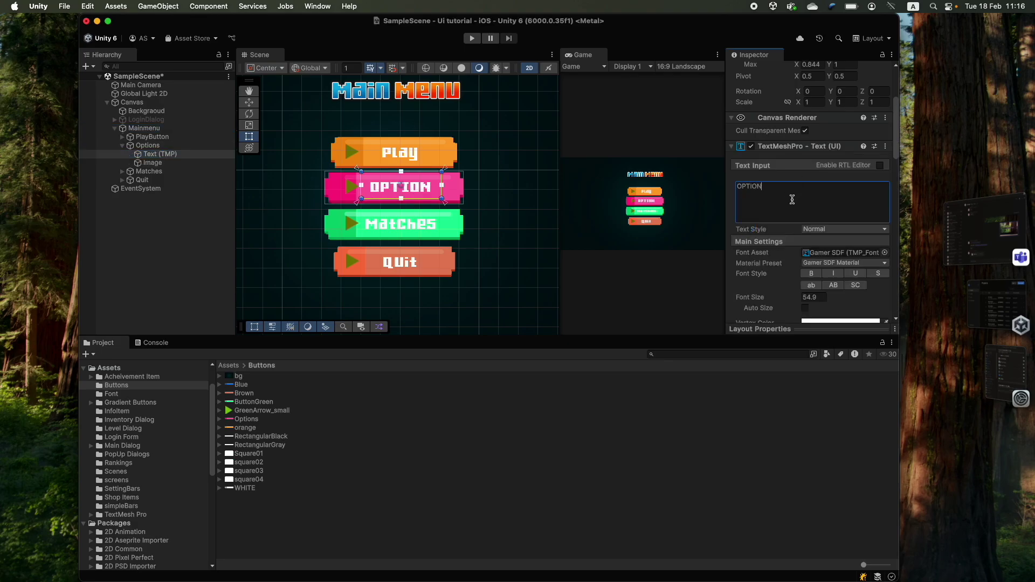
- Nudge the Options button's arrow icon slightly left with the Move tool
scroll(350, 191, "up", 5)
left_click(122, 170)
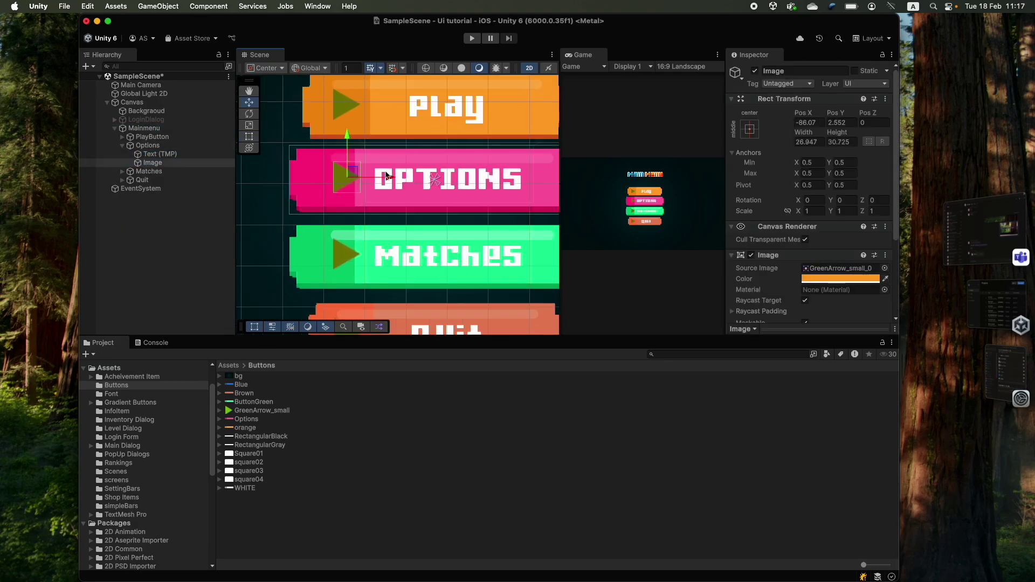
key("w")
left_click_drag(332, 180, 327, 181)
scroll(318, 253, "down", 5)
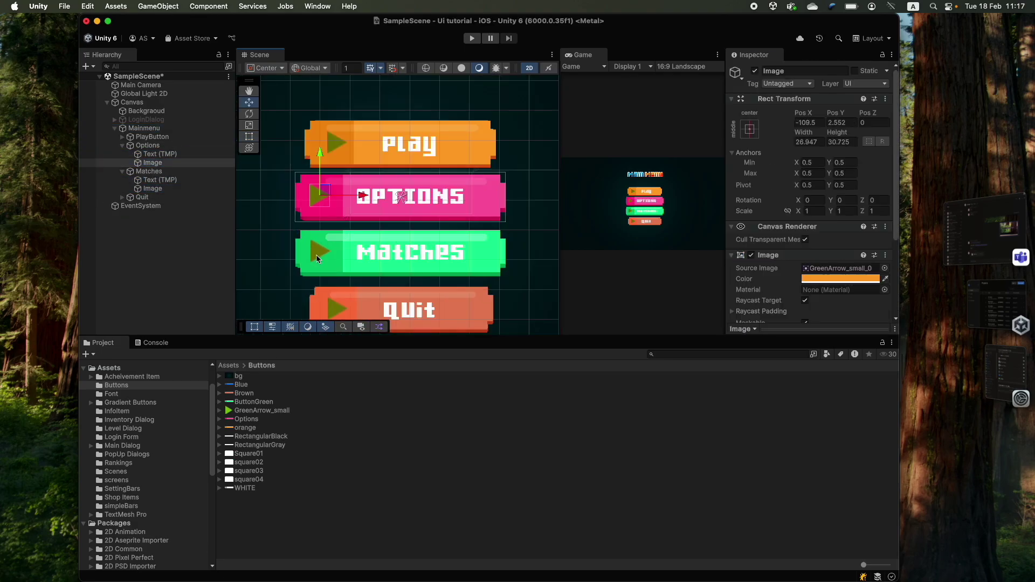
left_click(144, 128)
- Assign the WHITE sprite as the Quit button's Image source
key("f")
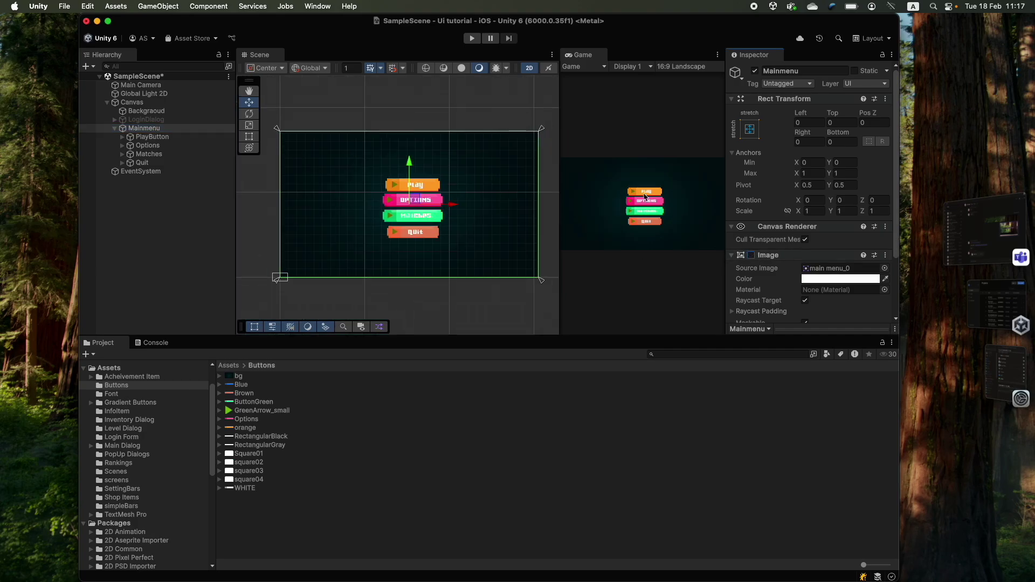
left_click_drag(560, 156, 329, 158)
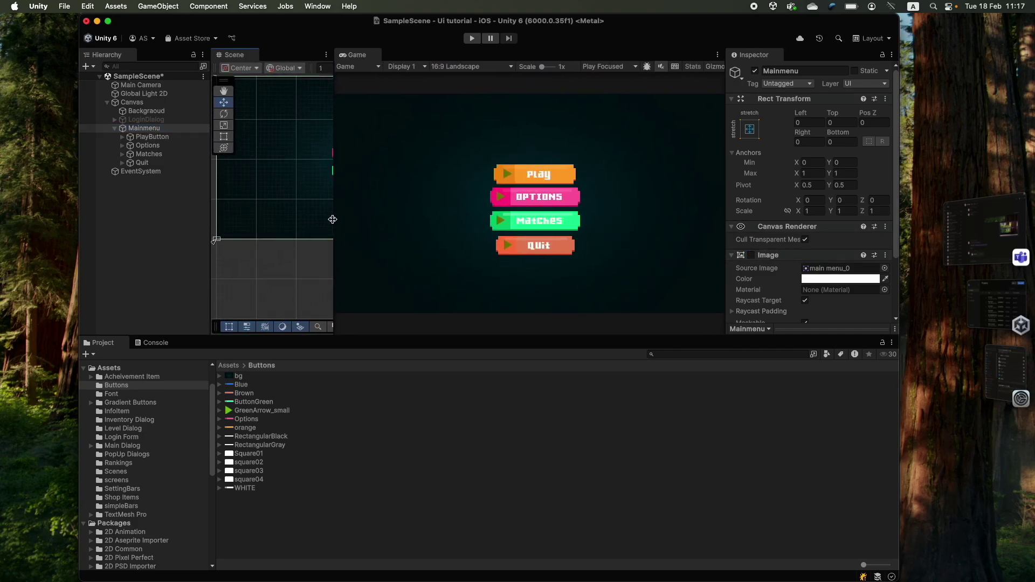
left_click(244, 488)
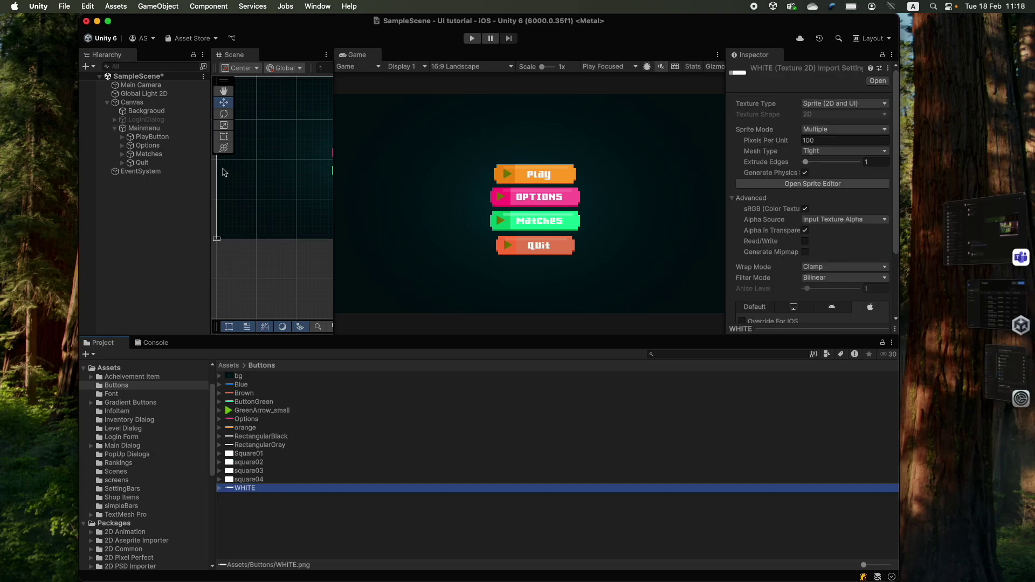
left_click(143, 163)
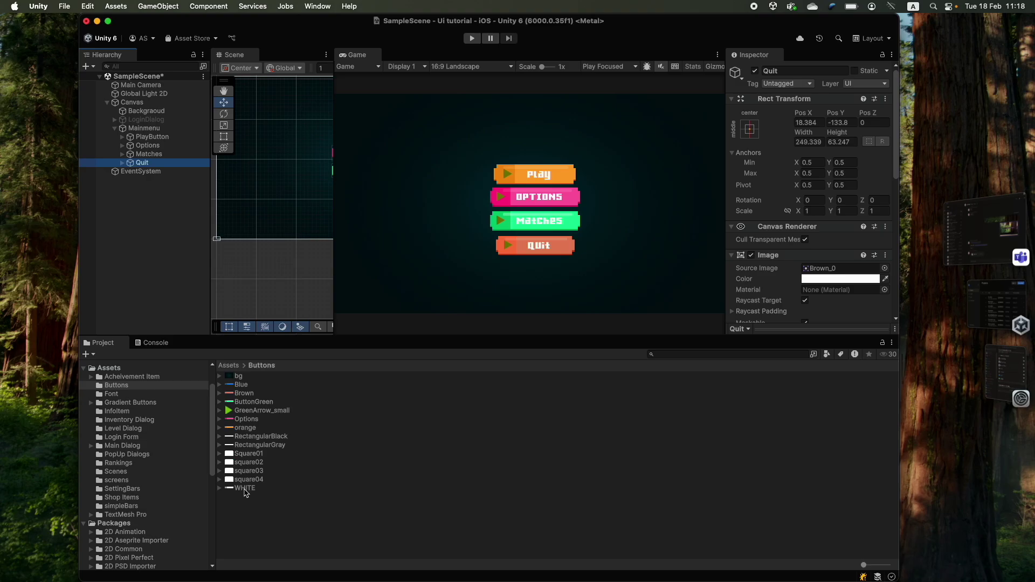
left_click_drag(244, 492, 827, 139)
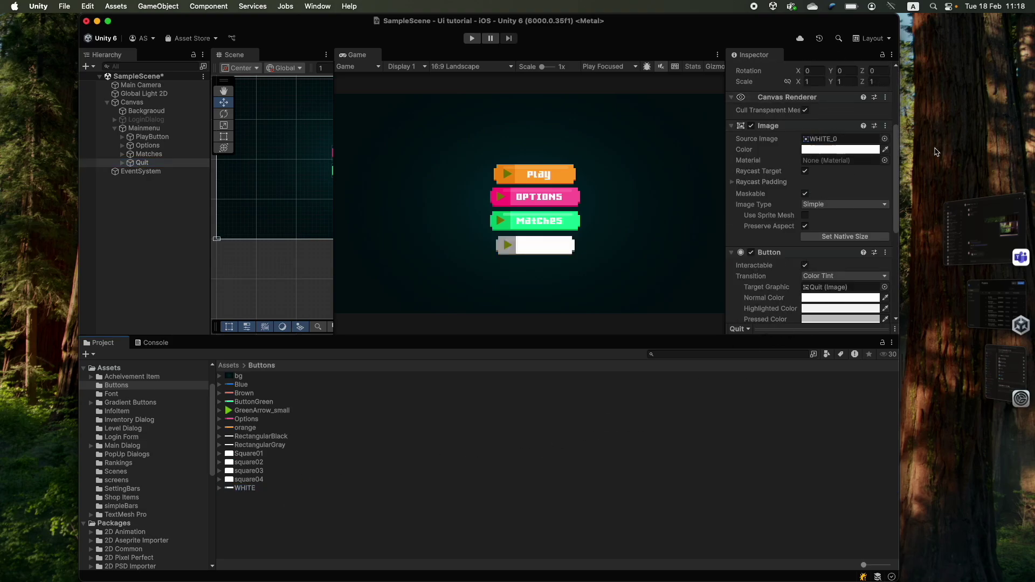
- Tint the Quit button salmon-red using the Color eyedropper
left_click(885, 150)
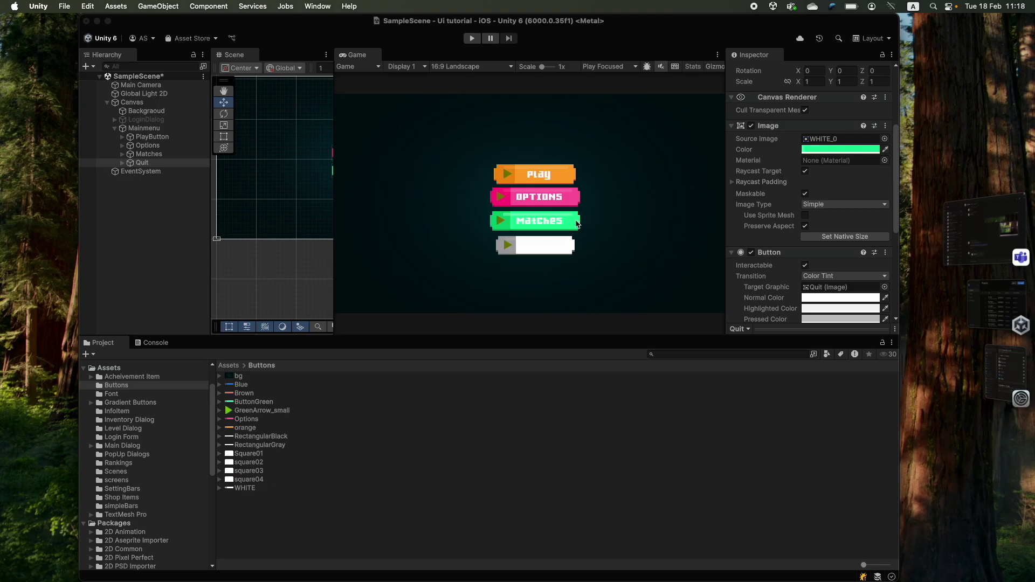
left_click(574, 225)
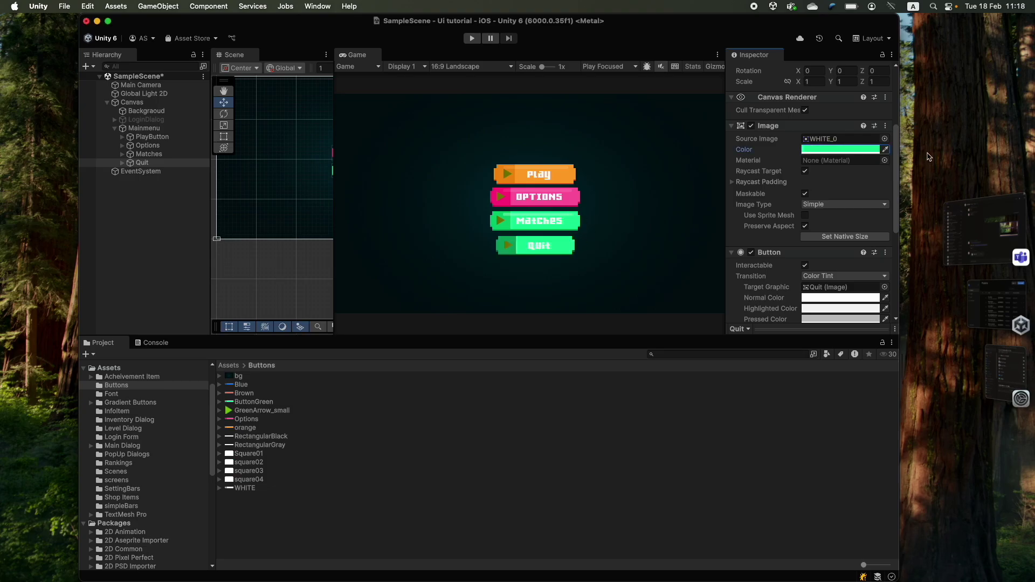
left_click(885, 154)
left_click(560, 178)
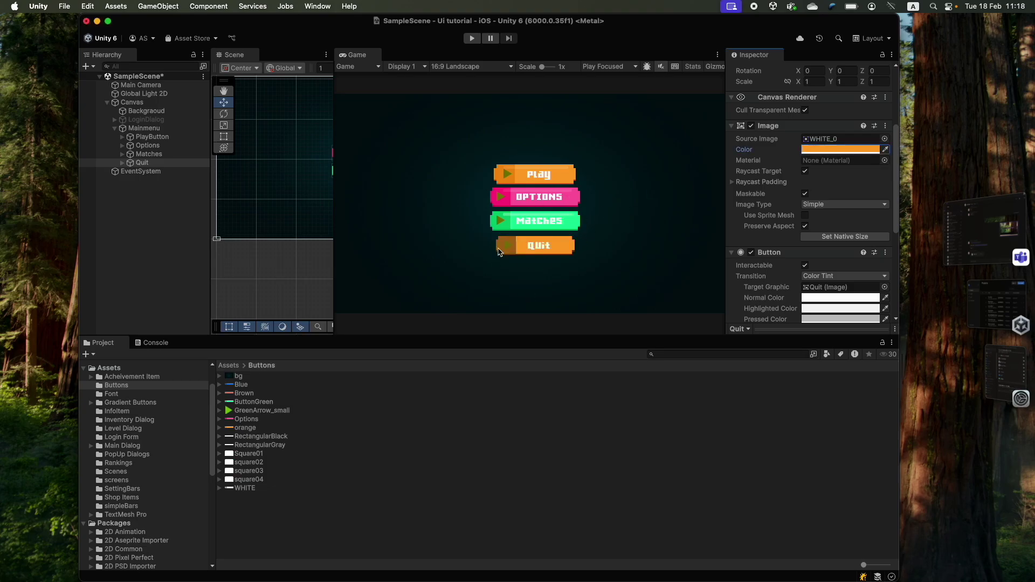
left_click(885, 149)
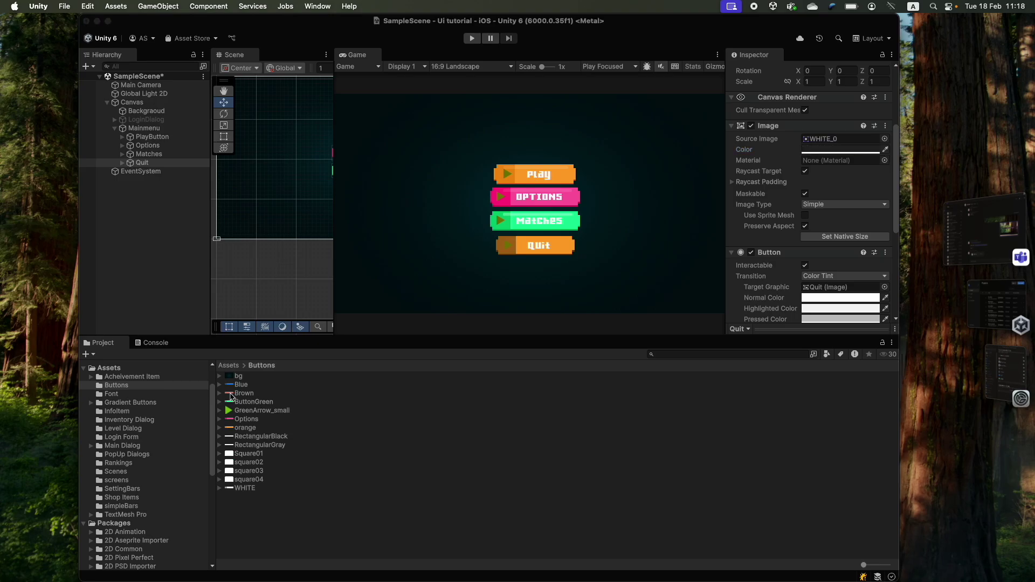
left_click(230, 393)
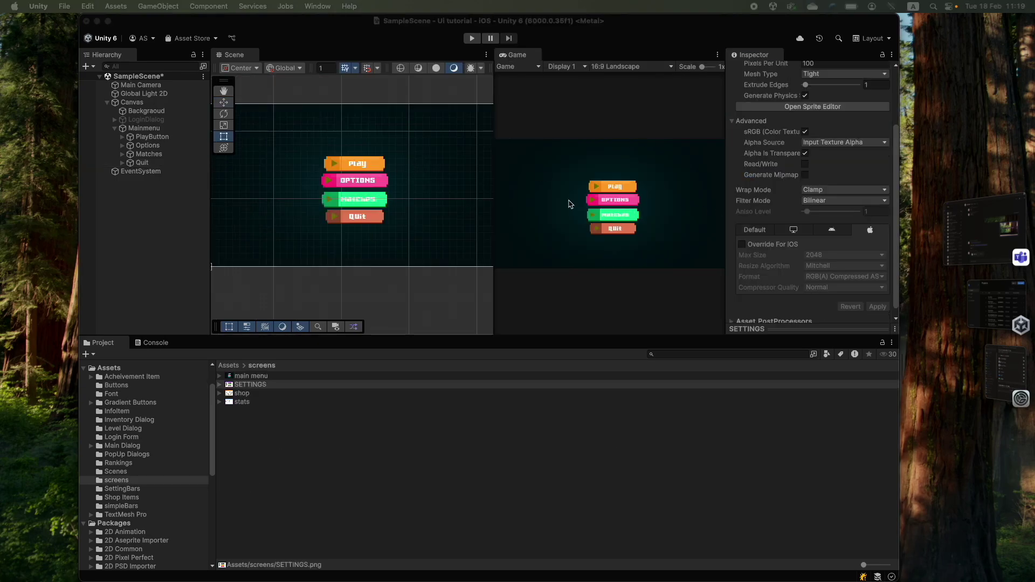
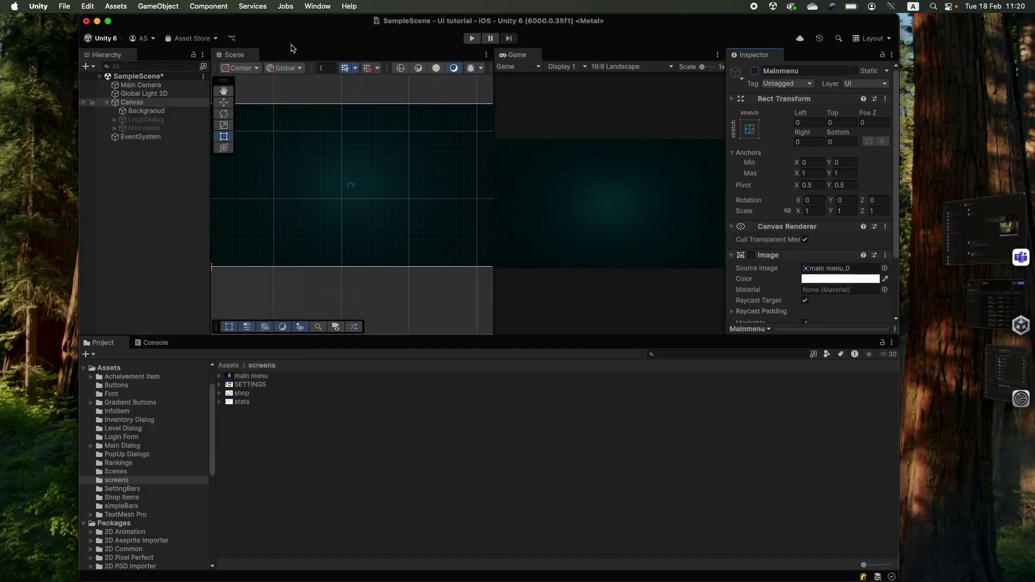
- Create an empty Settings object under the Canvas and give BG the level-item-inside-mask sprite
key("super+shift+n")
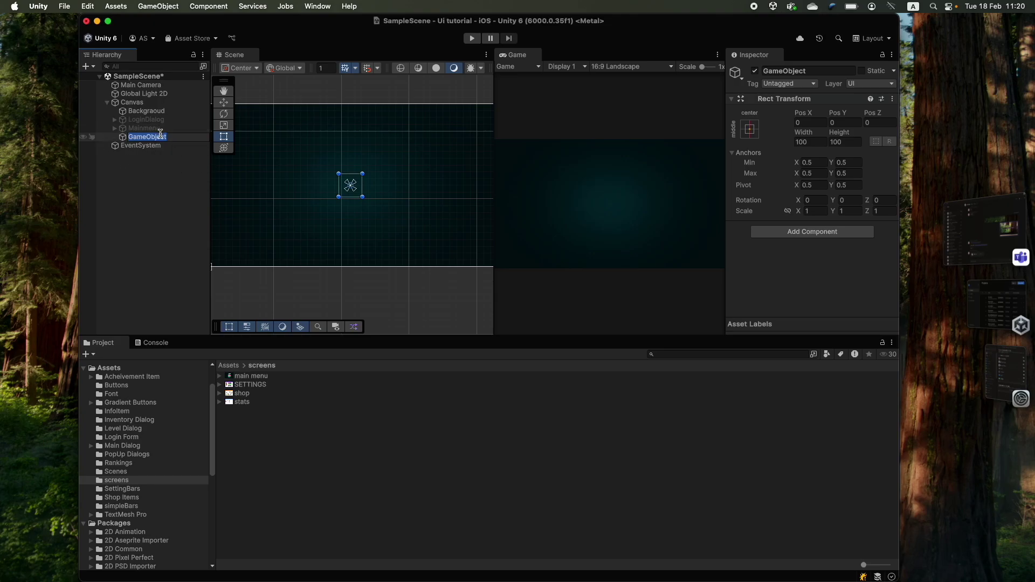
type("Settings")
key("Return")
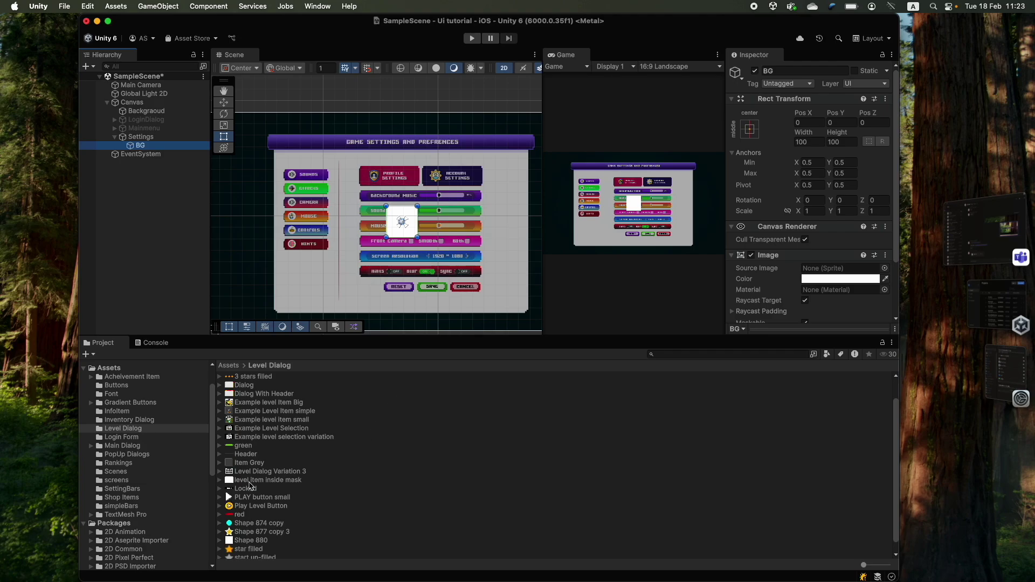
left_click_drag(250, 485, 833, 204)
scroll(377, 226, "down", 1)
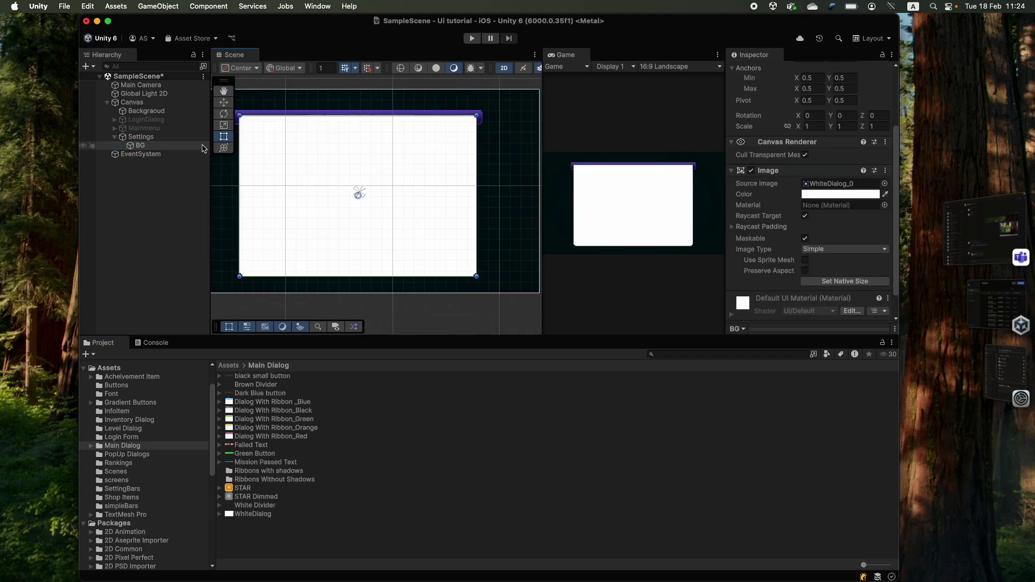
- Add a TopBar Image inside BG using the Purple sprite from SettingBars
right_click(140, 144)
left_click(305, 399)
type("TopBar")
key("Return")
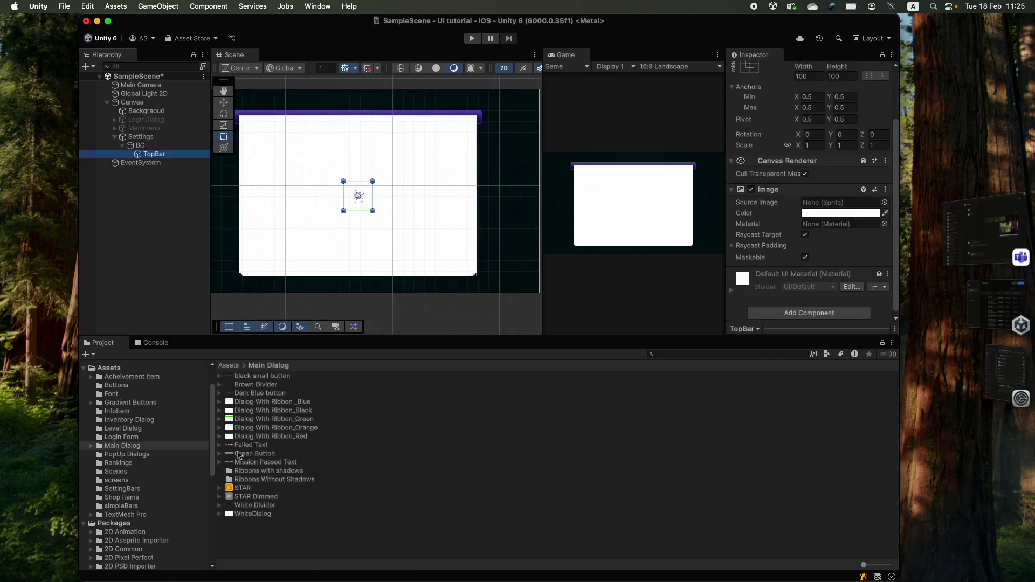
left_click(131, 402)
left_click(122, 489)
left_click_drag(243, 488, 840, 202)
- Make TopBar a thin purple bar stretched across the panel's top edge
left_click_drag(358, 196, 370, 111)
scroll(384, 146, "up", 5)
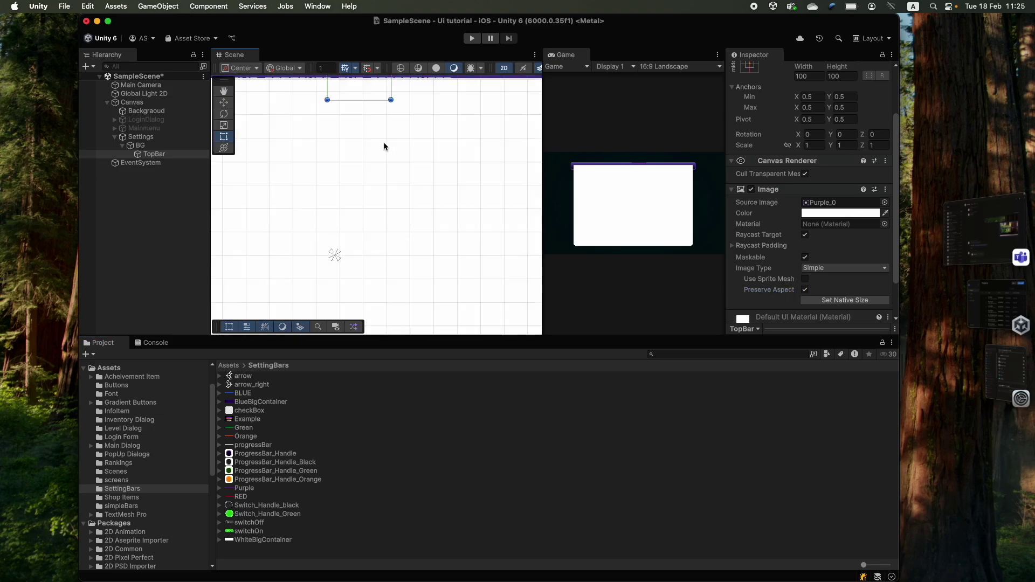
scroll(384, 146, "down", 5)
left_click_drag(469, 287, 407, 250)
left_click_drag(261, 401, 312, 219)
scroll(333, 261, "up", 3)
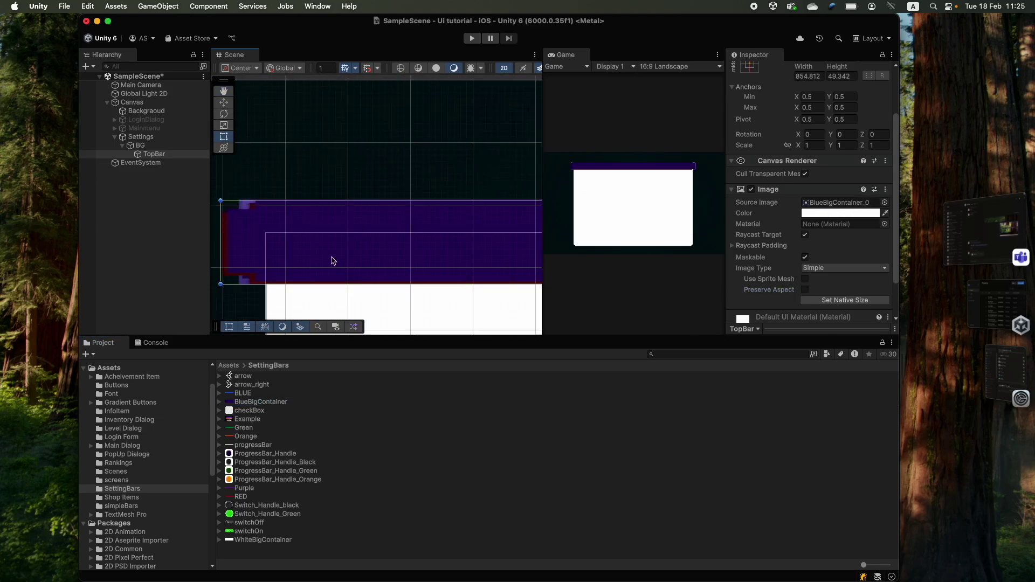
scroll(333, 261, "down", 3)
middle_click_drag(415, 260, 335, 254)
left_click_drag(543, 215, 352, 203)
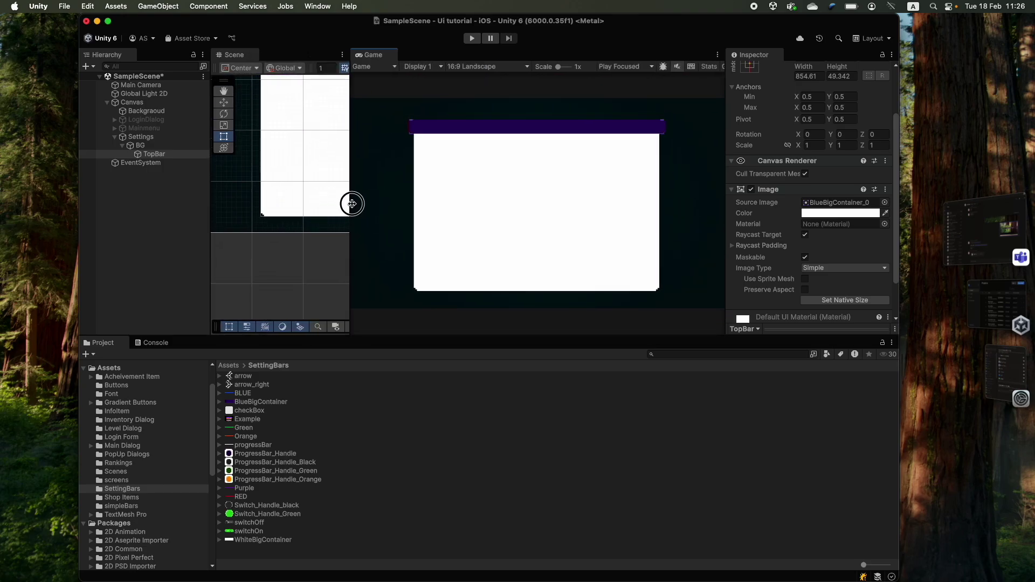
- Disable BG's Image to reveal the reference settings layout
left_click(123, 146)
left_click(137, 147)
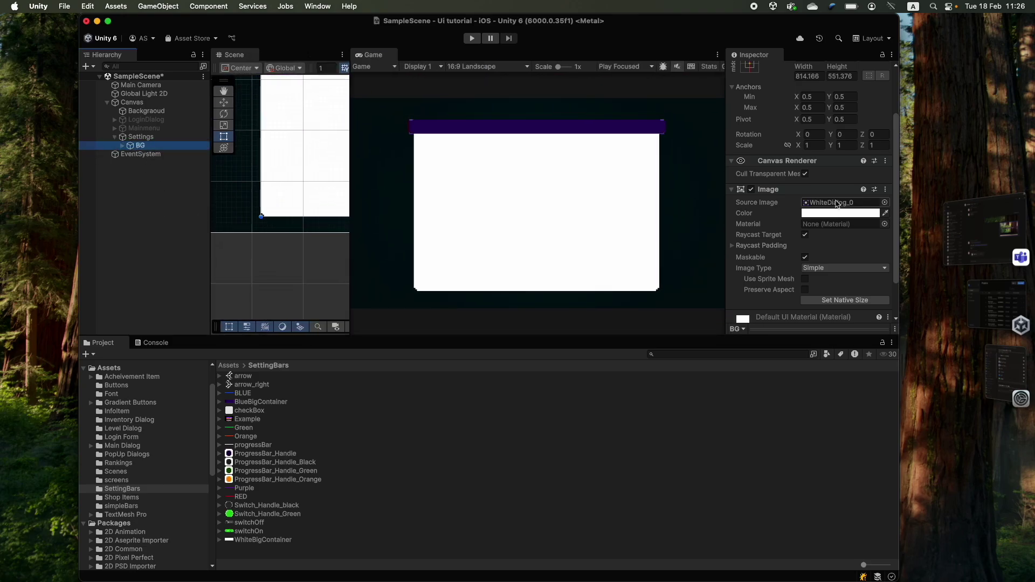
left_click(751, 189)
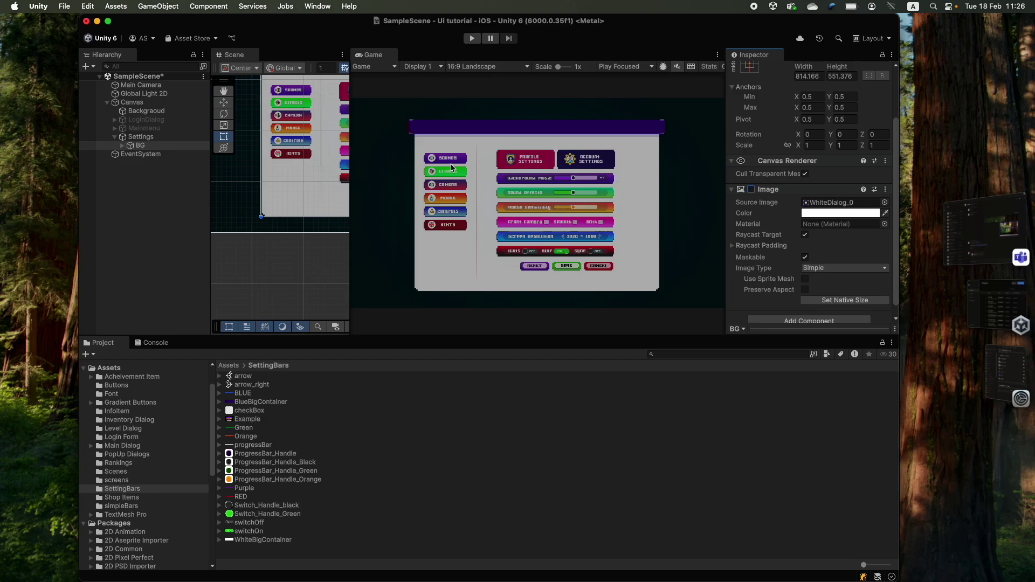
right_click(146, 141)
- Create an empty RightSide object under Settings
left_click(178, 328)
type("RightSide")
key("Return")
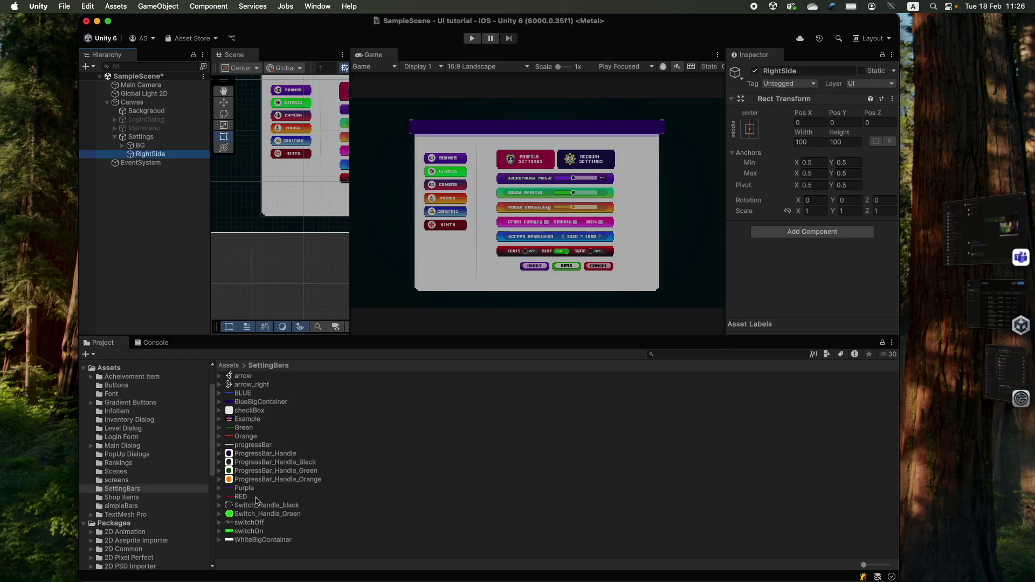
left_click(116, 385)
right_click(135, 156)
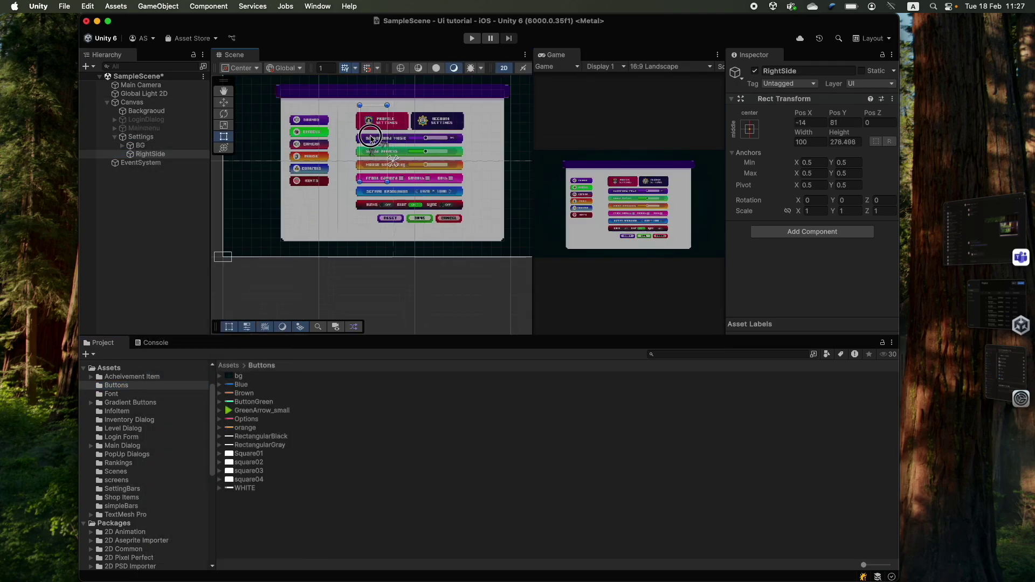
- Pin RightSide's anchors to its corners over the left column of category buttons
left_click_drag(391, 158, 278, 96)
left_click_drag(396, 163, 341, 243)
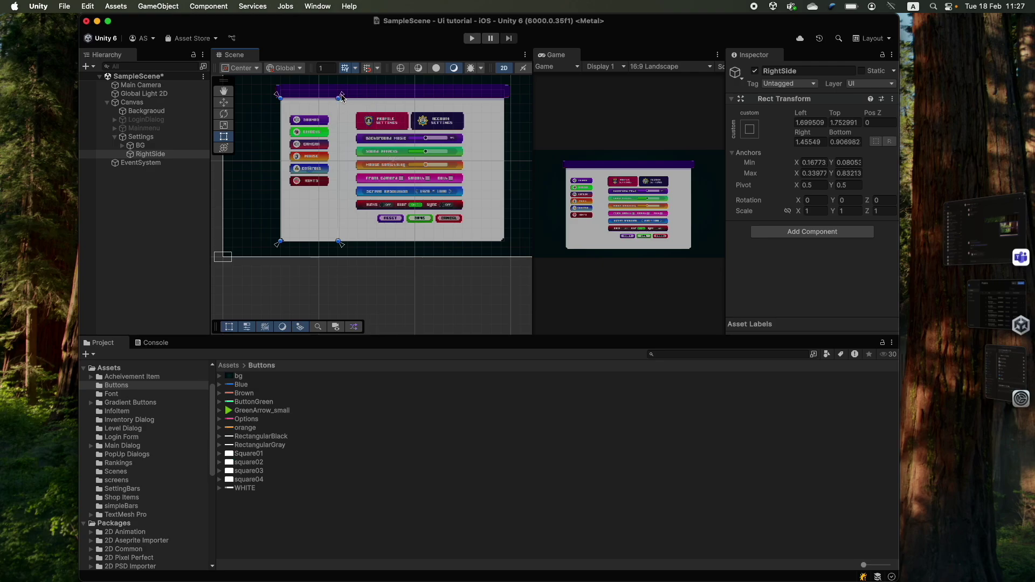
mouse_move(341, 97)
left_mouse_down()
mouse_move(351, 176)
mouse_move(416, 203)
mouse_move(347, 171)
mouse_move(342, 100)
left_mouse_up()
left_click_drag(276, 96, 279, 97)
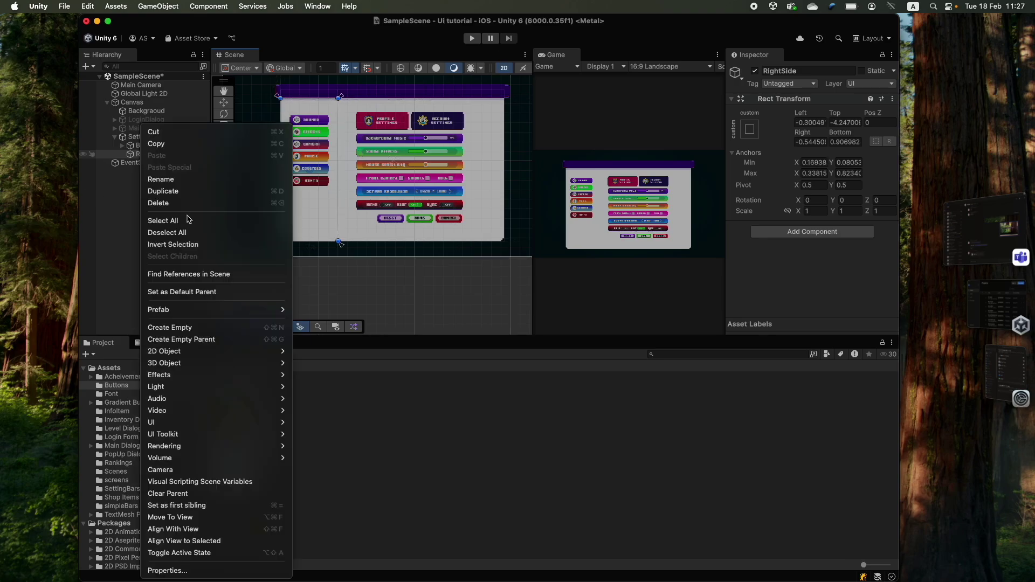
right_click(143, 154)
- Add a TextMeshPro button named Settings under RightSide with white label text
mouse_move(216, 422)
left_click(333, 499)
type("S")
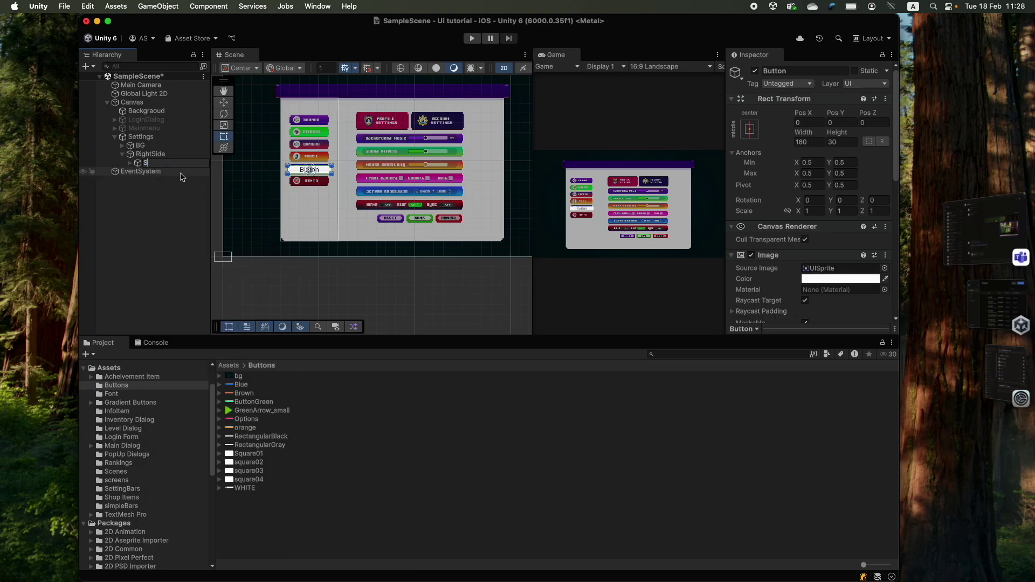
type("ettings")
scroll(305, 96, "up", 5)
left_click(130, 162)
left_click(164, 171)
scroll(811, 174, "down", 5)
left_click(810, 173)
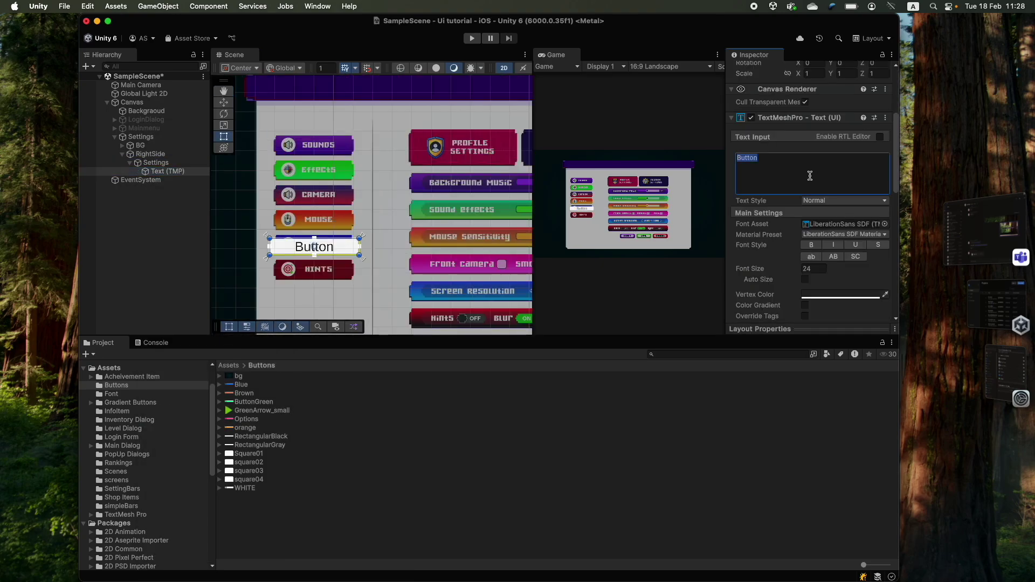
type("Settings")
left_click(840, 296)
- Adjust the Settings button's bottom edge and shift its label to the right
left_click(155, 163)
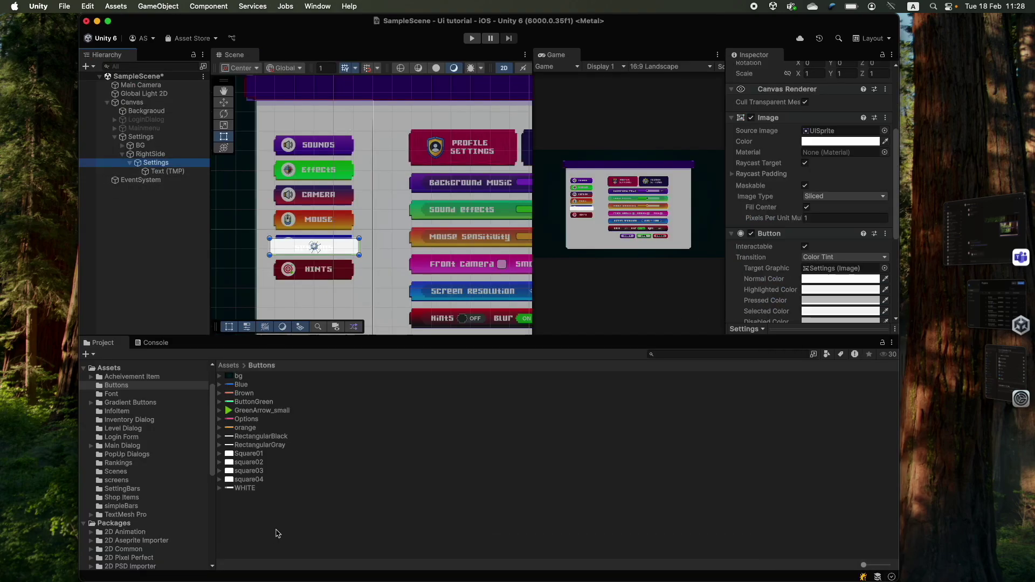
scroll(828, 256, "up", 5)
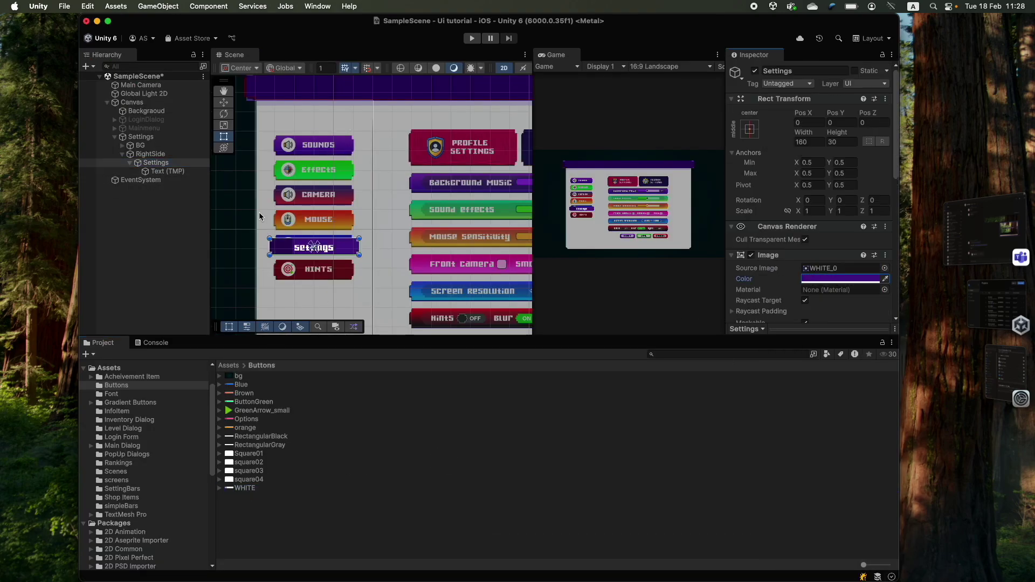
scroll(331, 154, "up", 5)
scroll(331, 162, "down", 2)
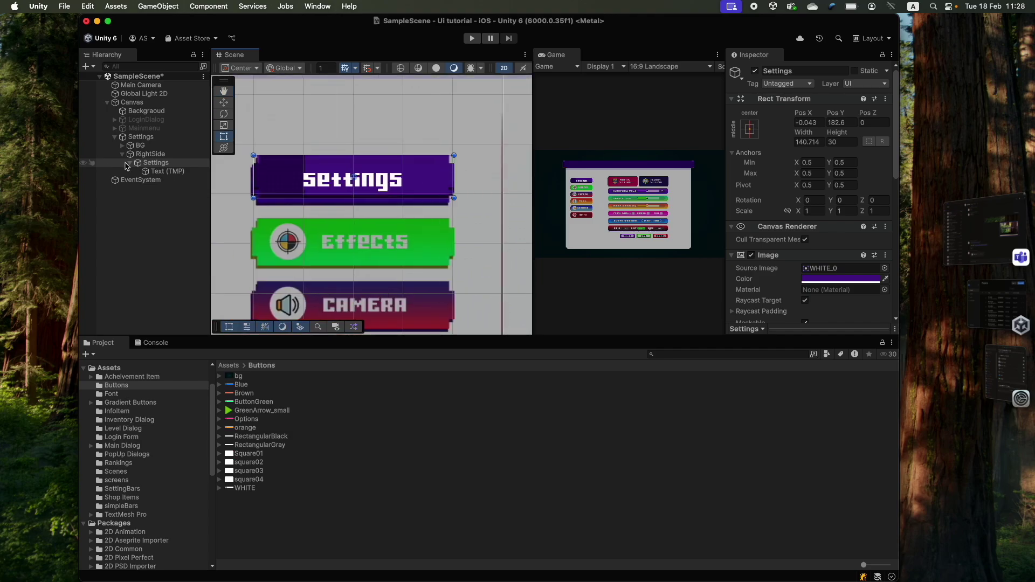
left_click_drag(304, 195, 305, 200)
left_click(304, 200)
left_click_drag(251, 178, 302, 177)
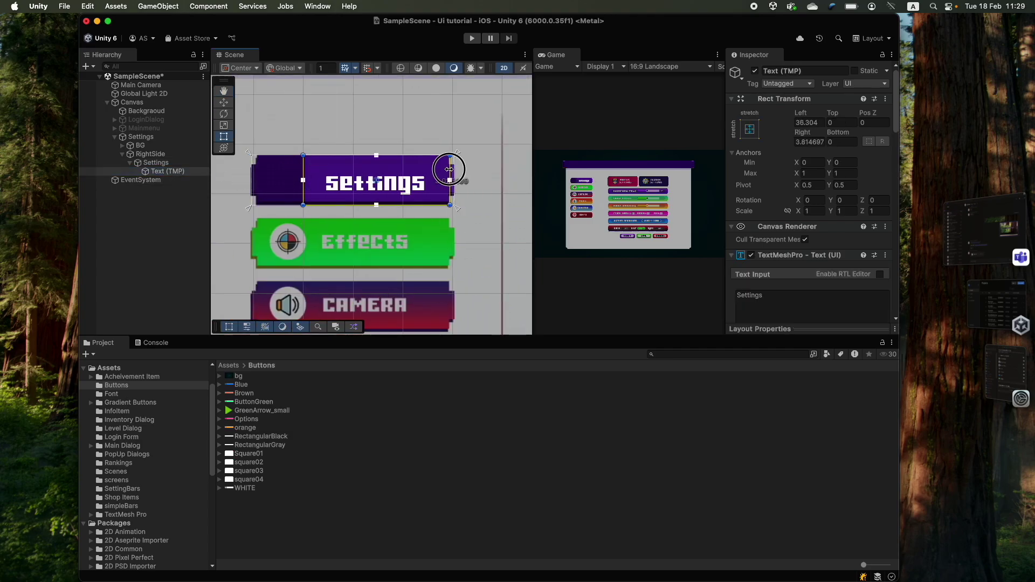
- Add a purple-tinted small arrow Image inside Settings, sized as an icon left of the label
right_click(155, 162)
left_click(312, 333)
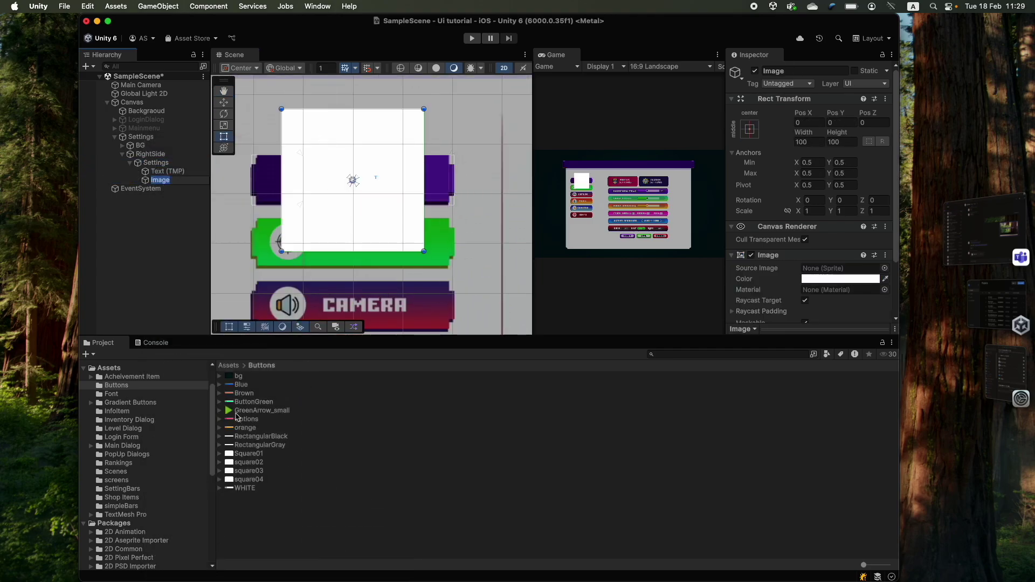
left_click_drag(819, 270, 819, 270)
left_click(840, 279)
left_click(884, 354)
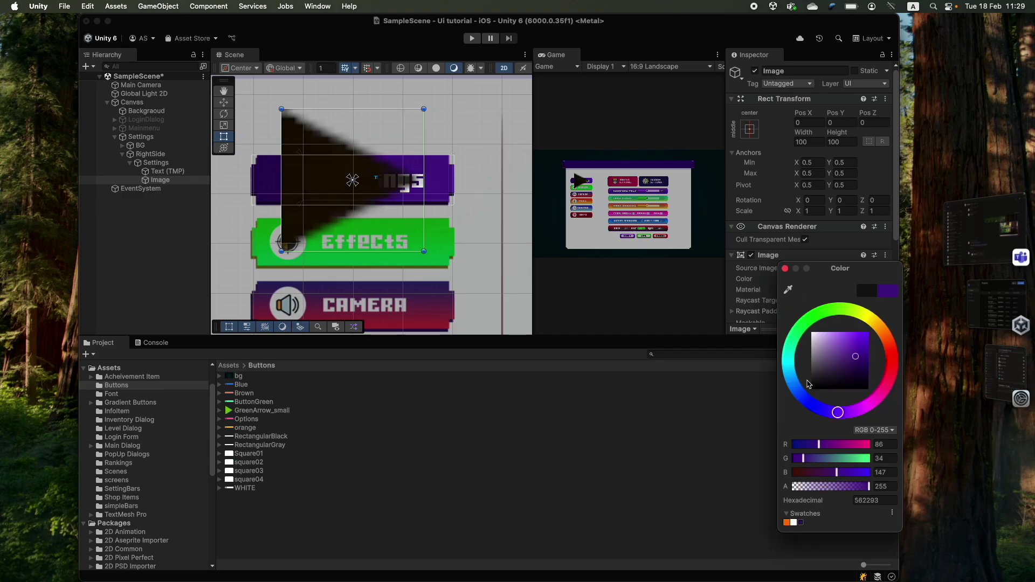
left_click(393, 120)
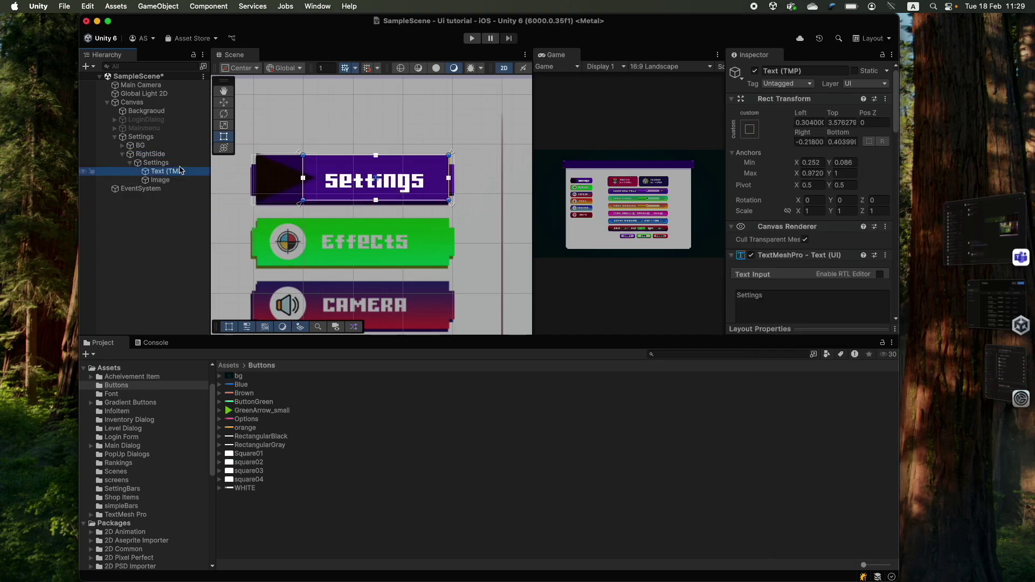
scroll(313, 173, "up", 3)
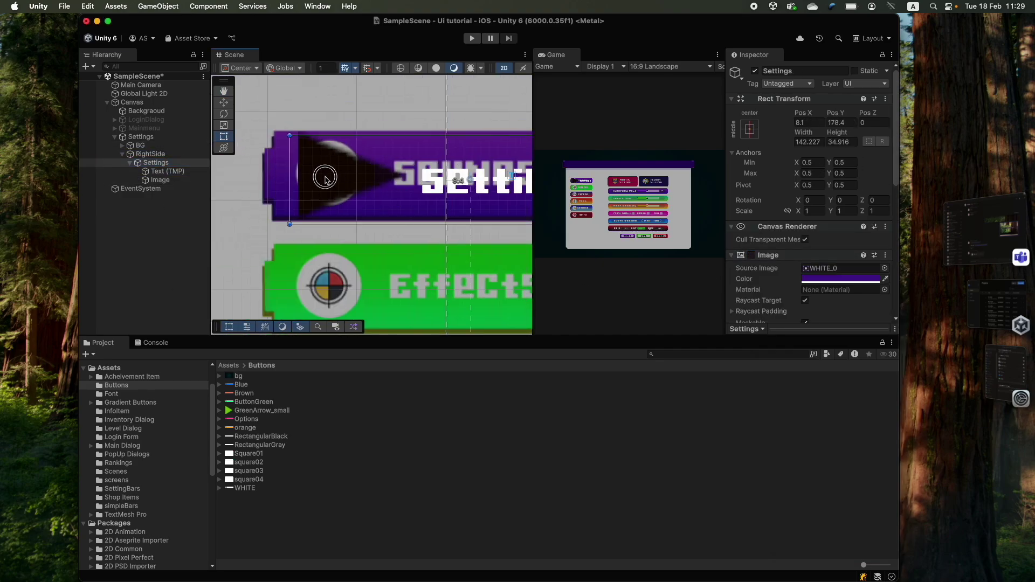
left_click(311, 174)
left_click_drag(380, 128, 350, 145)
- Review the Settings button's label and arrow, then select the RightSide container
scroll(377, 172, "down", 3)
left_click(432, 180)
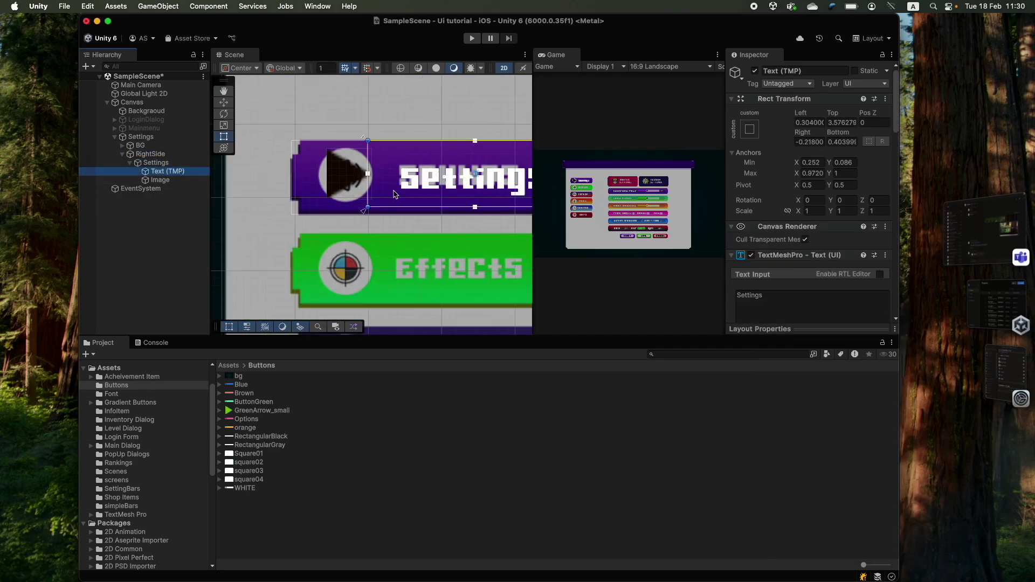
left_click(432, 179)
scroll(421, 198, "down", 3)
scroll(421, 198, "up", 3)
left_click(338, 149)
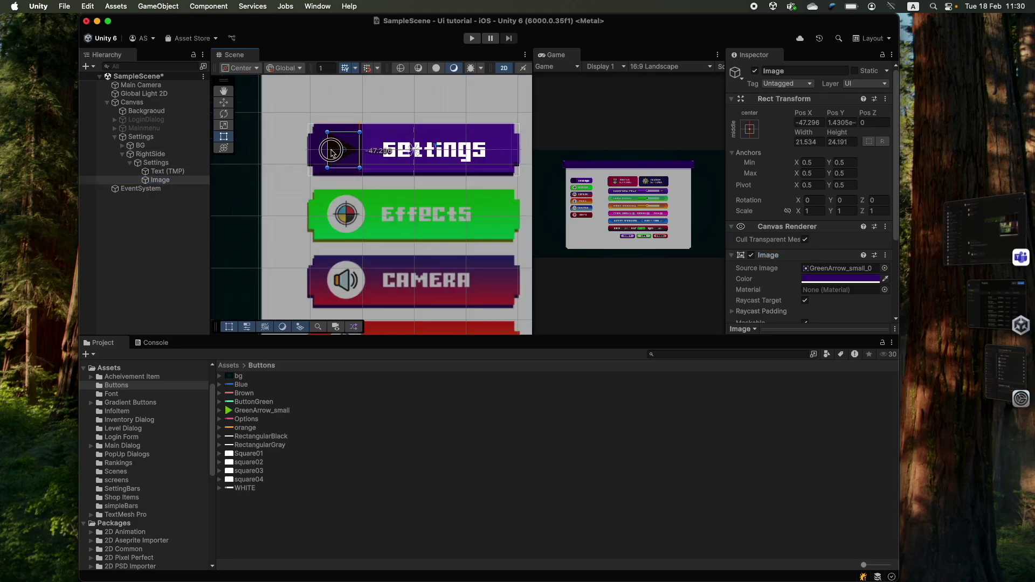
left_click(296, 221)
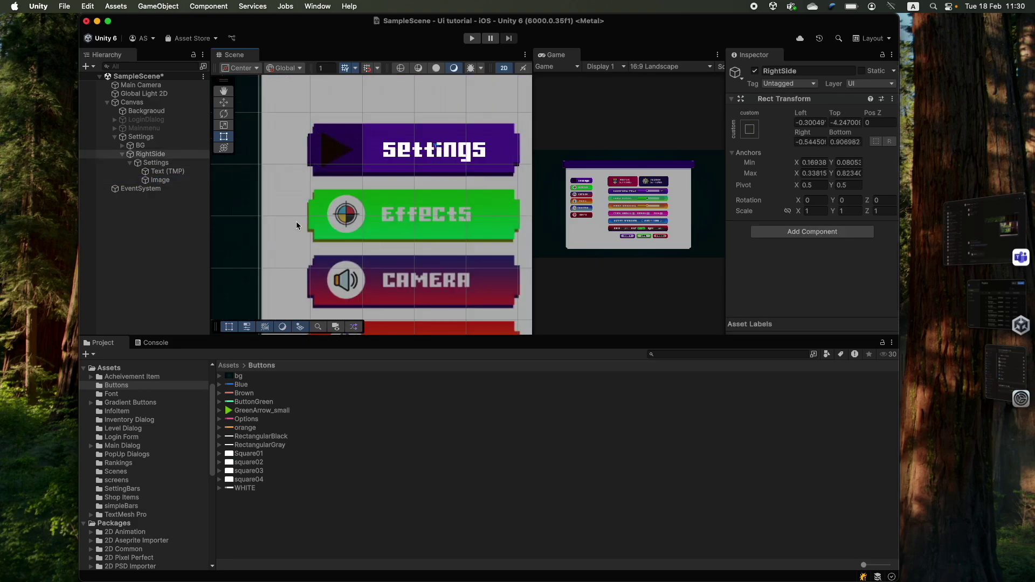
scroll(436, 169, "down", 3)
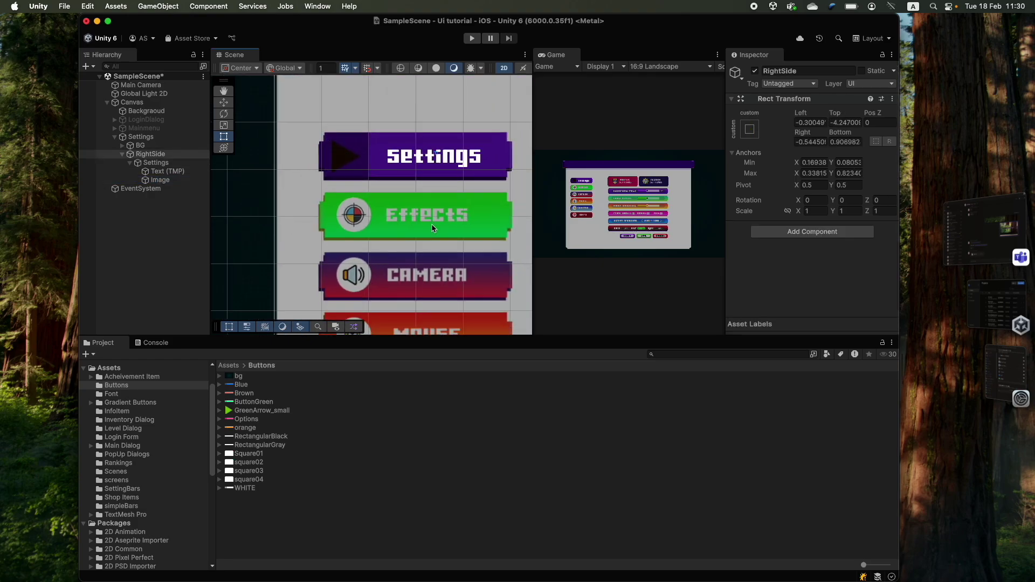
left_click(154, 156)
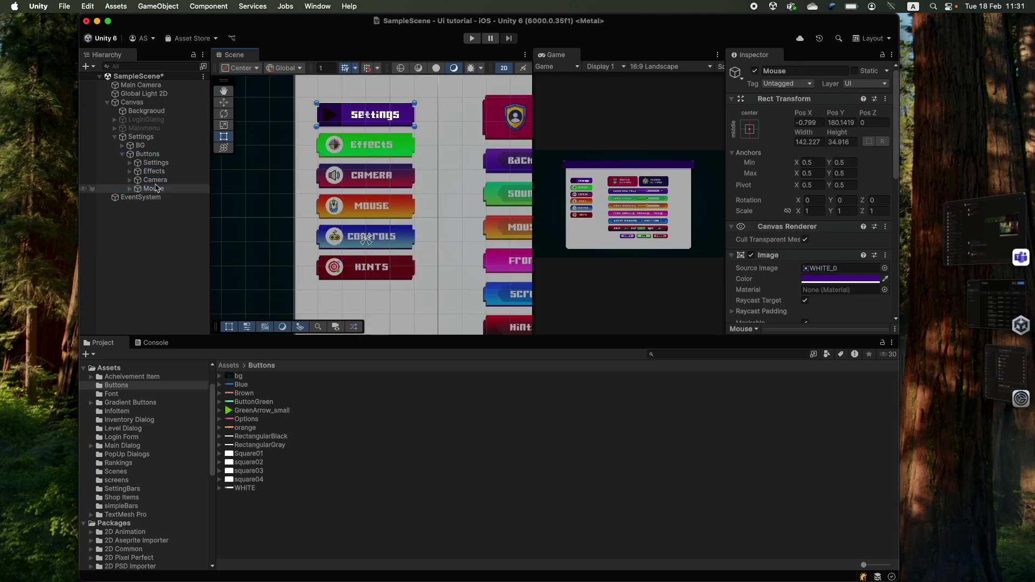
- Duplicate the Mouse and Controls buttons, then undo the recent button edits
key("super+d")
key("f")
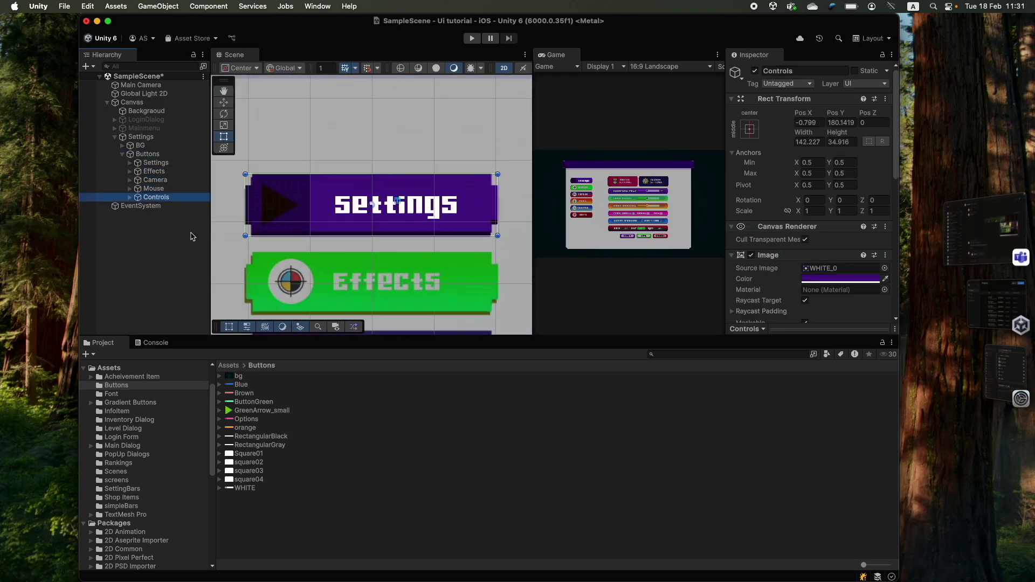
key("super+d")
key("super+z")
key("super+z")
key("super+z")
key("super+z")
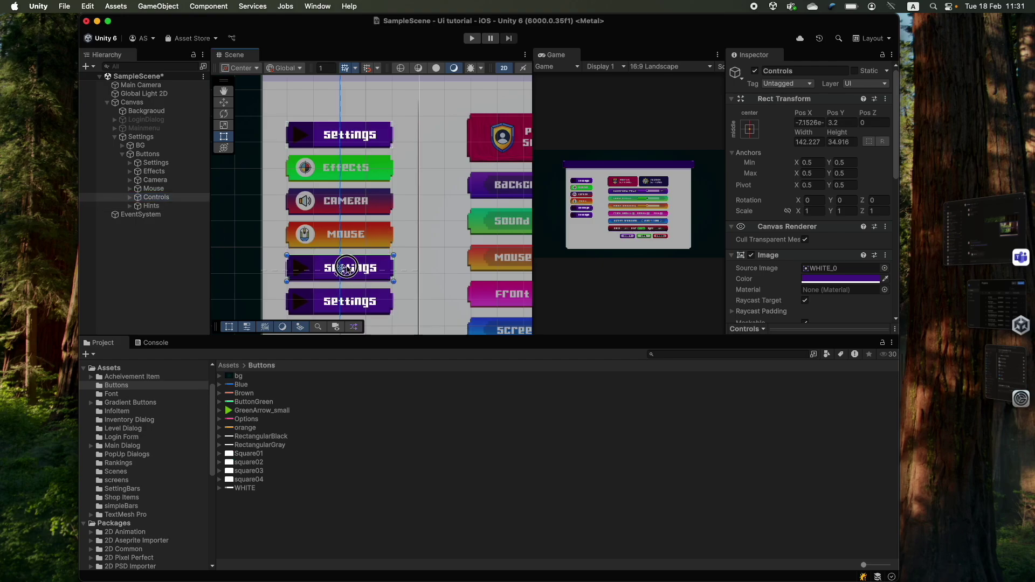
key("super+z")
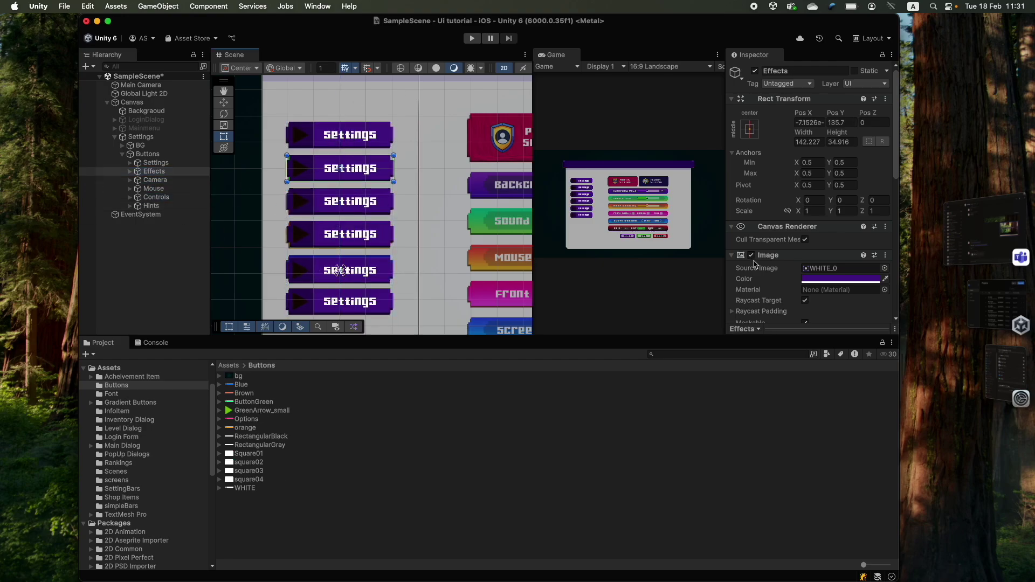
- Redo the edits to restore the Effects, Camera, Mouse, Controls and Hints buttons
key("super+shift+z")
key("super+shift+z")
key("super+shift+z")
key("super+shift+z")
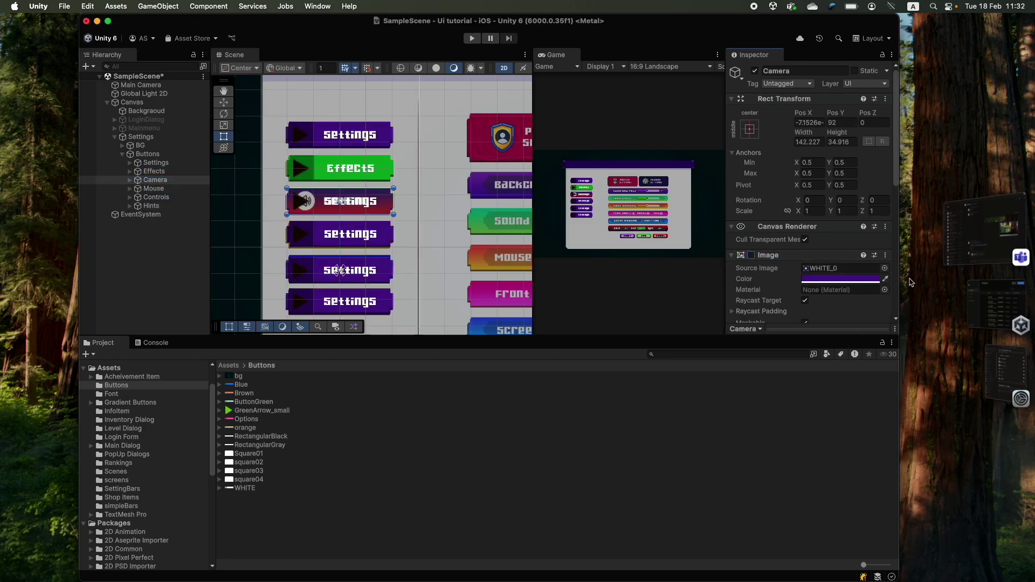
key("super+shift+z")
key("super+shift+z")
key("super+shift+z")
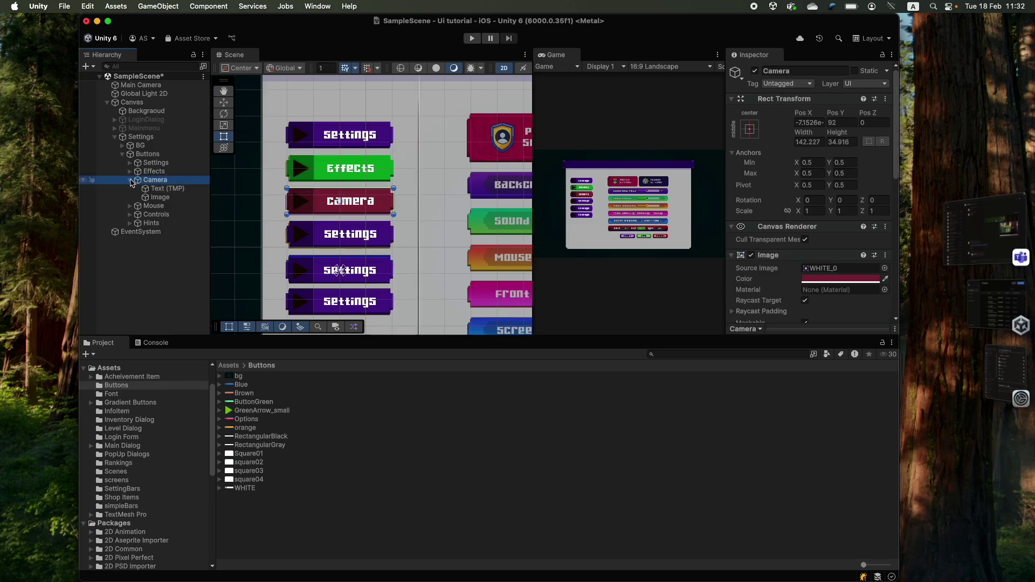
key("super+shift+z")
key("super+shift+z")
key("super+shift+z")
key("super+shift+z")
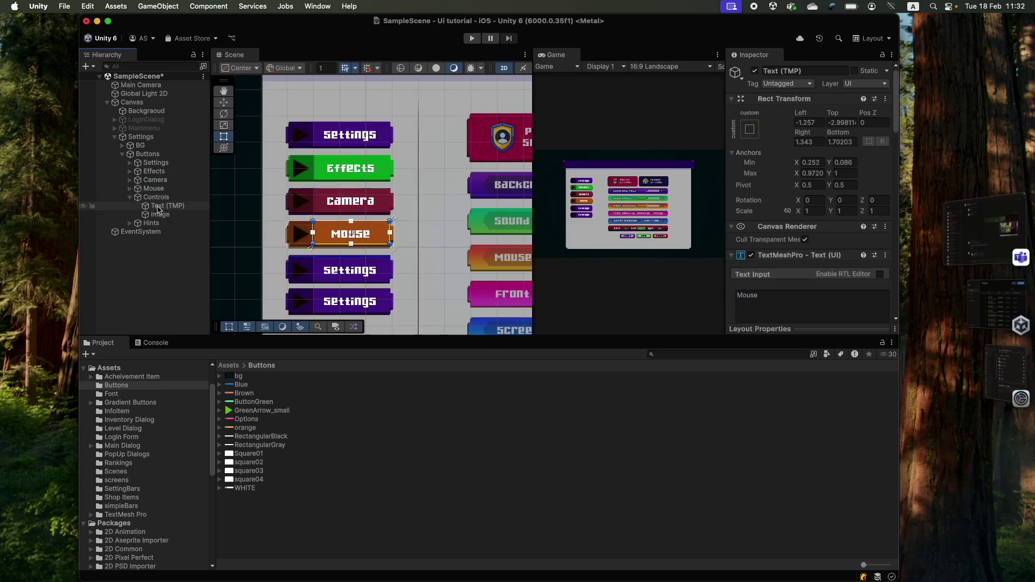
key("super+shift+z")
key("super+shift+z")
key("super+shift+z")
key("super+shift+z")
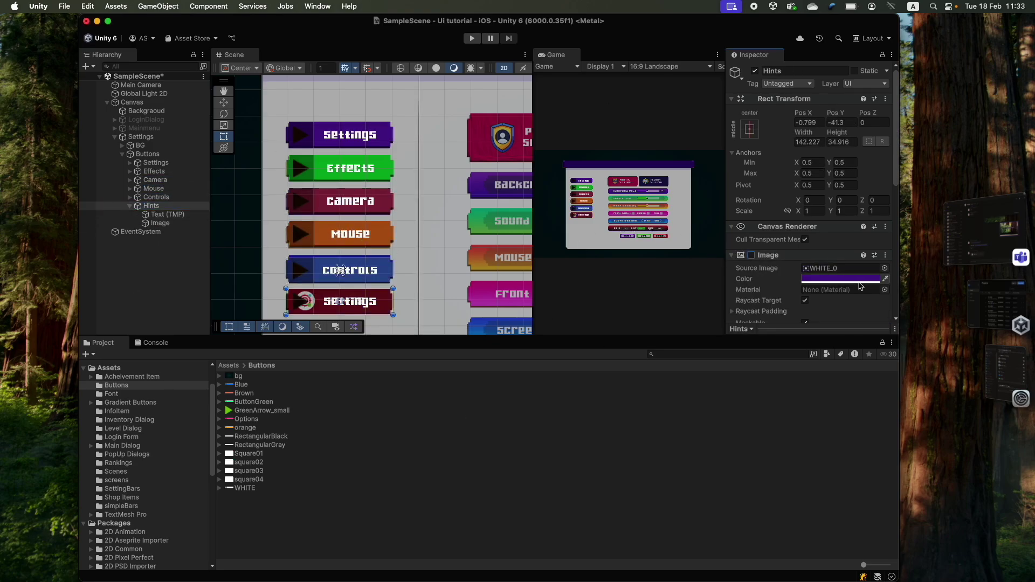
key("super+shift+z")
key("super+shift+z")
key("super+shift+z")
key("super+shift+z")
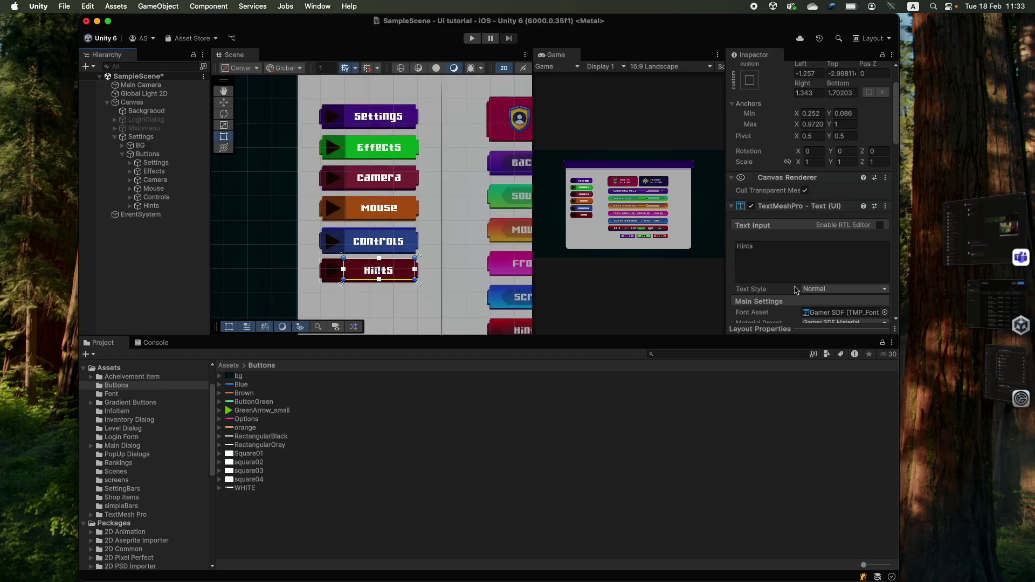
key("super+shift+z")
key("super+shift+z")
key("super+shift+z")
key("super+shift+z")
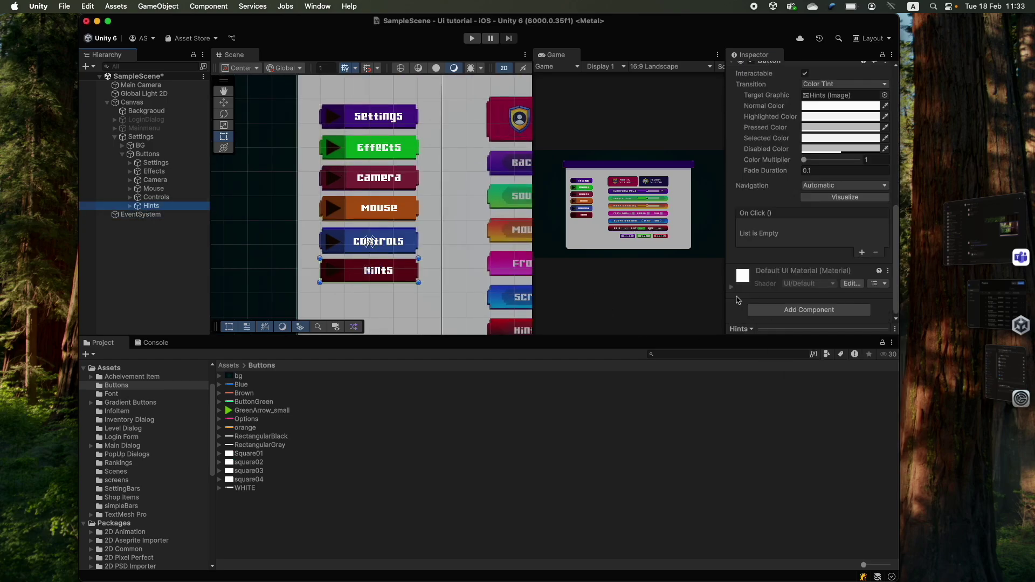
key("super+shift+z")
key("super+shift+z")
key("super+shift+z")
key("super+shift+z")
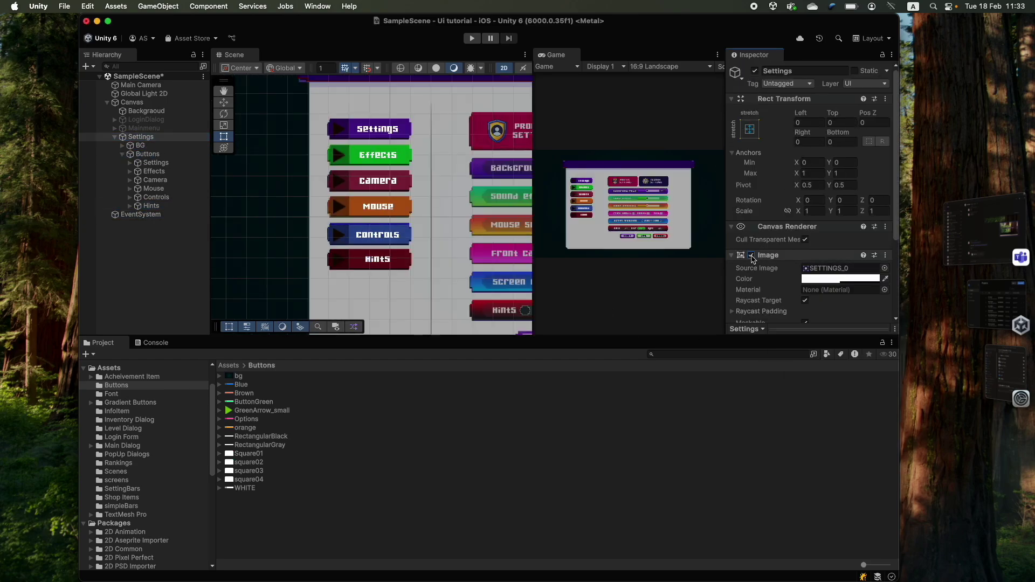
key("super+shift+z")
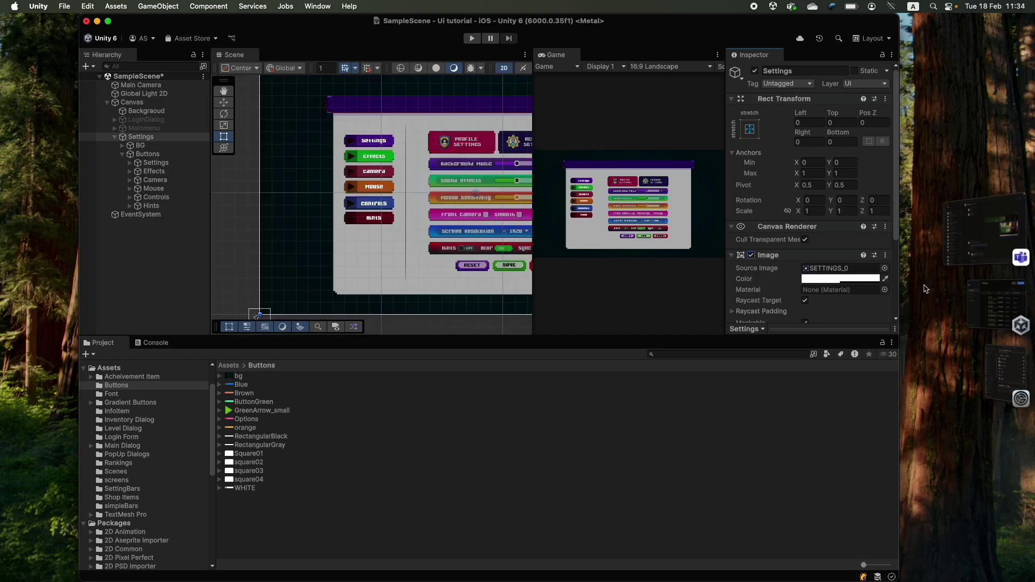
- Briefly hide the Settings panel background, then bring it back with undo
left_click(752, 255)
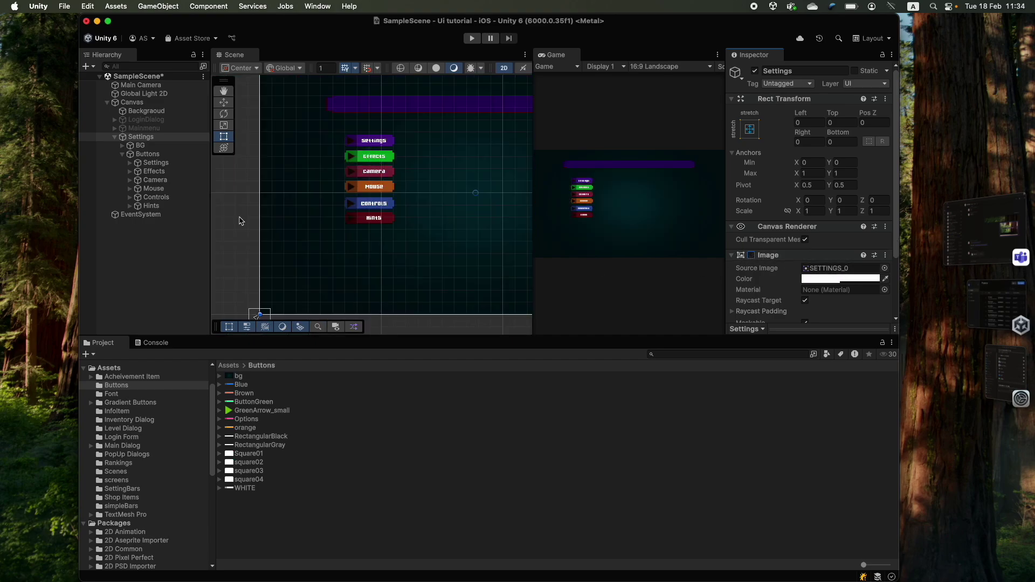
left_click(136, 147)
key("super+z")
key("super+z")
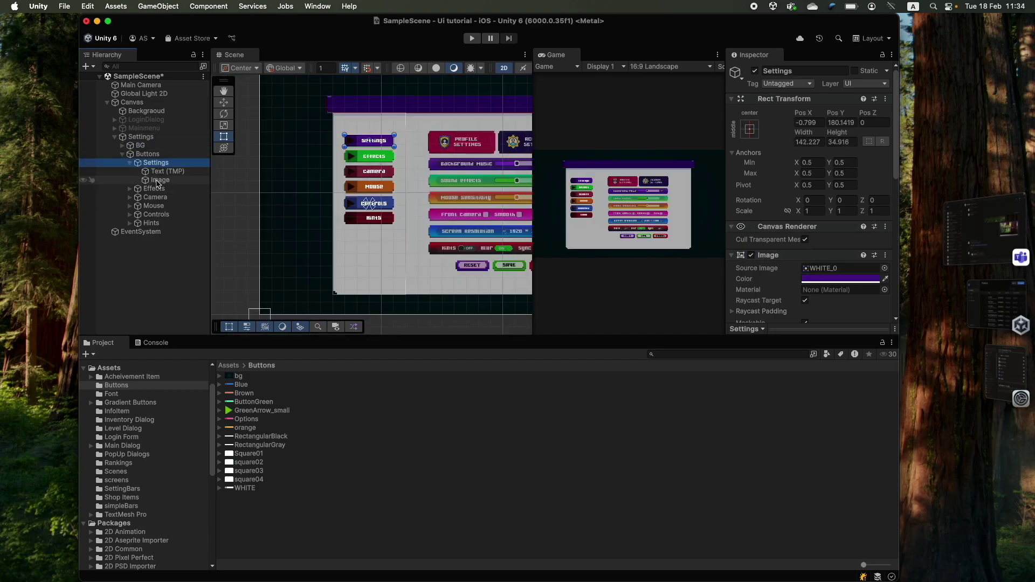
- Replace the Settings button's arrow with the Square01 sprite coloured black
left_click(158, 181)
scroll(323, 151, "up", 5)
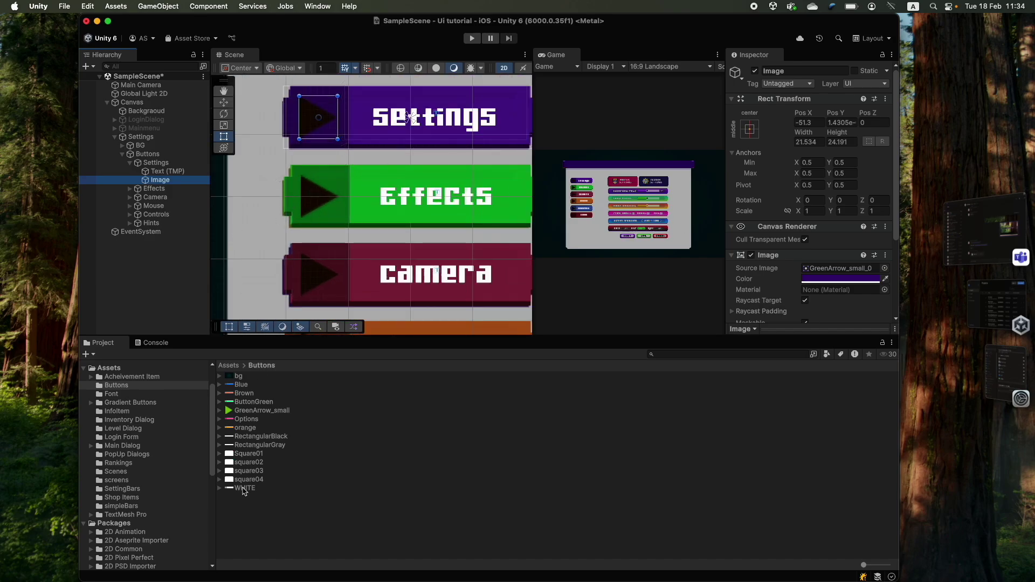
left_click_drag(241, 460, 839, 266)
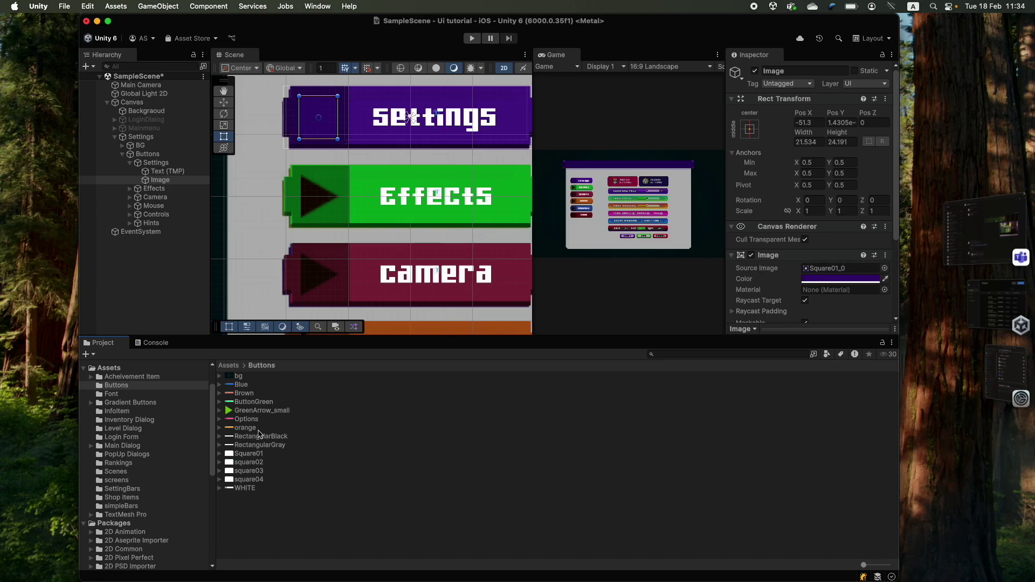
left_click(814, 281)
left_click_drag(840, 353, 864, 399)
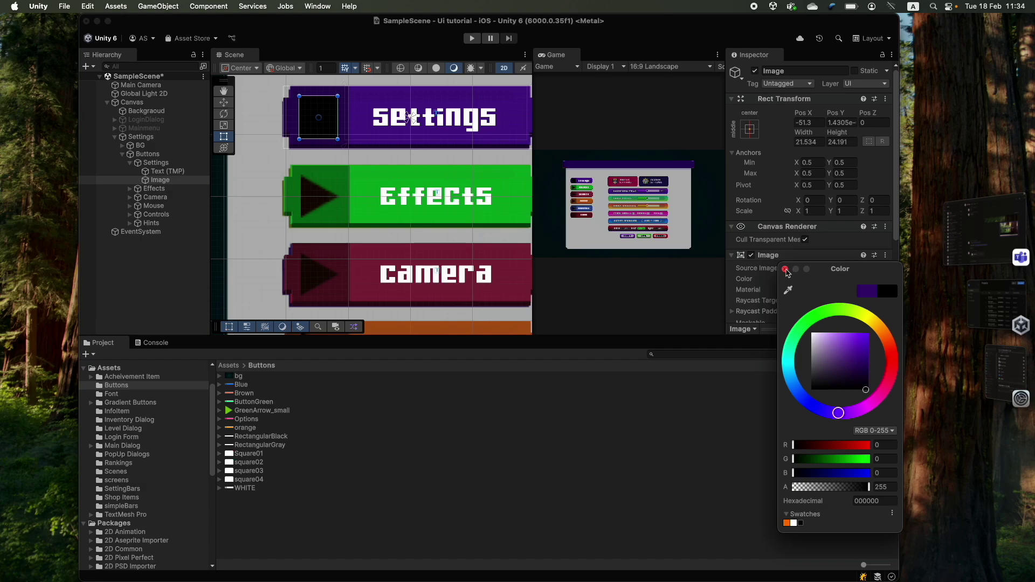
left_click(785, 269)
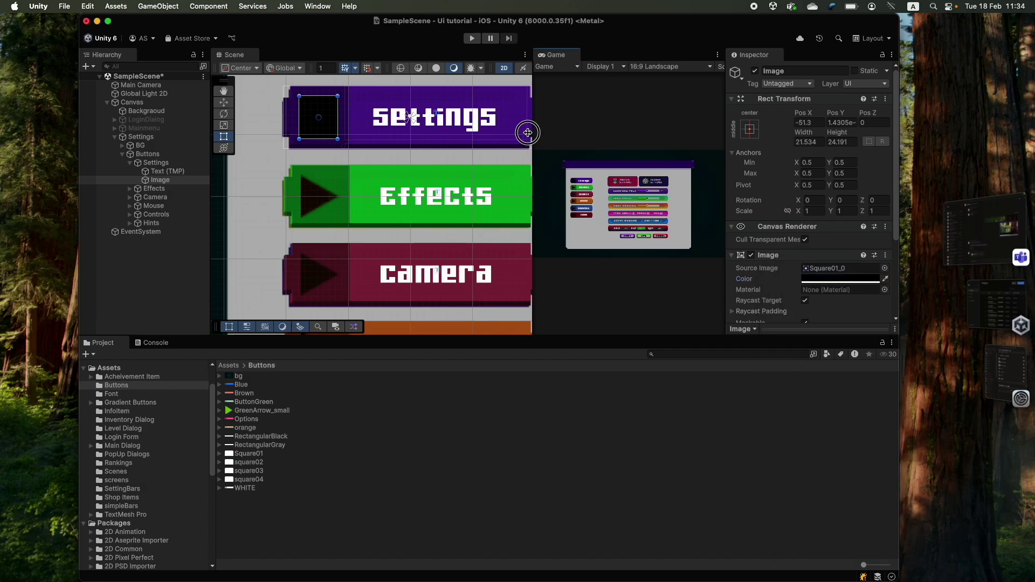
- Resize the game and scene views and reposition the panel to show the Hints button
left_click_drag(528, 133, 339, 135)
scroll(423, 117, "up", 10)
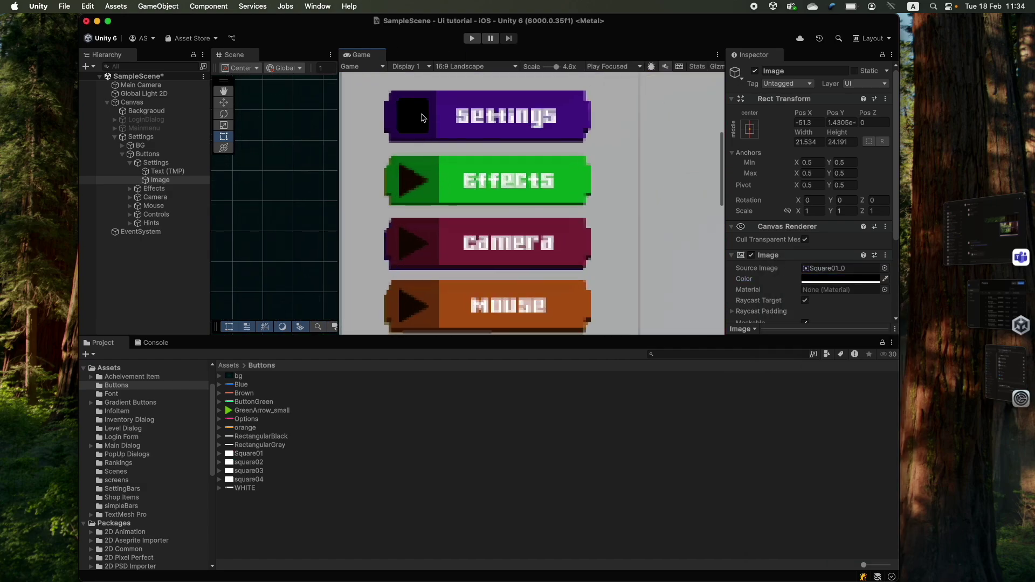
scroll(422, 118, "down", 10)
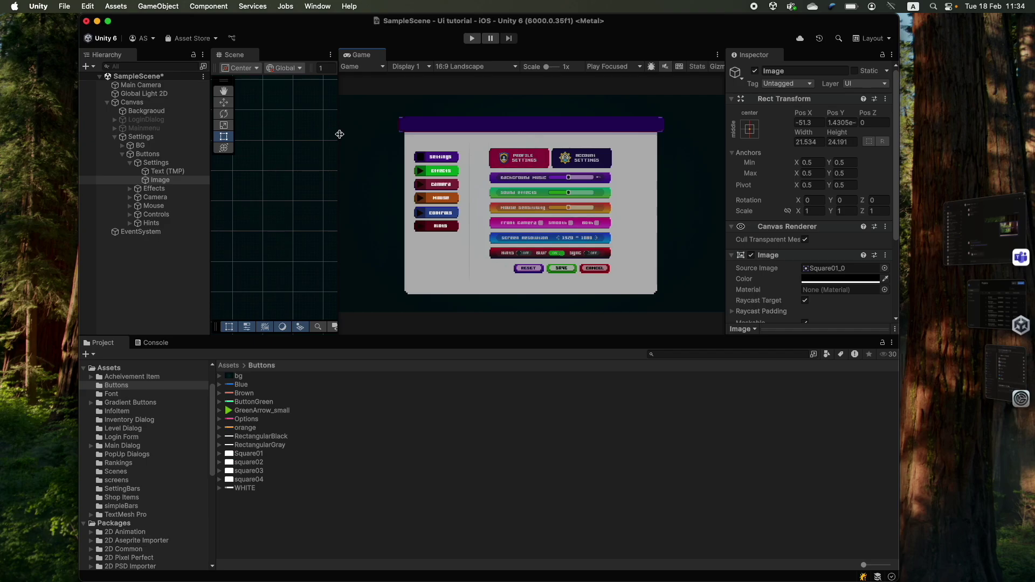
left_click_drag(339, 134, 545, 157)
scroll(358, 212, "down", 5)
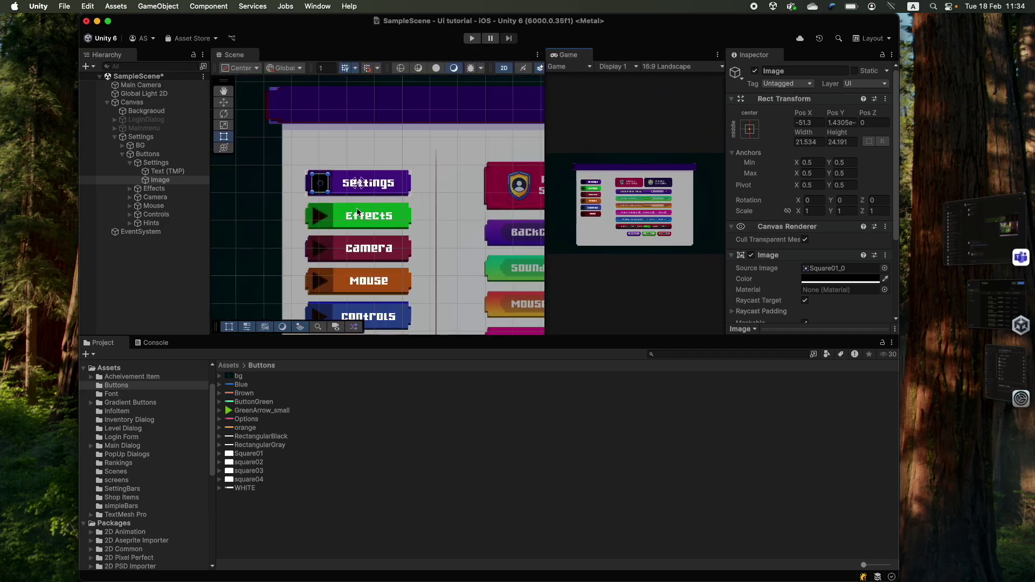
middle_click_drag(358, 212, 360, 165)
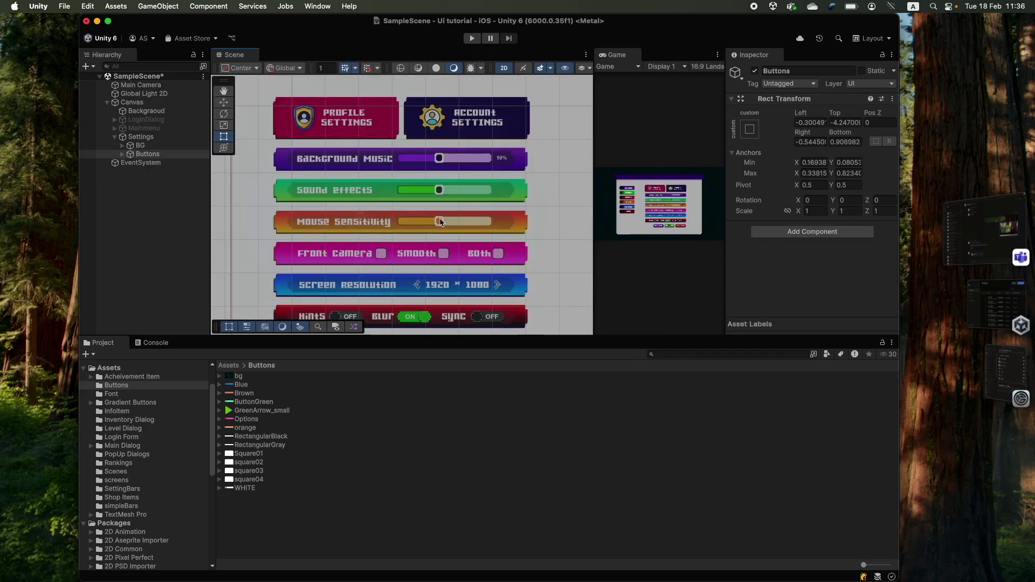
scroll(420, 236, "down", 3)
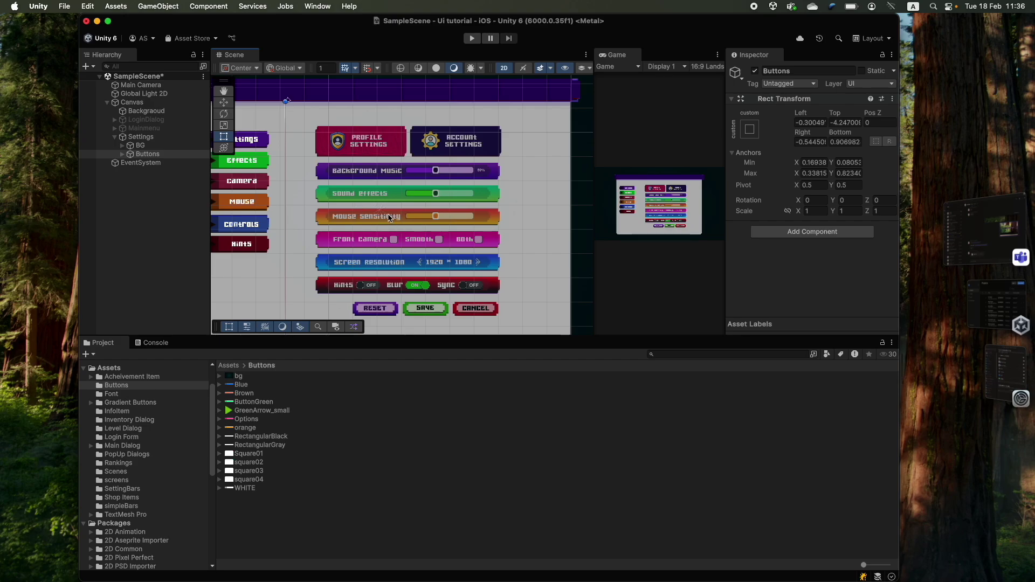
middle_click_drag(390, 217, 394, 206)
middle_click_drag(380, 167, 376, 160)
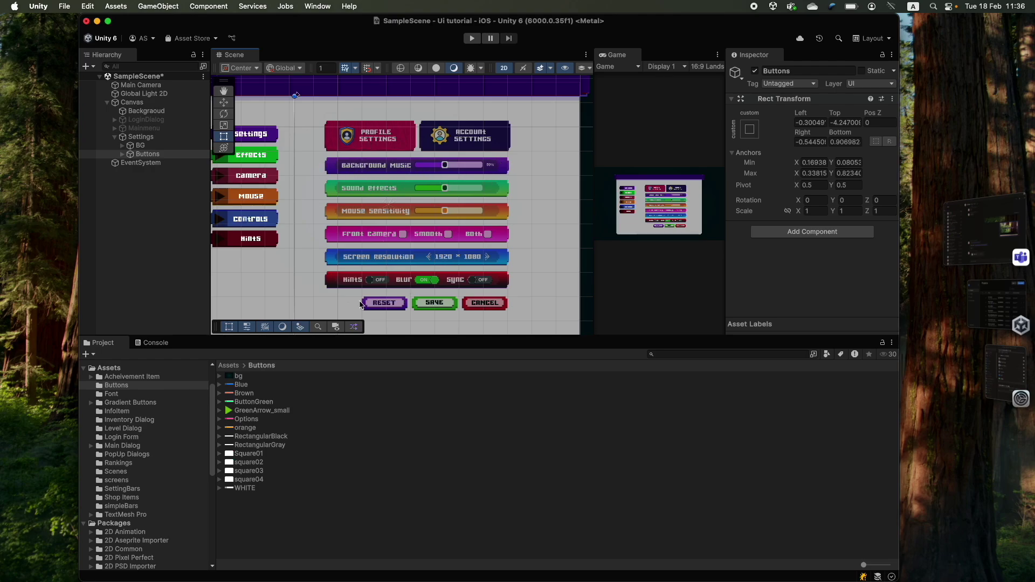
- Create an empty SettingsPannel under Settings, sized and anchored to cover the settings panel
right_click(139, 137)
left_click(151, 326)
type("SettingsP")
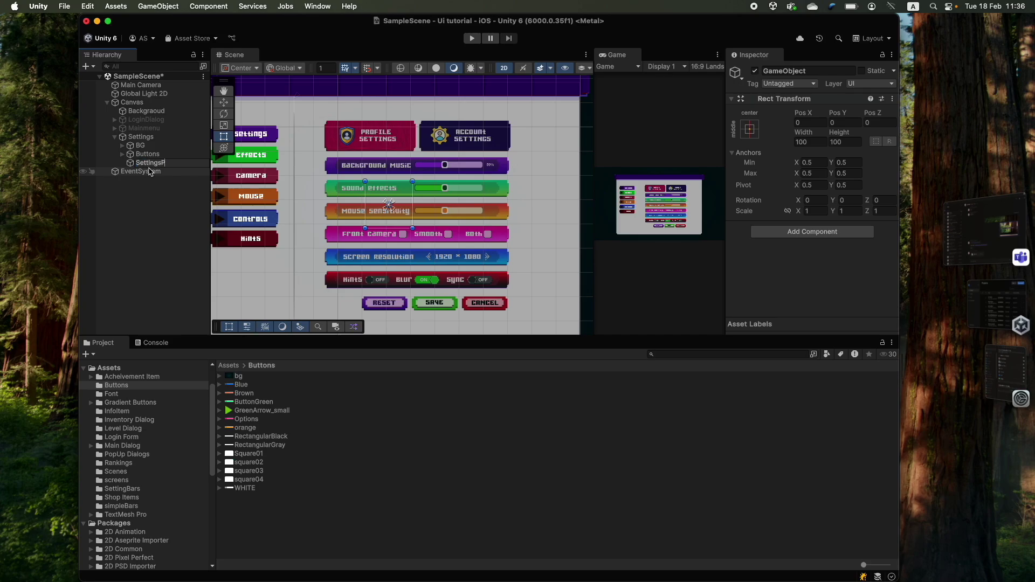
type("annel")
key("Return")
left_click_drag(365, 181, 295, 96)
left_click_drag(413, 161, 579, 151)
left_click_drag(438, 228, 437, 333)
scroll(458, 279, "down", 1)
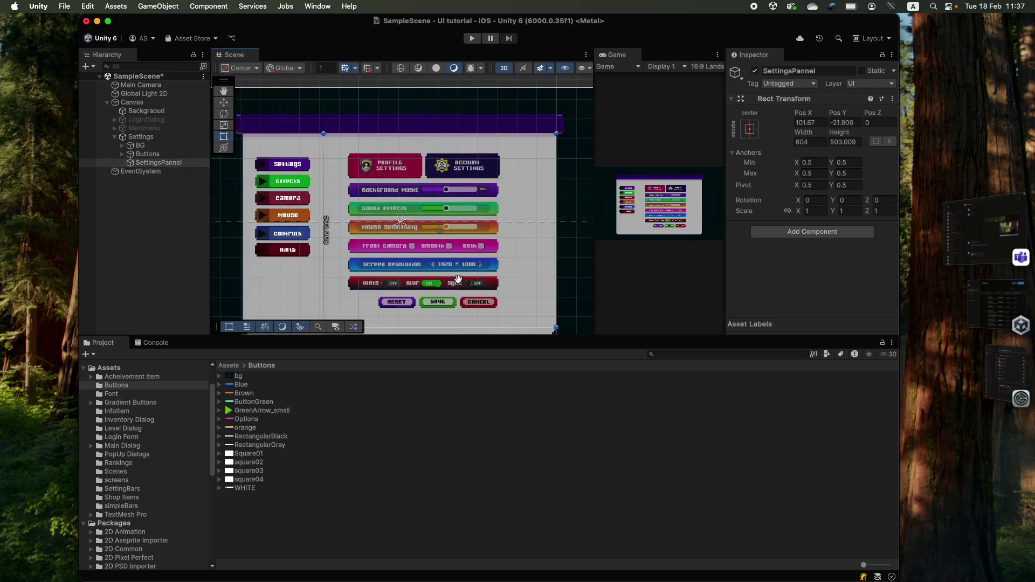
left_click_drag(400, 221, 324, 327)
scroll(496, 309, "up", 2)
- Add a TextMeshPro button under SettingsPannel named Profile Settings
right_click(153, 162)
mouse_move(213, 422)
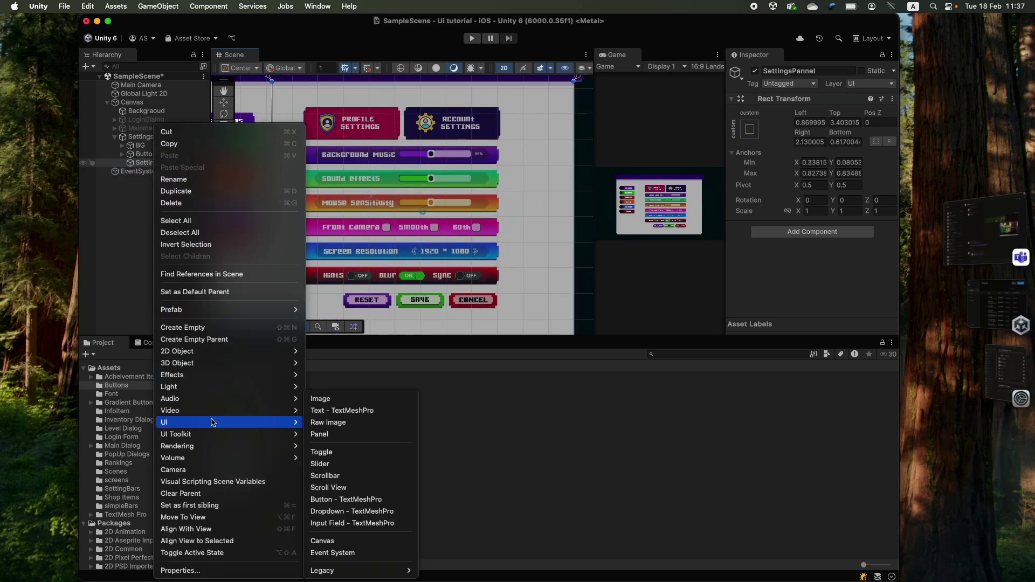
left_click(346, 499)
left_click(261, 436)
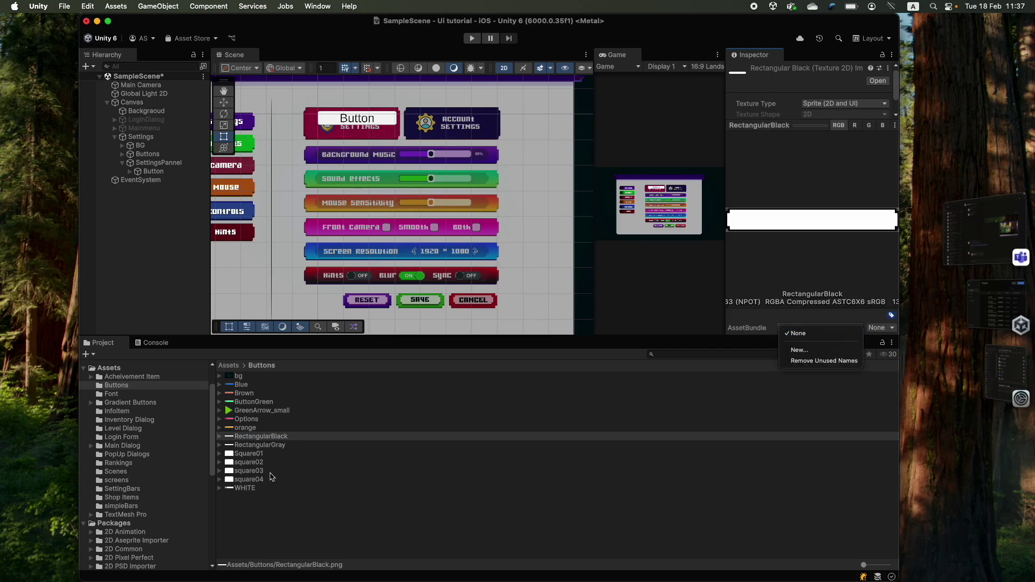
left_click(153, 171)
key("Return")
type("Profile Settin")
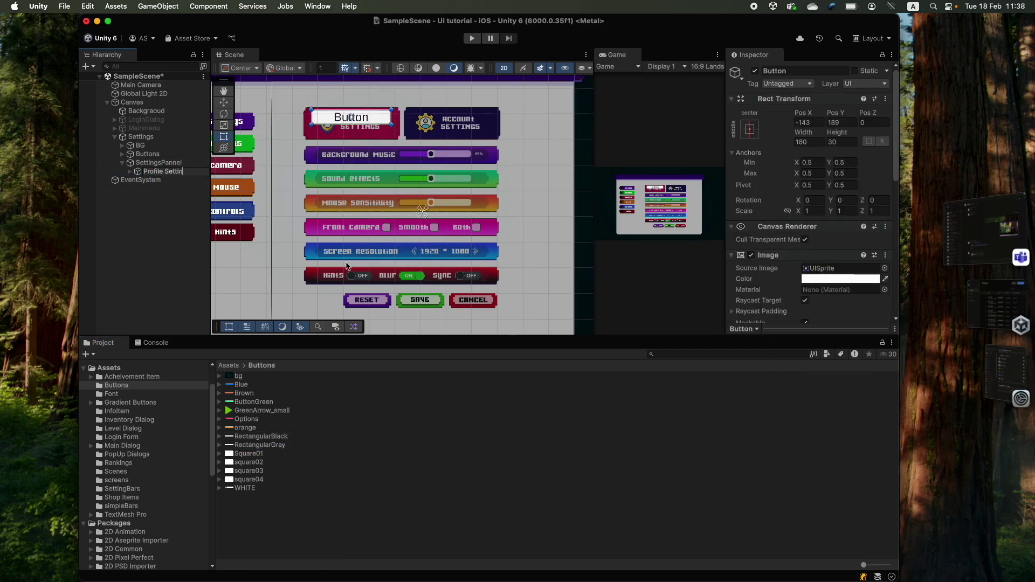
type("gs")
key("Return")
- Set the button's label text to read Profile Settings
key("Right")
key("Down")
left_click(767, 293)
key("Left")
type("g")
key("super+a")
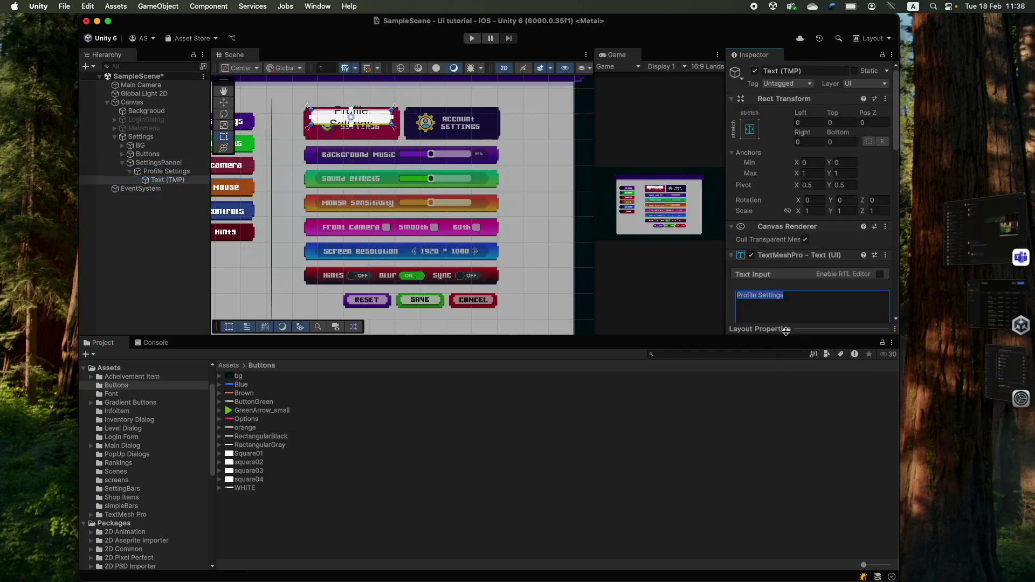
- Shrink the label's anchor area and add an Image inside the Profile Settings button
left_click_drag(688, 336, 313, 450)
key("Up")
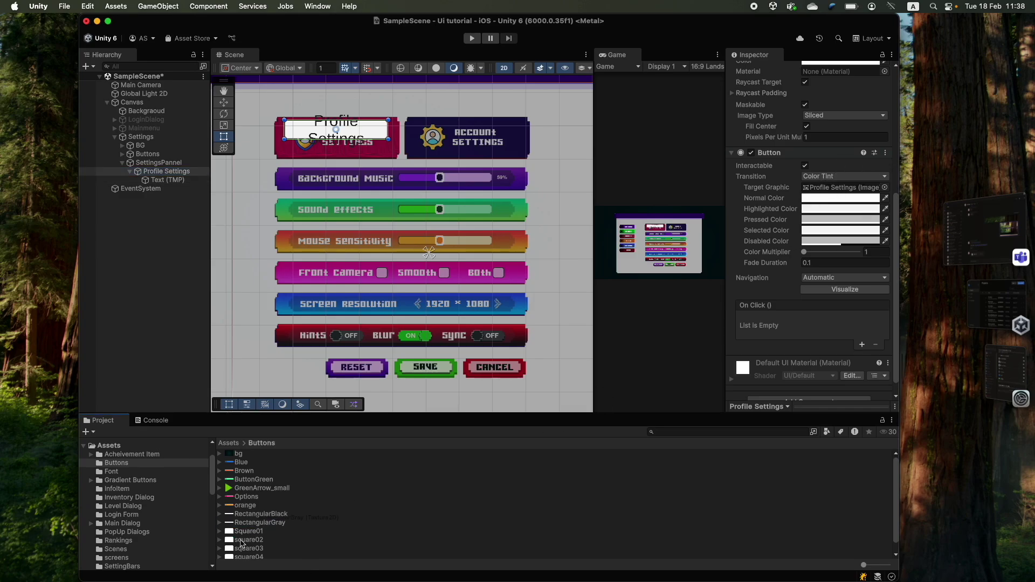
scroll(268, 496, "down", 1)
double_click(168, 179)
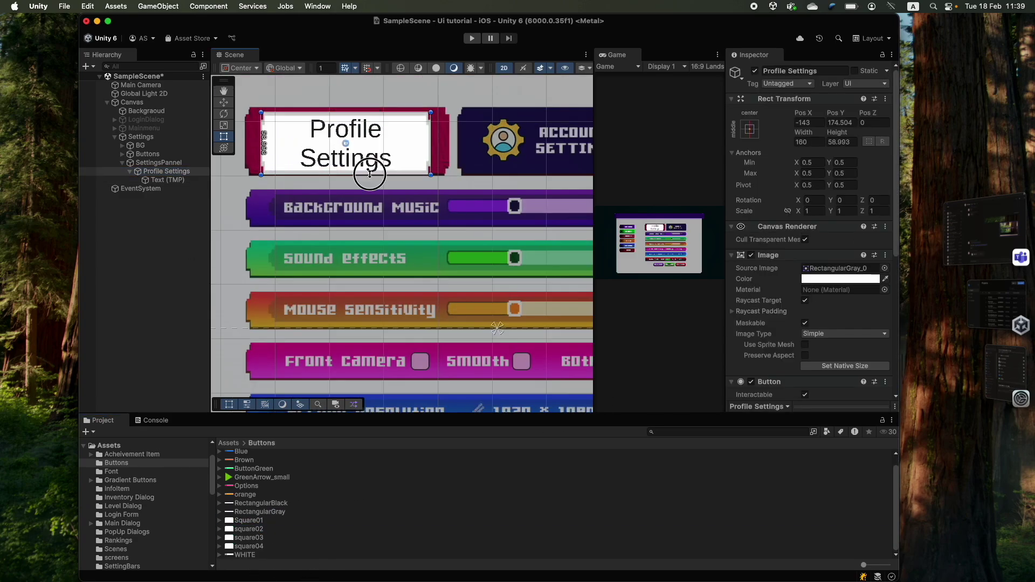
scroll(876, 373, "down", 5)
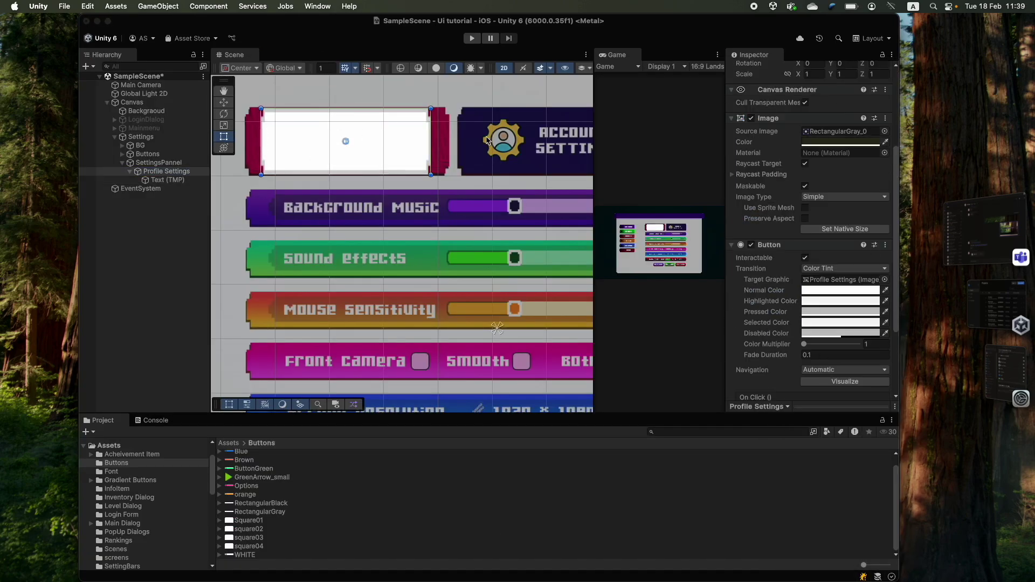
left_click(298, 123)
left_click(298, 122)
left_click(298, 123)
scroll(834, 305, "down", 4)
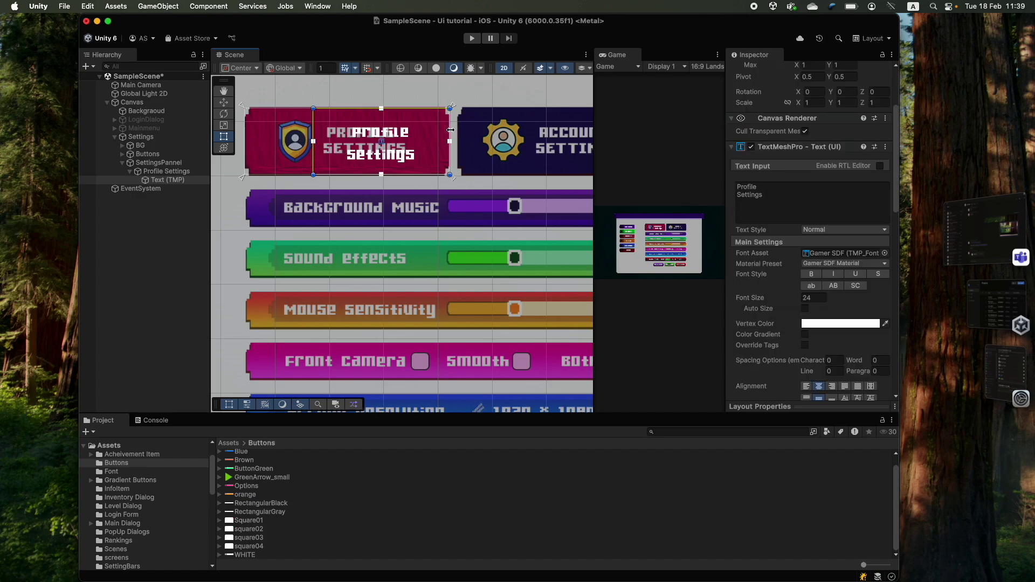
scroll(834, 305, "down", 4)
left_click_drag(451, 106, 423, 114)
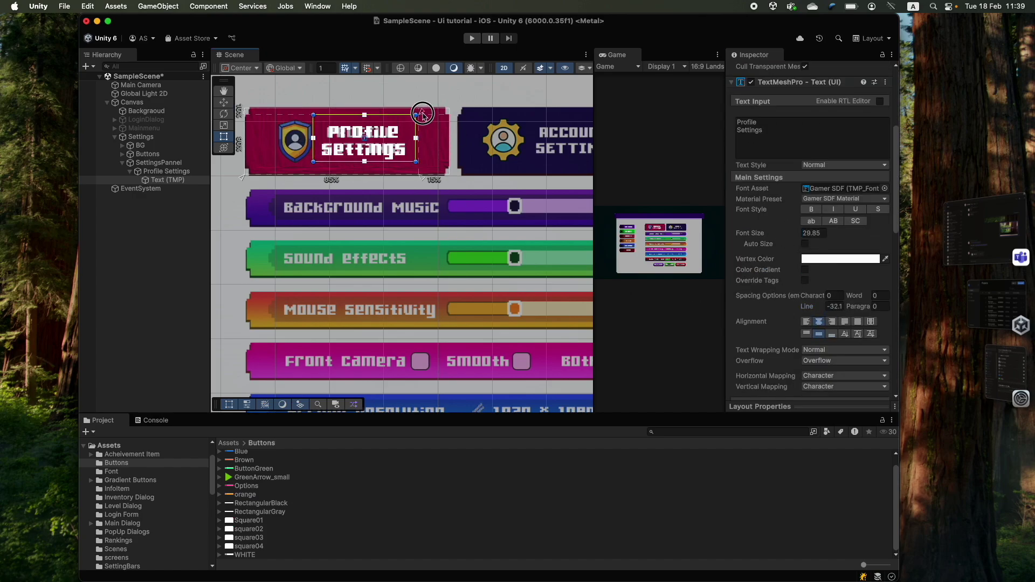
right_click(139, 171)
left_click(318, 426)
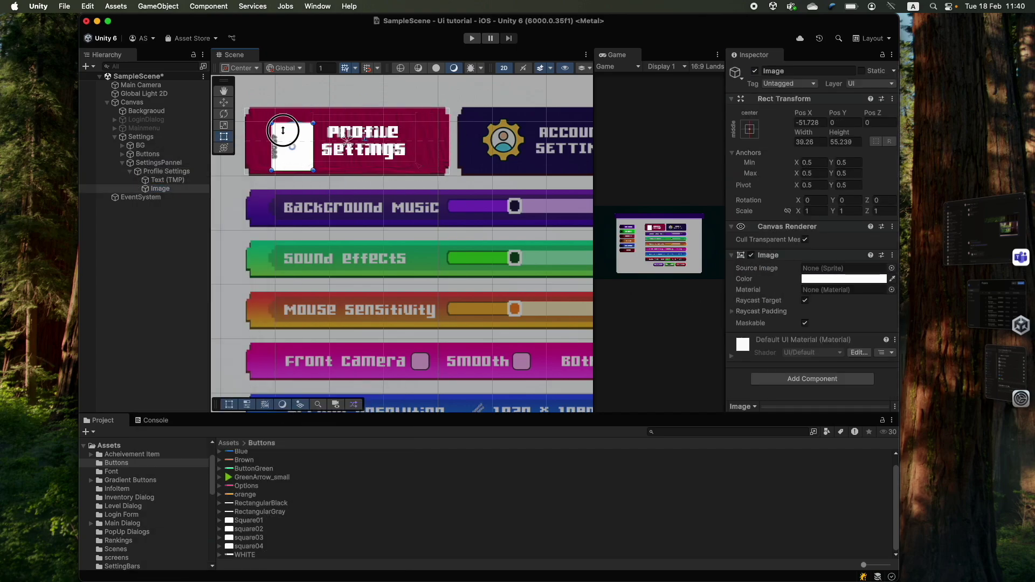
- Give the Profile Settings button the sample profilePic sprite as its icon
left_click_drag(280, 478, 843, 268)
scroll(135, 512, "down", 3)
left_click(122, 520)
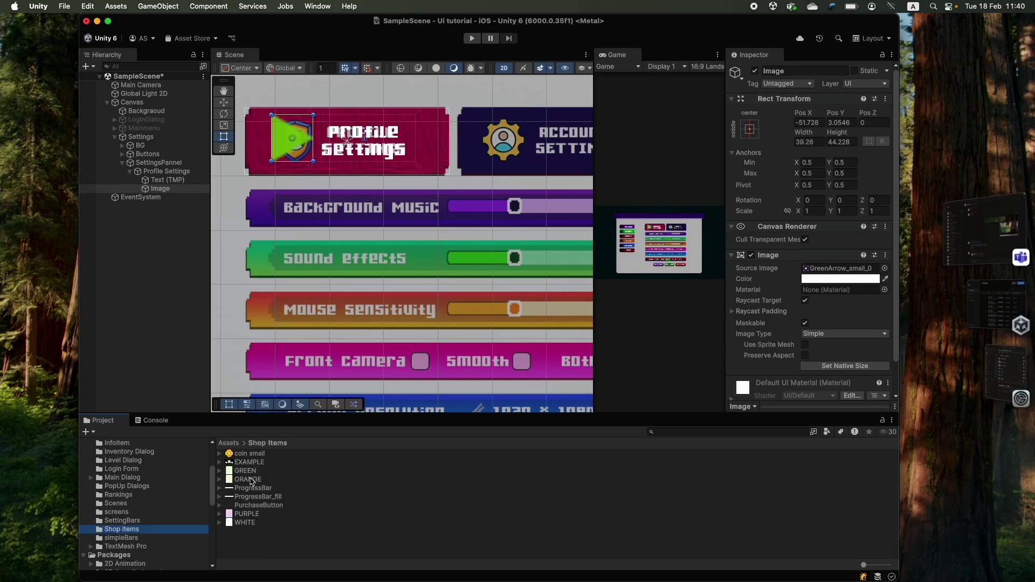
key("Down")
key("Down")
key("Up")
key("Up")
key("Up")
key("Up")
key("Up")
key("Up")
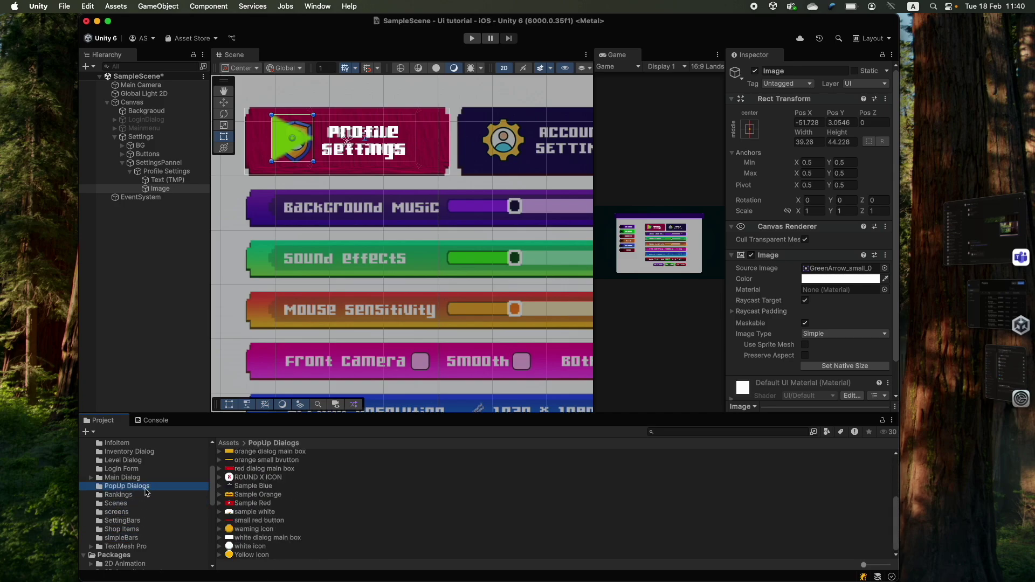
key("Up")
key("Up")
key("Up")
key("Up")
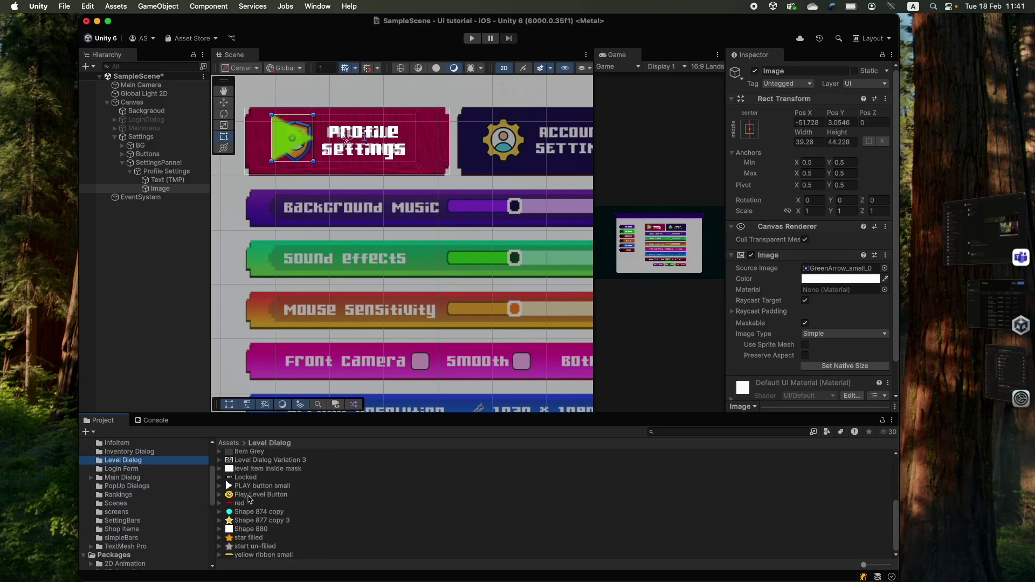
key("Up")
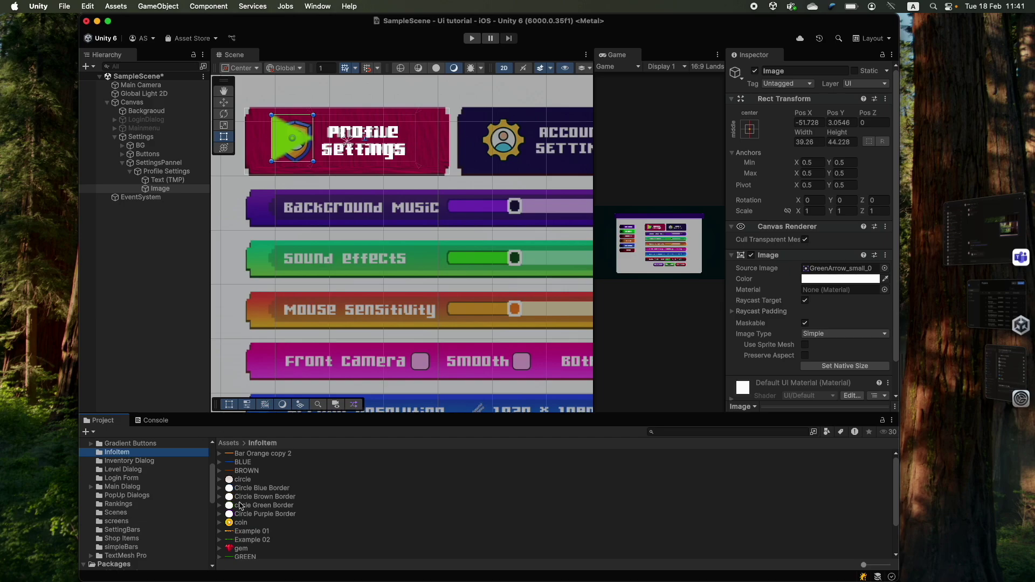
key("Down")
key("Down")
key("Down")
key("Down")
key("Down")
key("Down")
scroll(280, 512, "down", 3)
left_click_drag(253, 554, 293, 121)
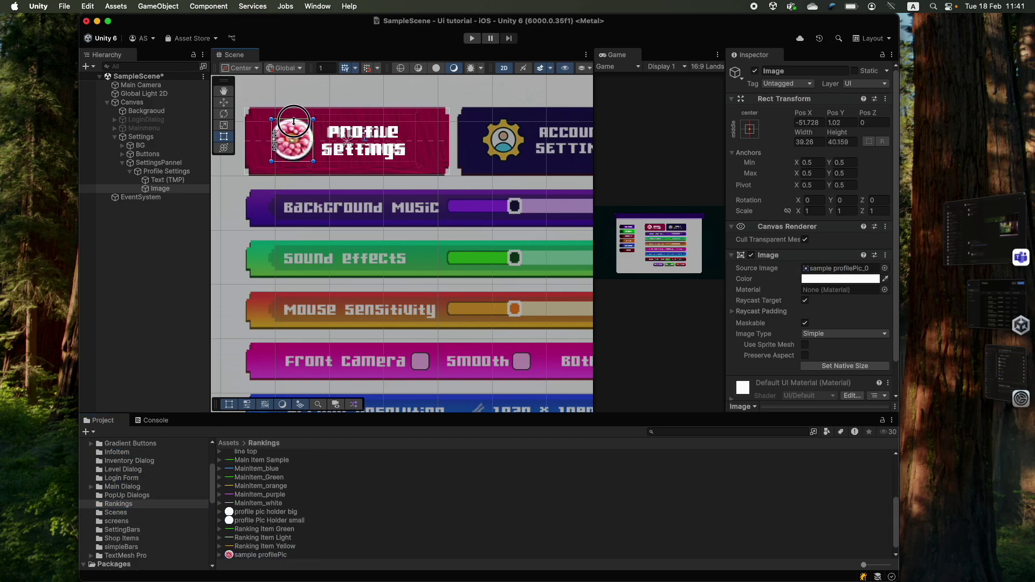
- Duplicate the Profile Settings button and name the copy Account Settings
left_click(294, 121)
key("super+d")
type("Accou")
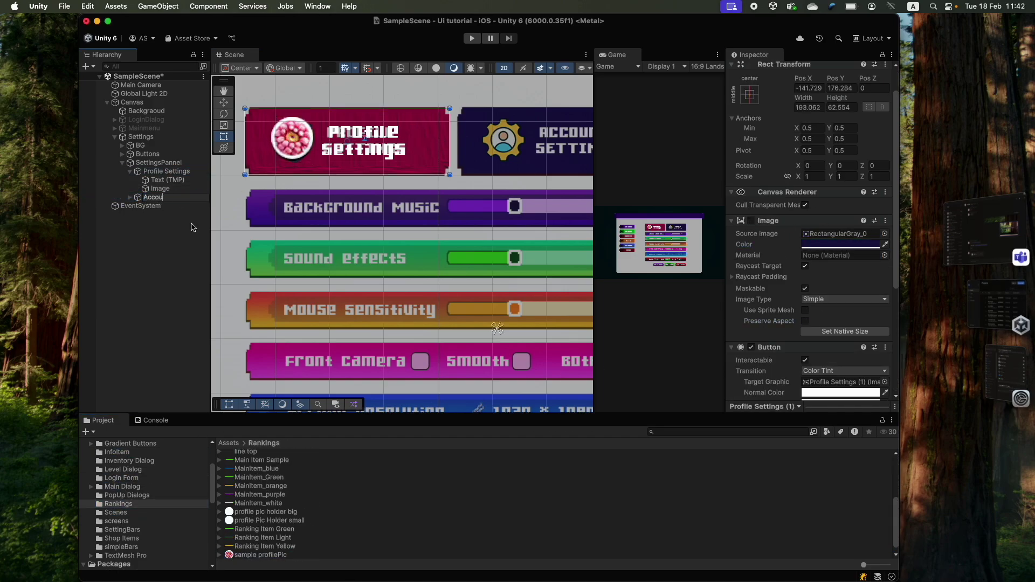
type("nt Settings")
key("Return")
- Set Border Item as the Account Settings icon and select the word Profile in its label
left_click(130, 171)
left_click(130, 180)
left_click(160, 197)
scroll(280, 501, "up", 5)
left_click_drag(253, 496, 160, 197)
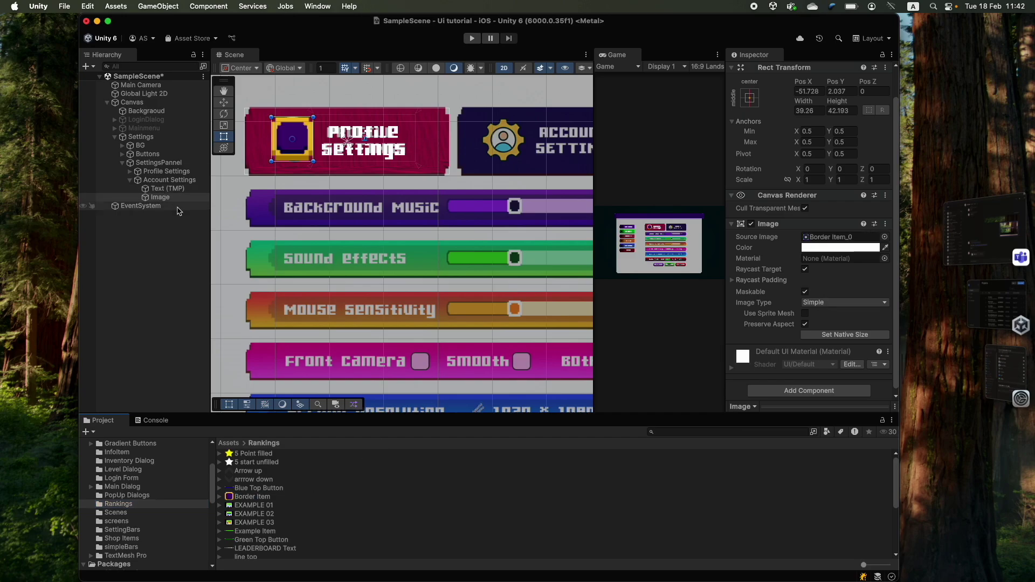
left_click(167, 188)
double_click(746, 264)
- Create a Bar image under SettingsPannel with the Purple sprite, stretched over the music row
right_click(158, 162)
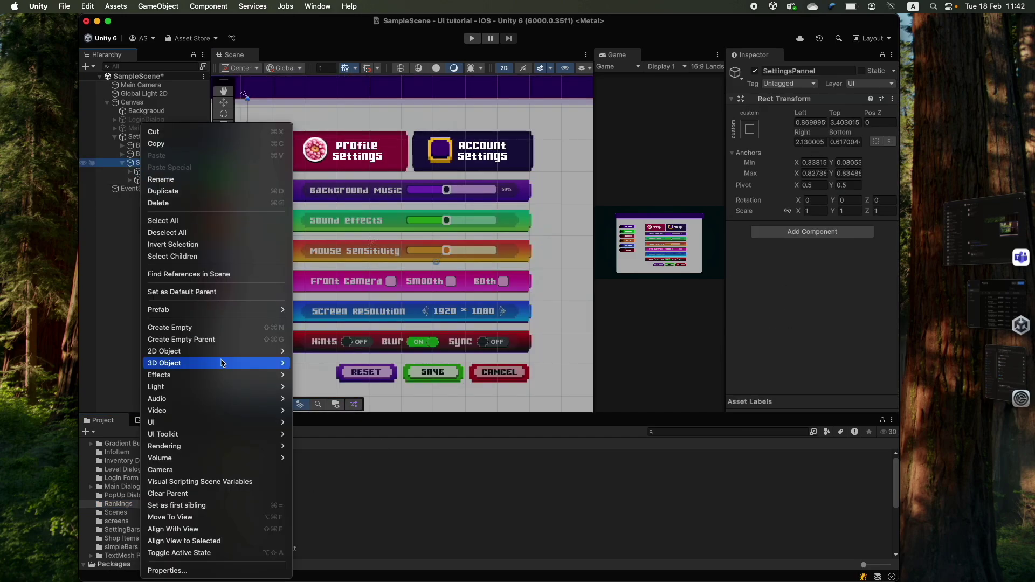
left_click(292, 340)
type("Bar")
key("Return")
left_click(122, 530)
scroll(260, 512, "down", 1)
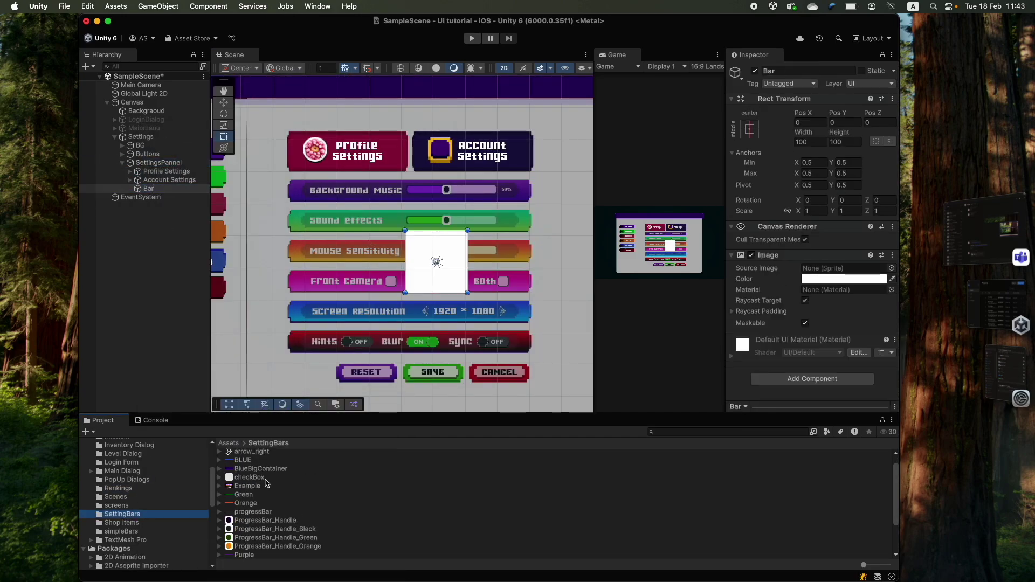
left_click_drag(244, 556, 844, 268)
scroll(282, 178, "up", 5)
left_click_drag(385, 180, 667, 220)
- Duplicate the bar onto the sound effects, front camera and screen resolution rows
scroll(401, 243, "down", 3)
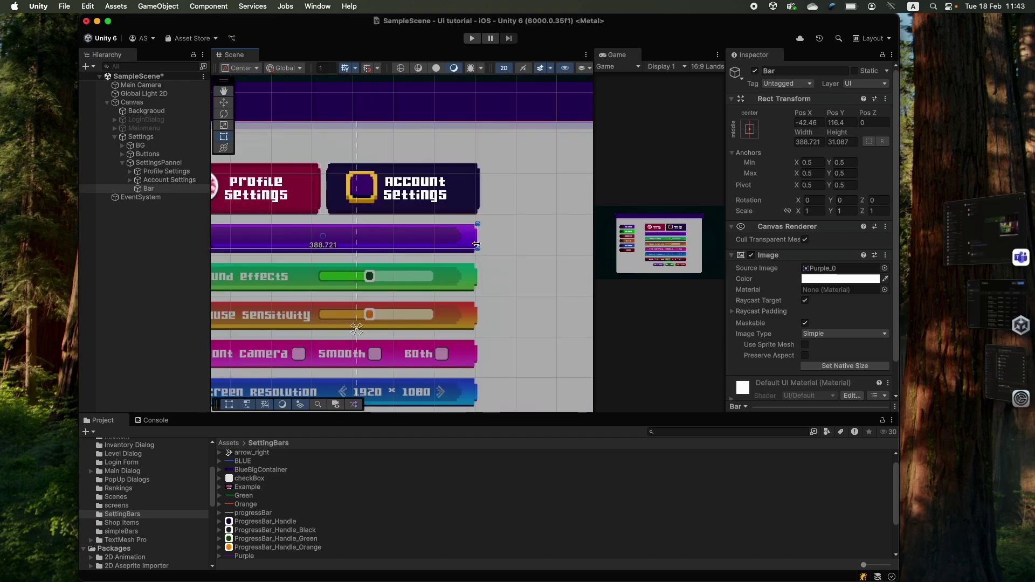
scroll(402, 243, "down", 2)
key("super+d")
left_click_drag(371, 239, 335, 296)
key("super+d")
key("super+d")
scroll(258, 522, "down", 3)
scroll(259, 522, "up", 3)
left_click_drag(253, 459, 841, 268)
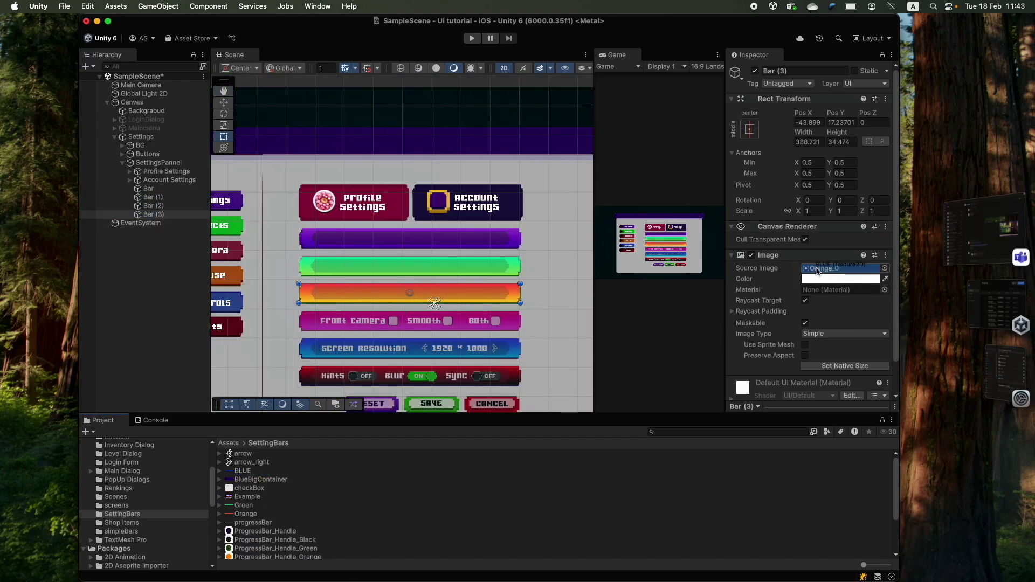
left_click_drag(410, 294, 411, 348)
- Add a final bar copy with the RED sprite on the hints row
key("super+d")
key("super+d")
left_click_drag(825, 290, 841, 268)
left_click_drag(392, 352, 408, 377)
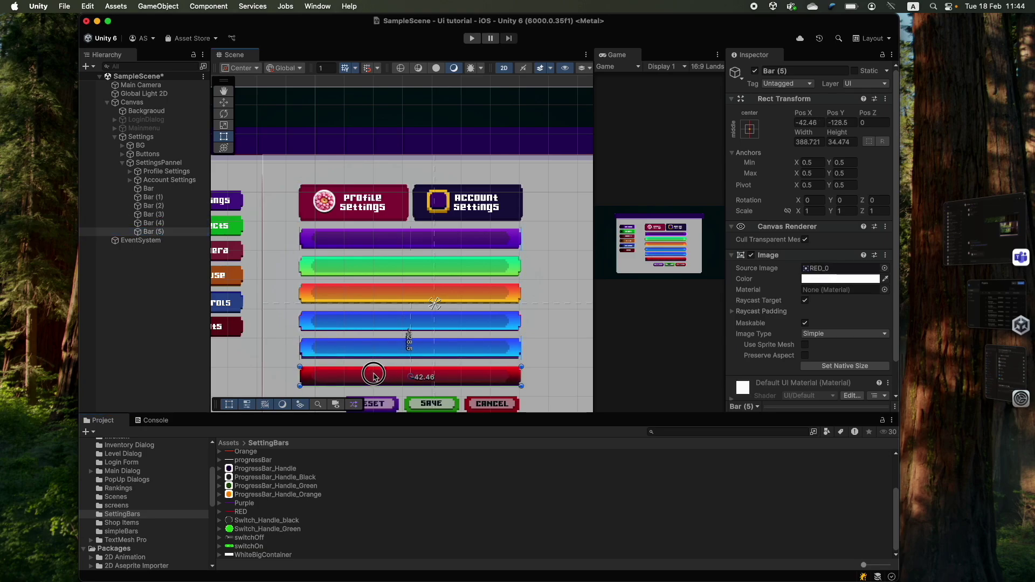
scroll(377, 162, "down", 3)
scroll(145, 512, "down", 3)
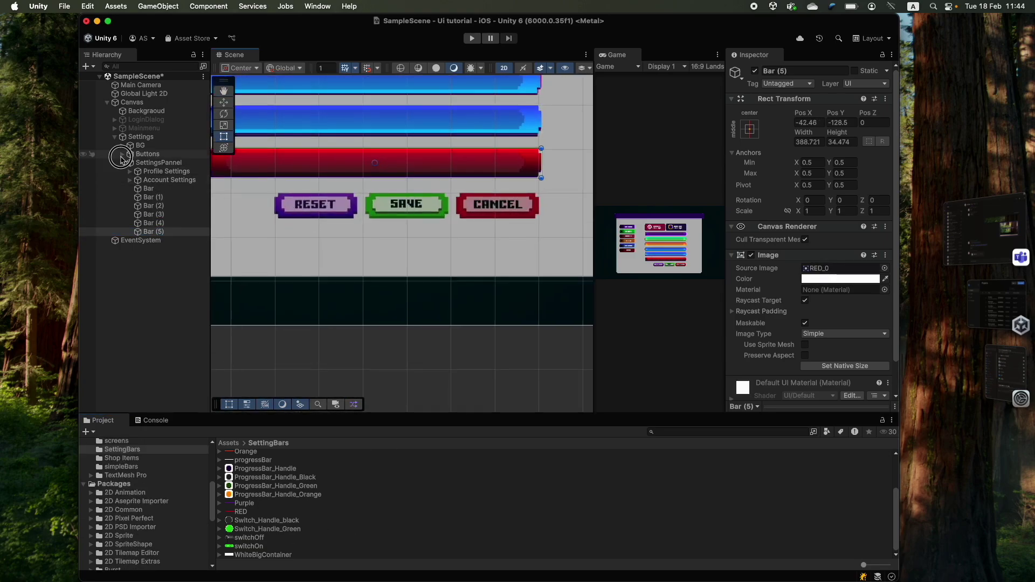
- Add a new button under SettingsPannel and compare candidate square button sprites
left_click(123, 157)
scroll(303, 342, "down", 2)
scroll(302, 342, "up", 3)
right_click(156, 216)
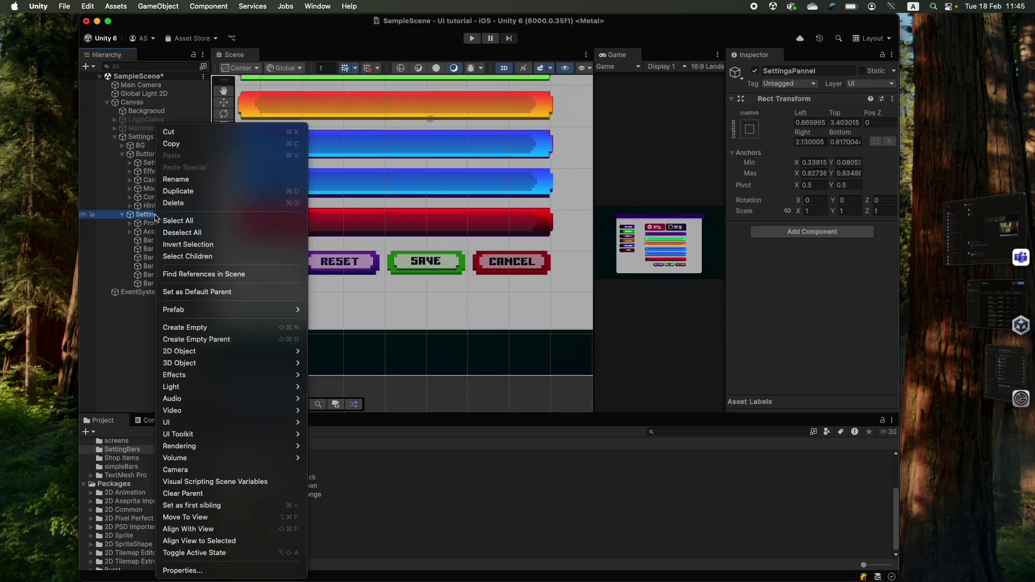
left_click(351, 431)
left_click(116, 497)
left_click(249, 529)
left_click(253, 521)
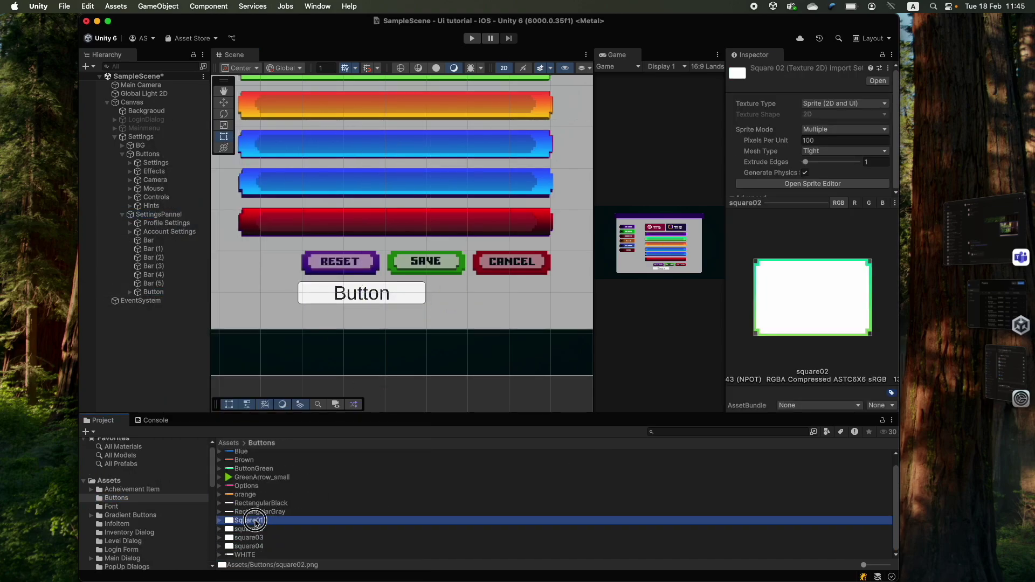
left_click(259, 504)
scroll(254, 485, "up", 1)
left_click(243, 469)
left_click(238, 453)
left_click(257, 513)
scroll(323, 324, "down", 3)
- Make the button Reset, fit it over the RESET graphic, and duplicate it as CANCEL
left_click(154, 292)
scroll(263, 518, "down", 1)
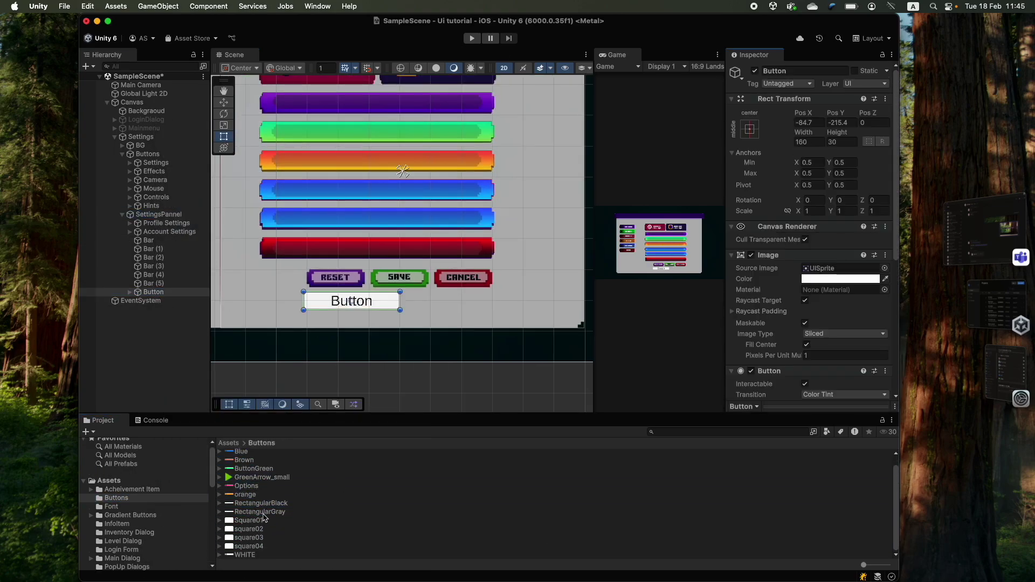
left_click(130, 514)
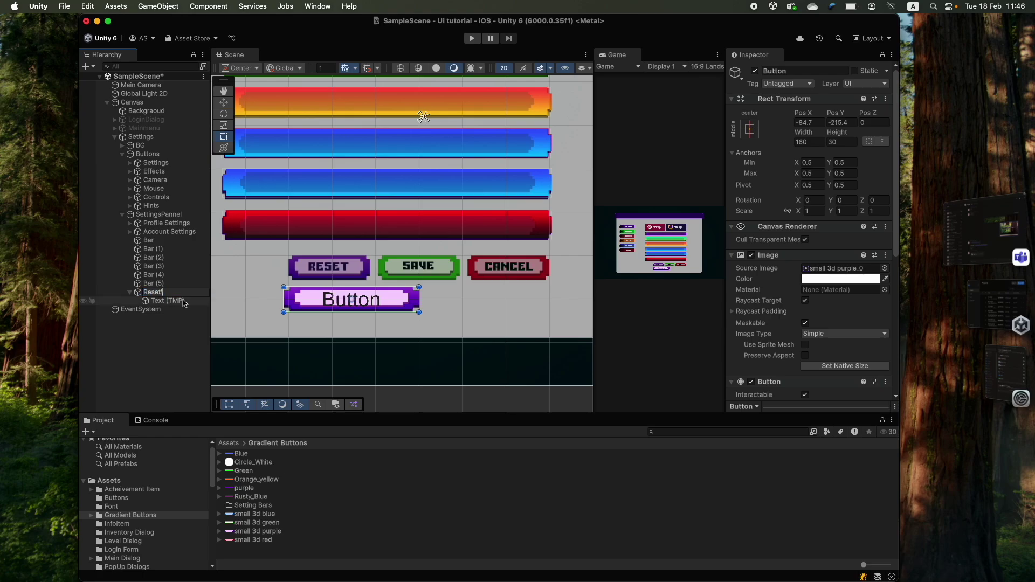
left_click(803, 308)
left_click(352, 299)
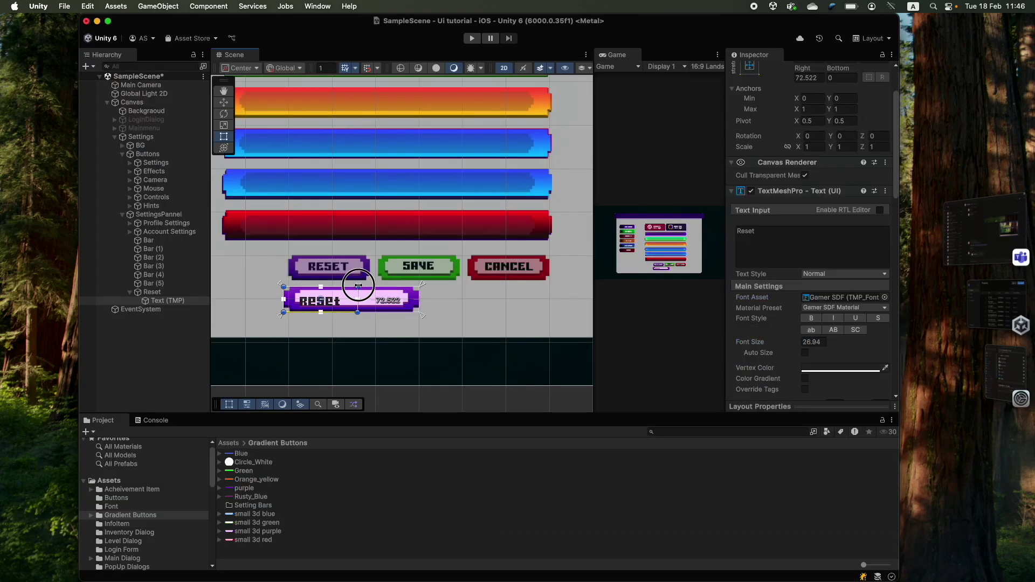
left_click_drag(411, 295, 412, 264)
left_click_drag(412, 264, 370, 264)
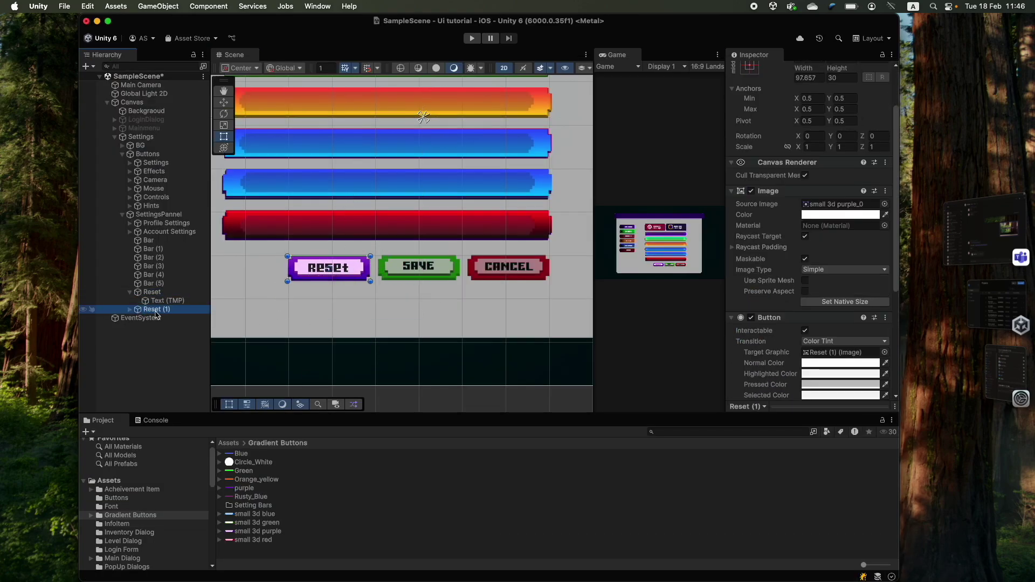
key("super+d")
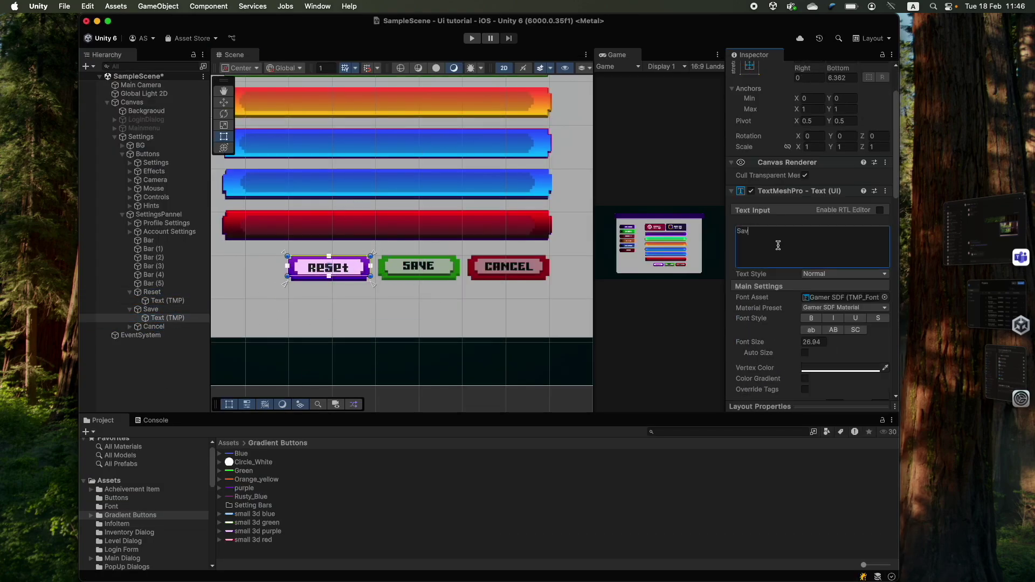
type("CANCEL")
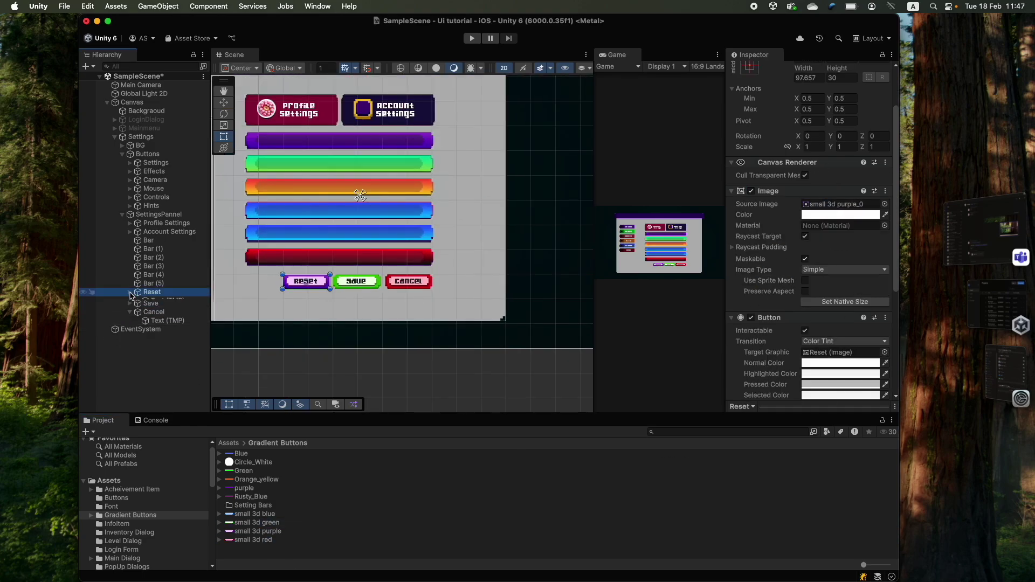
- Hide the white BG panel and the first bar's image to reveal the reference layout
left_click(140, 145)
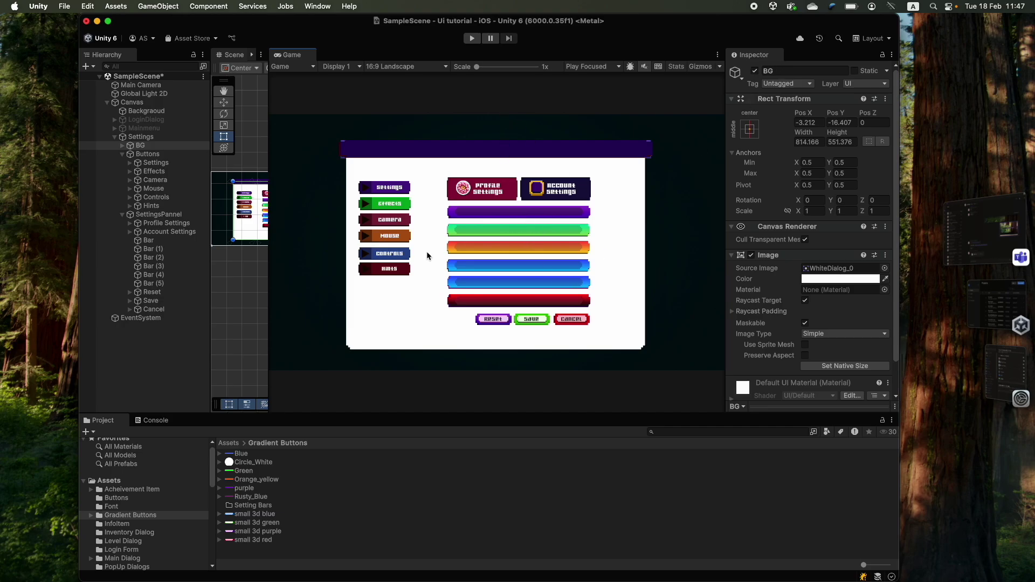
left_click(754, 71)
left_click(145, 239)
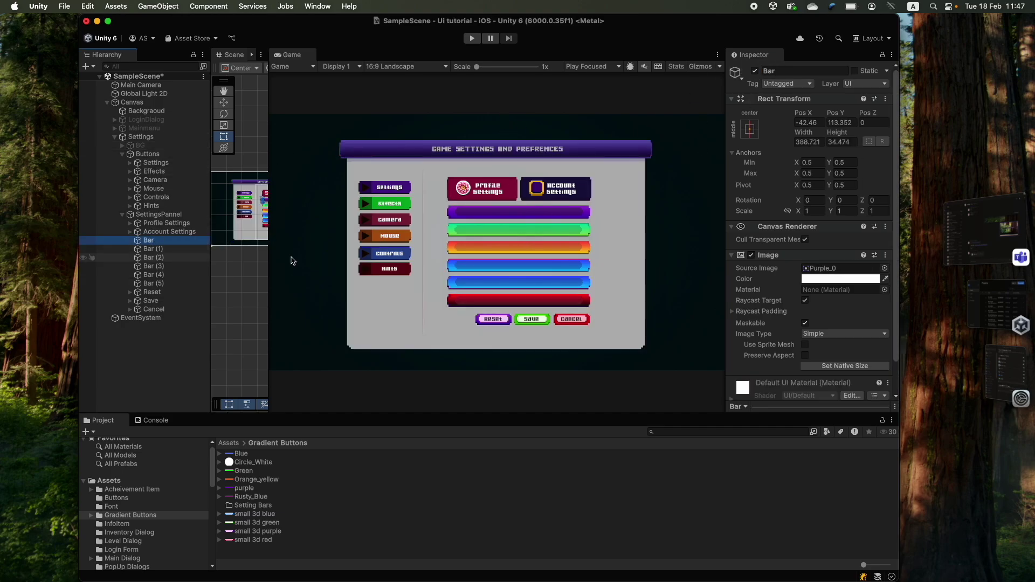
left_click(751, 255)
scroll(272, 133, "up", 2)
left_click_drag(269, 134, 572, 140)
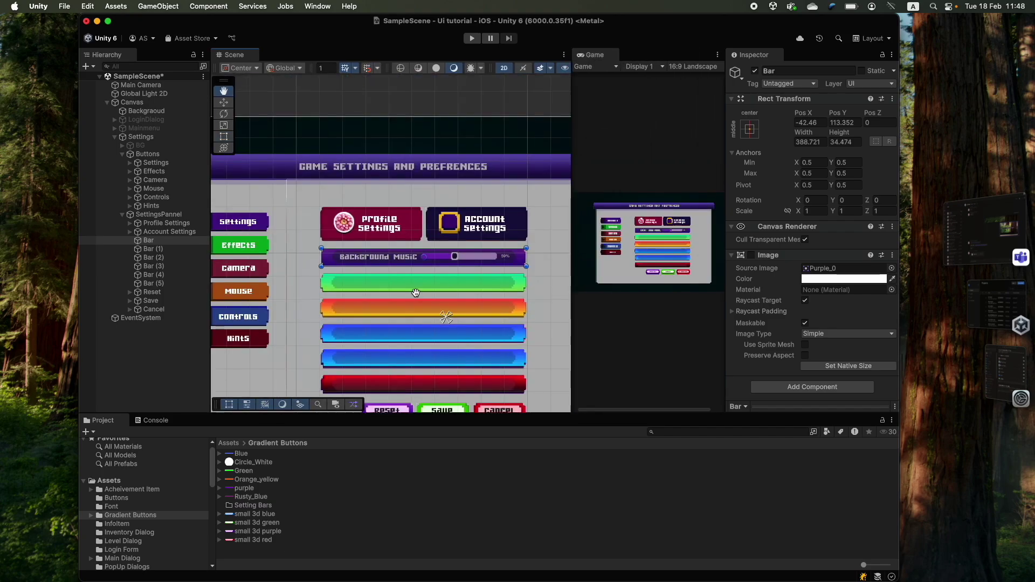
scroll(399, 253, "up", 6)
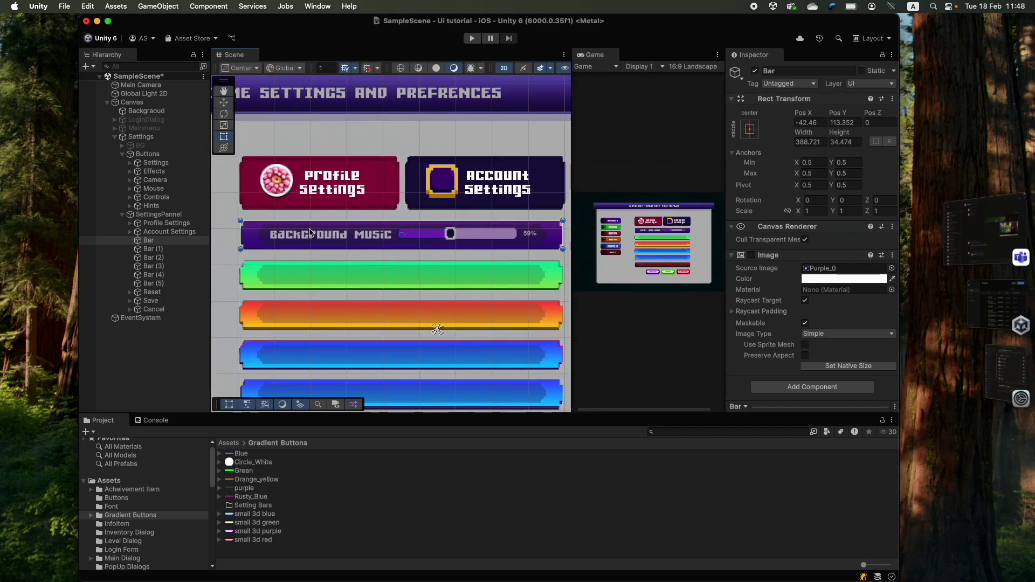
- Add a TextMeshPro label under Bar reading Background Music in the Gamer SDF font
right_click(148, 243)
left_click(334, 409)
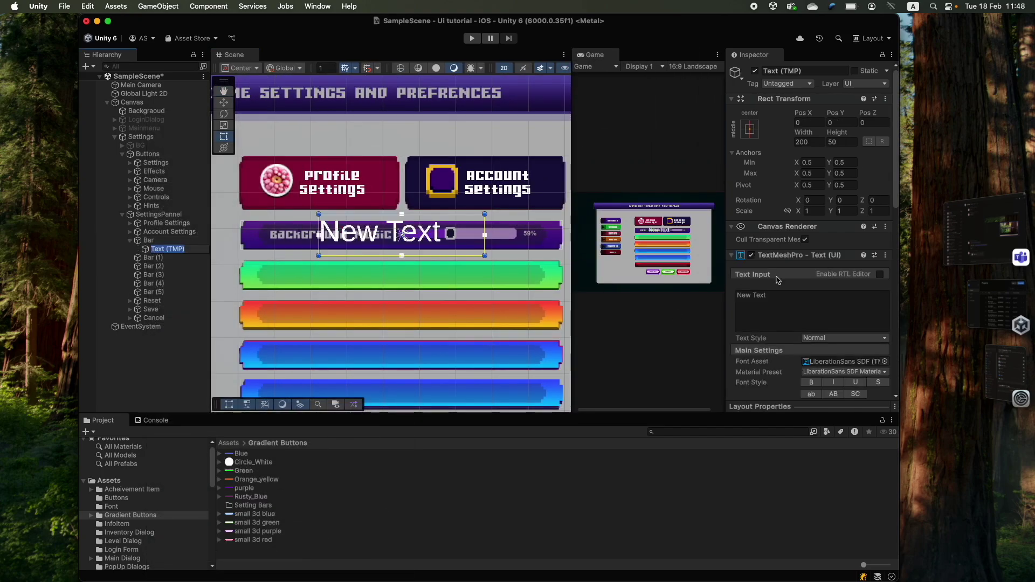
left_click(790, 302)
type("Background Music")
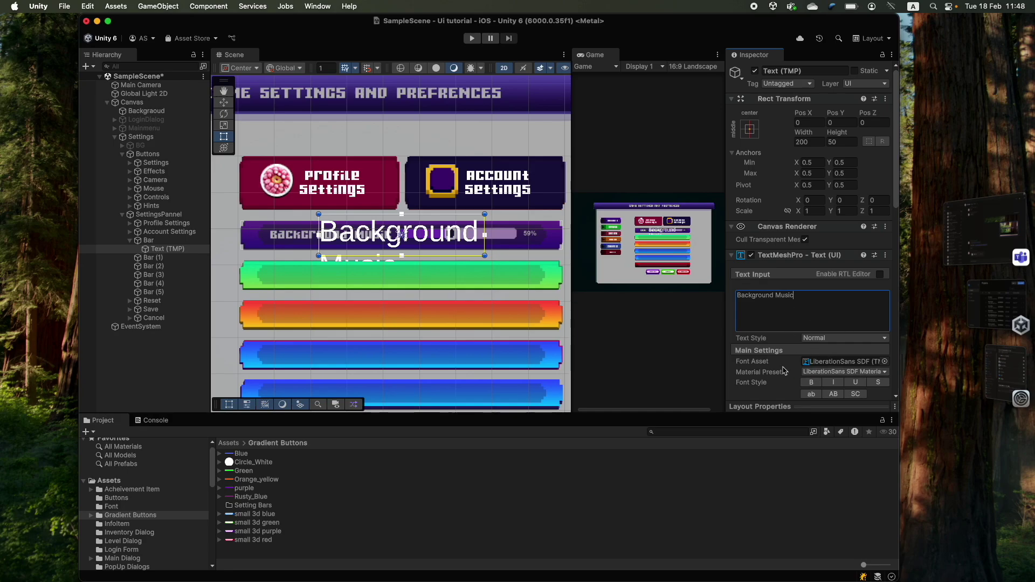
left_click(885, 361)
double_click(346, 127)
scroll(809, 324, "down", 3)
left_click_drag(743, 359, 726, 363)
- Move the label into the bar and set its font size to 25
left_click_drag(411, 235, 366, 236)
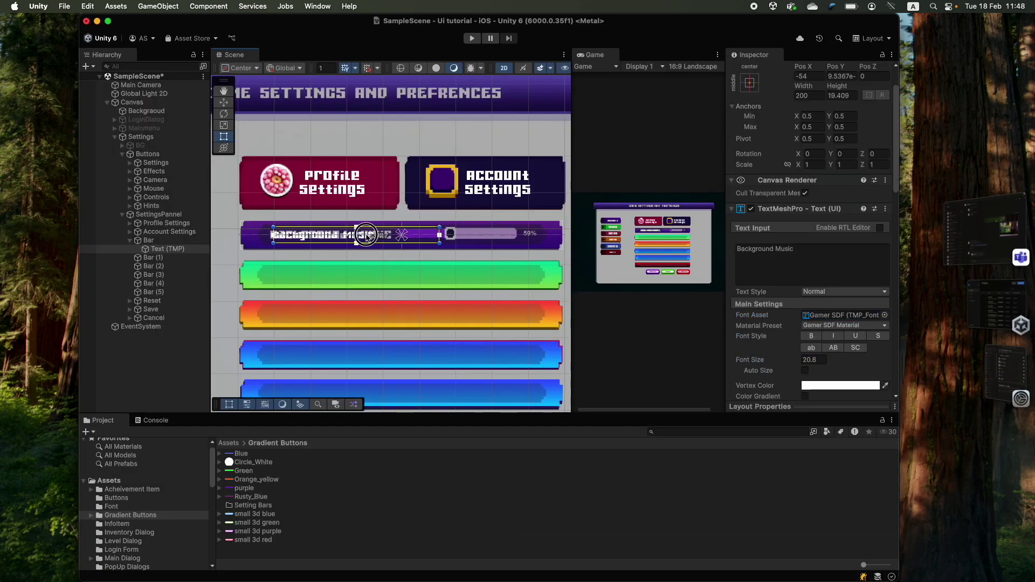
scroll(366, 236, "up", 3)
left_click_drag(429, 231, 431, 236)
double_click(813, 360)
type("25")
key("Return")
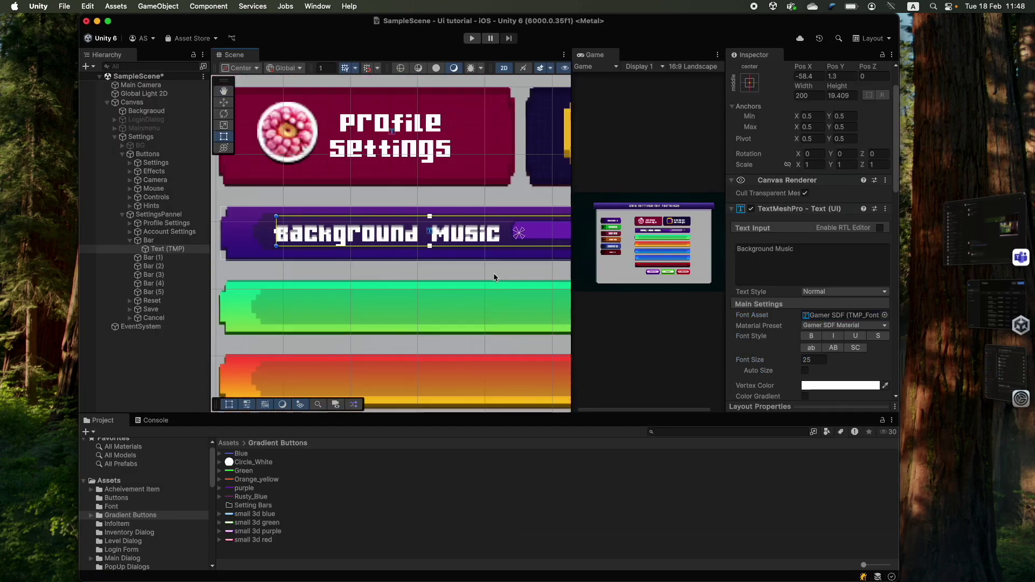
- Narrow the text box and anchor the label to the bar's edges
scroll(494, 278, "down", 1)
left_click_drag(555, 231, 299, 252)
scroll(462, 232, "down", 3)
left_click_drag(434, 245, 425, 236)
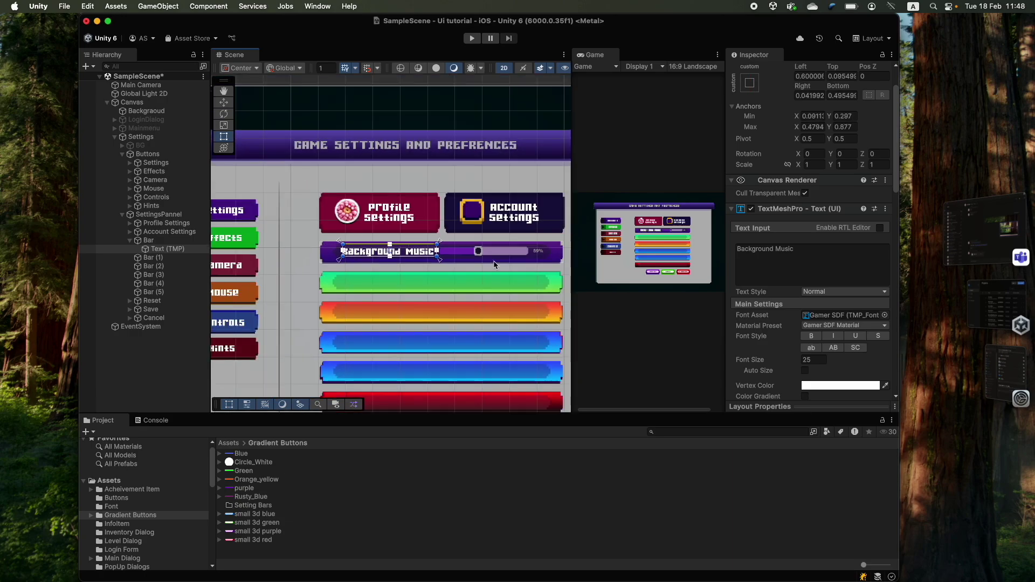
scroll(377, 243, "down", 2)
scroll(270, 243, "up", 3)
right_click(134, 241)
key("Escape")
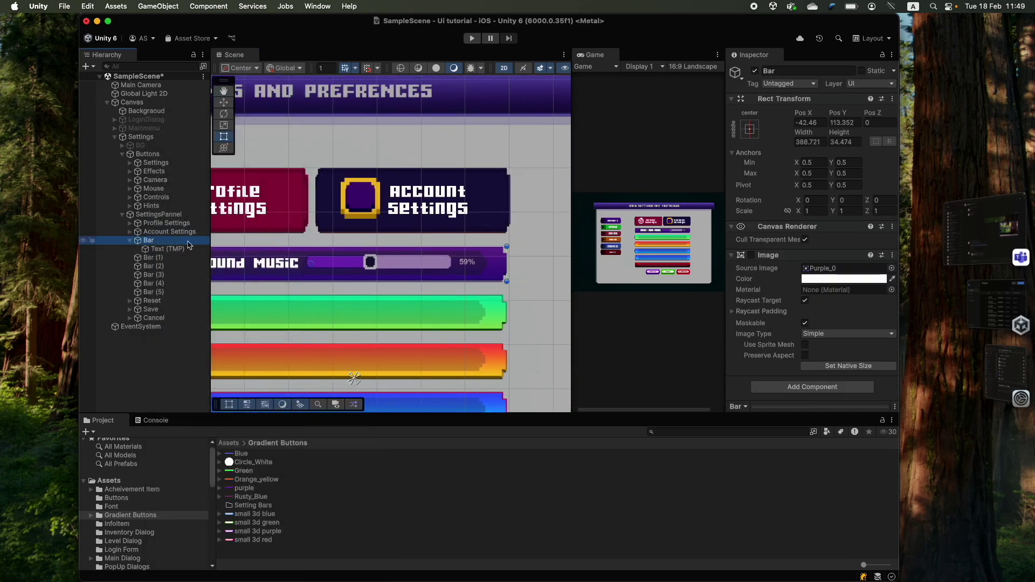
scroll(302, 281, "down", 2)
middle_click_drag(302, 281, 365, 274)
- Add a Slider under Bar and shift it right inside the purple bar
right_click(176, 245)
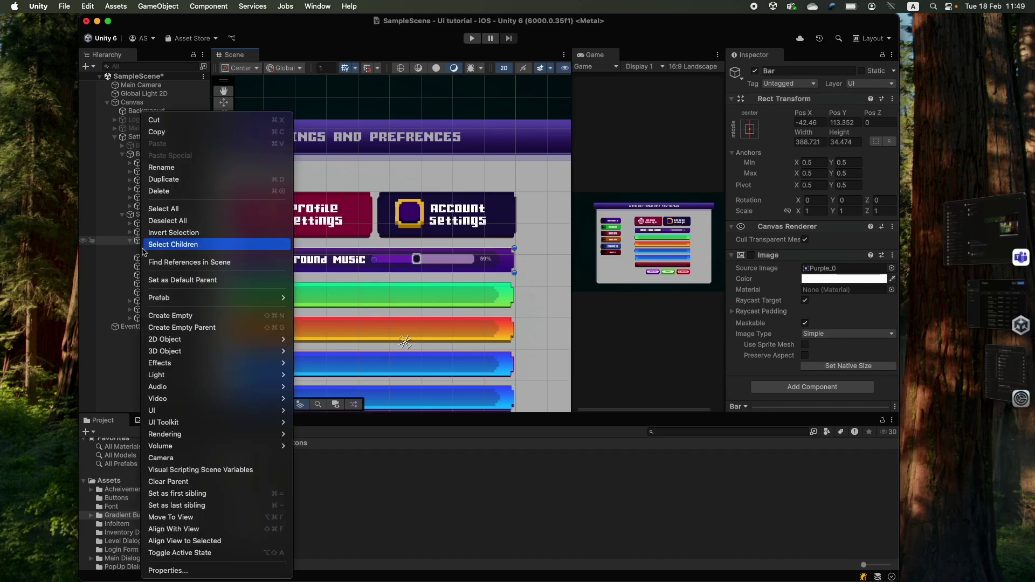
mouse_move(237, 413)
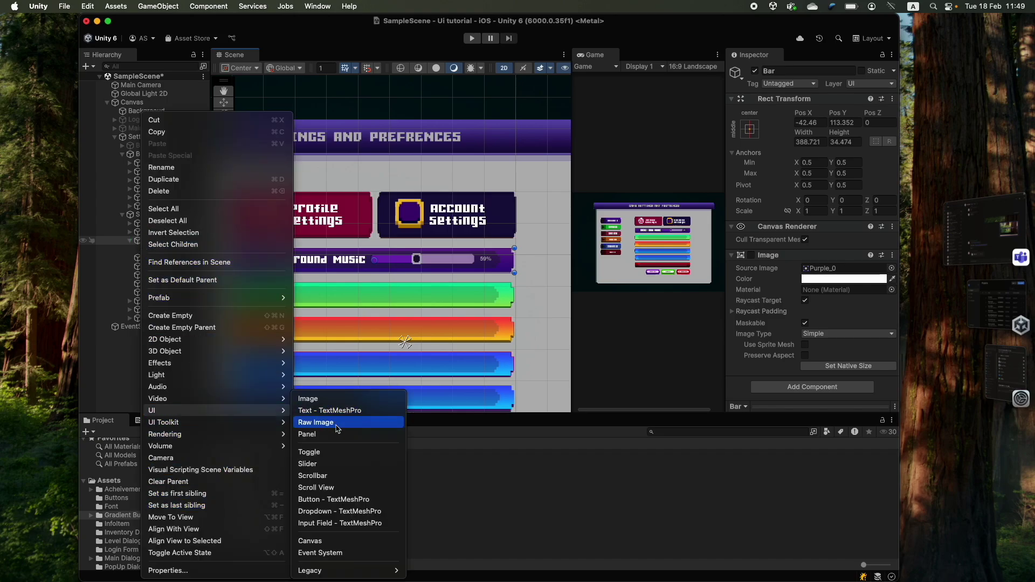
left_click(342, 465)
scroll(333, 263, "up", 6)
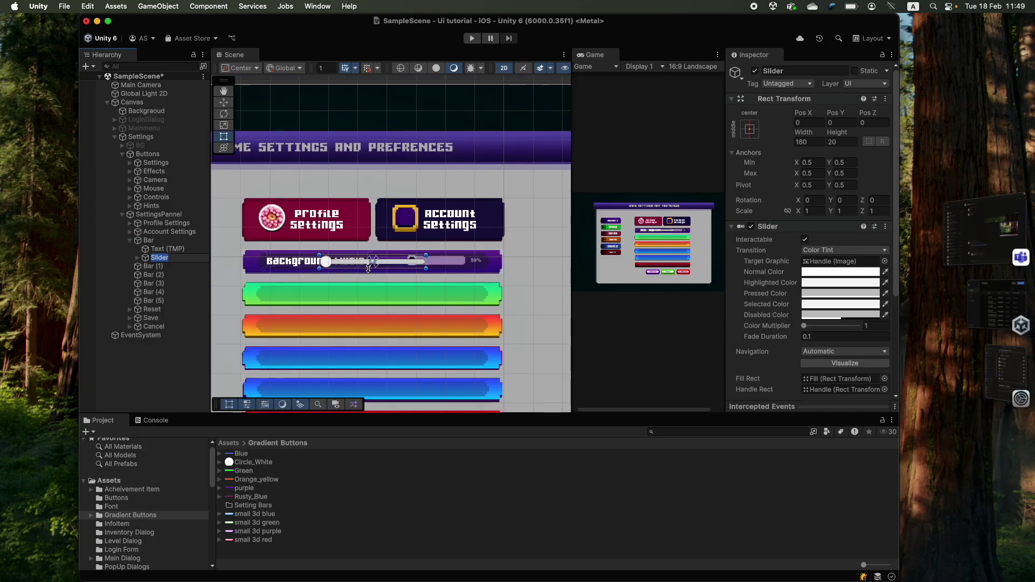
middle_click_drag(359, 296, 299, 317)
left_click_drag(280, 259, 335, 258)
- Inspect the slider's Background, Fill Area and Fill, toggle interactivity, keep Left To Right direction
left_click(137, 258)
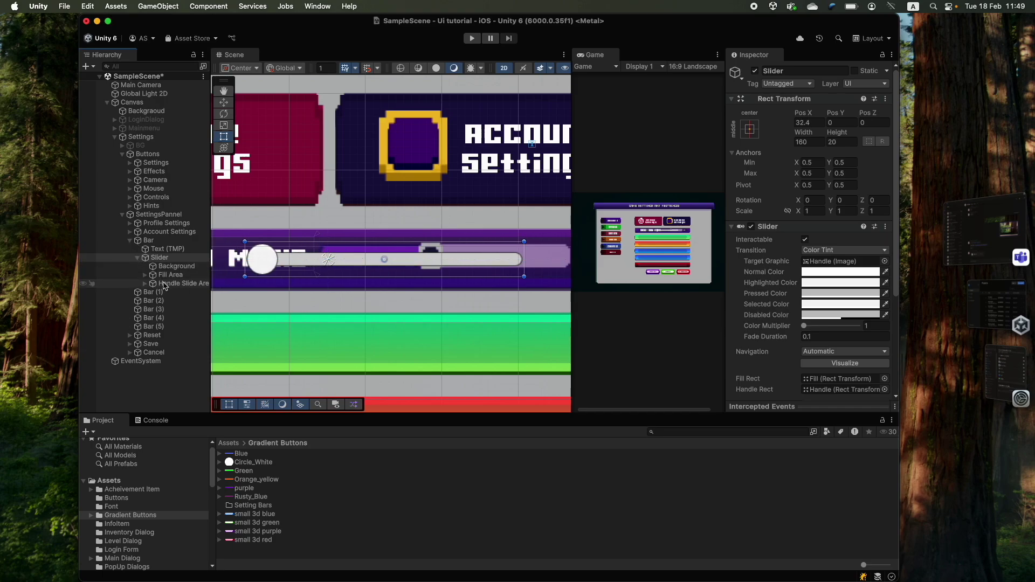
left_click(176, 267)
left_click(173, 275)
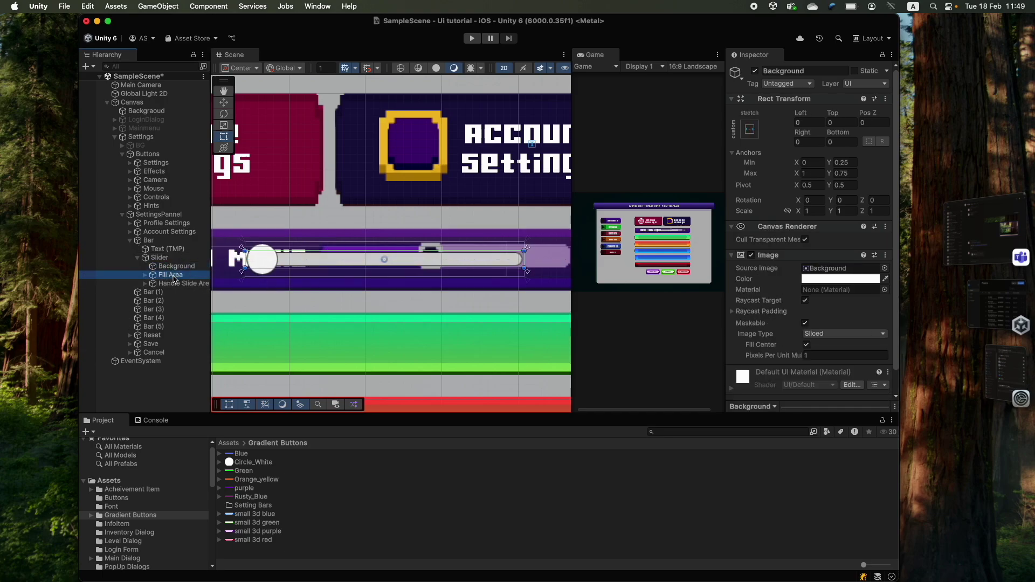
left_click(145, 275)
left_click(161, 285)
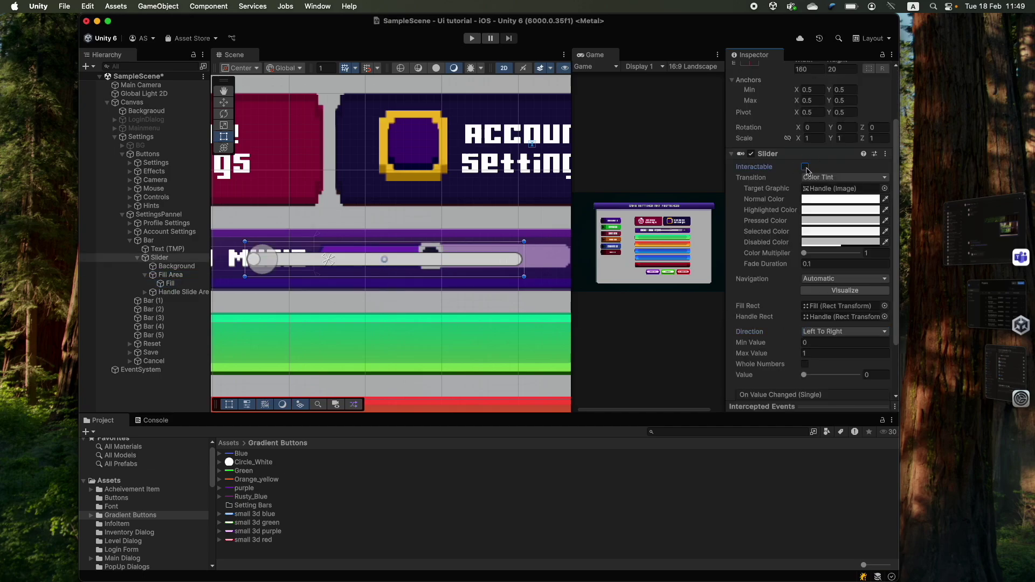
left_click(808, 168)
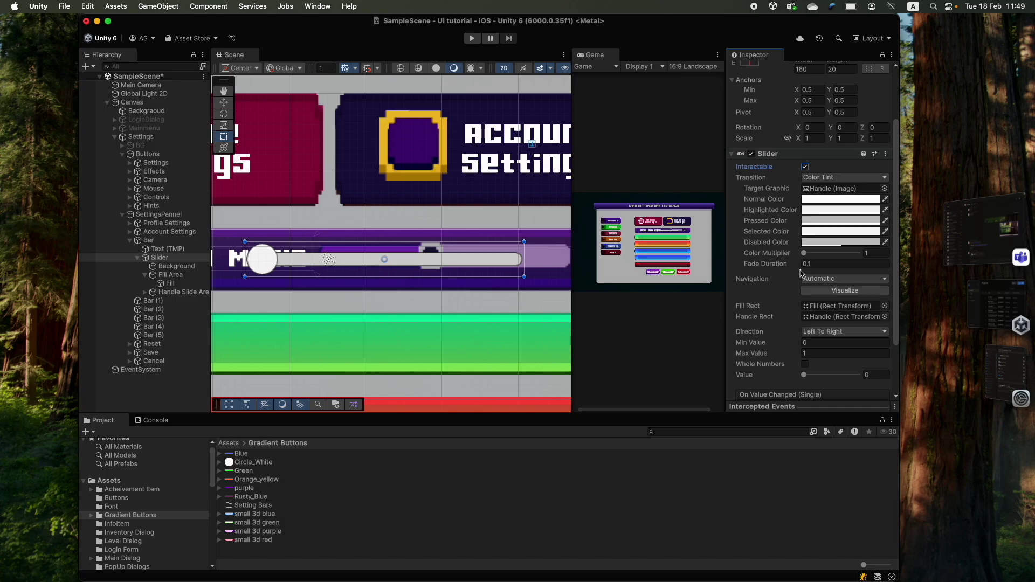
scroll(769, 311, "down", 3)
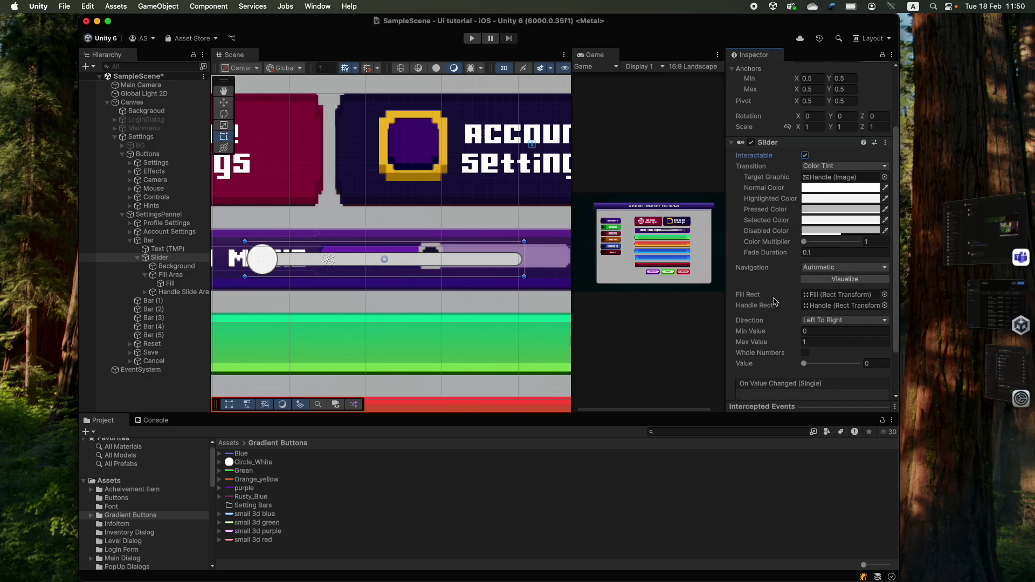
scroll(763, 294, "down", 1)
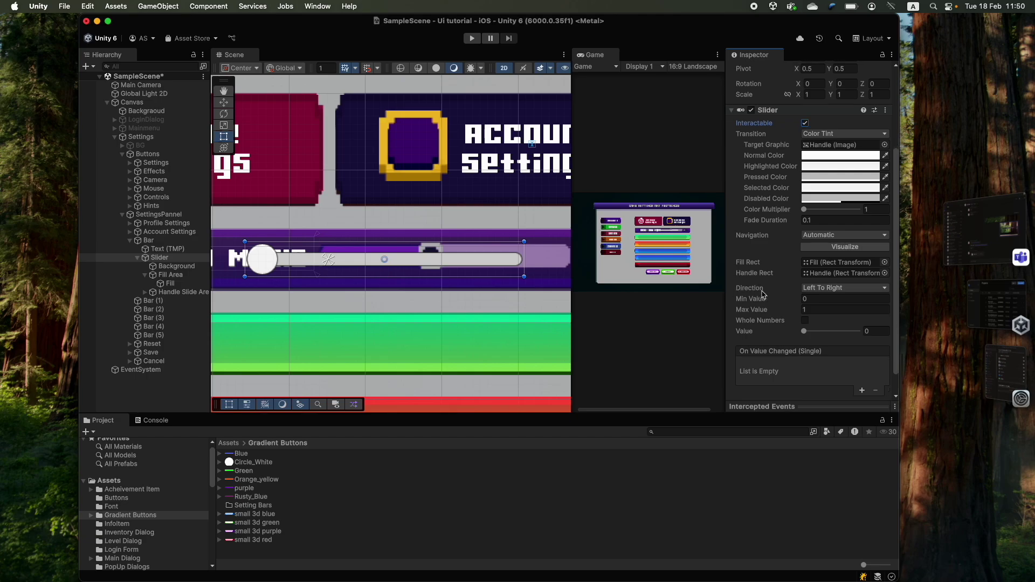
left_click(839, 293)
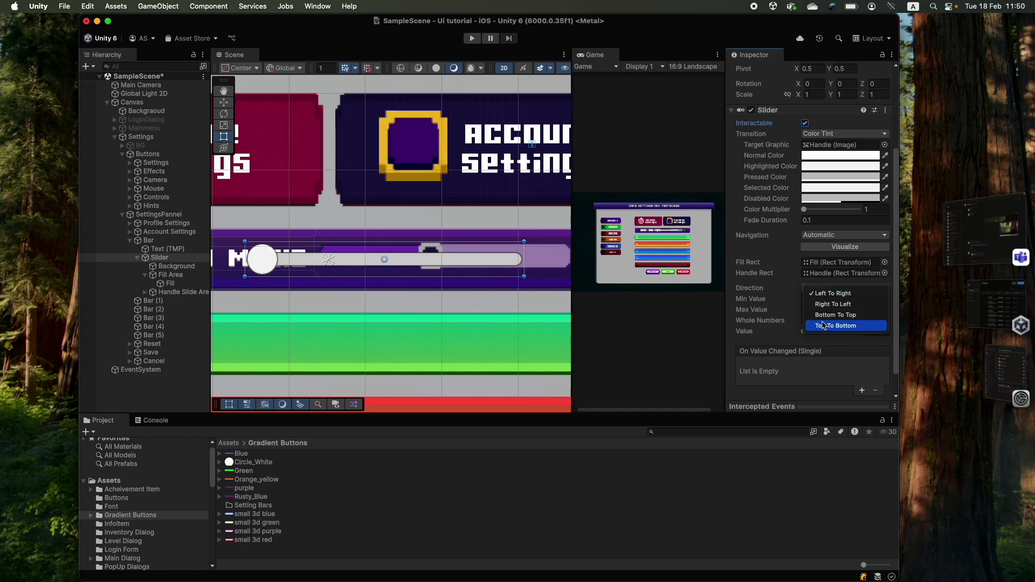
left_click(798, 345)
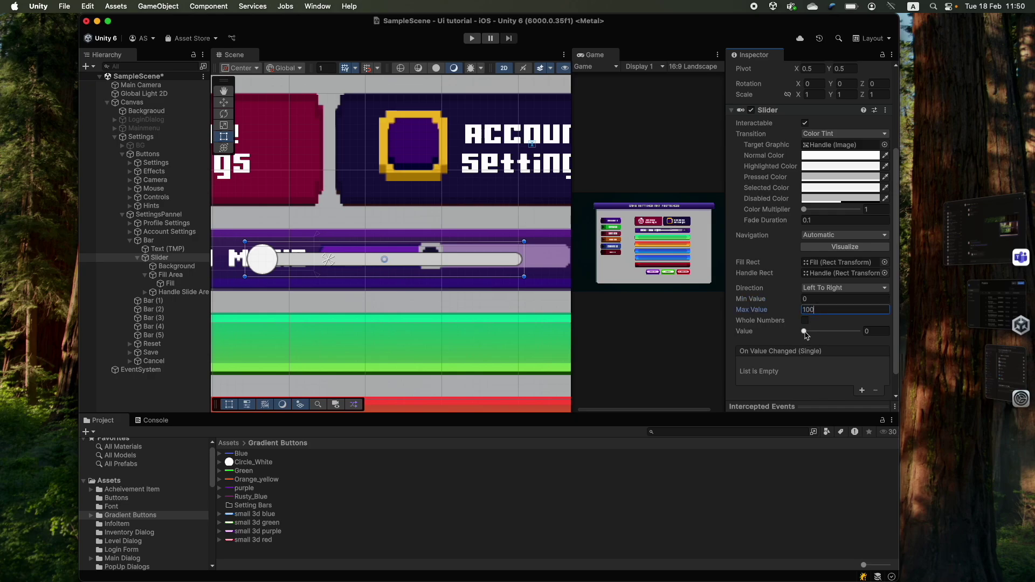
- Test the slider value at 50 and at maximum, then return it to 0
left_click_drag(805, 332, 831, 331)
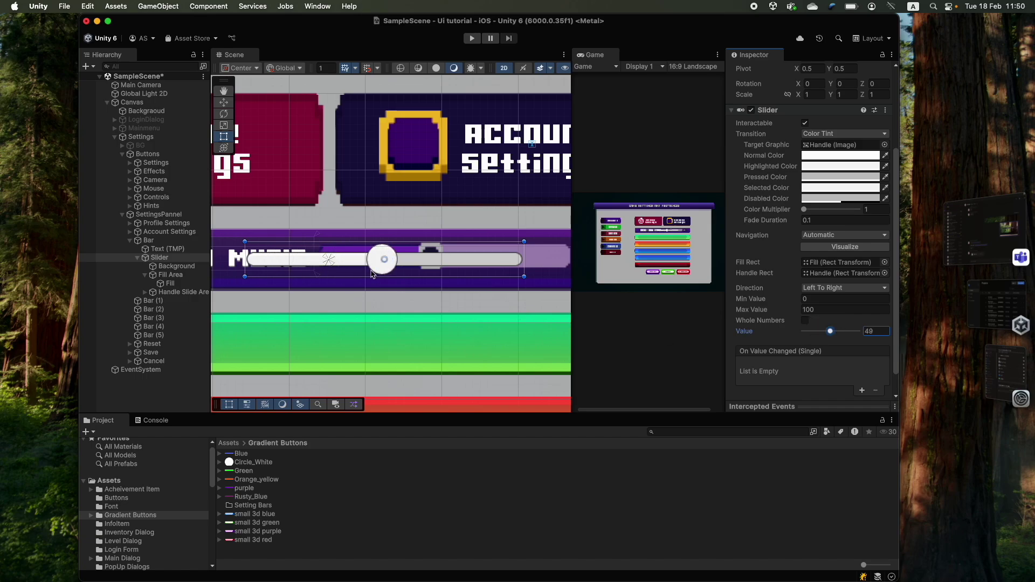
type("50")
left_click_drag(830, 332, 863, 333)
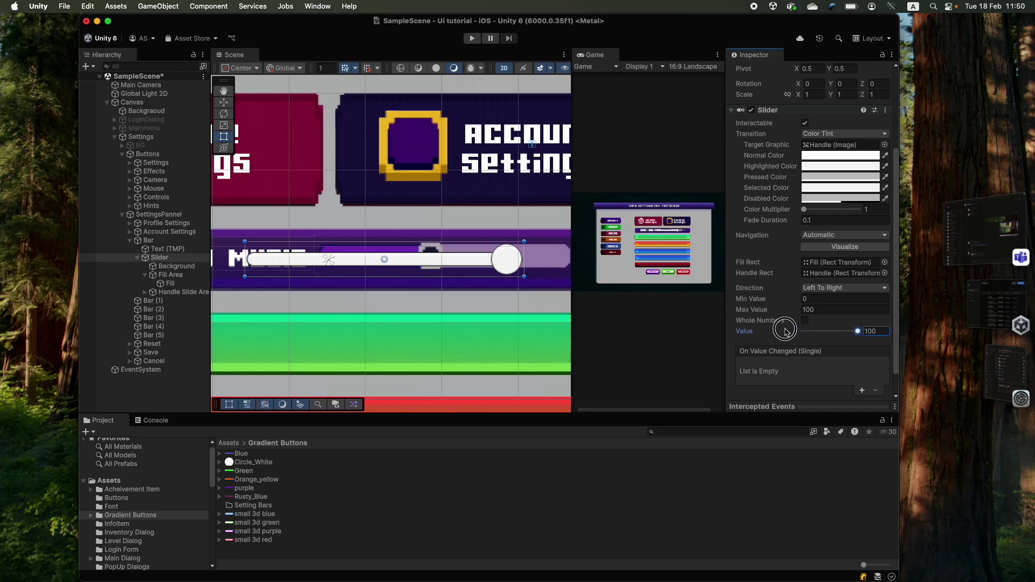
left_click_drag(857, 332, 788, 333)
scroll(816, 339, "down", 2)
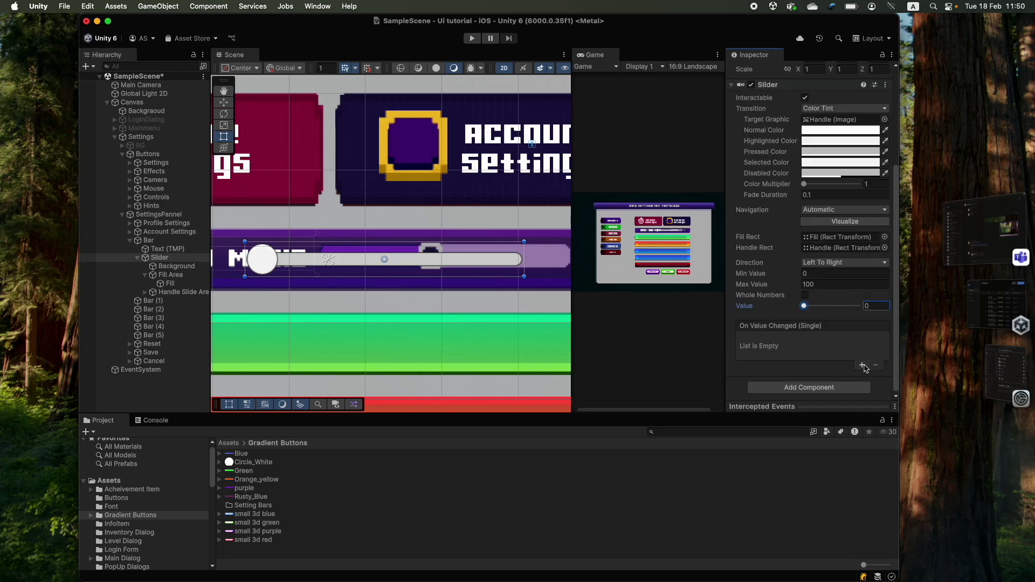
scroll(344, 277, "down", 3)
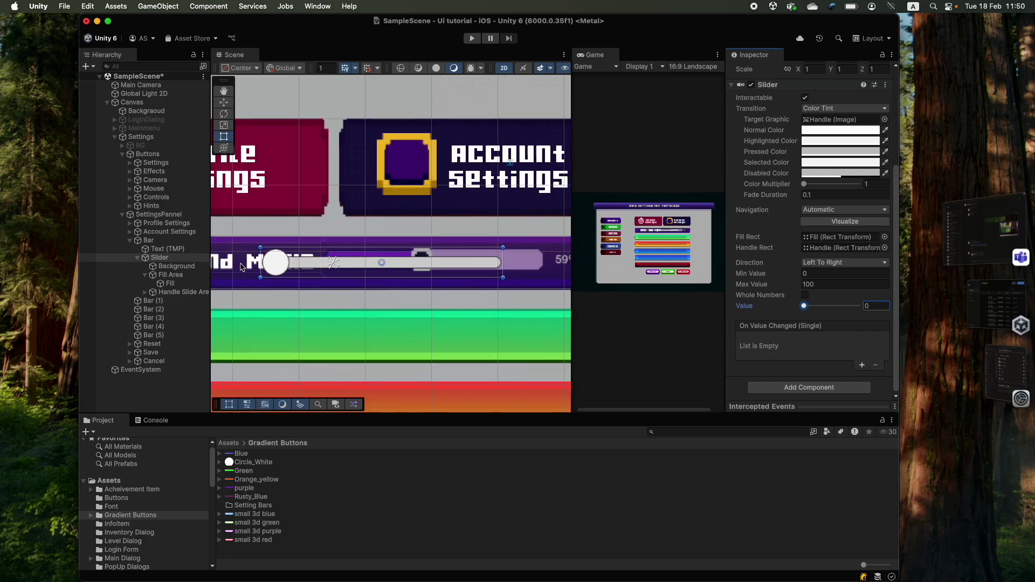
scroll(380, 279, "up", 3)
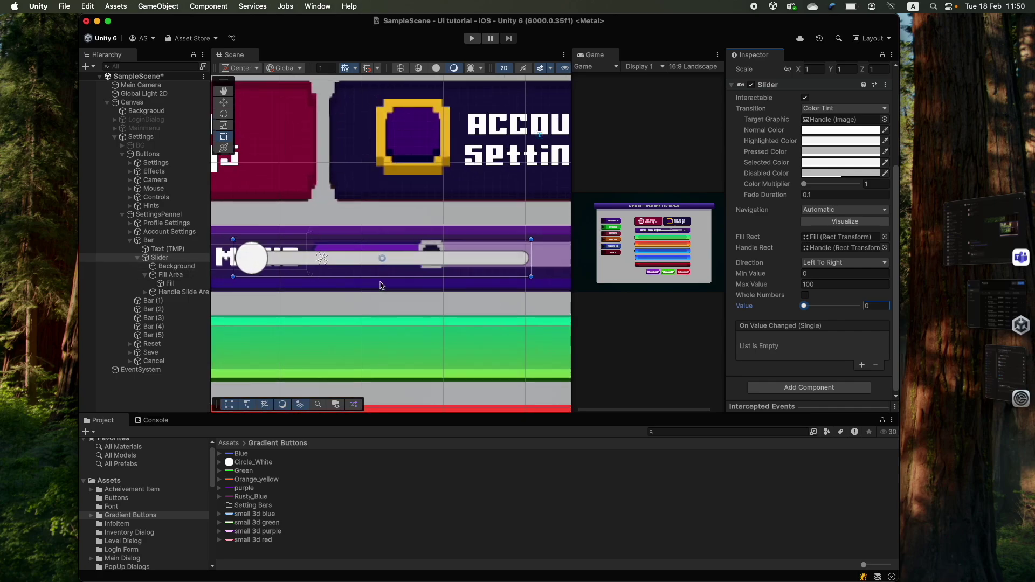
- Give the music slider's Background image the progressBar sprite from SettingBars
left_click(169, 283)
left_click(177, 266)
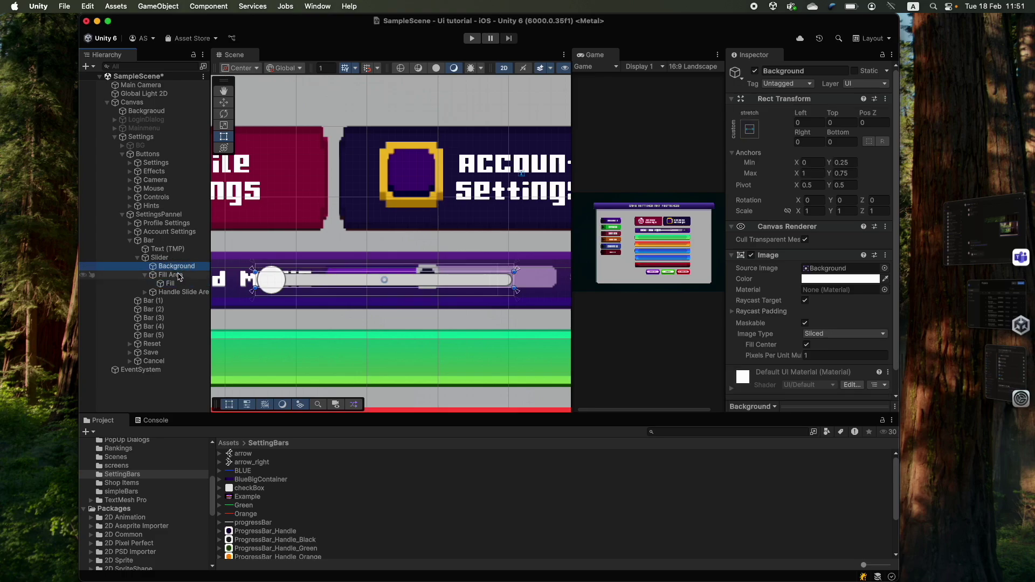
left_click(170, 275)
left_click(170, 283)
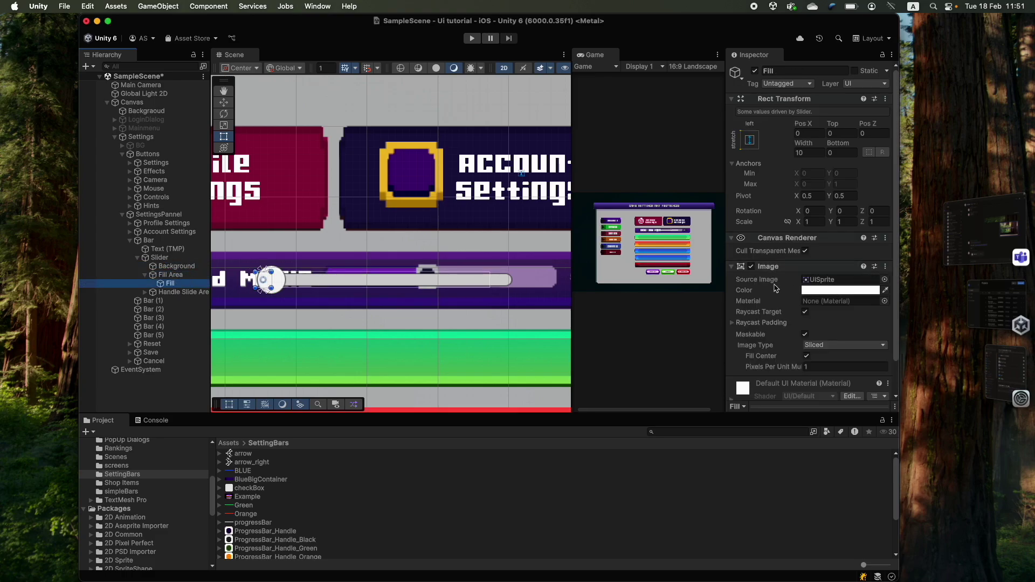
left_click(170, 274)
left_click(177, 266)
left_click(170, 283)
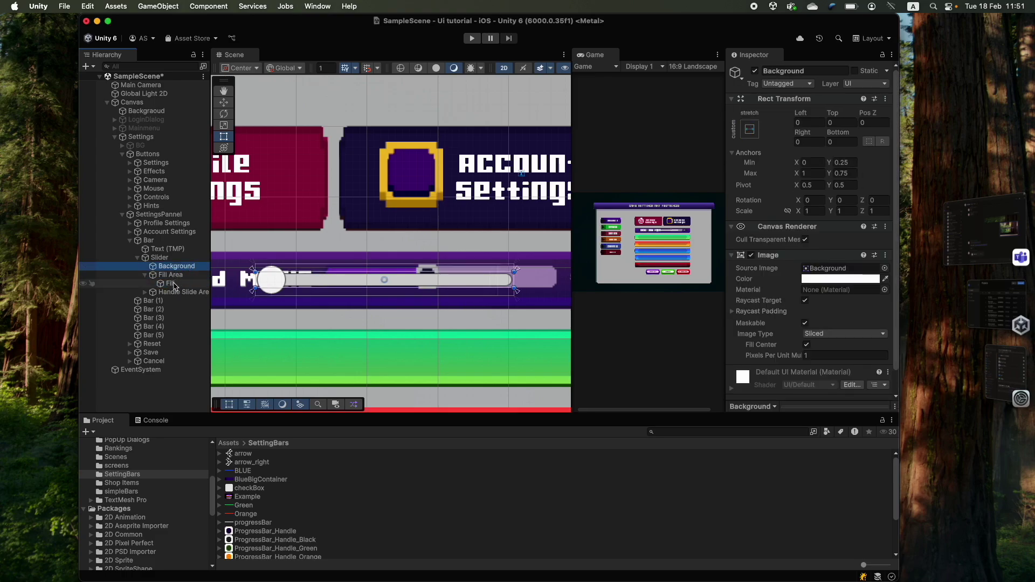
left_click(178, 266)
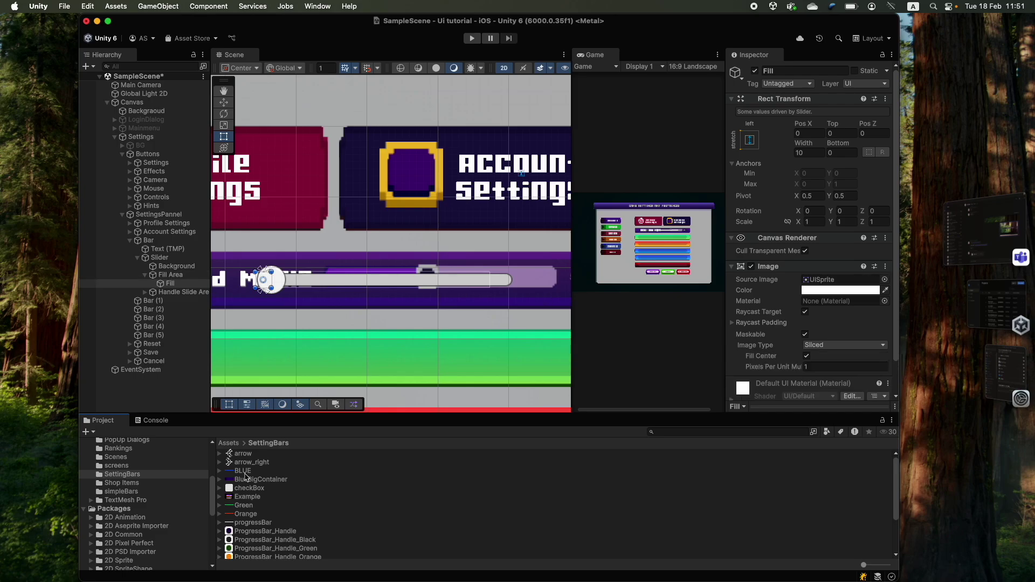
scroll(245, 542, "down", 2)
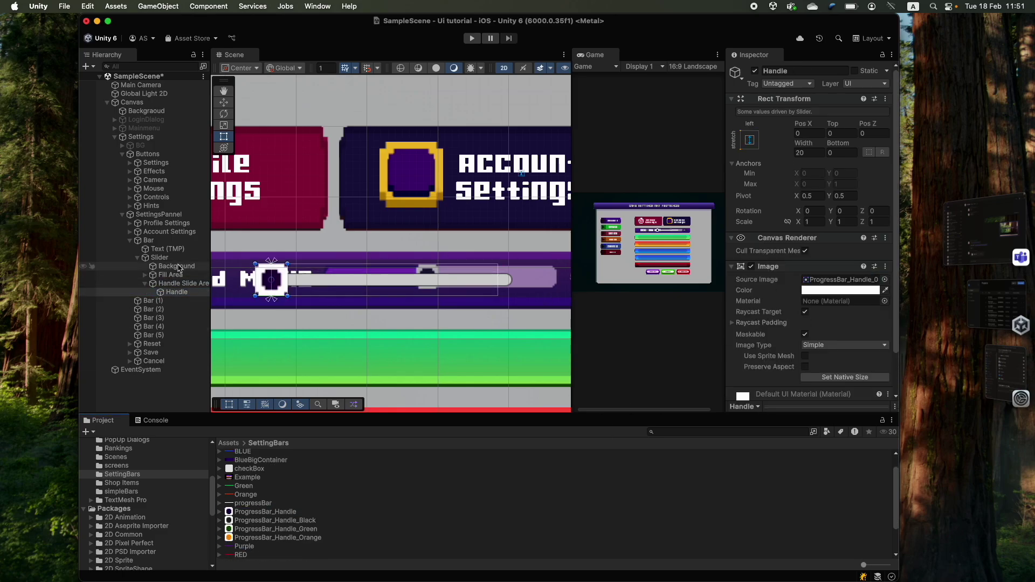
scroll(255, 502, "up", 1)
left_click_drag(255, 502, 841, 268)
- Move the slider handle right along the bar and frame the settings panel in view
scroll(458, 345, "down", 3)
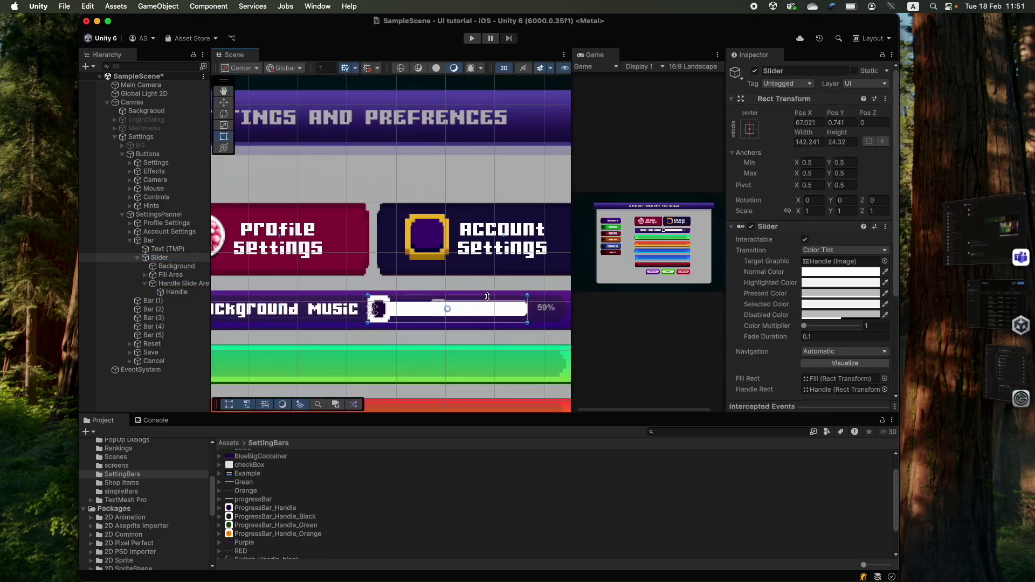
scroll(409, 302, "up", 3)
left_click_drag(370, 296, 465, 296)
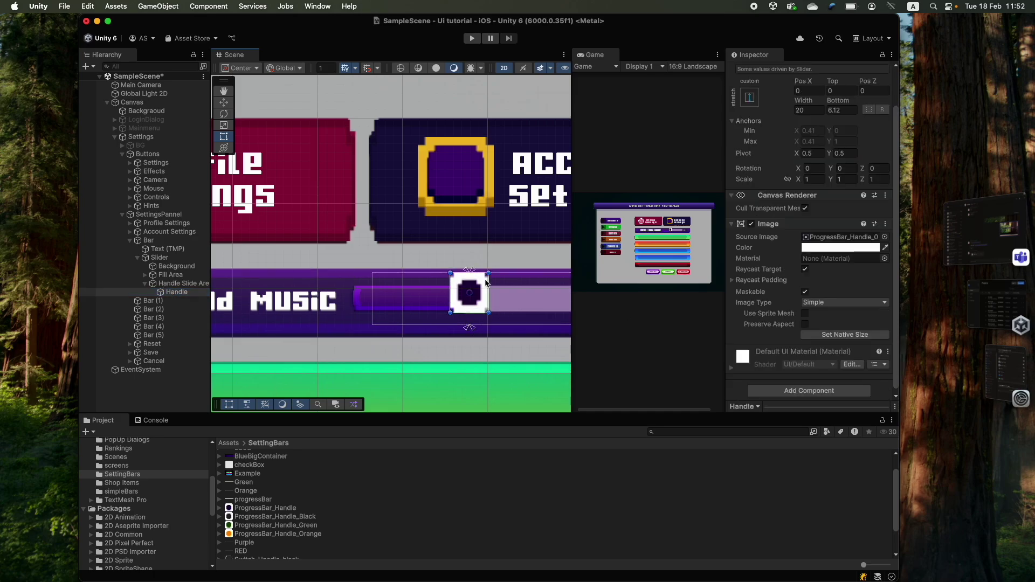
double_click(148, 240)
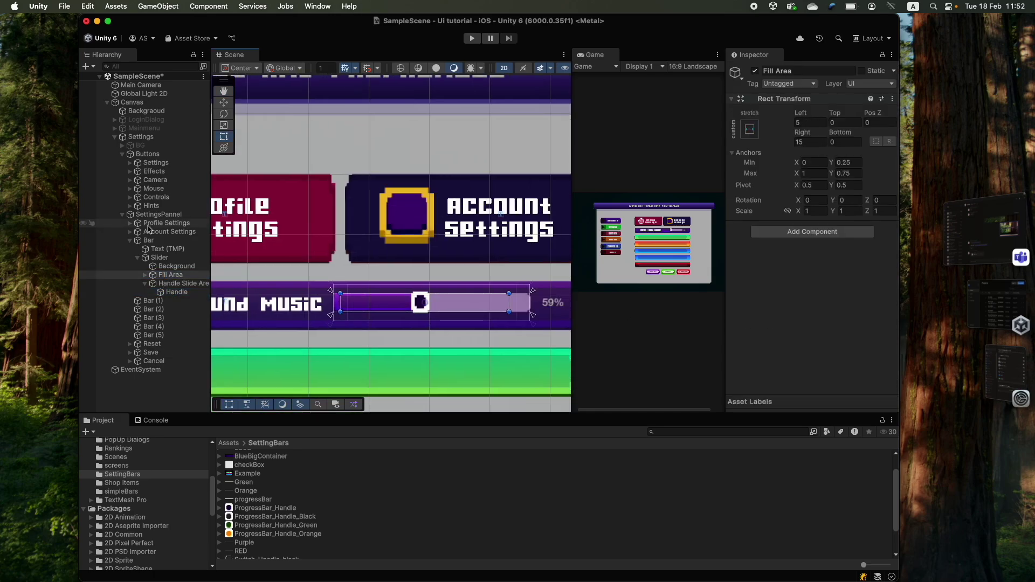
left_click(168, 266)
scroll(461, 223, "down", 3)
key("Left")
key("Left")
left_click(461, 224)
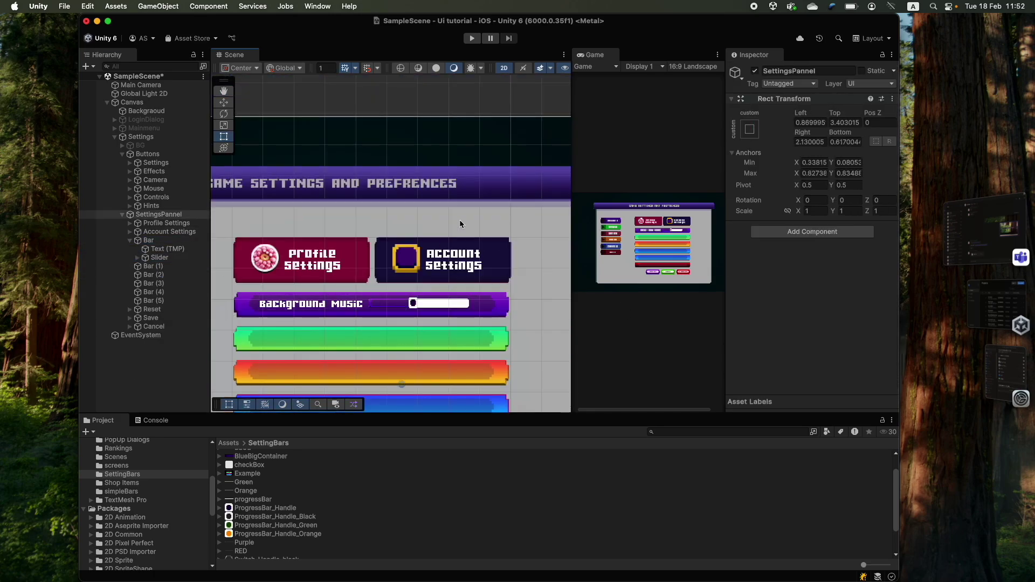
mouse_move(573, 216)
left_mouse_down()
mouse_move(357, 216)
mouse_move(558, 216)
left_mouse_up()
- Preview the music slider at different Value settings
left_click(159, 257)
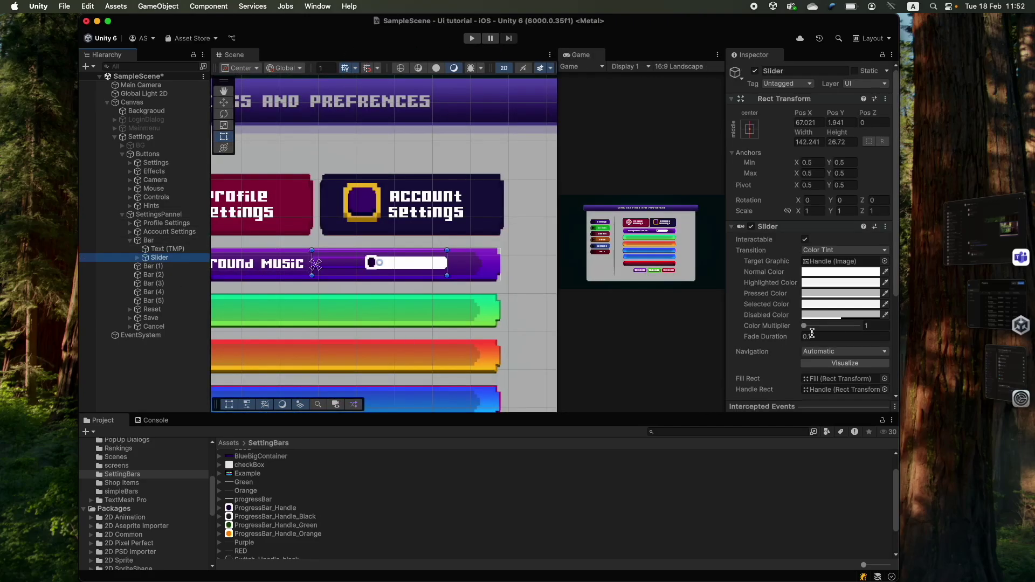
scroll(815, 324, "down", 5)
left_click_drag(824, 336, 862, 337)
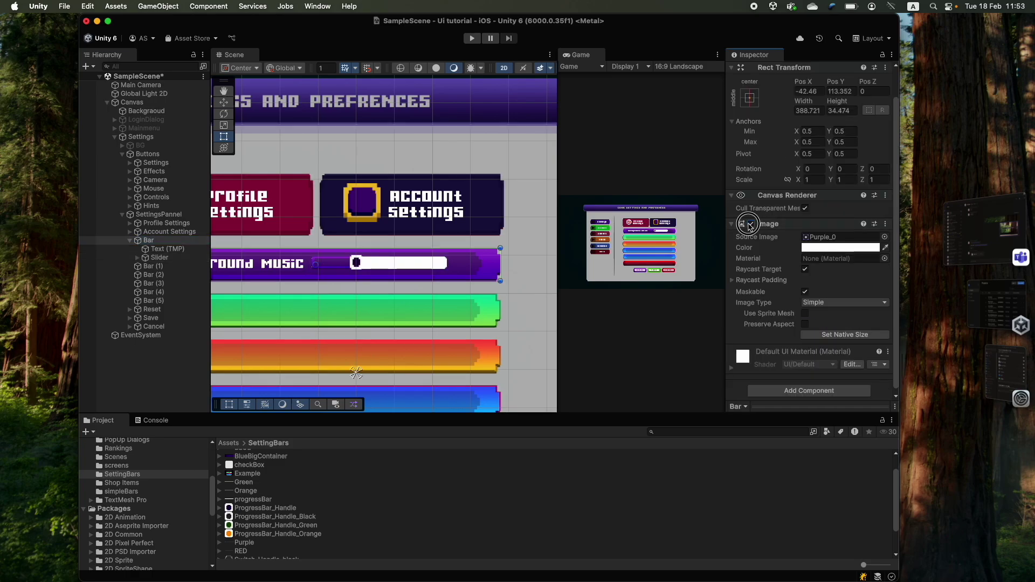
- Toggle the Bar's image, then duplicate the Background Music label and name the copy Percentage
left_click(750, 224)
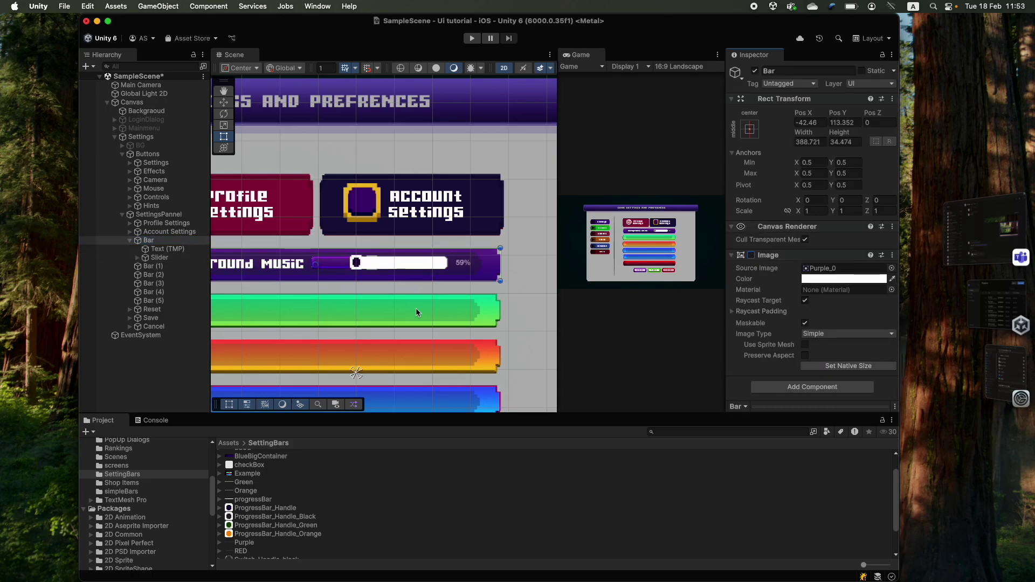
left_click(179, 249)
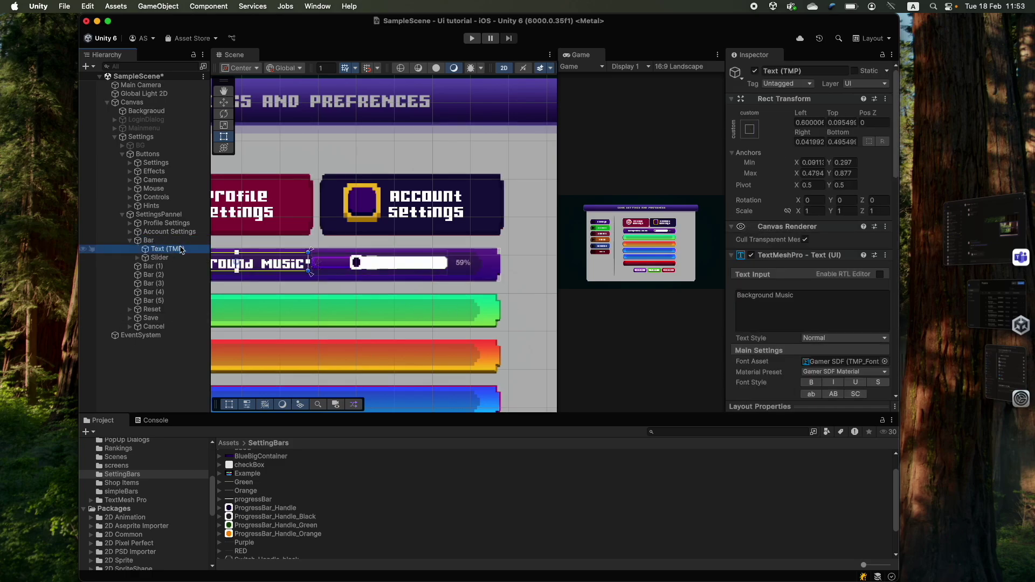
key("super+d")
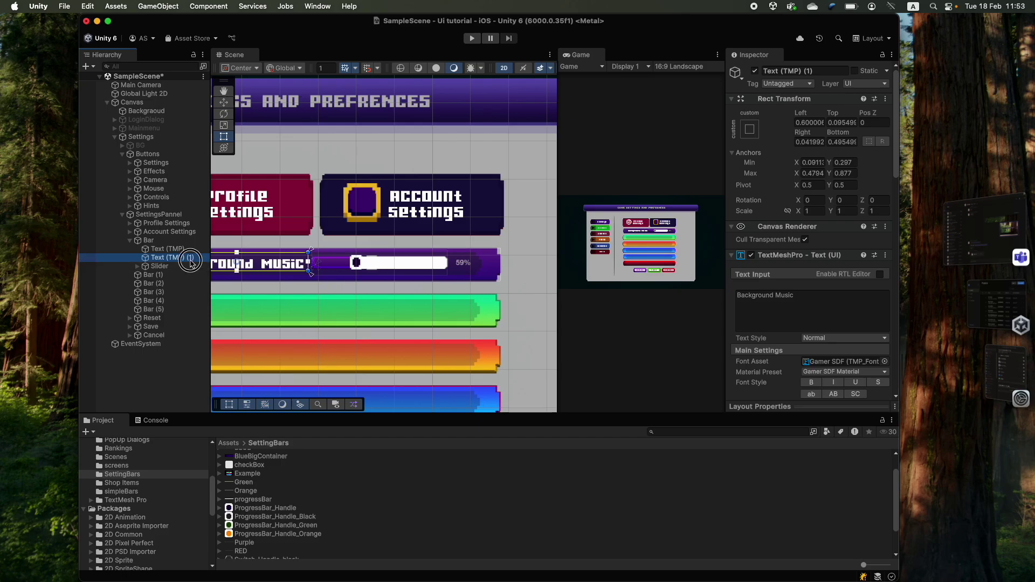
left_click(190, 258)
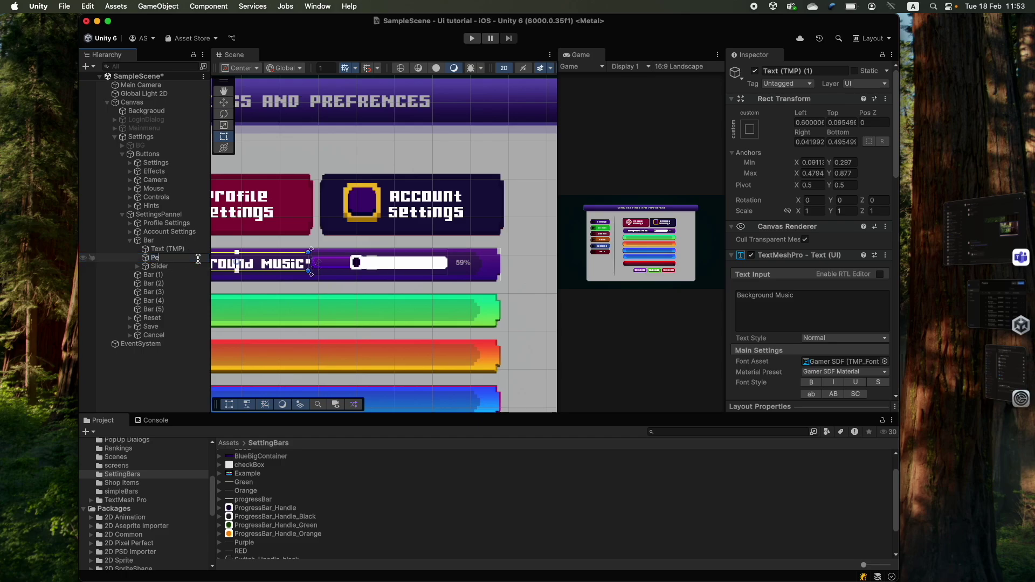
type("Percentage")
key("Return")
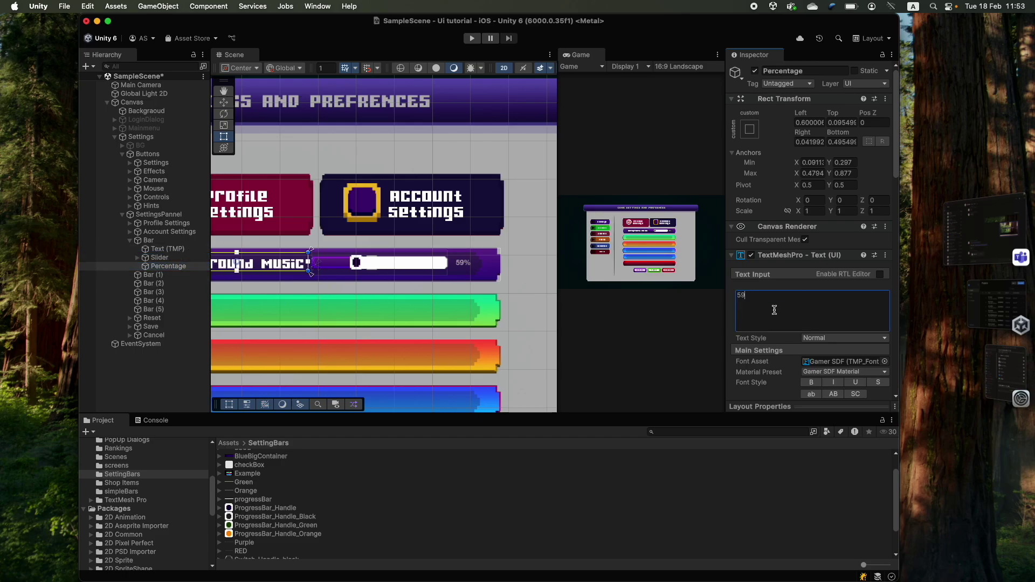
- Shrink the Percentage text's font size to 13.1
scroll(387, 284, "up", 5)
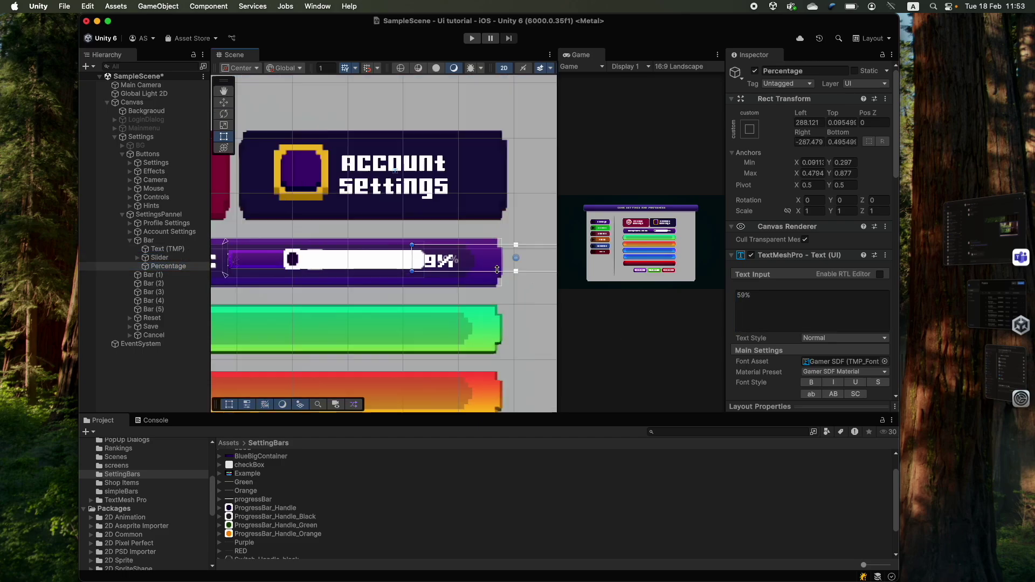
scroll(744, 293, "down", 5)
left_click_drag(752, 291, 744, 293)
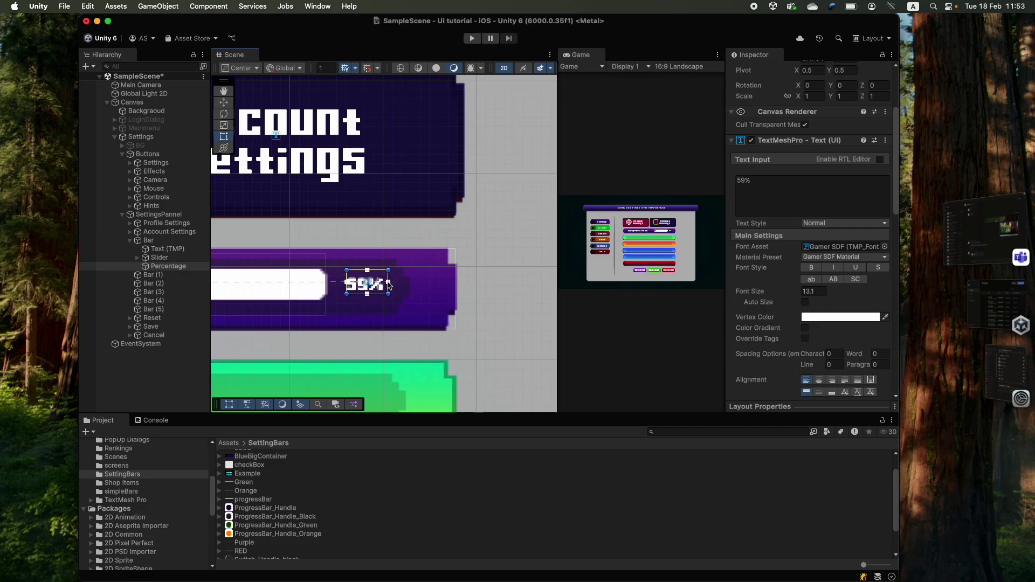
scroll(343, 280, "down", 2)
scroll(343, 281, "down", 3)
scroll(481, 241, "up", 8)
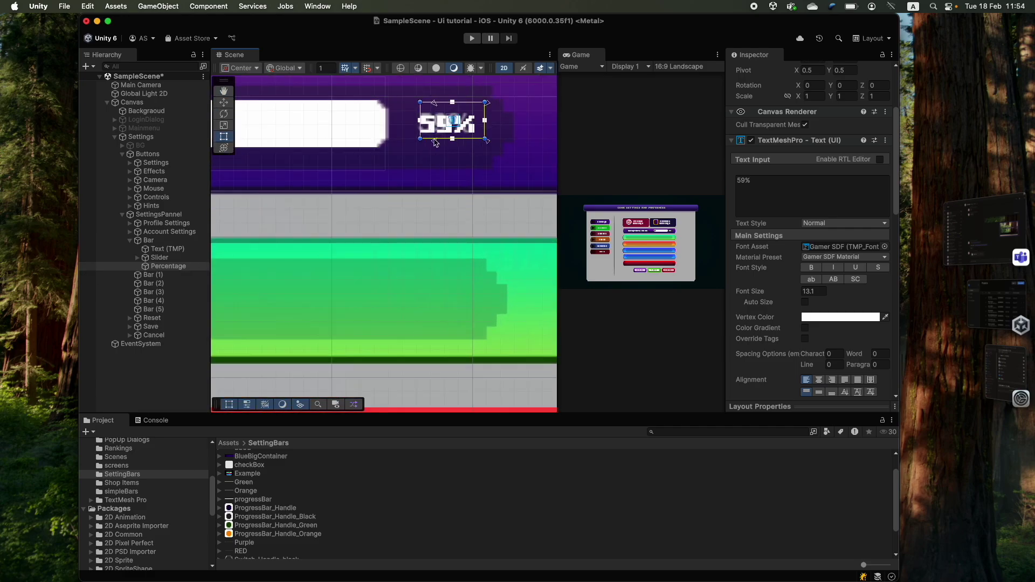
- Select the whole Background Music bar with the Rect tool and zoom out on the panel
key("t")
left_click(416, 103)
scroll(415, 161, "down", 5)
scroll(413, 199, "up", 3)
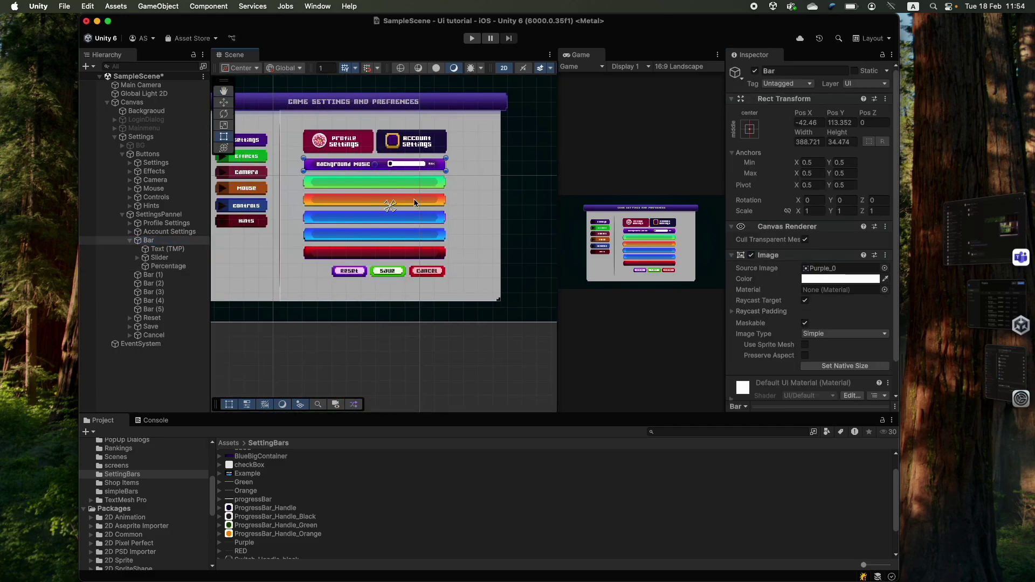
scroll(416, 188, "up", 2)
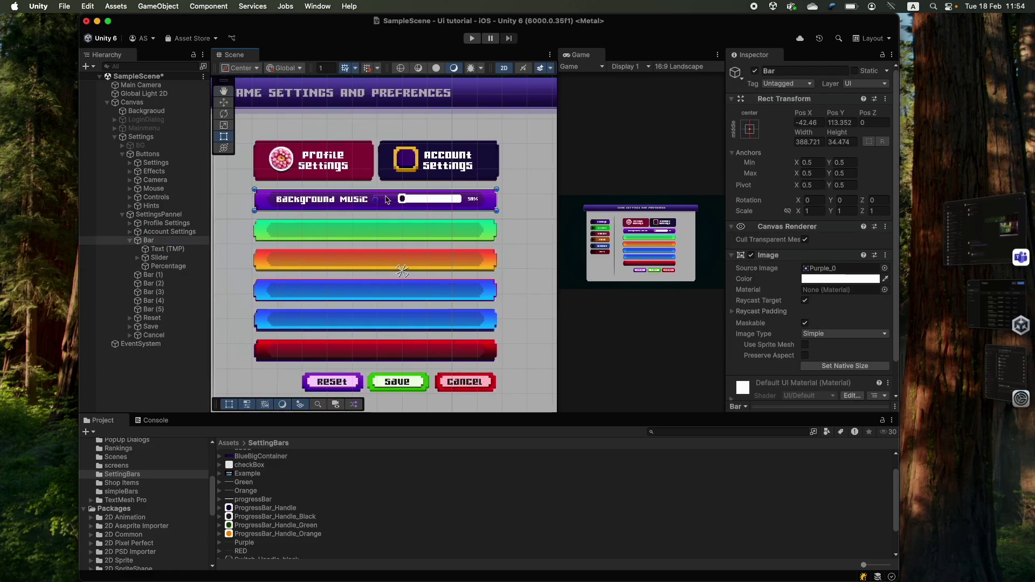
- Hide the Image on the green Bar (1) and the orange Bar (2)
left_click(131, 242)
left_click(131, 242)
left_click(154, 249)
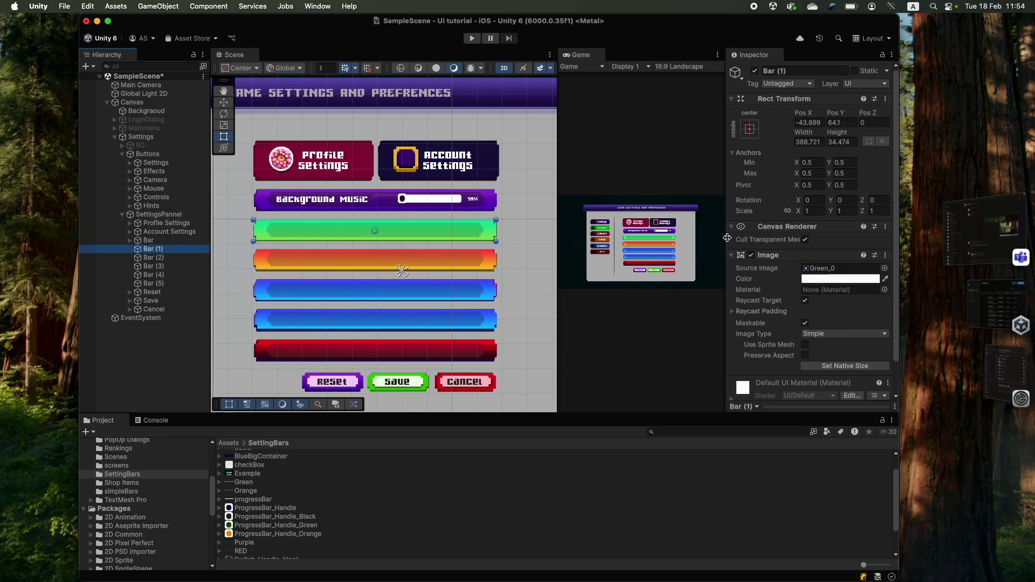
left_click(751, 255)
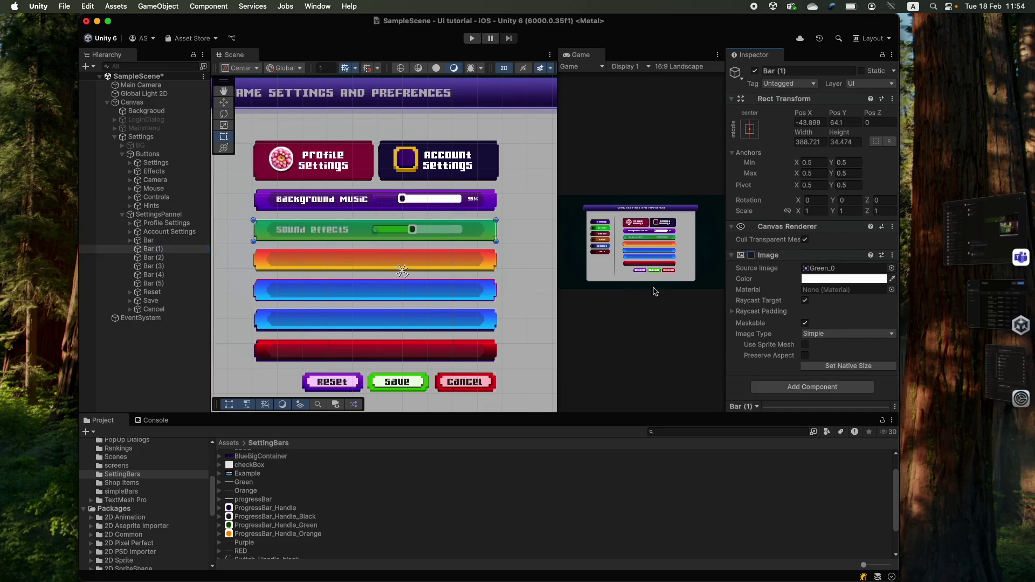
left_click(153, 258)
left_click(751, 255)
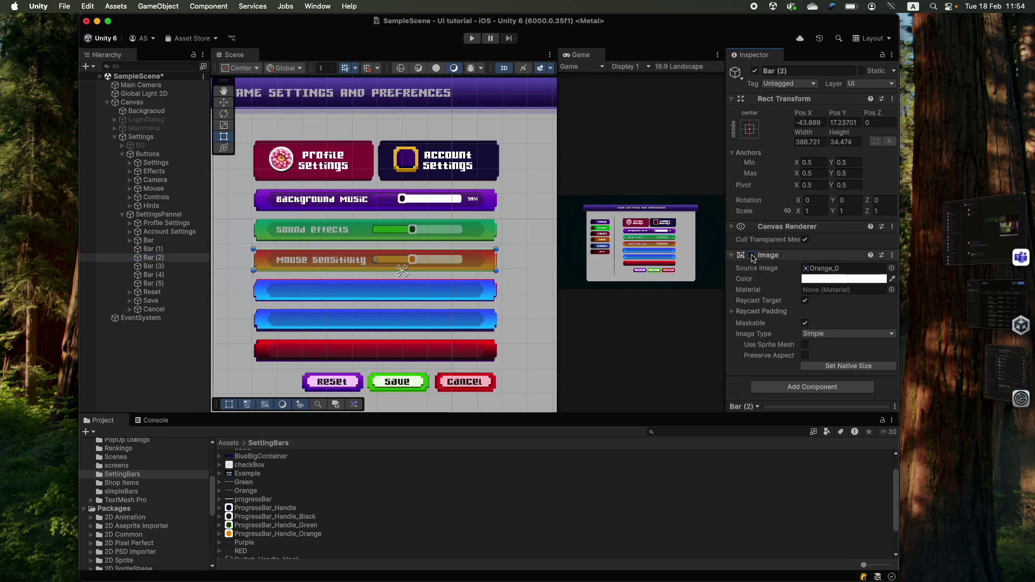
- Duplicate the label, slider and percentage into Bar (1) and Bar (2)
left_click(154, 266)
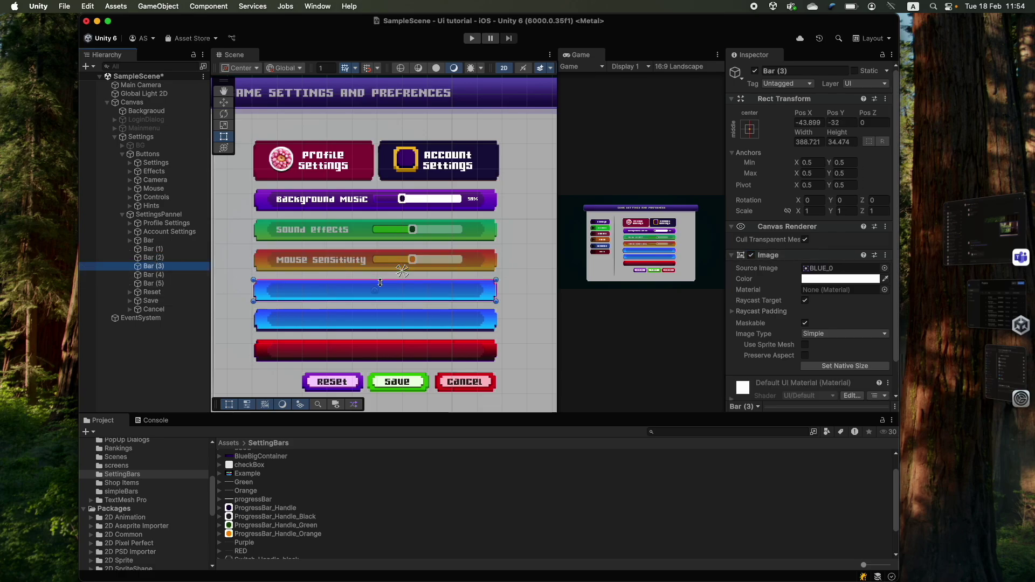
left_click(130, 241)
left_click(156, 249)
left_click(167, 266, "shift")
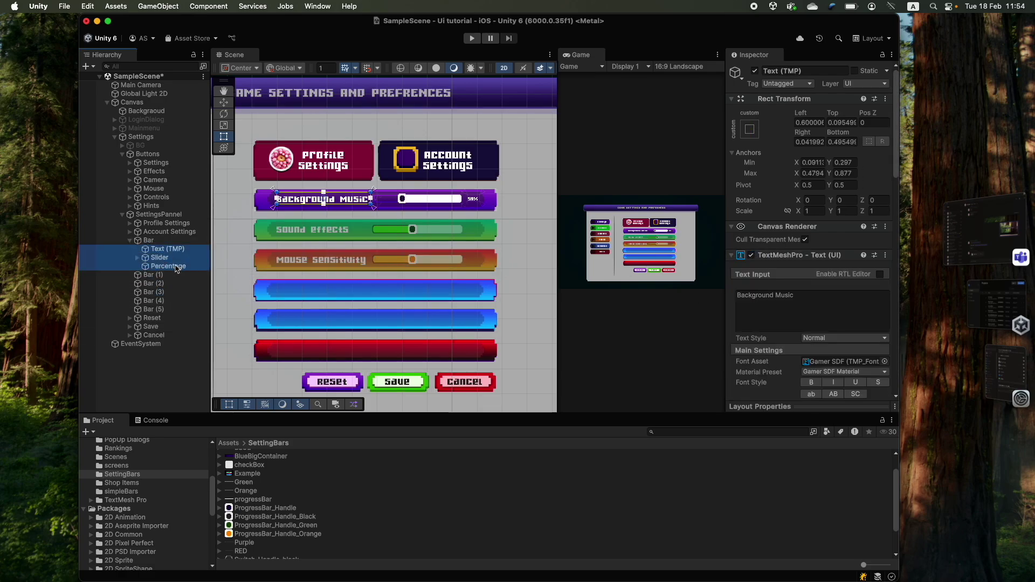
key("super+d")
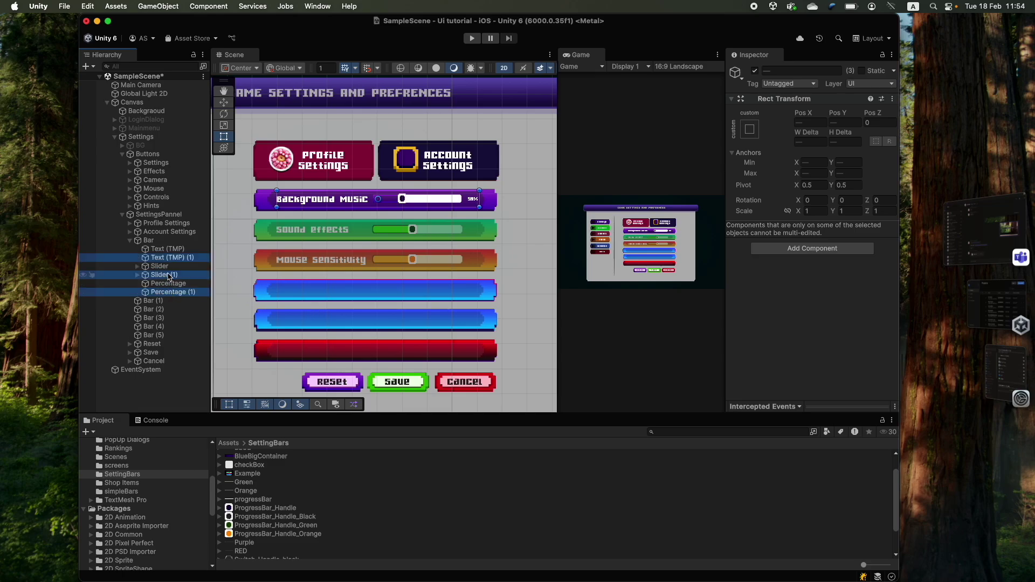
left_click_drag(168, 257, 159, 306)
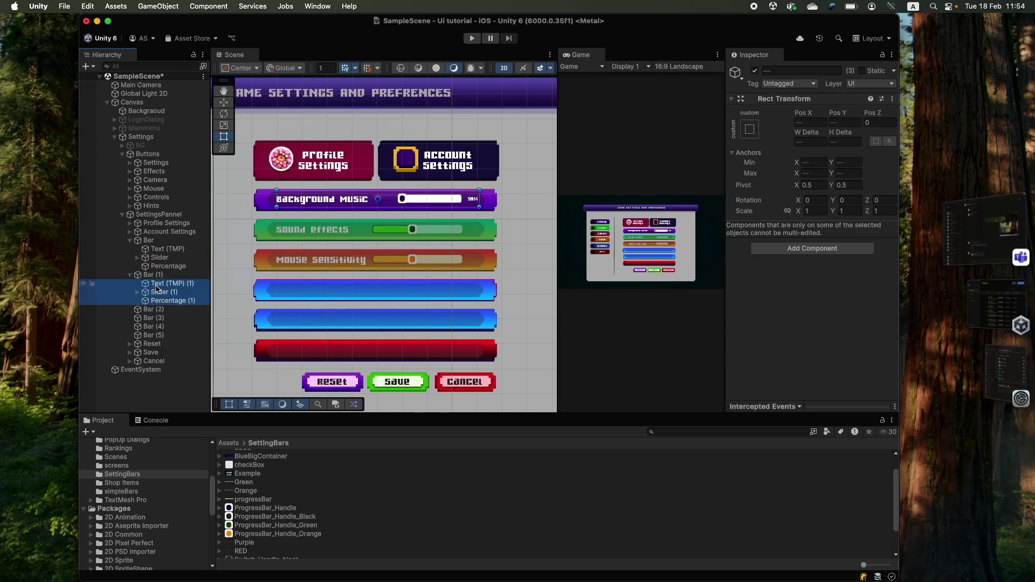
key("super+d")
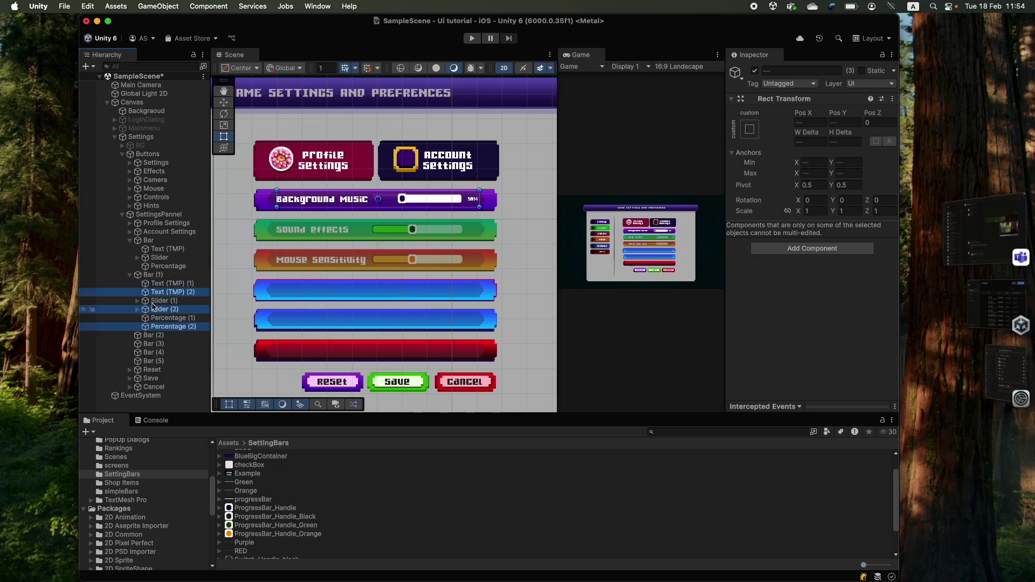
left_click_drag(154, 309, 151, 335)
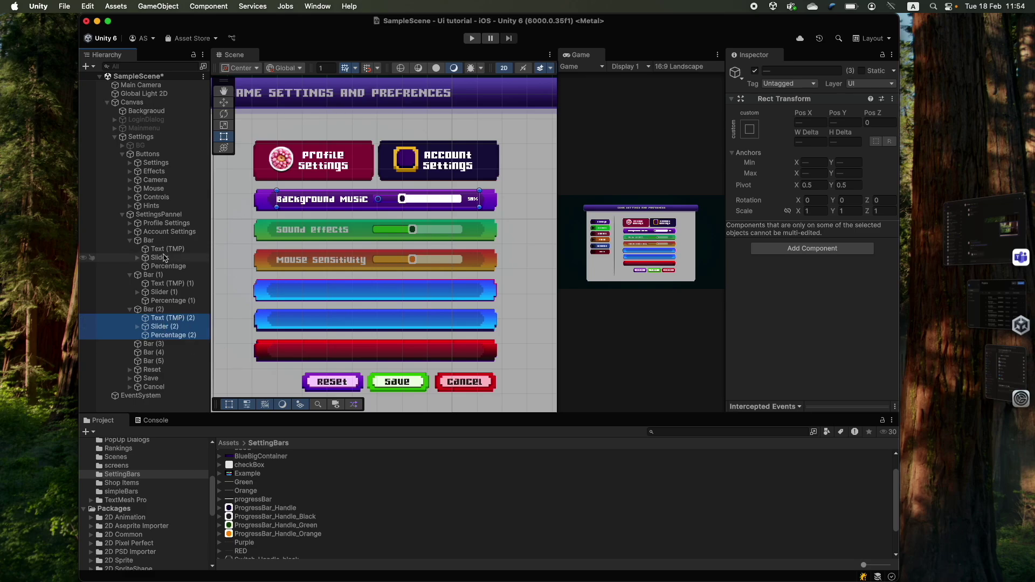
left_click_drag(345, 201, 347, 263)
- Select the green bar's label text and clear the old Background Music text
left_click(346, 263)
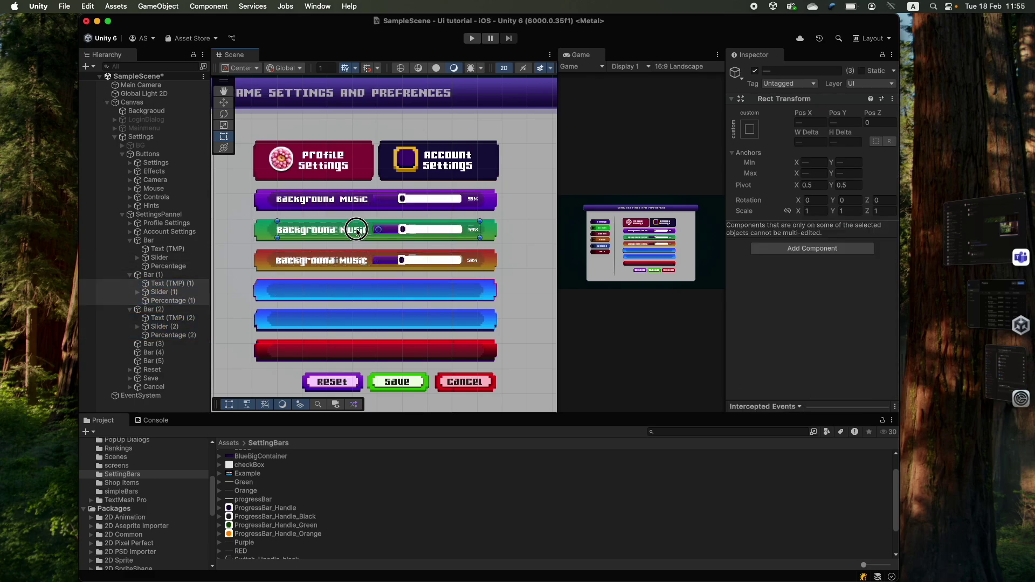
double_click(173, 283)
left_click(832, 326)
key("super+a")
- Label the green bar Sound Effects and make its slider fill green
type("Sound Effects")
left_click(138, 291)
left_click(172, 300)
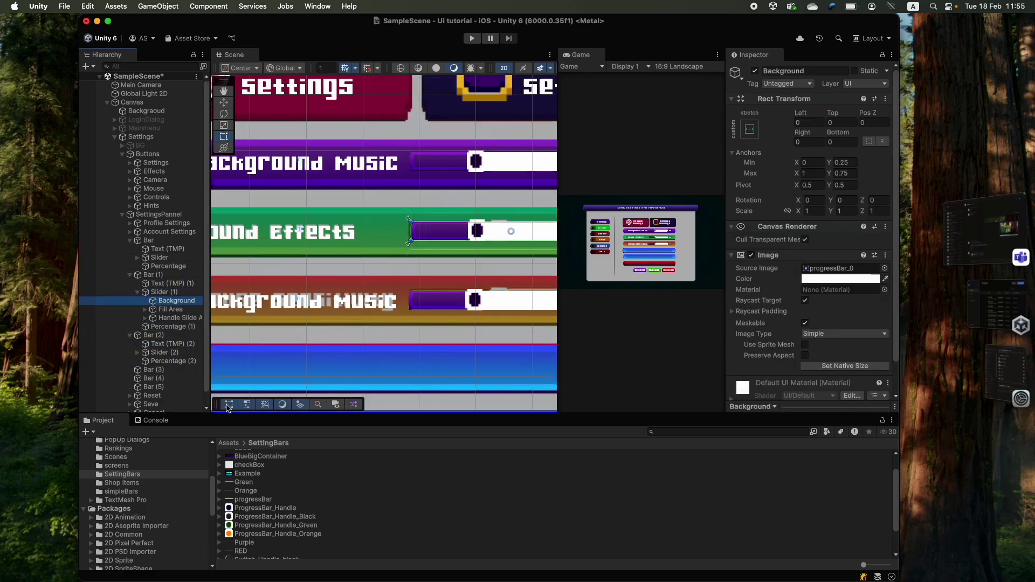
scroll(353, 471, "up", 3)
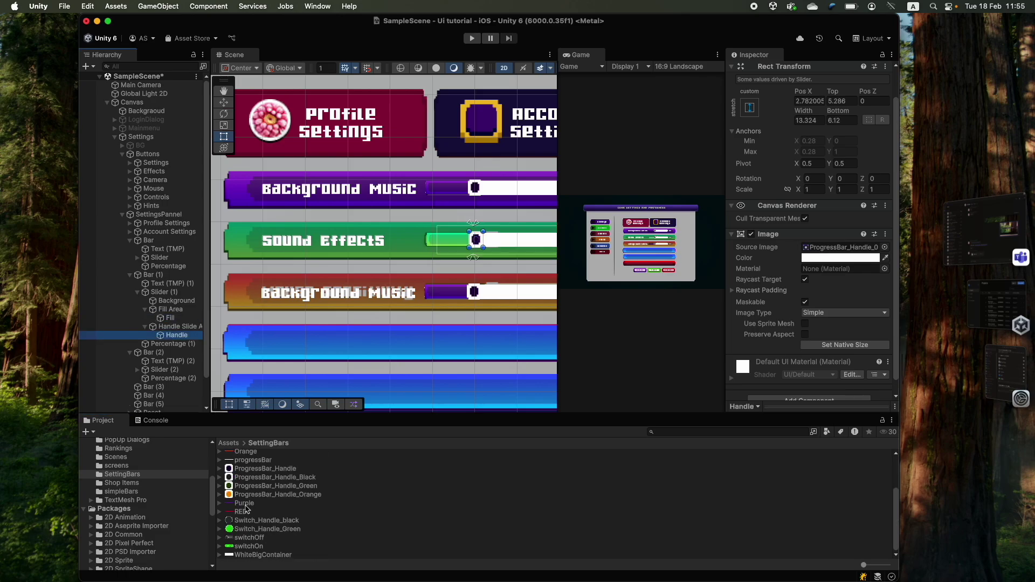
left_click(130, 275)
- Relabel the orange bar's text Mouse Sensitivity
left_click(172, 300)
left_click(173, 292)
left_click(832, 326)
key("super+a")
type("Mouse Sensitivity")
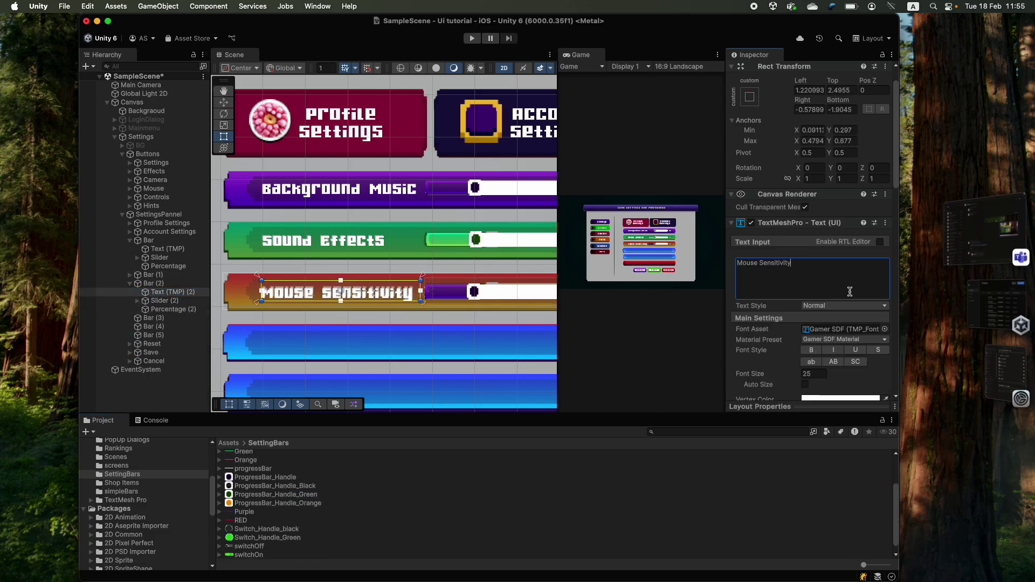
- Assign the Orange sprite to Slider (2)'s fill and handle
left_click(173, 300)
double_click(841, 346)
scroll(248, 537, "down", 1)
scroll(248, 537, "up", 3)
left_click_drag(246, 500, 841, 247)
left_click(153, 283)
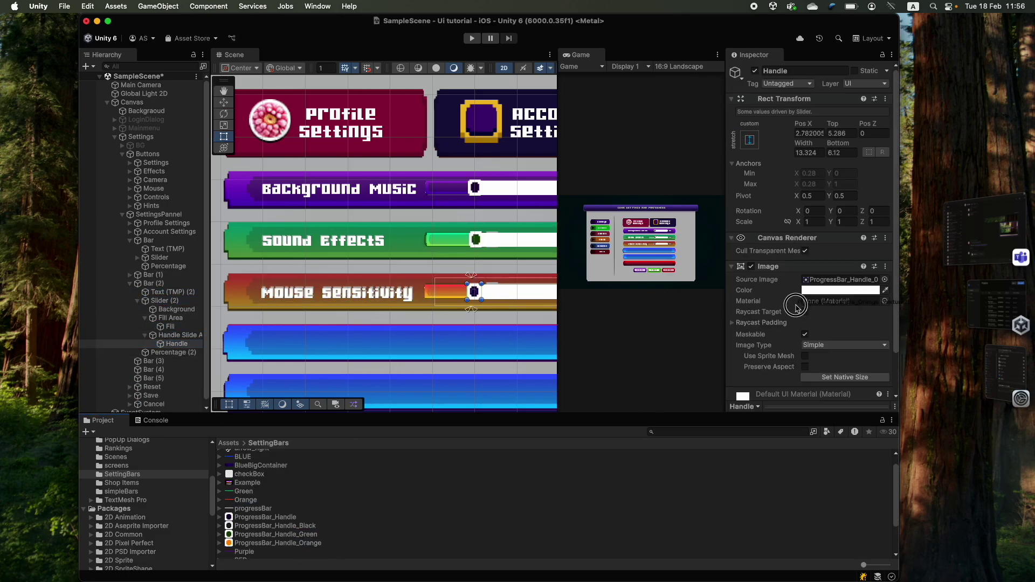
left_click(130, 283)
left_click_drag(245, 499, 841, 268)
- Expand Bar (2) and select its label, slider and percentage together
left_click(129, 283)
left_click(167, 291)
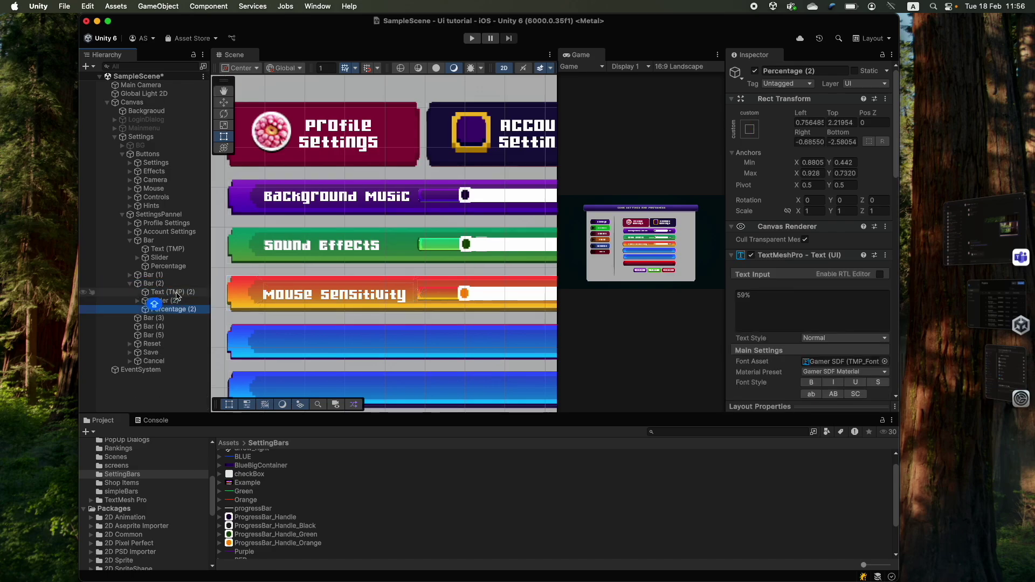
left_click(173, 309, "shift")
scroll(321, 260, "down", 3)
scroll(321, 261, "up", 6)
scroll(321, 261, "down", 5)
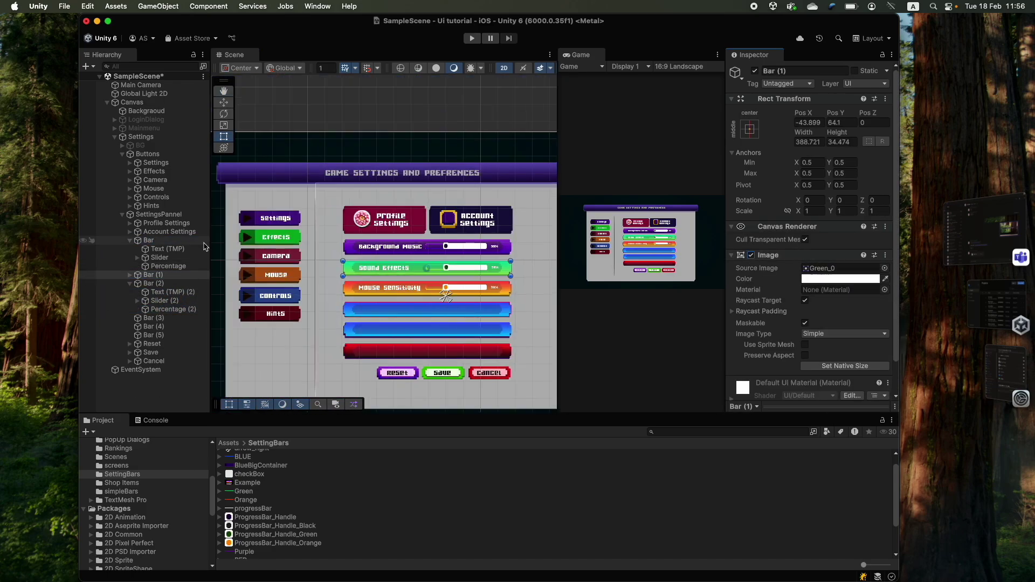
- Collapse Bar and Bar (2), then uncheck Bar (3)'s Image component to hide the blue image
left_click(130, 240)
left_click(130, 257)
left_click(145, 257)
scroll(452, 251, "down", 3)
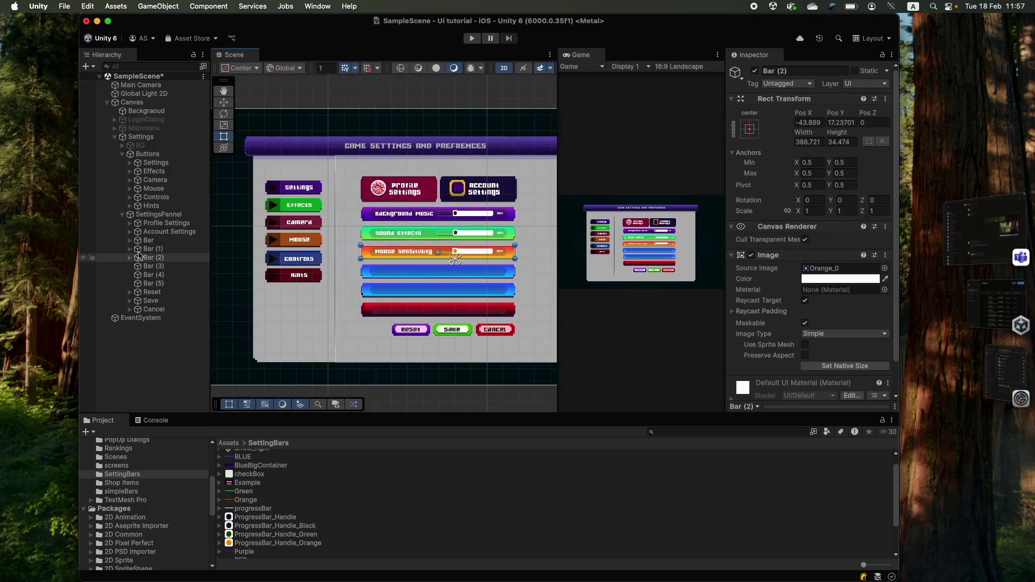
scroll(451, 251, "up", 3)
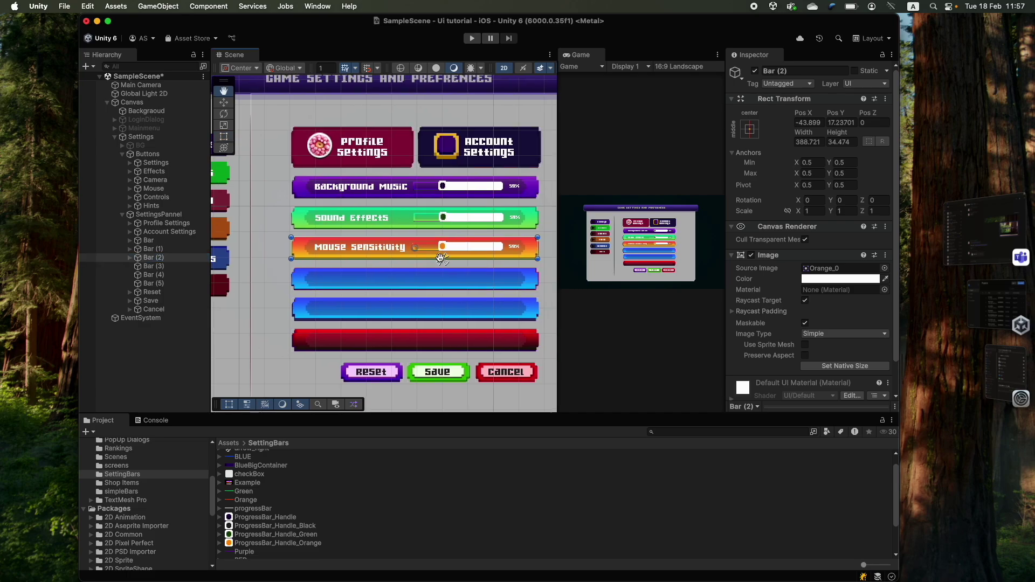
left_click(141, 265)
left_click(751, 255)
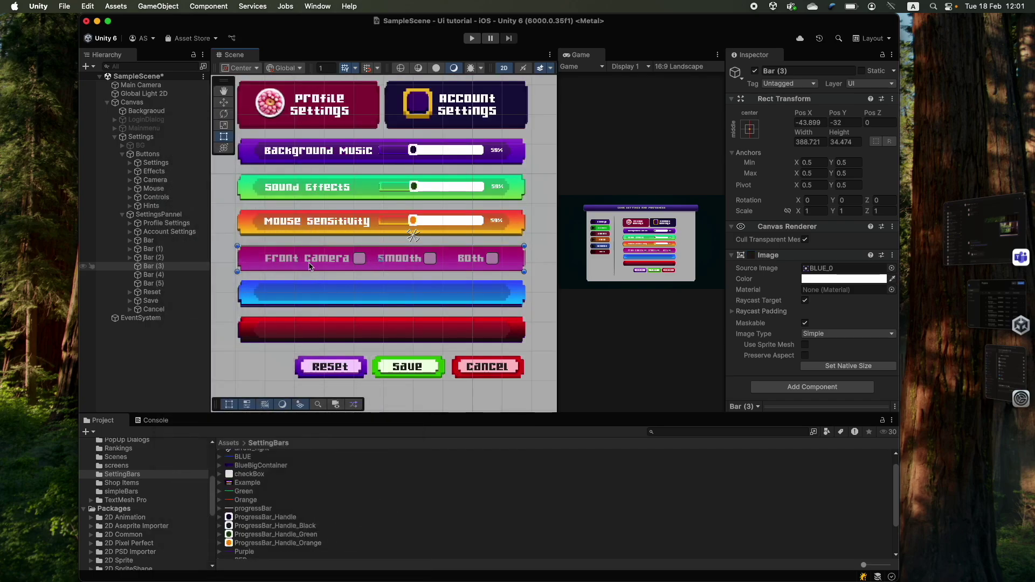
- Create a UI Toggle under Bar (3) and duplicate it twice
right_click(170, 270)
mouse_move(232, 410)
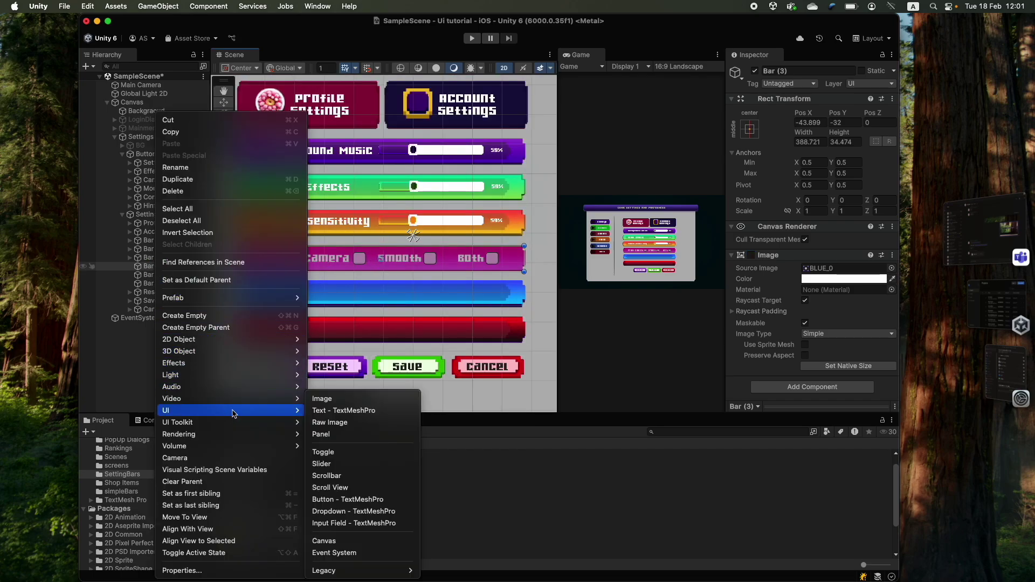
left_click(334, 451)
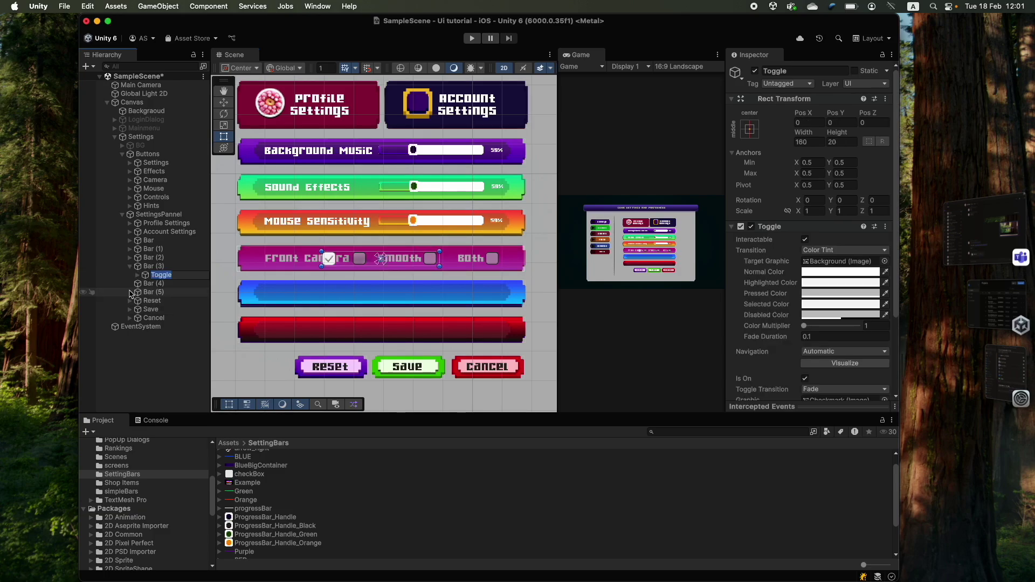
key("Return")
key("ctrl+d")
key("ctrl+d")
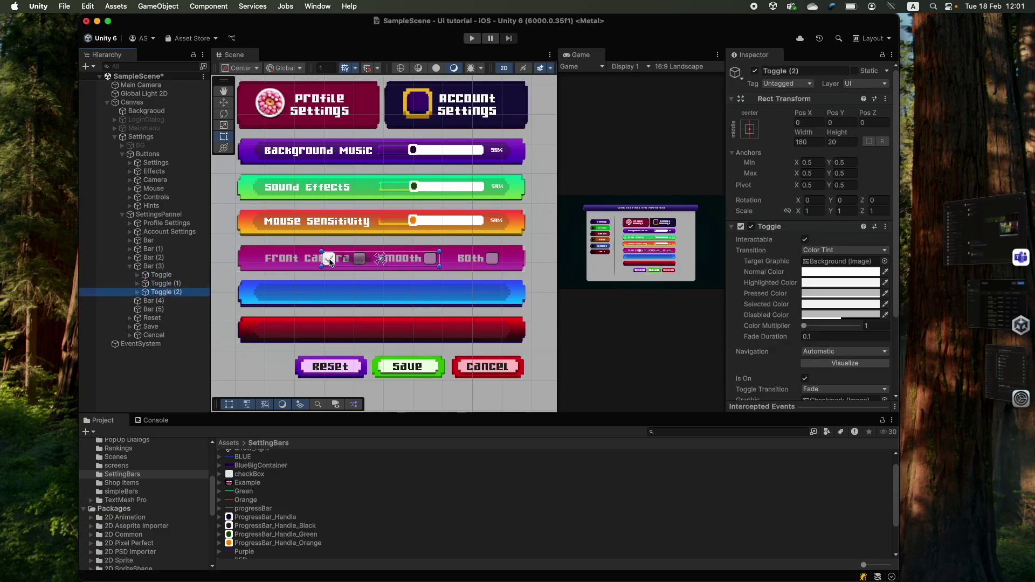
- Move the toggles onto the Front Camera, Smooth and Both checkboxes
left_click_drag(324, 259, 256, 259)
left_click(329, 259)
scroll(351, 273, "up", 5)
scroll(344, 271, "down", 5)
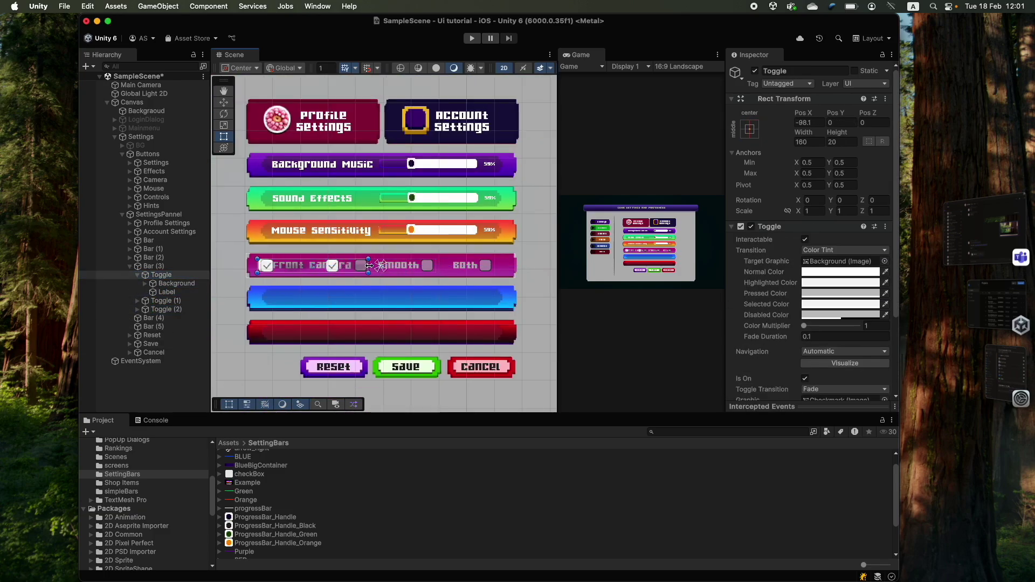
left_click(153, 275)
key("Down")
key("Down")
left_click(153, 275)
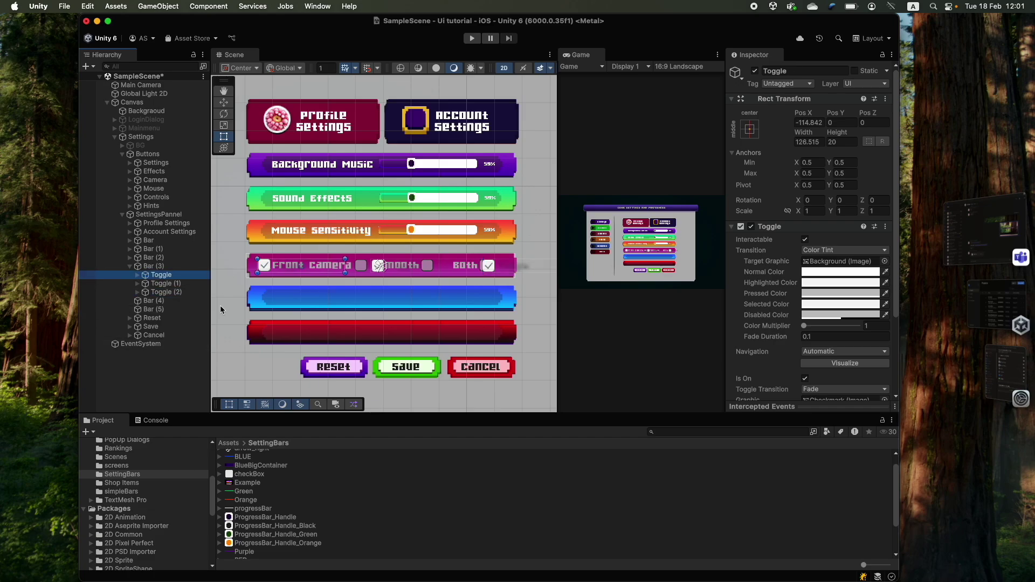
scroll(281, 281, "up", 5)
scroll(280, 283, "up", 2)
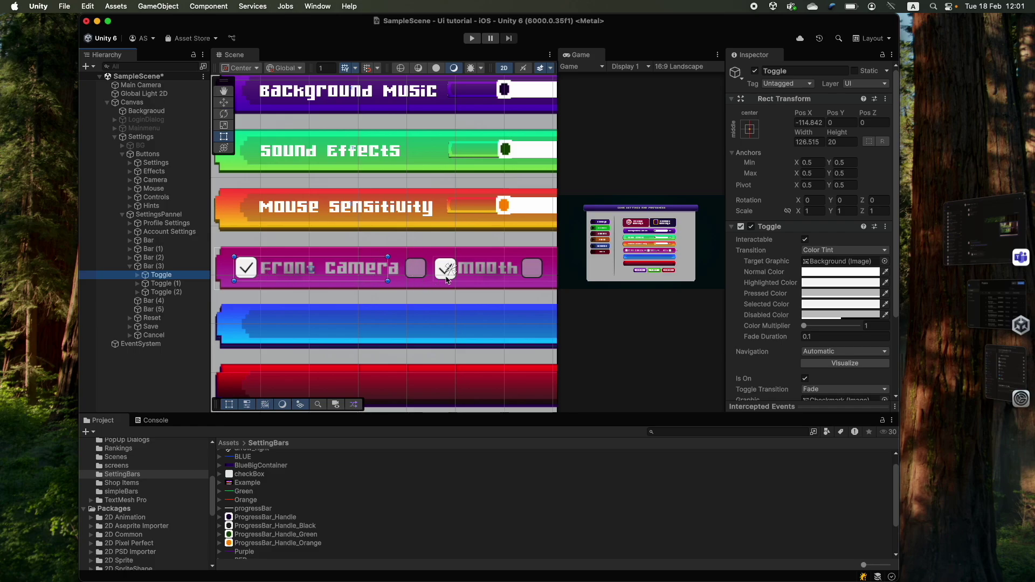
key("Right")
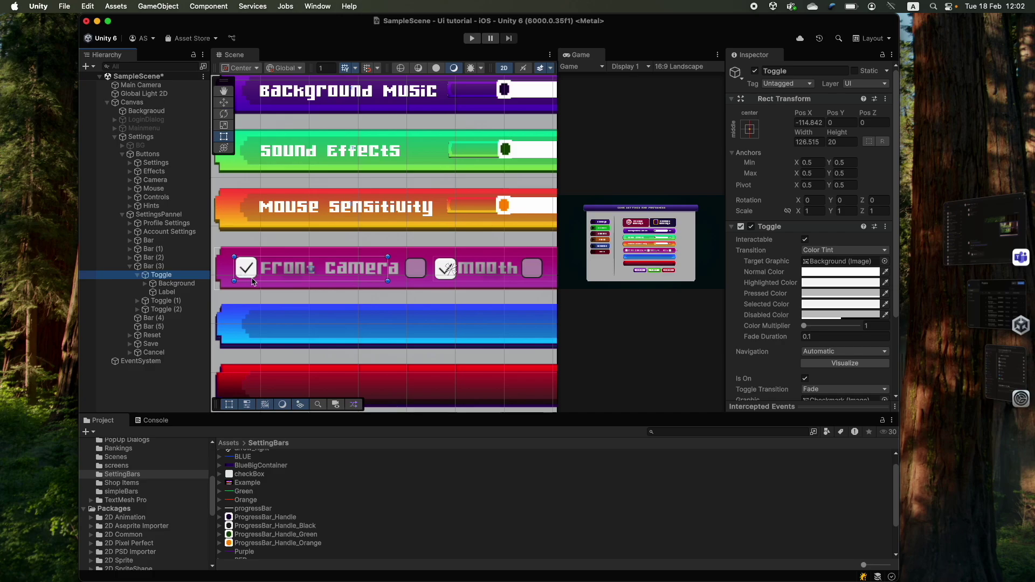
- Select the Front Camera toggle's Label and set its font to Gamer
left_click(154, 283)
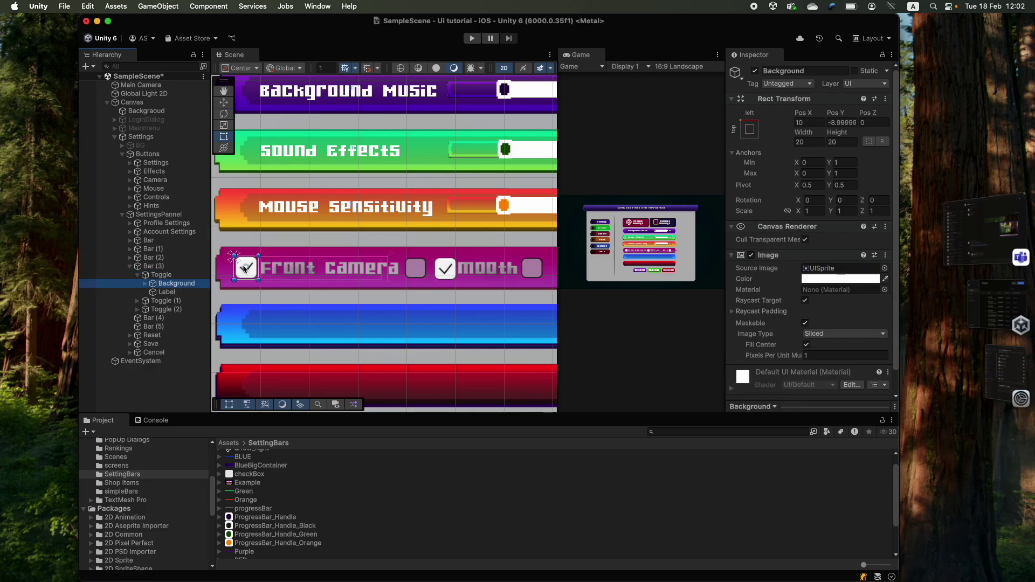
left_click(165, 293)
left_click(885, 182)
double_click(349, 129)
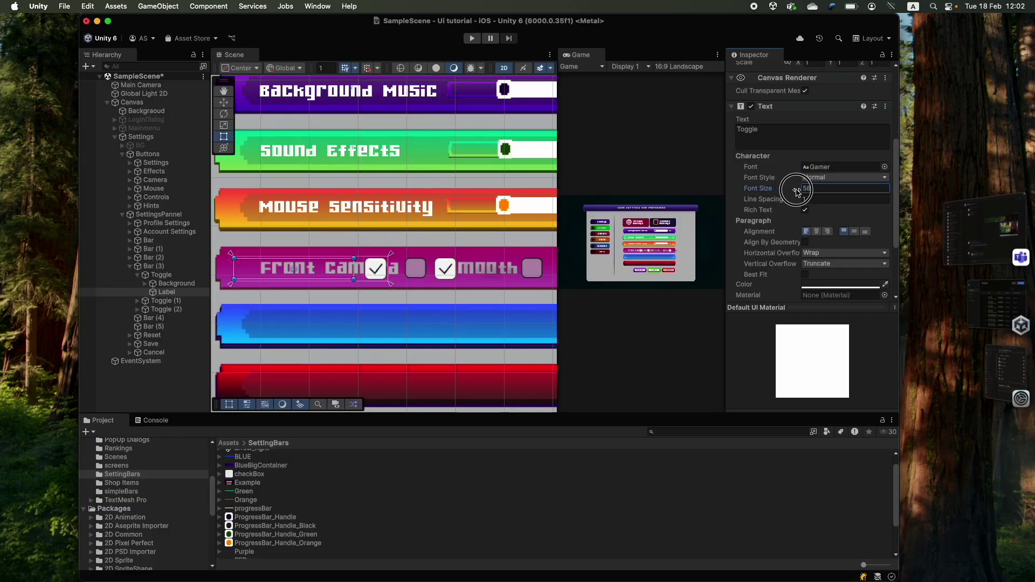
scroll(798, 190, "down", 3)
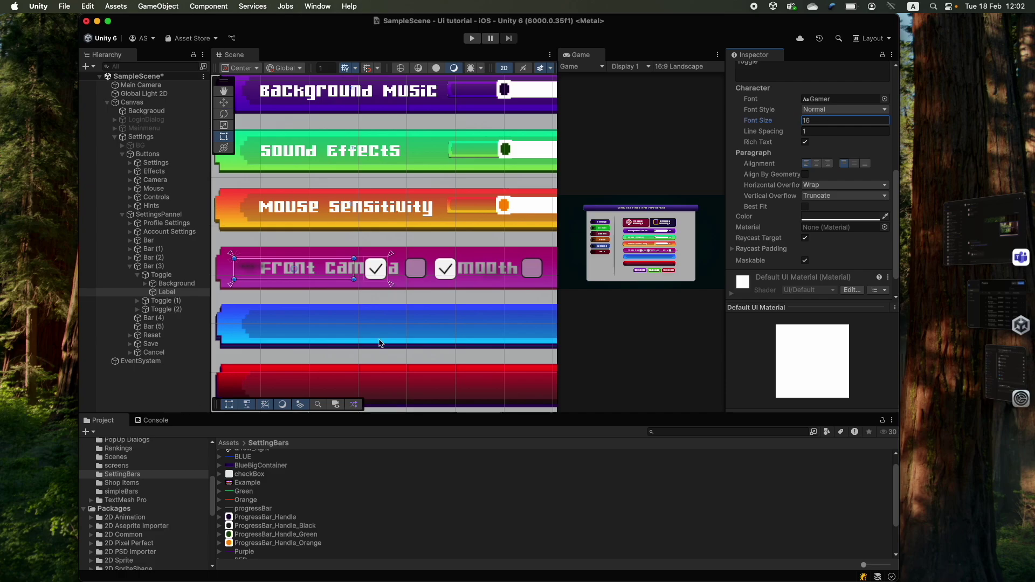
scroll(814, 162, "up", 3)
- Replace the Label's Text component with TextMeshPro text reading 'Front Camera'
left_click(885, 139)
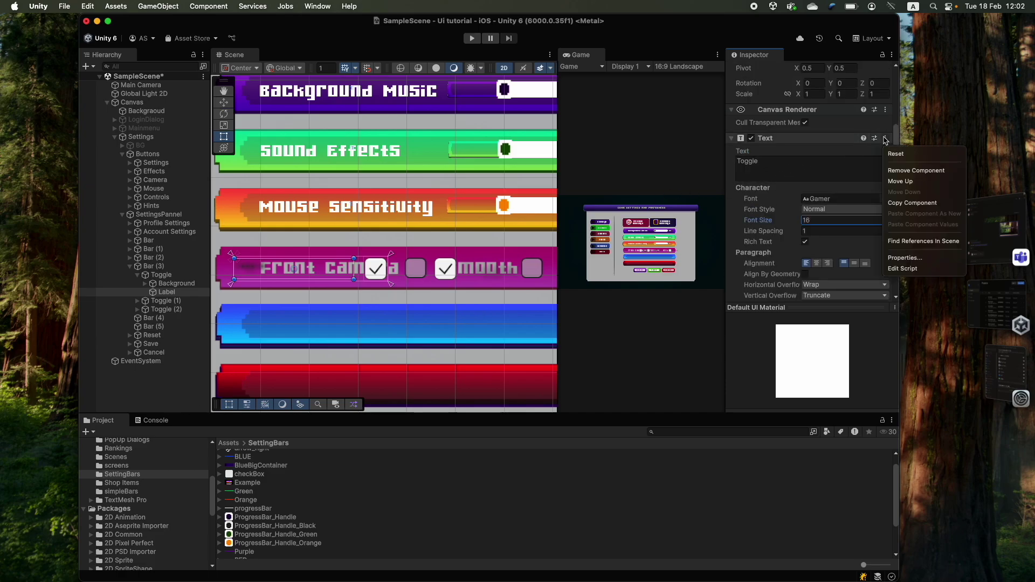
left_click(910, 170)
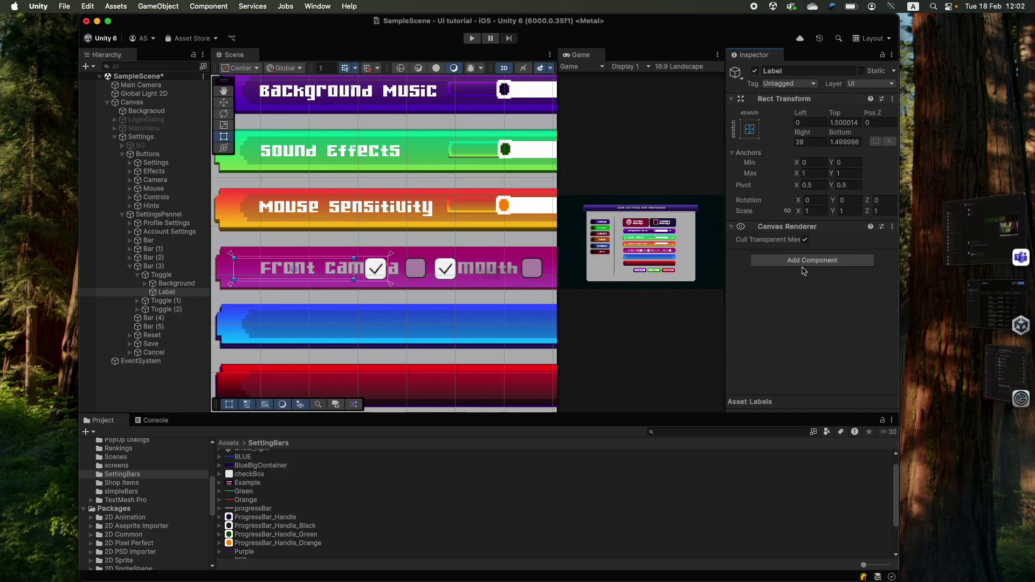
left_click(803, 264)
type("text")
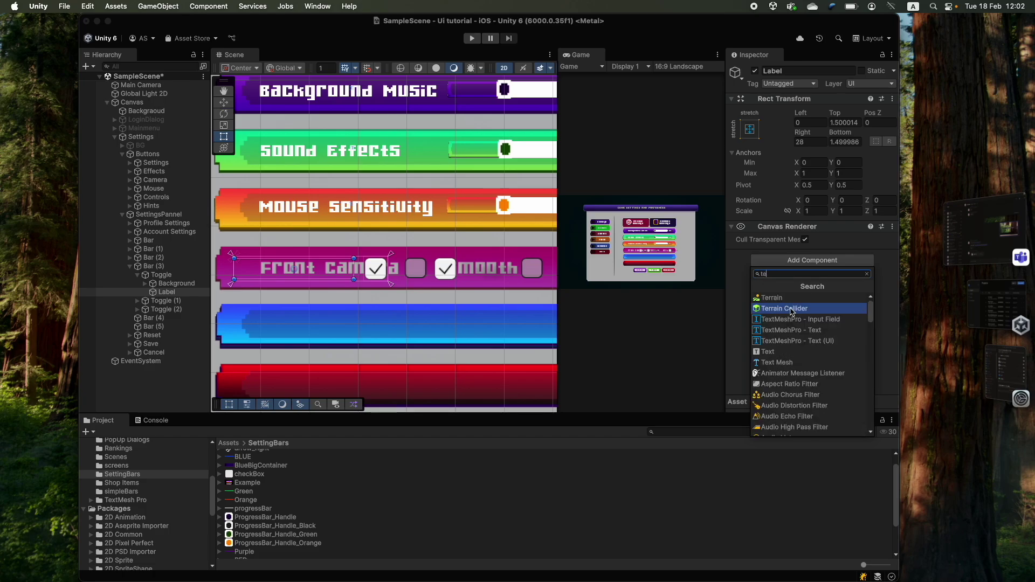
left_click(791, 308)
type("Label")
key("Return")
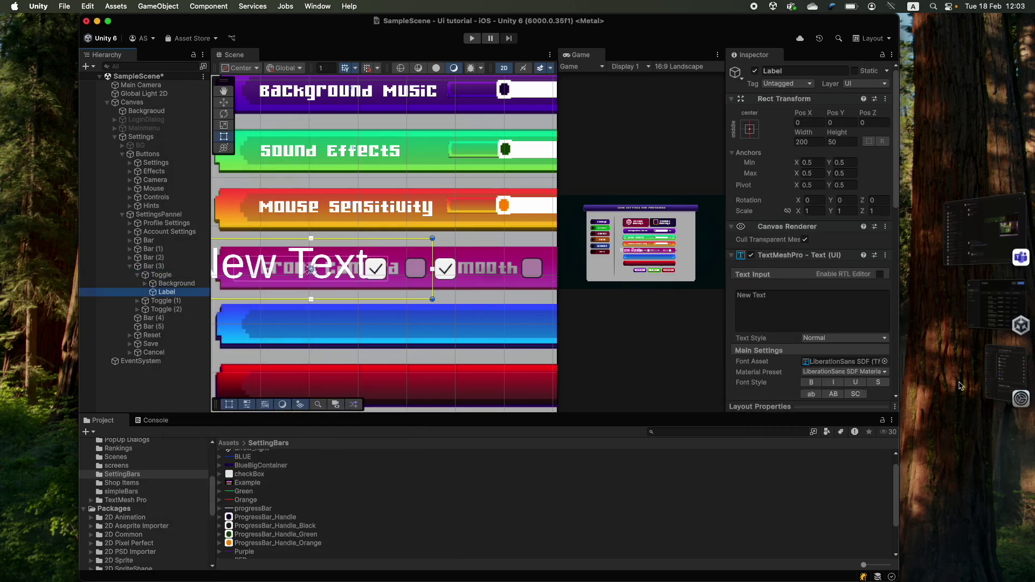
left_click(769, 307)
type("Front Camera")
- Give the label the Gamer SDF font and stretch its anchors across the toggle
left_click(884, 362)
double_click(356, 137)
left_click_drag(752, 345, 713, 345)
scroll(316, 292, "down", 3)
left_click(749, 68)
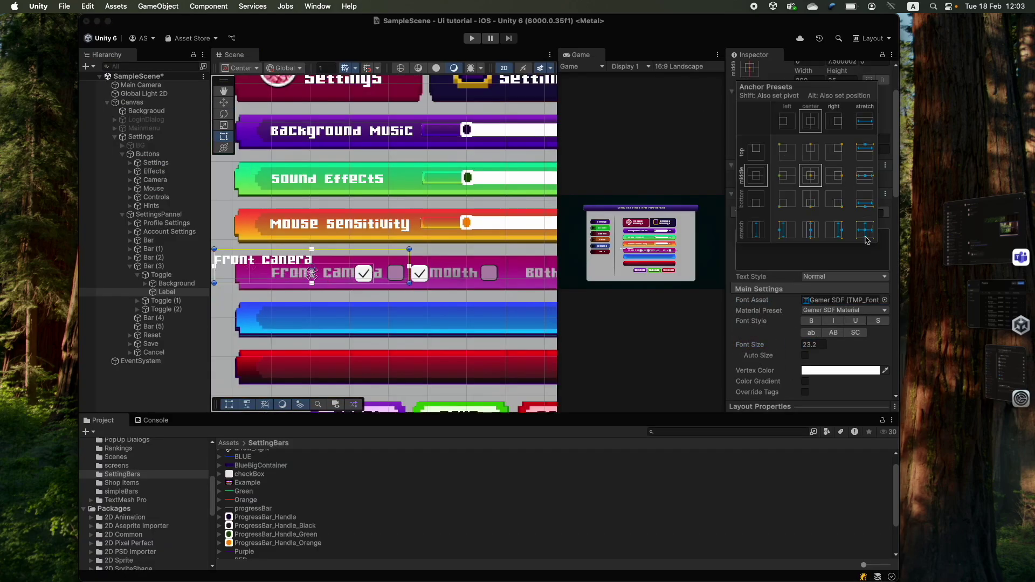
left_click(863, 254, "alt")
scroll(317, 270, "up", 3)
- Enlarge the Front Camera label's font size to 26.1
left_click(318, 271)
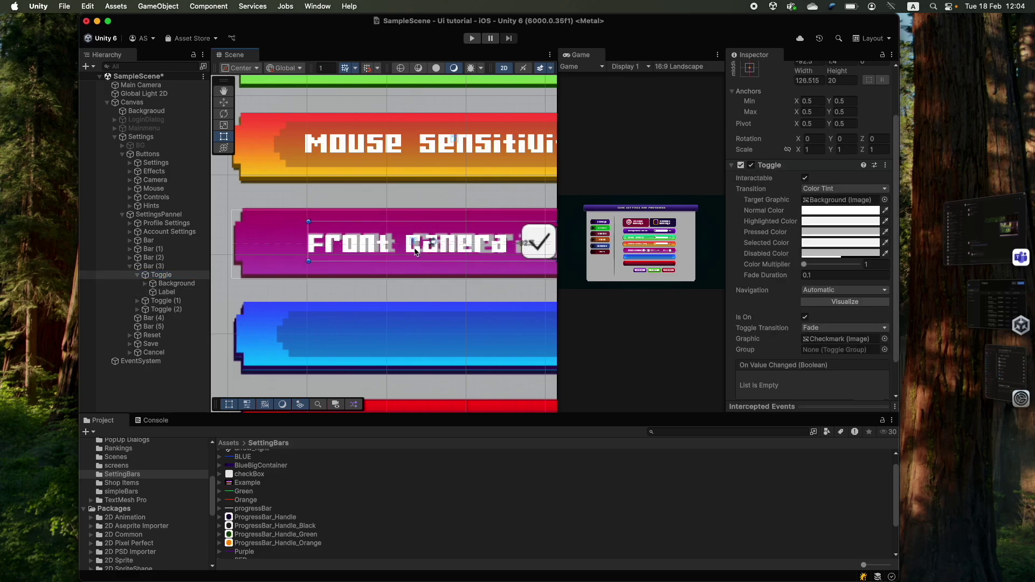
scroll(318, 270, "down", 3)
left_click(176, 283)
left_click(167, 292)
left_click_drag(773, 287, 792, 288)
left_click(161, 274)
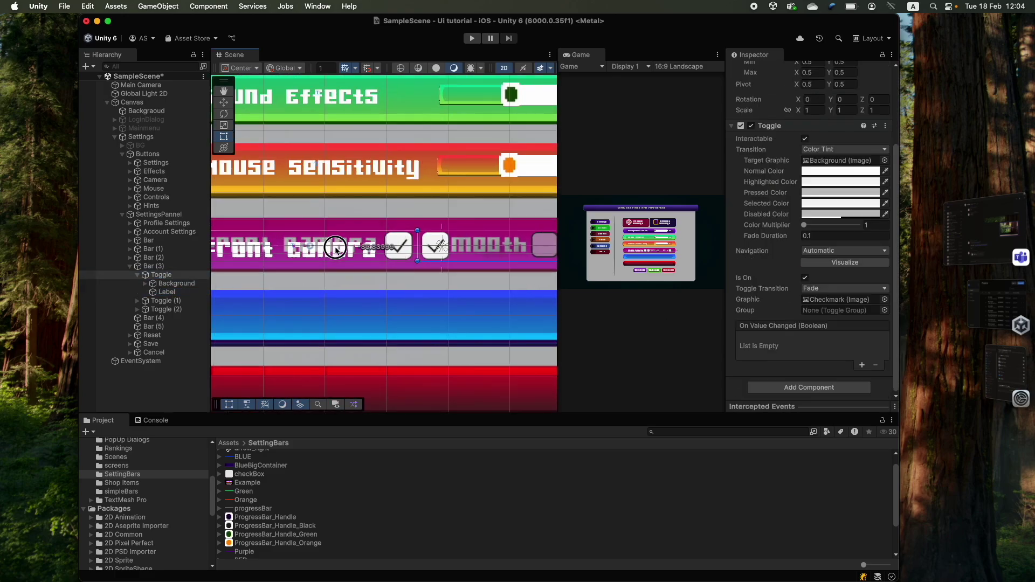
left_click(176, 283)
scroll(377, 242, "down", 3)
left_click(167, 292)
scroll(420, 298, "up", 3)
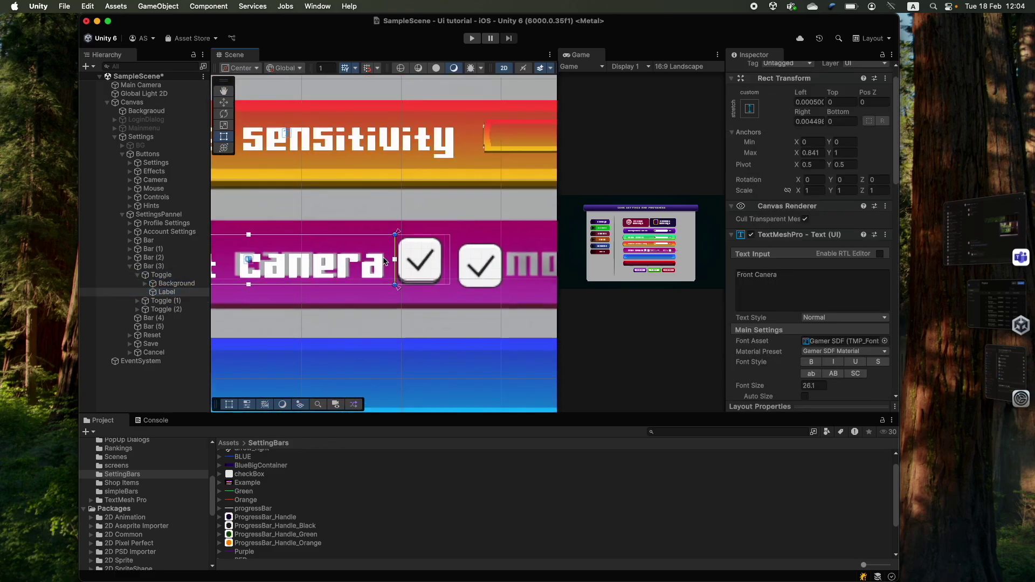
- Inspect the Front Camera checkbox's Background and Checkmark images
scroll(285, 299, "down", 3)
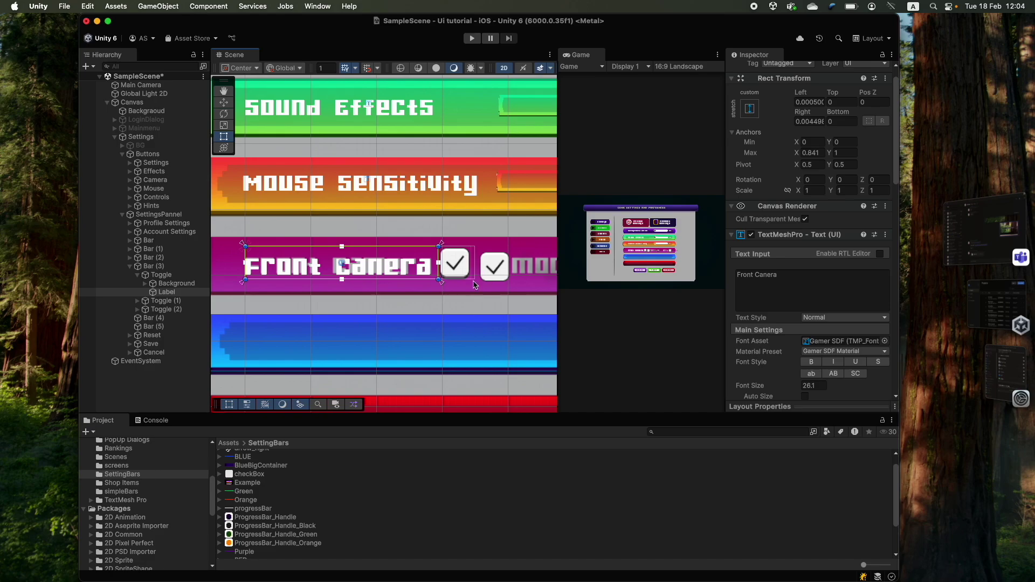
scroll(474, 284, "up", 5)
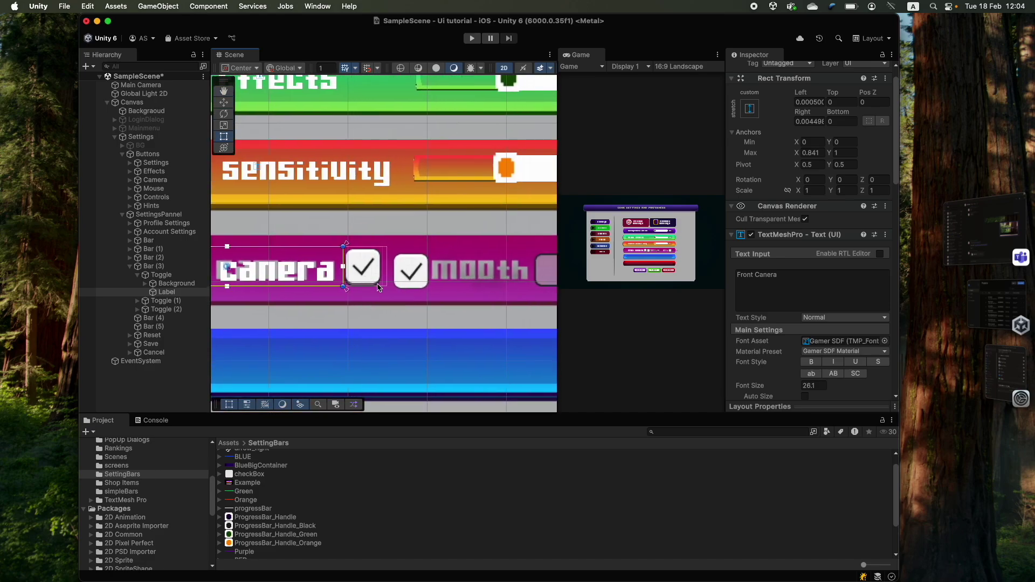
left_click(176, 283)
left_click(145, 283)
left_click(175, 292)
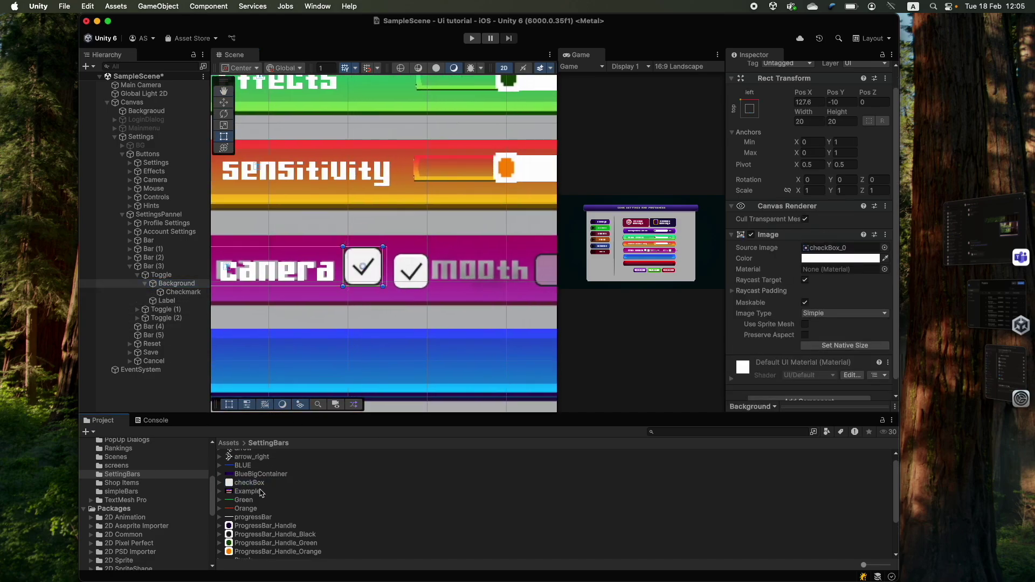
scroll(384, 312, "down", 3)
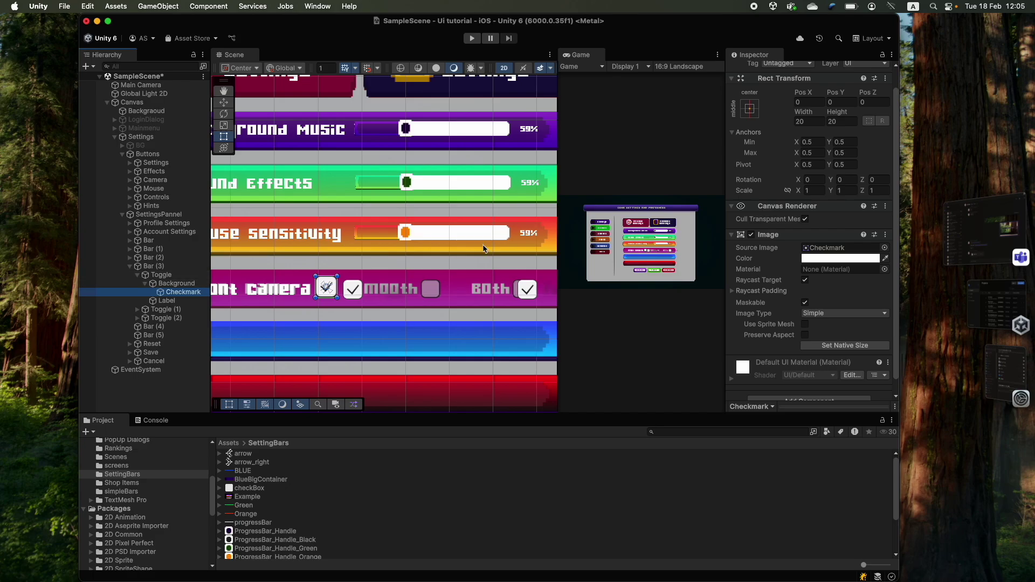
scroll(345, 286, "down", 3)
left_click(138, 275)
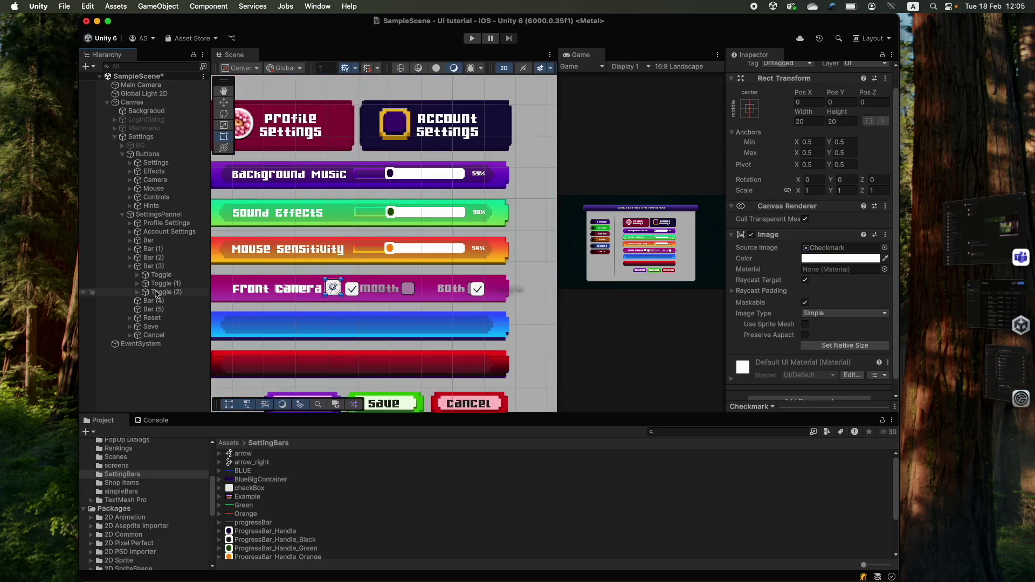
- Delete and restore Toggle (1) and Toggle (2), relabelling the second toggle Smooth
left_click(159, 284)
left_click(177, 291, "super")
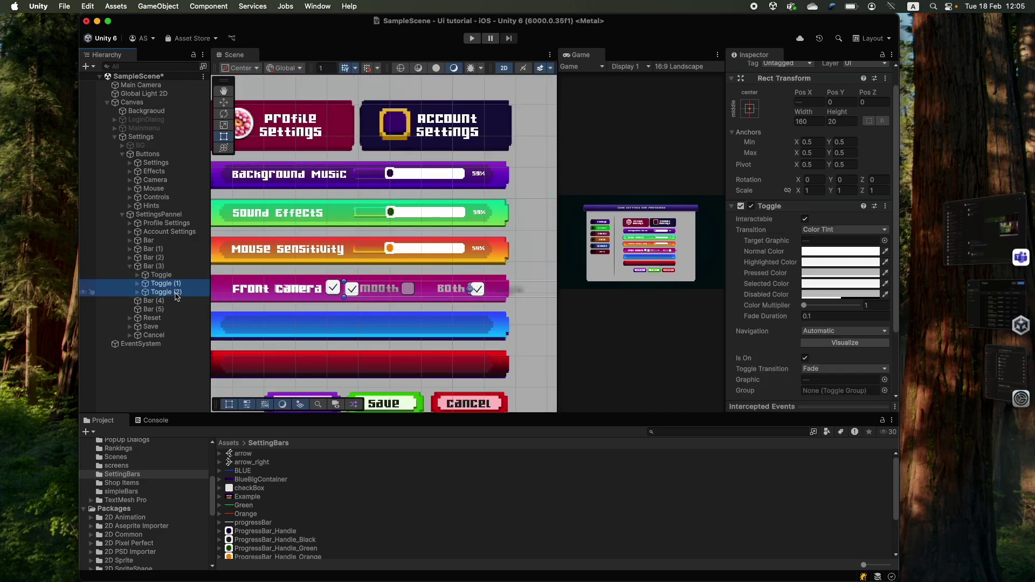
key("super+BackSpace")
left_click(161, 275)
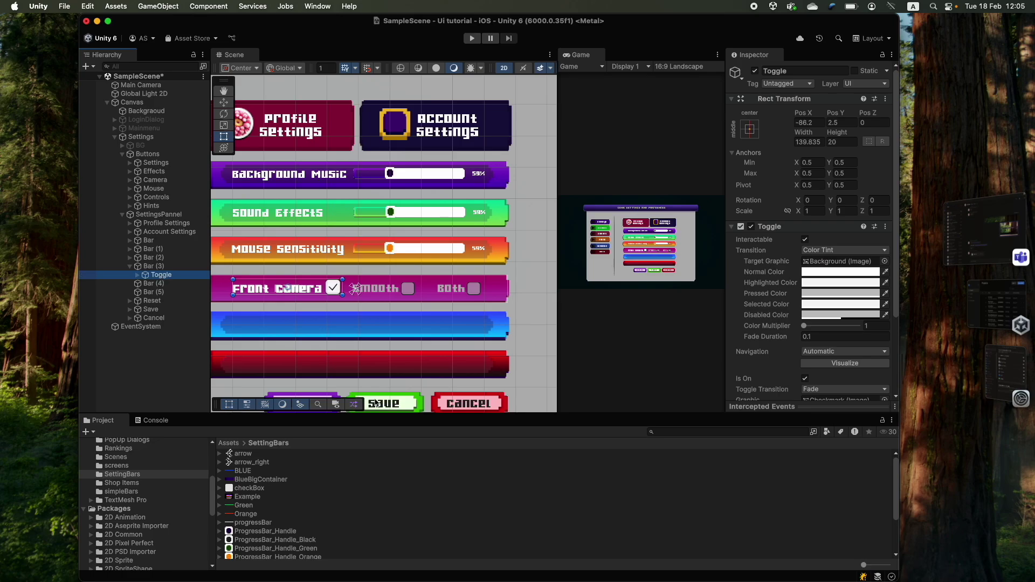
key("super+z")
key("super+z")
type("Smooth")
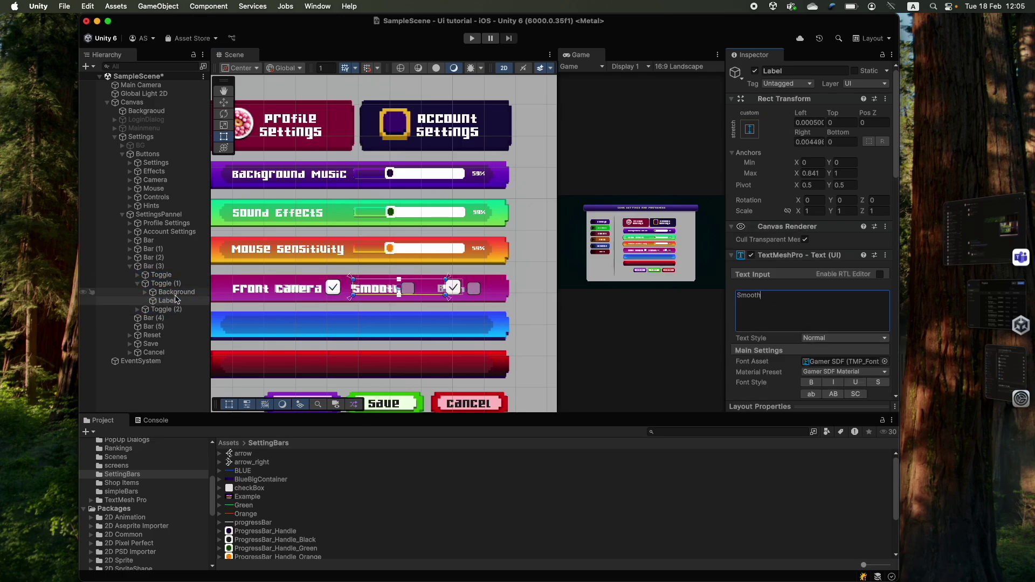
- Position the Smooth toggle's checkbox right after its Smooth label, beside the Both toggle
left_click(162, 283)
left_click(176, 293)
double_click(162, 283)
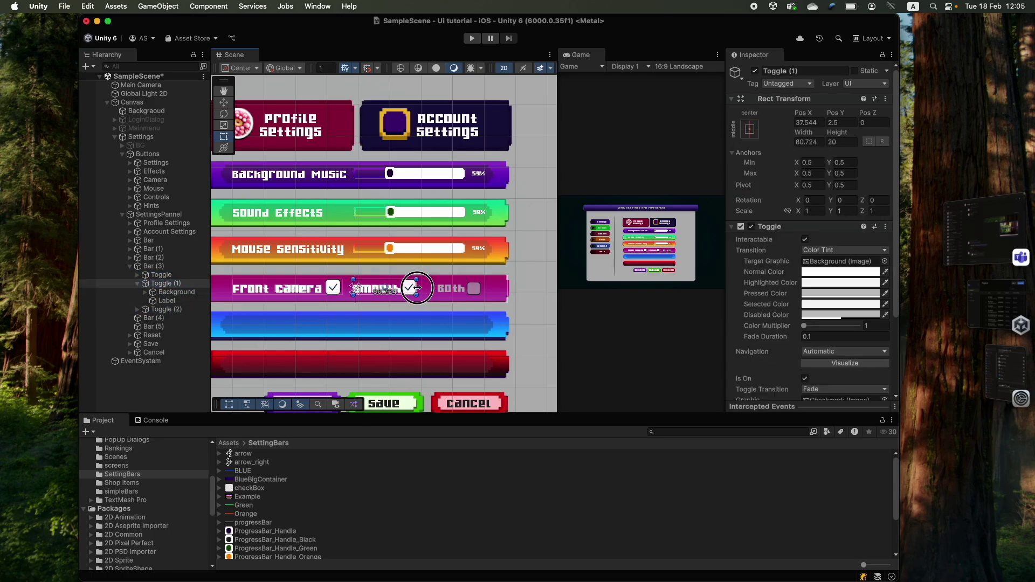
left_click(138, 284)
left_click(138, 292)
double_click(176, 300)
left_click(749, 129)
left_click(167, 309)
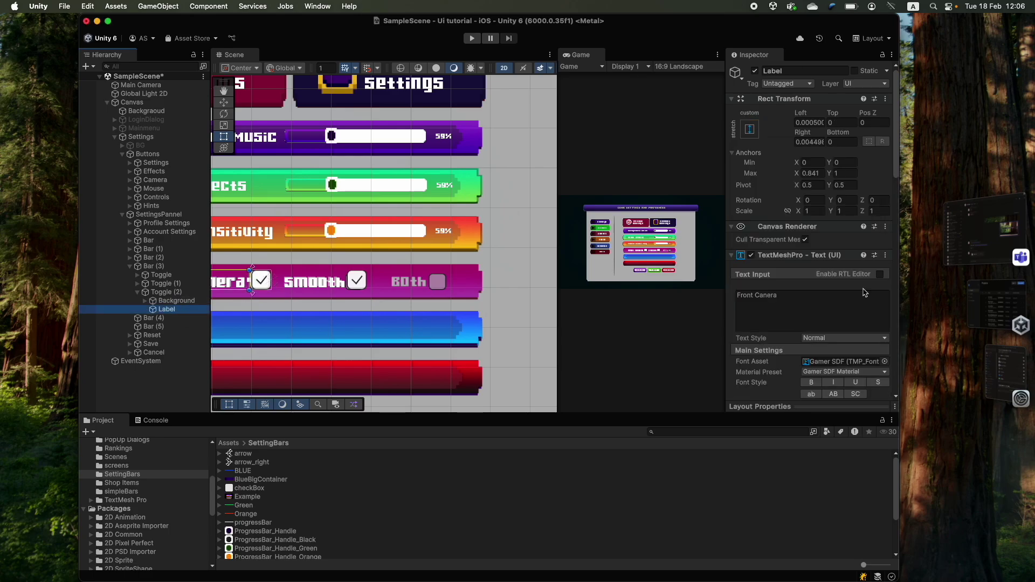
left_click(163, 292)
double_click(162, 284)
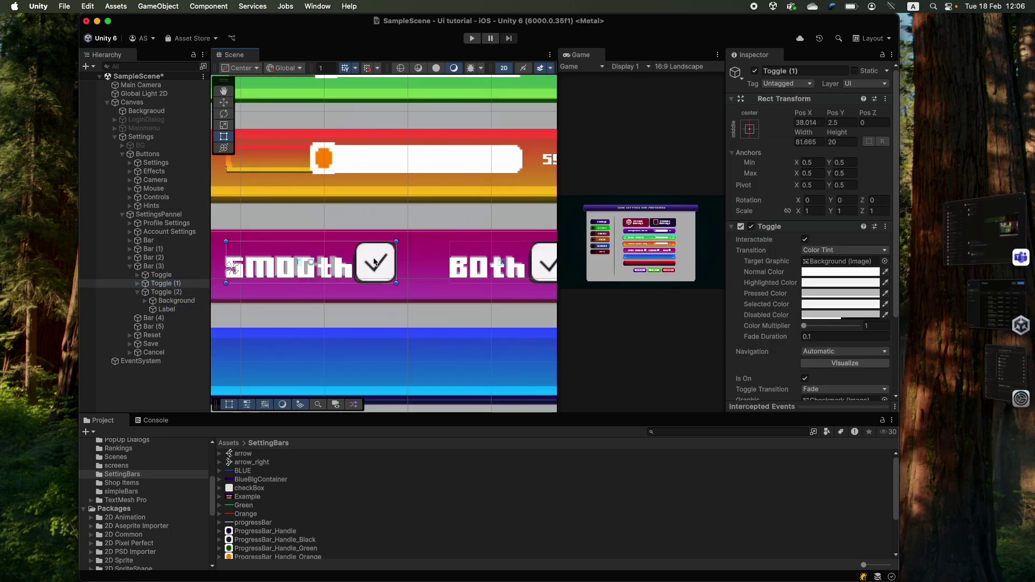
- Anchor the Front Camera checkbox background to the middle right
scroll(362, 283, "down", 5)
scroll(371, 280, "down", 3)
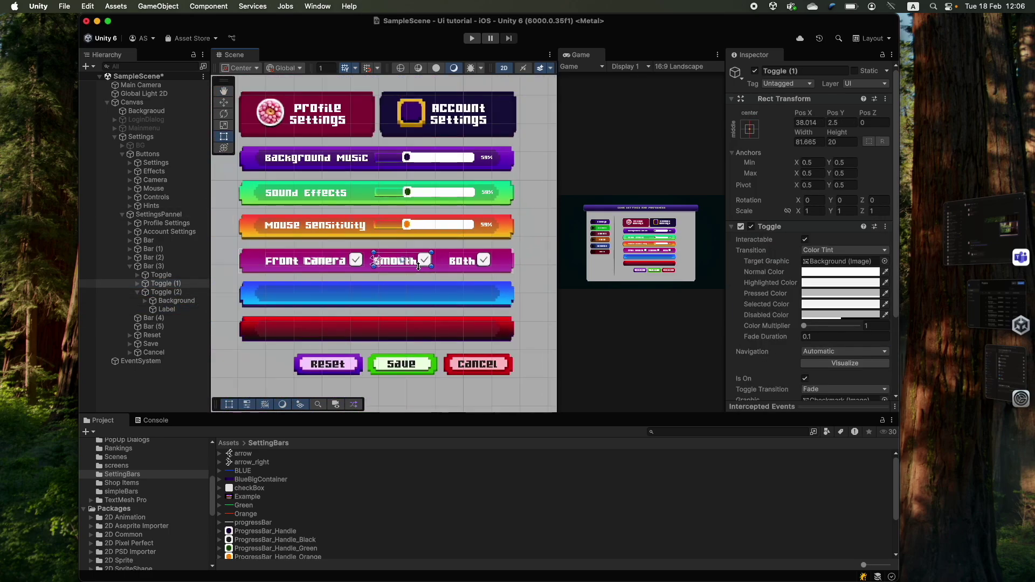
scroll(383, 282, "up", 4)
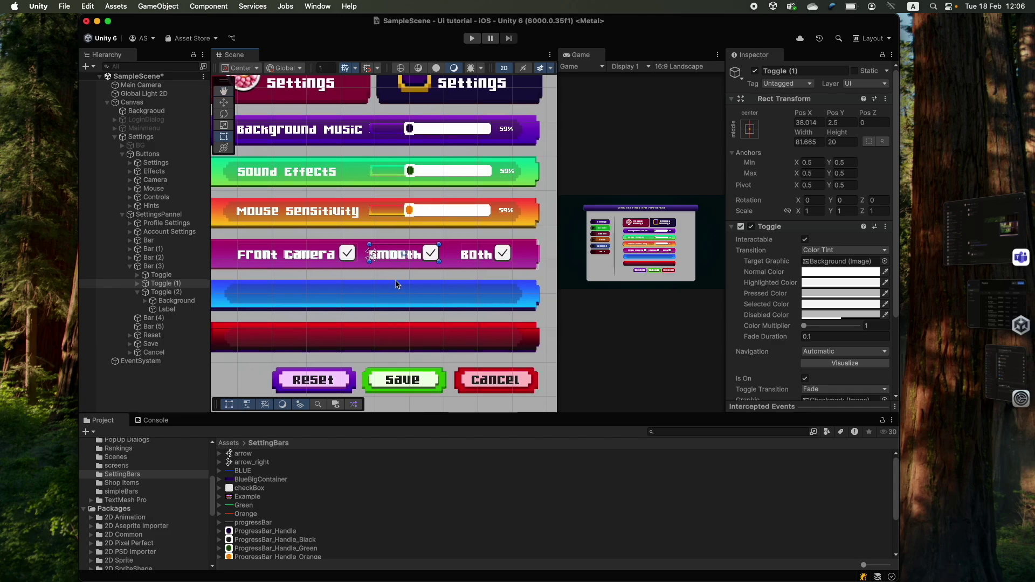
left_click_drag(399, 282, 407, 275)
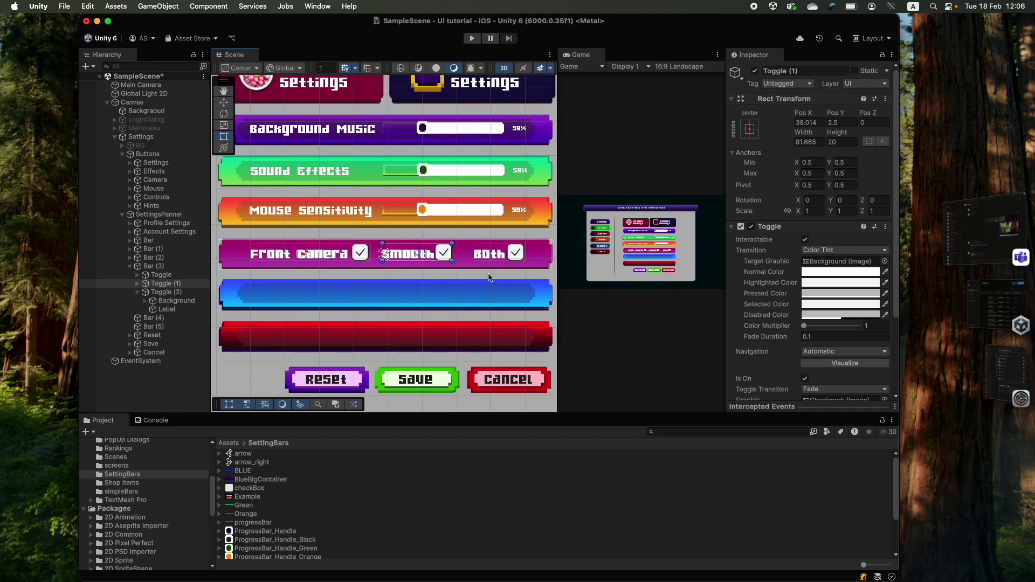
scroll(456, 253, "up", 8)
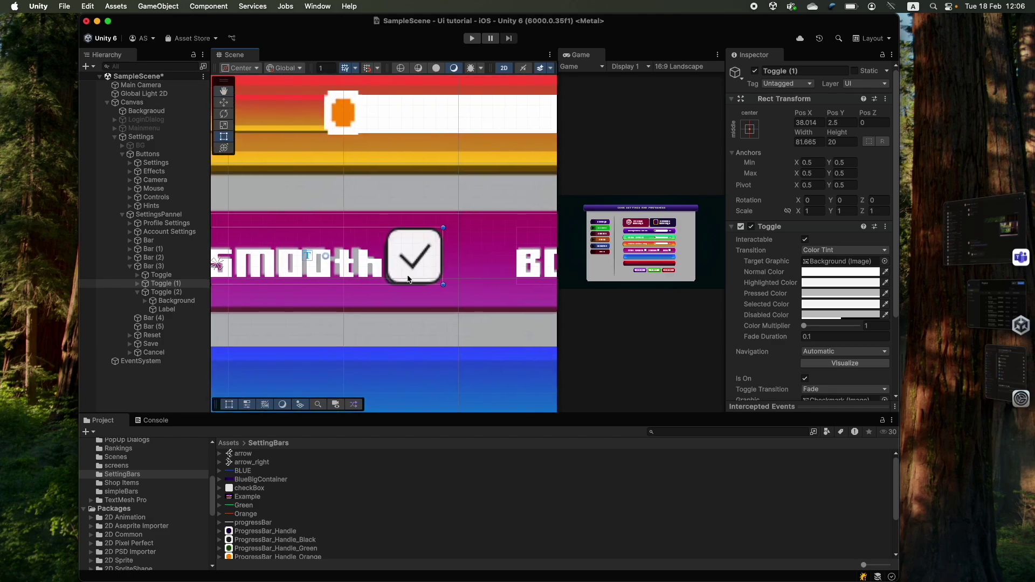
scroll(393, 224, "down", 3)
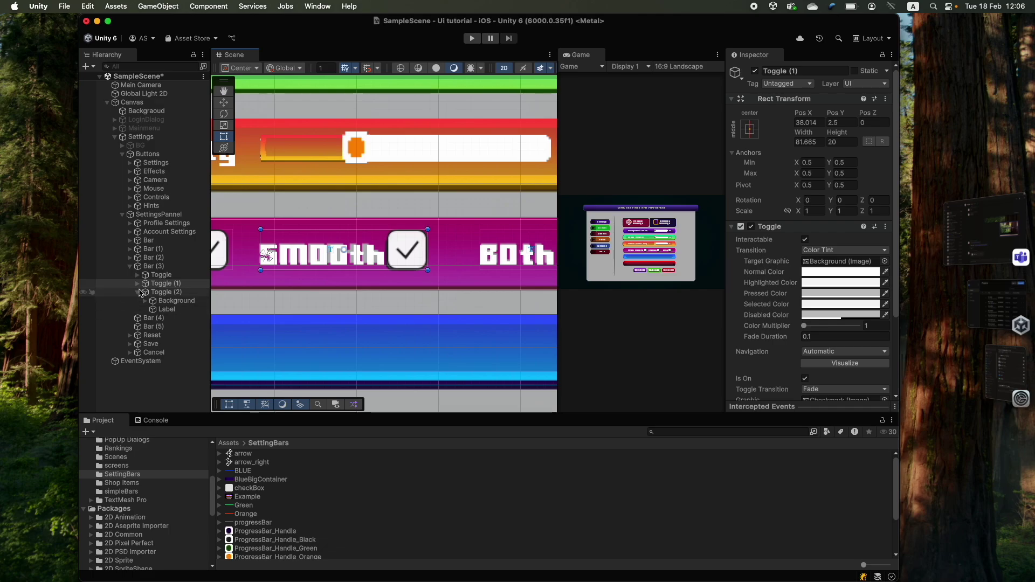
left_click(138, 275)
left_click(176, 283)
middle_click_drag(213, 244, 280, 256)
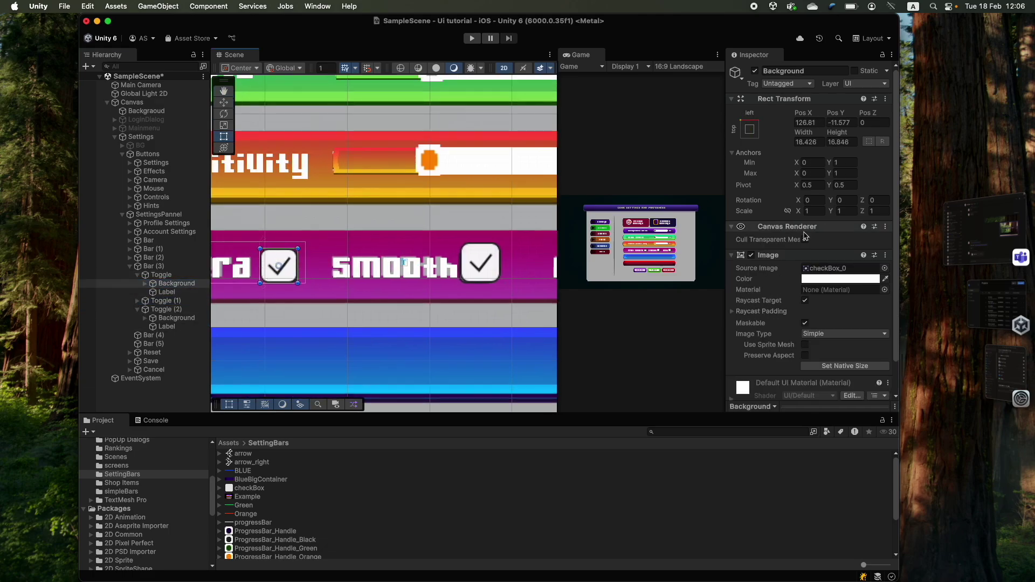
left_click(749, 128)
left_click(841, 216, "shift")
- Frame the Front Camera toggle in the Scene view
right_click(757, 99)
left_click(796, 124)
scroll(376, 280, "down", 3)
scroll(376, 281, "up", 3)
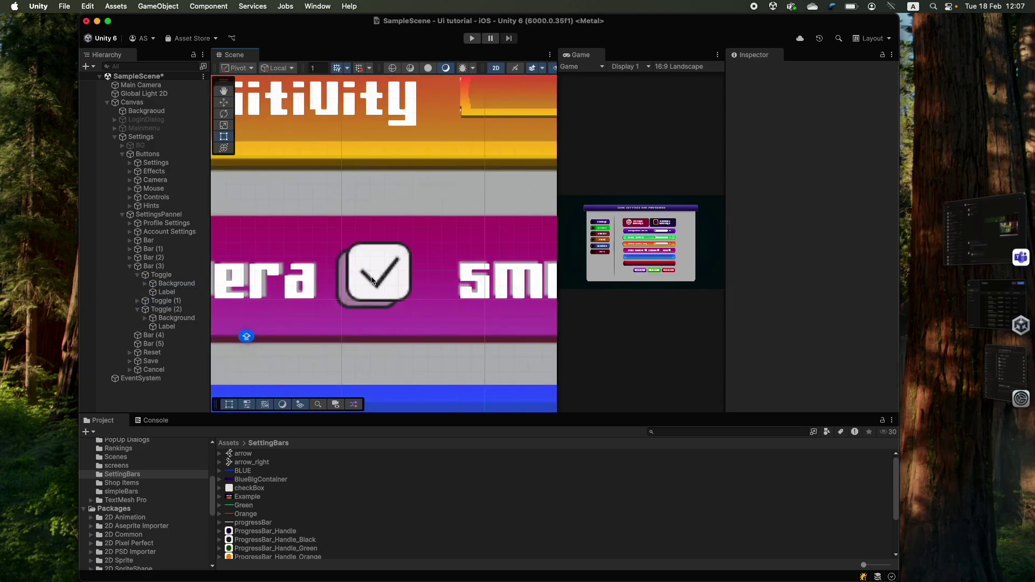
left_click(145, 276)
key("f")
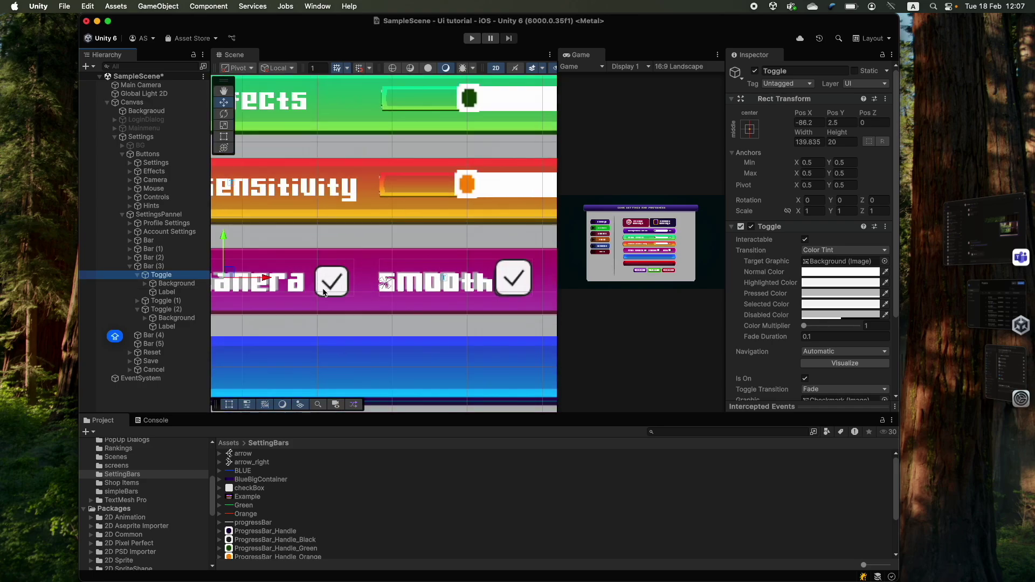
- Copy the Front Camera checkbox Image and paste its values onto the other toggle backgrounds
left_click(168, 284)
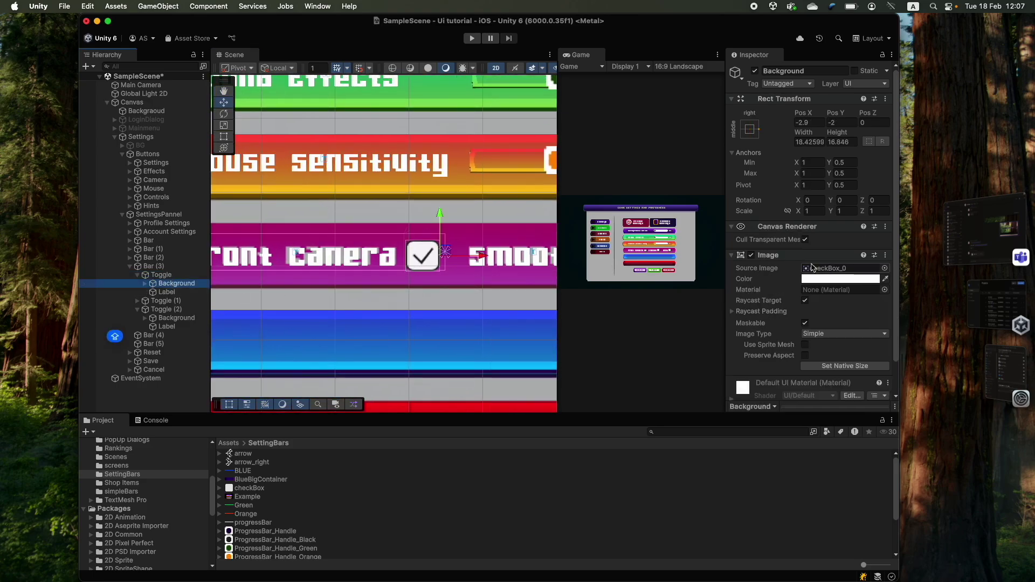
right_click(750, 104)
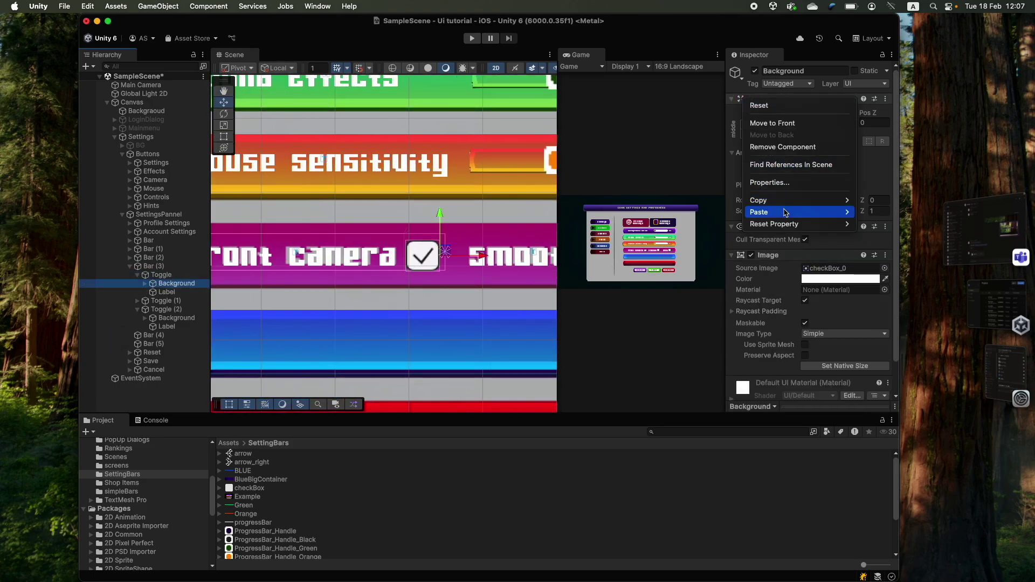
mouse_move(798, 201)
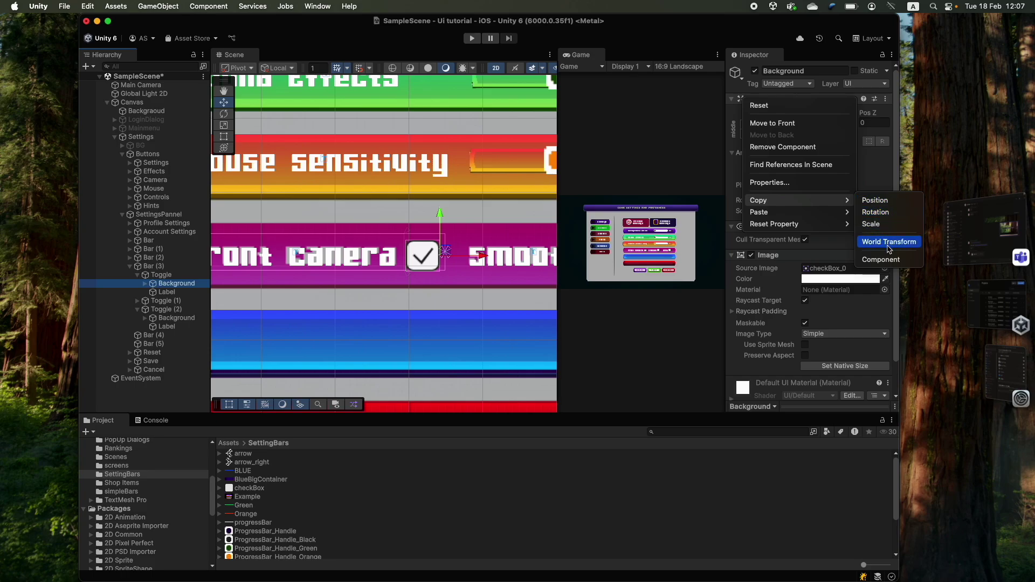
left_click(892, 260)
left_click(138, 300)
left_click(176, 309)
right_click(749, 98)
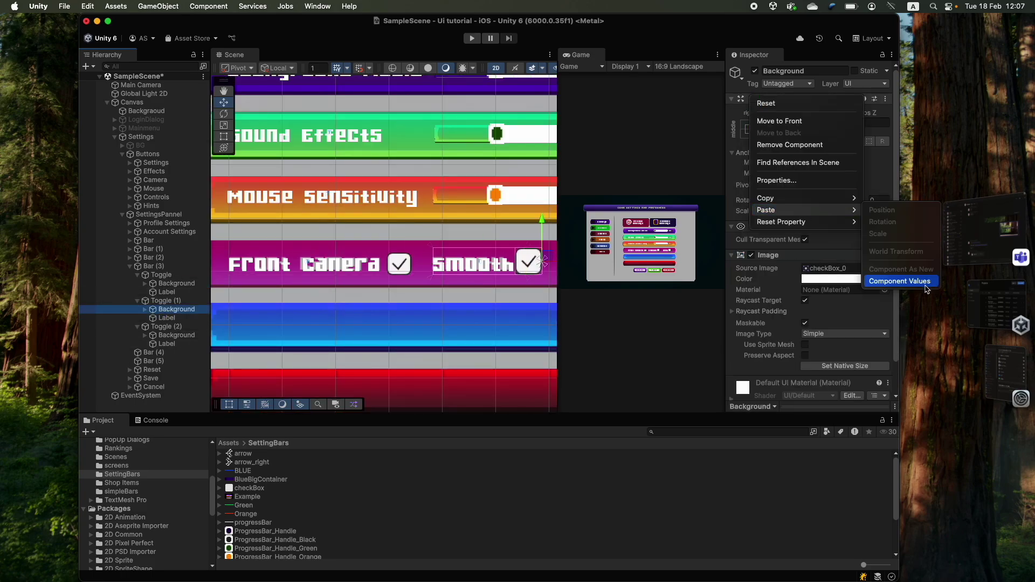
left_click(889, 280)
left_click(176, 334)
right_click(750, 99)
left_click(890, 280)
- Widen the Game view, then run and stop a test play
scroll(470, 241, "down", 5)
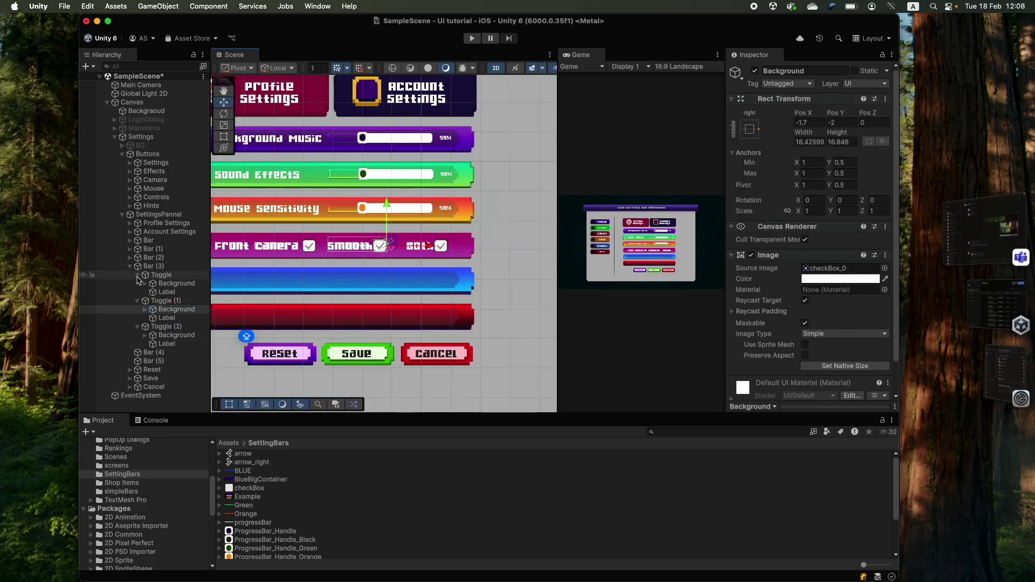
scroll(438, 220, "up", 2)
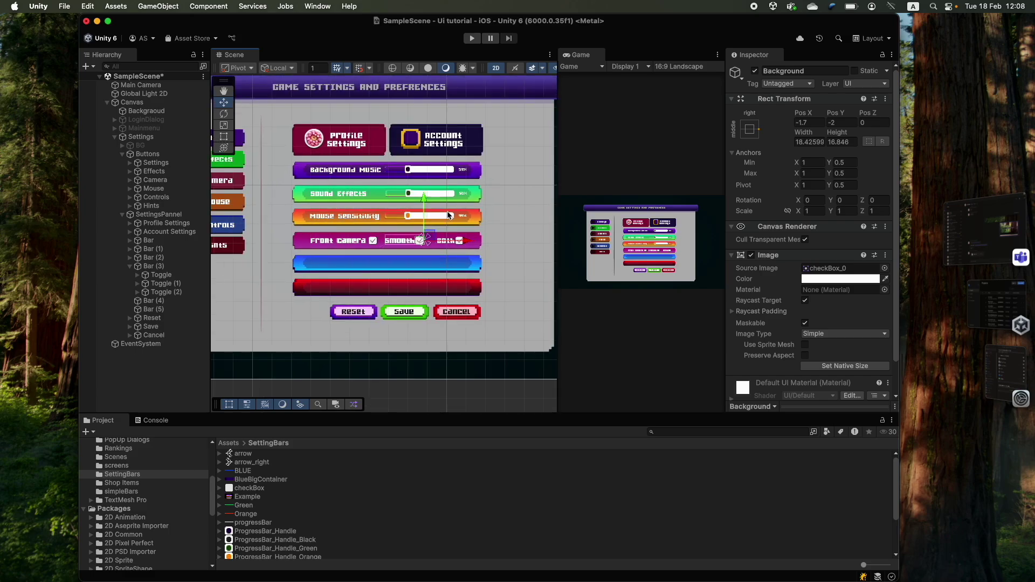
left_click_drag(559, 163, 520, 163)
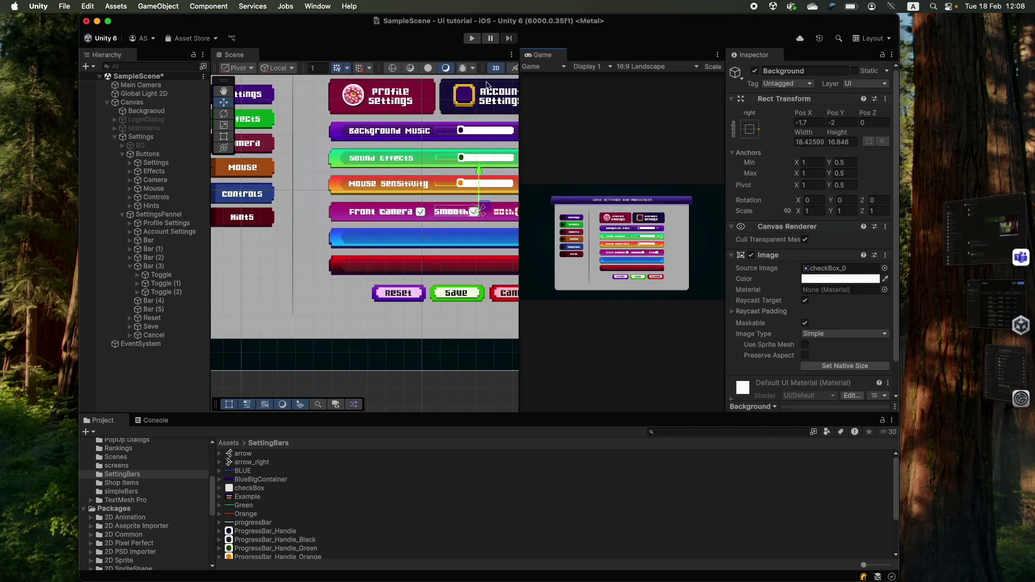
left_click(472, 39)
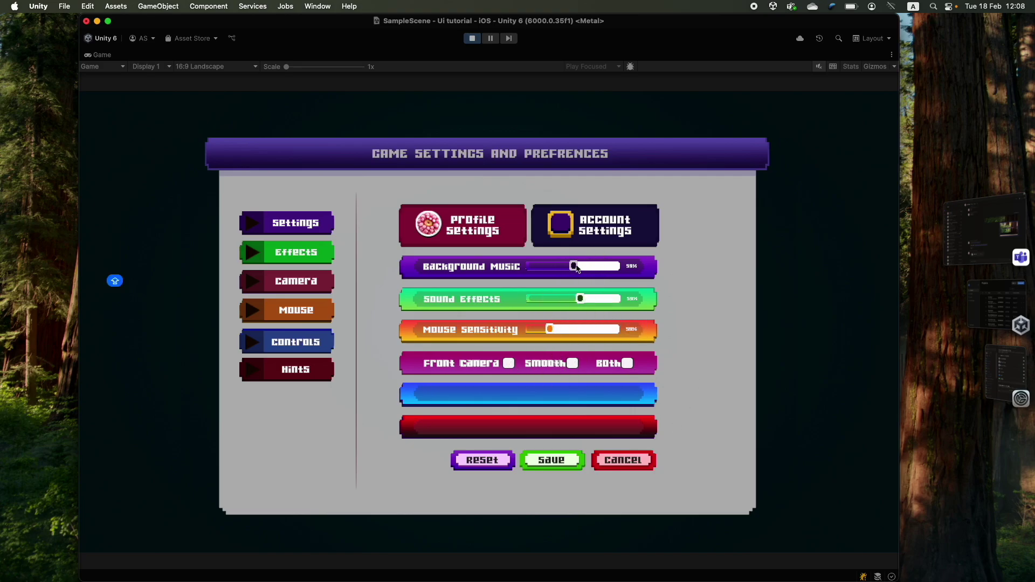
key("super+p")
scroll(382, 258, "down", 3)
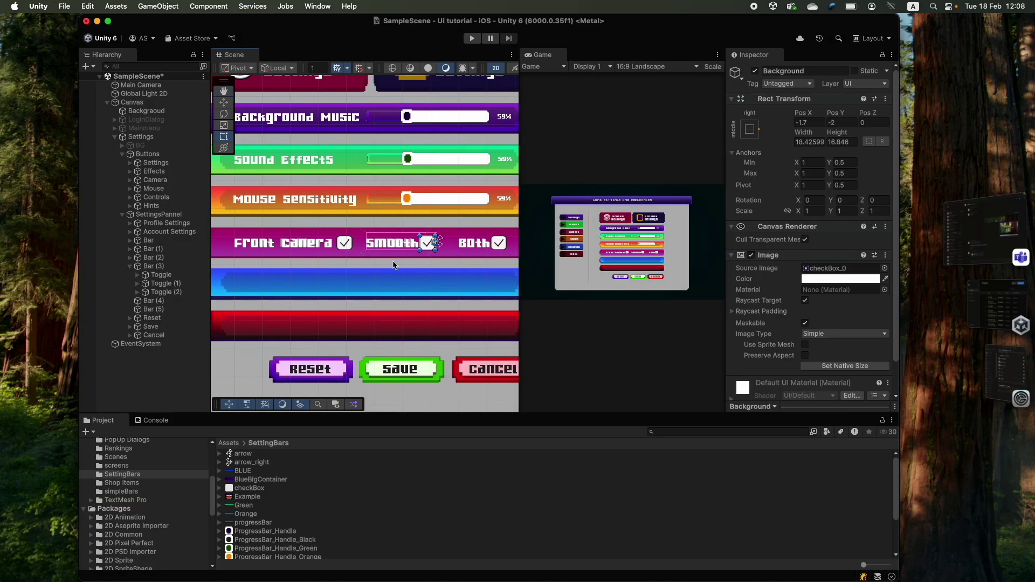
- Add a Toggle Group component to Bar (3)
left_click(154, 266)
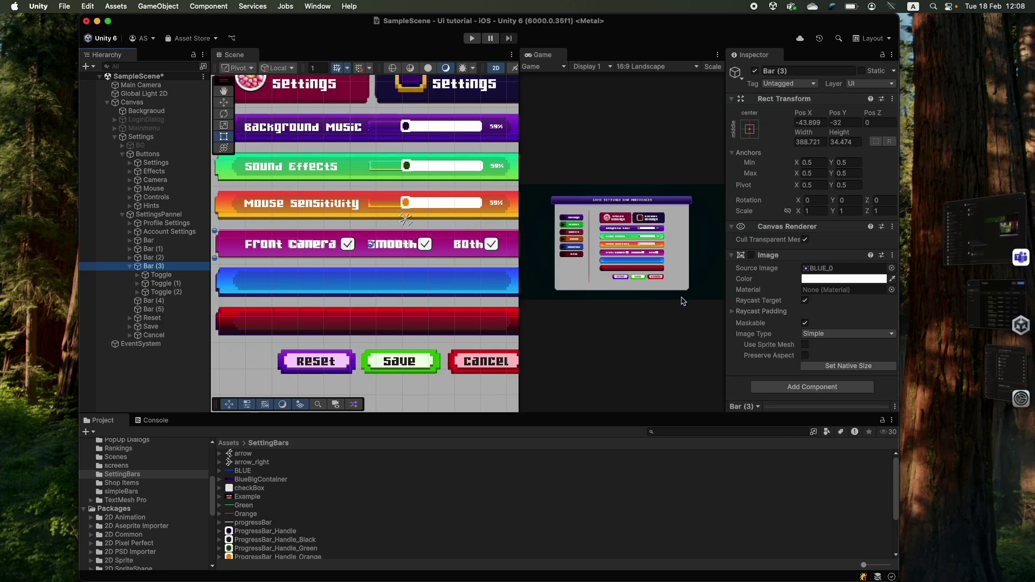
left_click(812, 387)
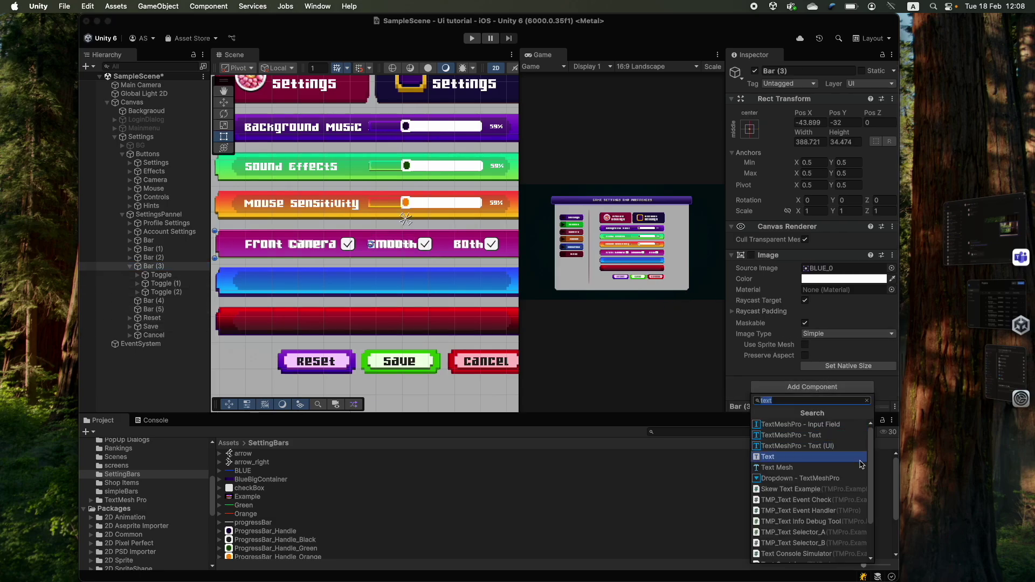
type("toggle")
left_click(807, 442)
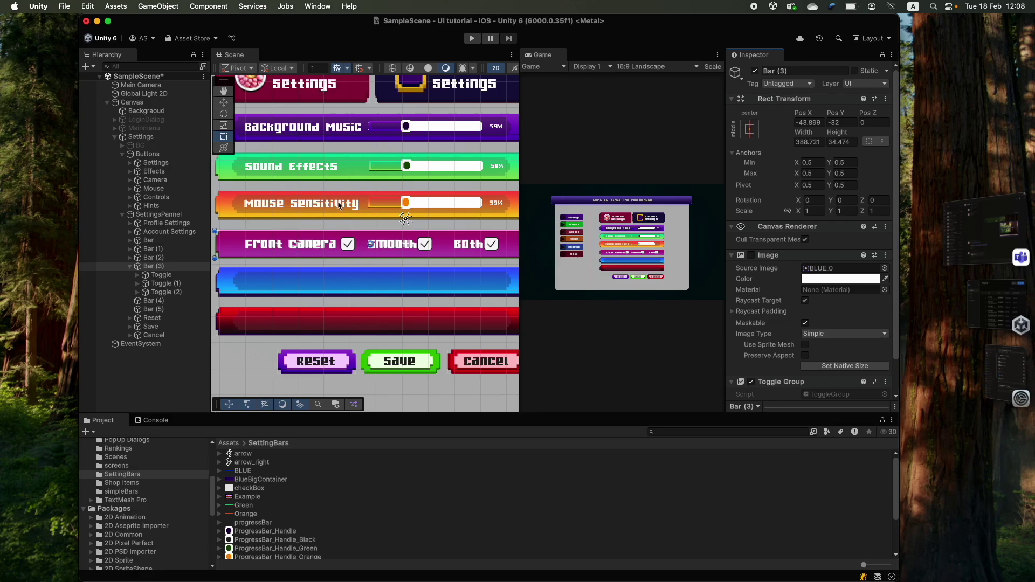
- Assign Bar (3) as the Group of all three Front Camera toggles and run the game
left_click(317, 252)
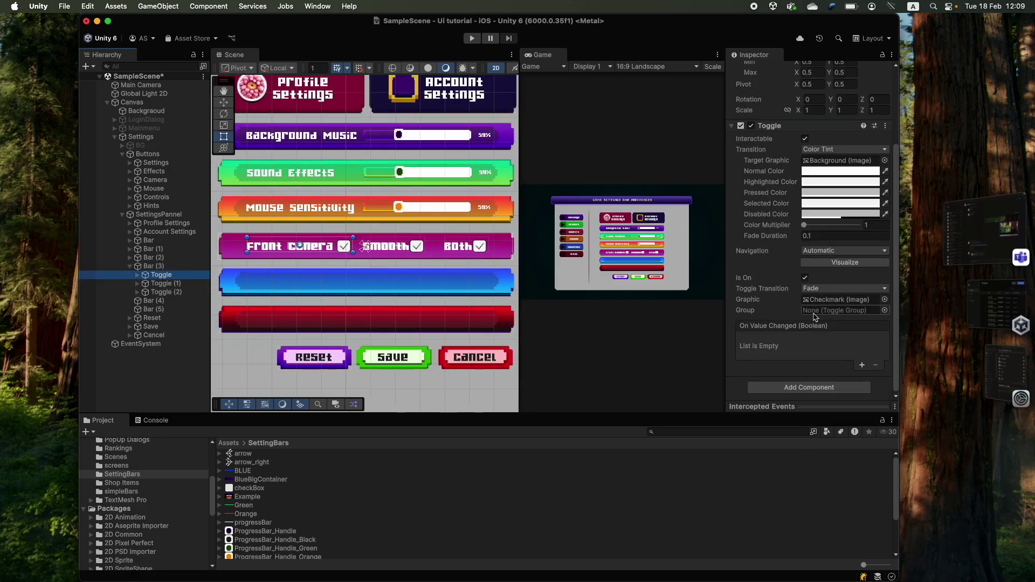
left_click(165, 292, "shift")
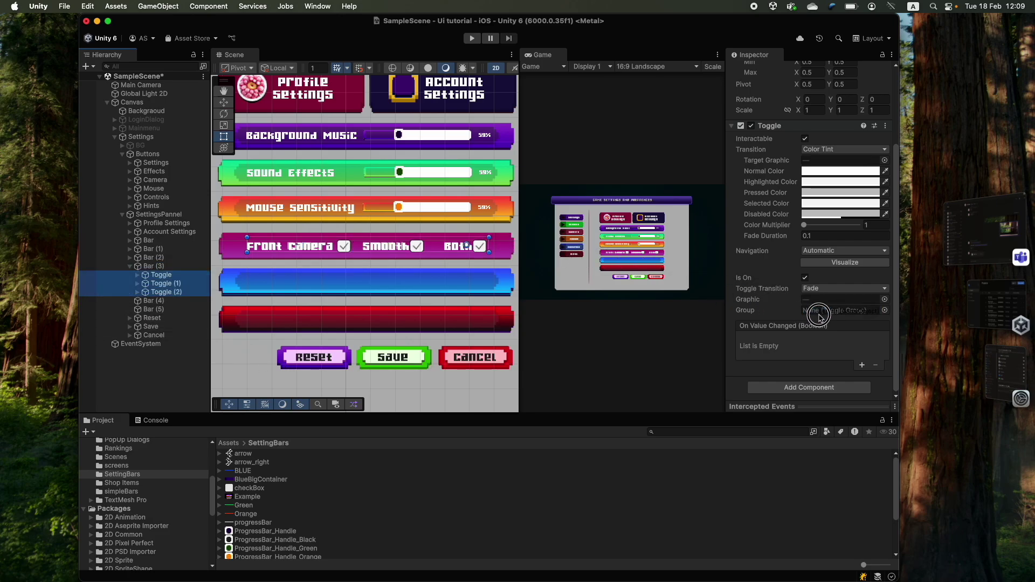
left_click_drag(819, 315, 819, 315)
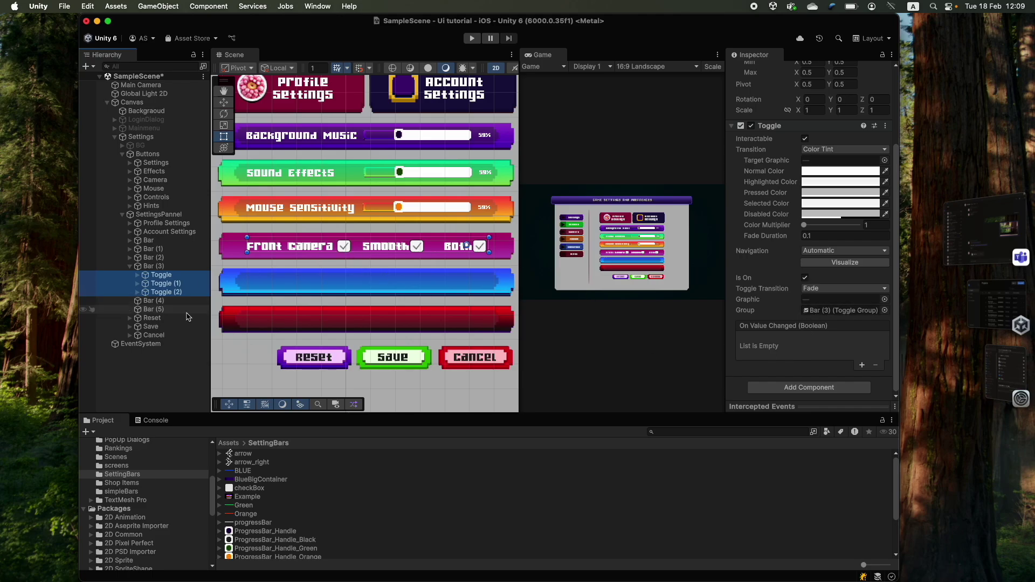
left_click(147, 301)
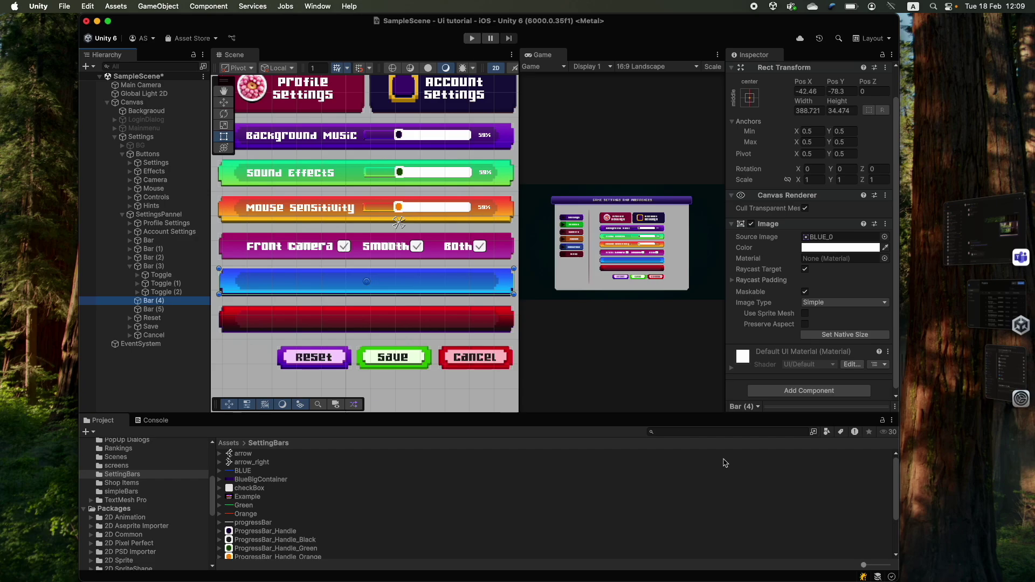
left_click(471, 39)
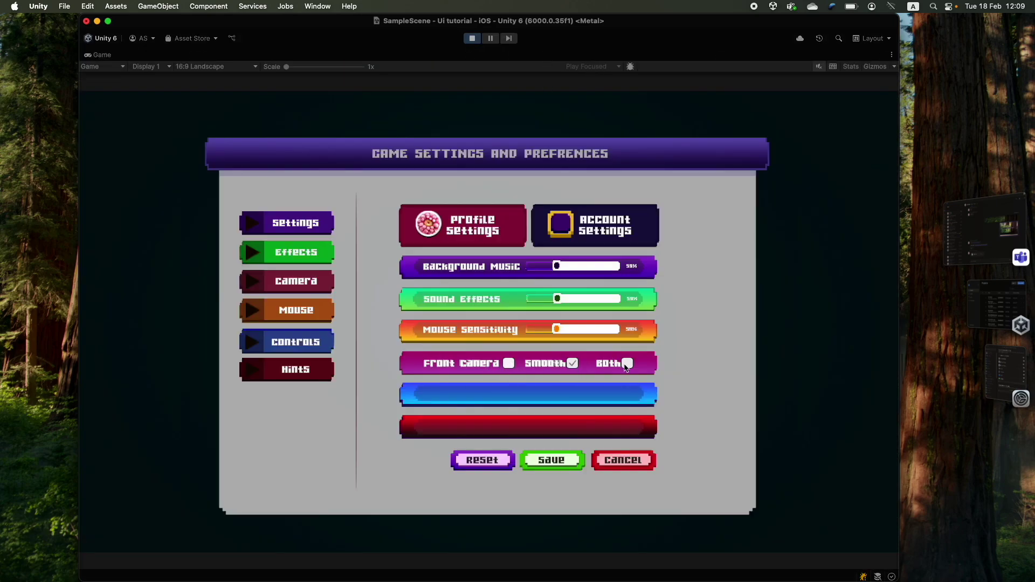
- Stop Play mode and set Bar (3)'s Source Image to WhiteBigContainer with its Image enabled
left_click(472, 39)
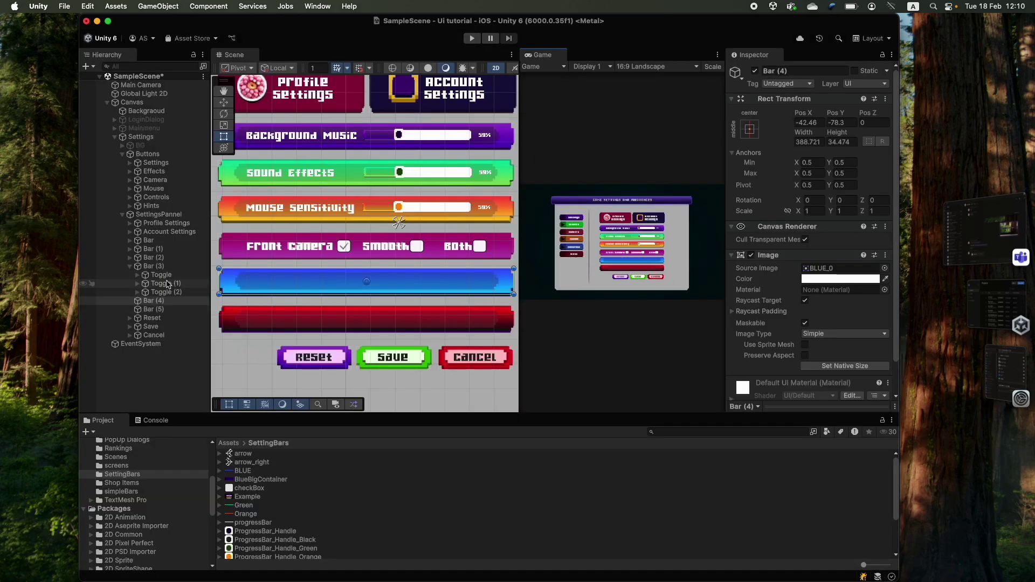
left_click(161, 275)
scroll(830, 338, "down", 5)
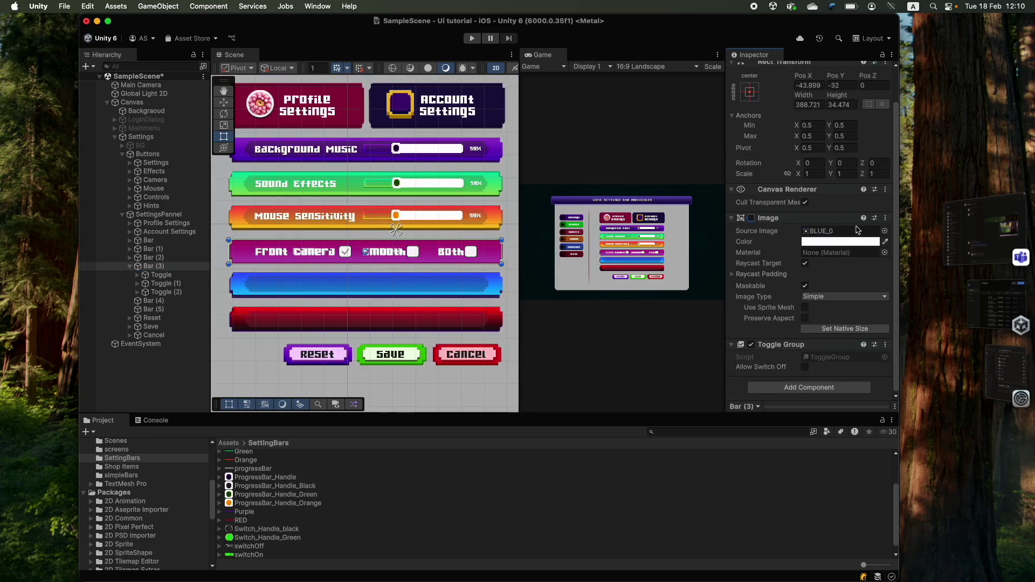
left_click(750, 218)
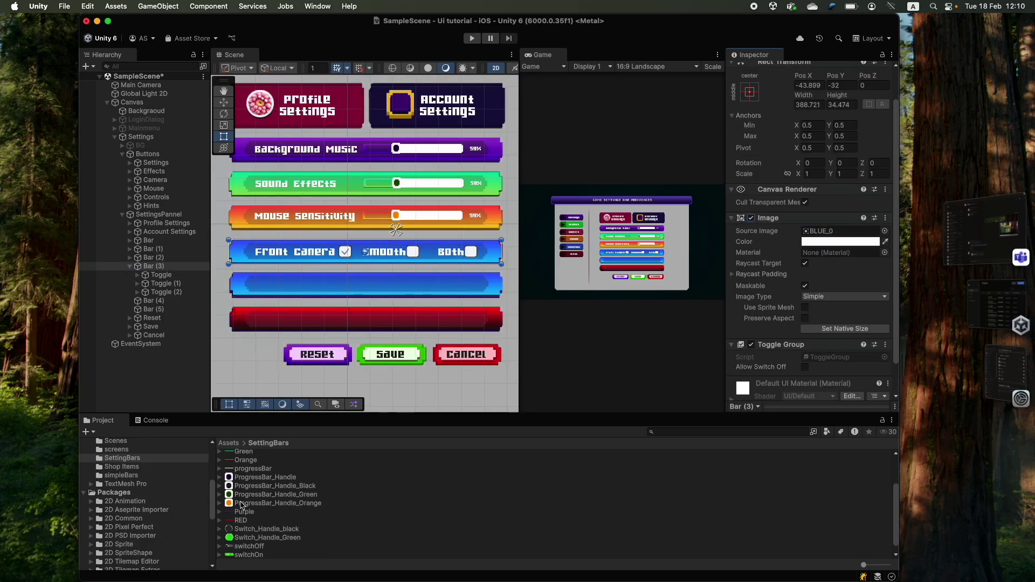
scroll(251, 490, "down", 1)
left_click(751, 218)
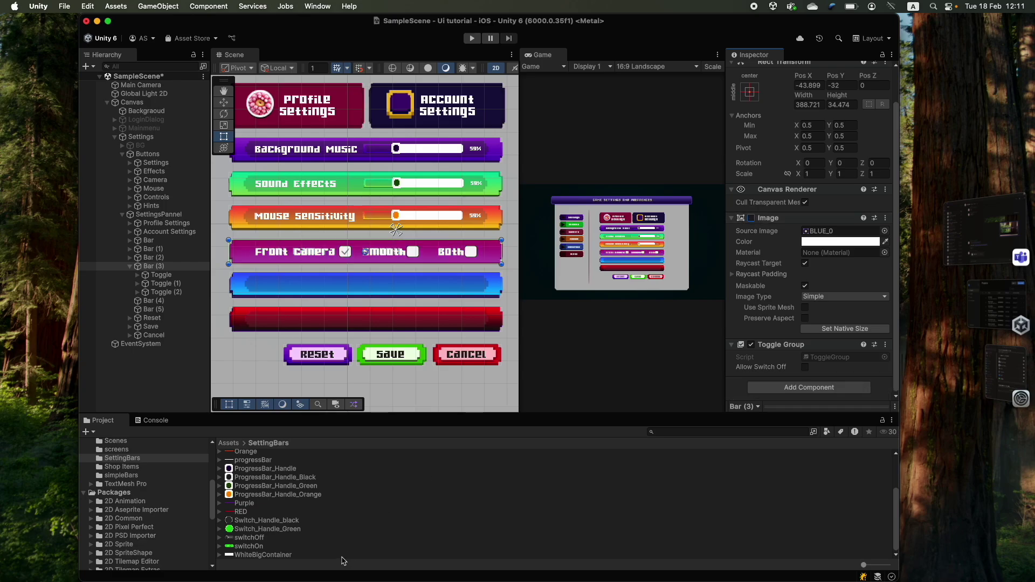
left_click_drag(280, 557, 833, 235)
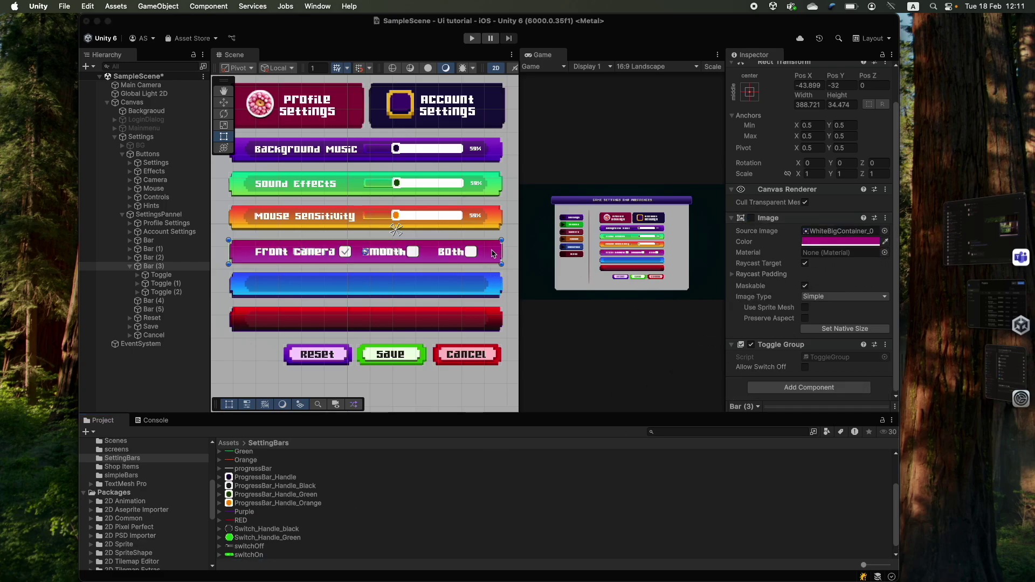
left_click(751, 218)
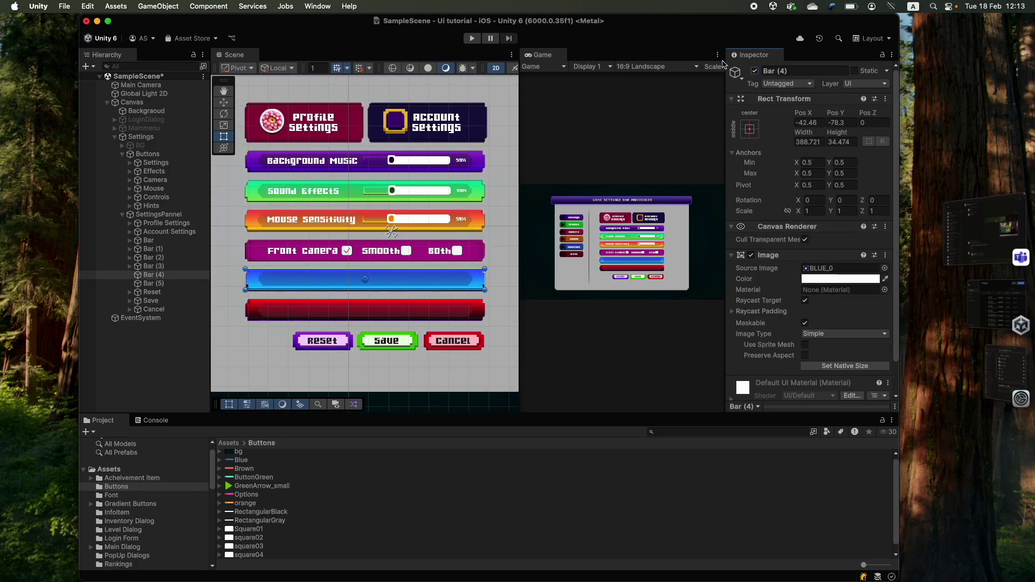
- Add a TextMeshPro label reading 'Screen Resolution' under Bar (4)
left_click(754, 72)
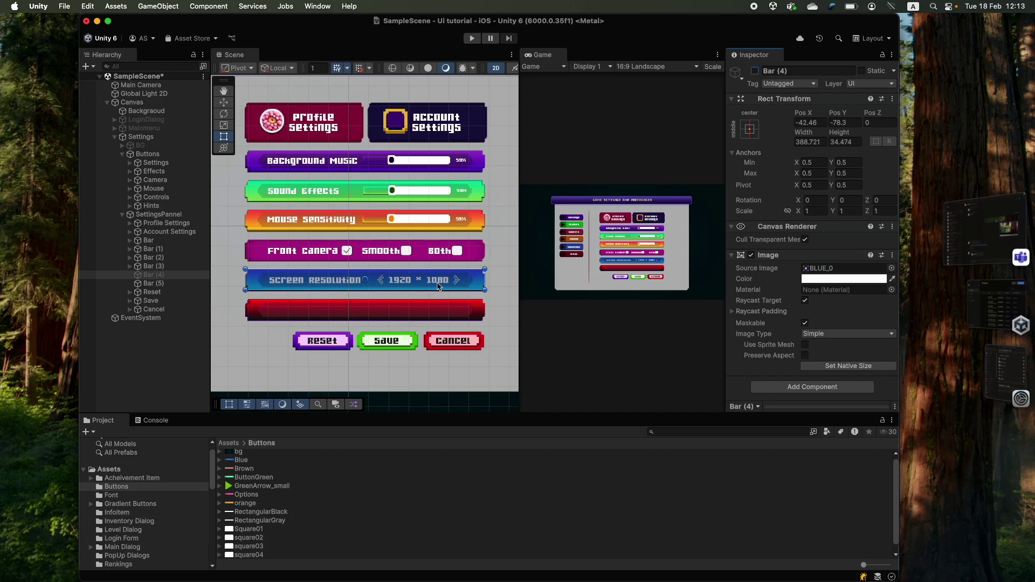
right_click(147, 275)
left_click(335, 344)
left_click(808, 307)
key("super+a")
type("Screen Resolution")
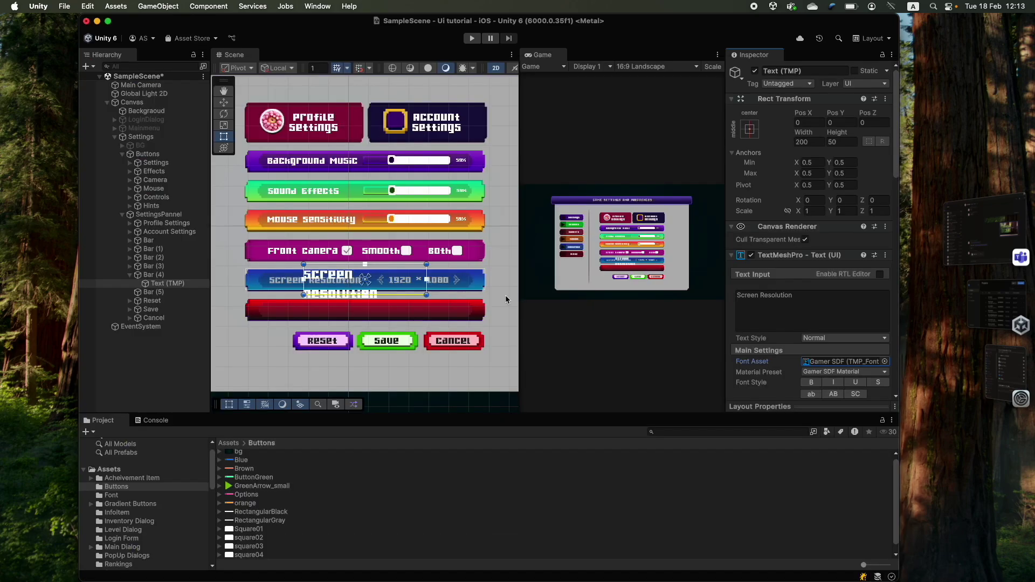
scroll(809, 323, "down", 5)
left_click_drag(749, 271, 726, 271)
scroll(398, 284, "up", 3)
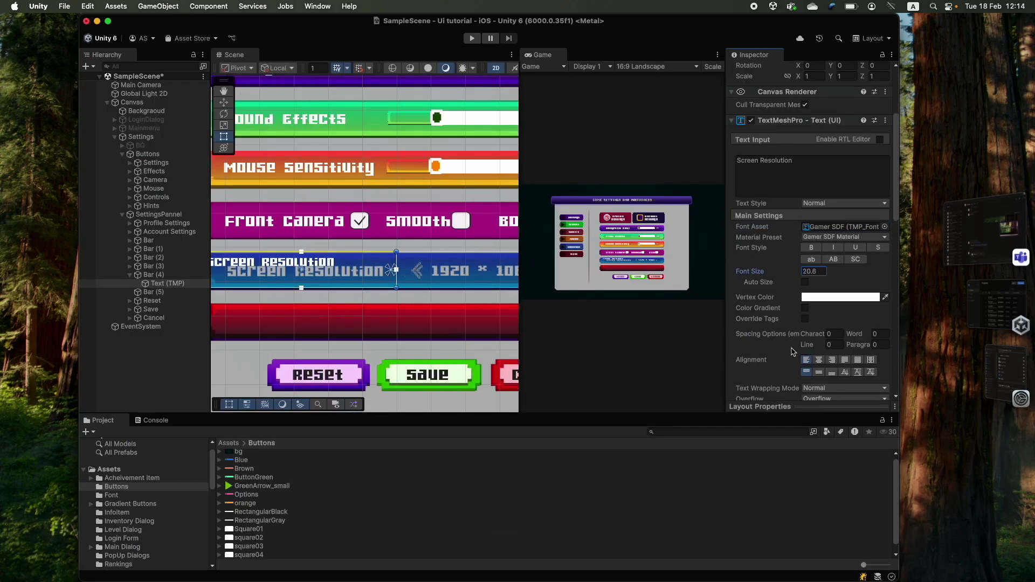
scroll(366, 243, "down", 2)
- Duplicate the label as '1920' and move it to the bar's right side
key("super+d")
left_click(794, 307)
key("super+a")
type("1920")
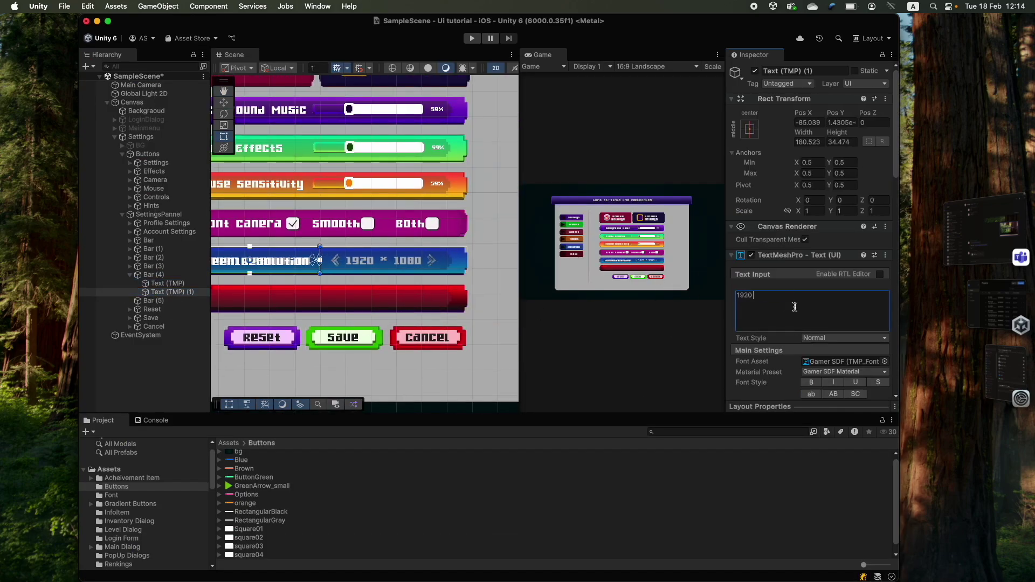
left_click_drag(286, 261, 418, 256)
- Add a TextMeshPro button named Right under Bar (4)
right_click(148, 275)
mouse_move(159, 410)
left_click(338, 499)
type("Right")
key("Return")
scroll(439, 261, "down", 2)
scroll(366, 247, "up", 4)
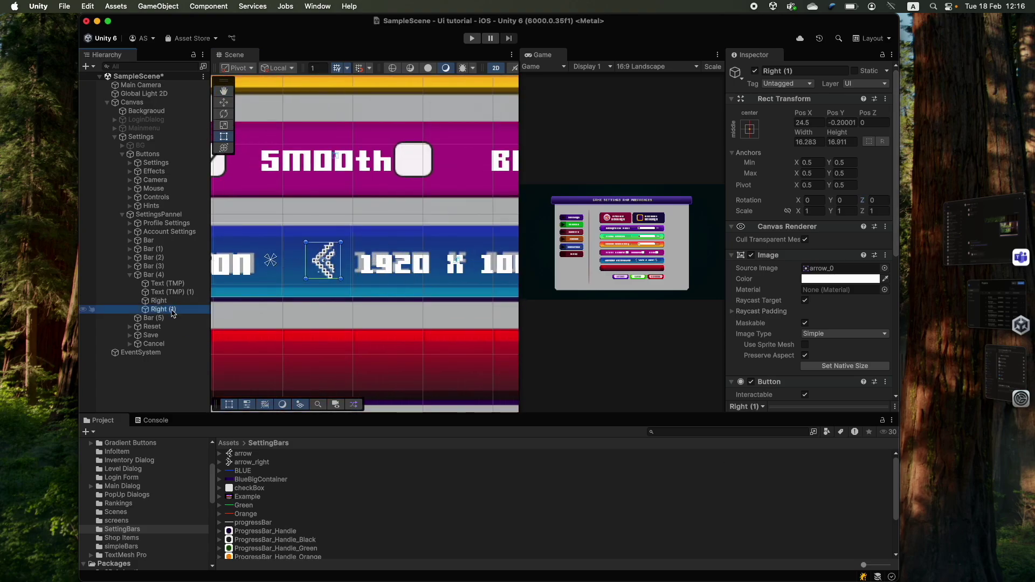
- Rename the copied arrow button Left and anchor it on the bar
key("Return")
type("Left\\")
key("Return")
scroll(318, 273, "down", 2)
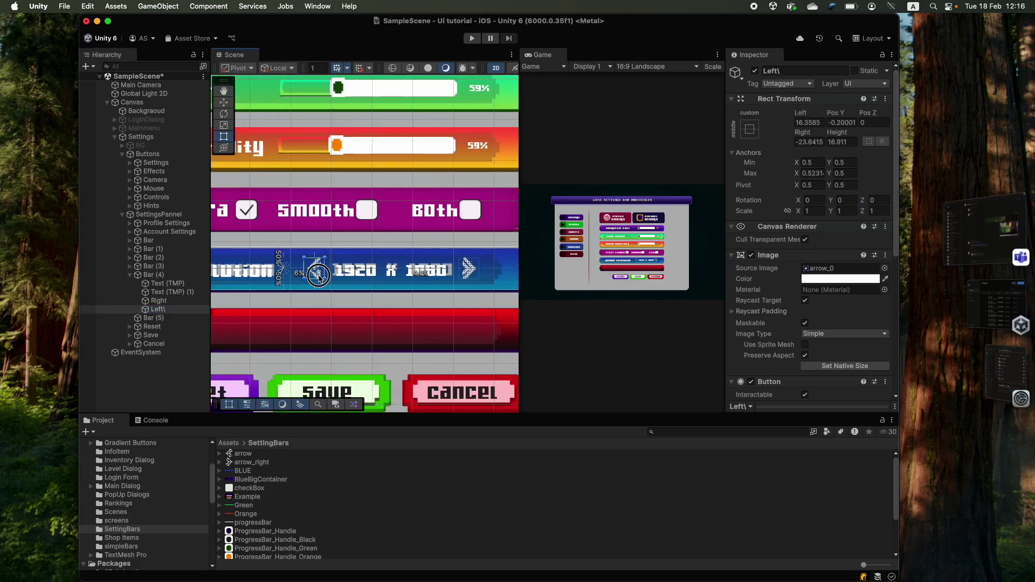
left_click_drag(318, 275, 316, 270)
left_click(162, 300)
left_click(175, 310)
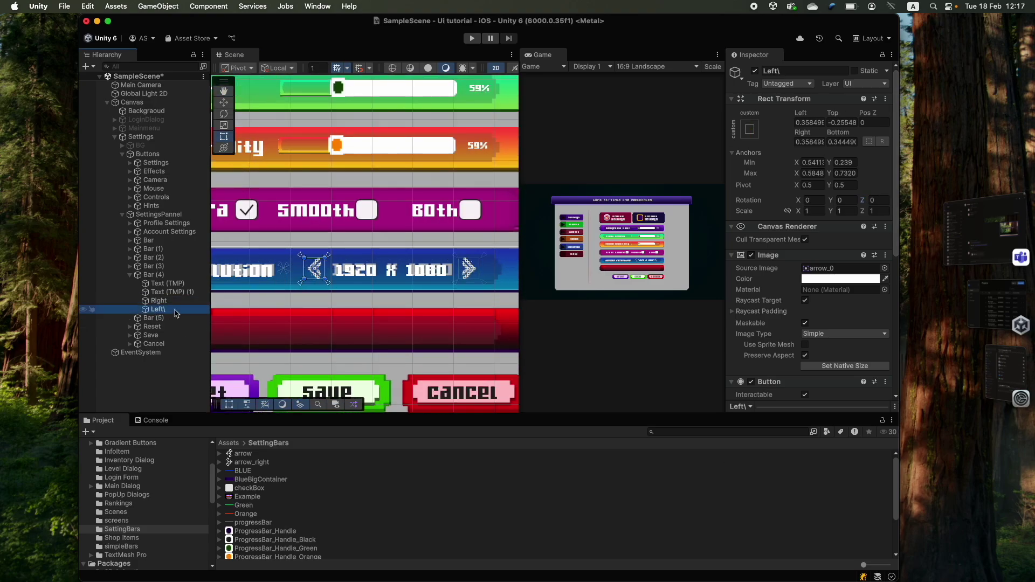
key("Left")
key("Left")
scroll(419, 279, "down", 5)
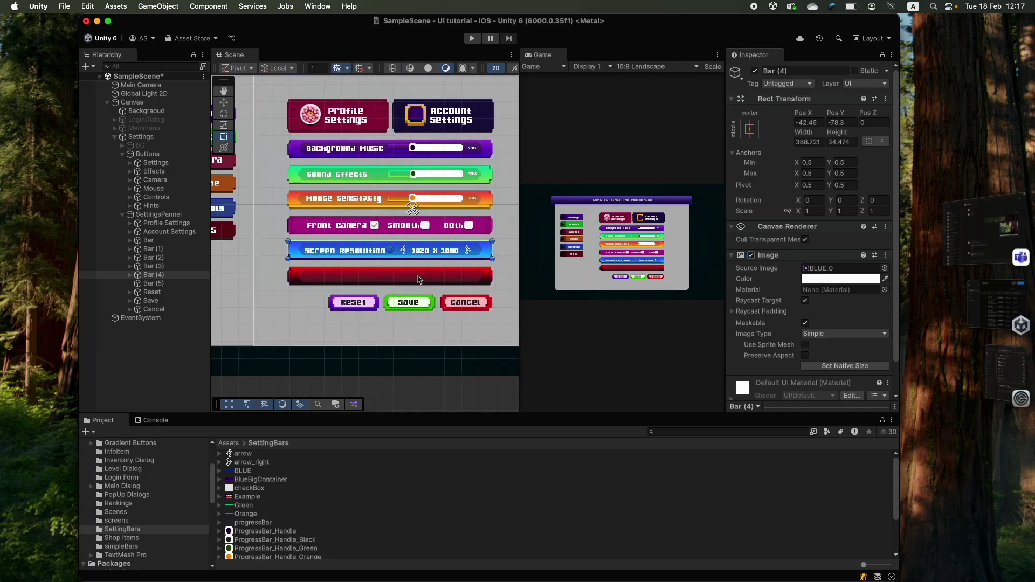
scroll(419, 279, "up", 2)
- Duplicate the three Front Camera toggles and place the copies on the red Bar (5)
left_click(131, 283)
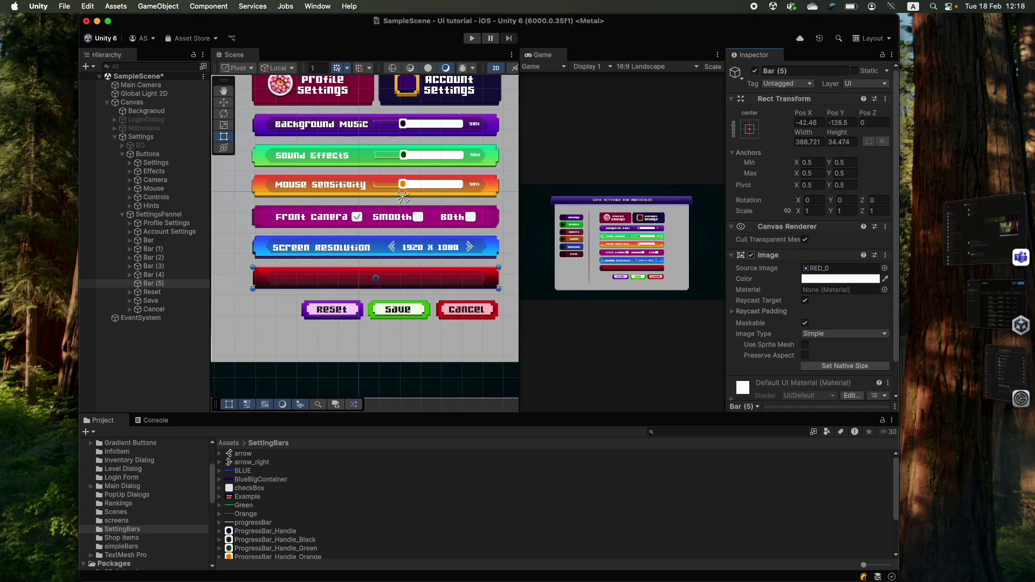
left_click(162, 276)
left_click(164, 291, "shift")
key("super+d")
left_click_drag(164, 309, 160, 335)
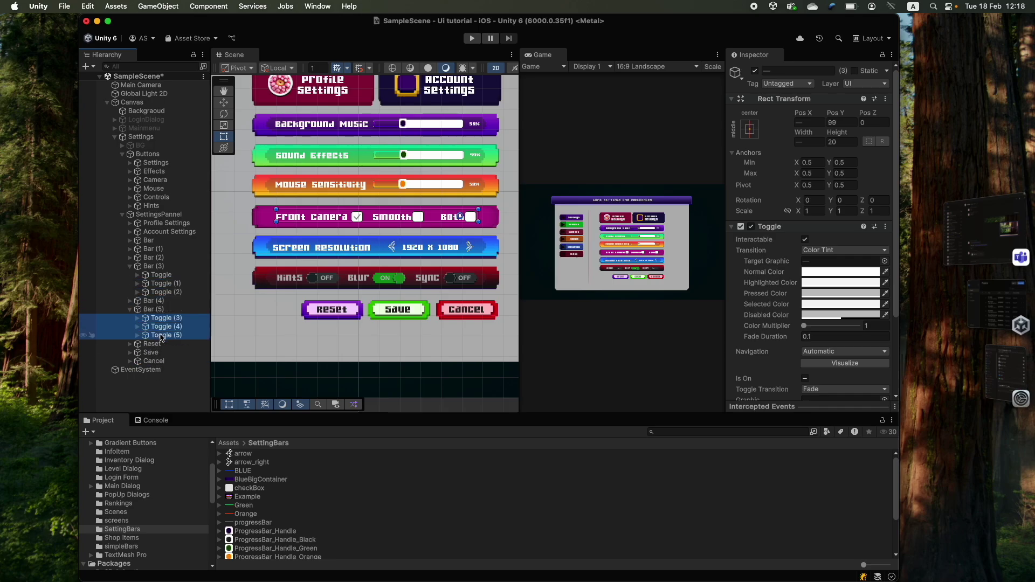
left_click_drag(319, 217, 318, 279)
- Set the first copied toggle's label text to 'Off'
left_click(137, 318)
left_click(167, 335)
left_click(867, 307)
type("Off")
scroll(389, 273, "up", 3)
- Relabel the middle copied toggle from Smooth to 'Blur'
left_click(280, 281)
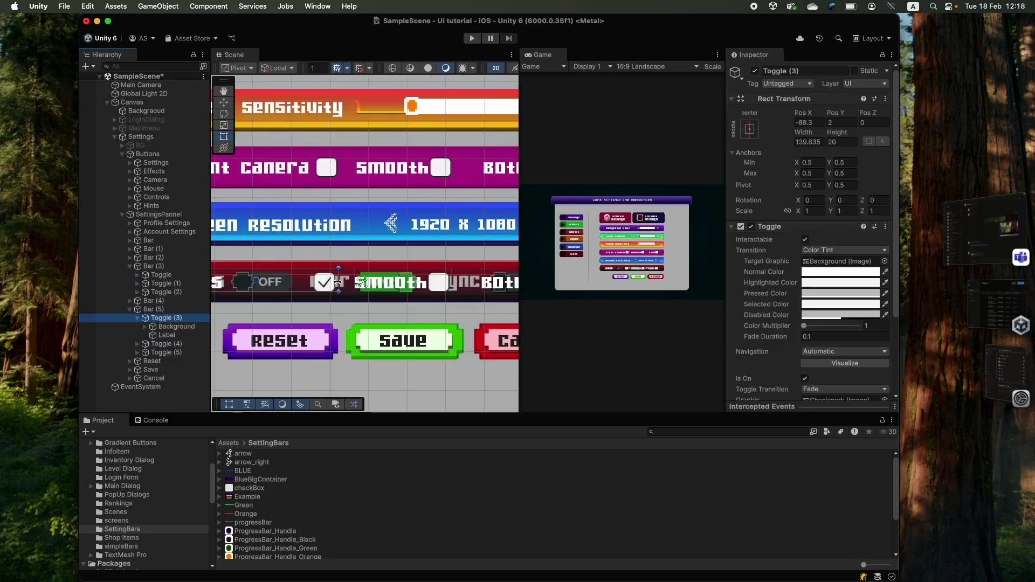
left_click(344, 286)
scroll(343, 286, "down", 2)
left_click(166, 360)
left_click(808, 294)
type("Blur")
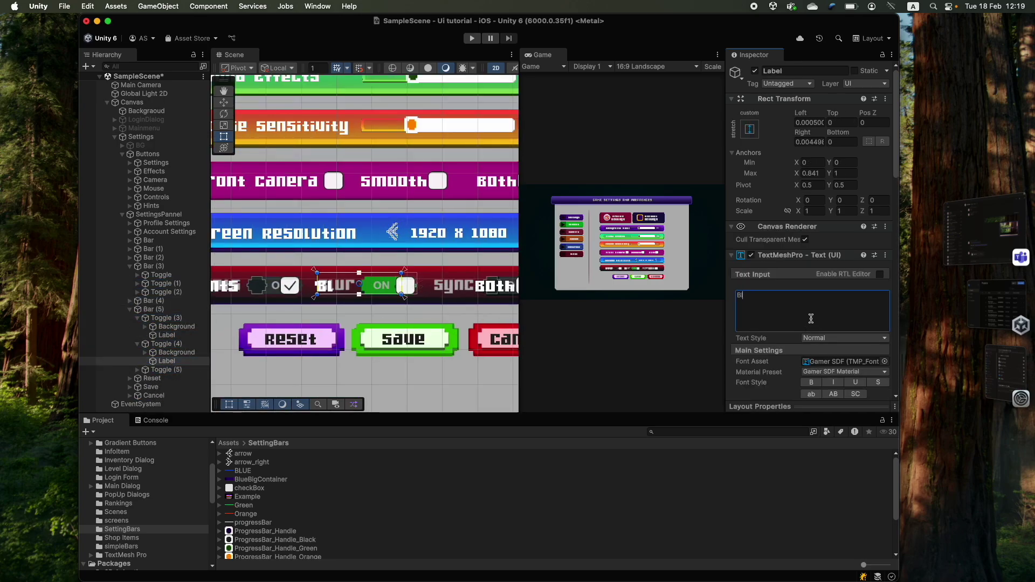
- Widen the third toggle to the right and relabel it 'Sync'
left_click(165, 369)
scroll(487, 289, "down", 2)
left_click_drag(490, 289, 510, 289)
left_click(167, 374)
left_click(837, 325)
type("Sync")
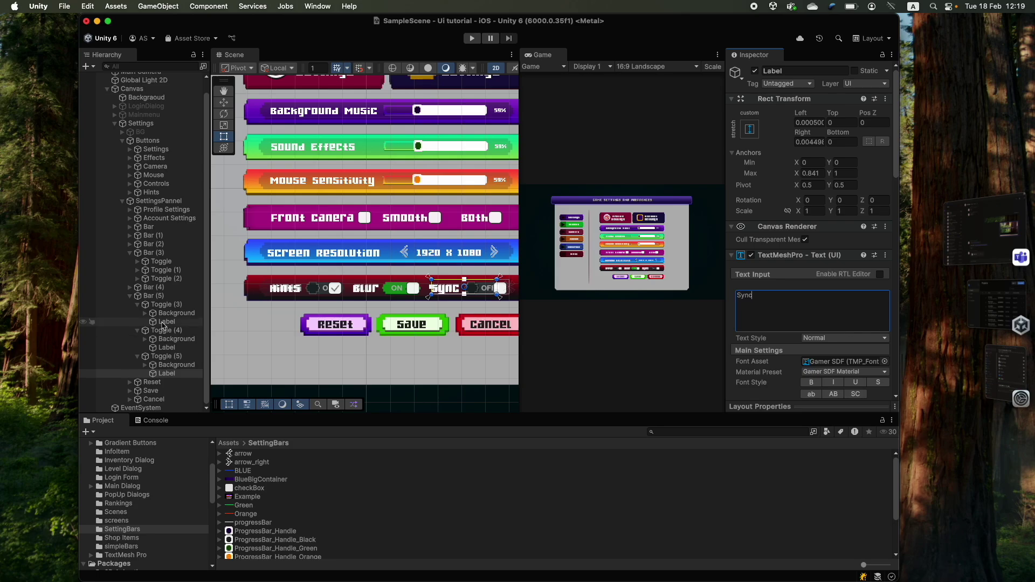
- Select the Hints checkbox background and preview the switchOff and switchOn sprites
left_click(159, 313)
scroll(260, 531, "down", 3)
left_click(259, 538)
left_click(258, 545)
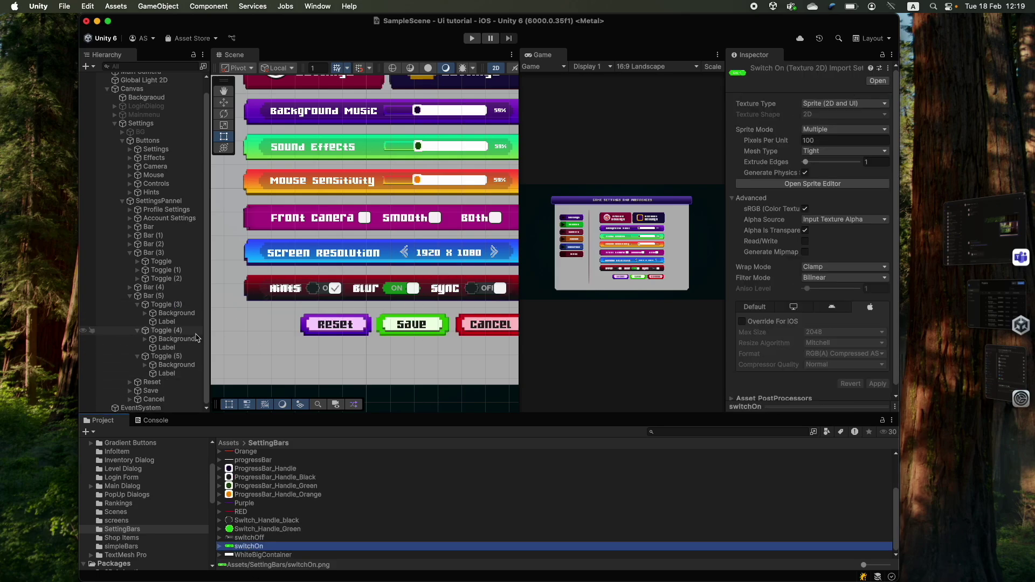
- Give the Hints background the switchOff sprite and widen it to show OFF
left_click(166, 313)
key("f")
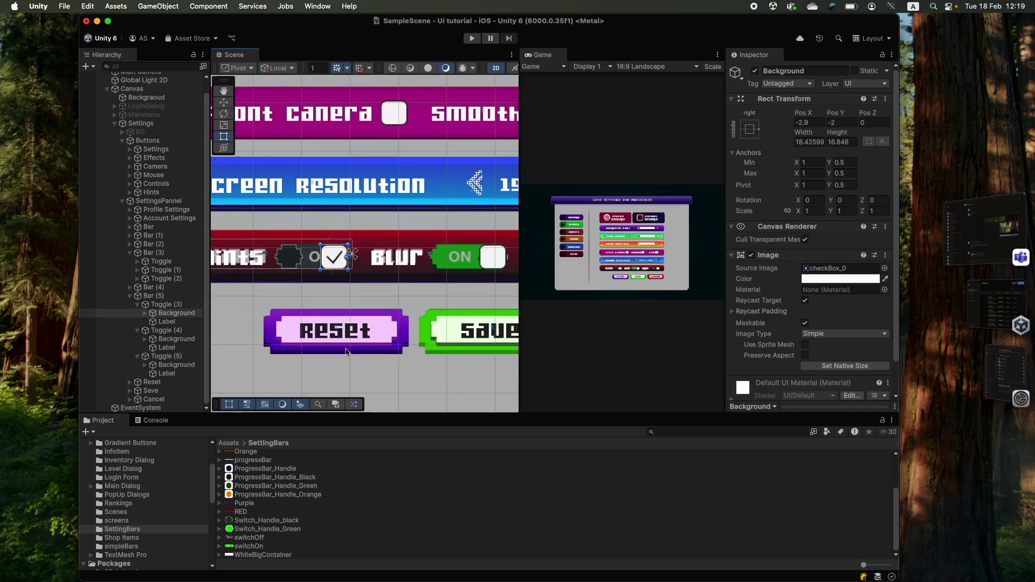
left_click_drag(257, 540, 839, 271)
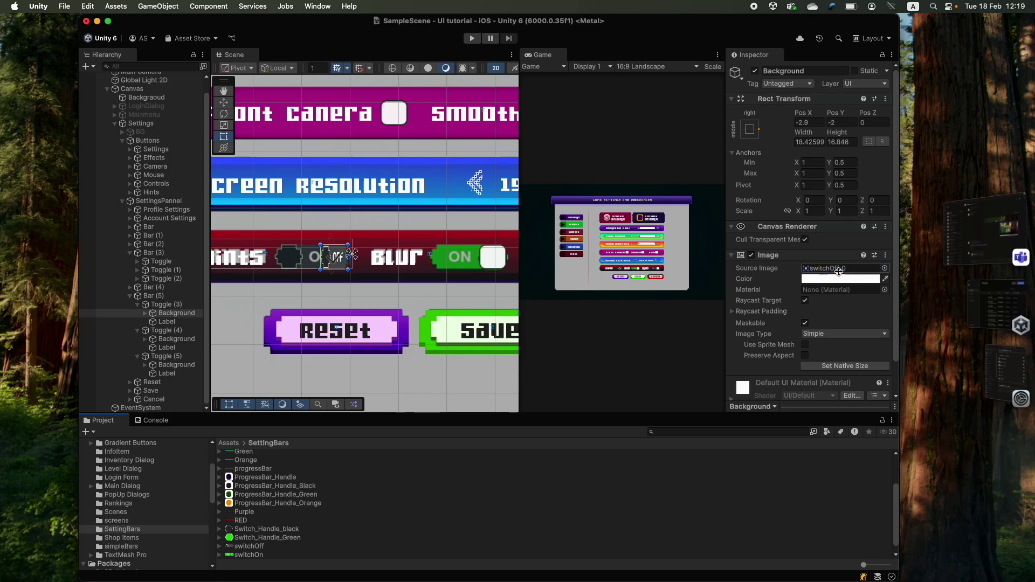
left_click_drag(322, 245, 274, 243)
left_click_drag(353, 254, 356, 255)
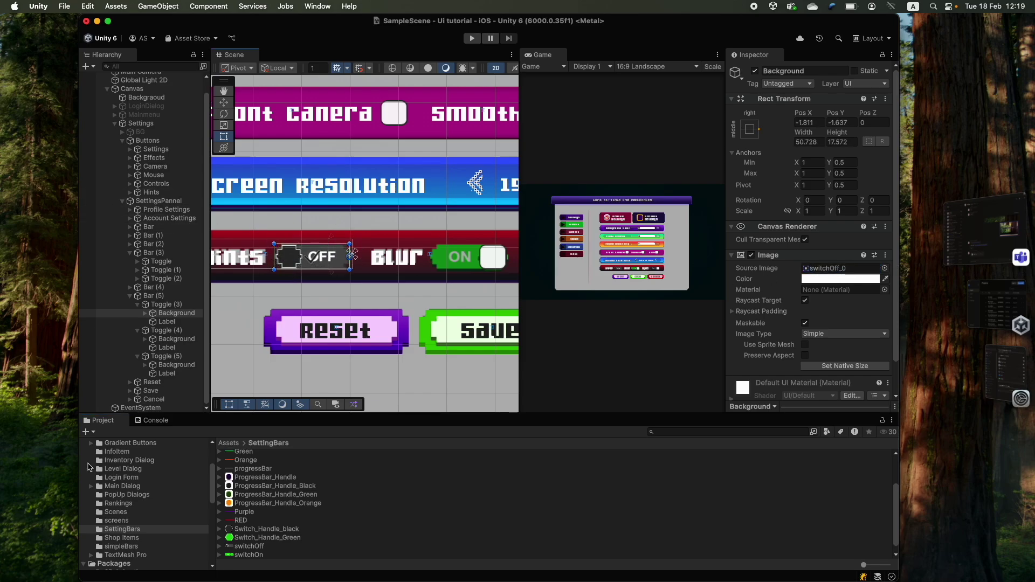
- Give the Hints checkmark the green switchOn sprite and widen it across the switch
left_click(144, 313)
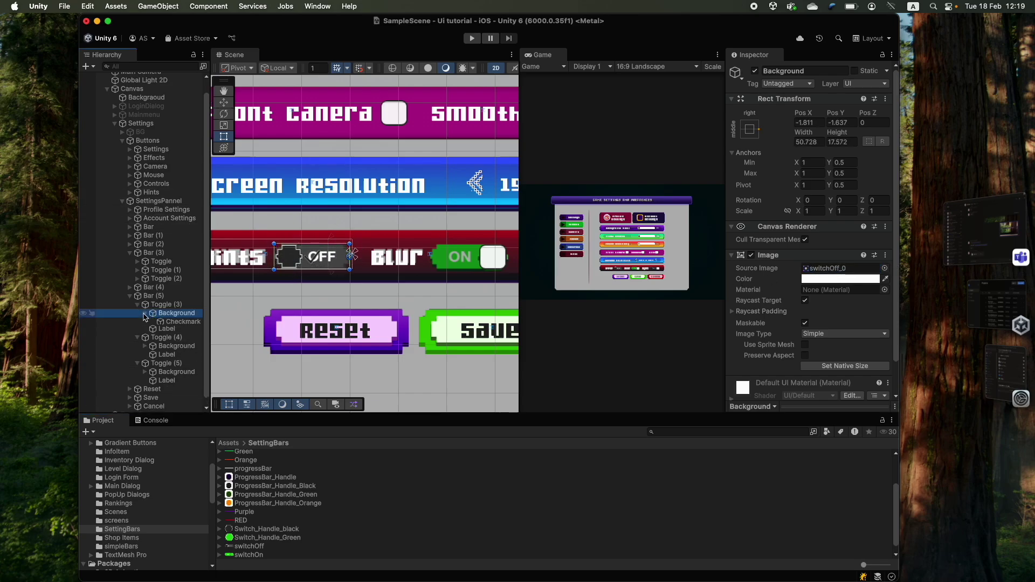
left_click(191, 321)
scroll(268, 494, "down", 1)
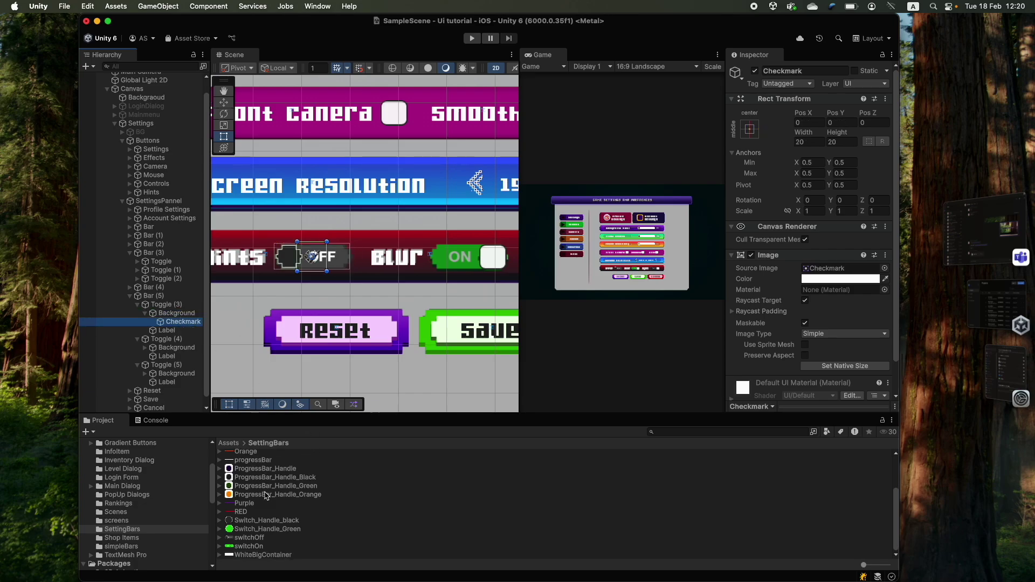
left_click_drag(249, 547, 823, 268)
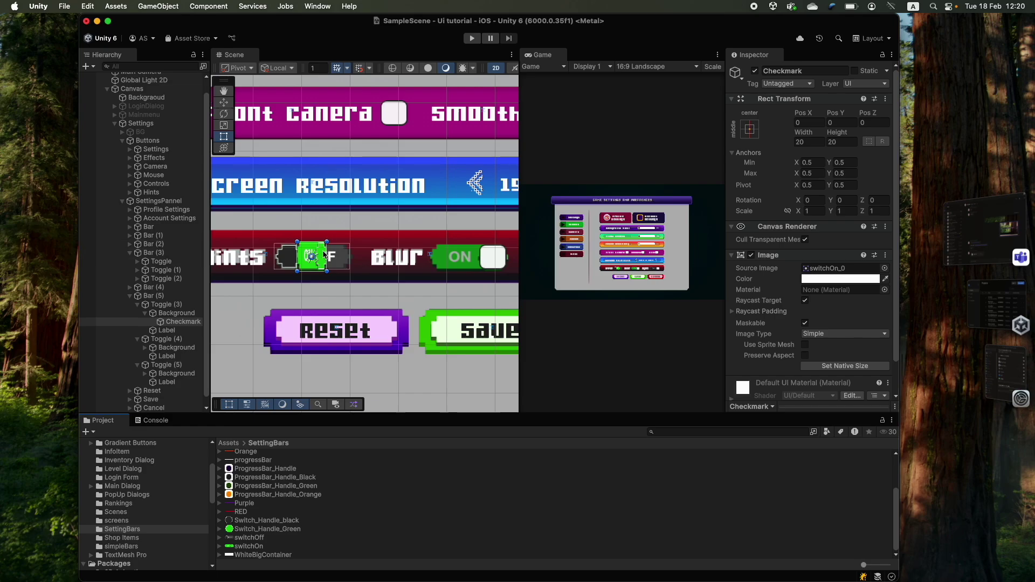
mouse_move(326, 257)
left_mouse_down()
mouse_move(349, 259)
mouse_move(273, 258)
mouse_move(321, 249)
left_mouse_up()
- Copy the Hints background's switchOff Image values onto the Blur and Sync backgrounds
left_click(293, 319)
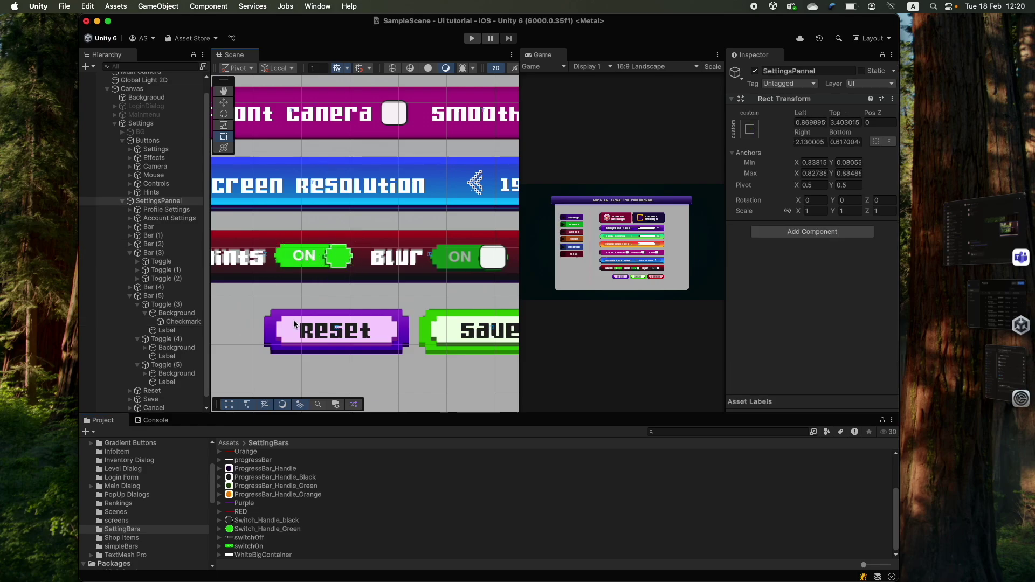
scroll(269, 311, "down", 3)
left_click(885, 66)
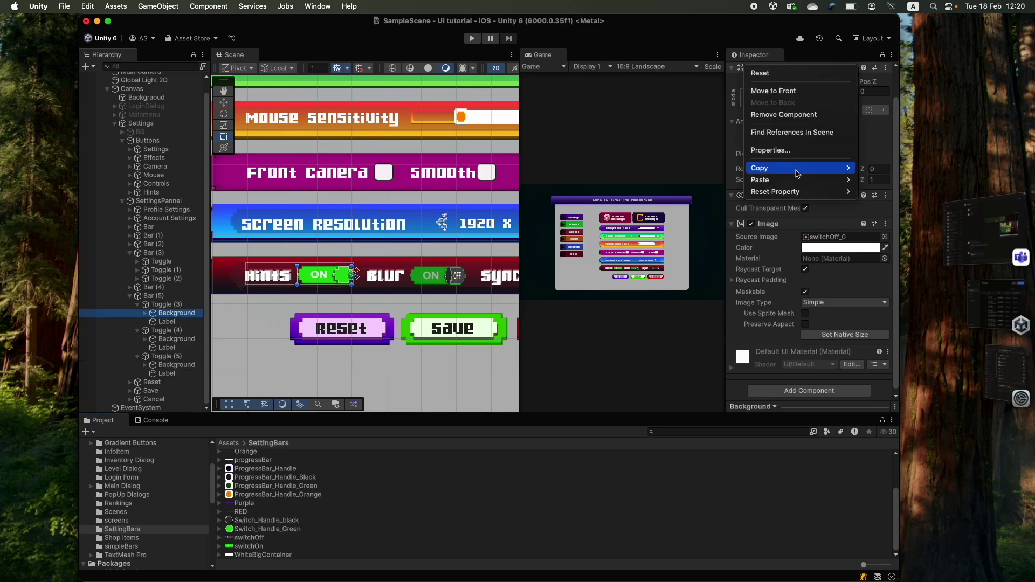
key("Escape")
left_click(166, 347)
left_click(167, 373, "super")
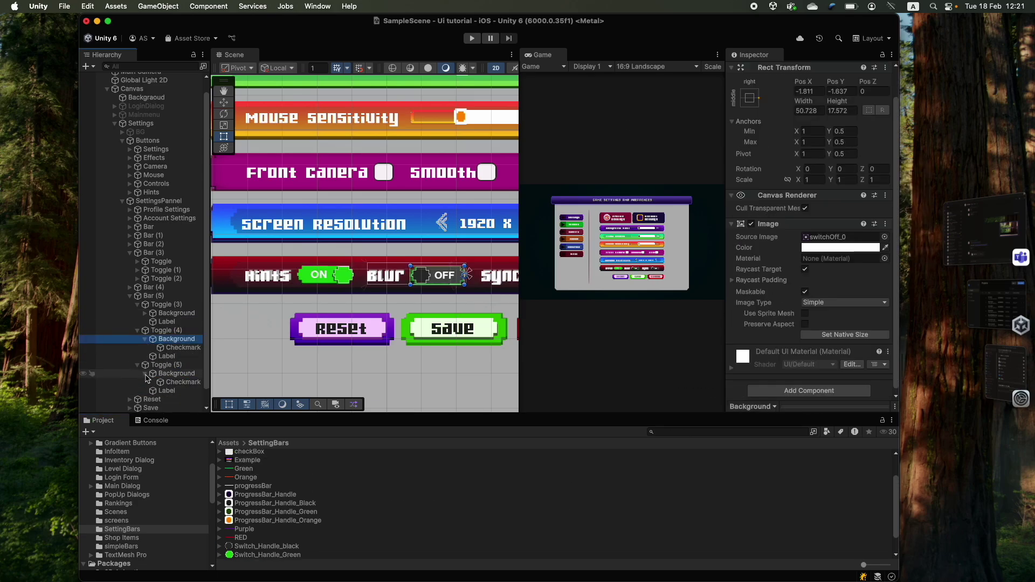
- Copy the Hints checkmark's switchOn Image values onto the Blur and Sync checkmarks
left_click(318, 275)
left_click(885, 255)
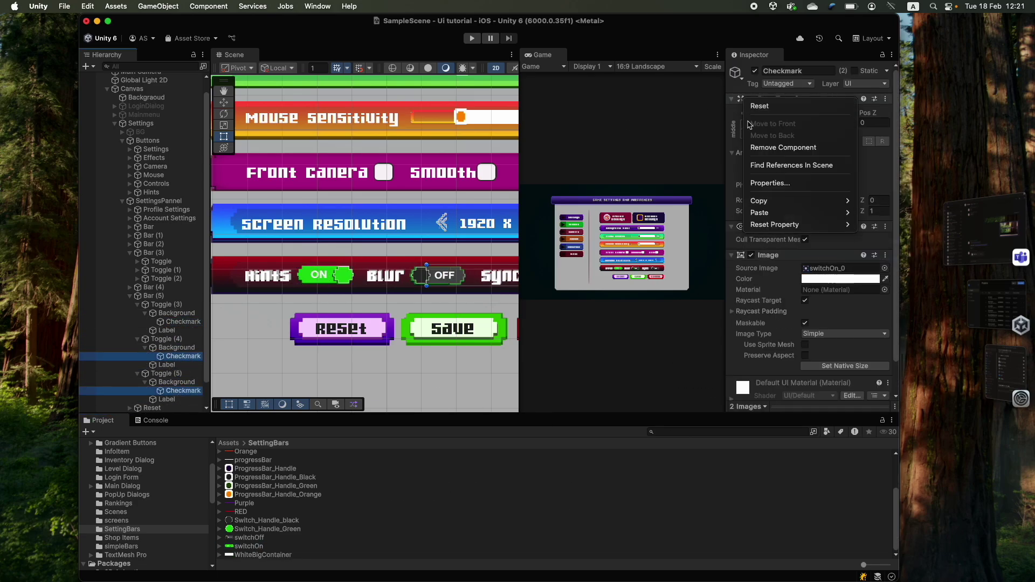
key("Escape")
left_click(166, 373)
- Set the toggle Group to None for the Hints, Blur and Sync toggles
left_click(136, 340, "alt")
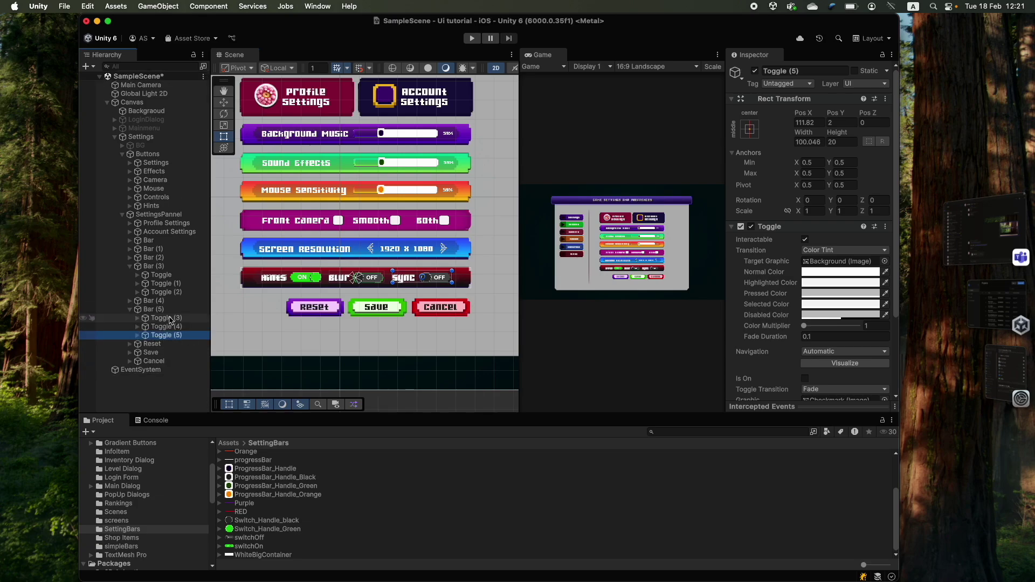
left_click(173, 318)
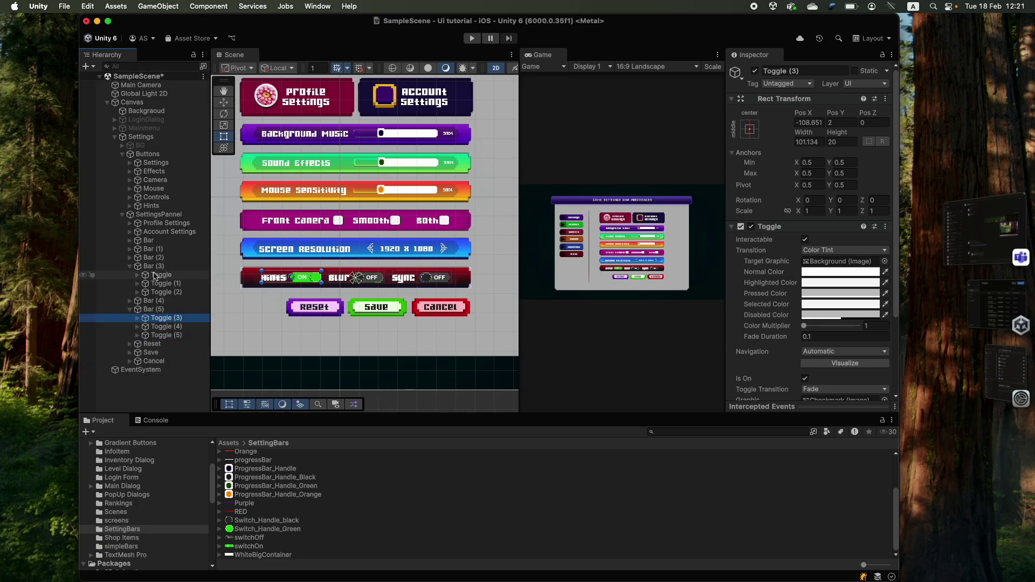
left_click(130, 266)
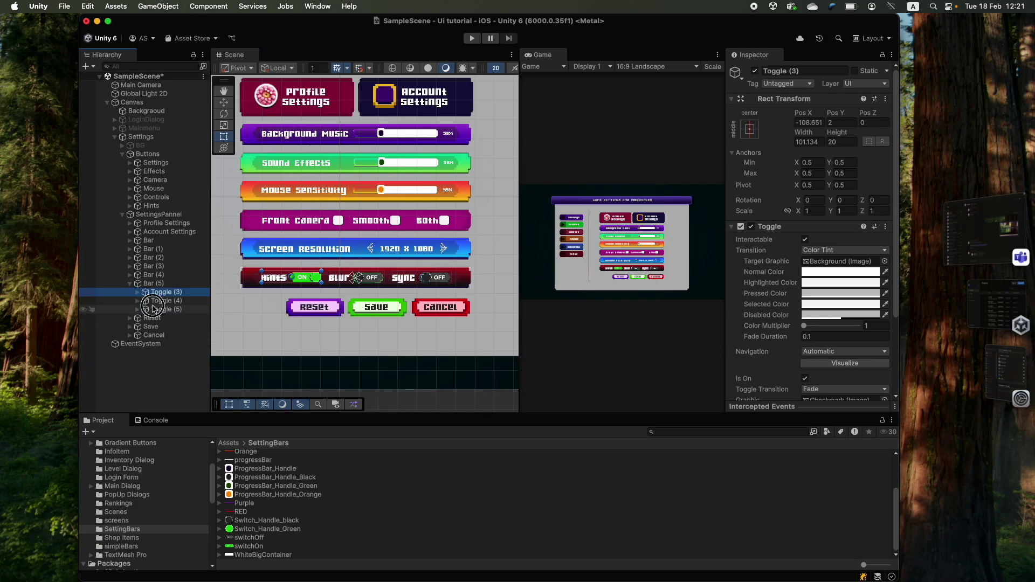
left_click(161, 309, "shift")
scroll(807, 289, "down", 3)
scroll(807, 288, "down", 3)
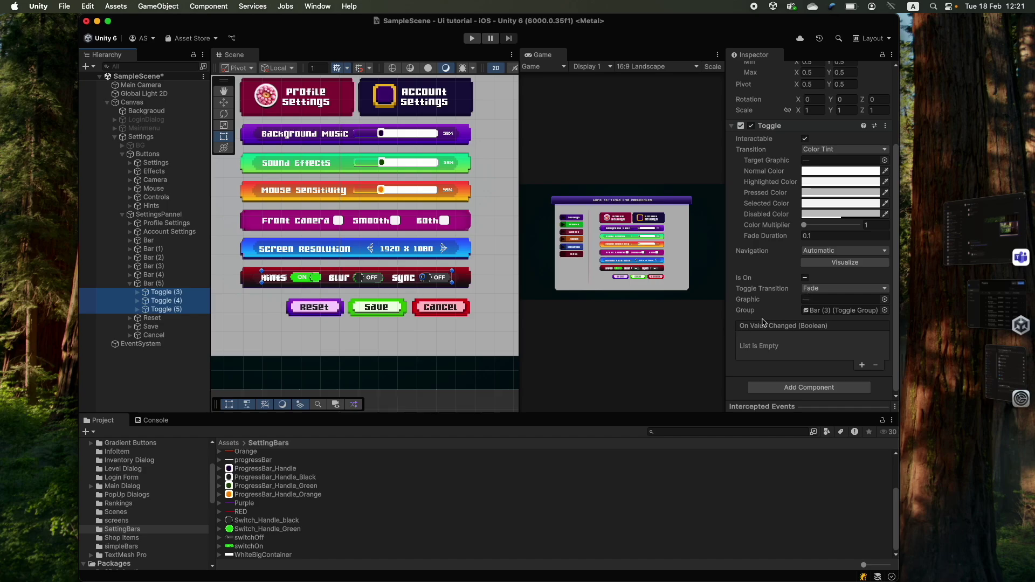
left_click(884, 311)
double_click(113, 100)
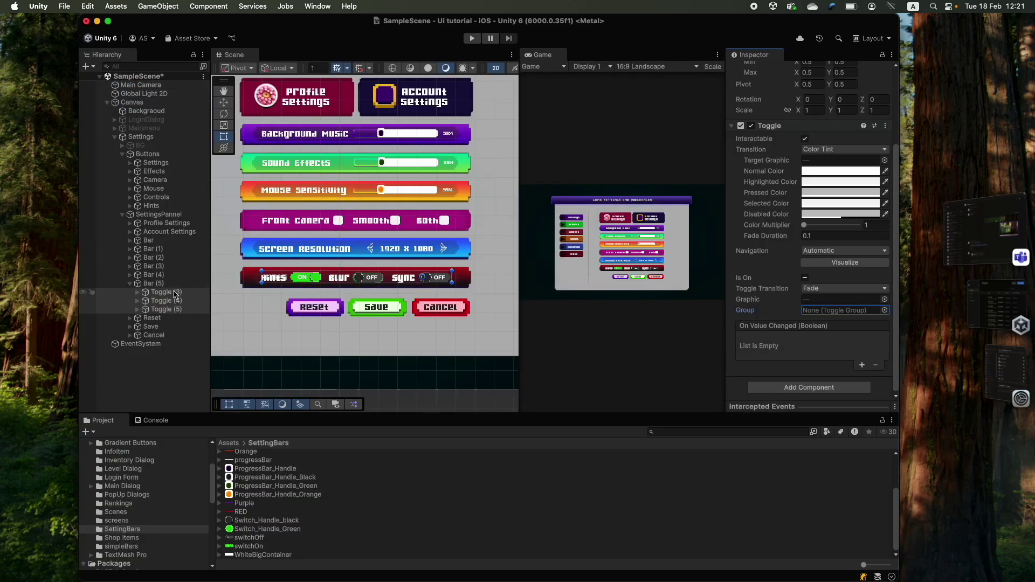
- Enable the background image on the red bar Bar (5)
left_click(130, 284)
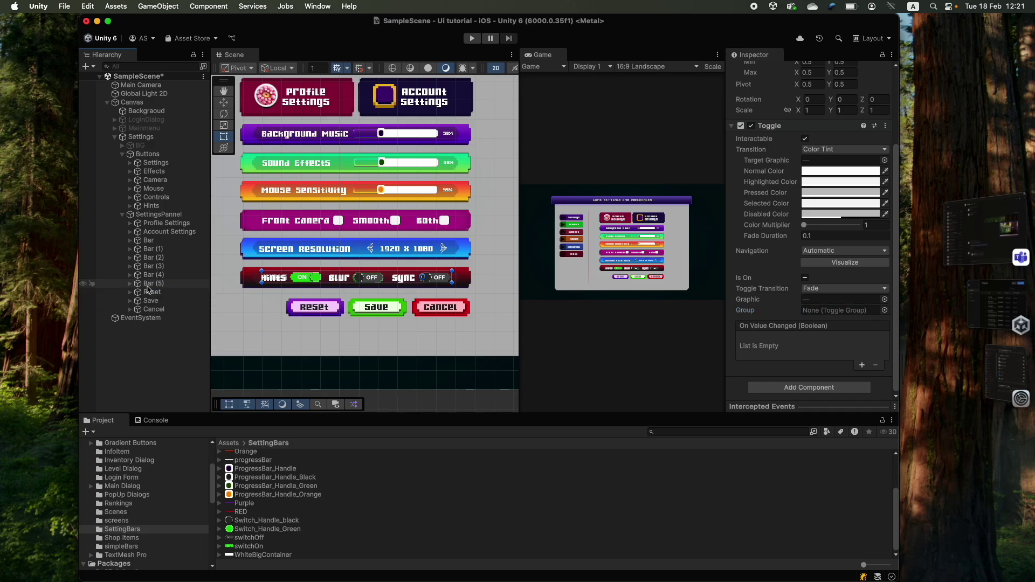
left_click(152, 283)
left_click(751, 255)
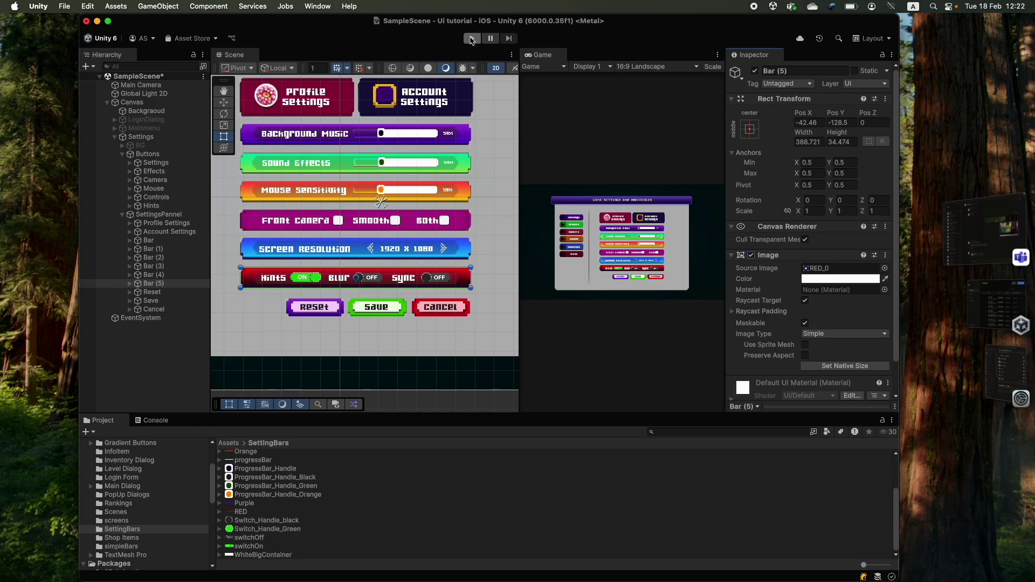
left_click(471, 39)
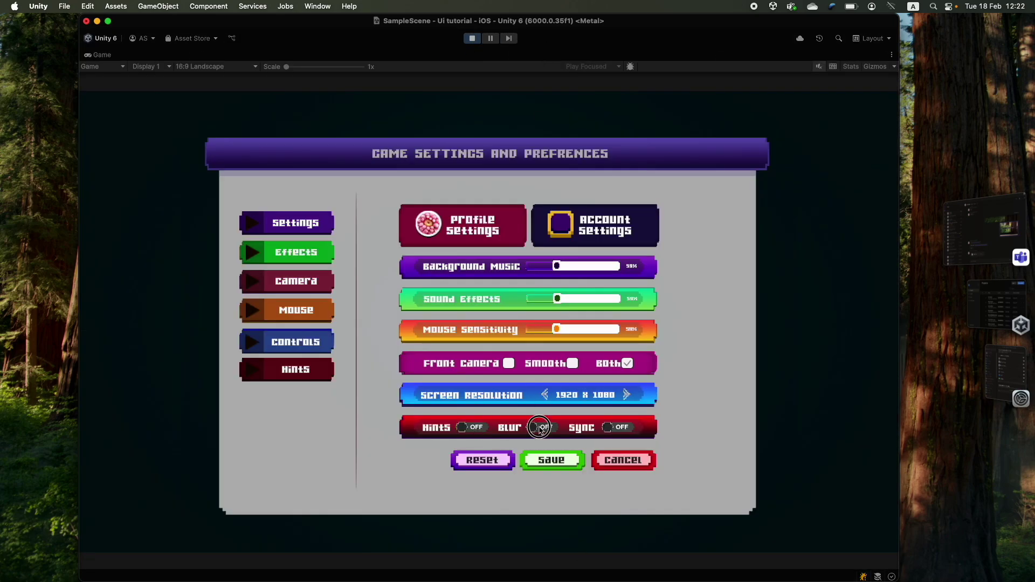
left_click(539, 429)
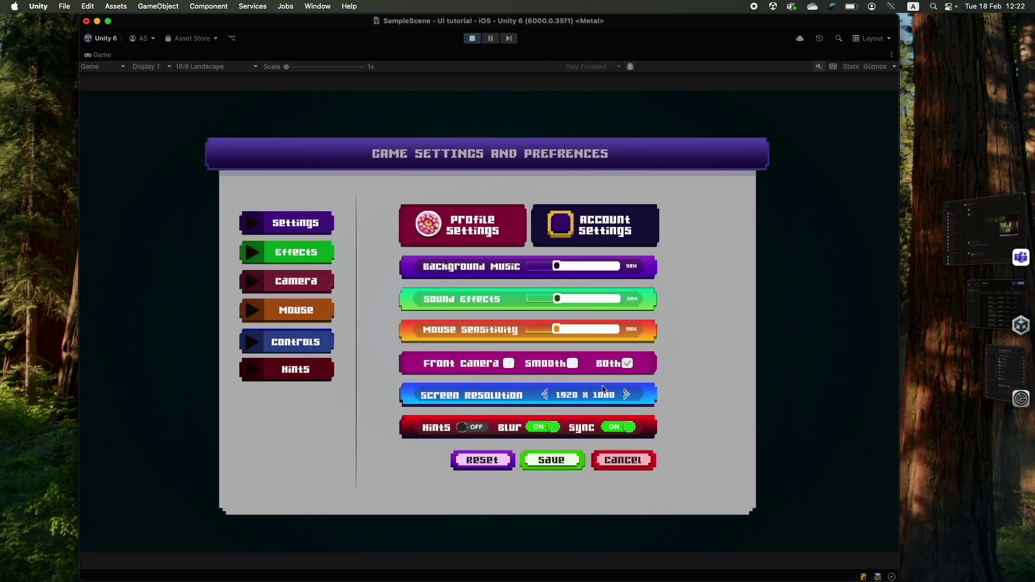
left_click(471, 38)
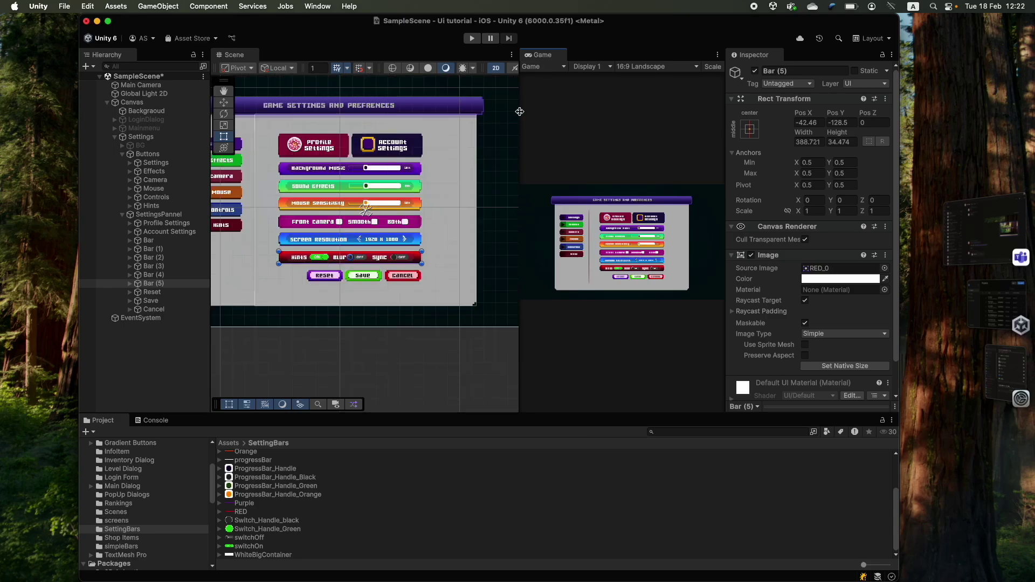
left_click_drag(519, 112, 519, 169)
scroll(324, 193, "down", 3)
middle_click_drag(323, 193, 364, 225)
left_click_drag(153, 157, 243, 164)
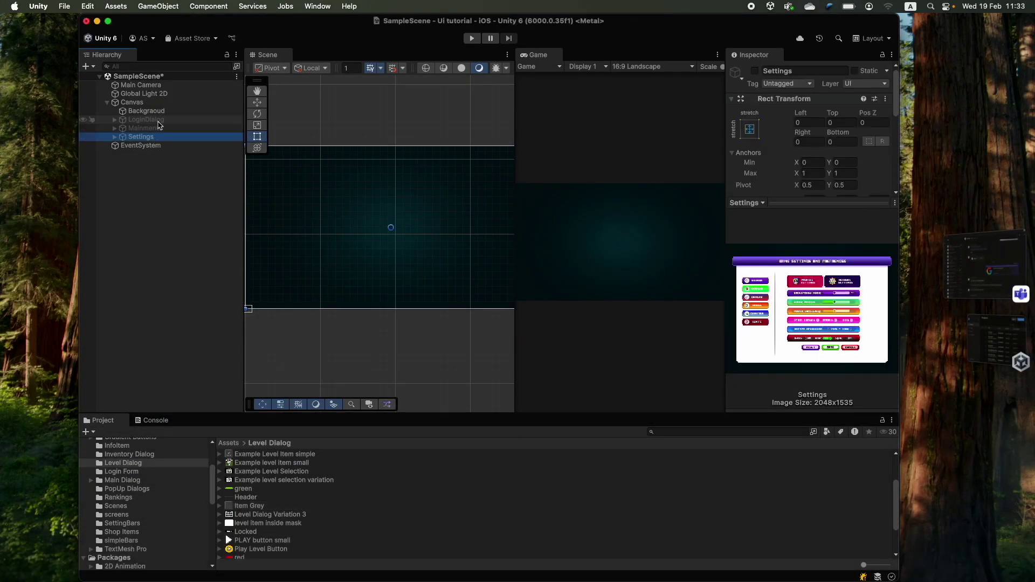
- Briefly show then hide LoginDialog, Mainmenu and Settings, then open Example level selection variation.png
left_click(158, 121)
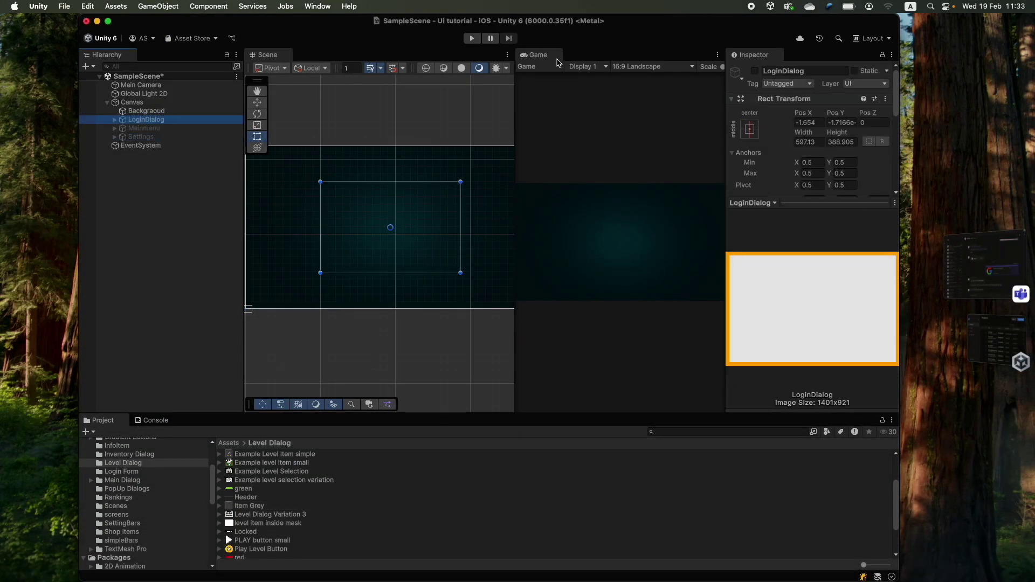
left_click(755, 70)
left_click(755, 70)
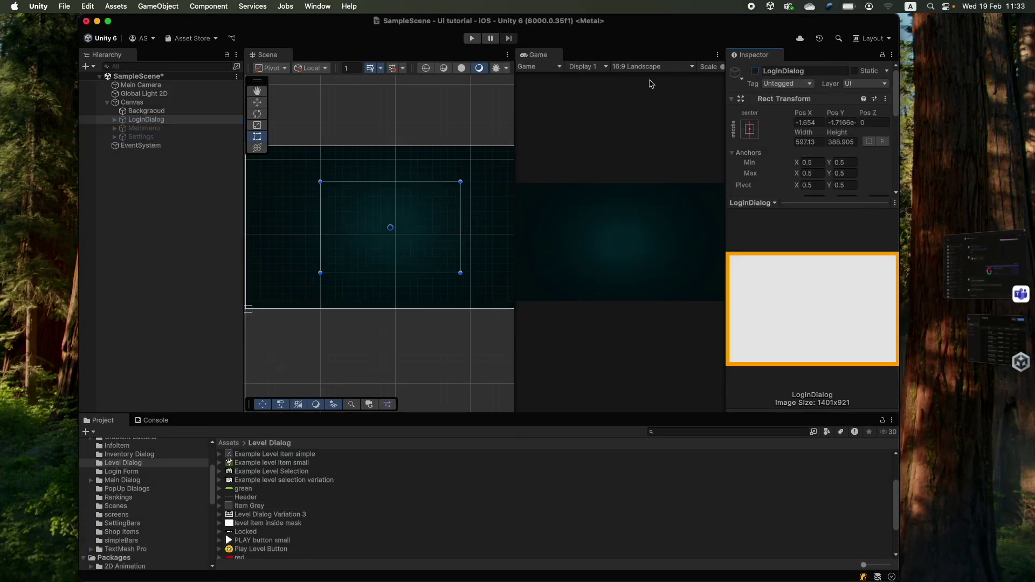
key("Down")
left_click(755, 70)
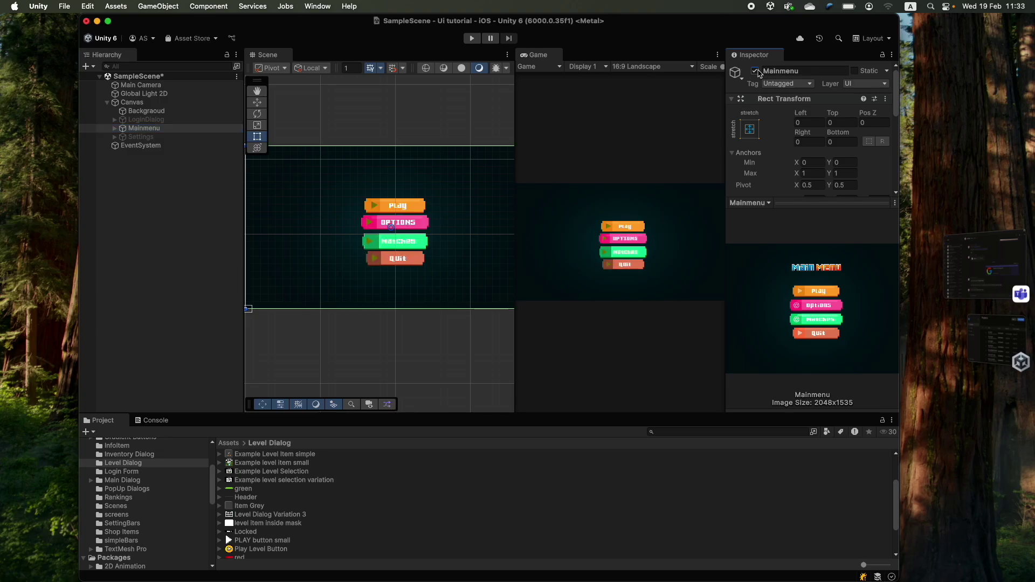
left_click(755, 71)
left_click(200, 137)
left_click(755, 71)
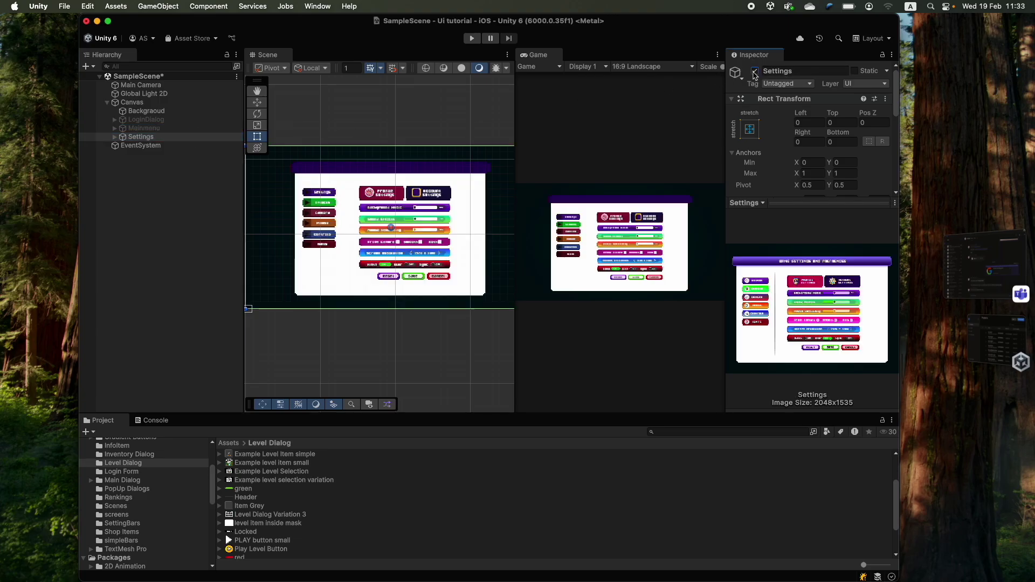
left_click(754, 71)
double_click(284, 480)
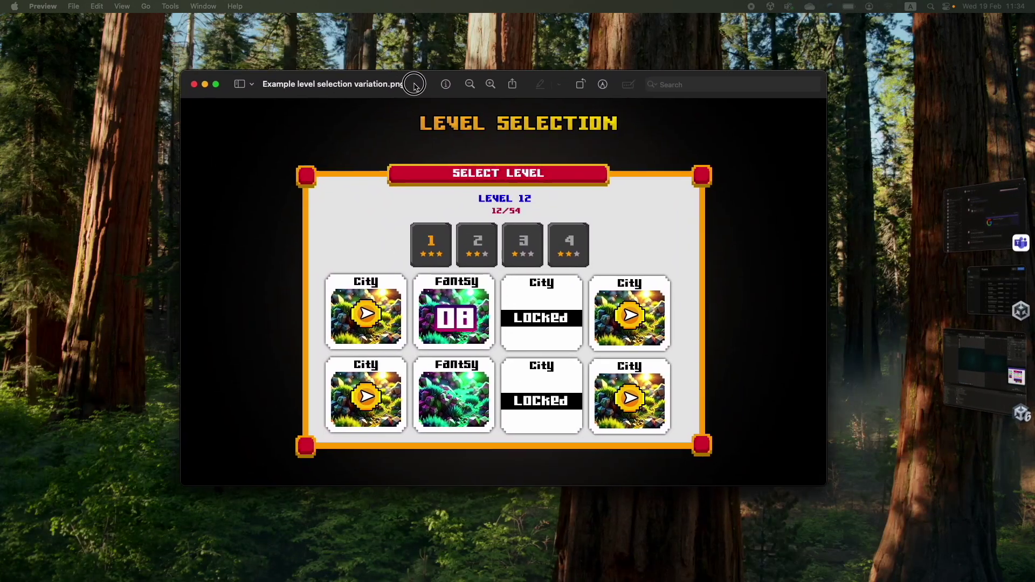
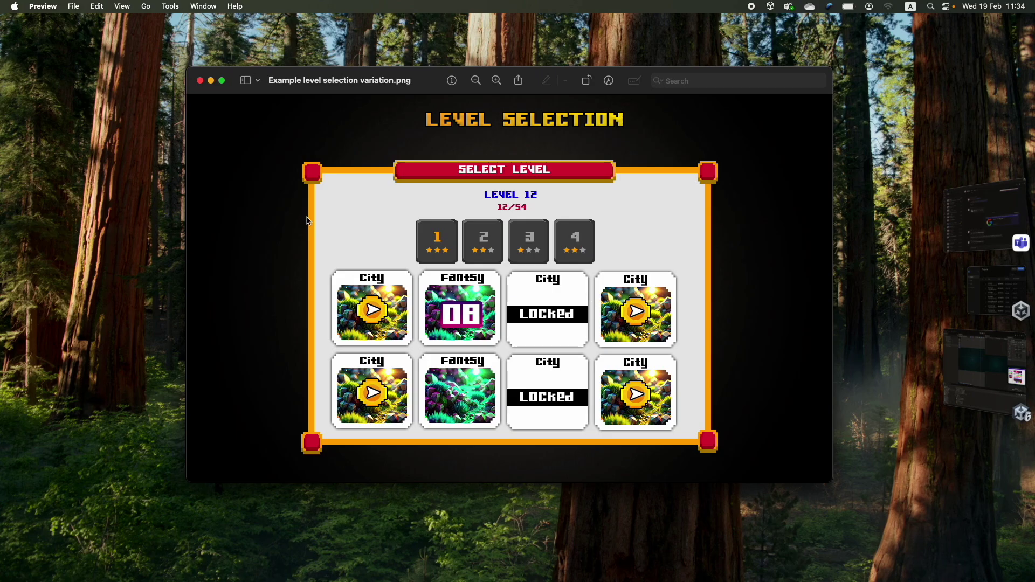
- Move the level-selection reference image aside and return to the Unity editor
left_click_drag(416, 97, 296, 146)
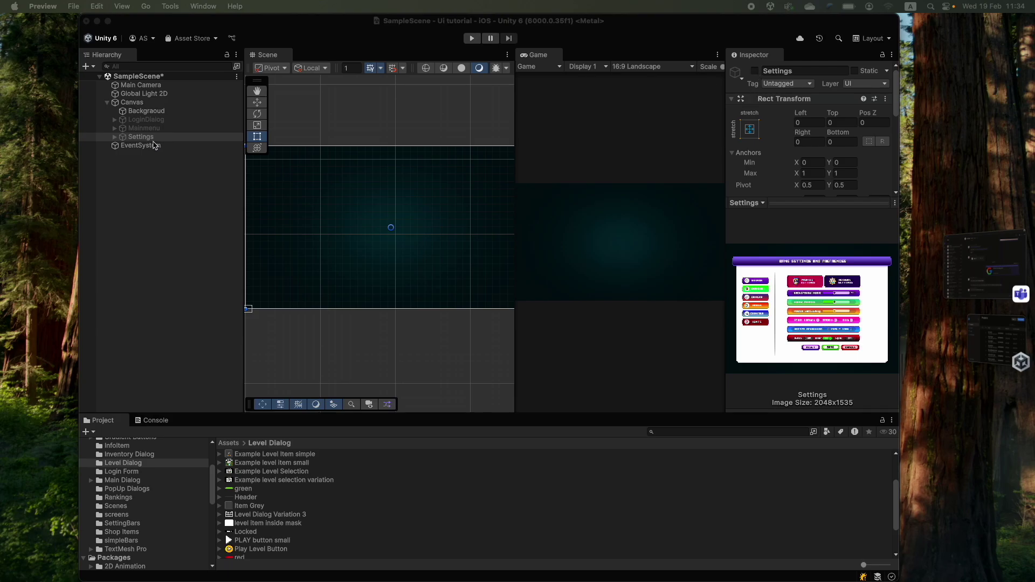
- Add a full-canvas stretched 'Level Selection' image showing the Example Level Selection picture
left_click(135, 120)
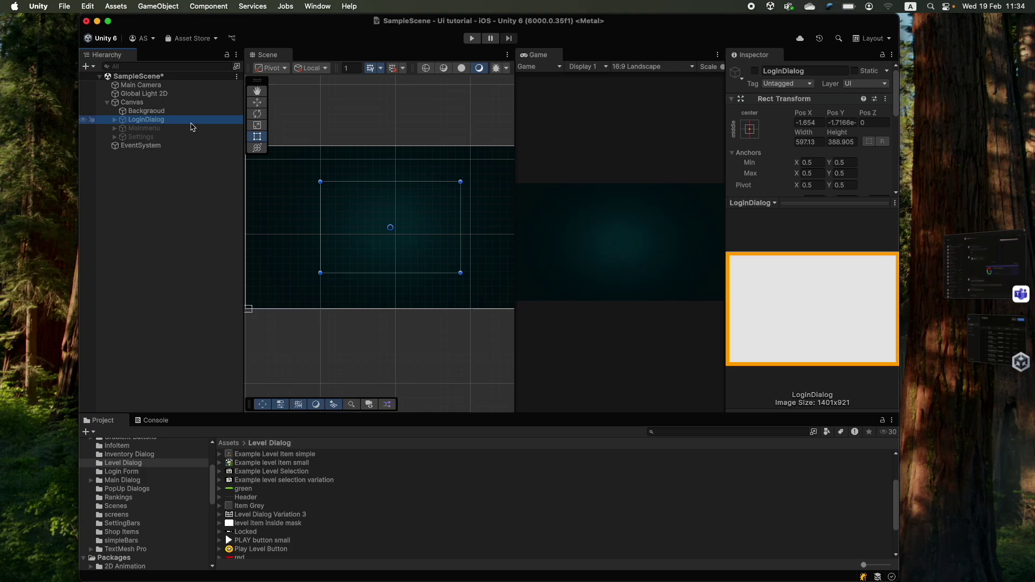
left_click(755, 71)
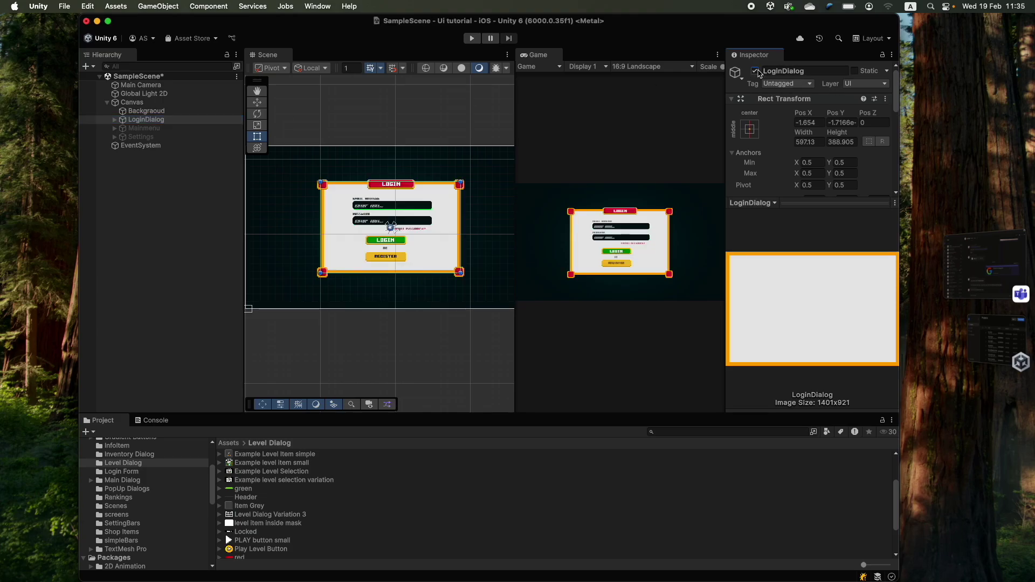
left_click(756, 71)
right_click(131, 102)
mouse_move(140, 399)
left_click(302, 400)
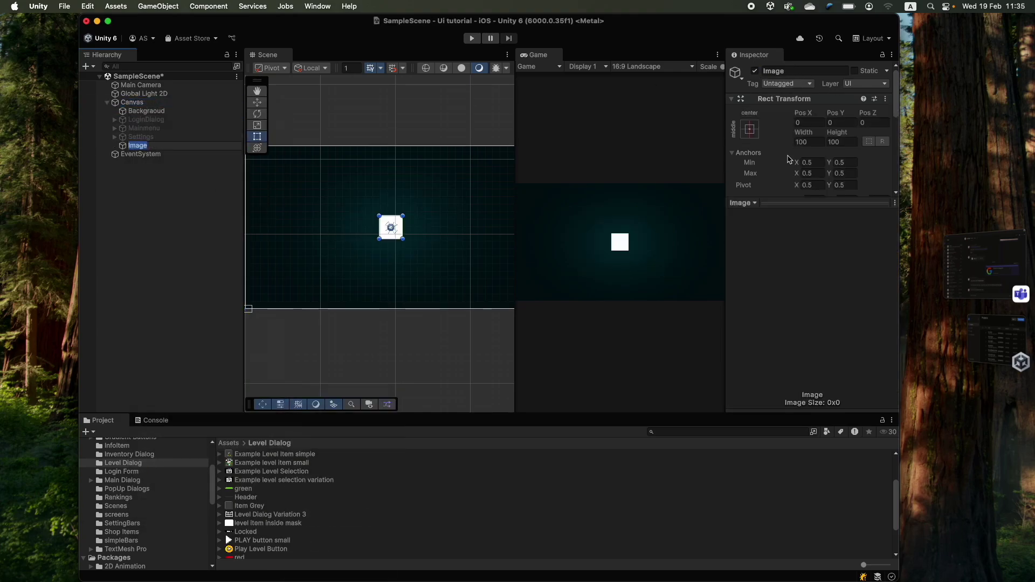
type("Level Selection")
key("Return")
left_click(750, 128)
left_click(868, 291, "alt")
left_click_drag(271, 471, 845, 269)
scroll(414, 232, "down", 2)
- Add a 'Bg' image under Level Selection using the Login Dialog_0 sprite
right_click(141, 145)
key("Escape")
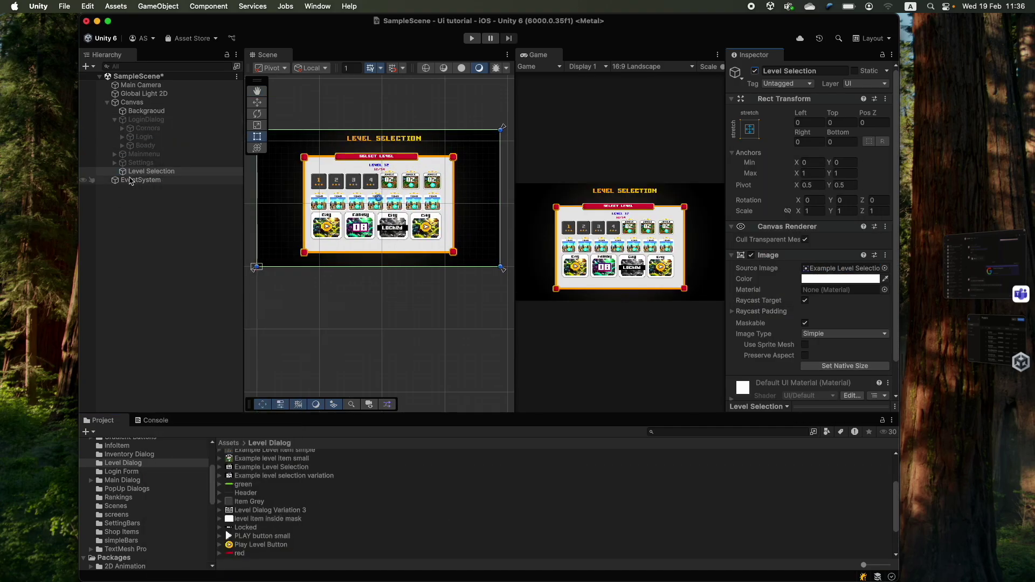
right_click(141, 170)
mouse_move(215, 422)
left_click(307, 399)
type("Bg")
key("Return")
left_click(122, 471)
left_click_drag(264, 488, 840, 268)
scroll(377, 215, "up", 3)
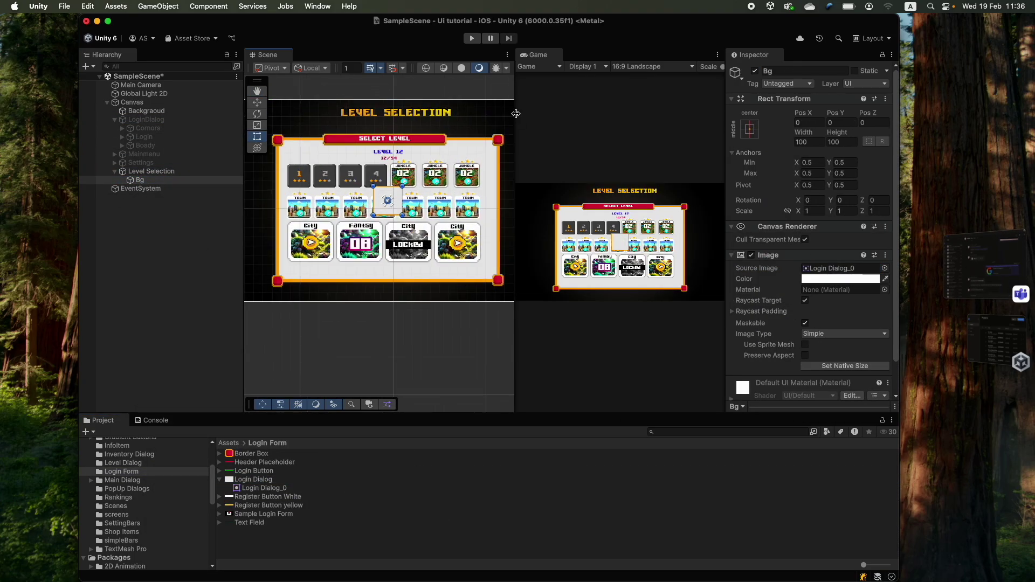
- Resize Bg so its edges match the reference panel
left_click_drag(514, 216, 641, 215)
left_click_drag(443, 211, 600, 211)
left_click_drag(399, 232, 273, 224)
left_click_drag(397, 208, 397, 123)
left_click_drag(437, 245, 437, 360)
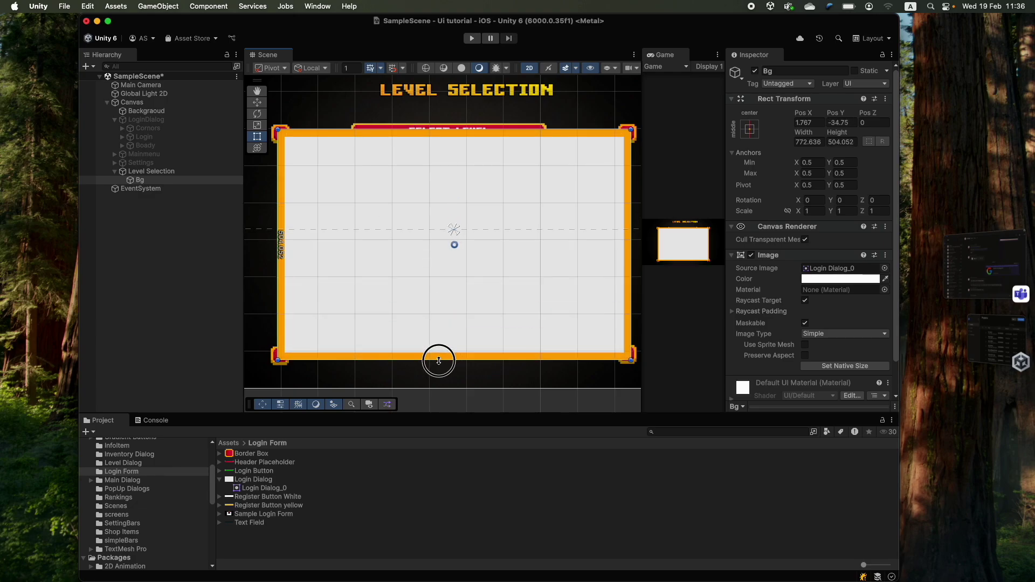
- Add a top-centre anchored Label header with the red Header Placeholder sprite, aligned to the reference header
right_click(138, 180)
left_click(307, 411)
left_click_drag(264, 462, 841, 268)
left_click(750, 129)
left_click(810, 211, "alt+shift")
scroll(458, 161, "up", 3)
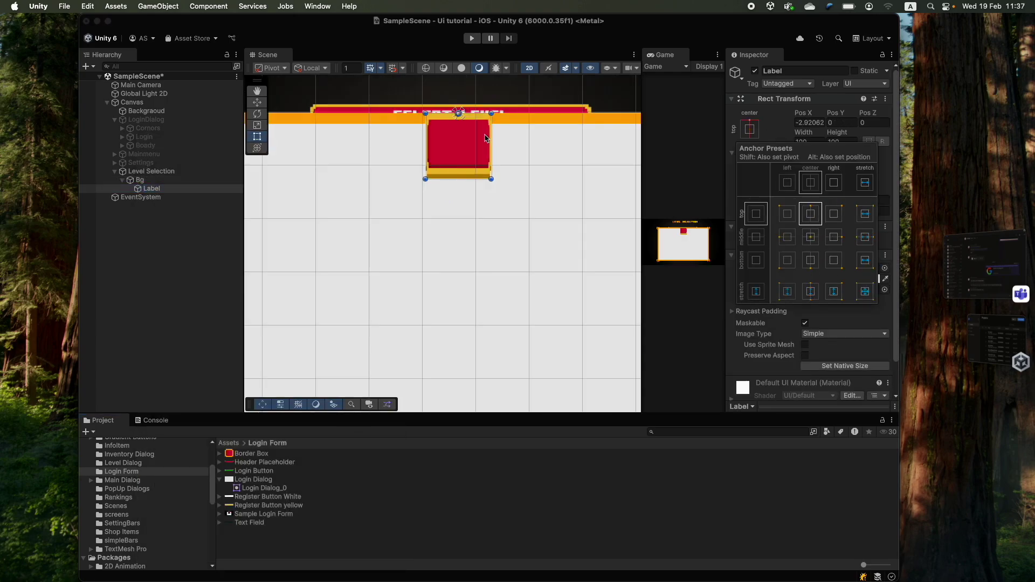
left_click_drag(340, 124, 308, 124)
left_click(140, 179)
left_click(751, 255)
left_click(152, 189)
scroll(458, 135, "up", 3)
left_click_drag(458, 179, 485, 162)
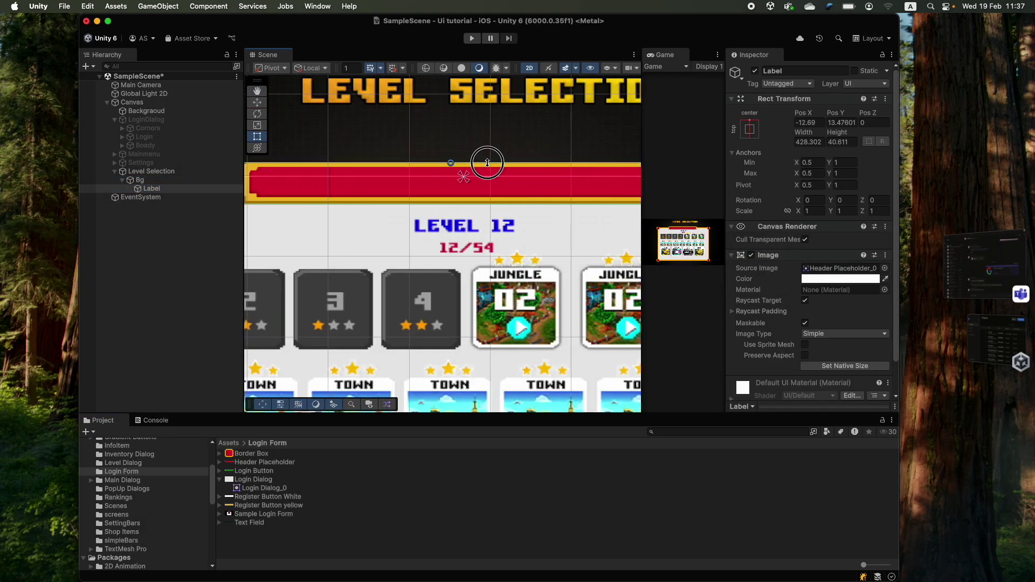
left_click_drag(465, 196, 578, 168)
- Add a TextMeshPro text inside the Label header
right_click(140, 188)
mouse_move(162, 433)
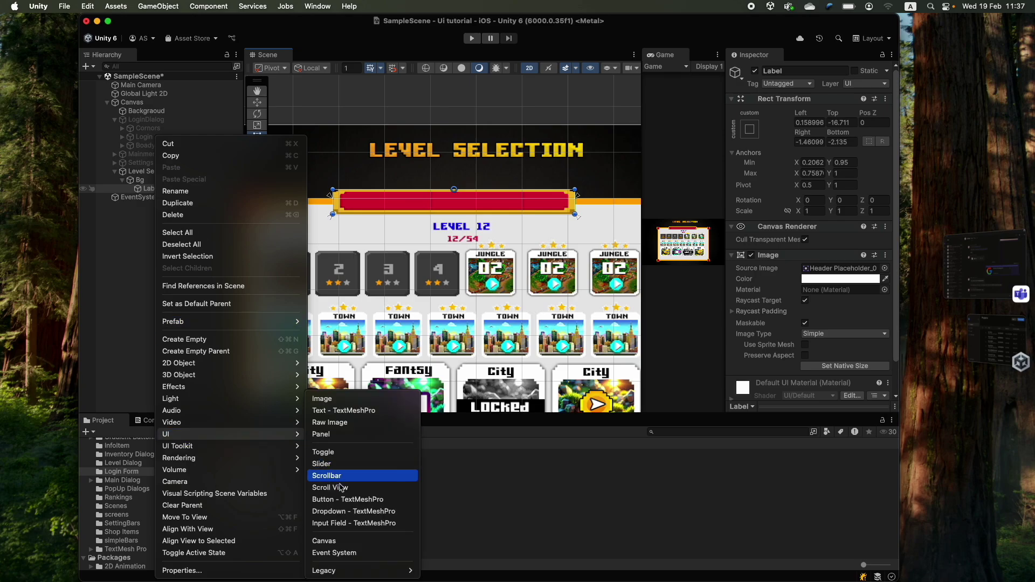
left_click(334, 413)
left_click(454, 201)
left_click(455, 201)
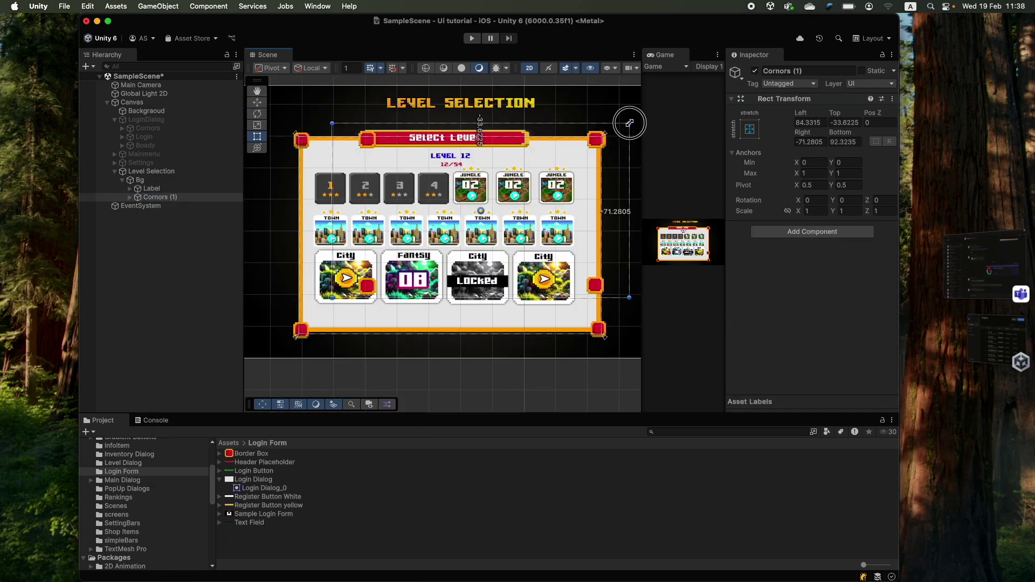
- Place the corner pieces Image (1), (2) and (3) in the panel corners with matching anchor presets
left_click_drag(272, 339, 267, 345)
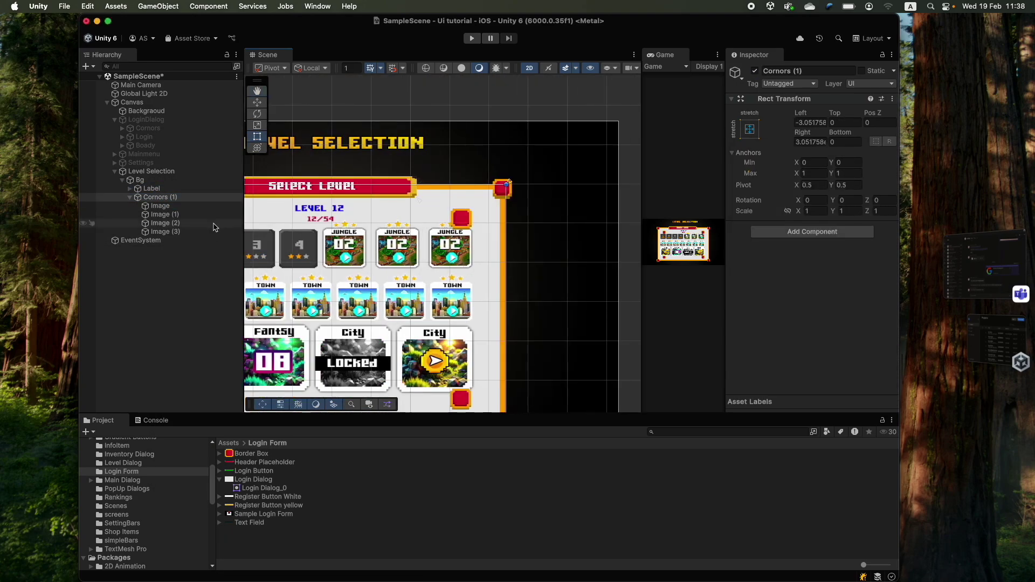
left_click_drag(495, 195, 503, 189)
left_click(186, 215)
left_click(749, 129)
left_click(834, 261)
left_click(186, 223)
left_click(749, 129)
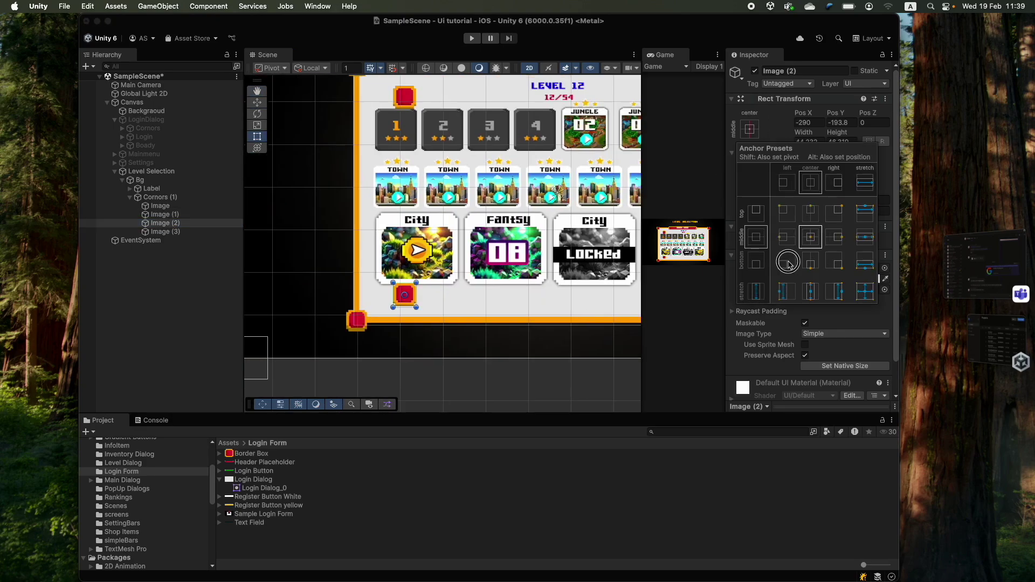
left_click(787, 262)
left_click(207, 233)
scroll(442, 226, "up", 6)
left_click(139, 180)
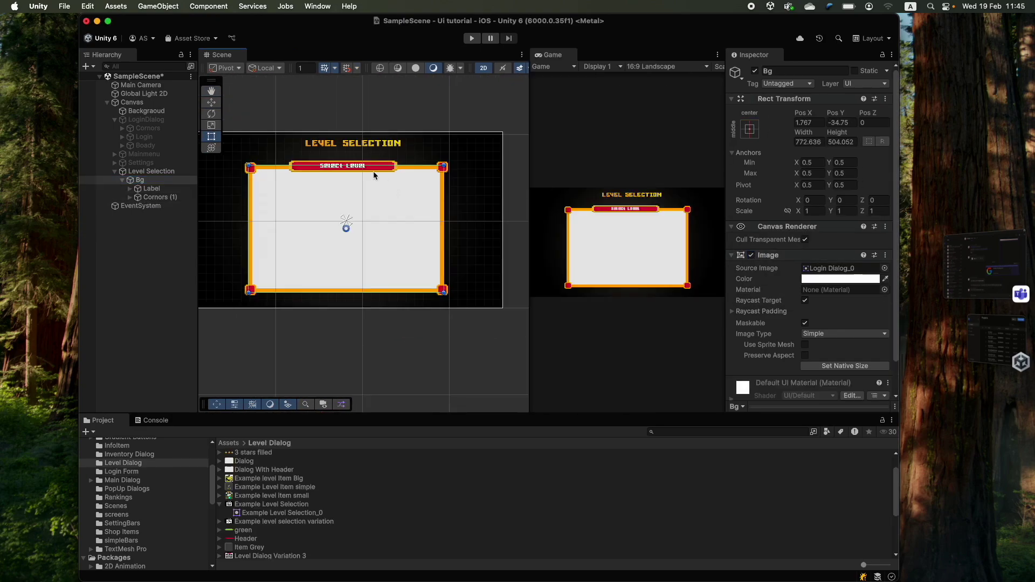
scroll(373, 171, "up", 4)
scroll(267, 187, "down", 1)
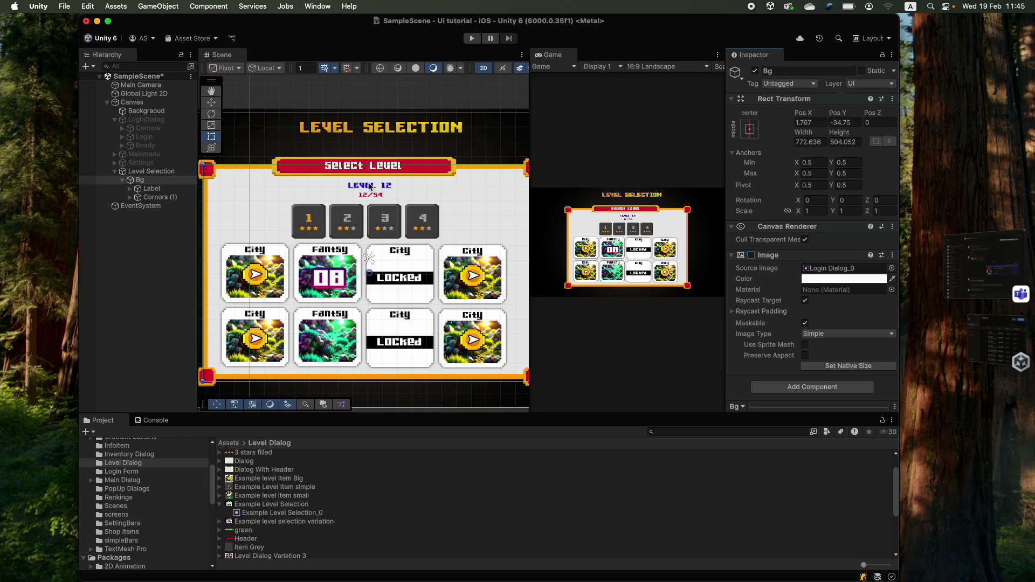
- Add an empty 'LevelText' child under Body, anchored stretched across the top
key("super+z")
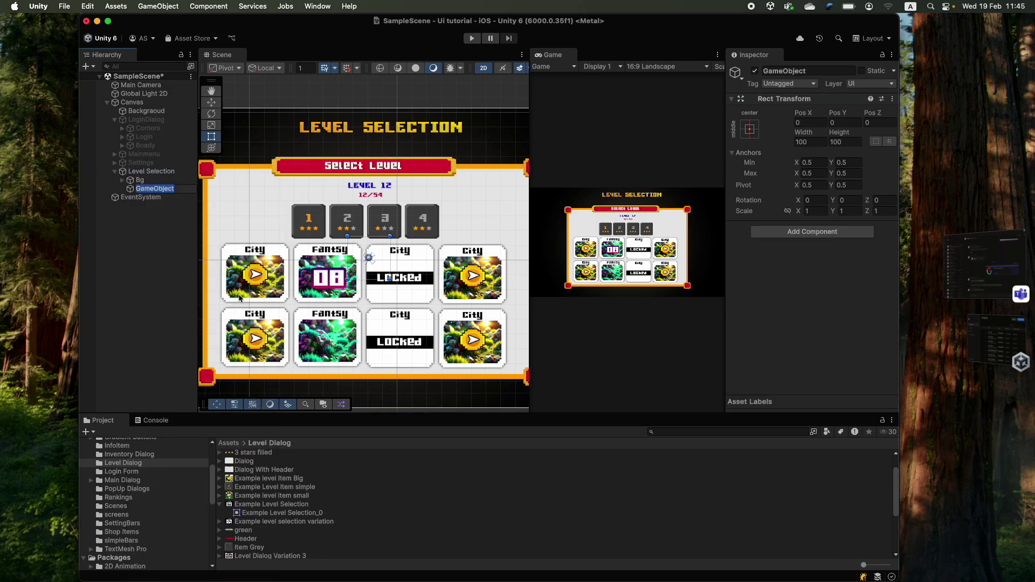
scroll(393, 231, "down", 3)
key("alt+shift+n")
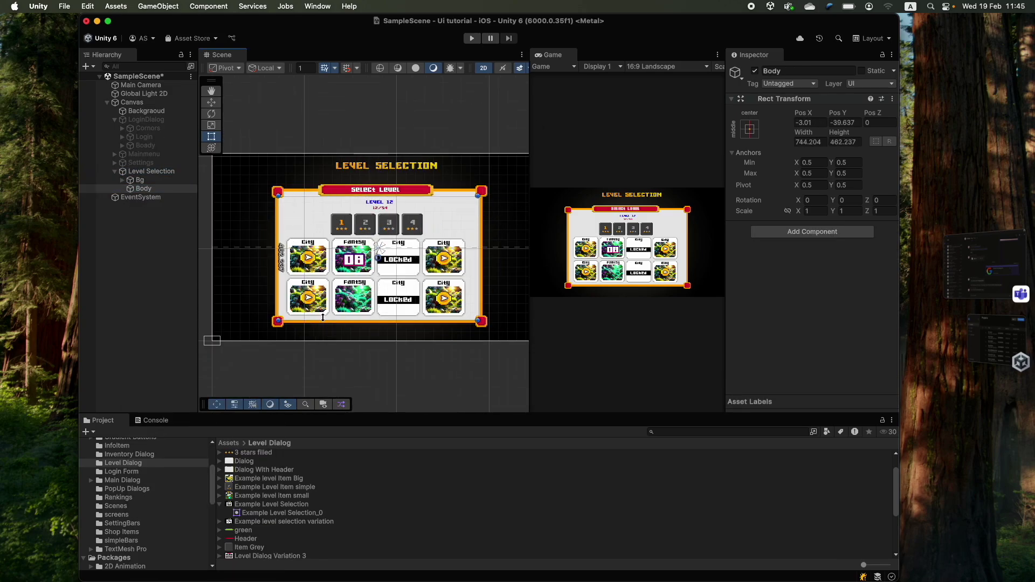
scroll(411, 260, "up", 3)
type("LevelText")
key("Return")
left_click(749, 129)
left_click(861, 211, "alt+shift")
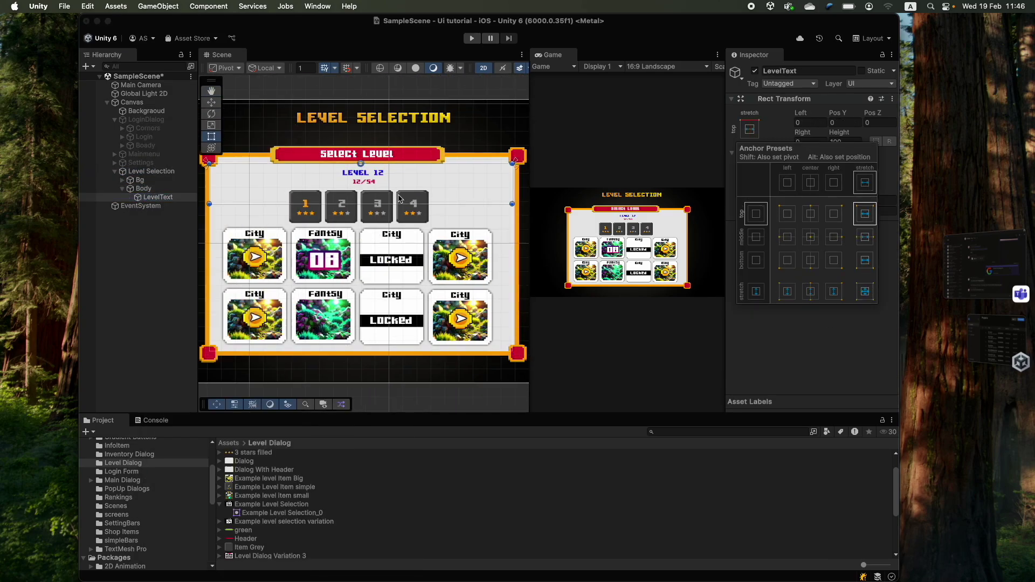
- Add a blue 'Level 12' TextMeshPro text and a red '12/54' copy beneath it
right_click(157, 197)
mouse_move(227, 434)
left_click(346, 410)
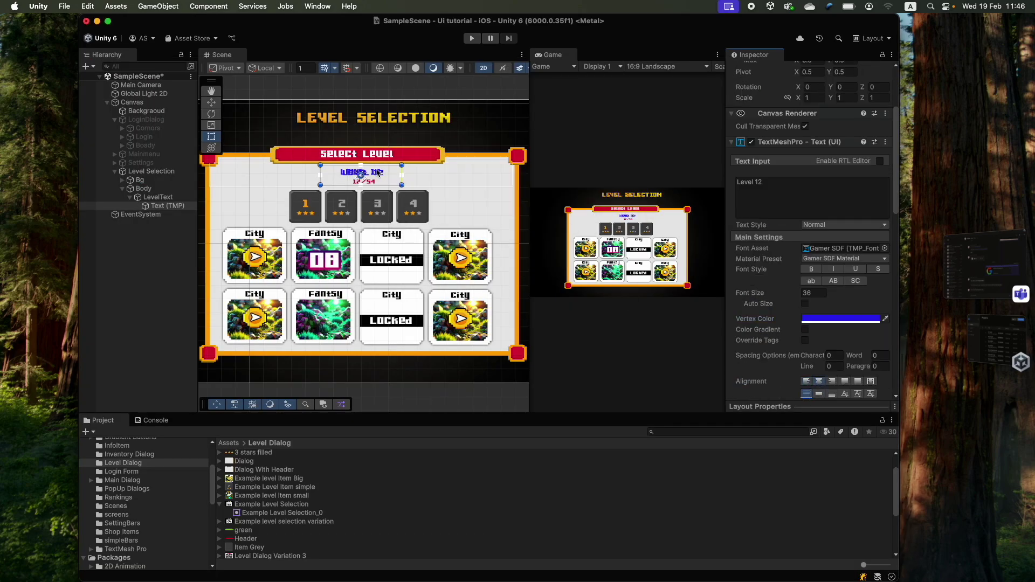
double_click(164, 206)
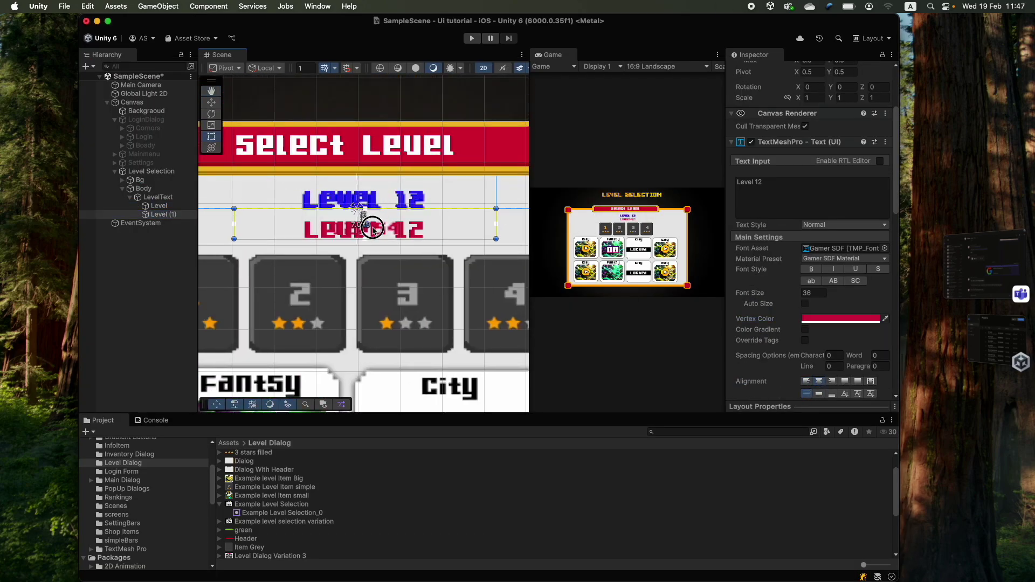
left_click_drag(744, 293, 744, 295)
double_click(158, 196)
left_click(123, 188)
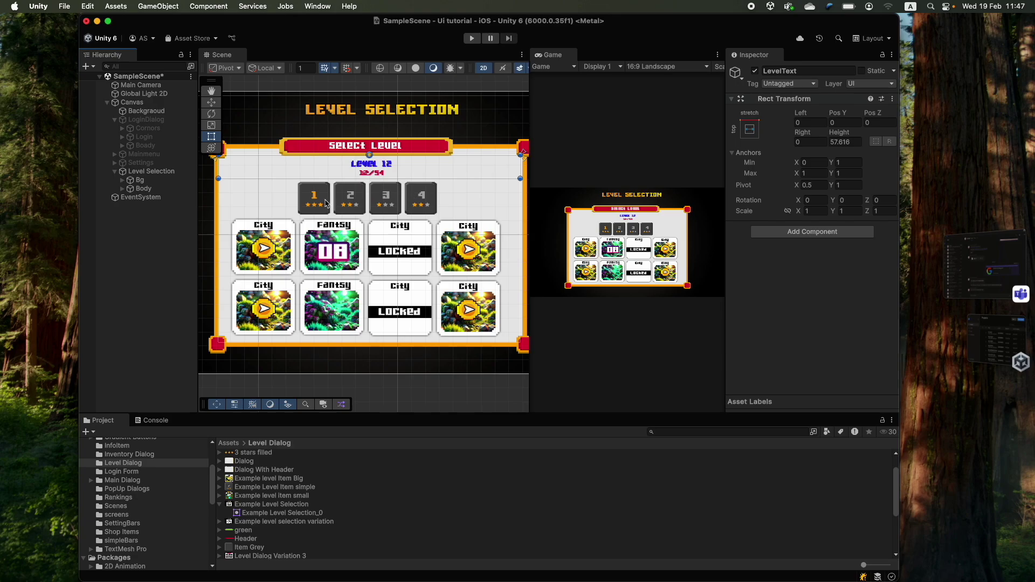
left_click(151, 172)
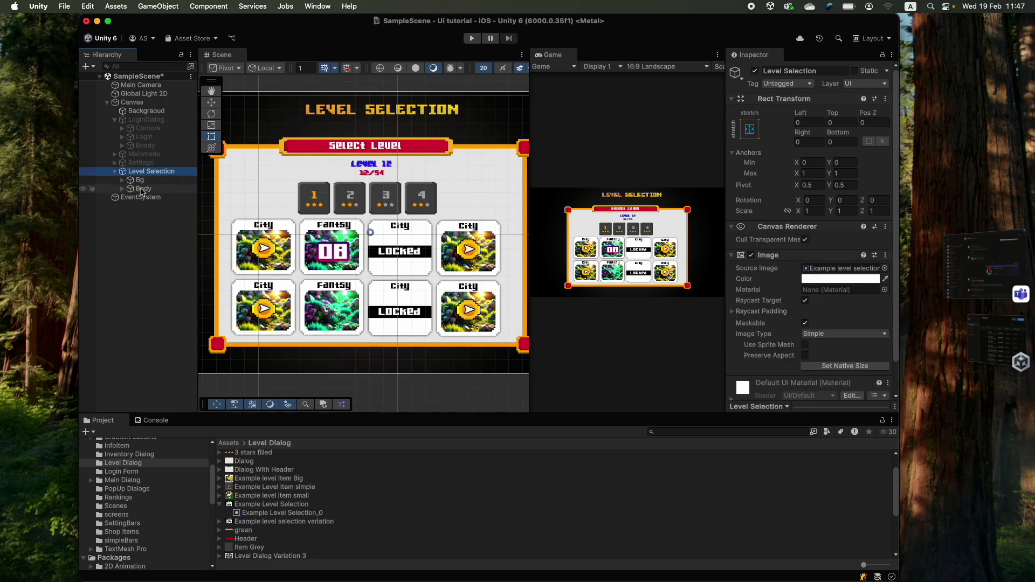
- Add an empty 'LevelButtons' object under Body, stretched across the level-star row
right_click(142, 189)
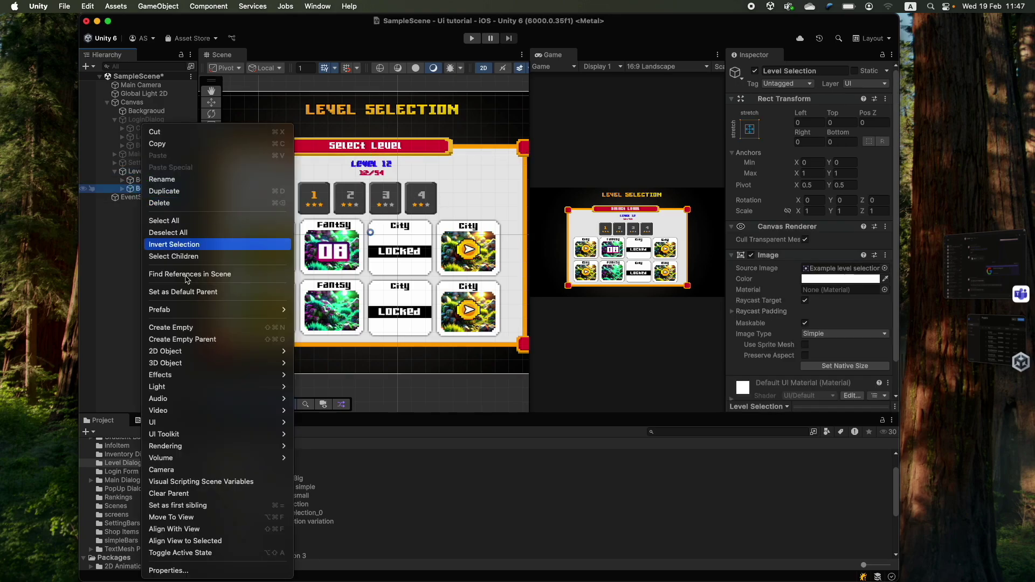
left_click(205, 327)
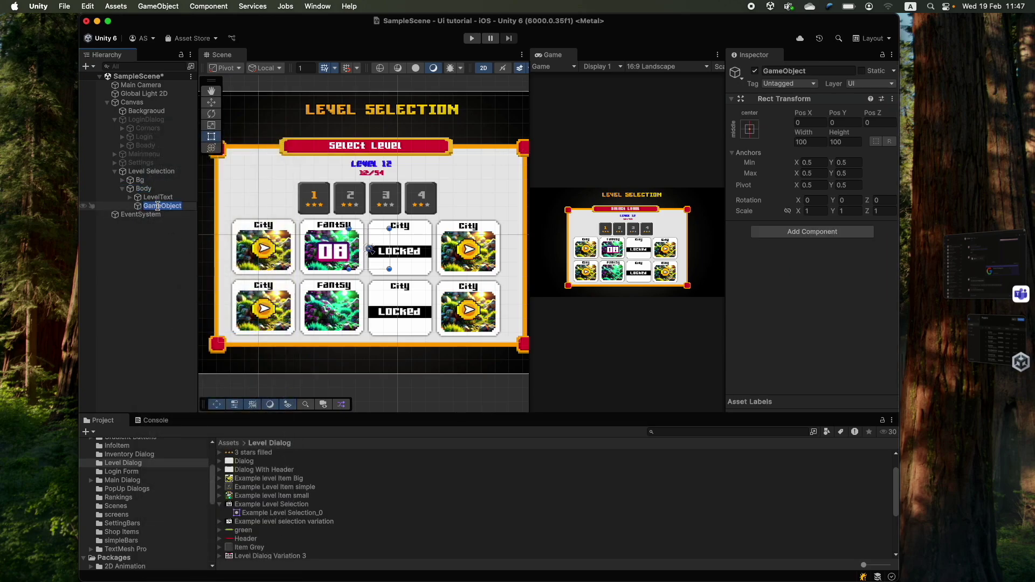
type("LevelButtons")
key("Return")
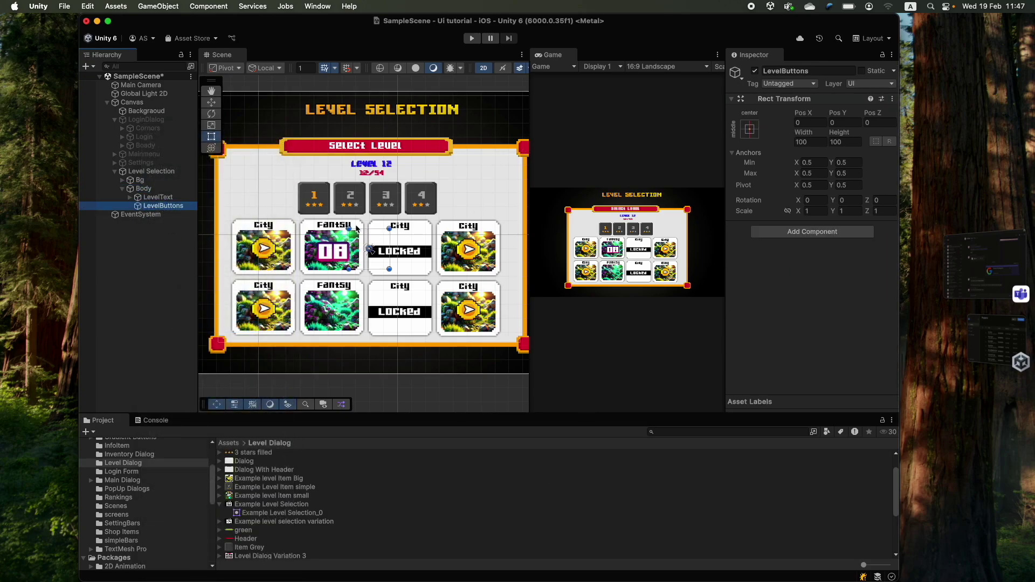
left_click_drag(377, 250, 218, 189)
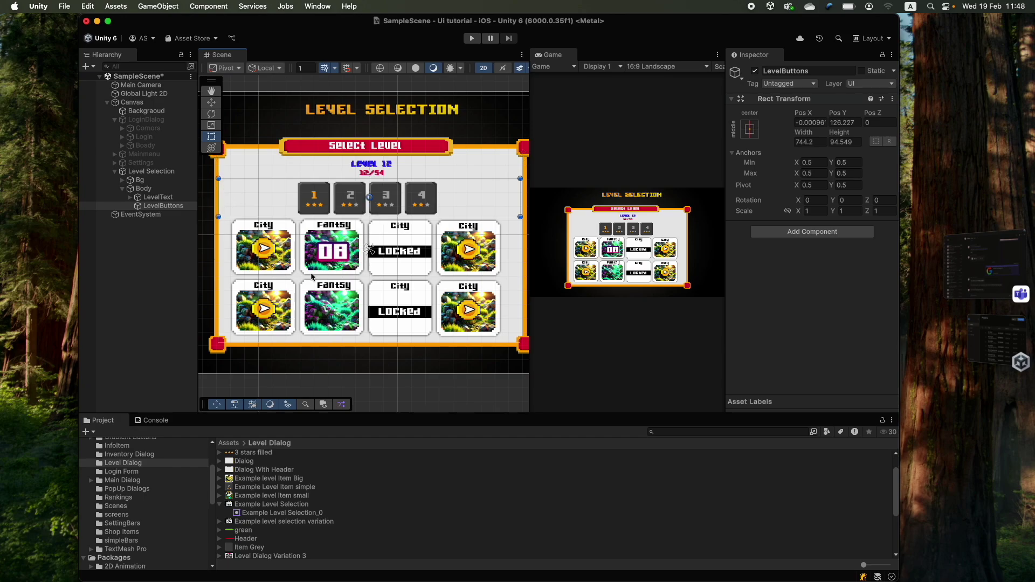
- Add a Button under LevelButtons and resize it to fit the first slot
right_click(144, 208)
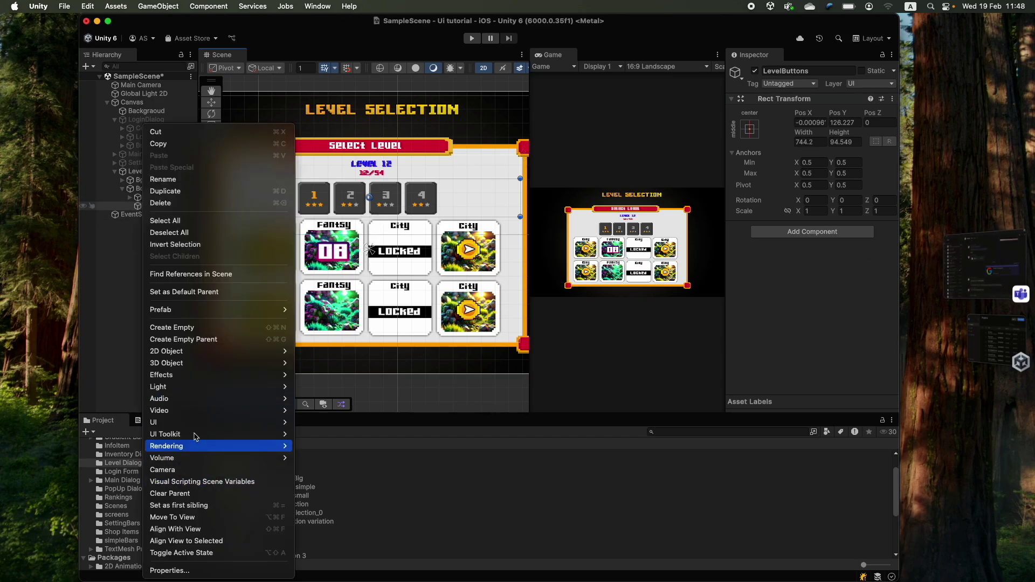
mouse_move(190, 423)
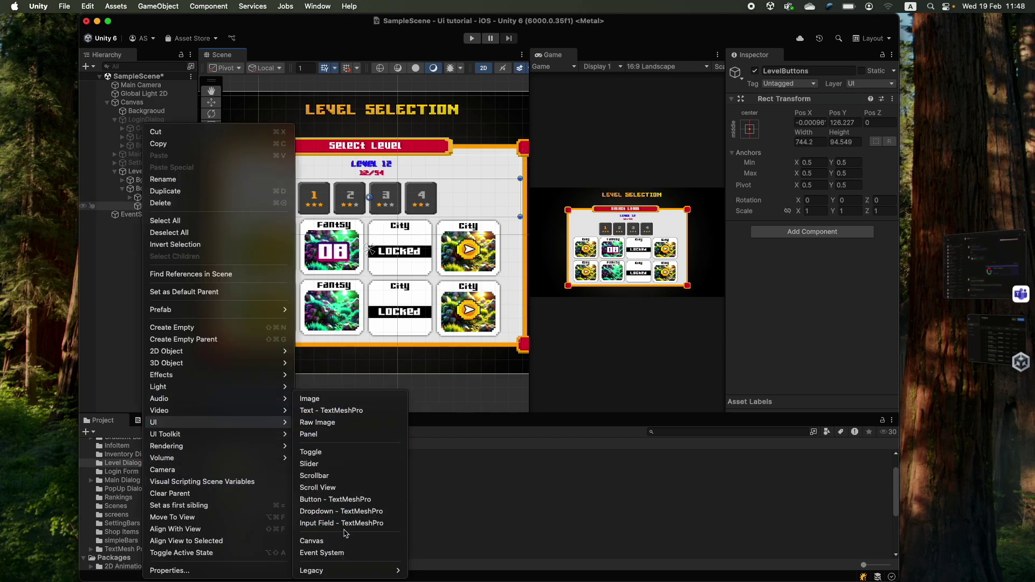
left_click(461, 233)
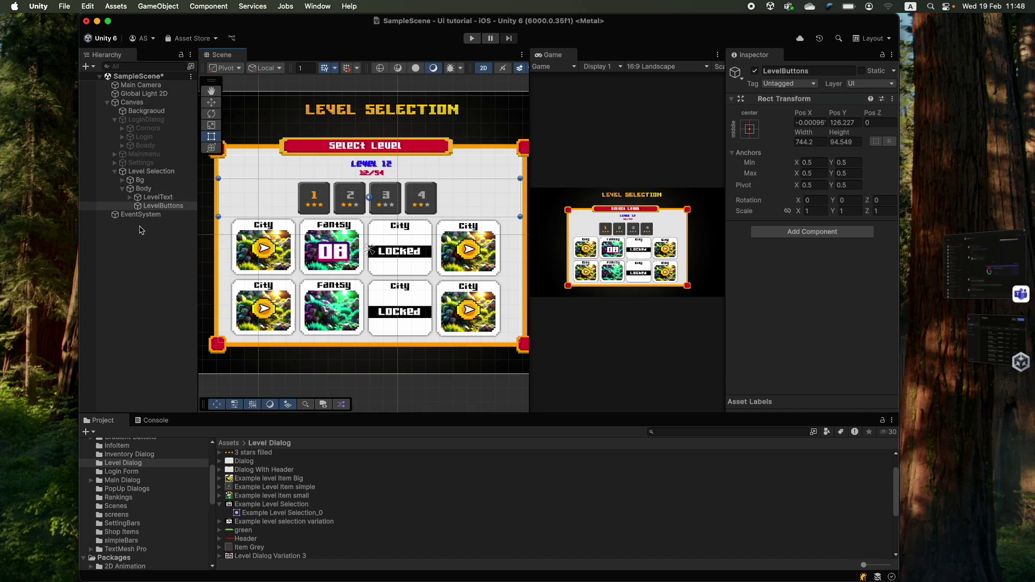
right_click(157, 210)
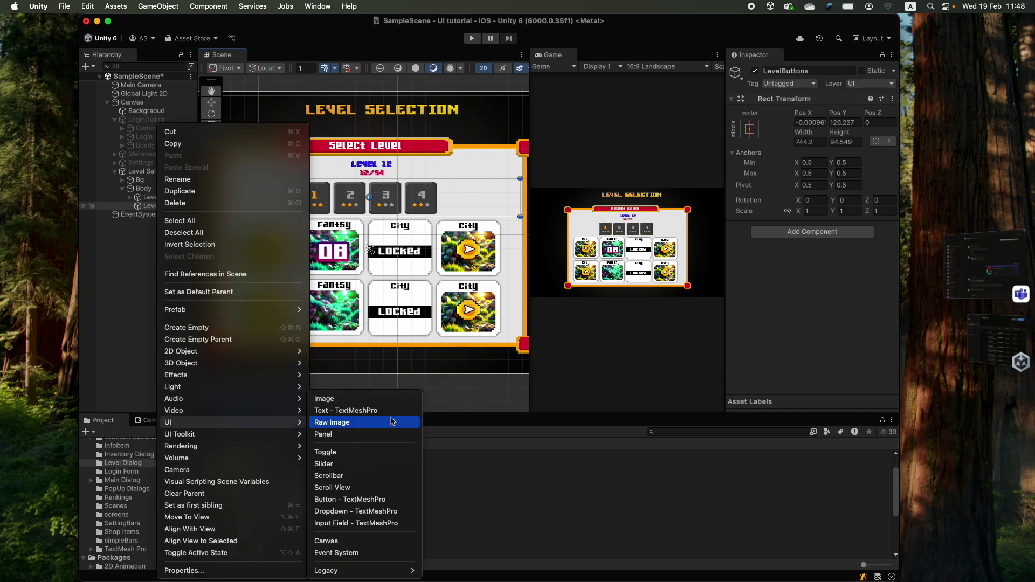
left_click(334, 496)
scroll(843, 254, "down", 2)
left_click(805, 323)
scroll(367, 205, "up", 3)
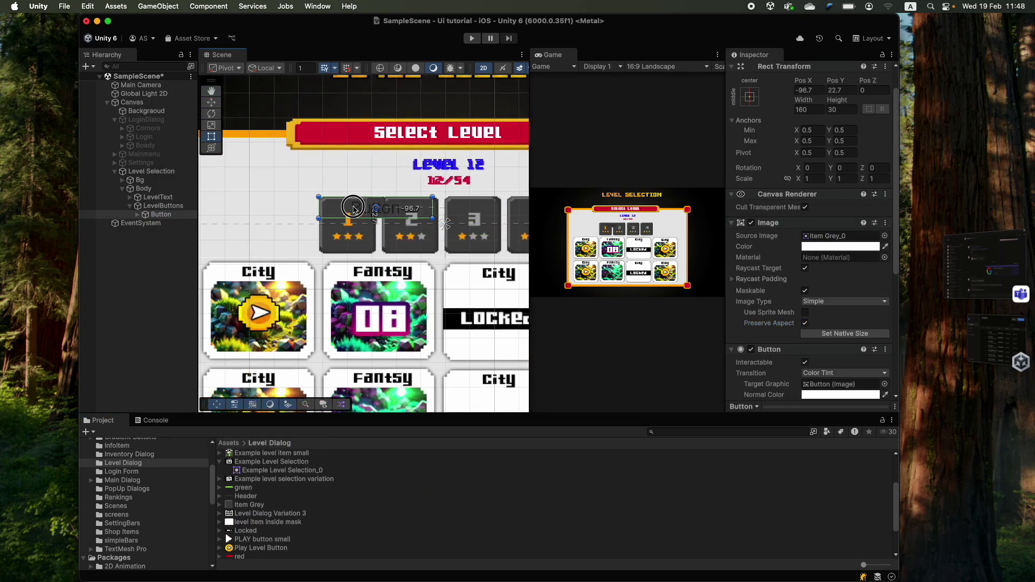
left_click_drag(350, 216, 283, 206)
- Set the button's TMP label to '1' in Gamer SDF at size 70.5
scroll(301, 216, "up", 3)
scroll(381, 220, "up", 5)
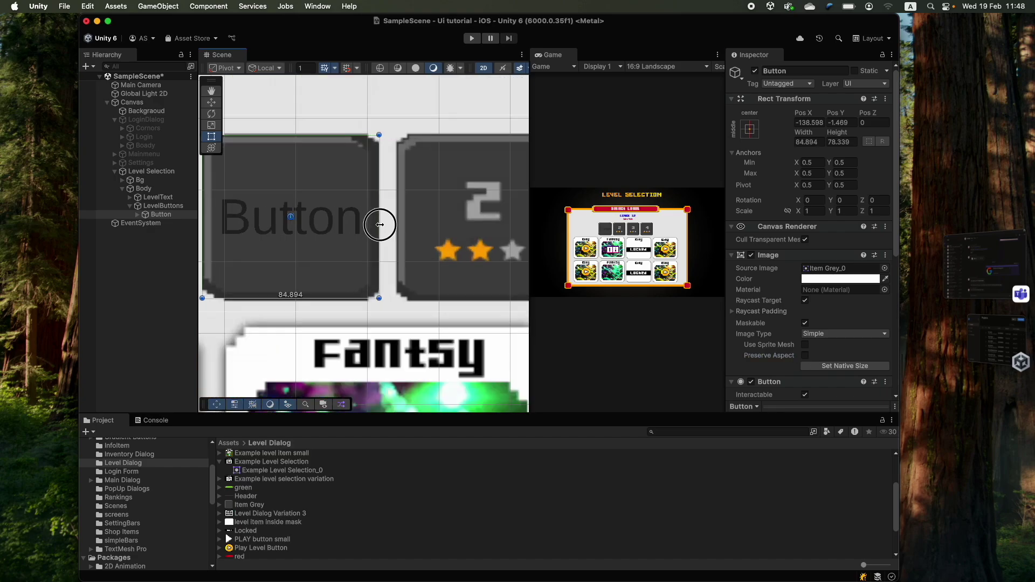
left_click(366, 207)
left_click(785, 168)
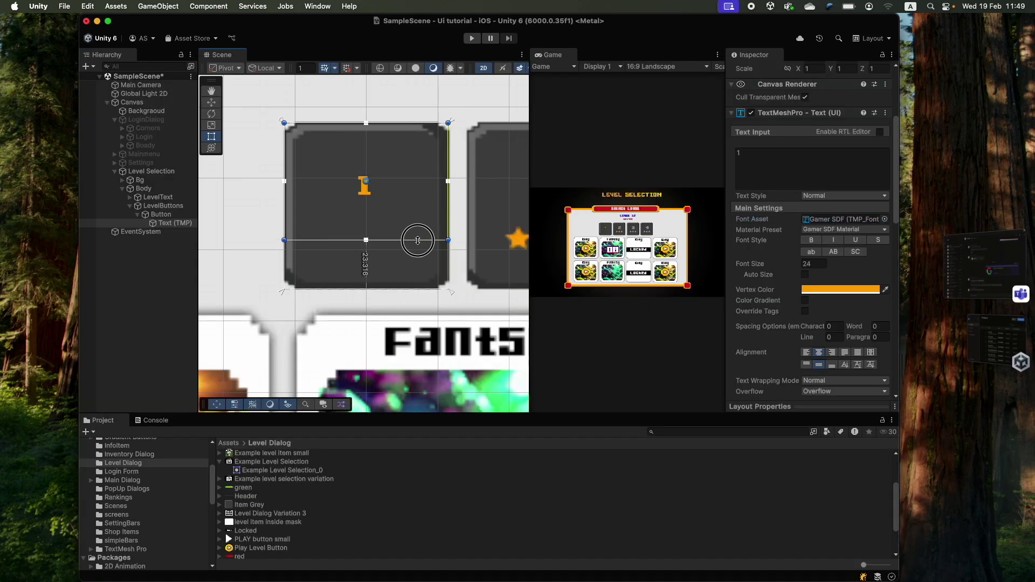
scroll(416, 237, "down", 2)
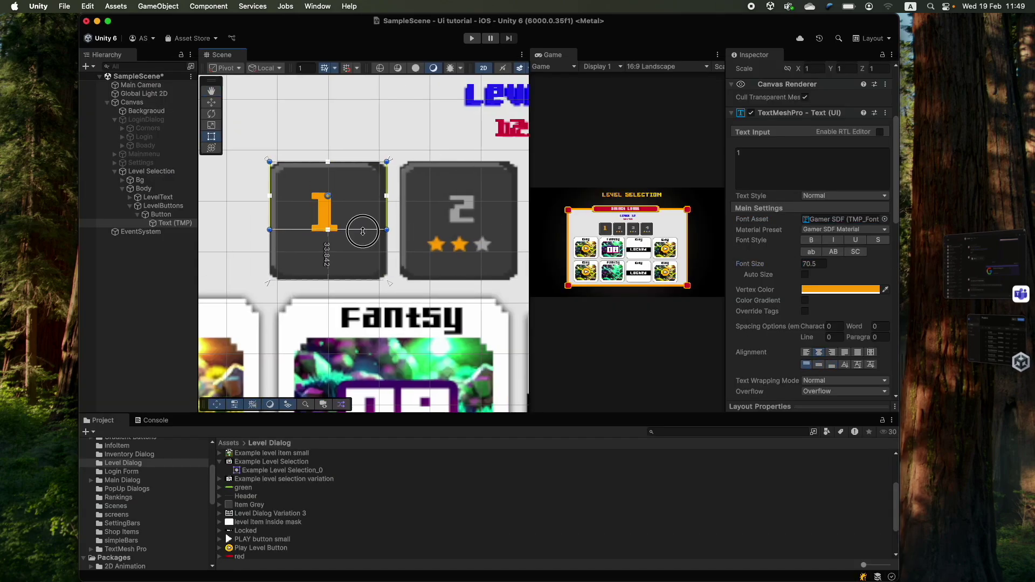
- Create a 'Stars' group on the button with an image child '1' anchored left-middle
right_click(162, 214)
left_click(167, 226)
type("Stars")
key("Return")
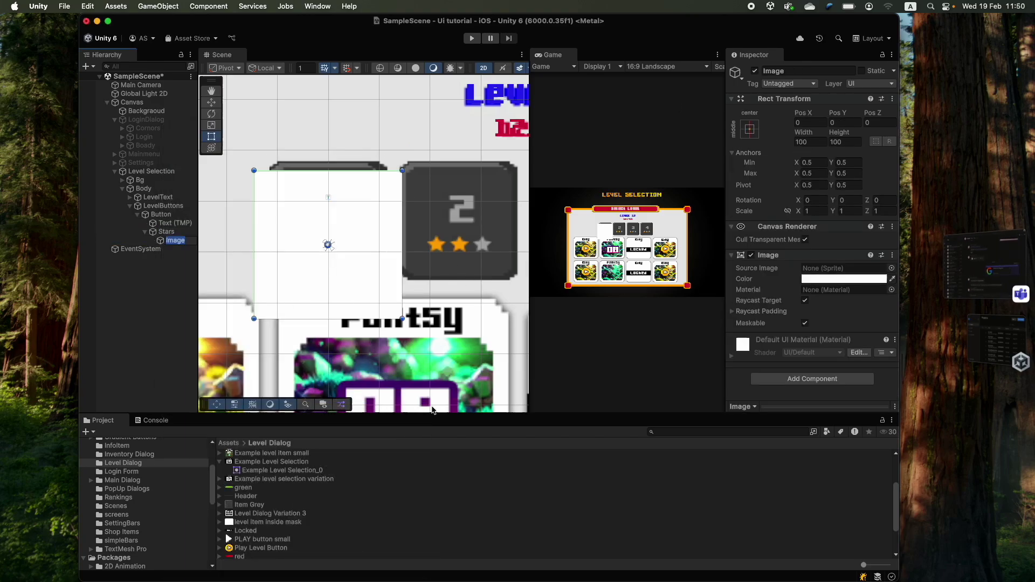
type("1")
key("Return")
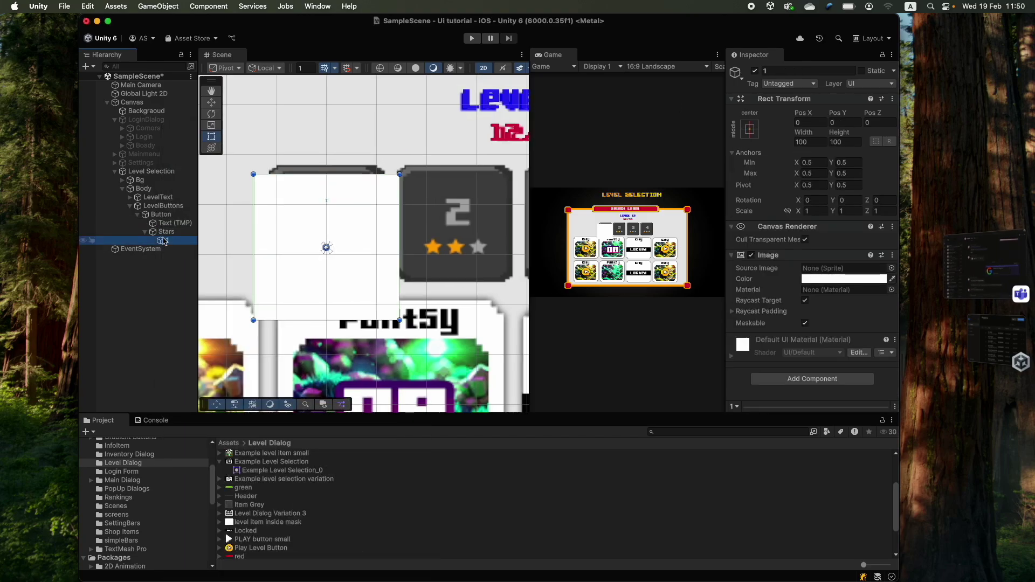
scroll(281, 502, "down", 3)
left_click(749, 129)
left_click(787, 237, "shift")
- Size image '1' as a star below the number using the star filled sprite
left_click_drag(399, 320, 346, 266)
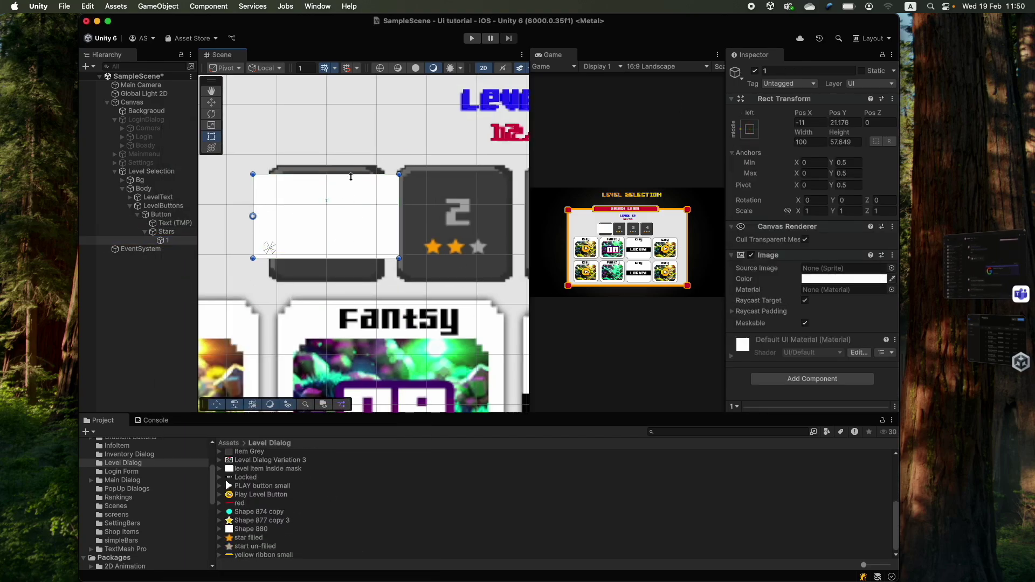
left_click_drag(347, 174, 316, 231)
scroll(243, 232, "up", 3)
left_click_drag(242, 234, 307, 230)
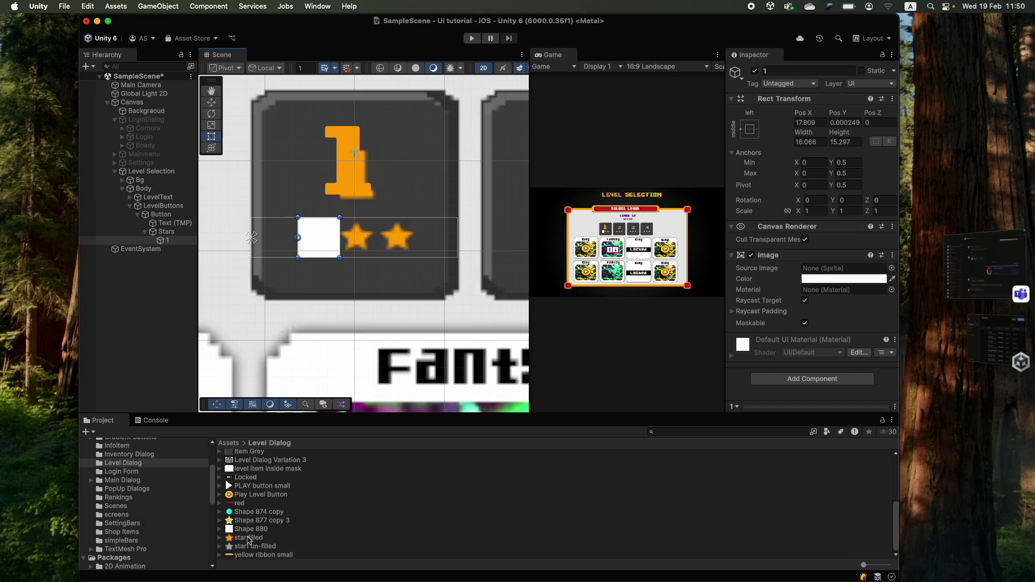
left_click_drag(249, 537, 843, 268)
scroll(339, 237, "up", 2)
left_click_drag(340, 237, 337, 219)
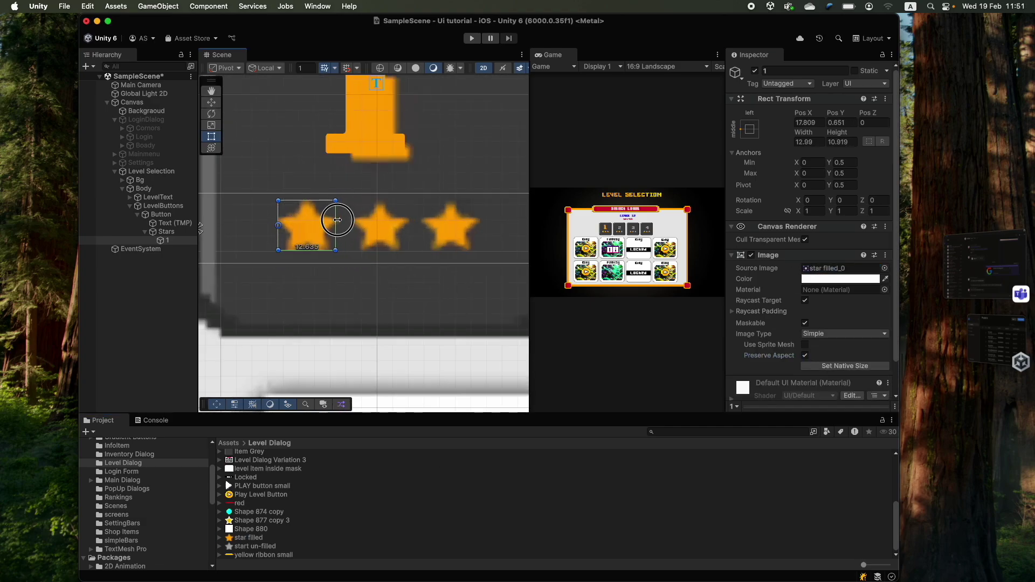
- Duplicate the star, rename the group StarsFilled, and add a hidden StarsUnFilled copy
right_click(168, 243)
left_click(152, 299)
left_click(175, 233)
key("Return")
key("Right")
type("Filled")
key("Return")
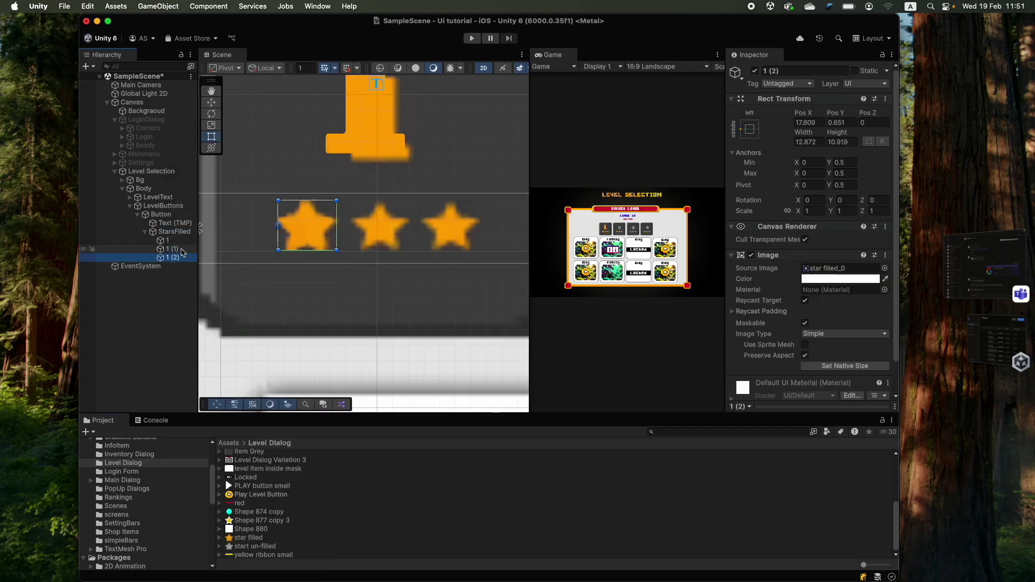
key("super+d")
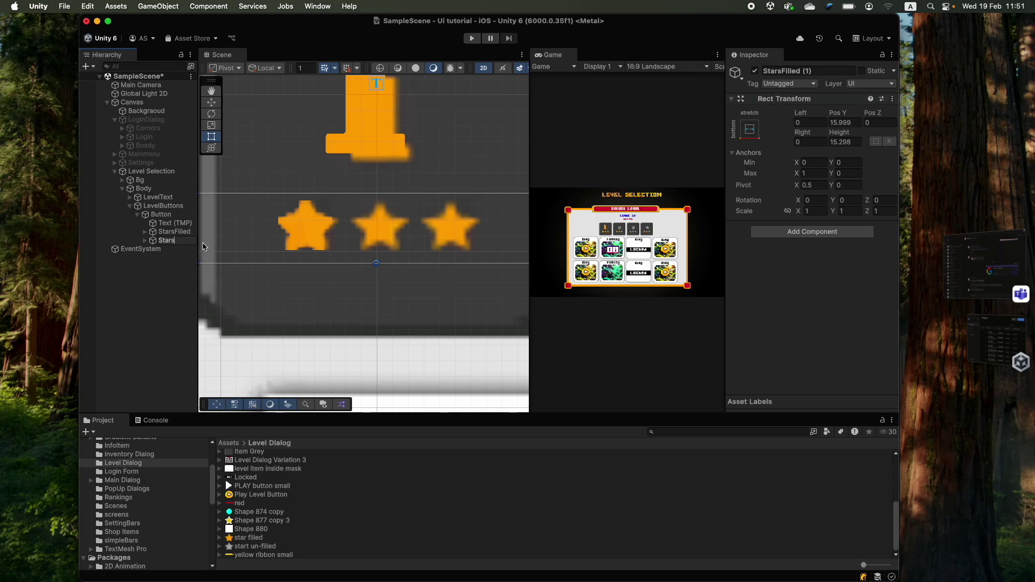
type("UnFilled")
key("Return")
key("Right")
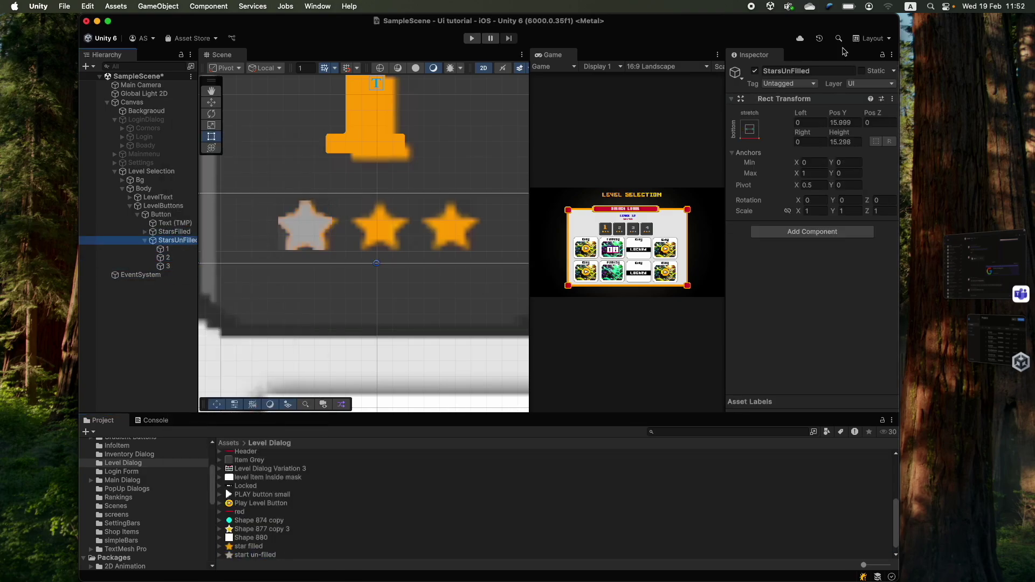
left_click(755, 71)
- Frame the level button and sample the star colour for its number label
left_click(161, 214)
key("f")
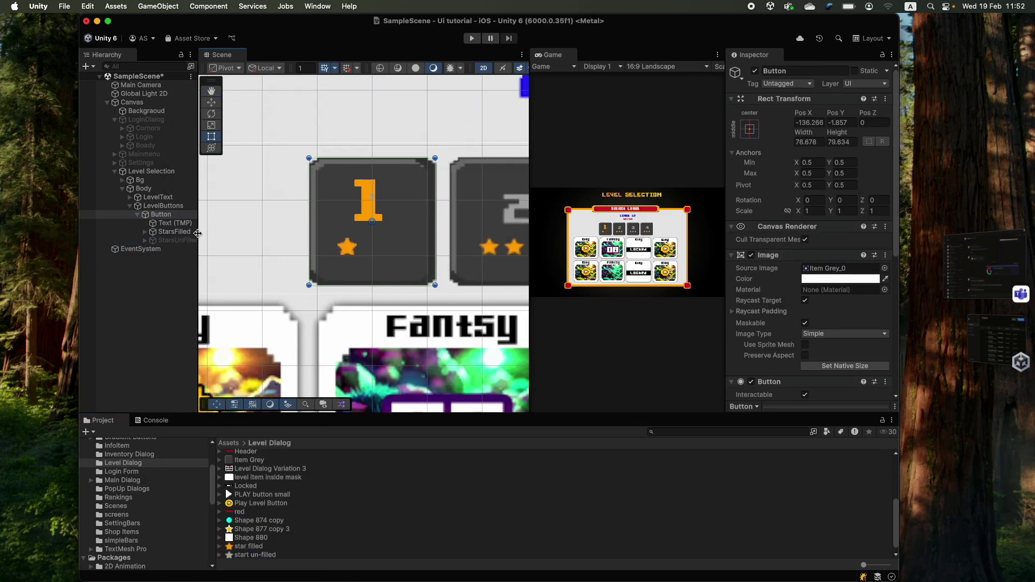
left_click(165, 224)
scroll(387, 221, "down", 2)
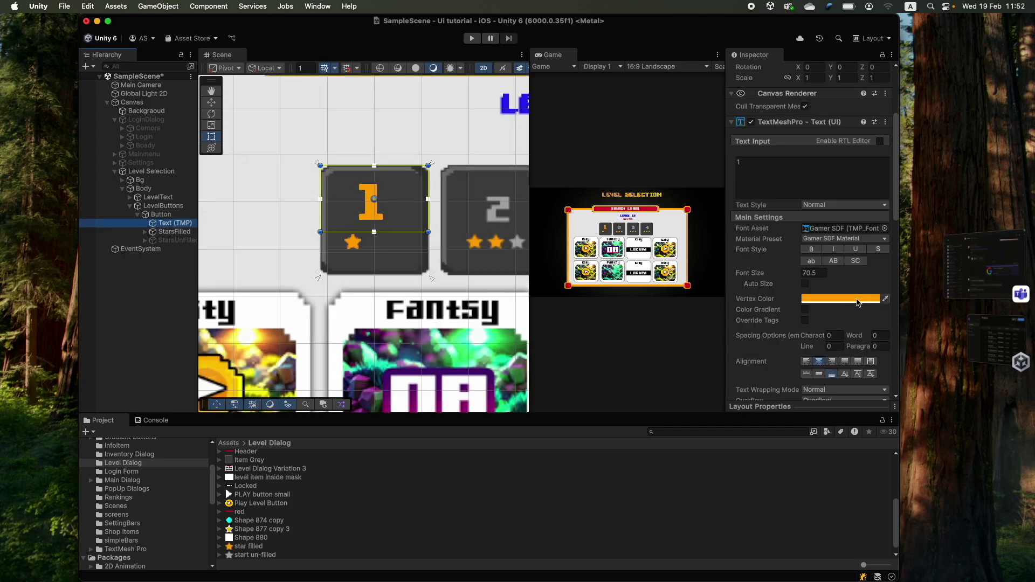
left_click(885, 299)
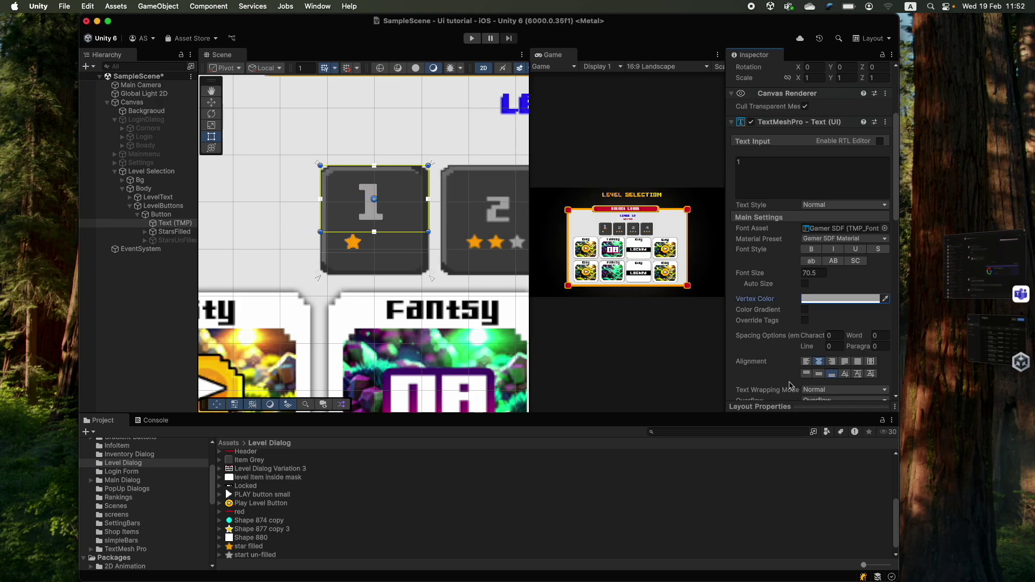
- Colour the number '1' with the stars' orange using the eyedropper
left_click(352, 242)
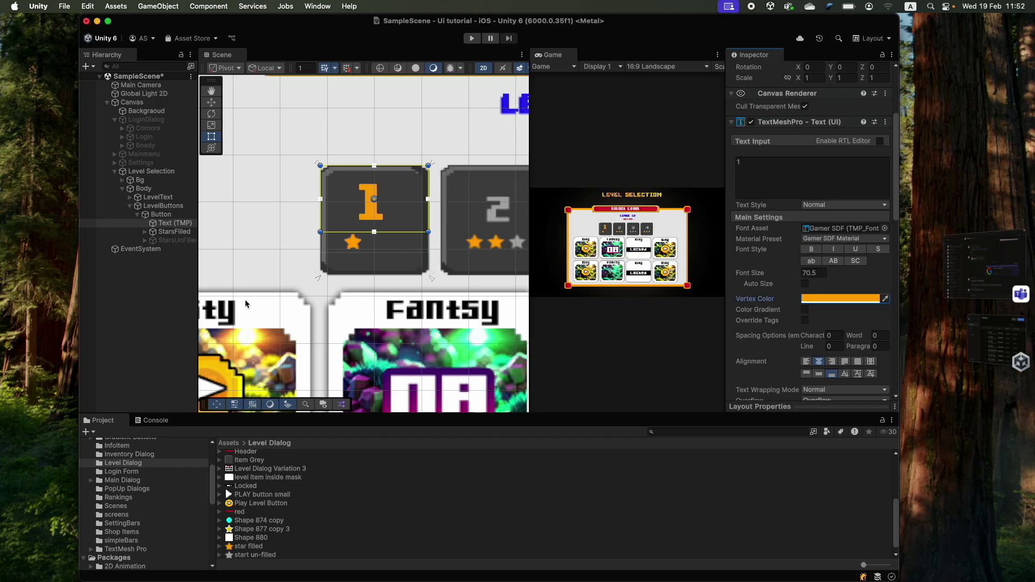
left_click(183, 230)
scroll(378, 245, "up", 2)
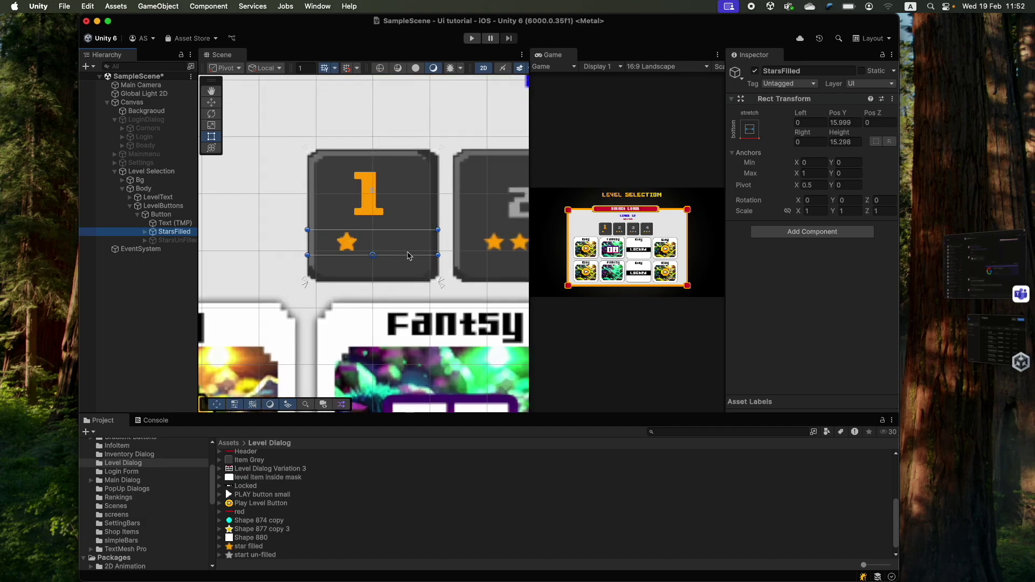
- Give StarsFilled a Horizontal Layout Group with left padding 19
left_click(813, 232)
type("l")
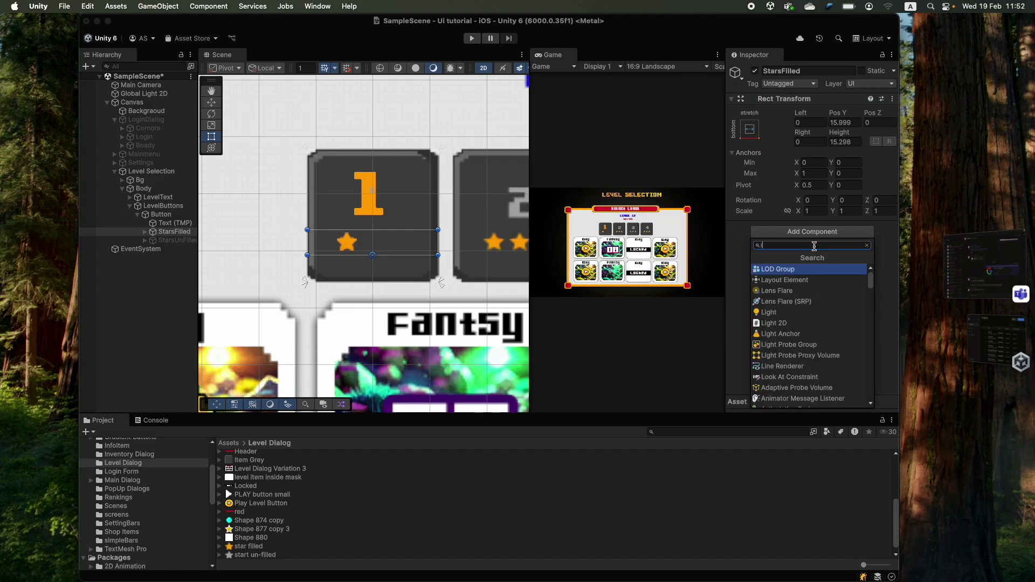
type("ay")
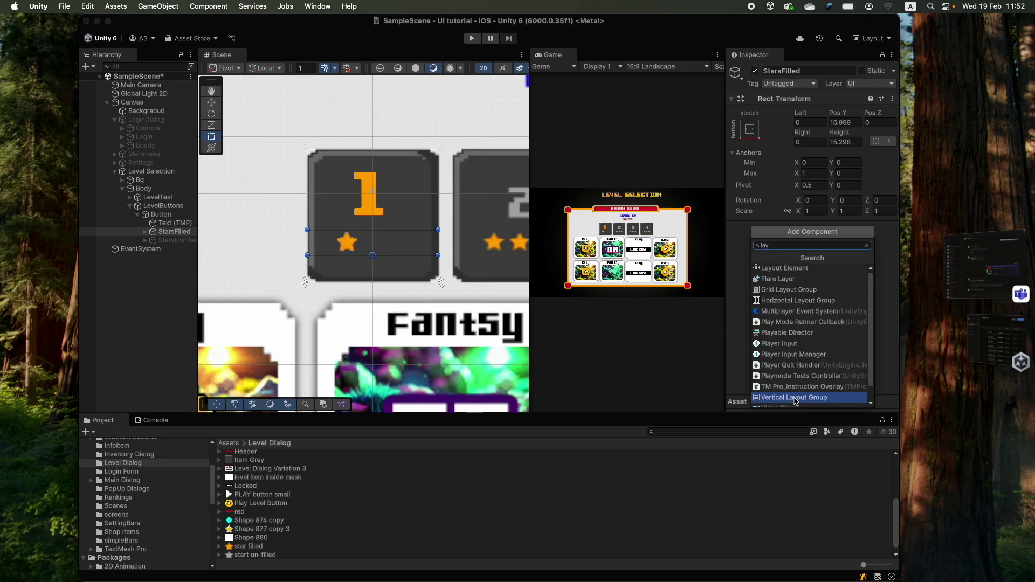
scroll(796, 399, "down", 1)
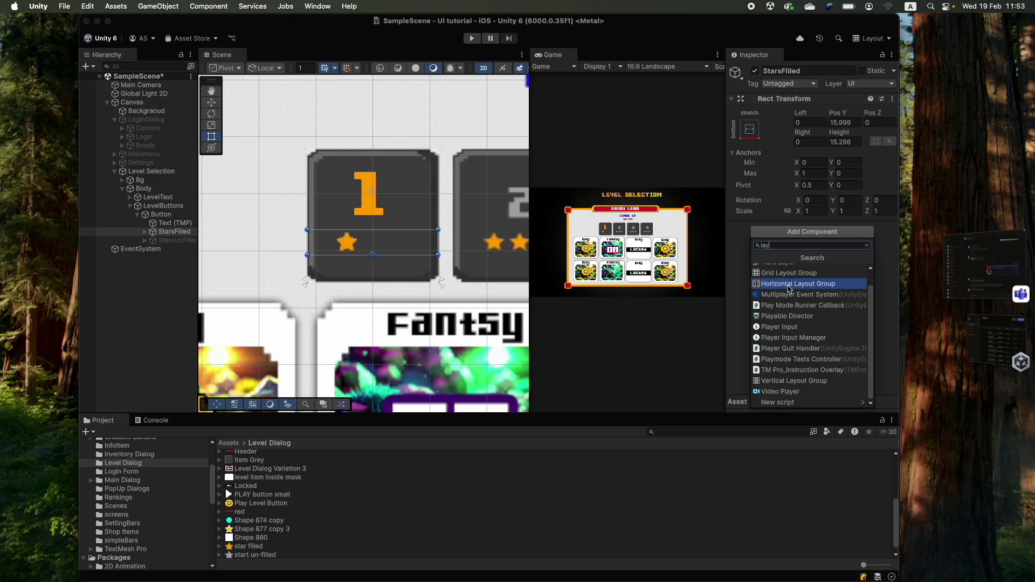
left_click(789, 284)
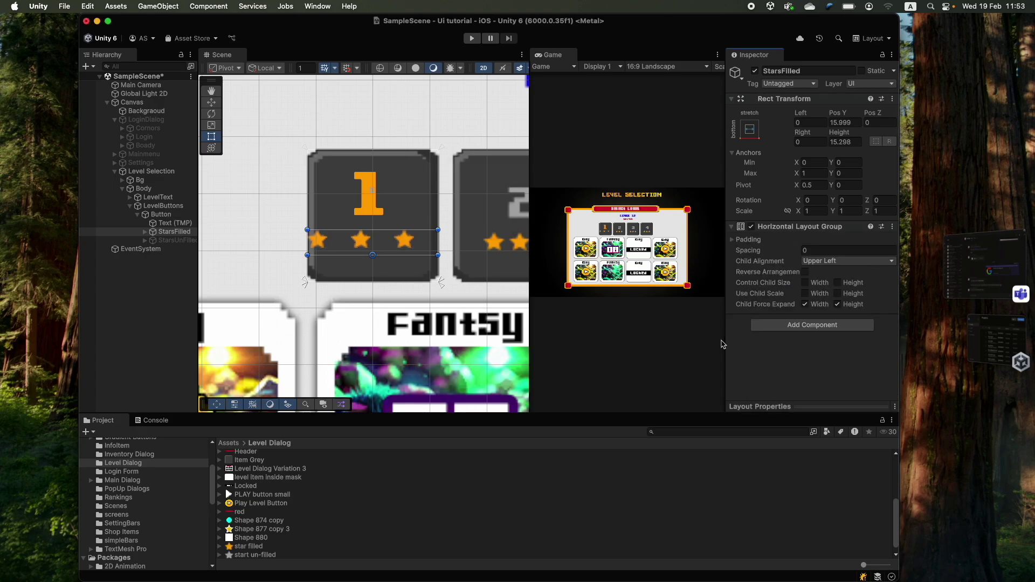
left_click(732, 241)
left_click_drag(752, 253, 767, 251)
- Set StarsFilled's Horizontal Layout Group to Middle Center, zero left/right padding and spacing -31.64
left_click(178, 216)
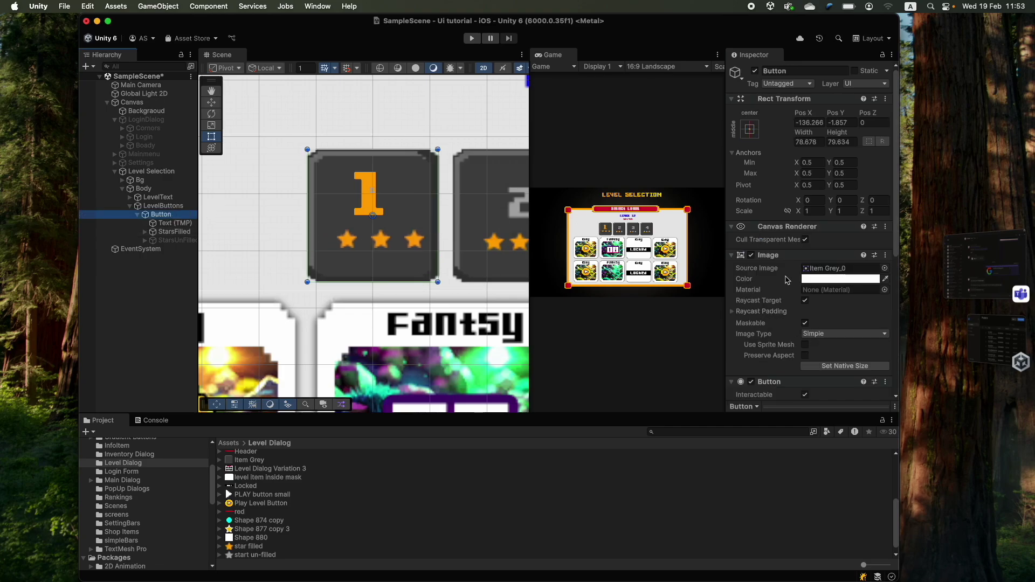
left_click(173, 231)
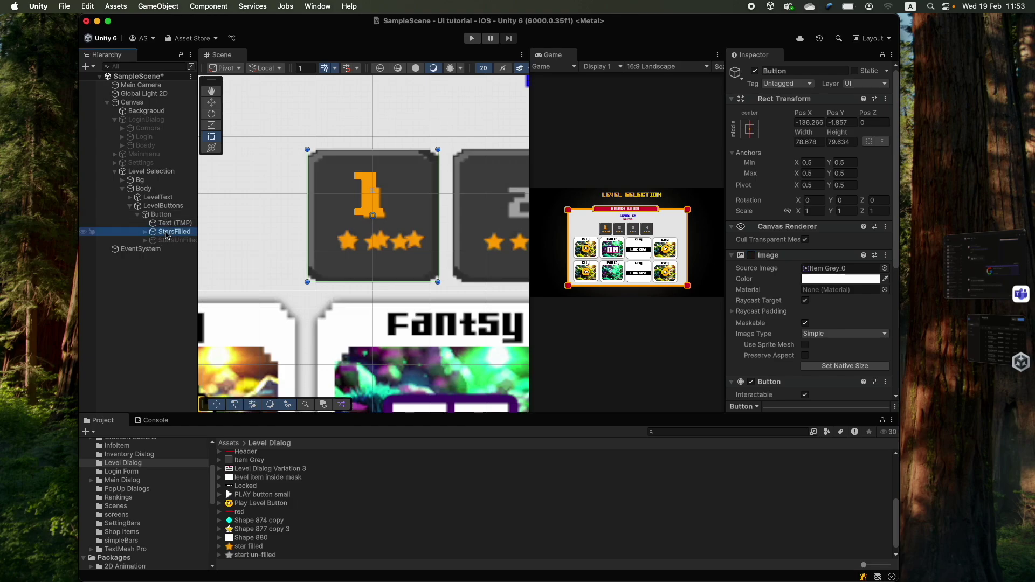
left_click(759, 254)
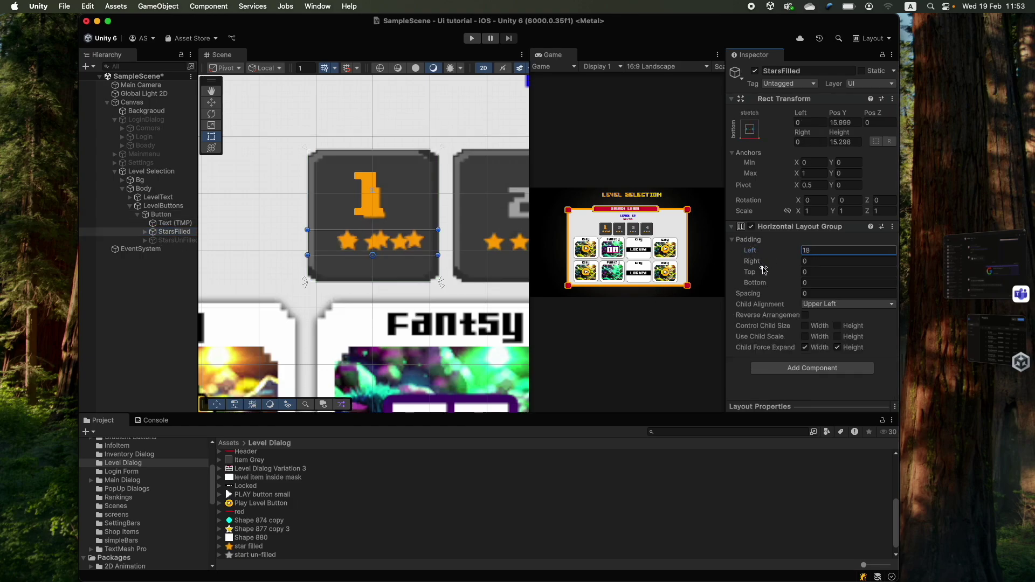
left_click_drag(766, 263, 874, 312)
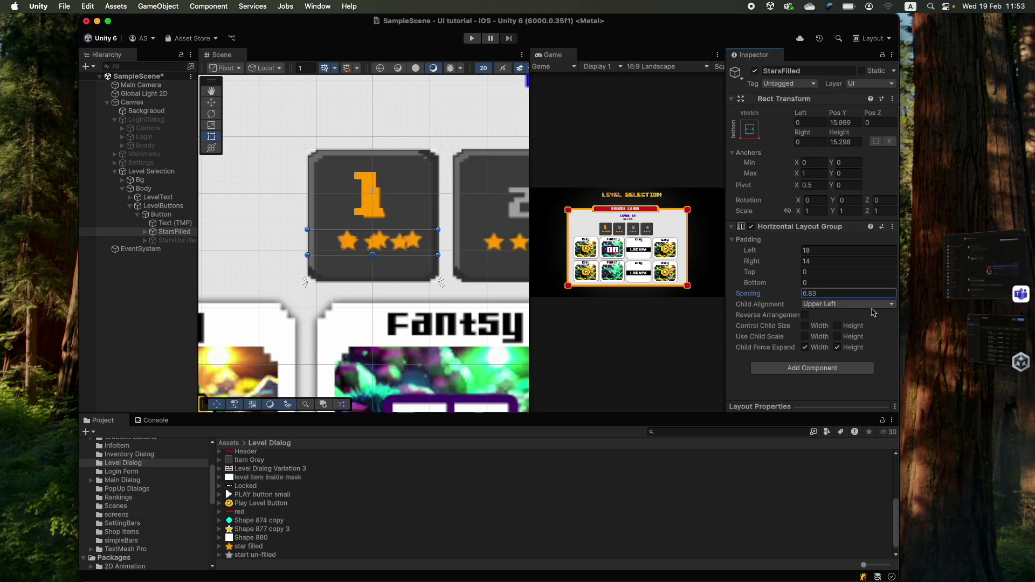
type("0")
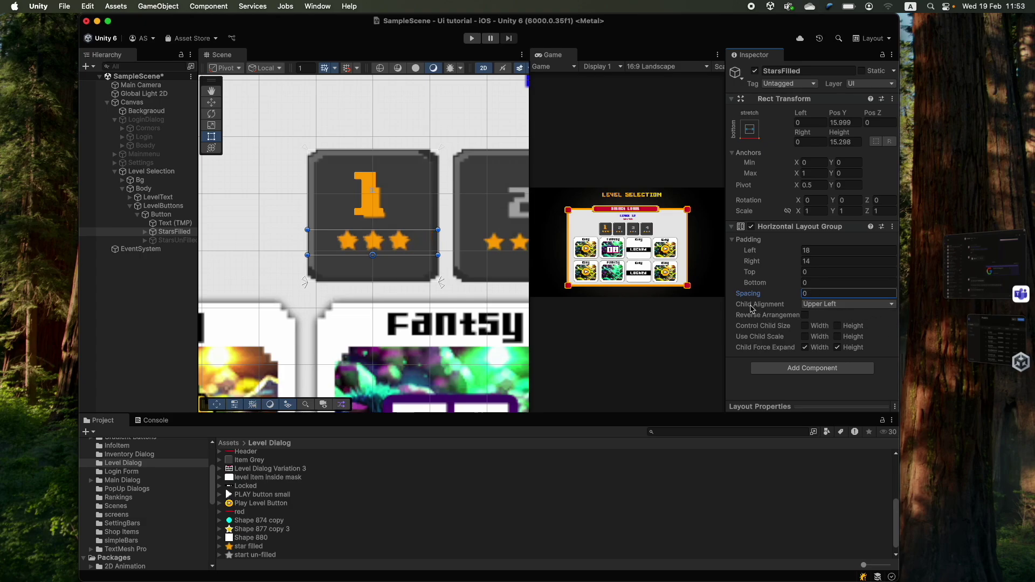
left_click(824, 305)
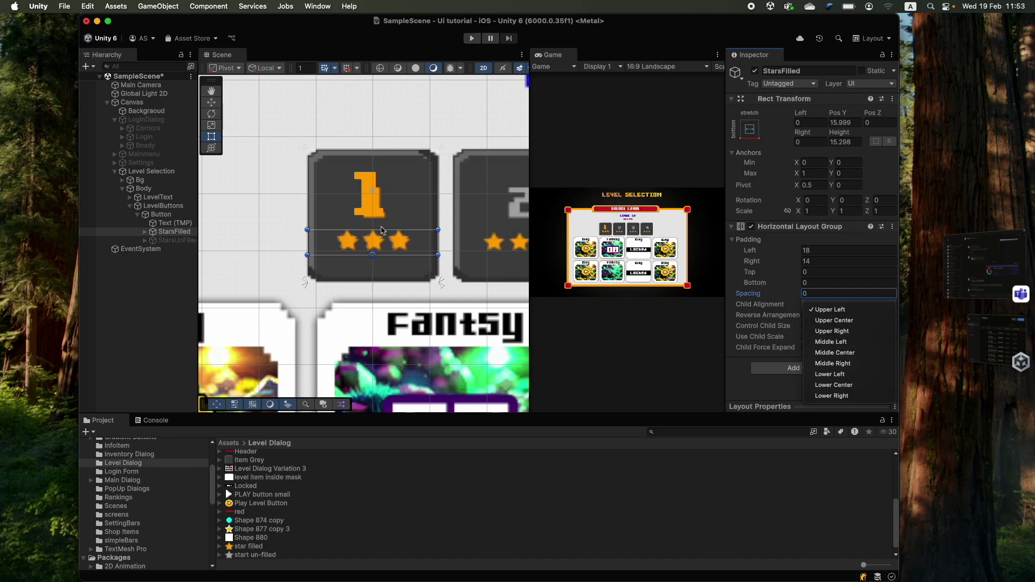
left_click(845, 353)
left_click(811, 251)
type("0")
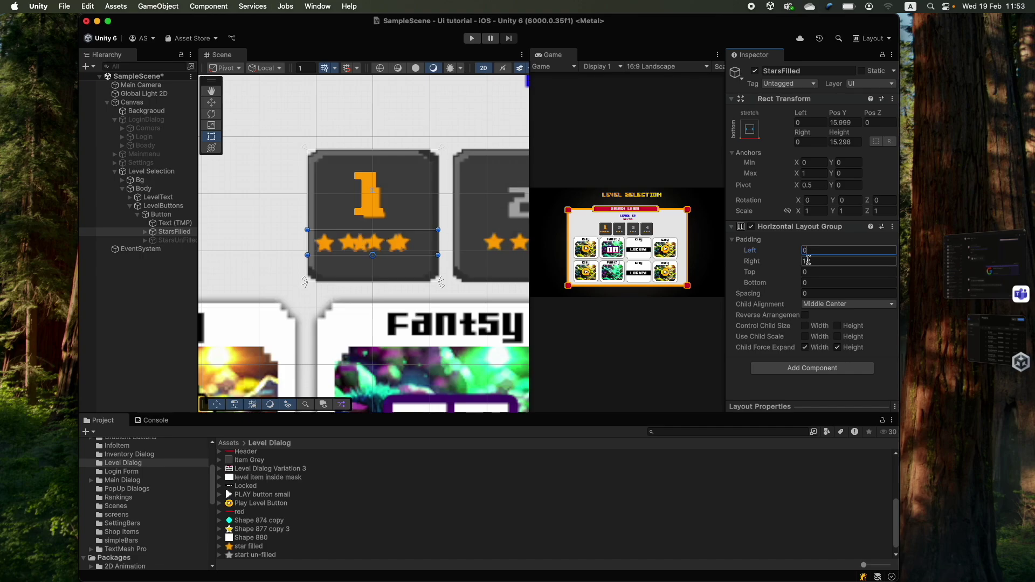
left_click(820, 263)
type("0")
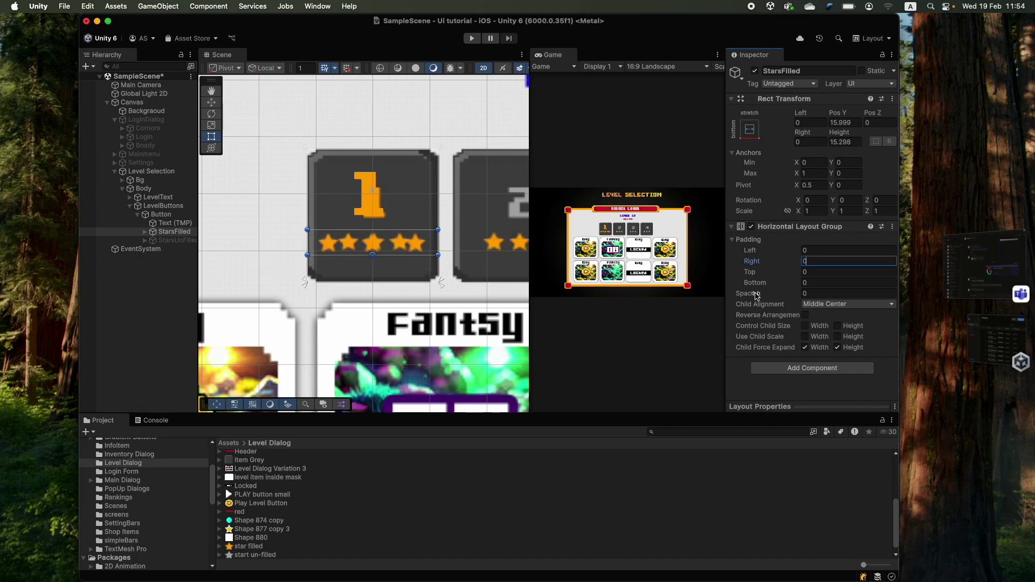
left_click_drag(772, 295, 202, 319)
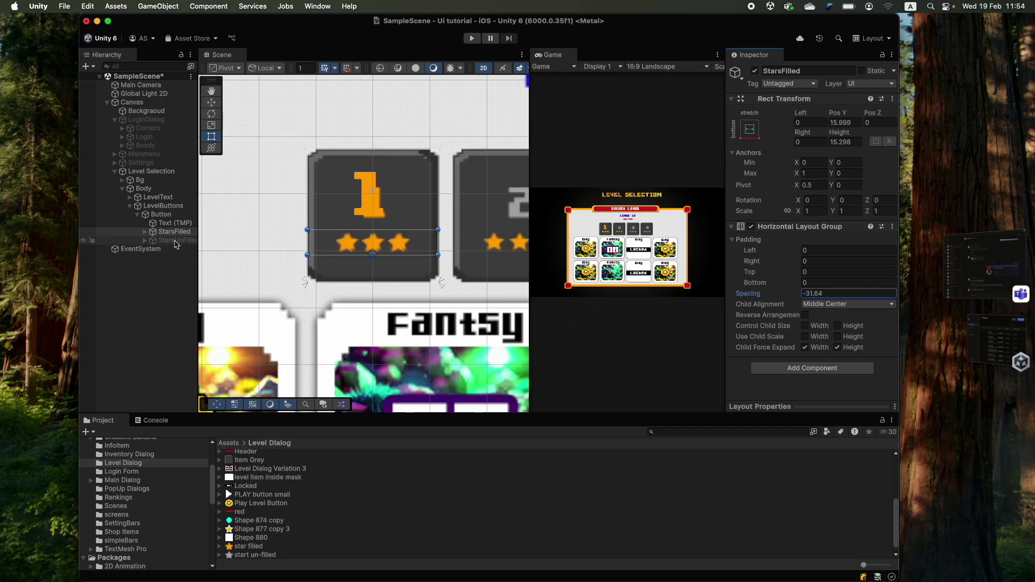
- Copy the Horizontal Layout Group component from StarsFilled
left_click(780, 227)
right_click(779, 230)
left_click(775, 227)
left_click(771, 227)
right_click(765, 228)
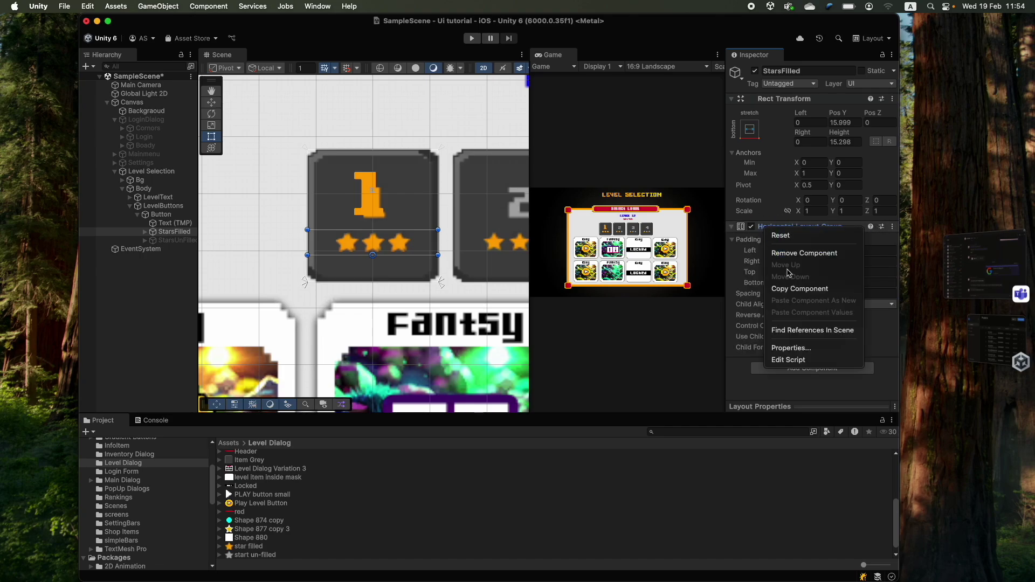
left_click(800, 289)
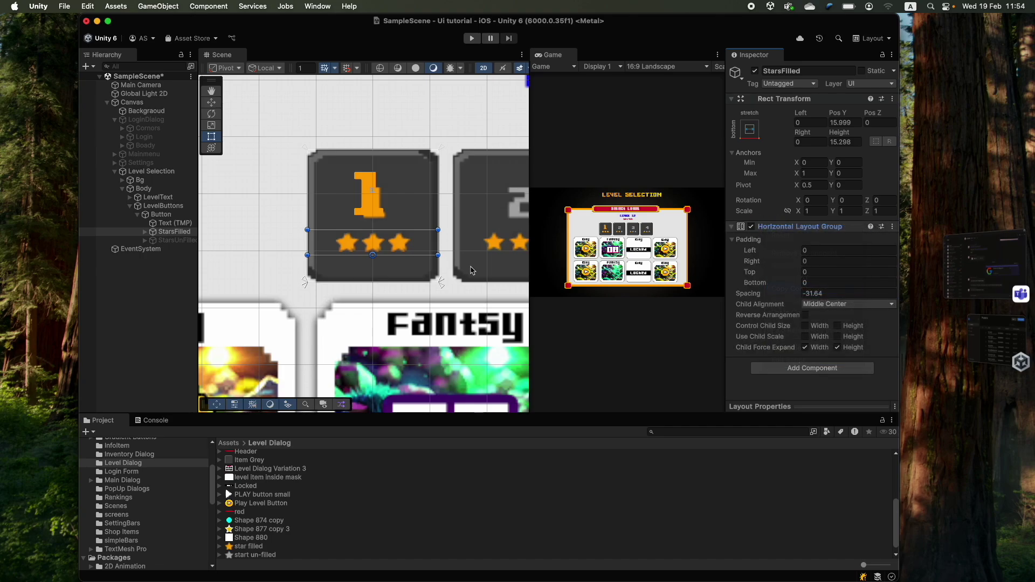
- Enable StarsUnFilled and paste the layout group onto it as a new component
left_click(174, 240)
right_click(771, 99)
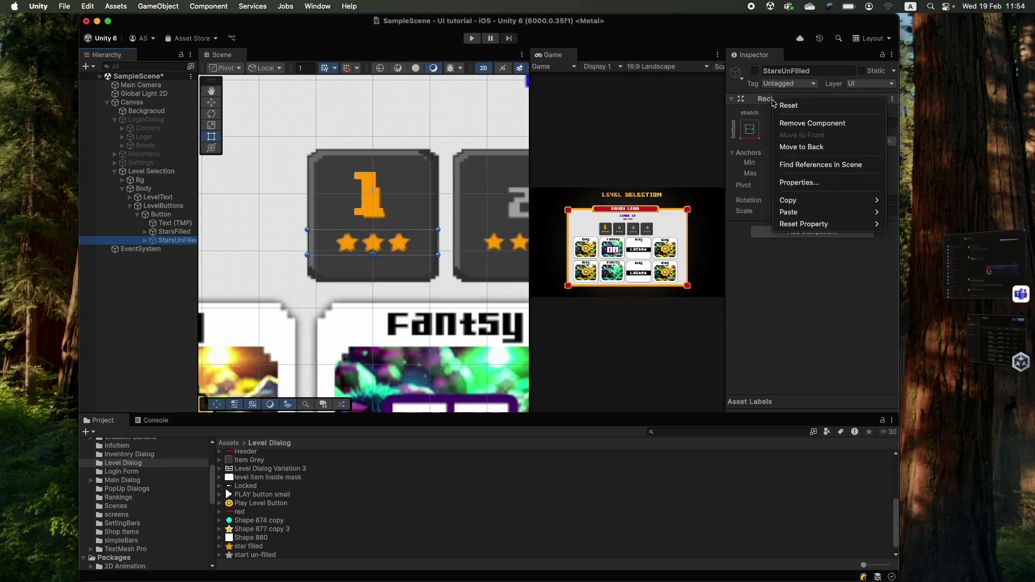
left_click(182, 237)
double_click(183, 239)
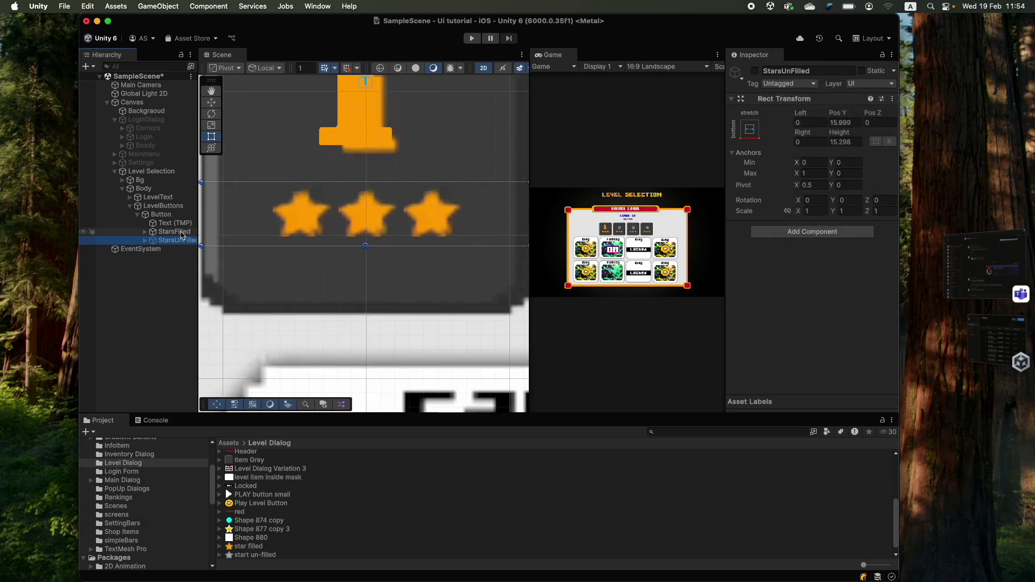
left_click(755, 71)
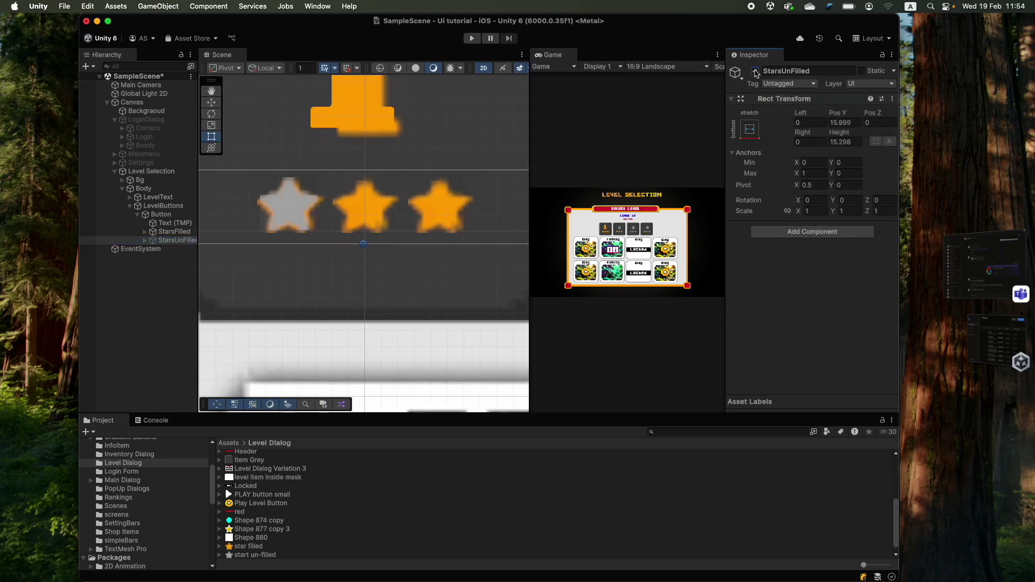
right_click(780, 100)
mouse_move(829, 210)
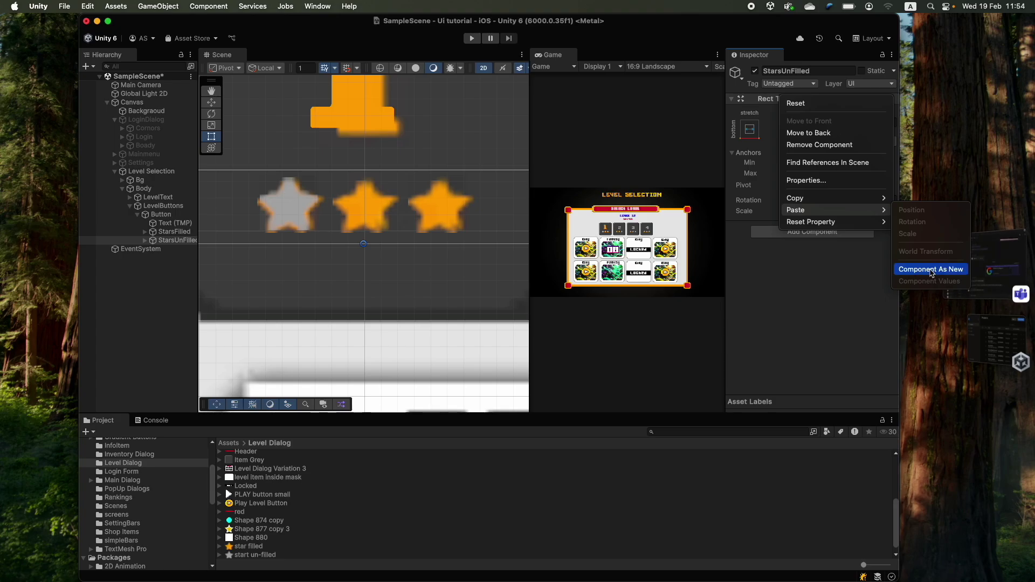
left_click(938, 270)
scroll(378, 226, "down", 5)
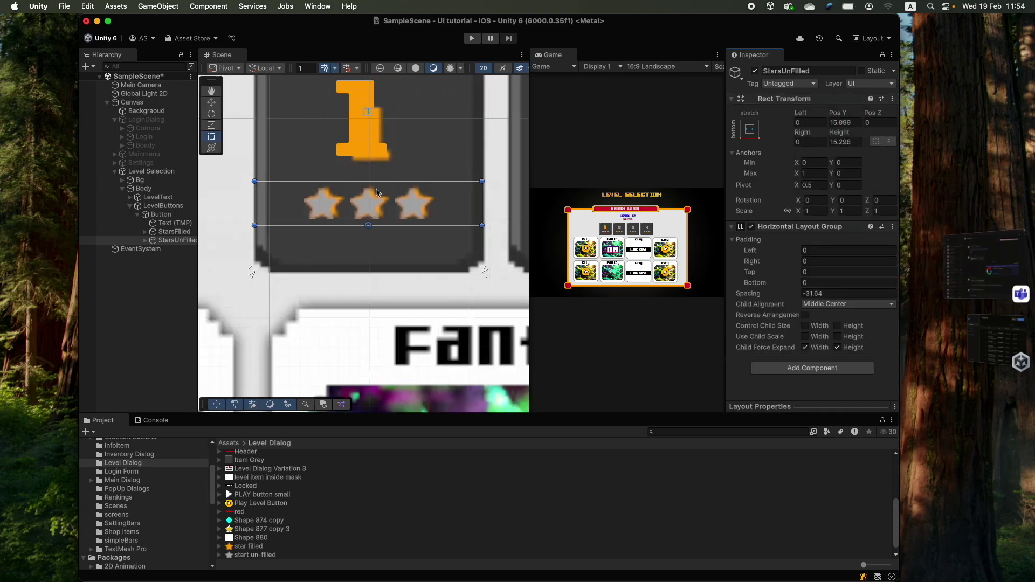
scroll(412, 214, "down", 2)
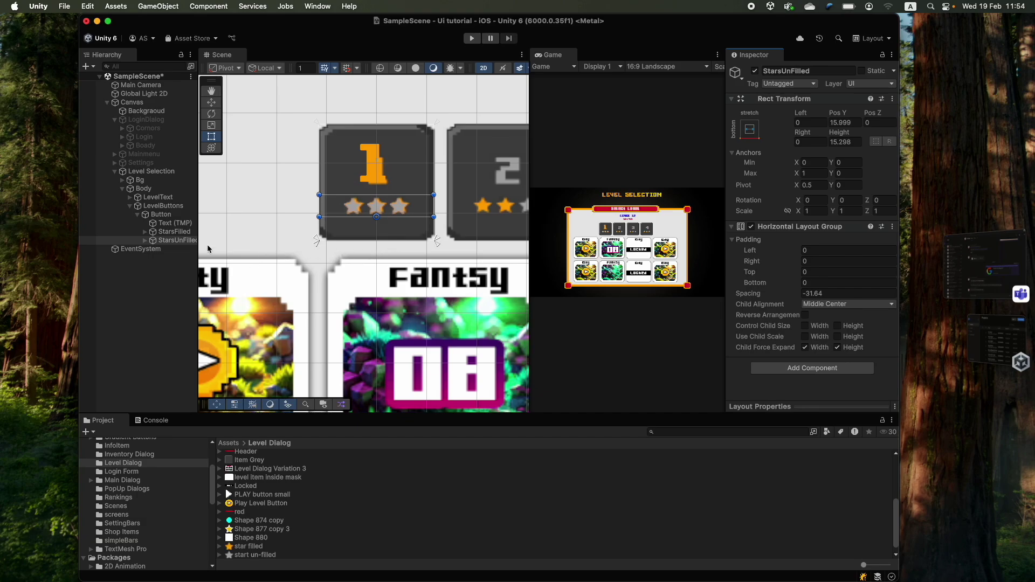
scroll(377, 216, "down", 6)
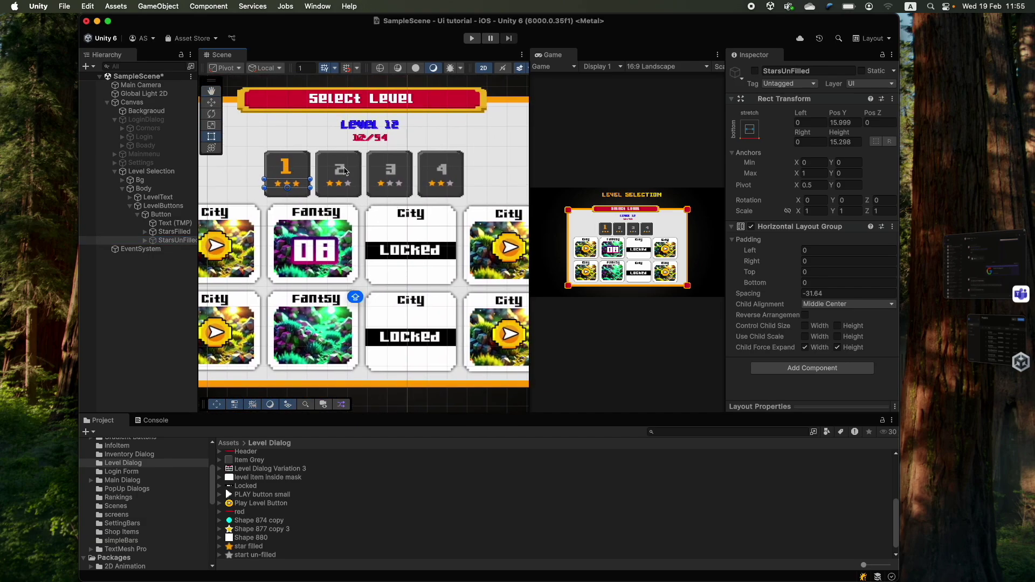
- Delete the extra Button (4) from LevelButtons
left_click(286, 167)
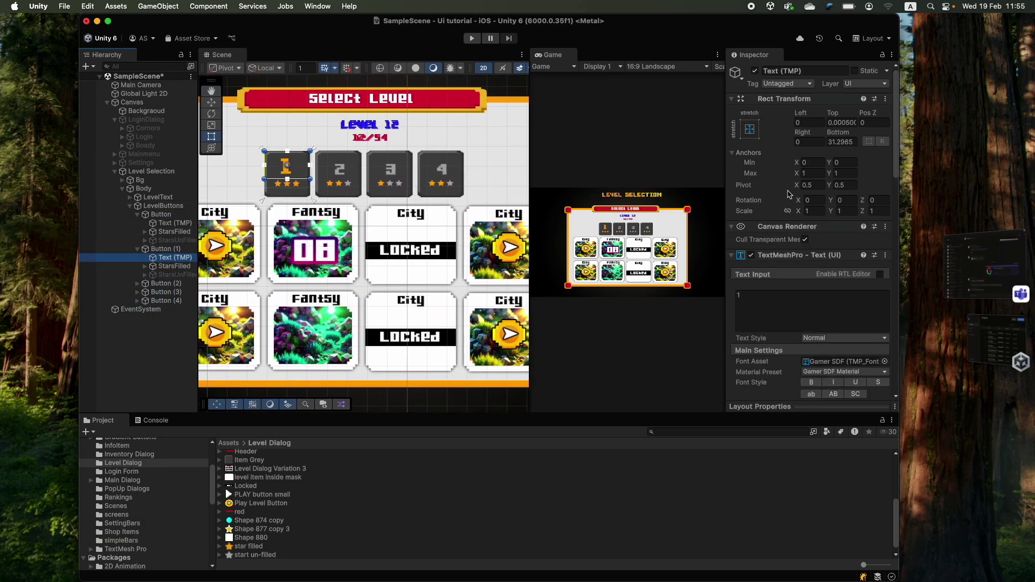
key("f")
left_click(137, 248)
left_click(161, 257)
left_click(160, 266, "shift")
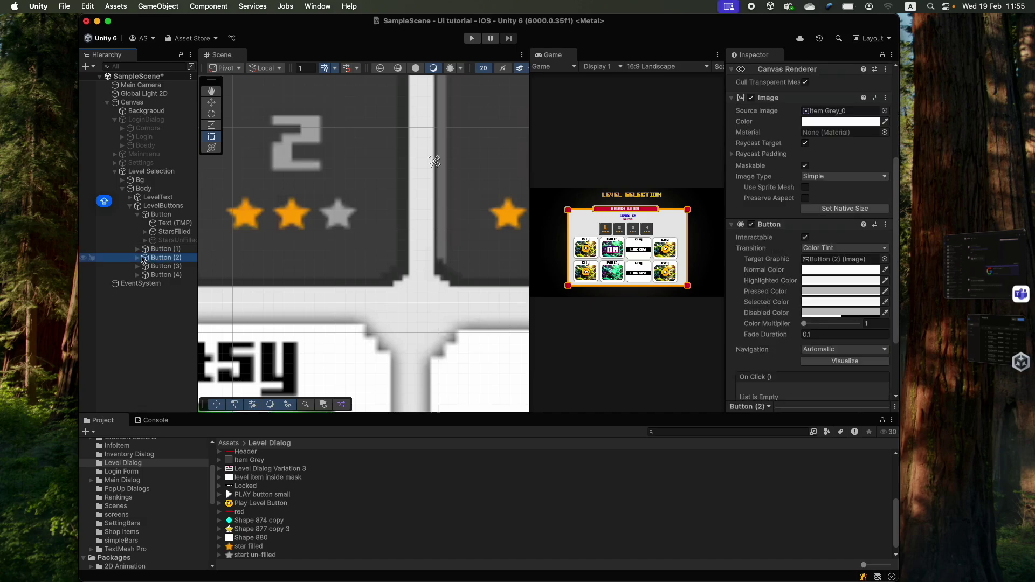
key("super+BackSpace")
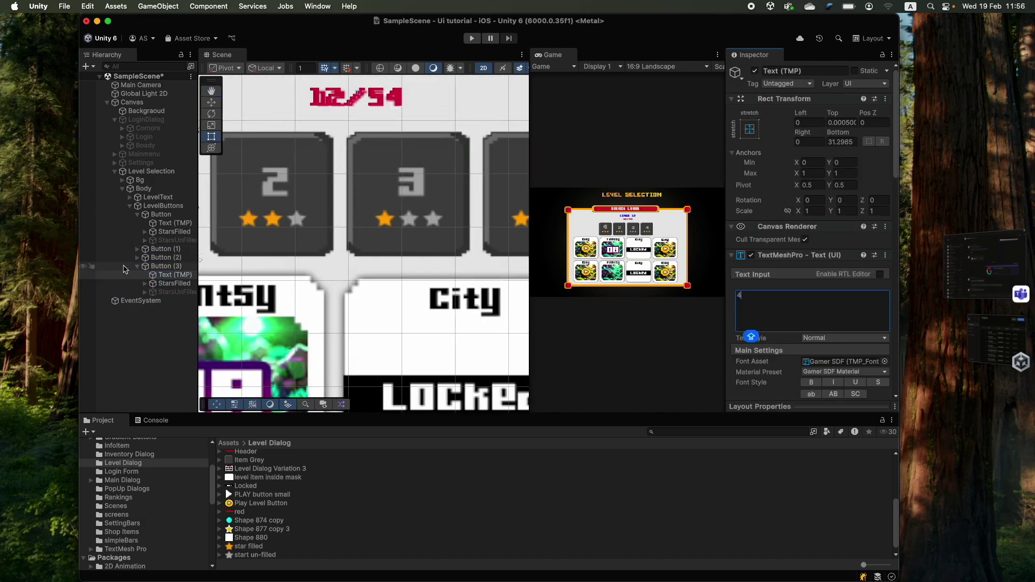
- Select Bg to hide the level cards beneath it
scroll(401, 245, "down", 2)
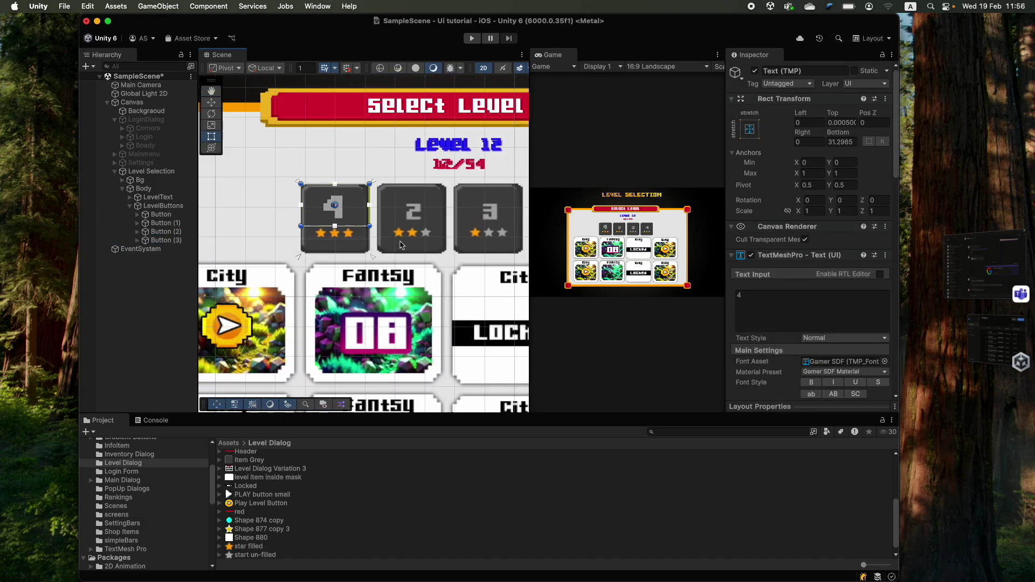
left_click(142, 181)
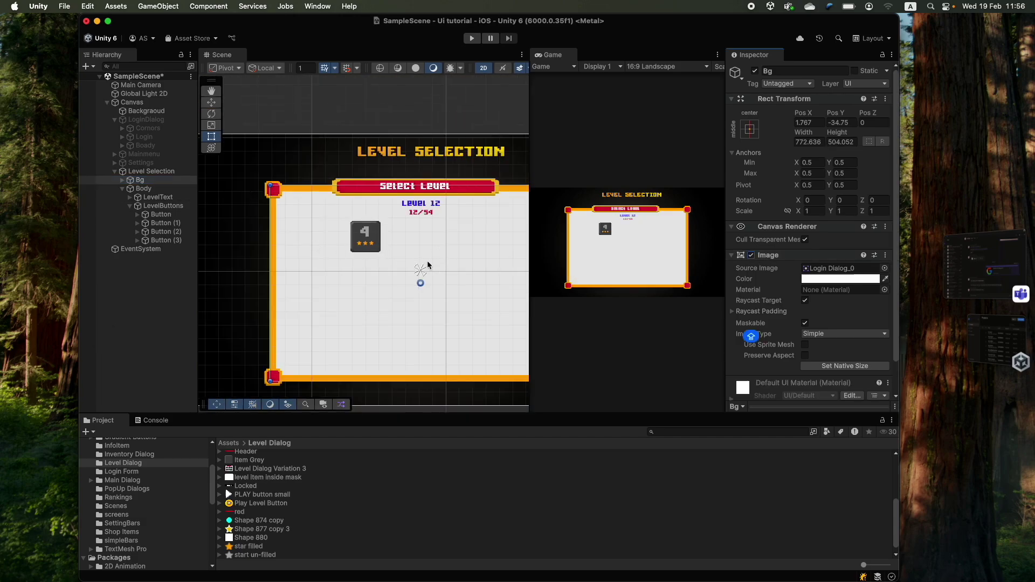
scroll(427, 263, "up", 2)
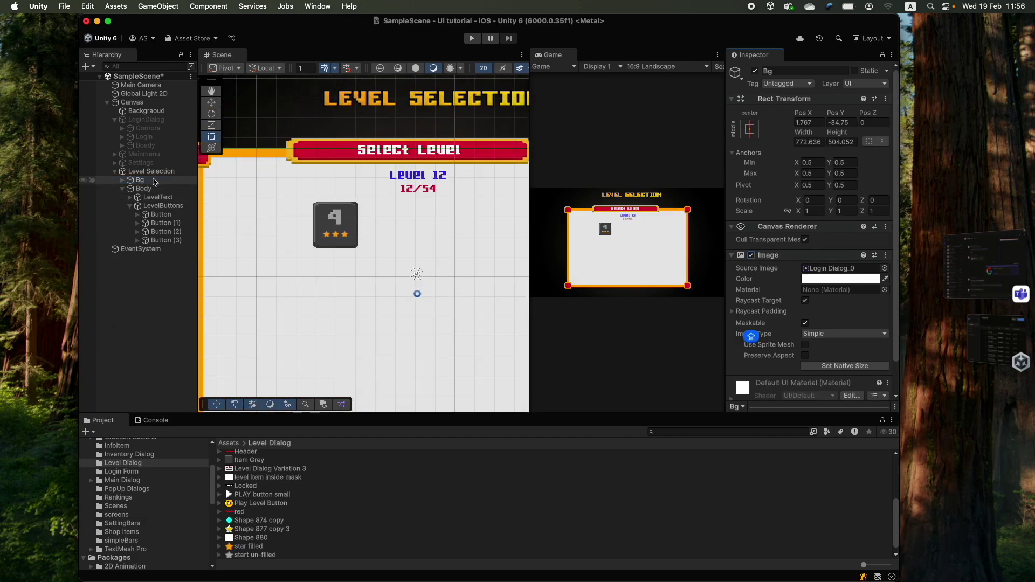
- Add a Horizontal Layout Group component to LevelButtons
left_click(156, 206)
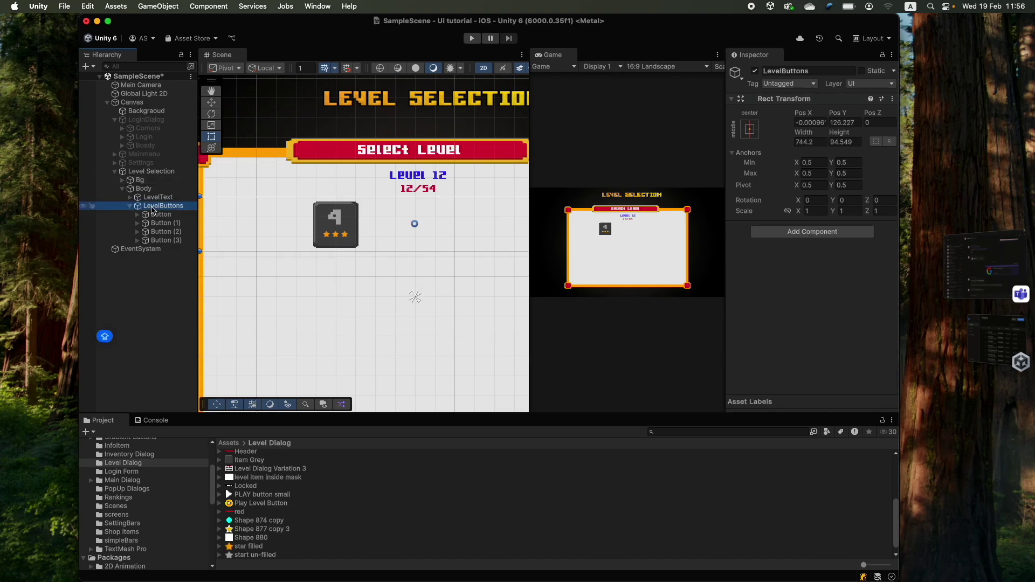
left_click(803, 231)
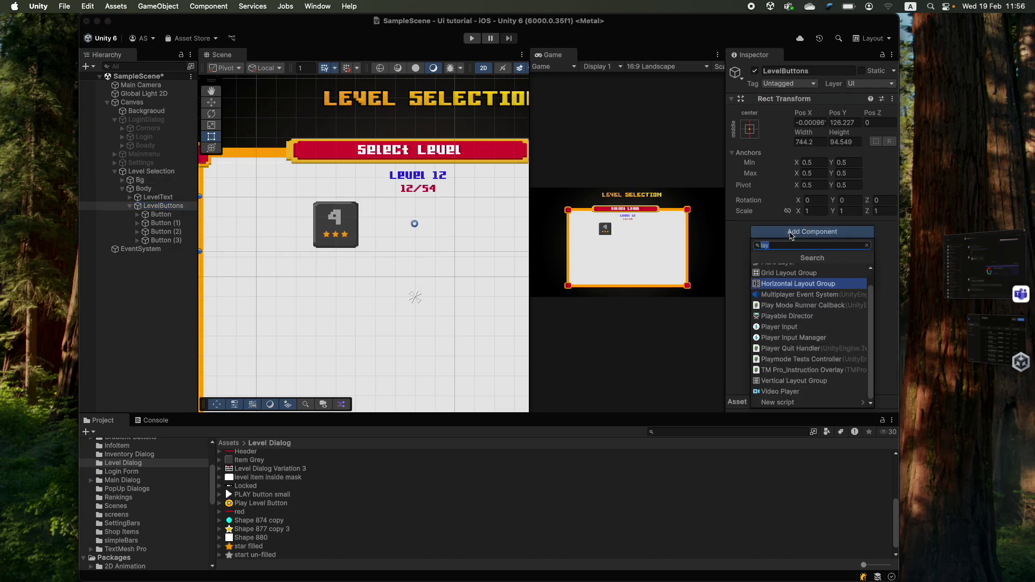
left_click(780, 285)
scroll(384, 245, "down", 2)
scroll(467, 246, "down", 2)
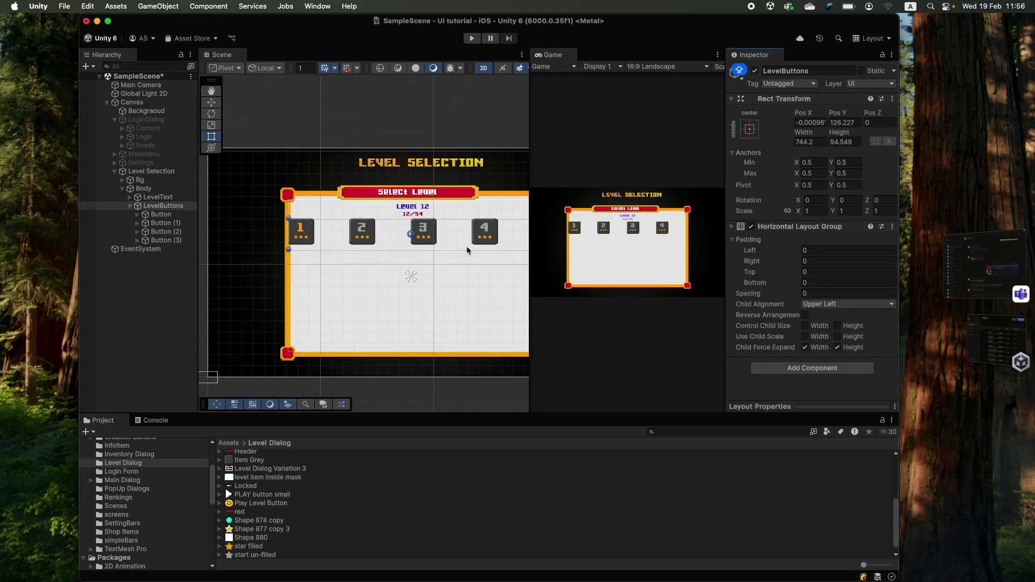
- Set LevelButtons' layout to Middle Center alignment with spacing -389.22
left_click(151, 189)
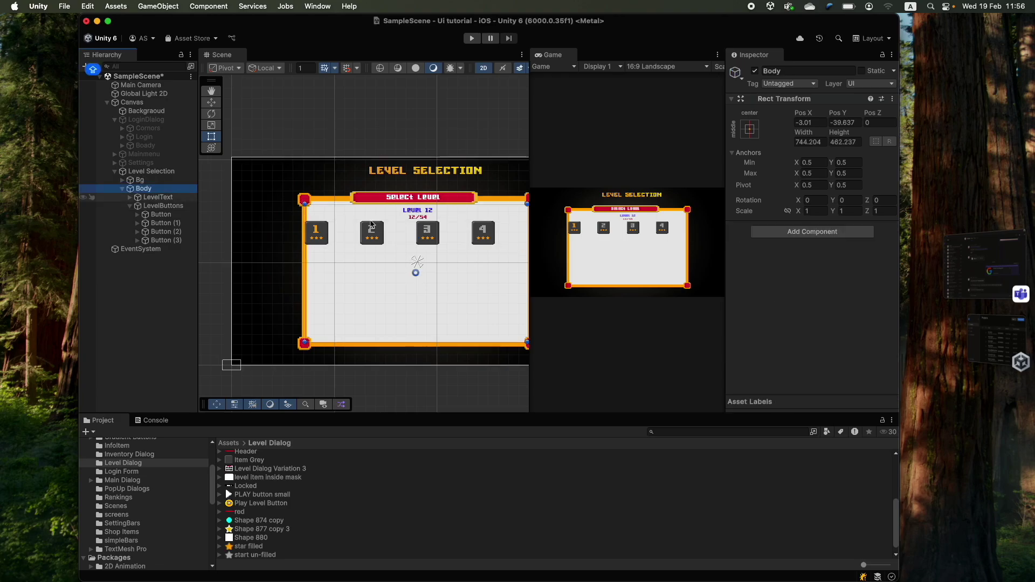
left_click(141, 180)
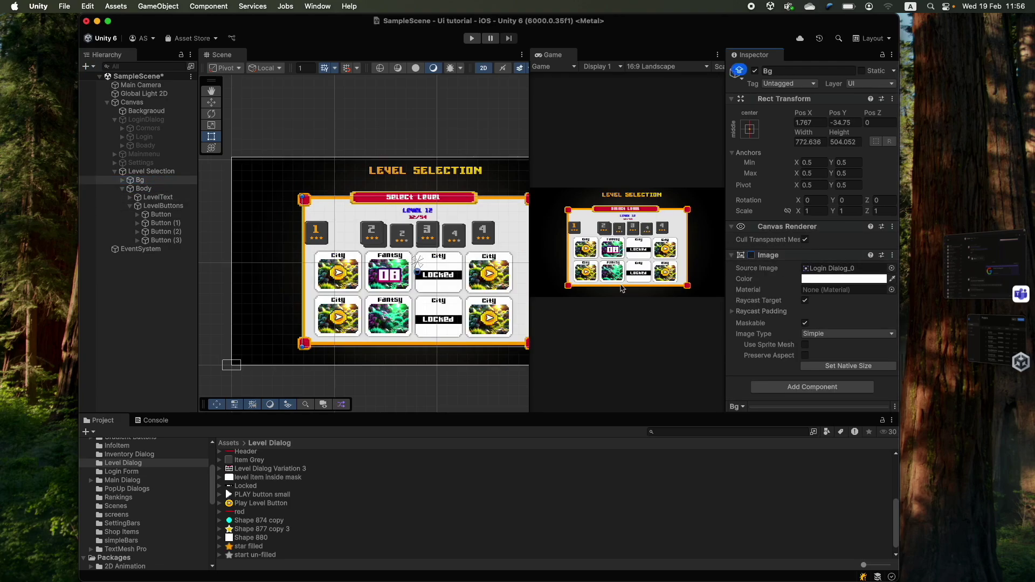
left_click(158, 205)
left_click(848, 304)
left_click(825, 349)
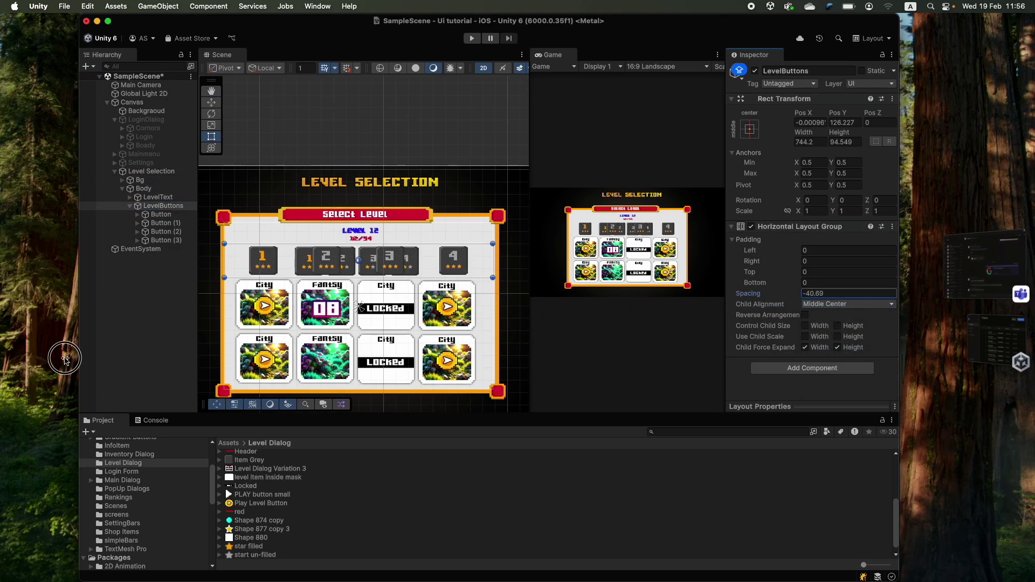
left_click_drag(748, 294, 698, 294)
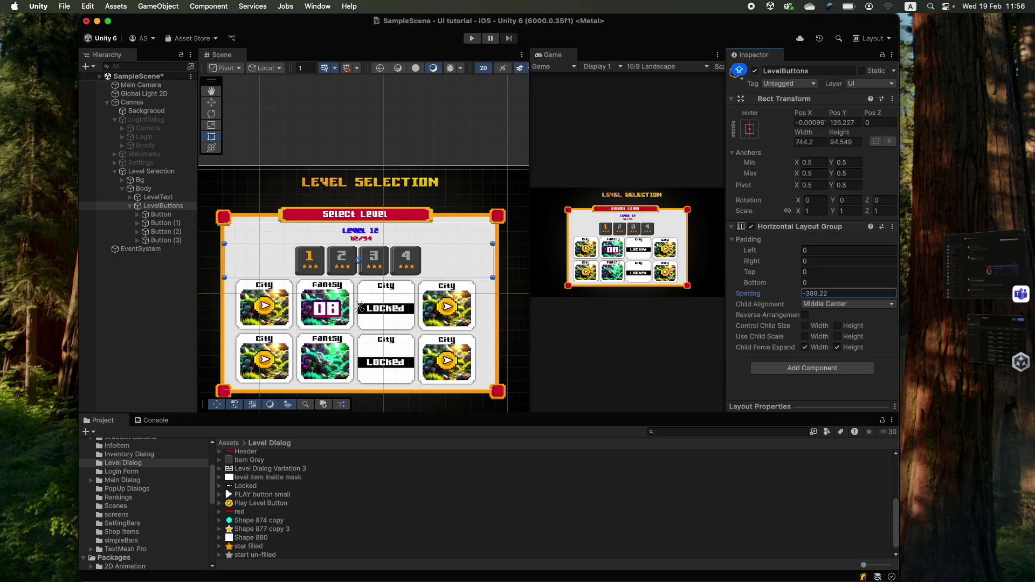
left_click(135, 206)
left_click(156, 197)
left_click(162, 206)
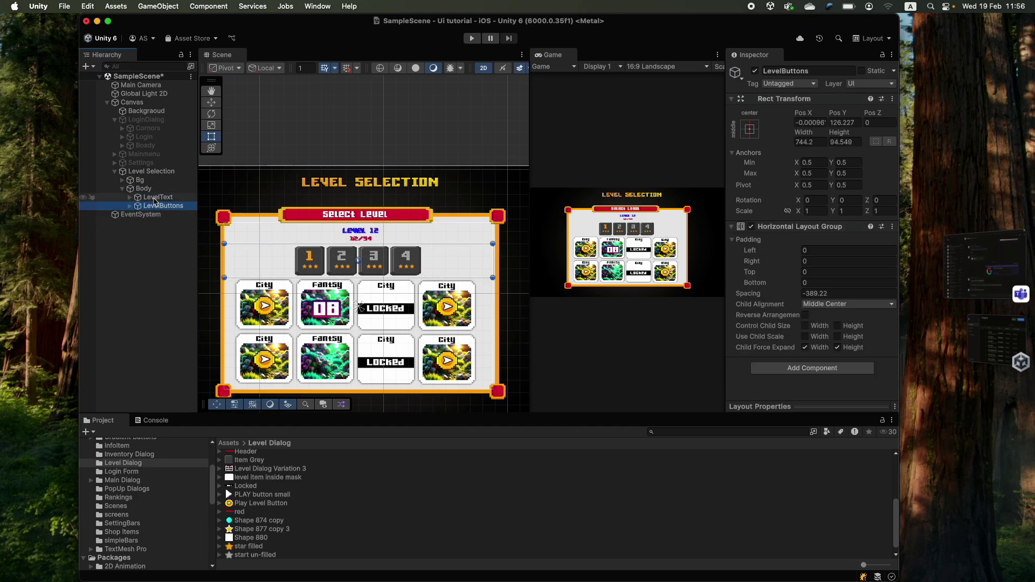
scroll(360, 339, "up", 5)
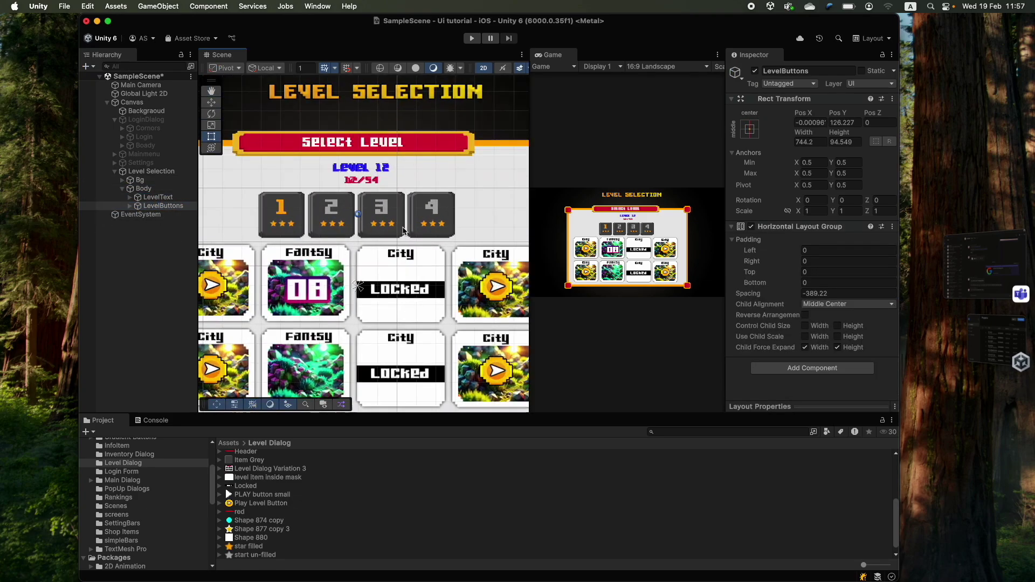
scroll(404, 230, "down", 4)
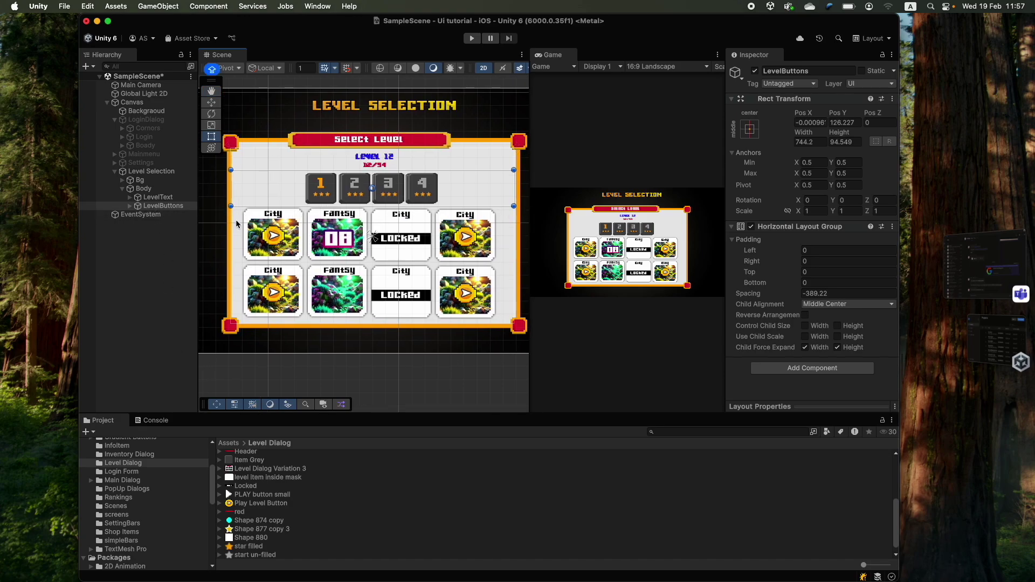
- Create a Scroll View under Body and resize it in the scene
right_click(153, 189)
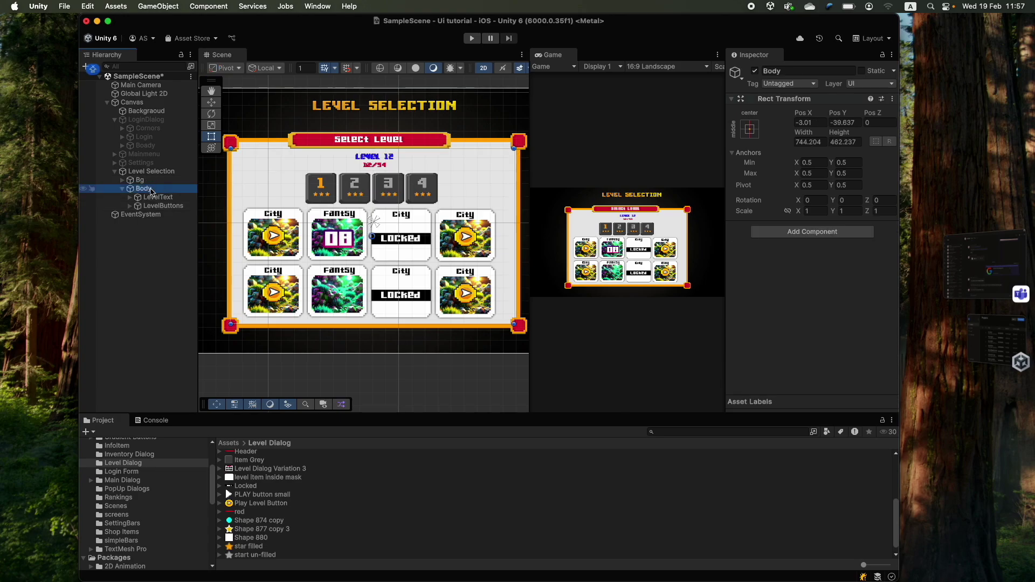
mouse_move(270, 422)
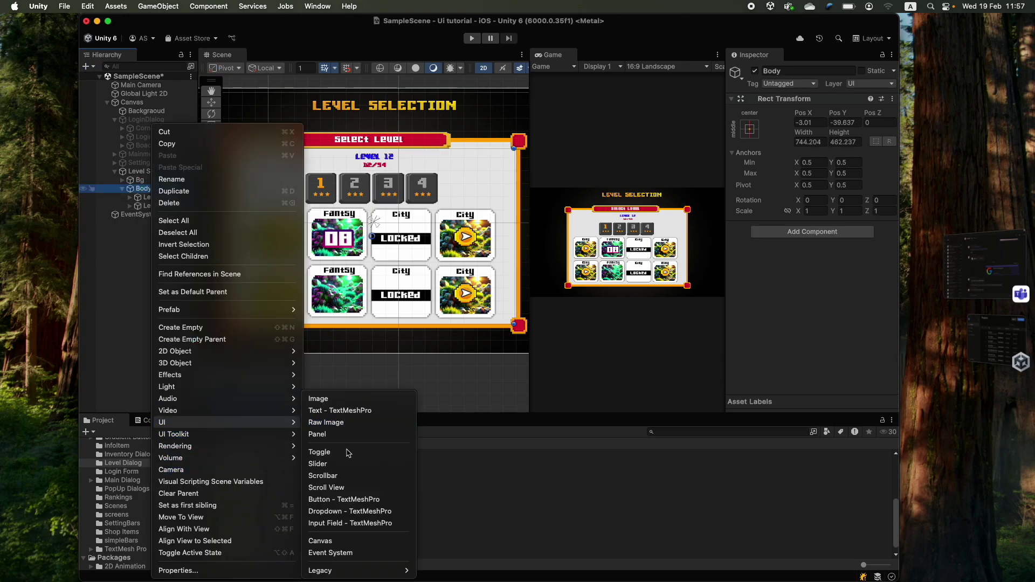
left_click(345, 486)
left_click_drag(334, 198, 231, 206)
left_click_drag(409, 273, 516, 322)
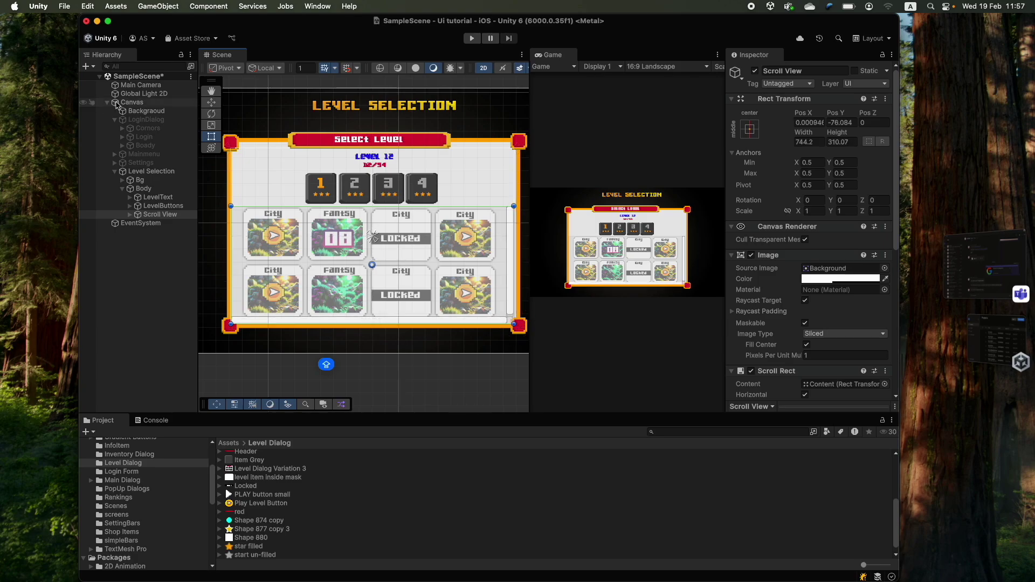
- Inspect the Scroll View's Viewport, Content and both scrollbars
left_click(130, 214)
left_click(142, 222)
left_click(140, 215)
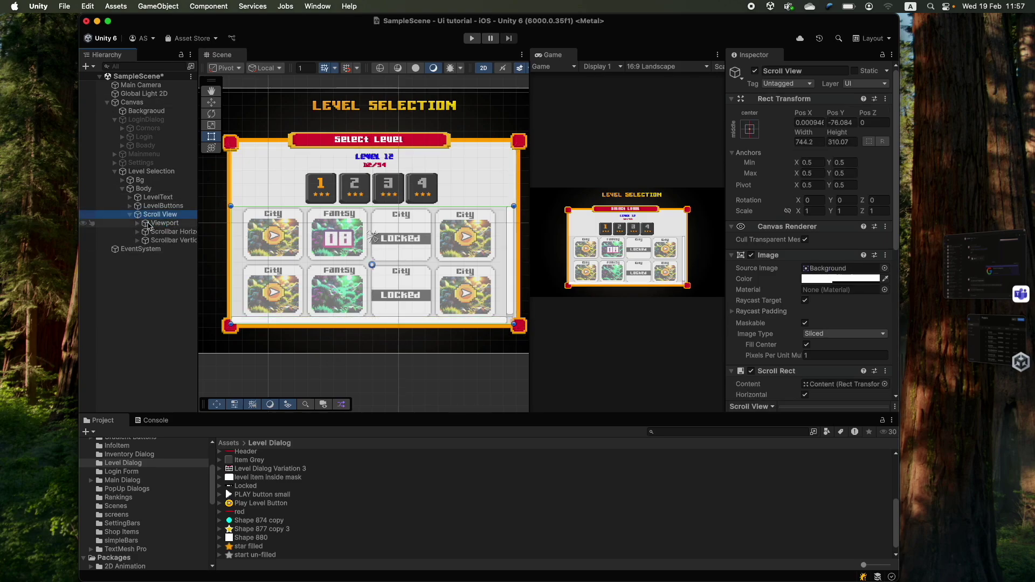
left_click(146, 226)
left_click(137, 223)
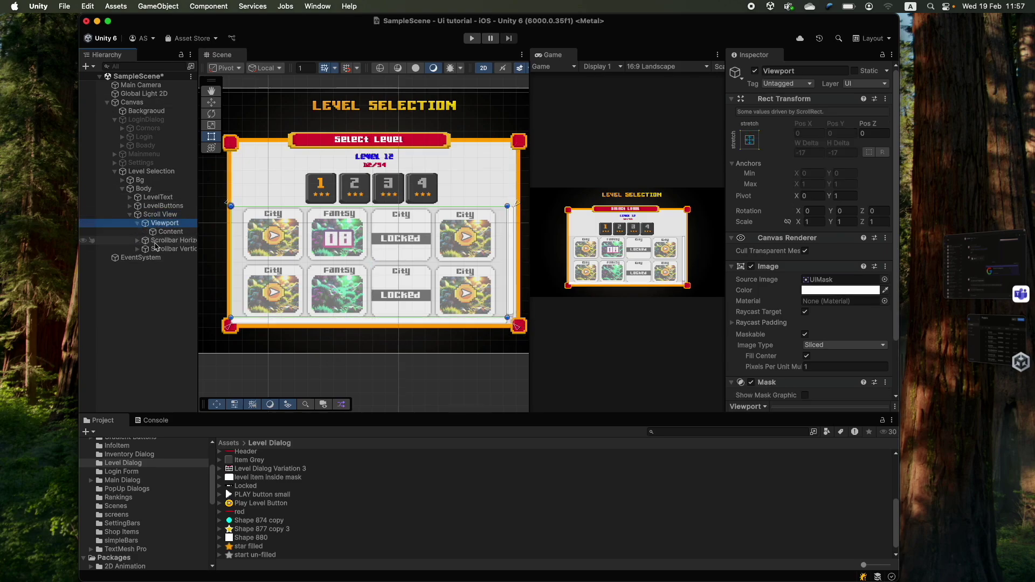
left_click(165, 232)
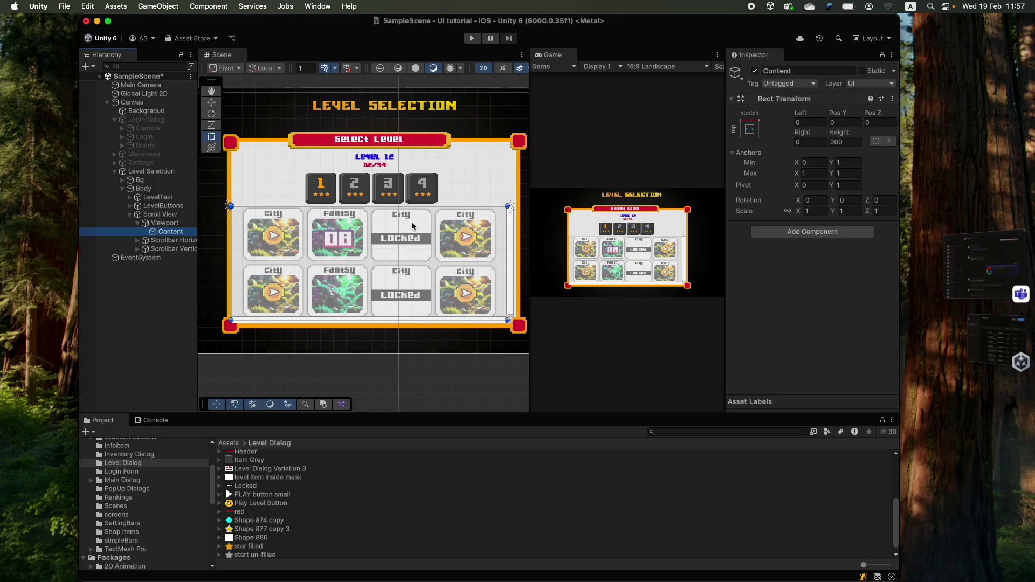
left_click(162, 240)
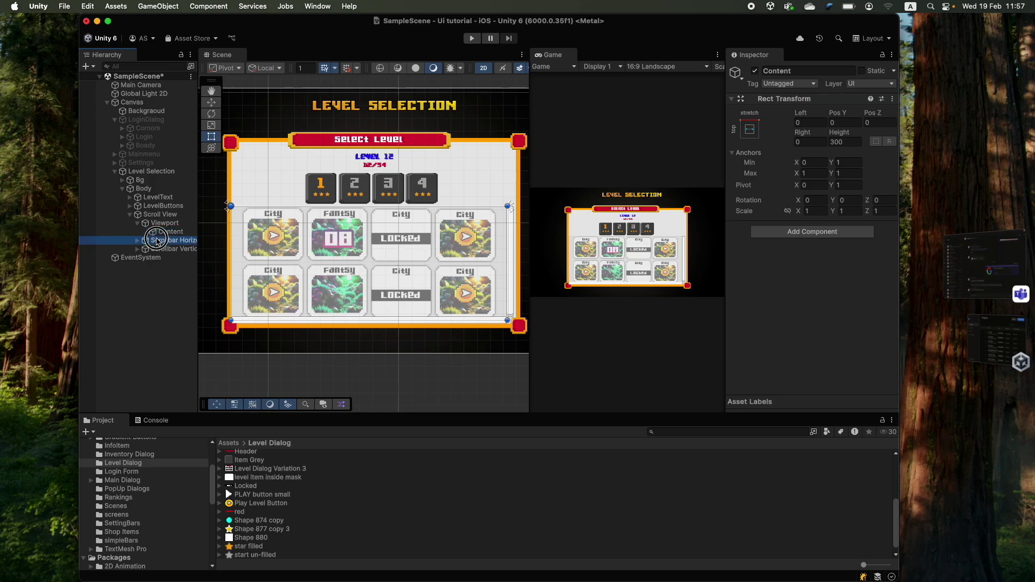
left_click(174, 249)
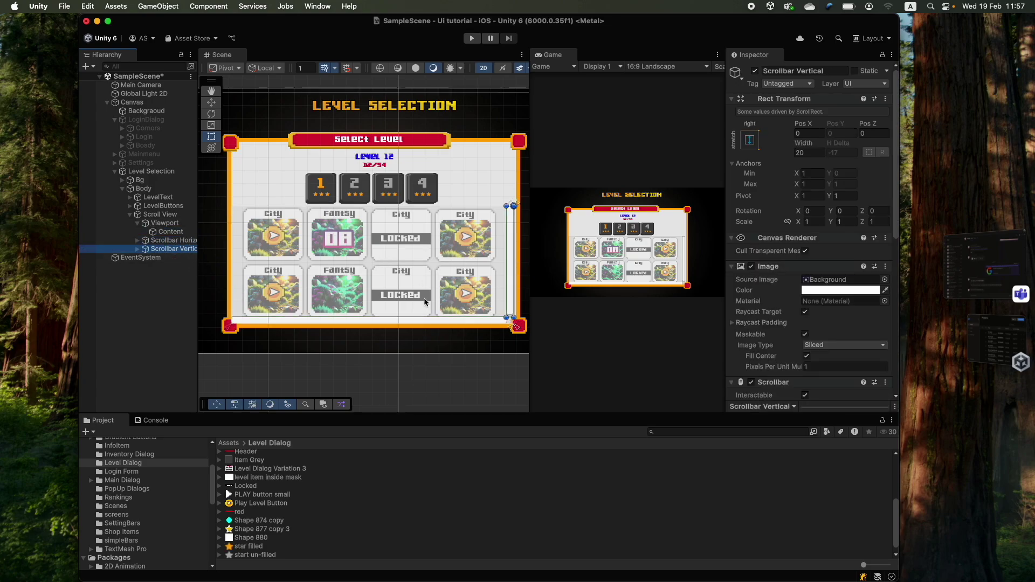
scroll(464, 275, "down", 3)
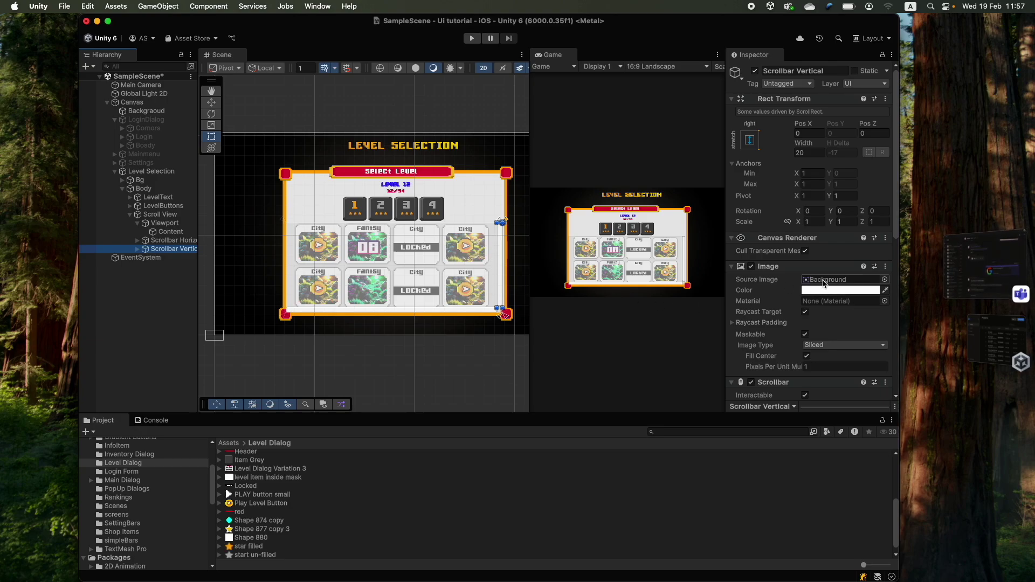
- Drag the Header sprite into Scrollbar Vertical's Image Source Image
left_click_drag(241, 455, 819, 279)
scroll(788, 303, "down", 5)
scroll(788, 303, "up", 5)
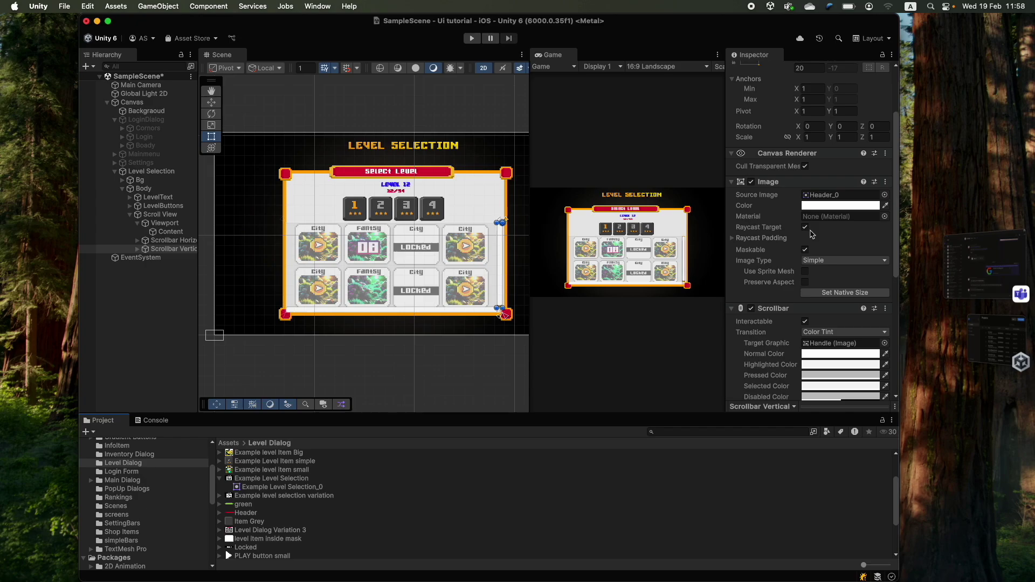
key("f")
scroll(882, 245, "down", 5)
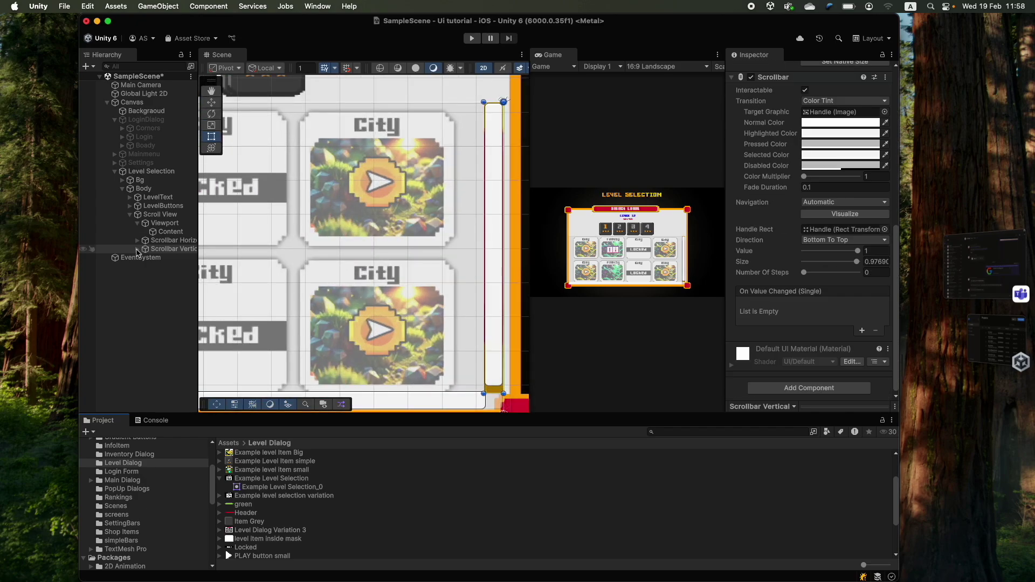
- Give the vertical scrollbar's Handle the Header sprite as well
double_click(882, 245)
right_click(841, 279)
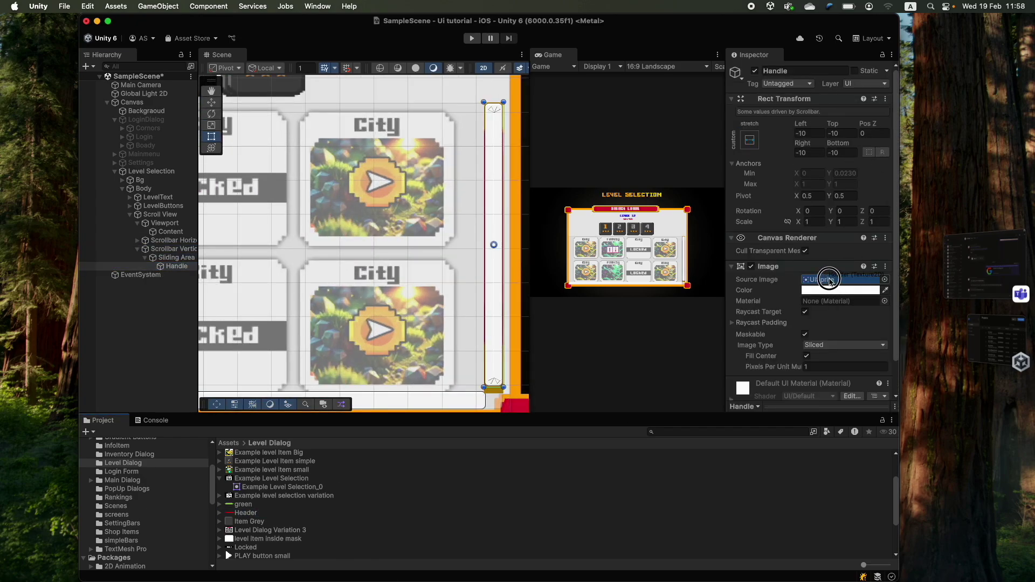
left_click(830, 289)
scroll(433, 260, "down", 6)
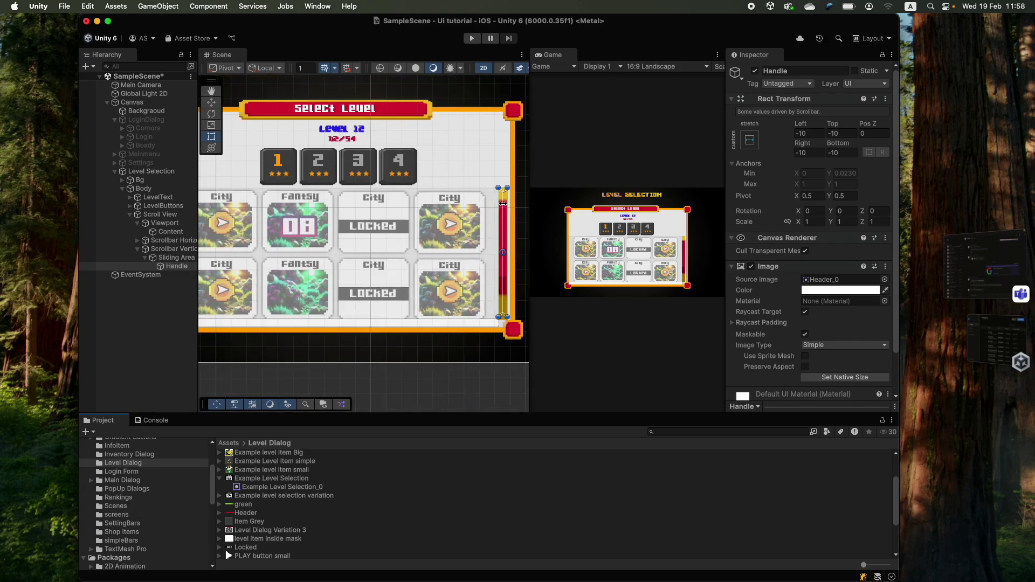
scroll(384, 257, "up", 2)
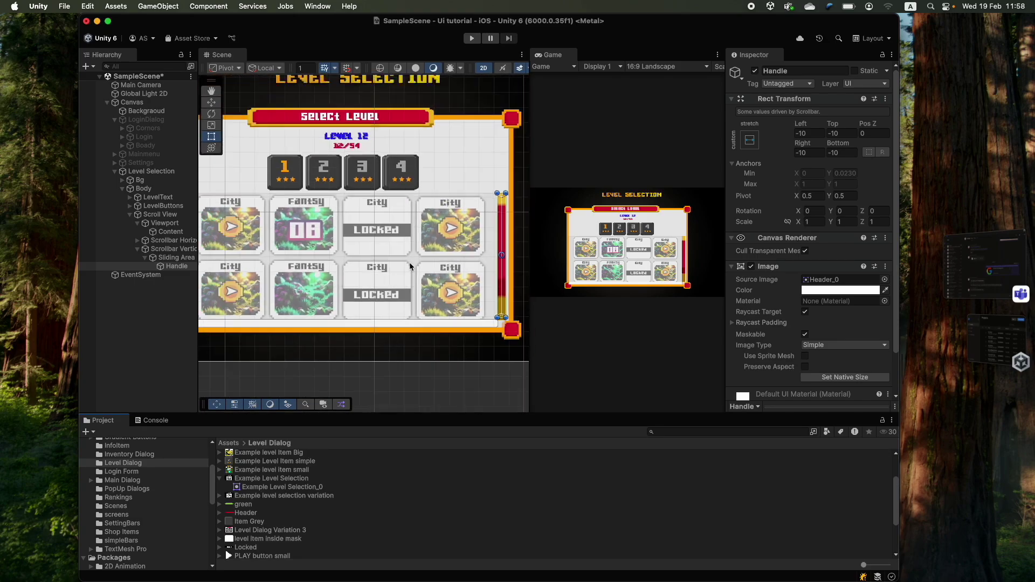
left_click(170, 250)
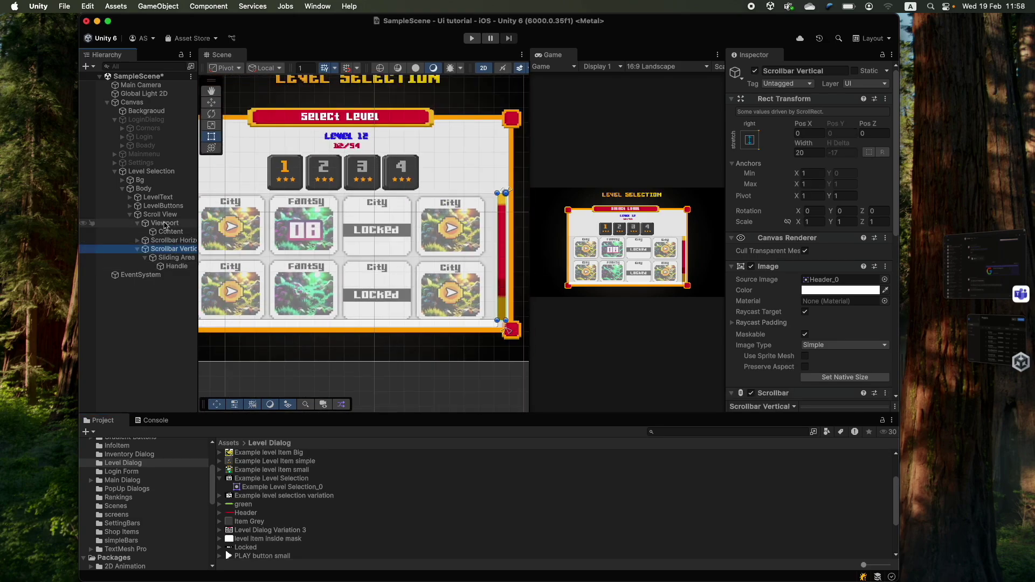
left_click(180, 240)
left_click(181, 249)
left_click(146, 240)
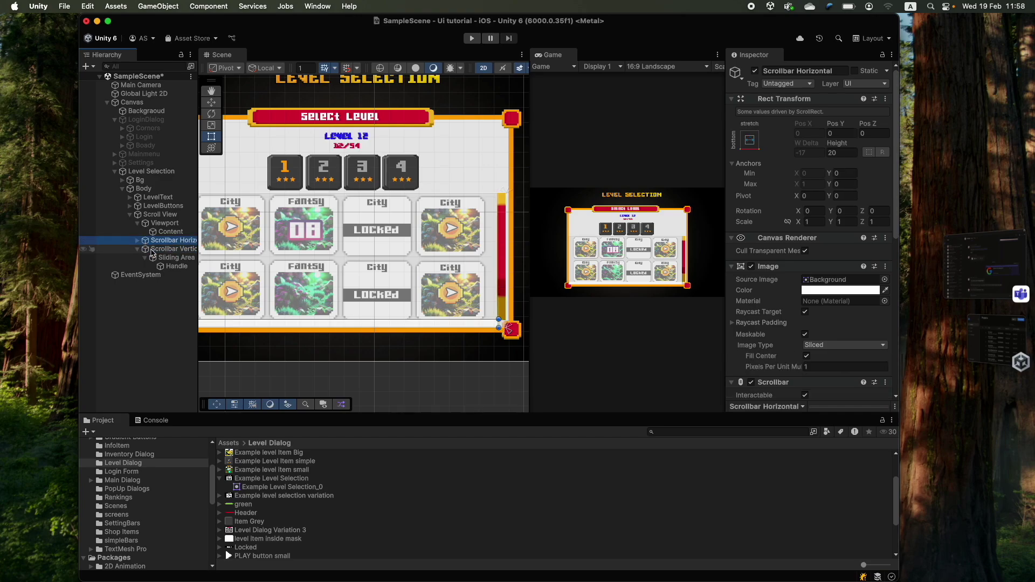
- Delete Scrollbar Horizontal and Scrollbar Vertical from the Scroll View
left_click(153, 250, "shift")
key("super+BackSpace")
left_click(162, 215)
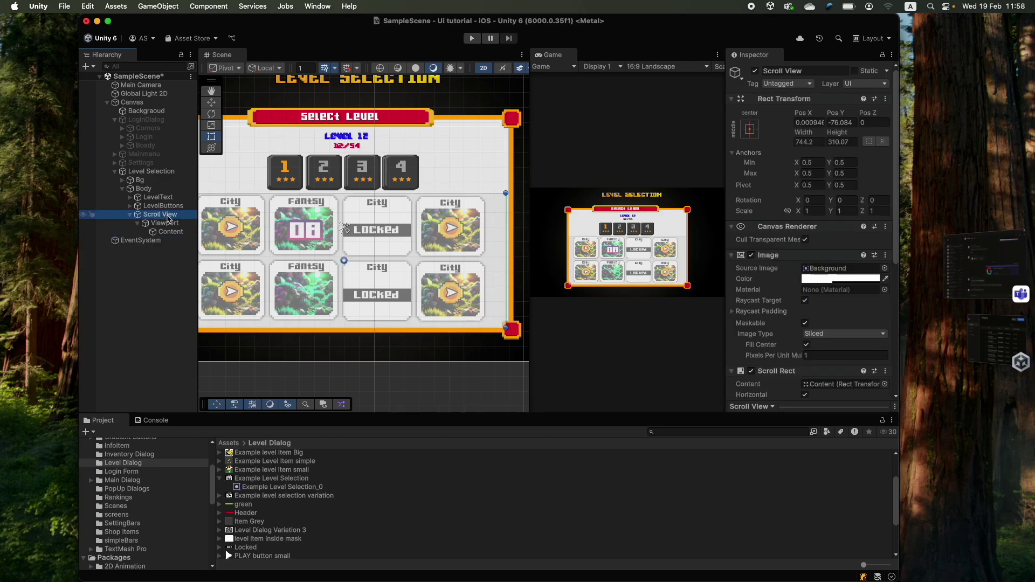
scroll(339, 259, "down", 2)
scroll(355, 248, "up", 4)
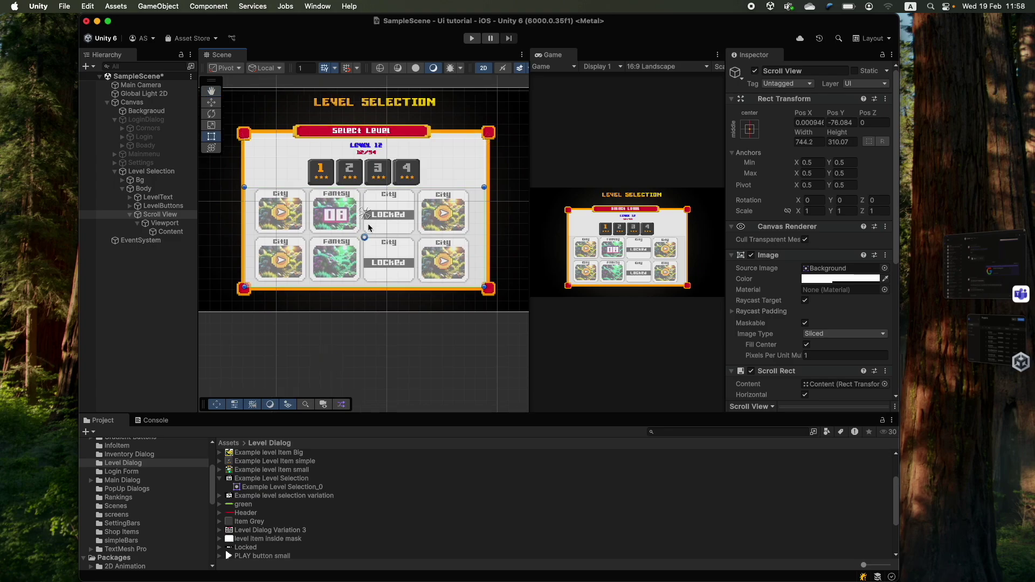
scroll(366, 241, "down", 1)
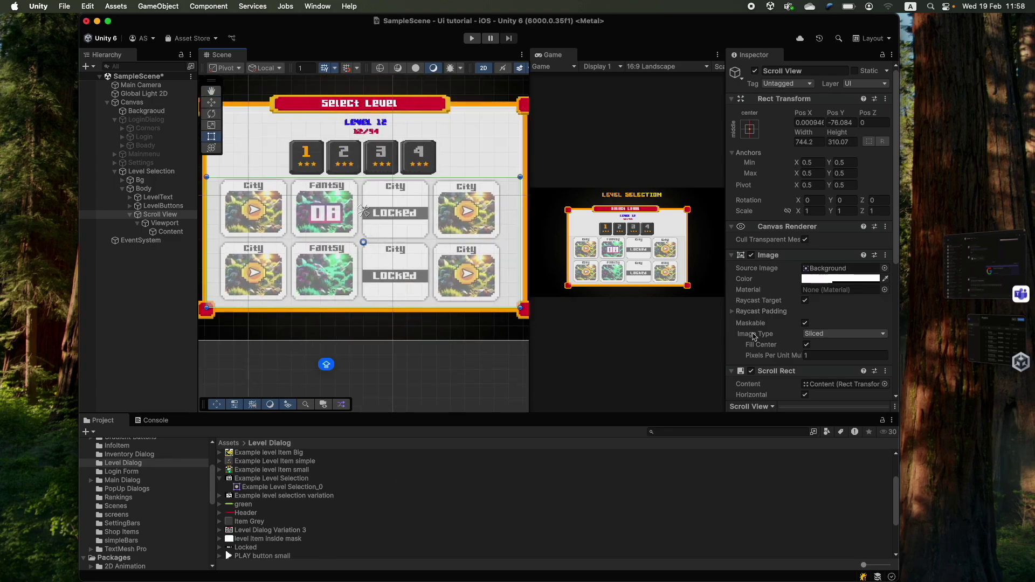
- Set the Scroll View background image colour alpha to 0
left_click(833, 277)
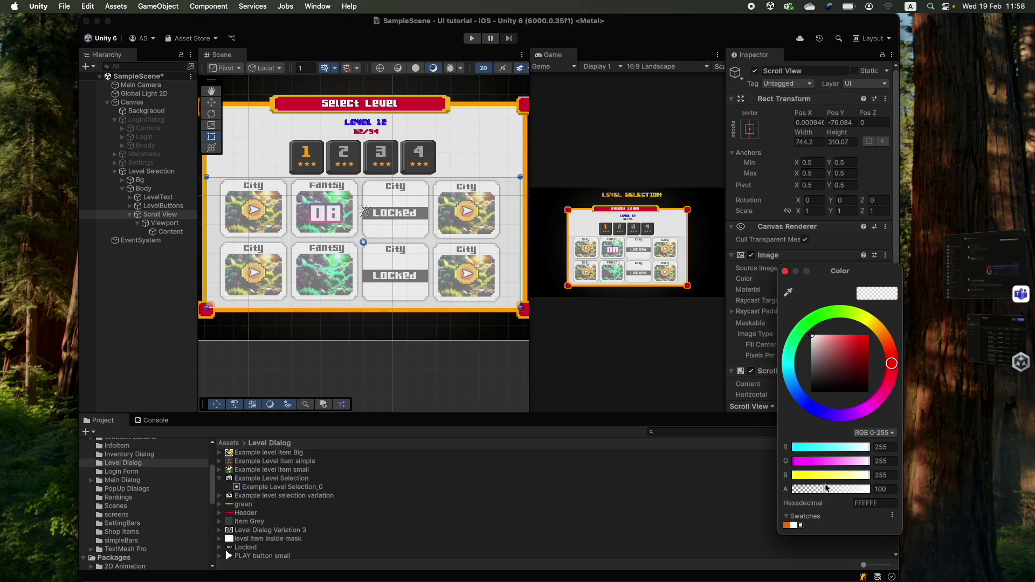
left_click_drag(823, 489, 760, 489)
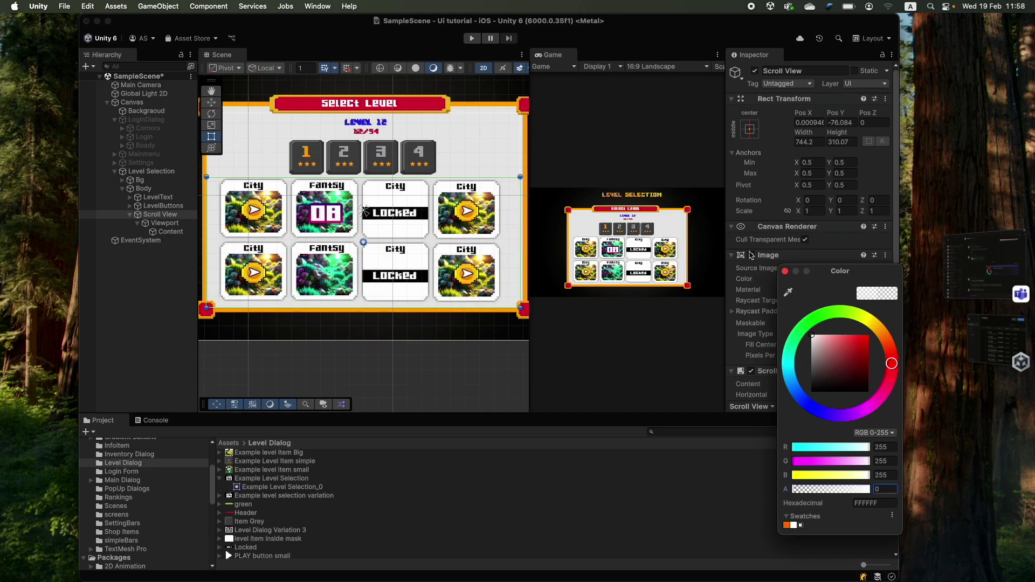
left_click(785, 272)
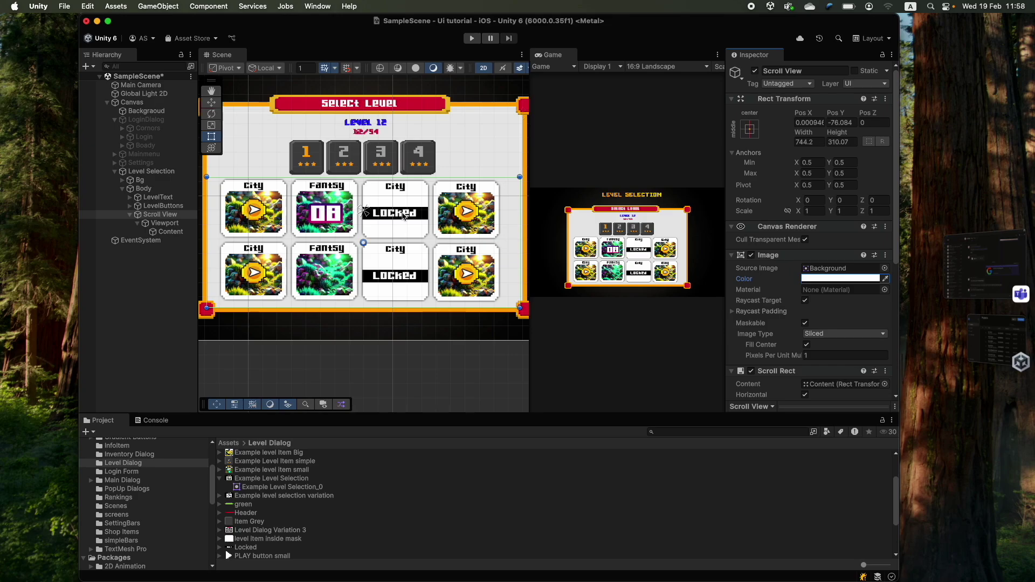
- Add a UI Button under Content, named LEVEL
mouse_move(172, 434)
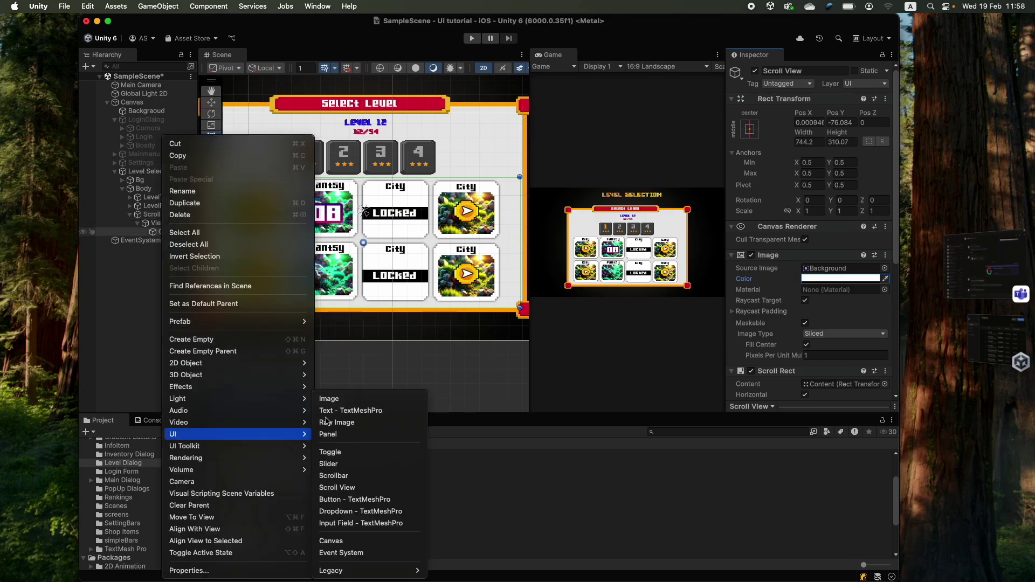
left_click(332, 398)
key("super+z")
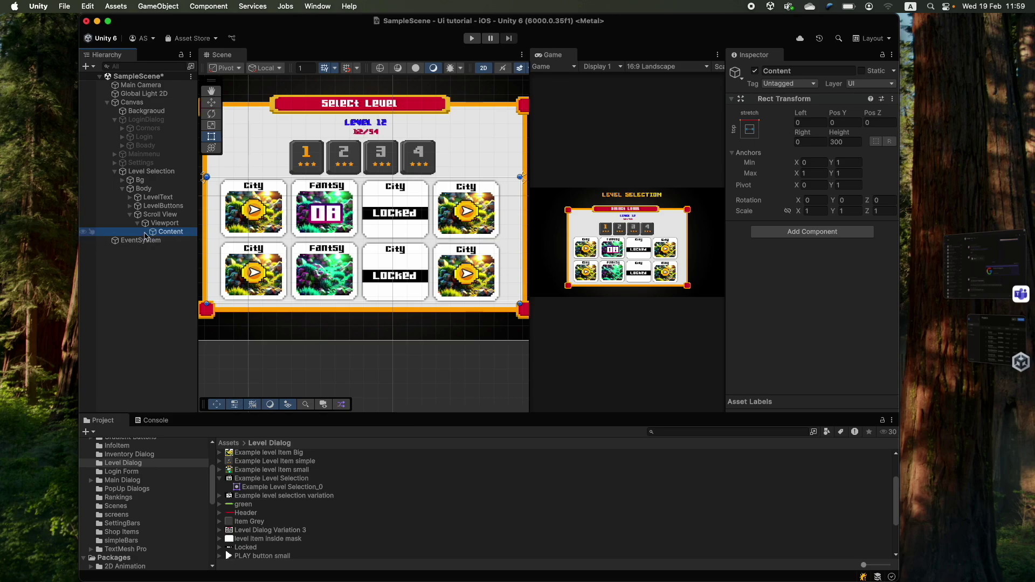
right_click(154, 235)
mouse_move(172, 434)
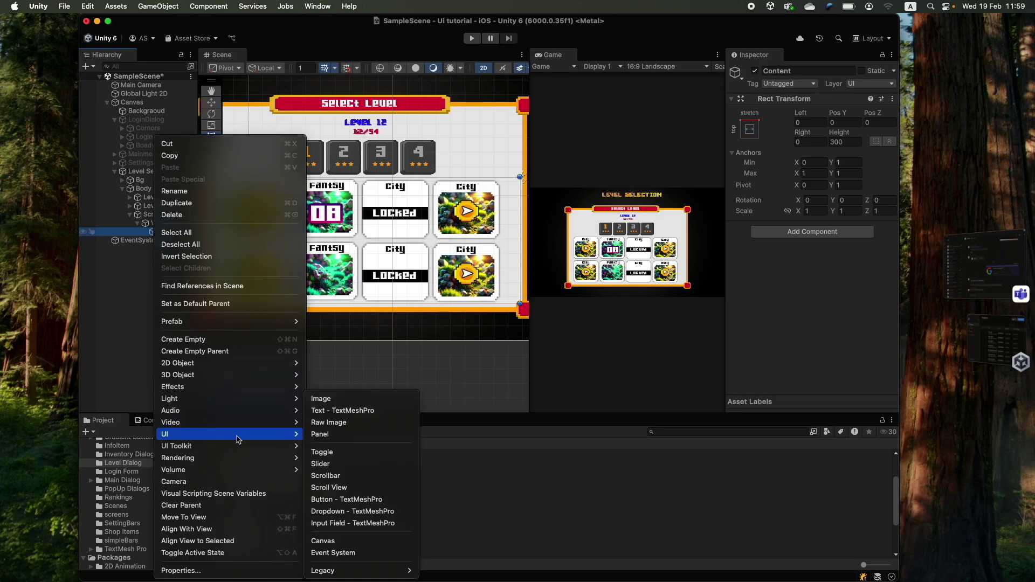
left_click(340, 469)
scroll(219, 488, "up", 3)
type("LEVEL")
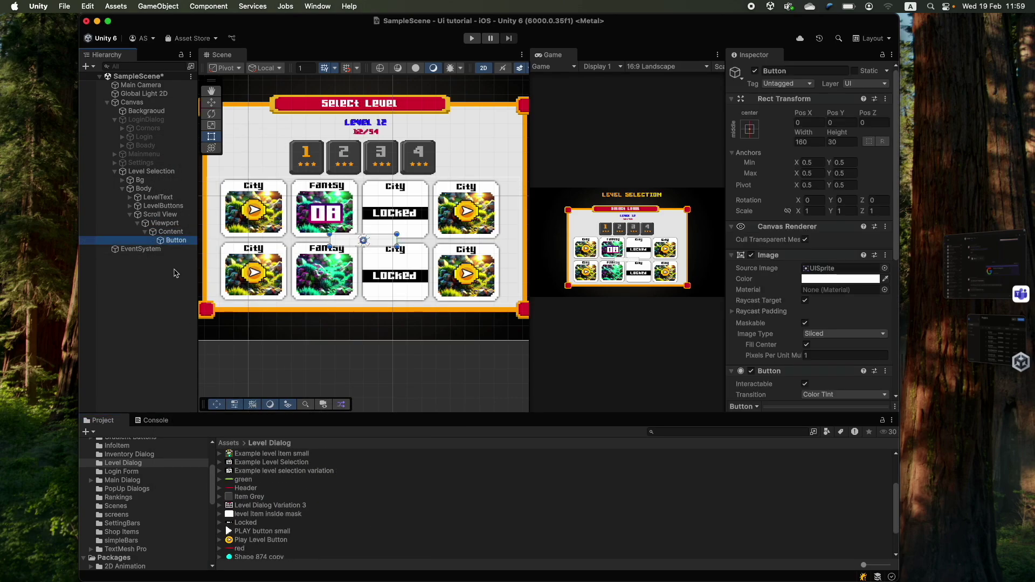
key("Return")
- Give the button the Example level Item Big sprite and rename it LEVELBUTTON
left_click_drag(264, 503, 841, 267)
left_click_drag(401, 242, 401, 292)
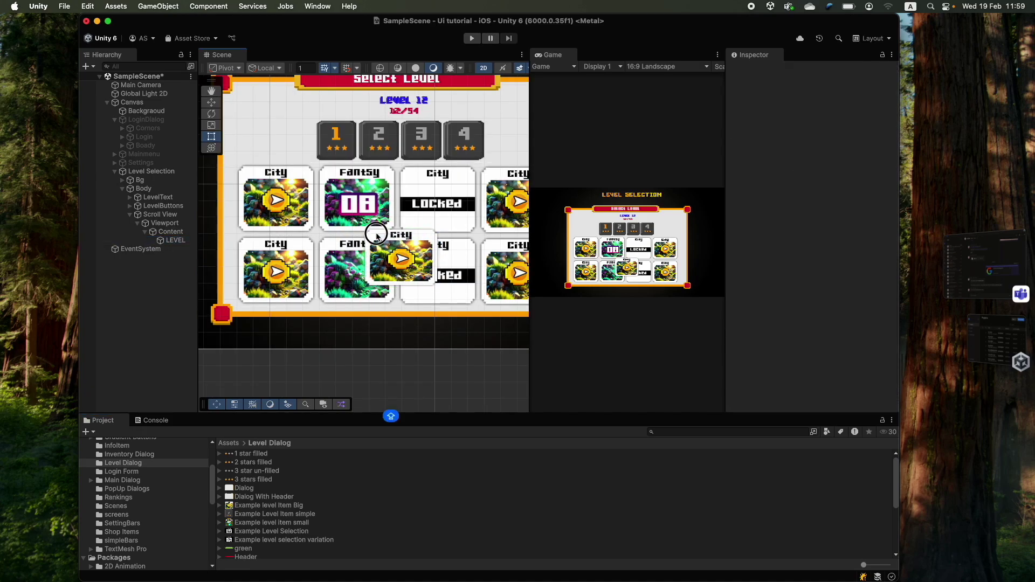
scroll(270, 507, "down", 3)
type("LEVELBUTTON")
key("Return")
- Add a child image with the Locked sprite, shaped as a thin centred bar
right_click(178, 240)
left_click(366, 434)
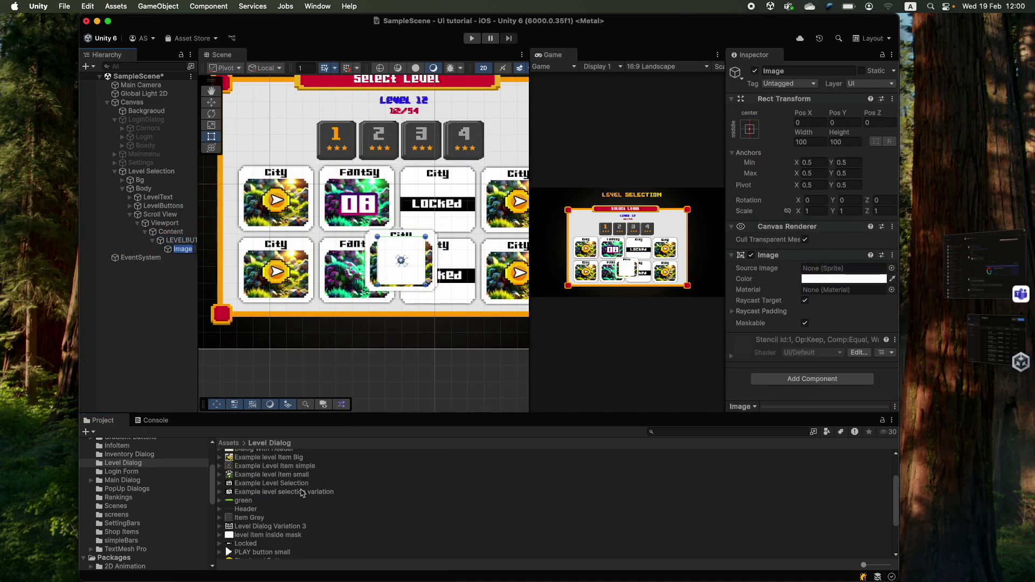
scroll(270, 506, "down", 2)
left_click_drag(245, 520, 841, 268)
left_click(749, 128)
scroll(423, 282, "up", 2)
left_click_drag(423, 282, 423, 262, "alt")
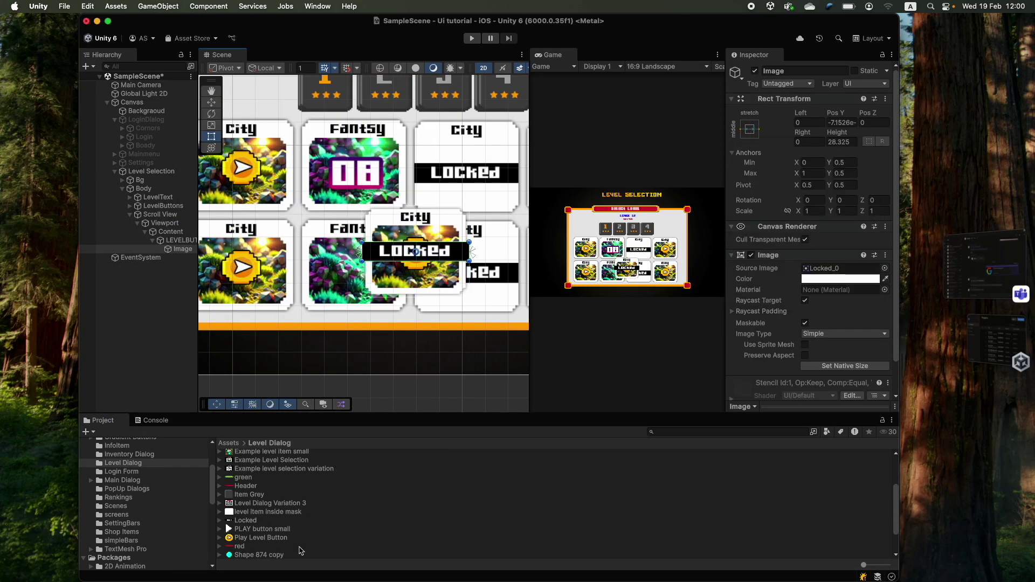
scroll(338, 215, "down", 3)
- Rename the child image Locked and return to the Content object
left_click(193, 248)
type("Locked")
key("Return")
left_click(183, 241)
key("Left")
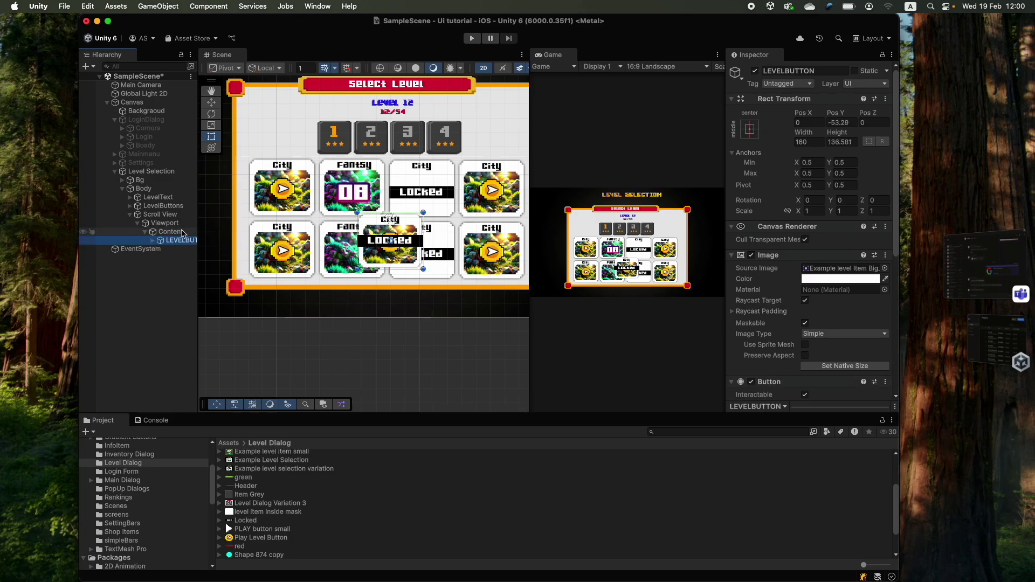
key("Left")
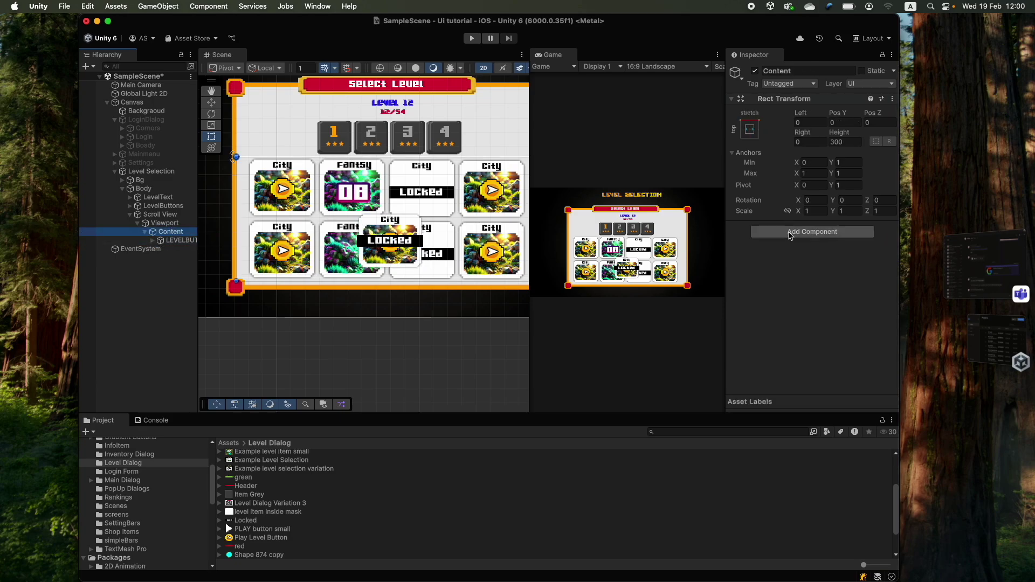
- Add a Grid Layout Group to Content, keeping Upper Left alignment and Flexible constraint
left_click(790, 233)
type("grid")
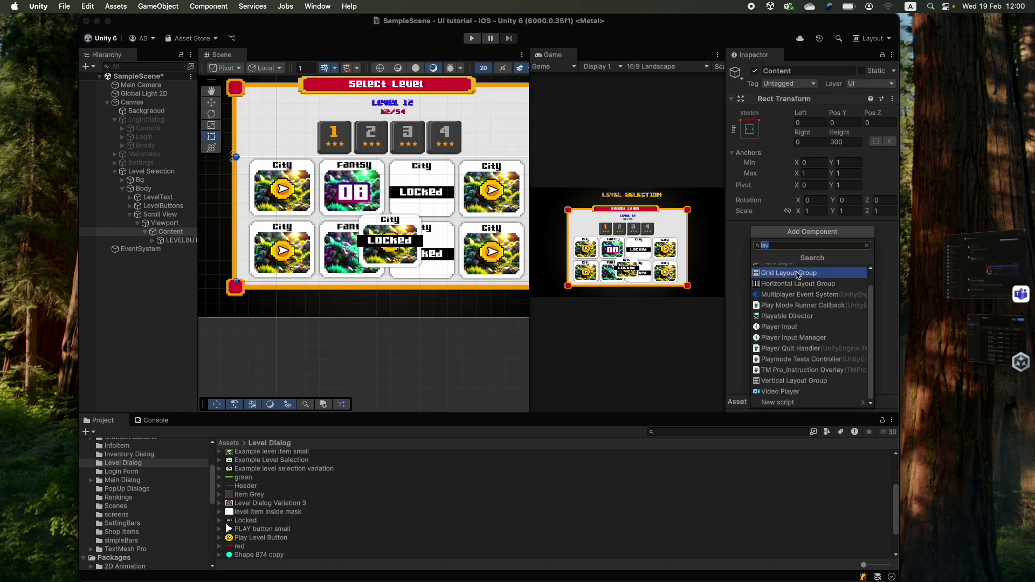
left_click(761, 264)
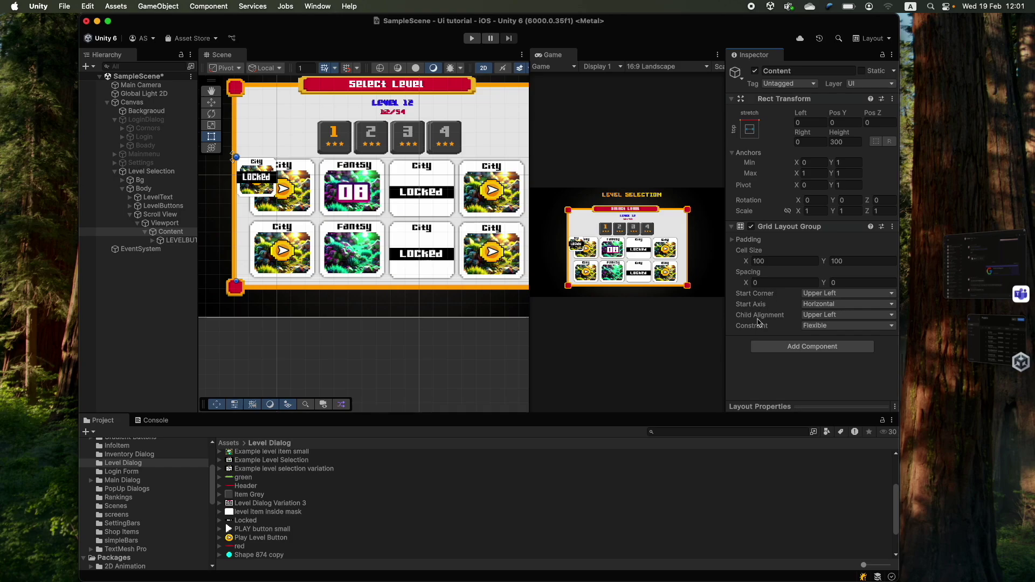
left_click(810, 318)
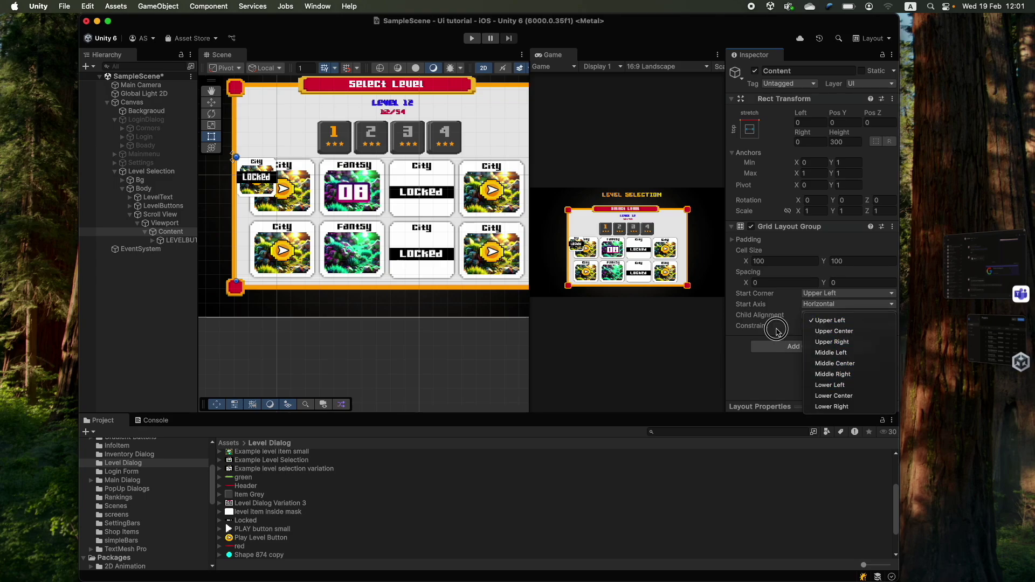
left_click(778, 330)
left_click(826, 327)
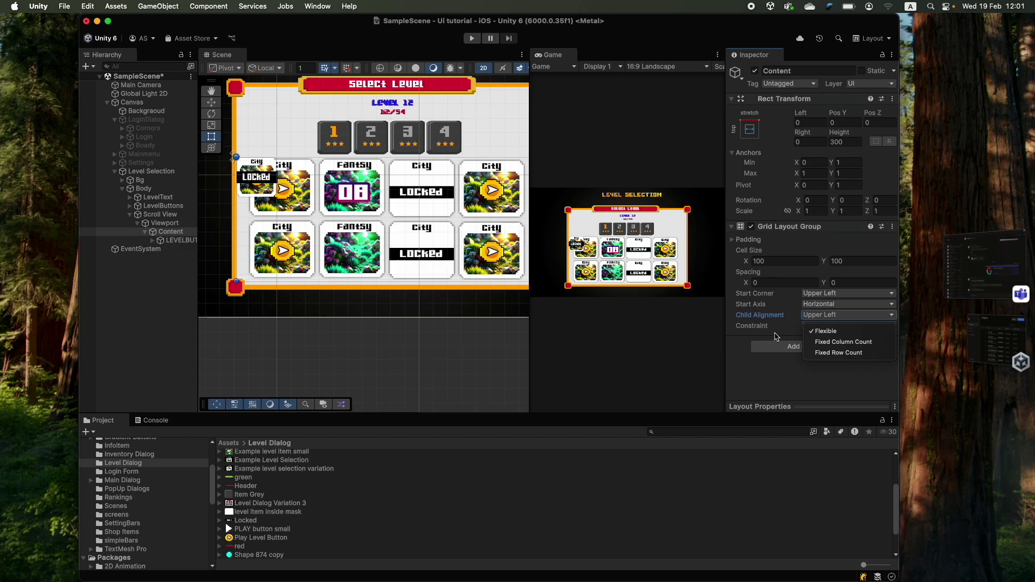
left_click(777, 337)
- Increase the grid's left padding and set cell size to 159.49 × 148.2
left_click(732, 239)
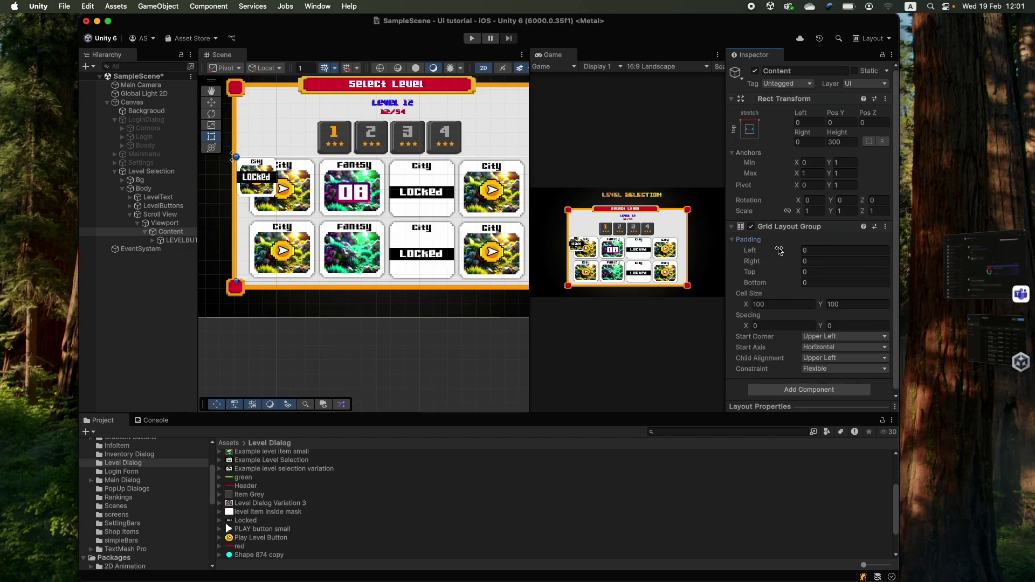
left_click_drag(776, 249, 1030, 316)
left_click(733, 240)
left_click_drag(823, 261, 908, 265)
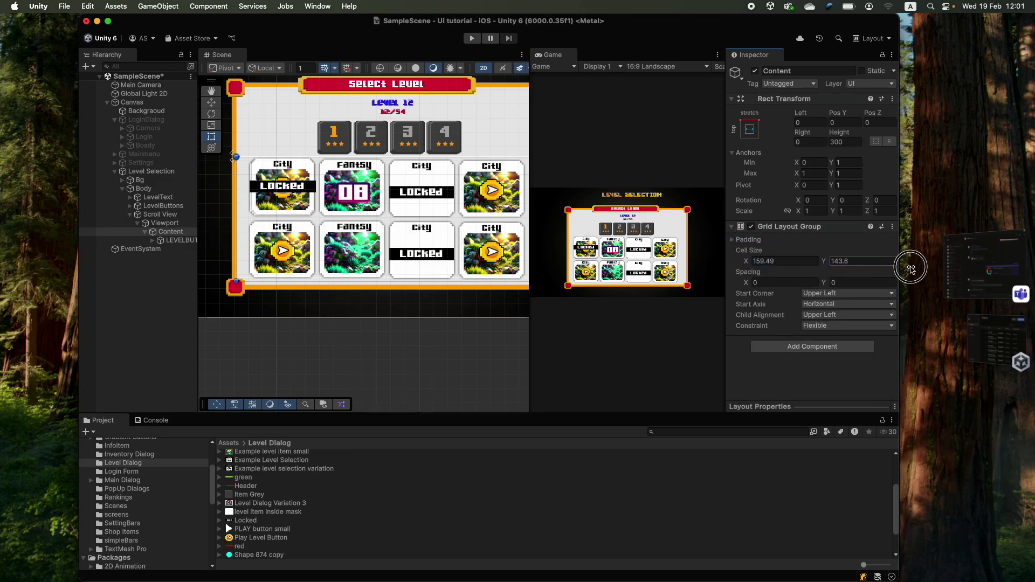
scroll(320, 192, "down", 2)
left_click(161, 239)
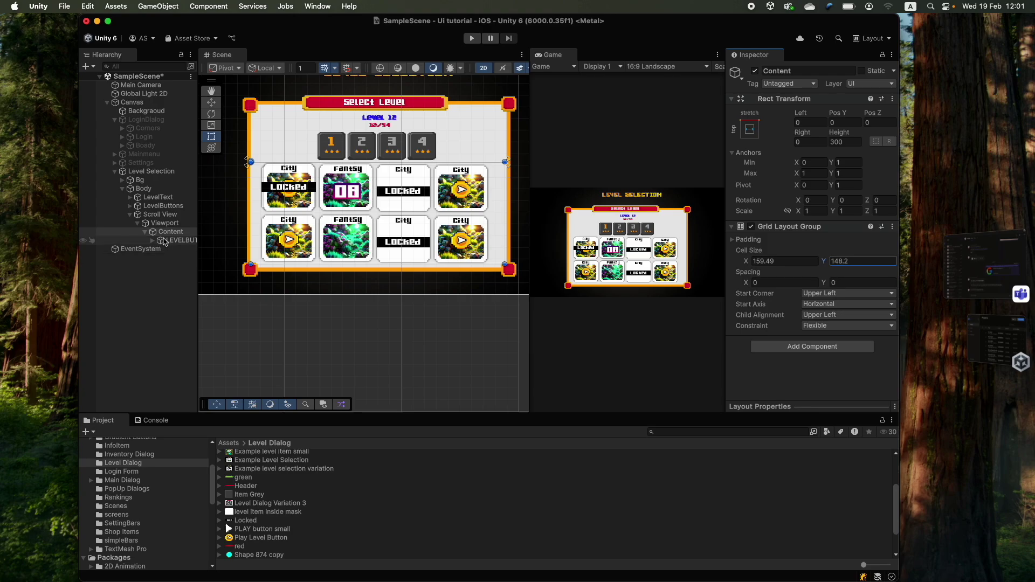
- Duplicate LEVELBUTTON into more cards and widen the Content grid spacing to 8.1 × 2.13
key("super+d")
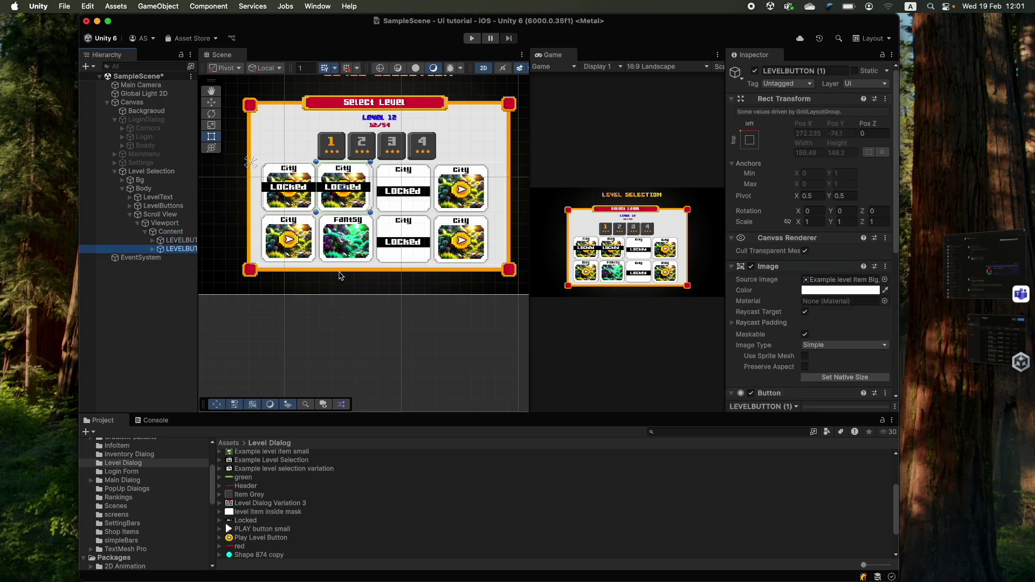
key("super+d")
key("super+d")
key("super+d")
key("super+d")
key("super+d")
key("super+d")
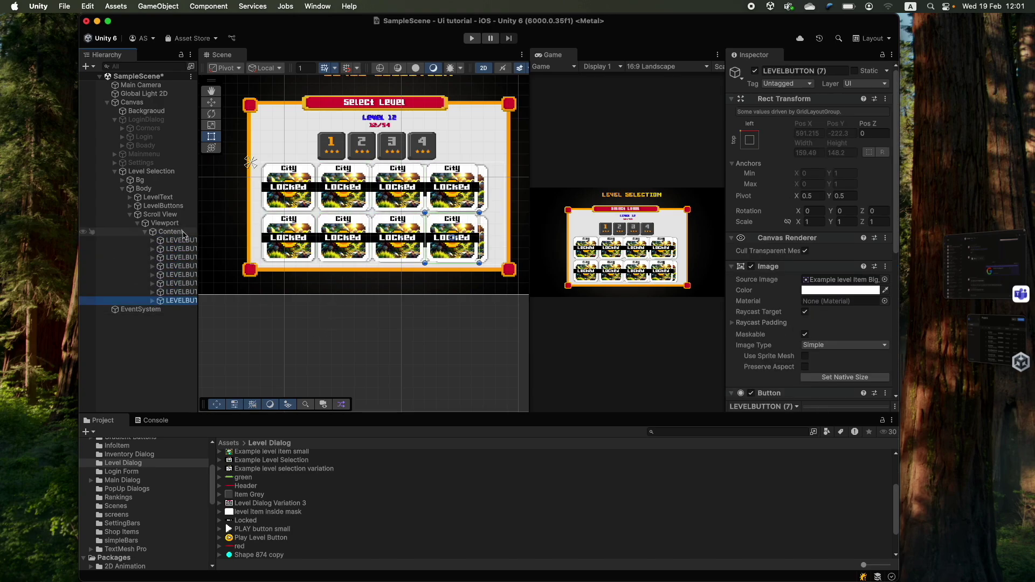
left_click(169, 231)
scroll(412, 186, "up", 2)
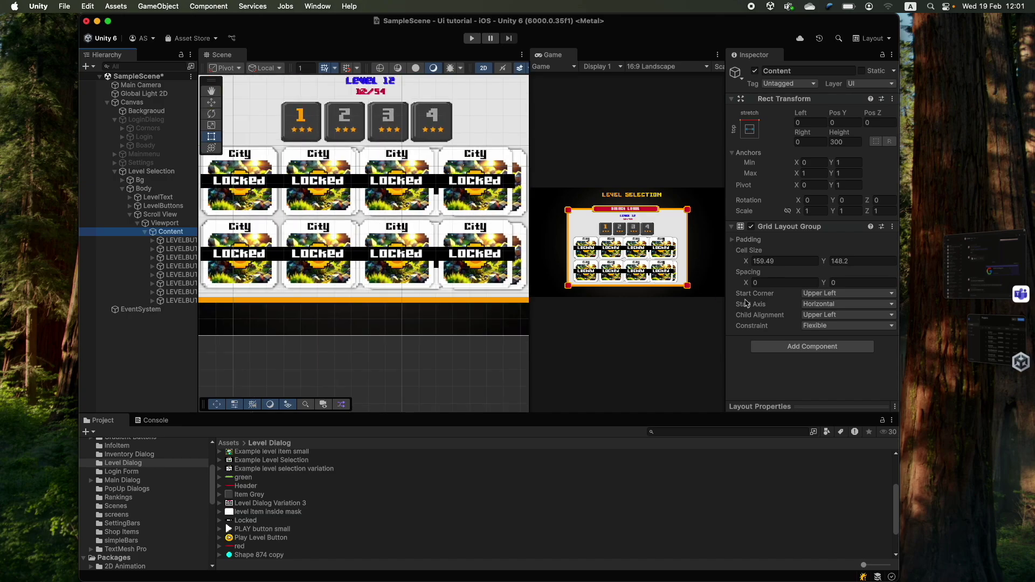
left_click_drag(754, 278, 768, 278)
scroll(402, 388, "down", 2)
- Swap card images to 'level item inside mask' or plain white, and hide a card's Locked overlay
left_click(394, 195)
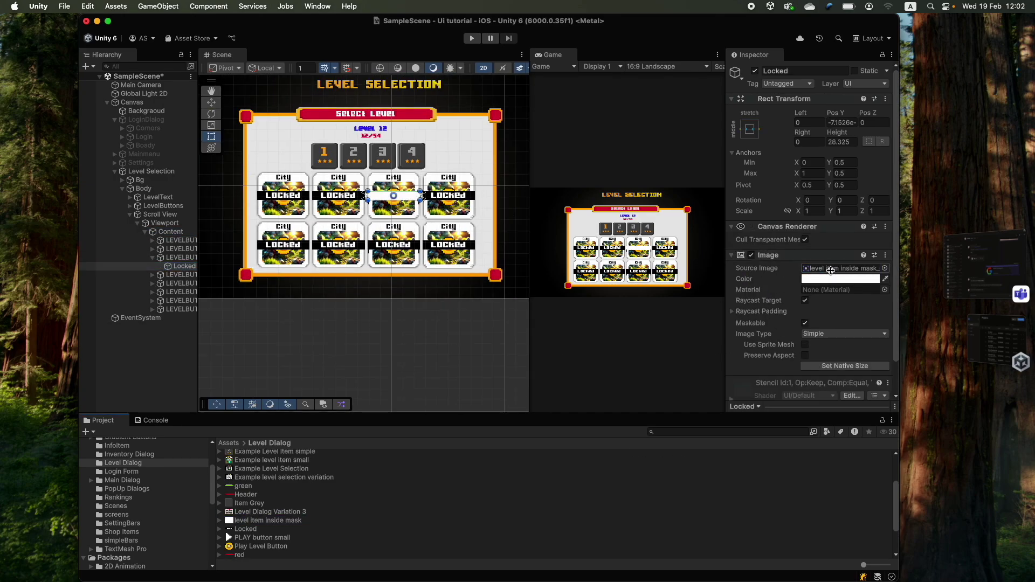
left_click_drag(268, 511, 393, 207)
left_click_drag(268, 512, 338, 238)
scroll(264, 531, "up", 2)
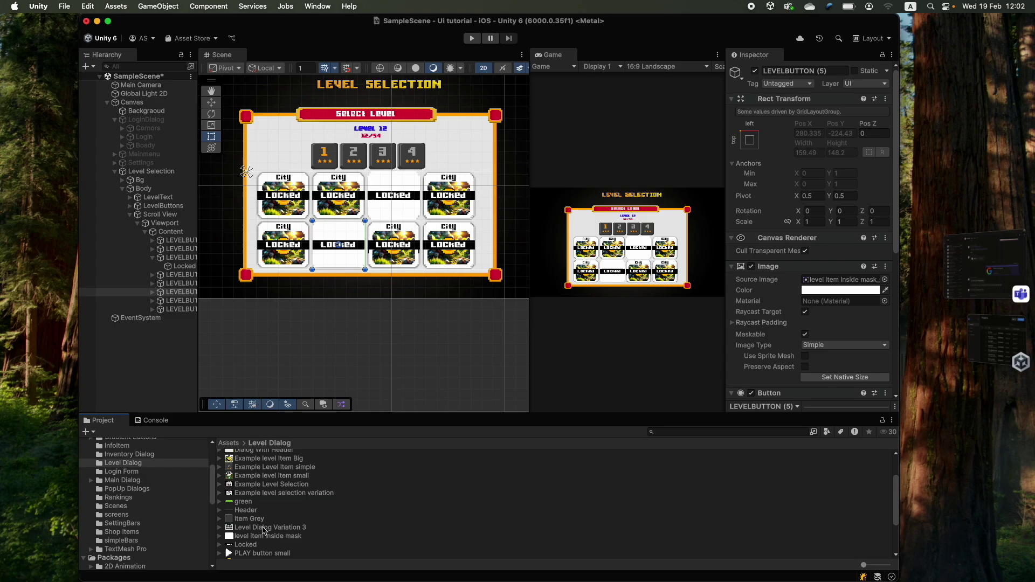
left_click(178, 309)
scroll(264, 518, "down", 2)
left_click_drag(268, 518, 840, 183)
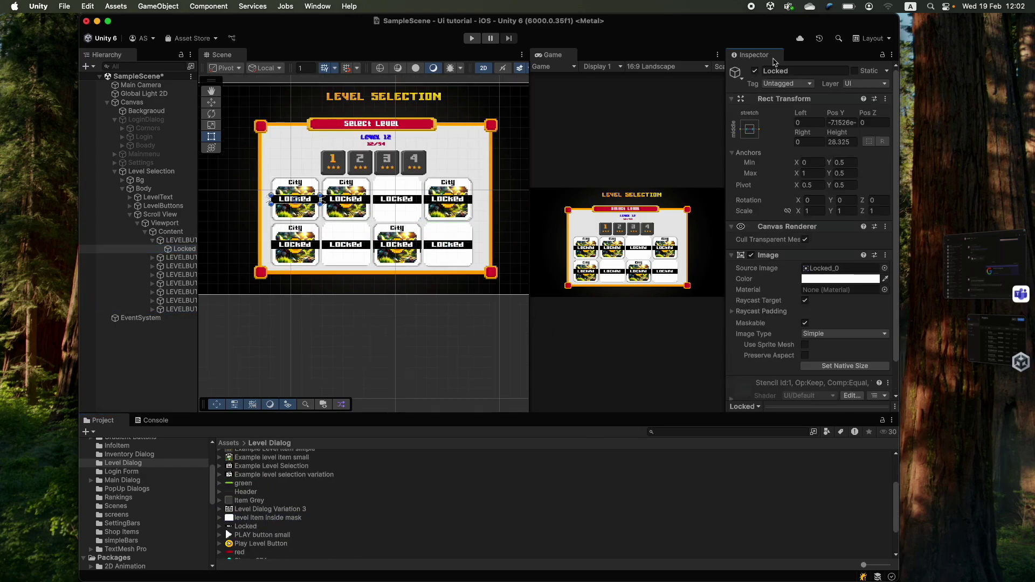
left_click(184, 309)
left_click(755, 71)
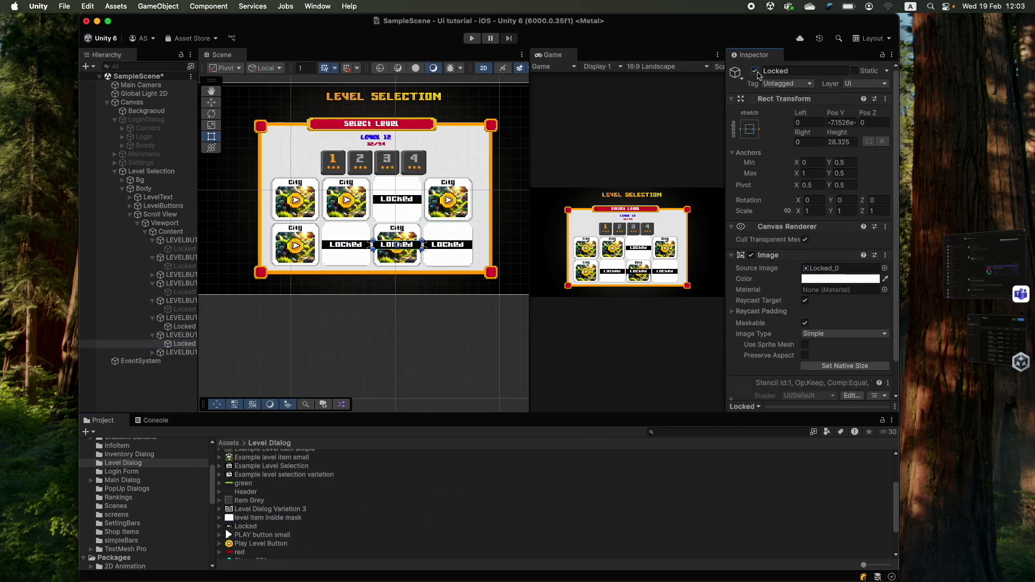
scroll(384, 179, "down", 1)
scroll(397, 252, "up", 3)
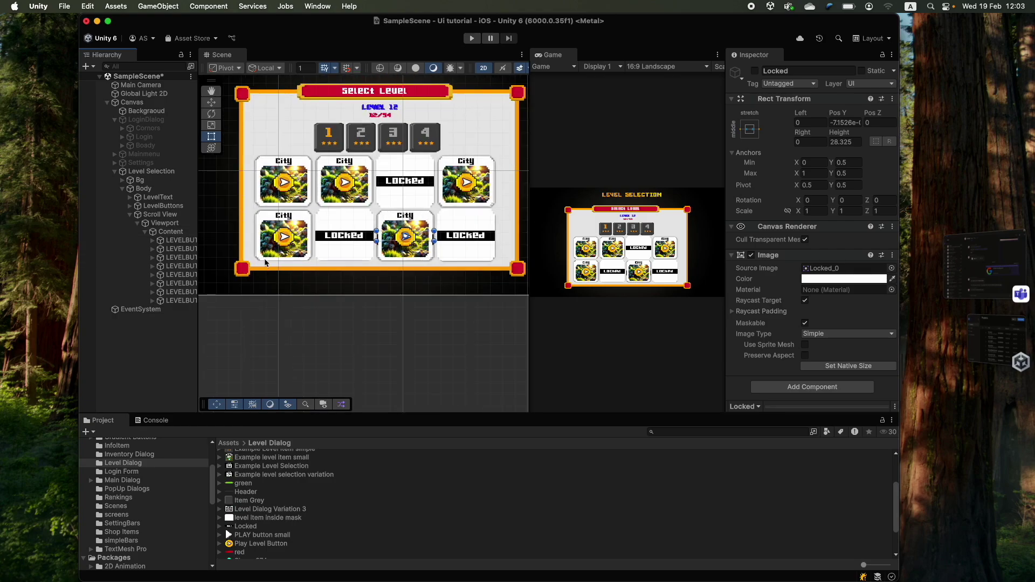
- Duplicate the last level card three more times, up to LEVELBUTTON (11)
left_click(169, 232)
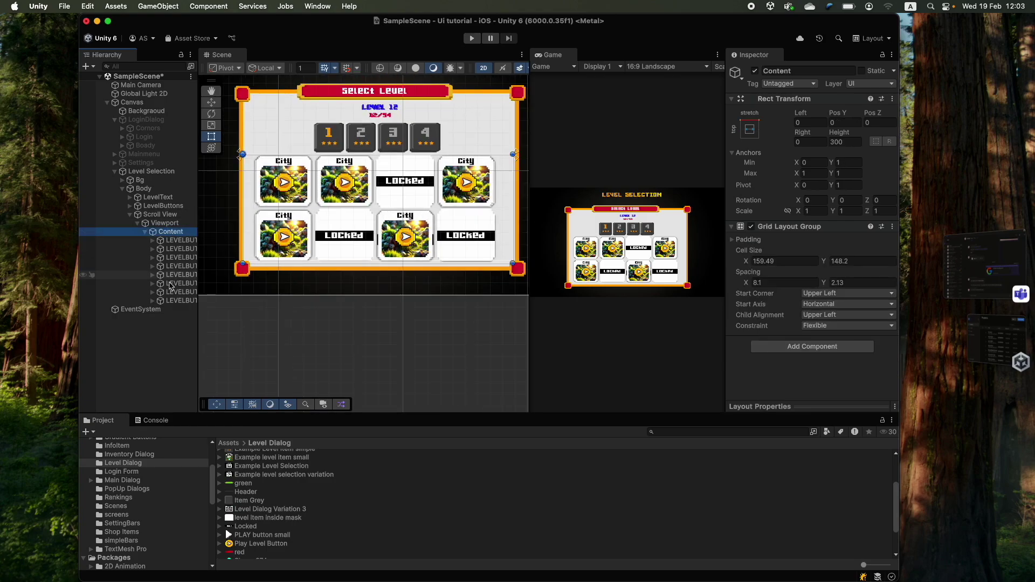
left_click(177, 301)
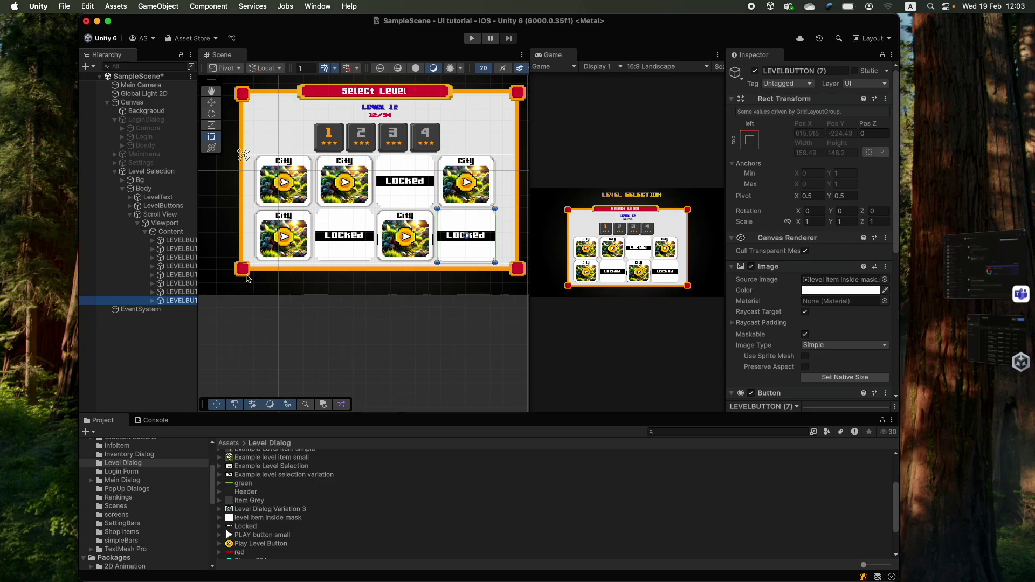
key("super+d")
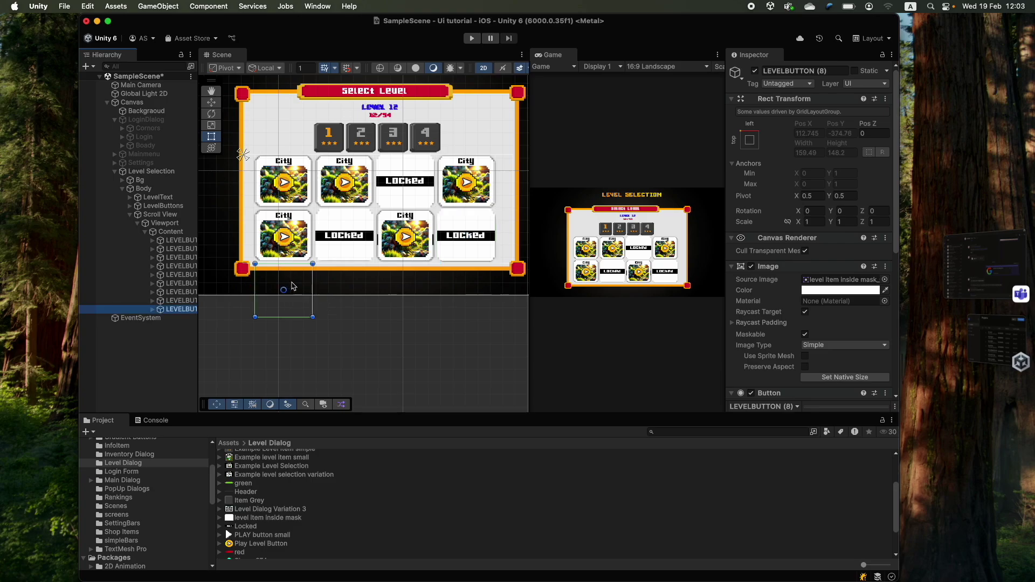
key("super+d")
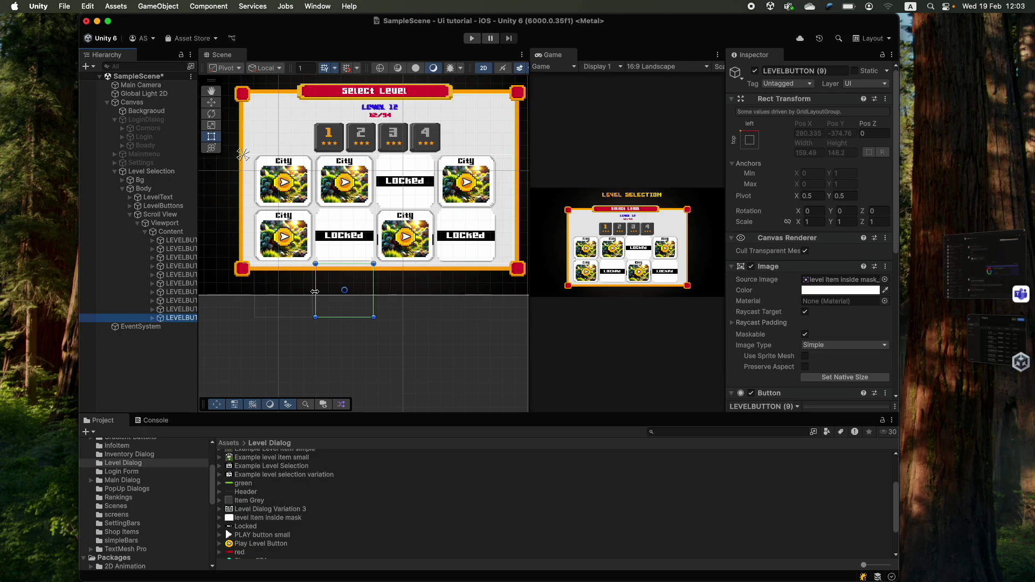
key("super+d")
key("super+d")
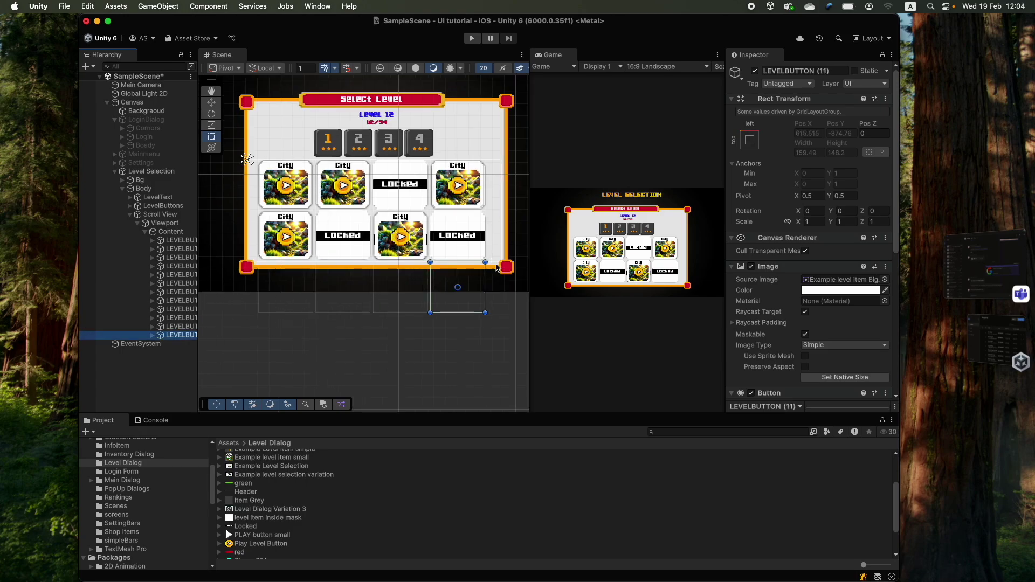
- Add a Content Size Fitter component to the Content grid object
left_click(329, 311)
scroll(329, 311, "down", 3)
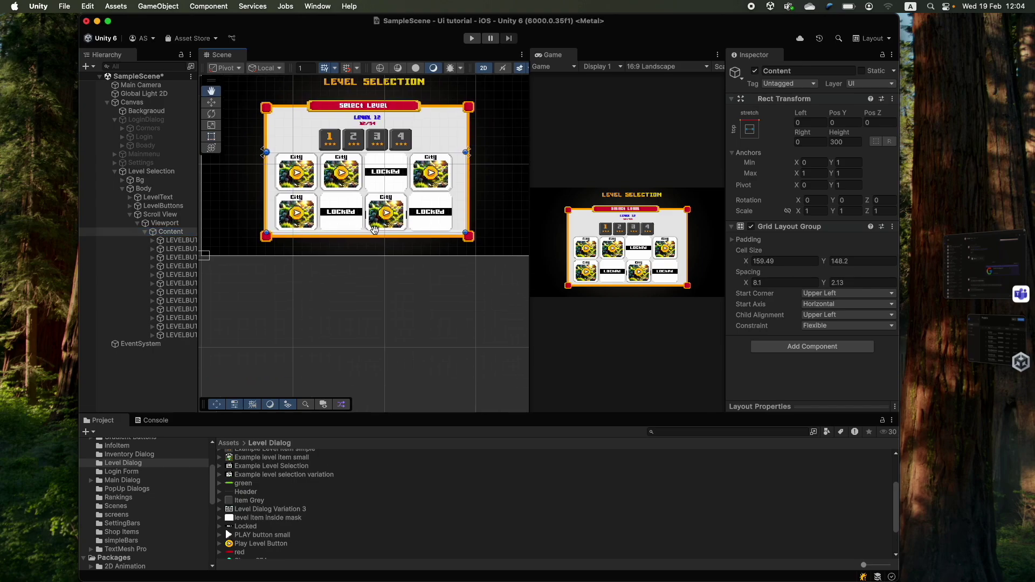
scroll(383, 236, "up", 2)
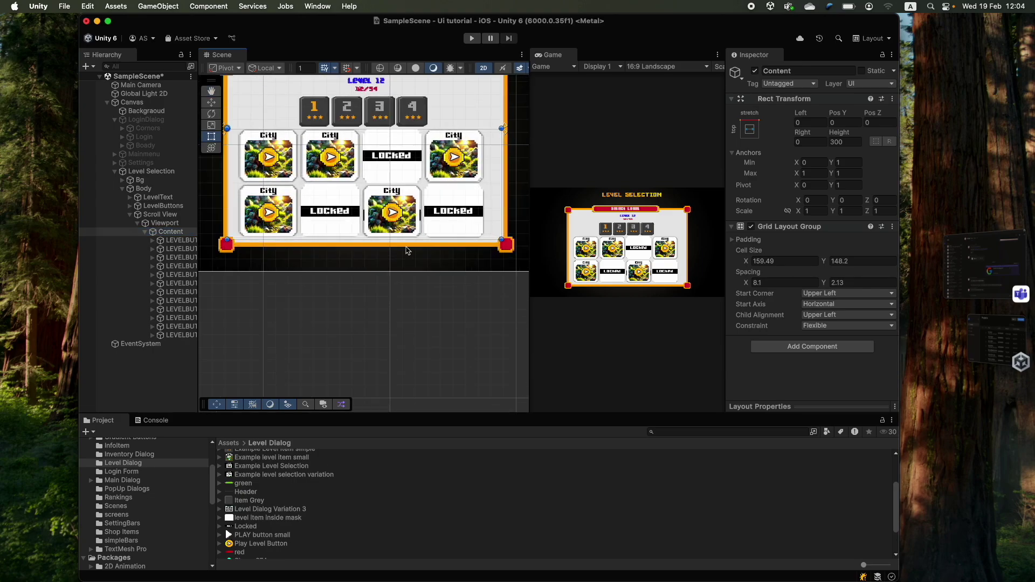
left_click(809, 348)
type("content")
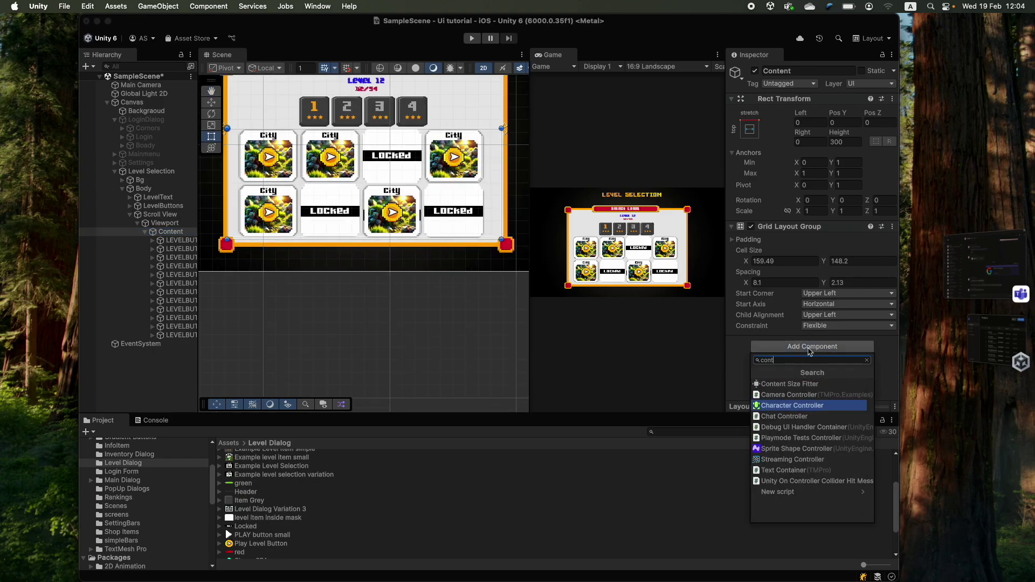
key("Return")
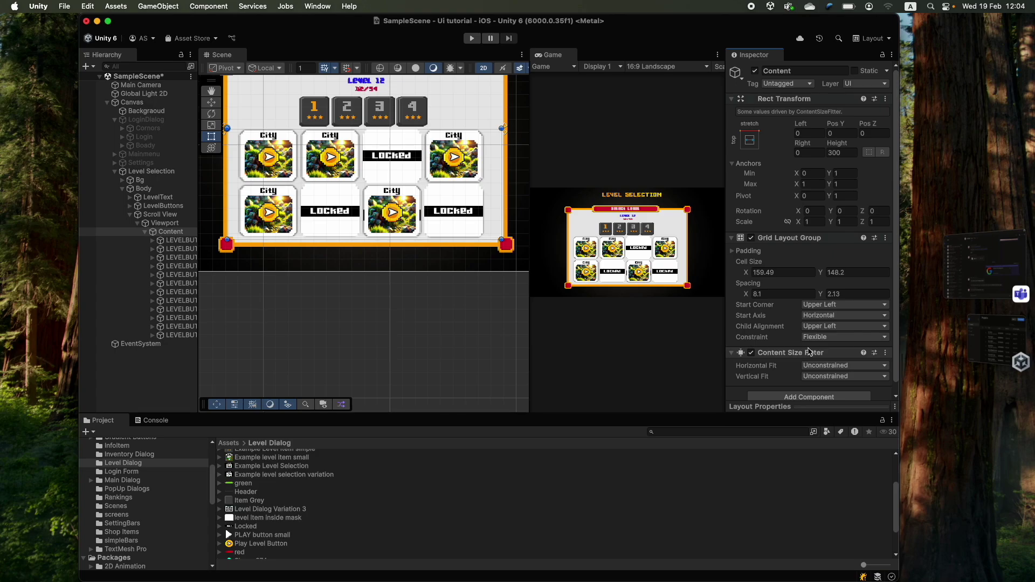
- Set the Content Size Fitter's Horizontal Fit and Vertical Fit to Preferred Size
left_click(838, 377)
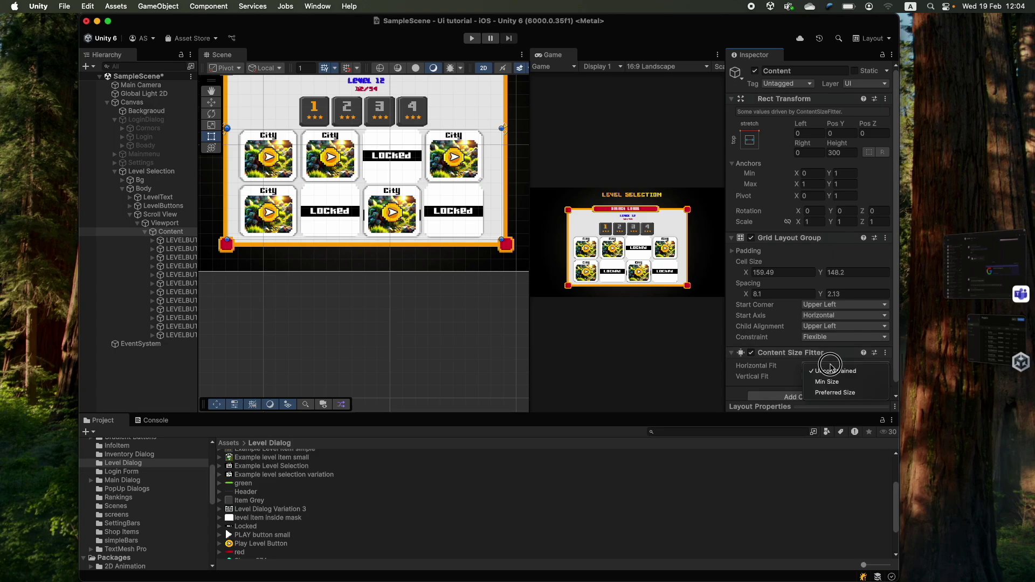
left_click(740, 389)
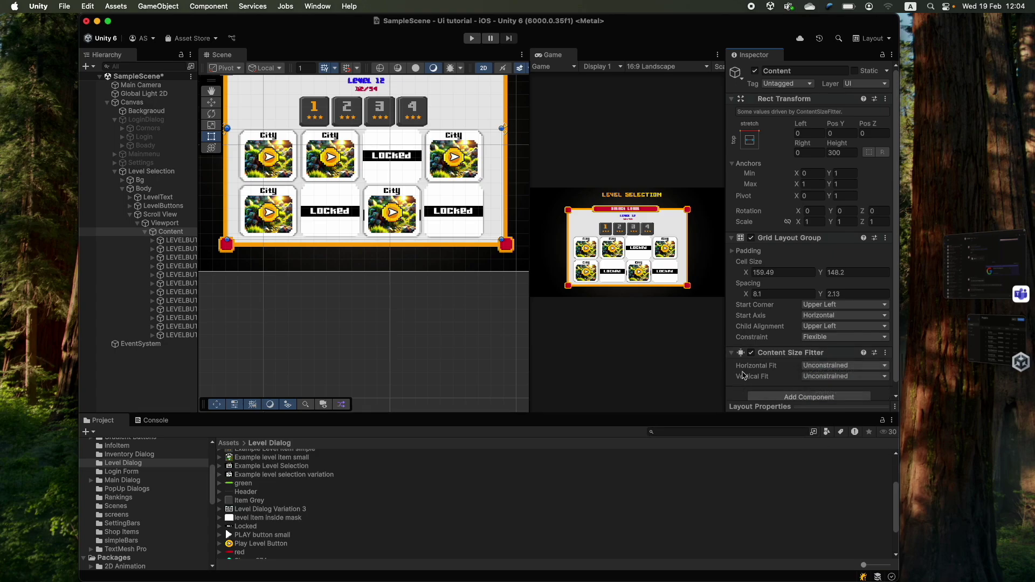
left_click(844, 365)
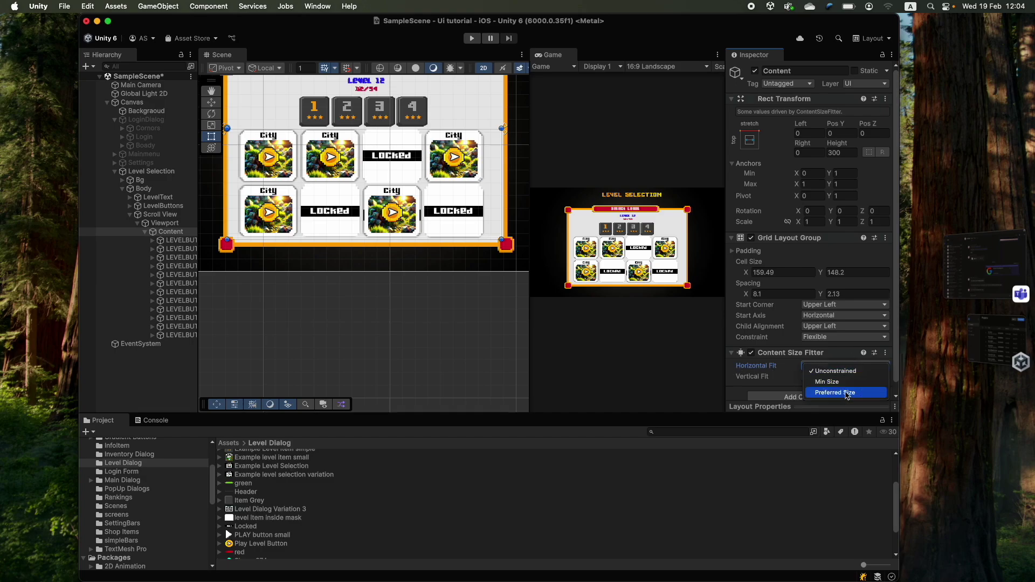
left_click(847, 393)
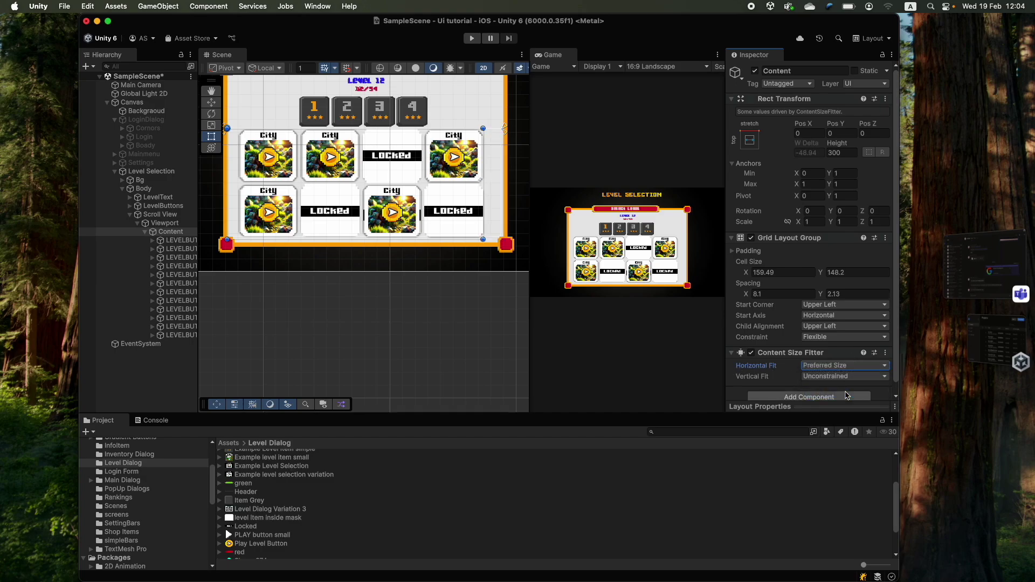
left_click(817, 377)
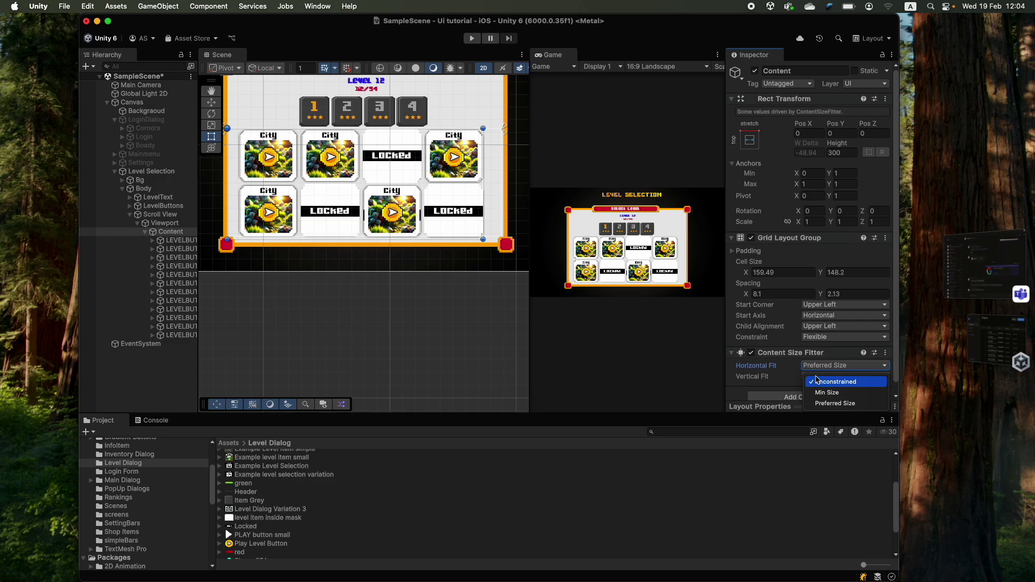
left_click(825, 404)
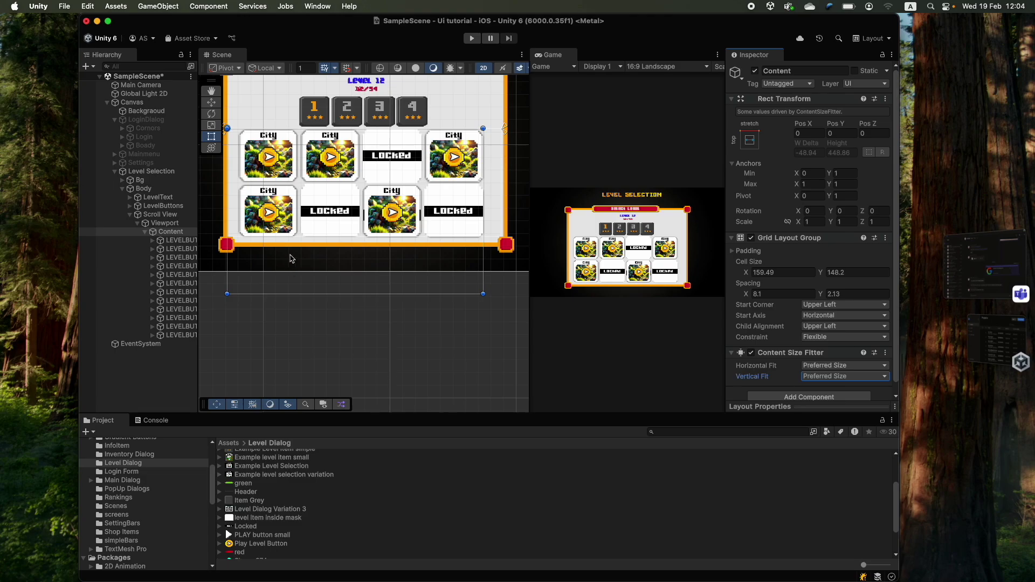
- Remove the extra level buttons LEVELBUTTON (12)–(16) from the grid
left_click(175, 335)
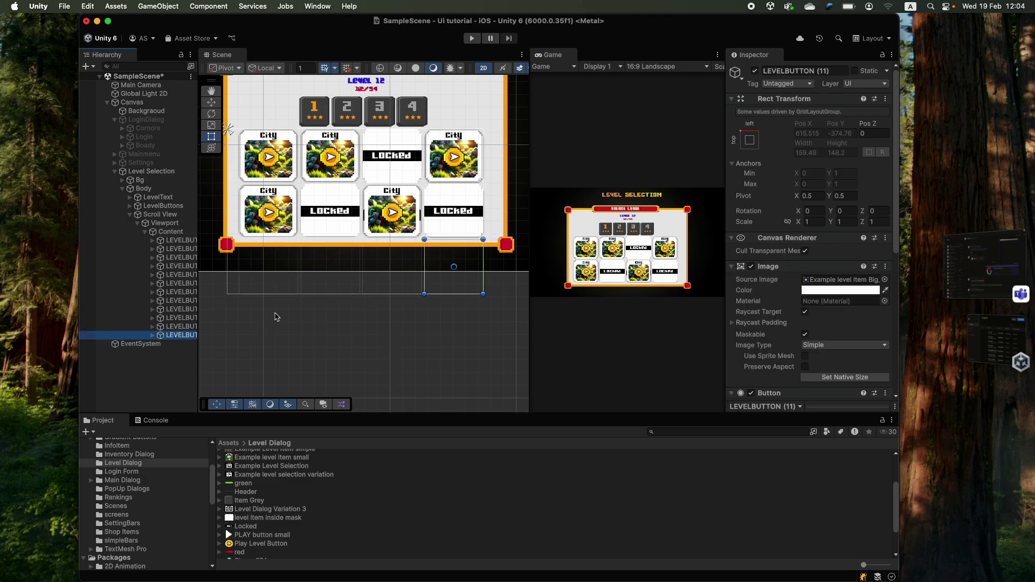
key("super+d")
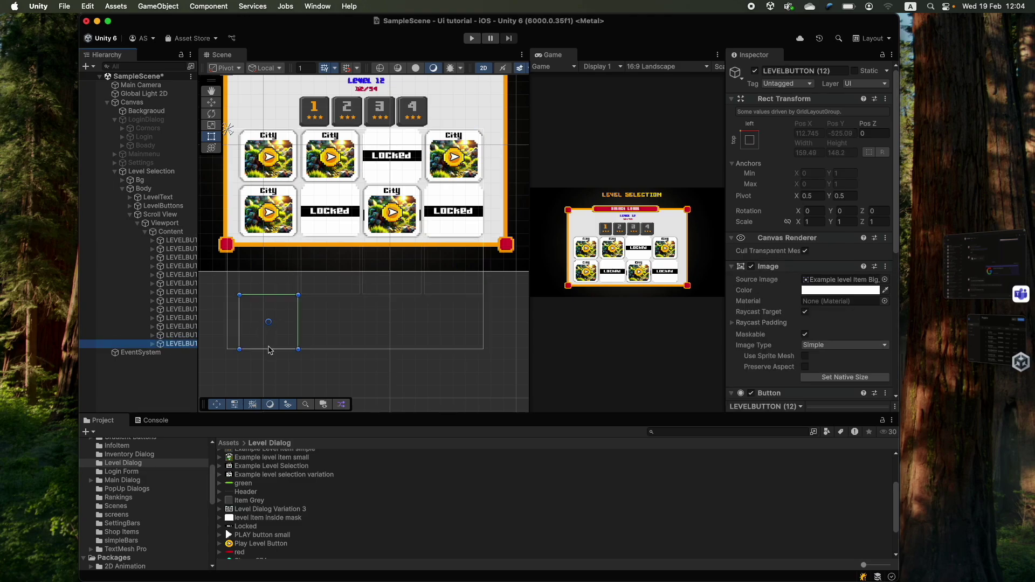
key("super+d")
key("super+d")
key("super+d")
key("super+d")
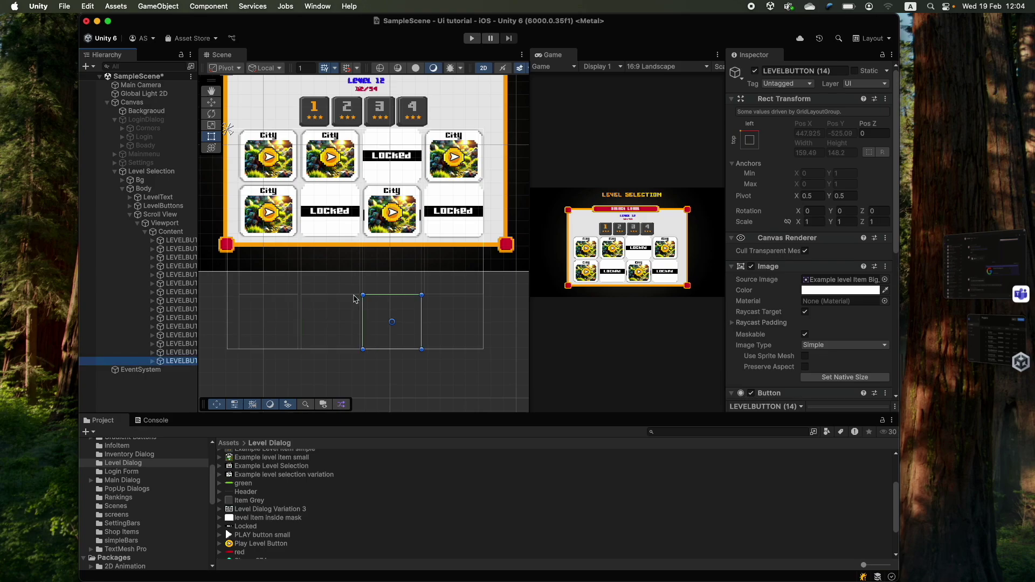
scroll(395, 248, "down", 3)
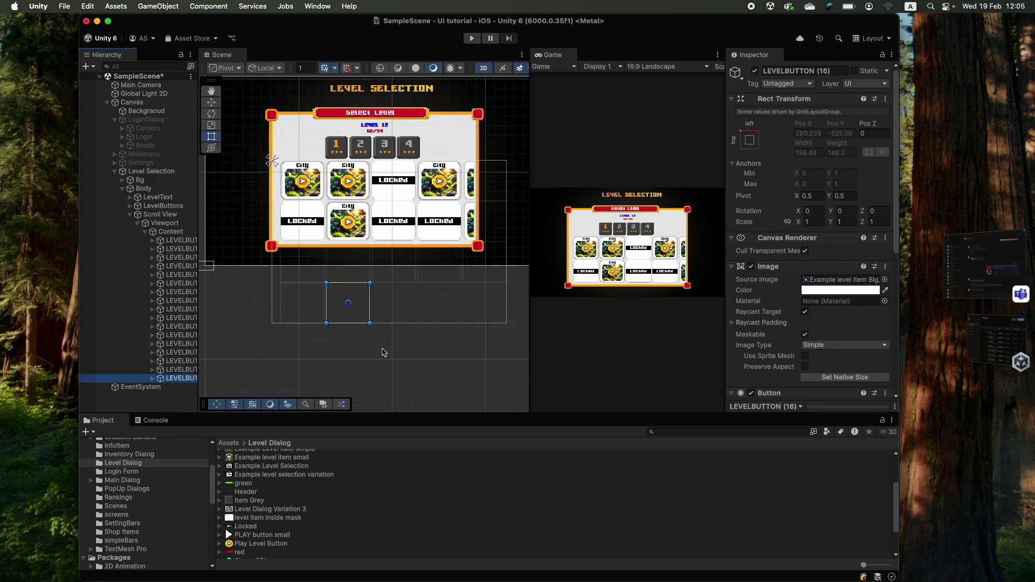
key("super+z")
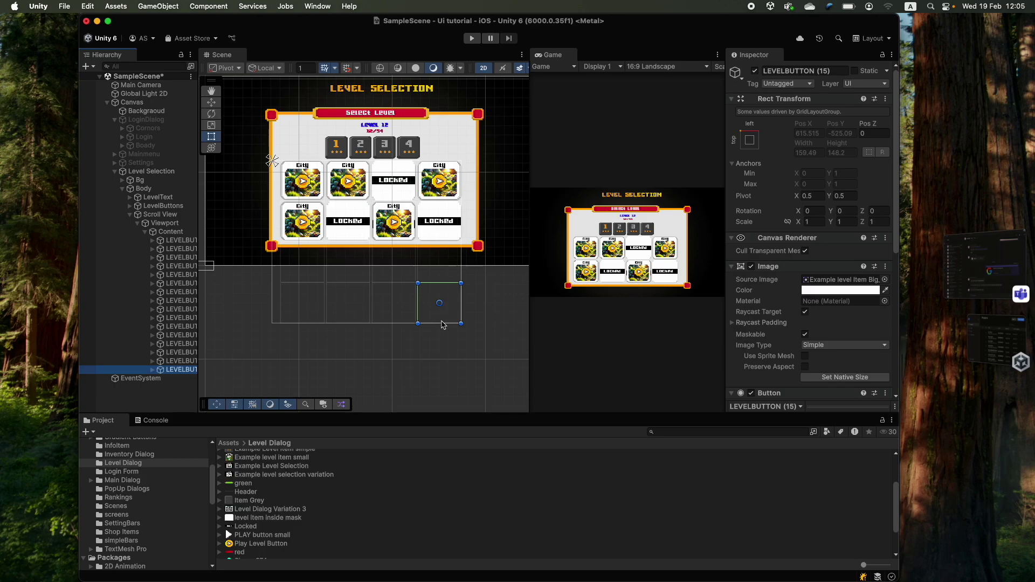
key("super+z")
key("super+z")
key("super+z")
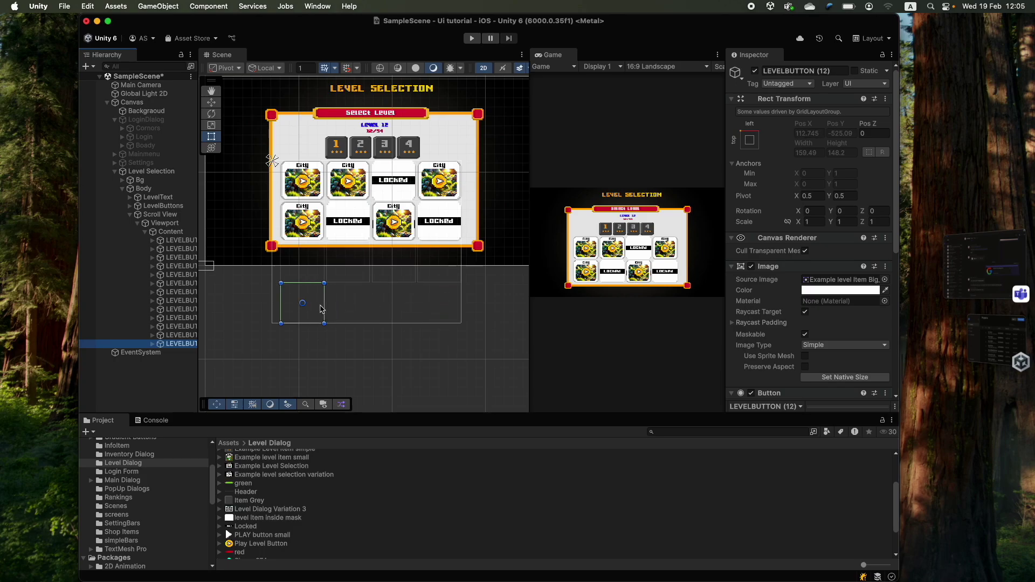
key("super+z")
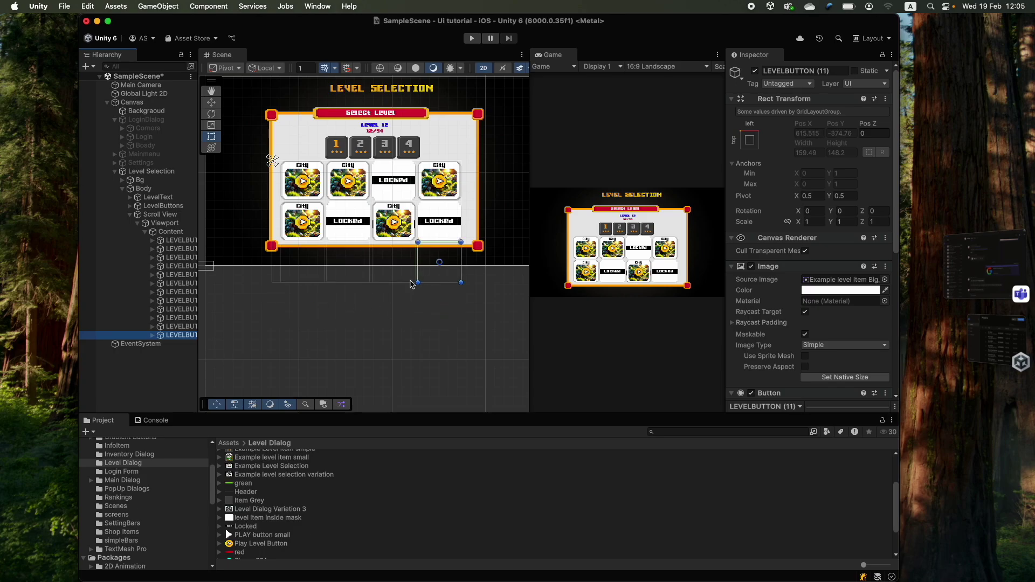
- Set Content's Horizontal Fit to Unconstrained and the grid Child Alignment to Middle Center
key("super+z")
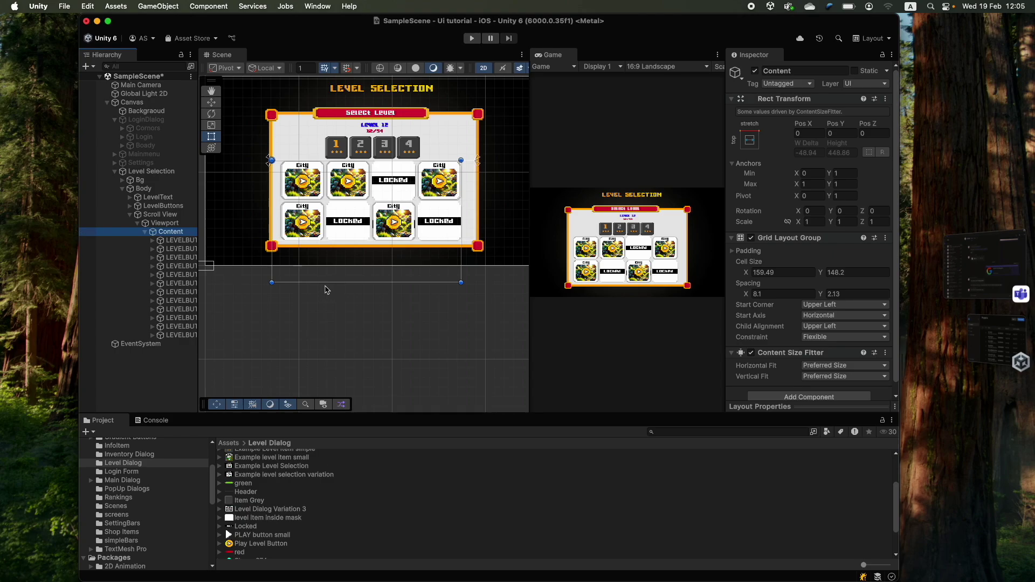
scroll(838, 328, "down", 1)
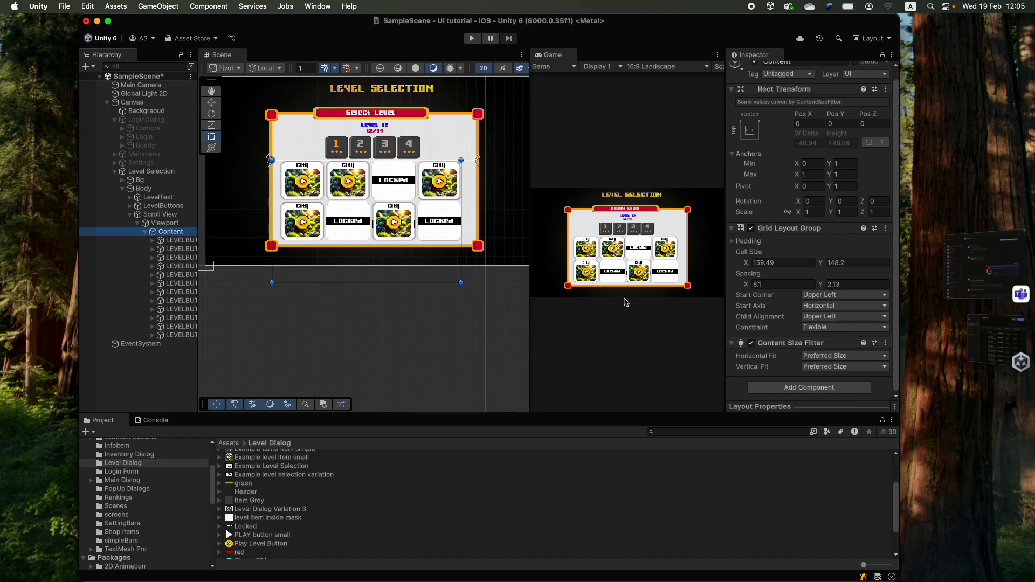
key("super+z")
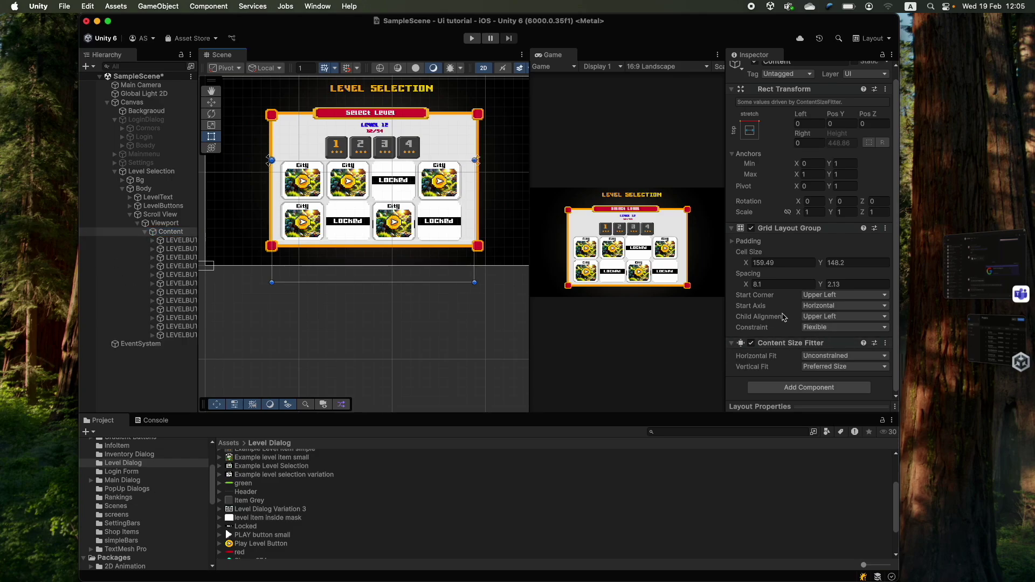
left_click(824, 318)
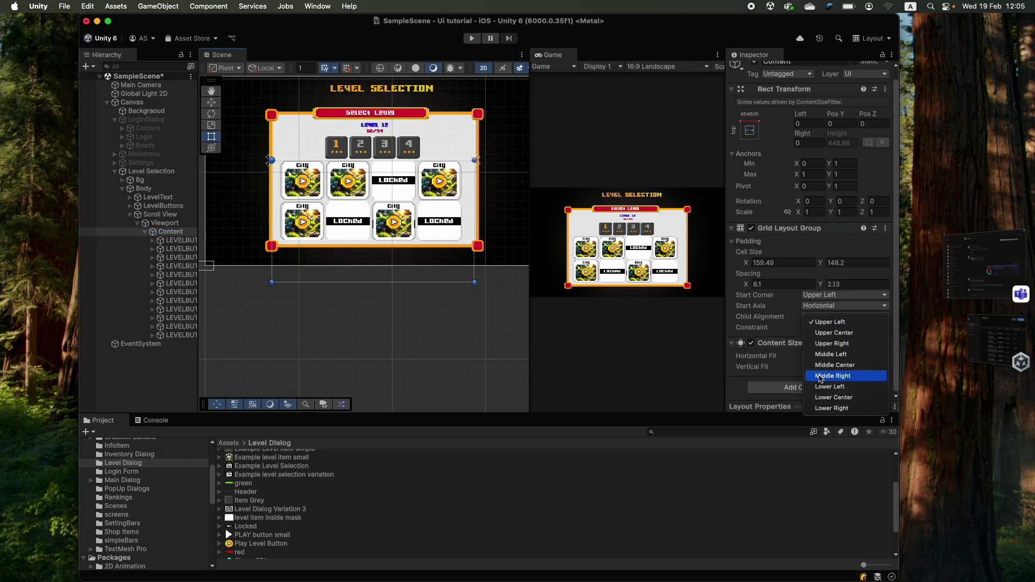
left_click(847, 367)
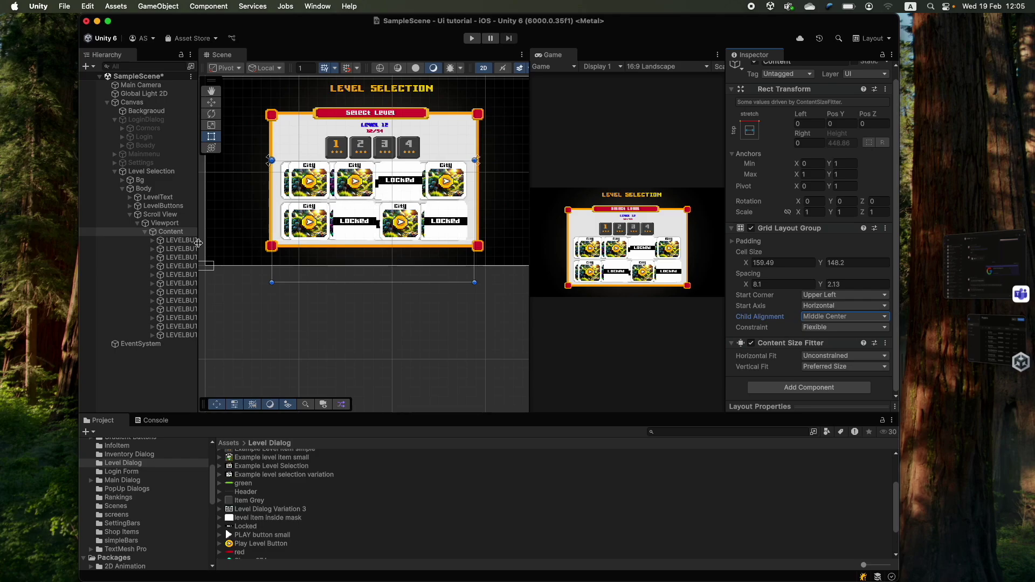
left_click(145, 231)
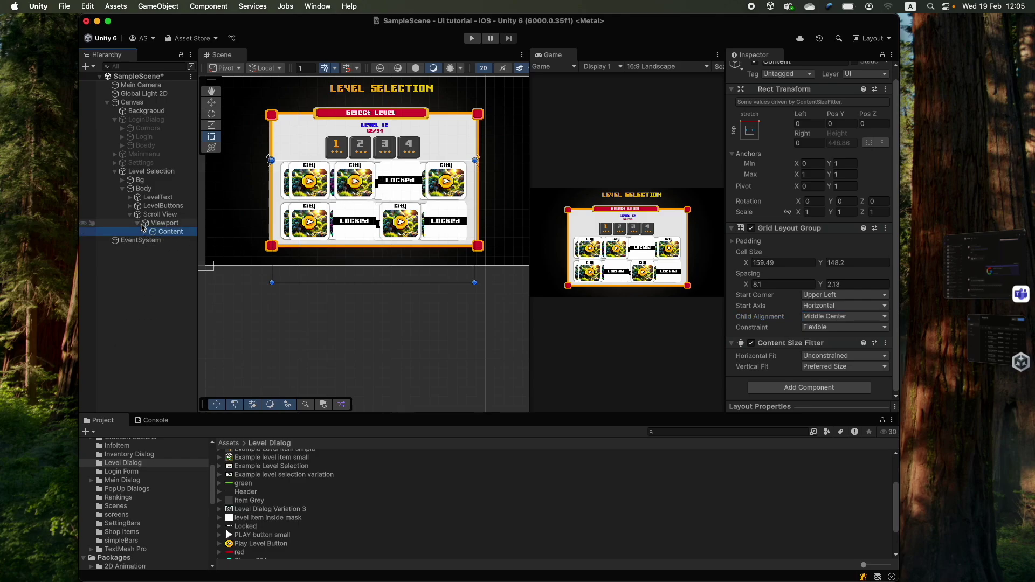
- Collapse the Viewport's children and select LevelText under Body in the Hierarchy
left_click(145, 189)
left_click(158, 216)
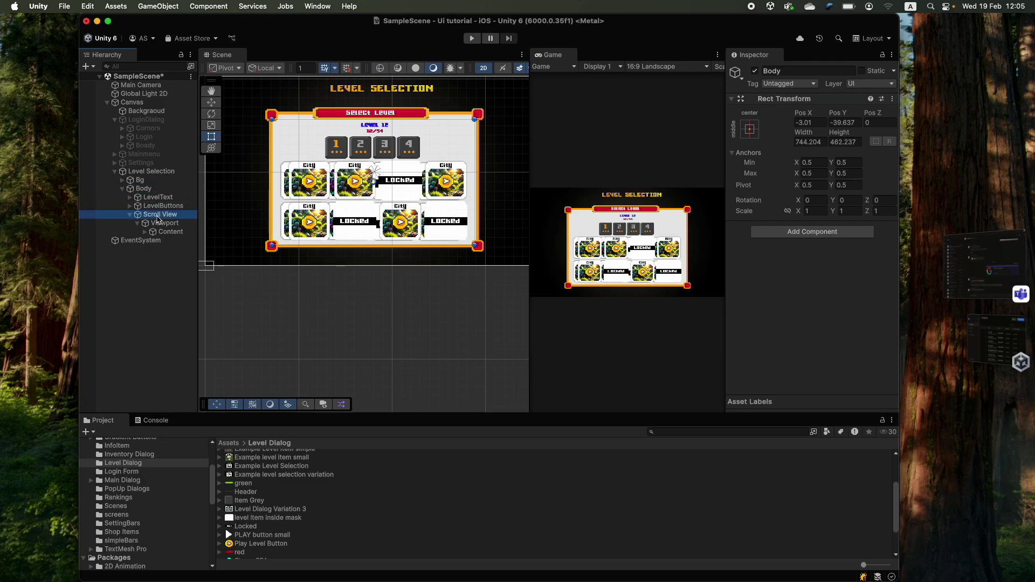
left_click(139, 222)
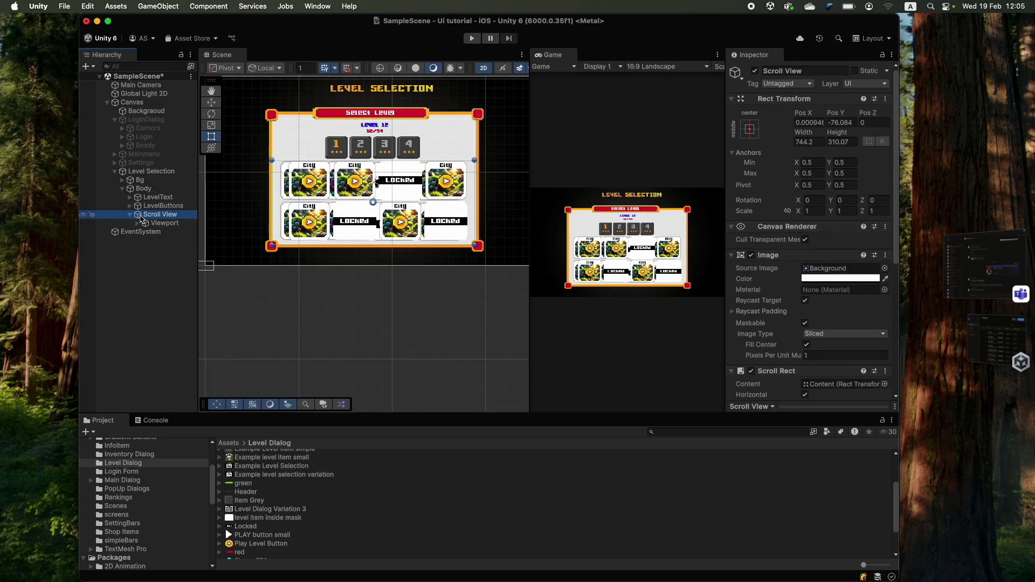
left_click(143, 188)
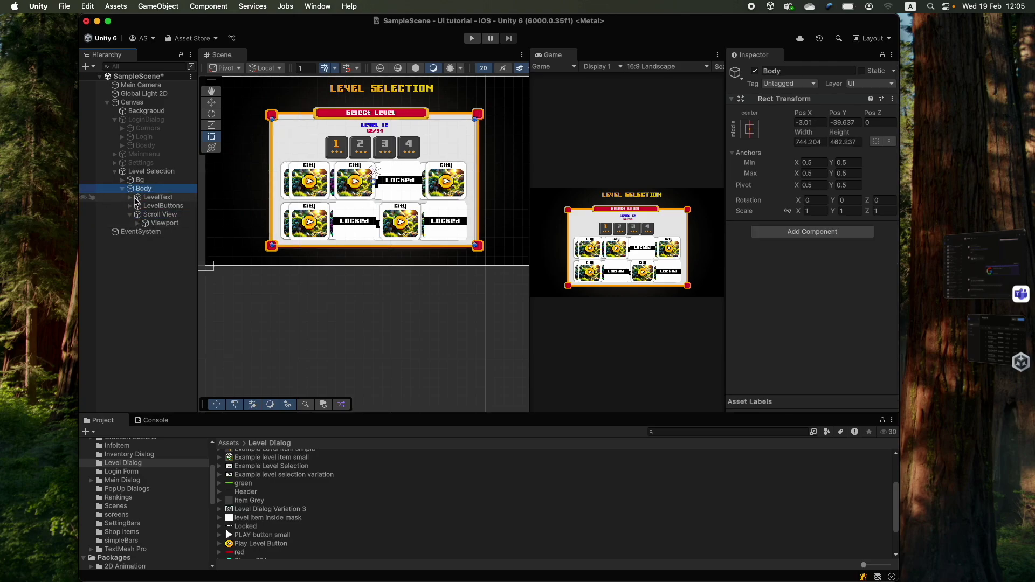
left_click(136, 198)
- Run the scene, drag the level grid to test scrolling, then stop play mode
key("super+p")
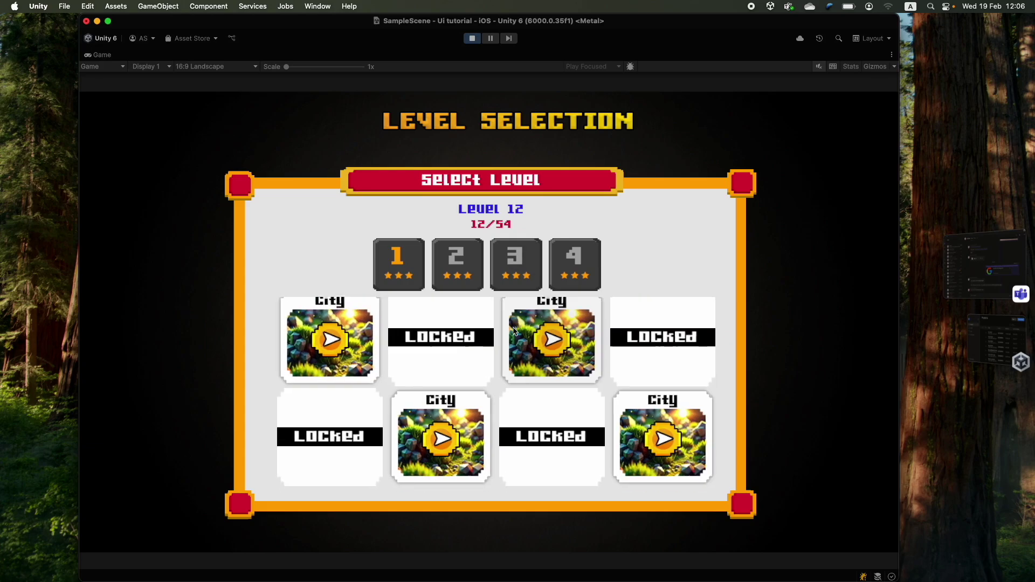
left_click_drag(513, 331, 513, 427)
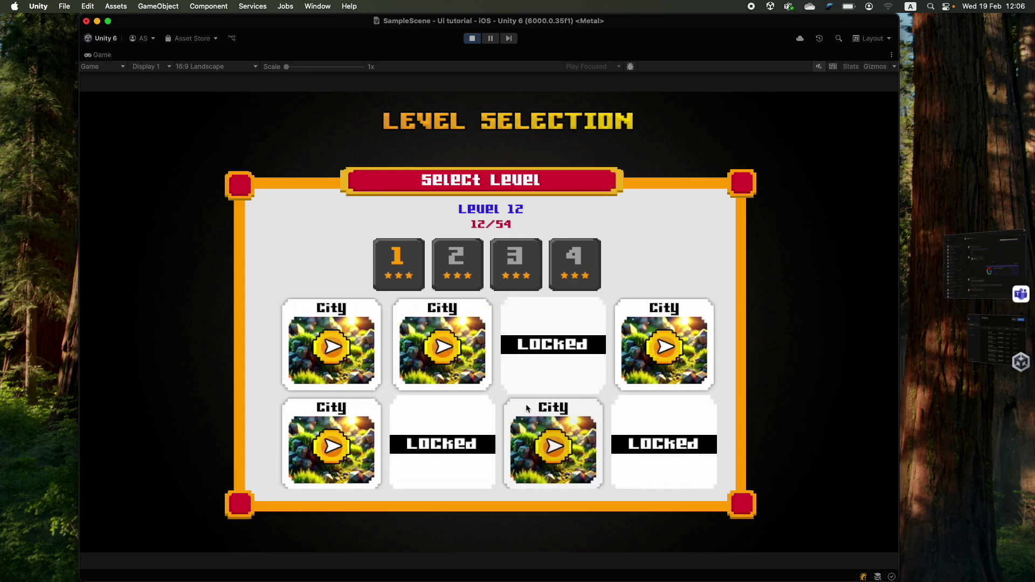
left_click_drag(350, 358, 488, 453)
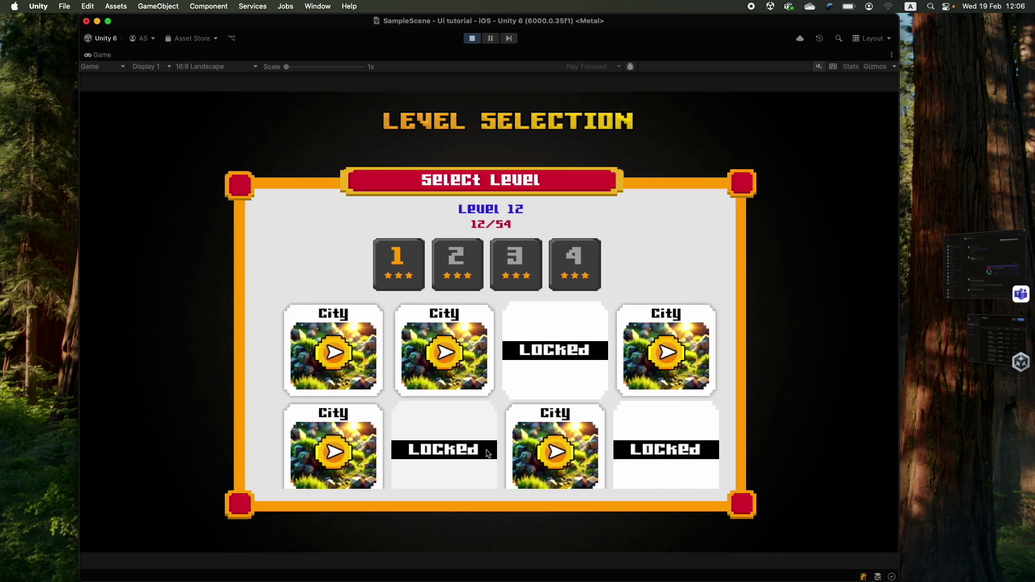
left_click(472, 38)
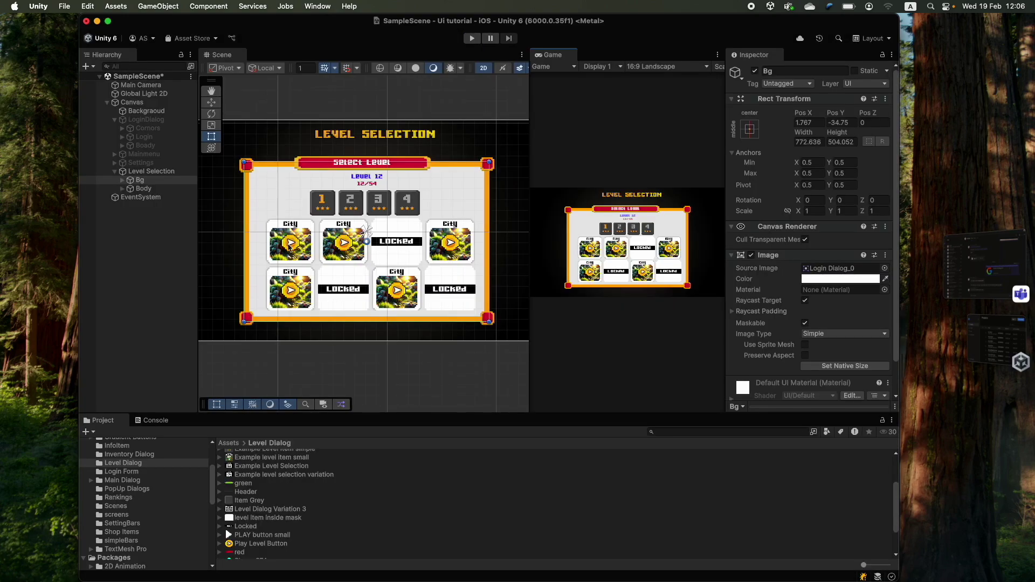
- Untick Horizontal in the Scroll View's Scroll Rect so cards scroll vertically only
left_click(122, 188)
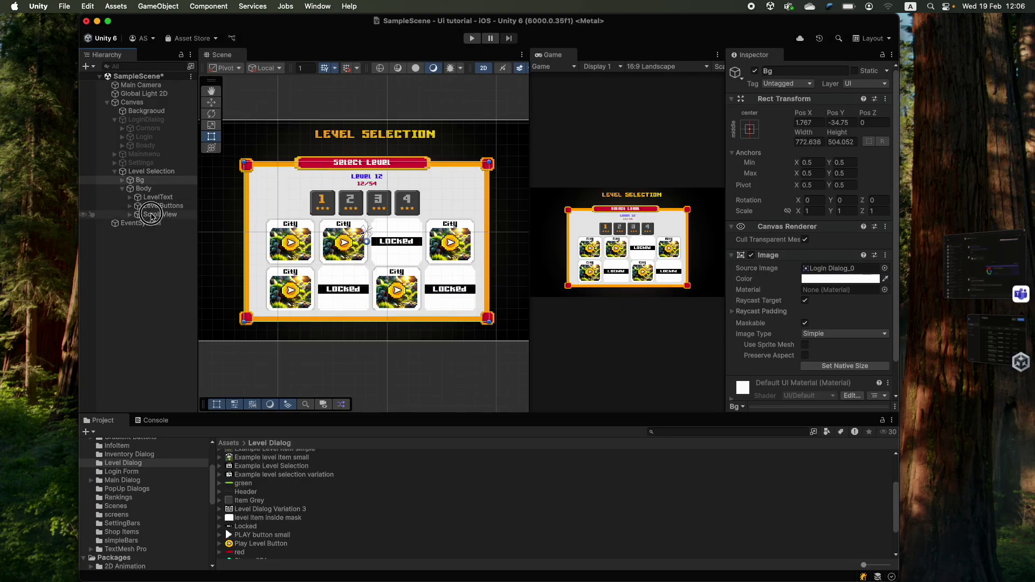
left_click(160, 214)
scroll(780, 220, "down", 2)
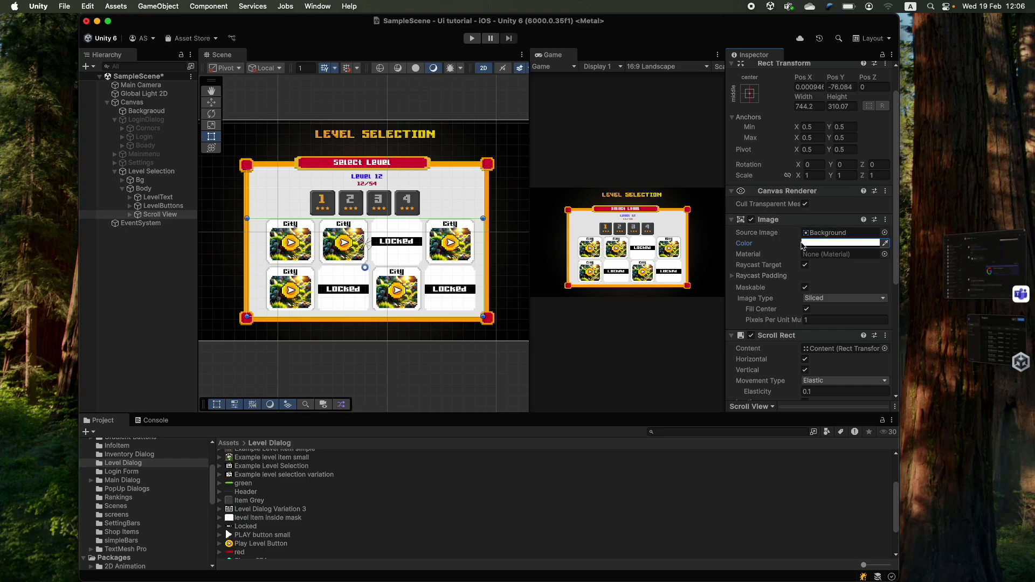
scroll(778, 295, "down", 1)
scroll(778, 295, "down", 6)
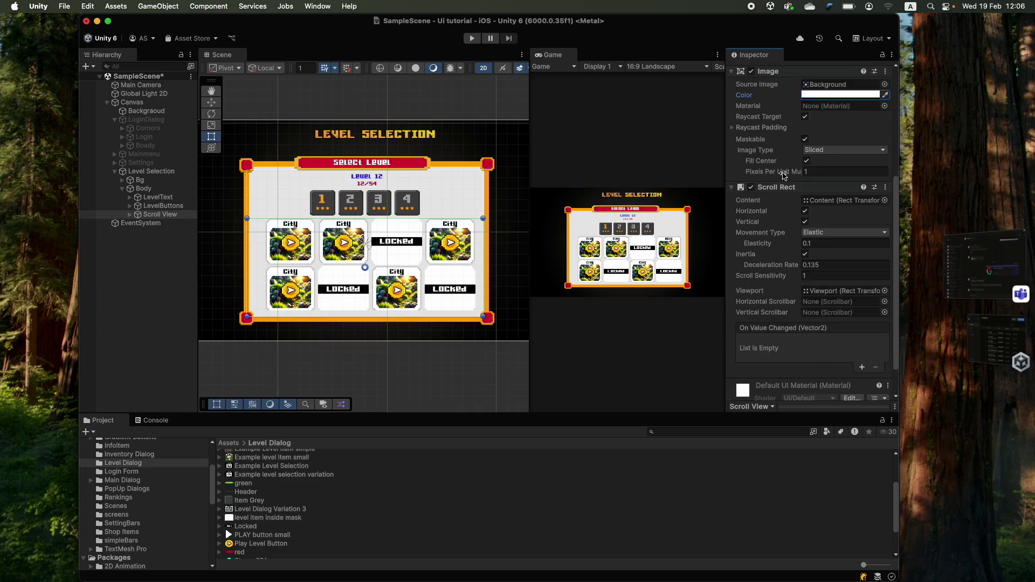
scroll(783, 193, "down", 1)
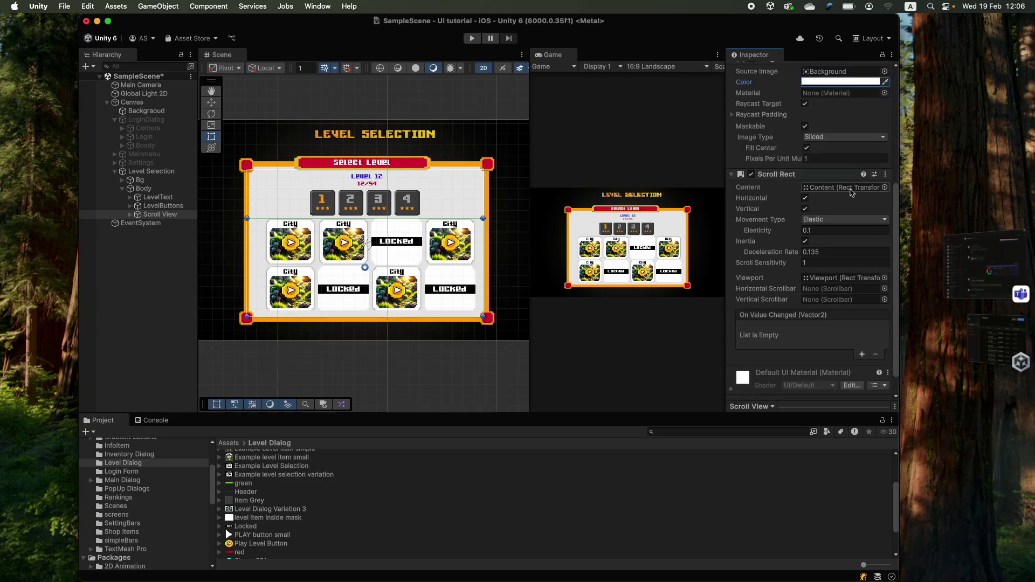
scroll(846, 196, "down", 1)
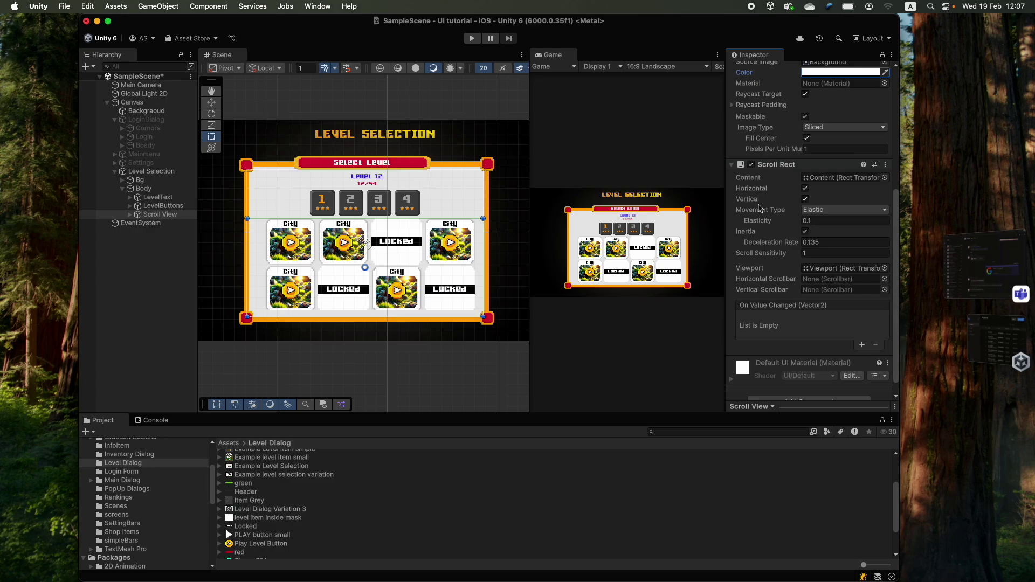
left_click(805, 189)
scroll(788, 179, "down", 1)
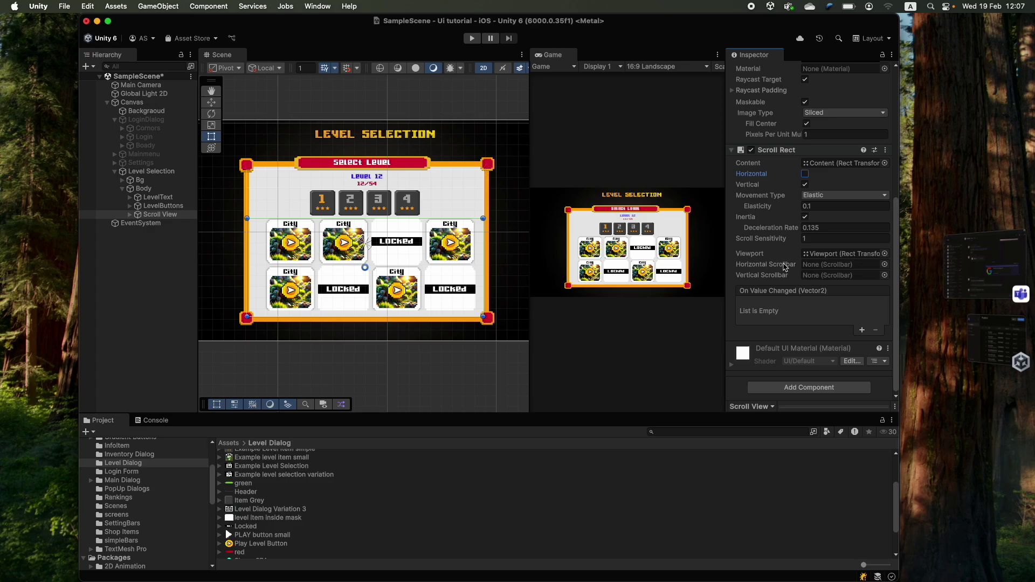
left_click(130, 215)
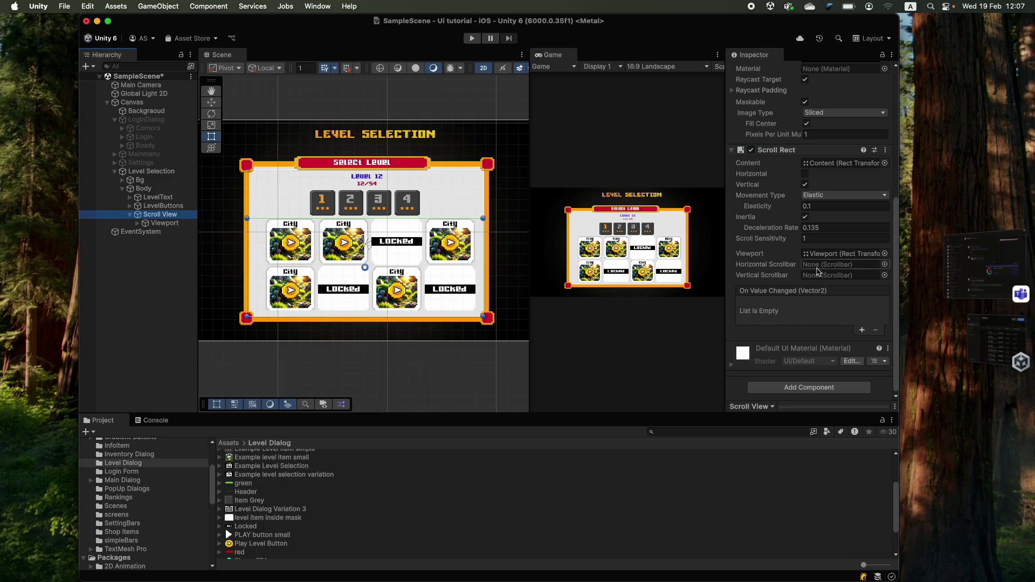
left_click(823, 258)
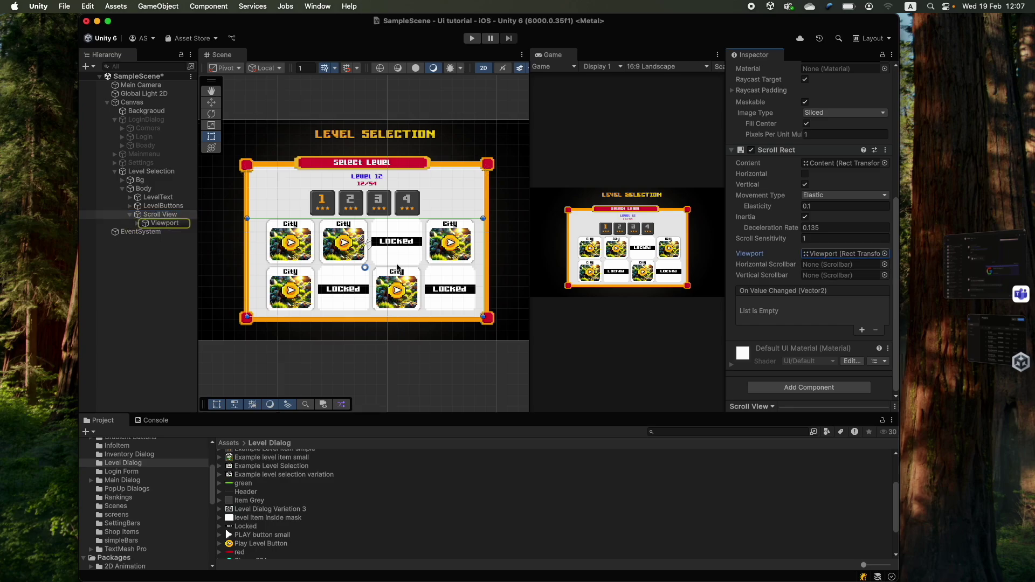
left_click(152, 224)
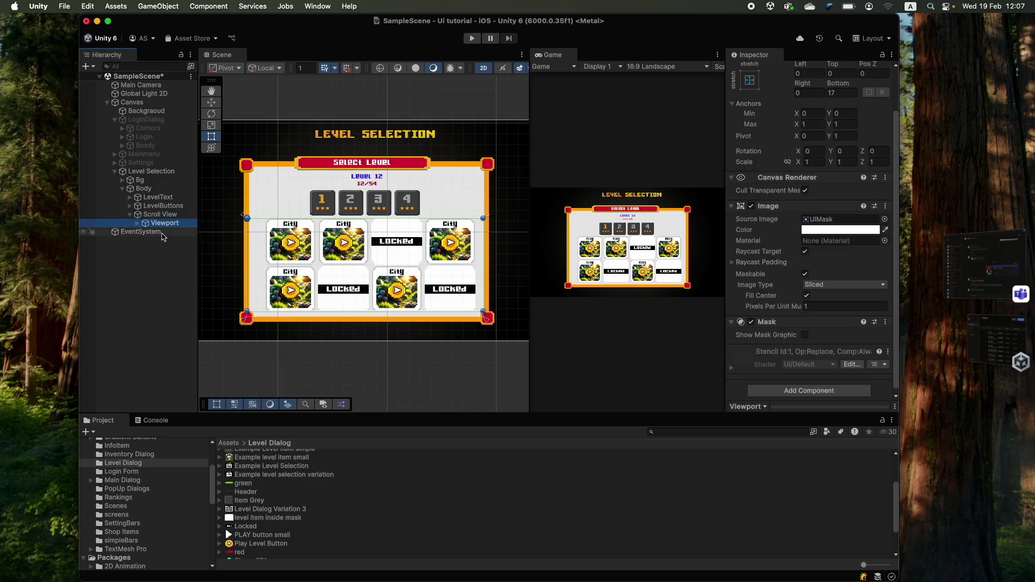
left_click(138, 223)
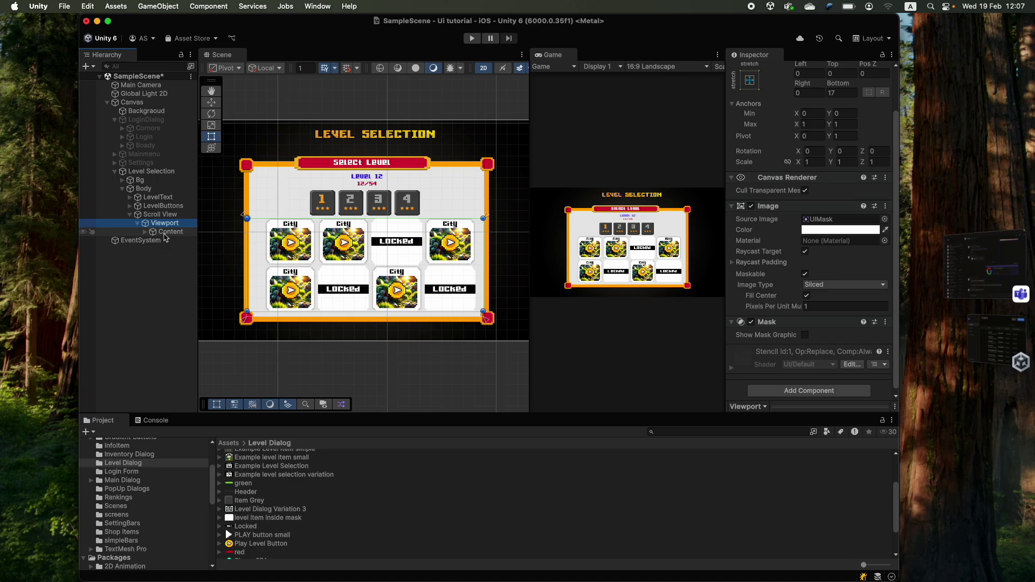
left_click(165, 232)
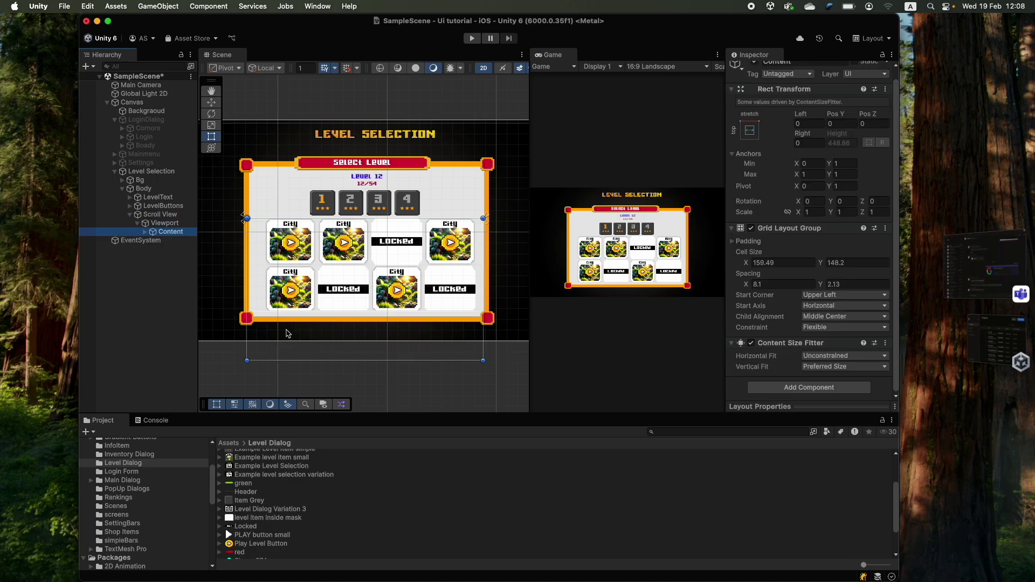
left_click(169, 223)
scroll(795, 327, "down", 2)
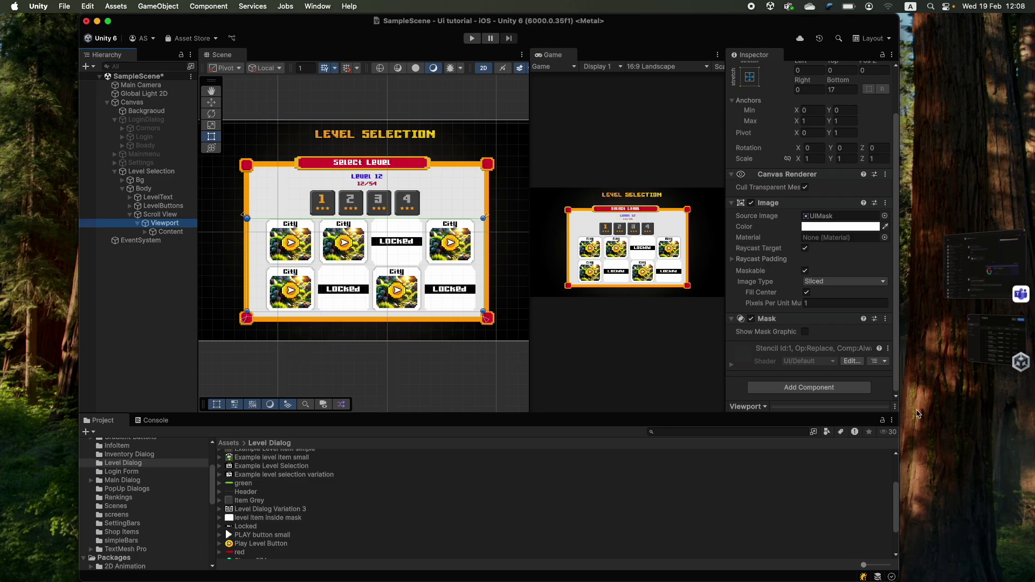
left_click(751, 319)
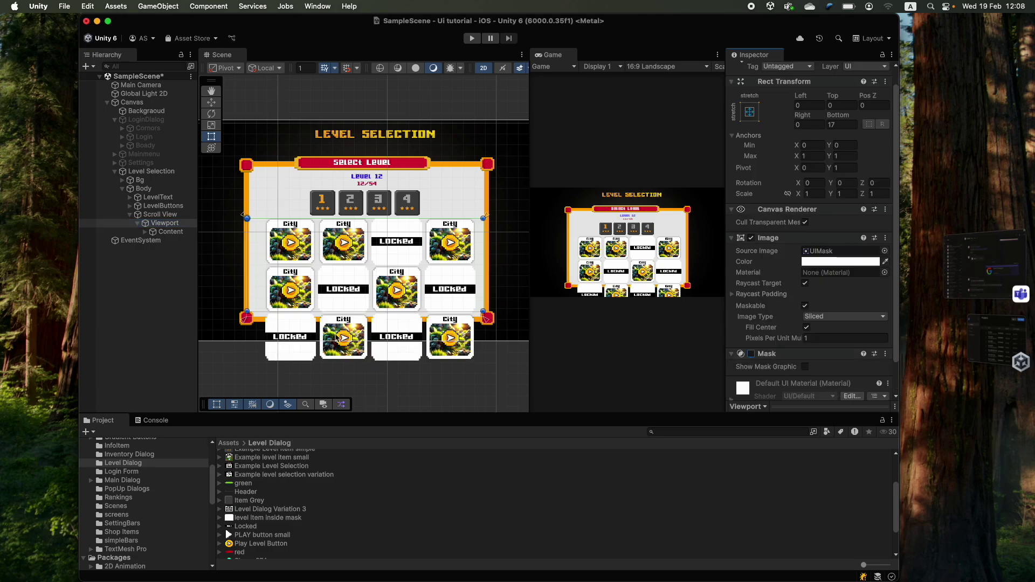
left_click(751, 354)
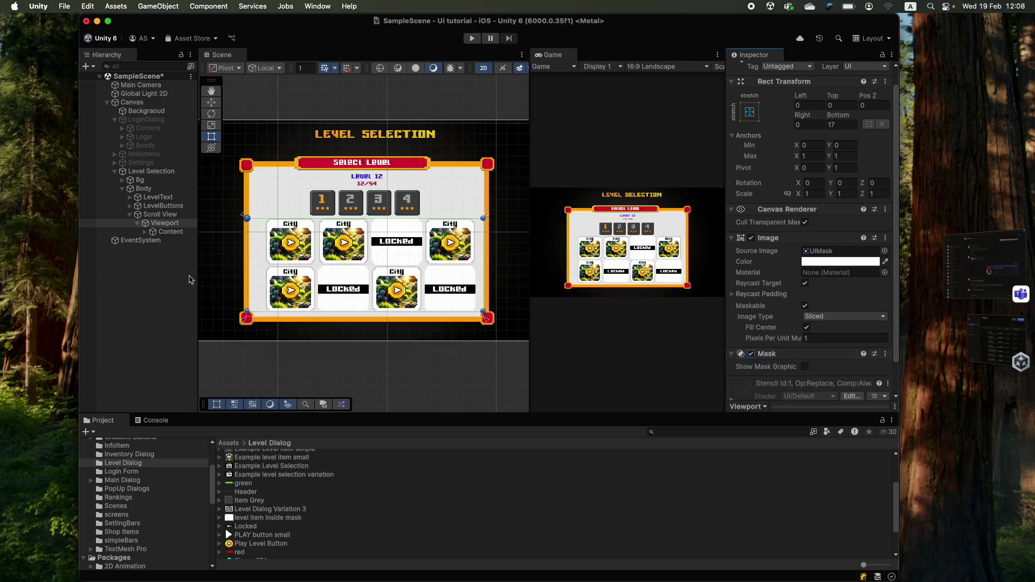
scroll(367, 275, "down", 2)
- Run the game, drag the level card grid to test scrolling, then stop
scroll(754, 323, "down", 2)
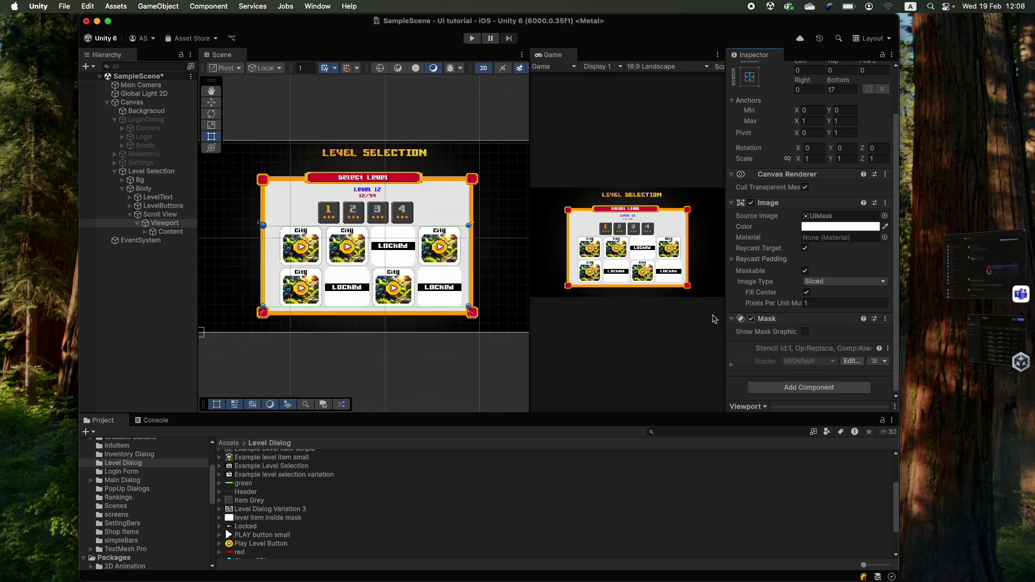
left_click(472, 39)
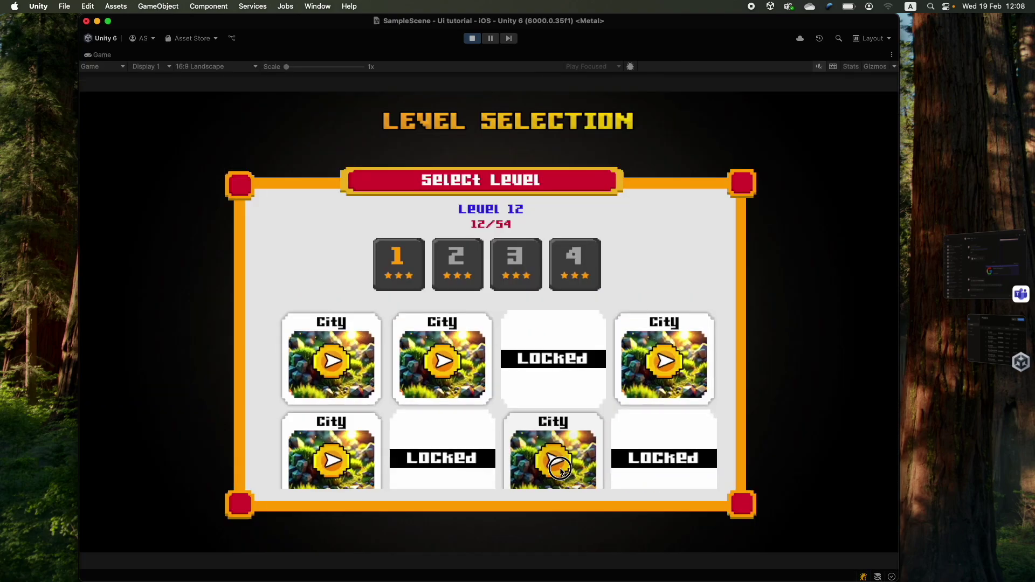
left_click_drag(445, 387, 541, 269)
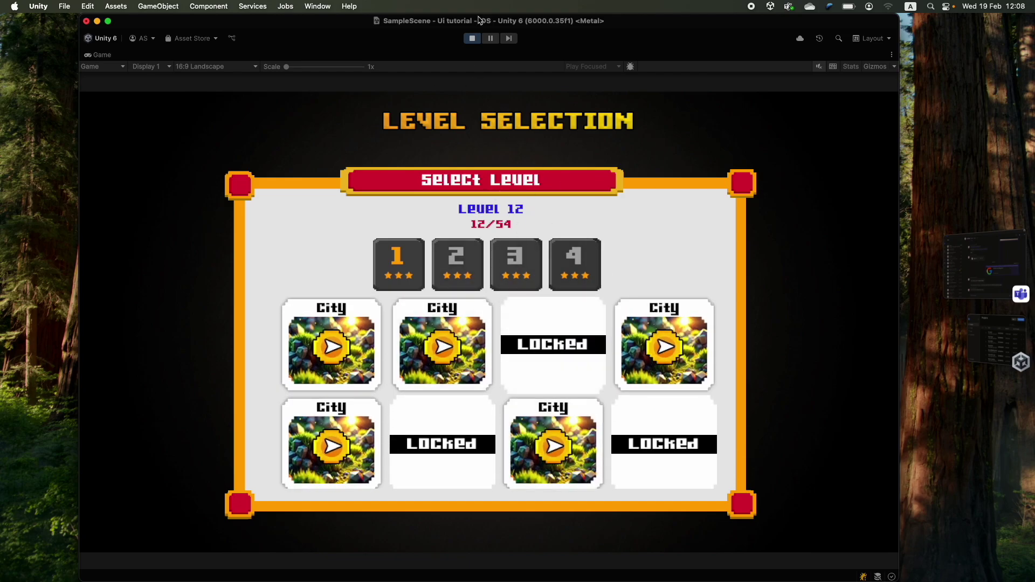
left_click(472, 38)
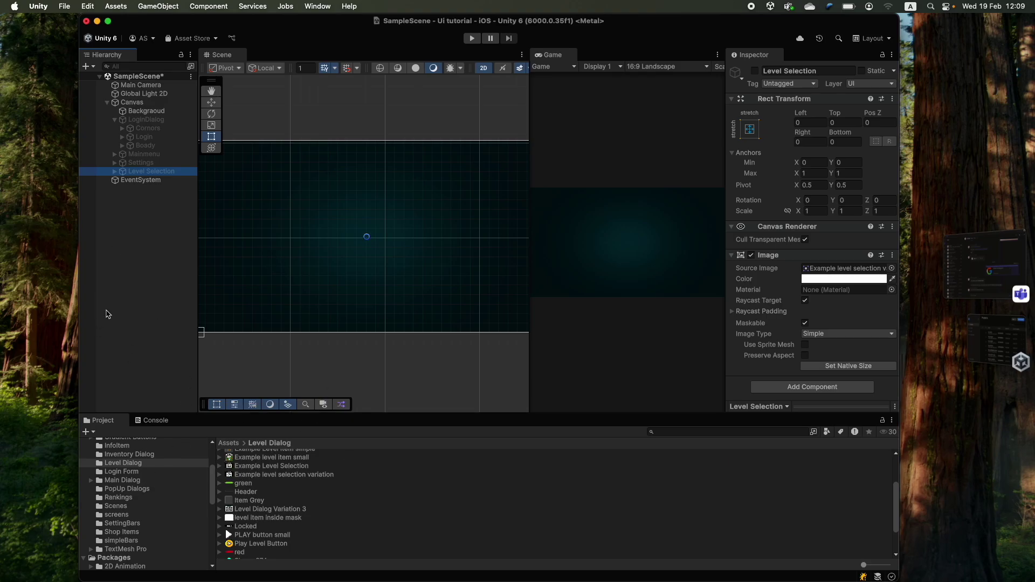
- Frame the Canvas in the Scene view and show the Assets root folder
left_click(115, 120)
left_click(132, 102)
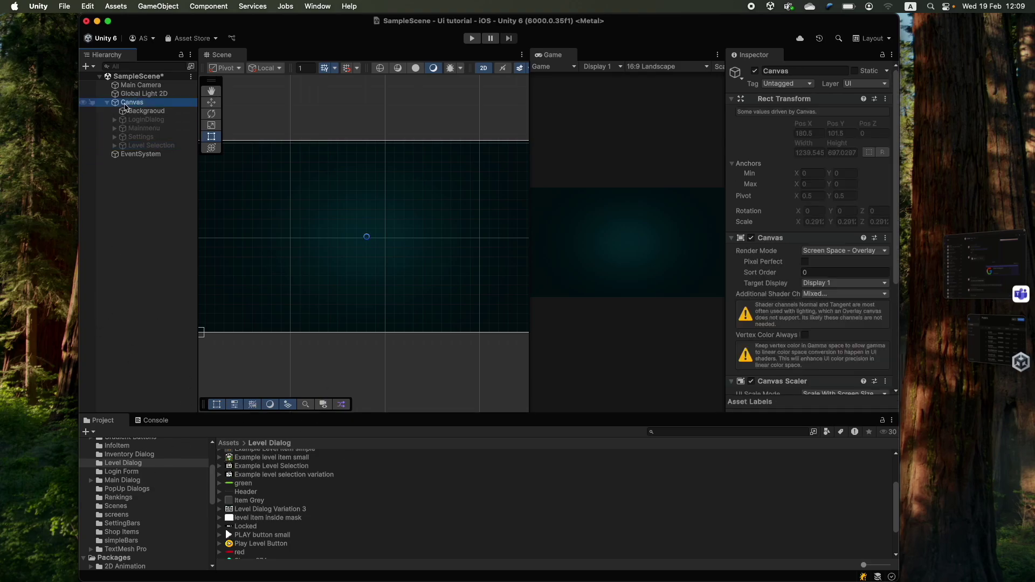
key("f")
scroll(89, 470, "up", 5)
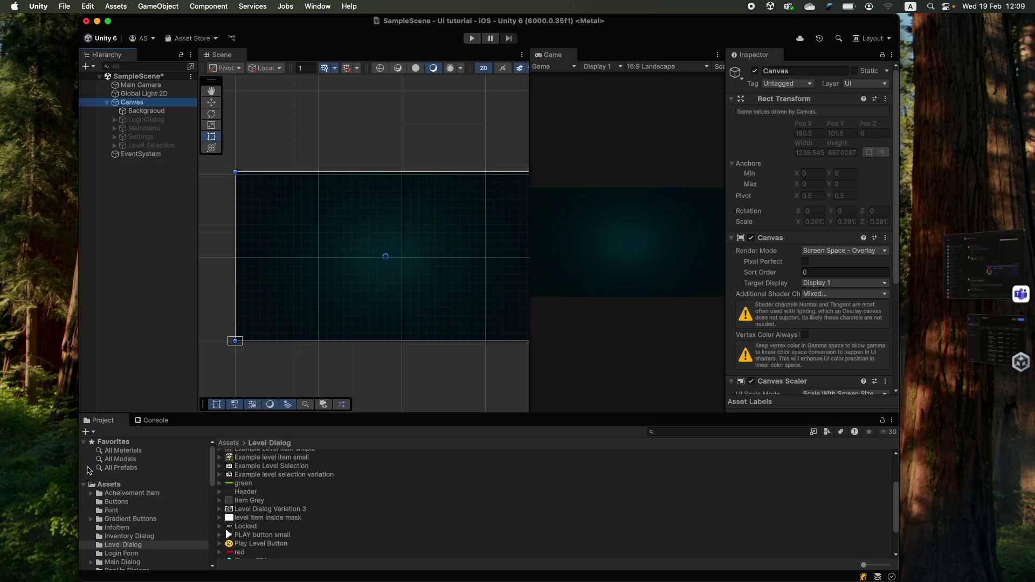
left_click(108, 486)
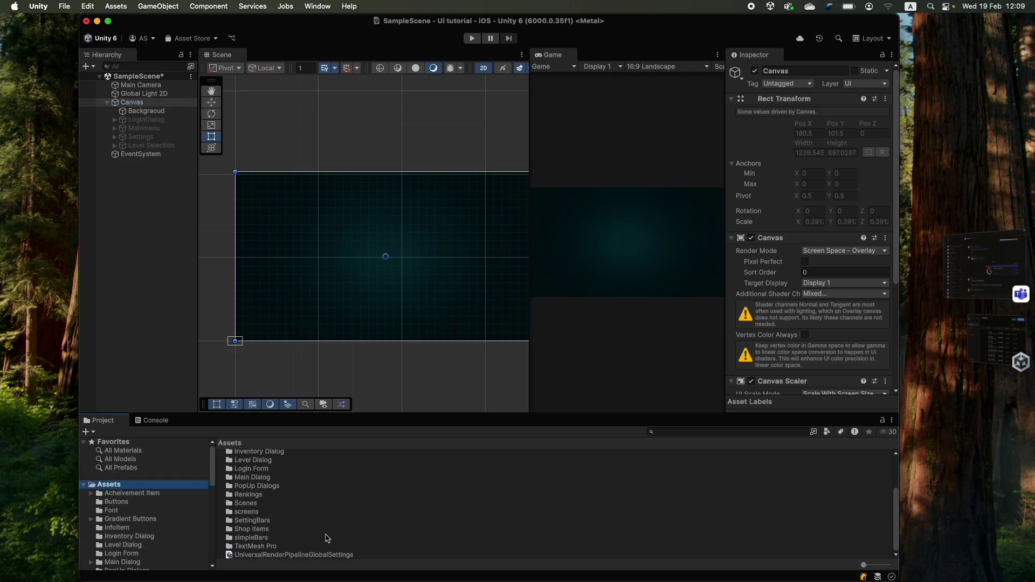
- Create a new folder under Assets named Scripts
right_click(108, 485)
left_click(267, 99)
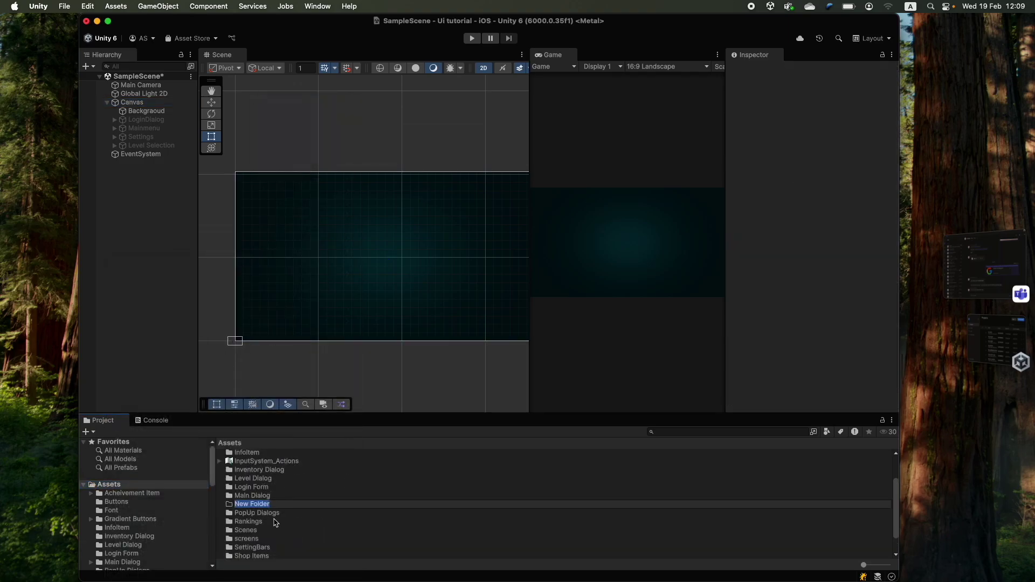
type("Scxrips")
key("Return")
- Open the Scripts folder and reach Create > Scripting > MonoBehaviour Script
double_click(253, 505)
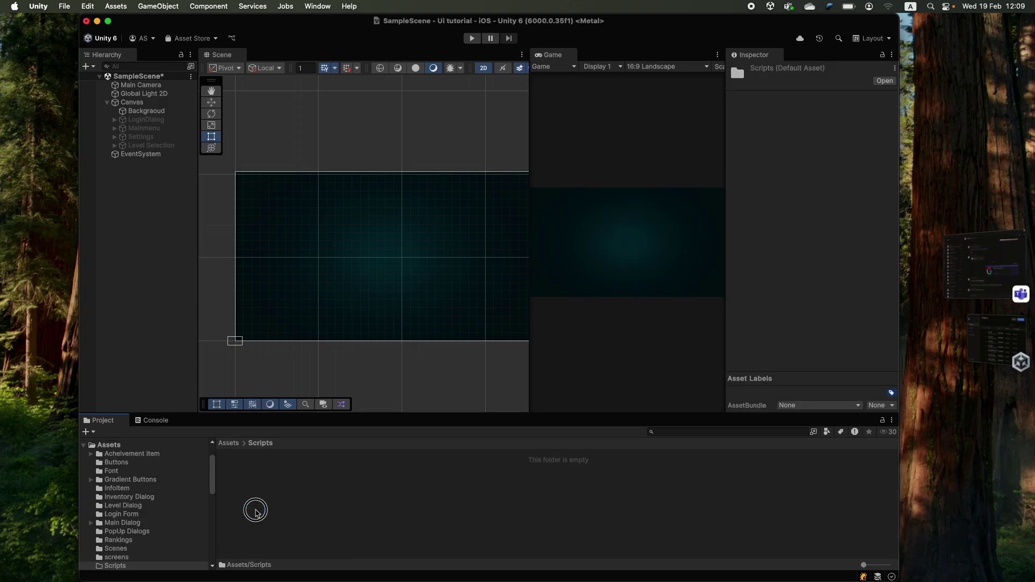
right_click(259, 509)
mouse_move(351, 262)
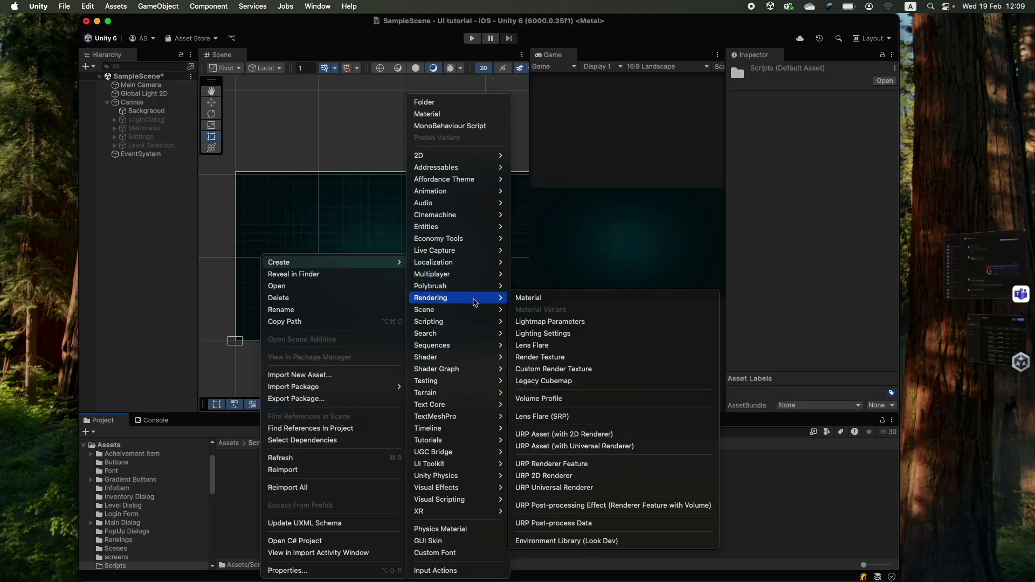
mouse_move(485, 321)
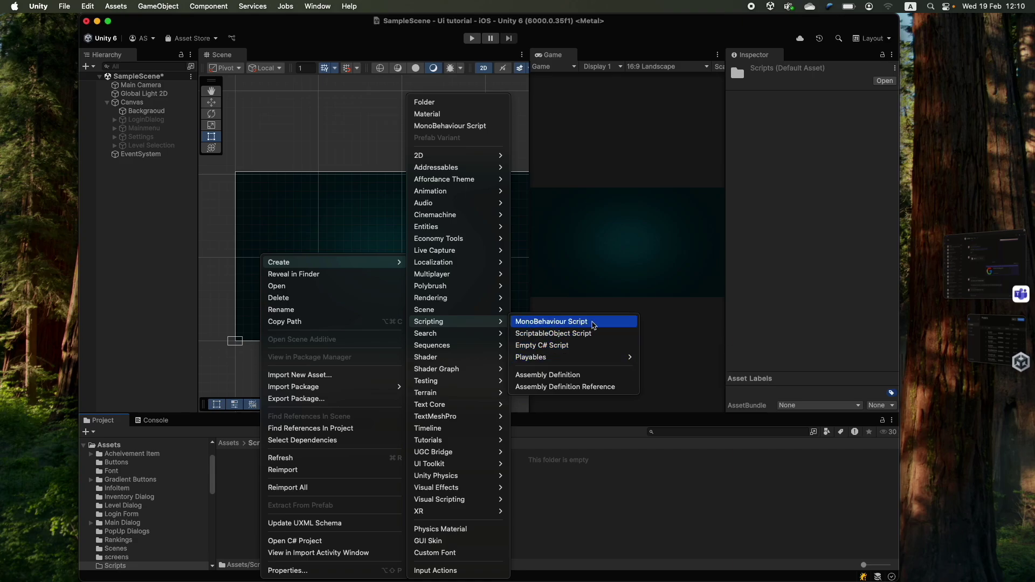
- Create the MonoBehaviour script and name it UiController
left_click(604, 322)
type("U")
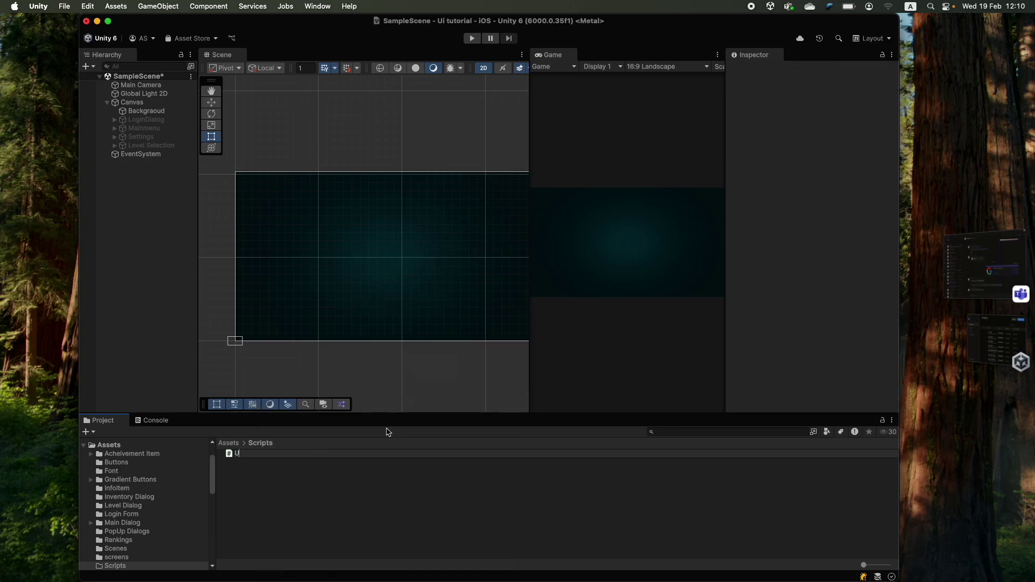
type("iController")
key("Return")
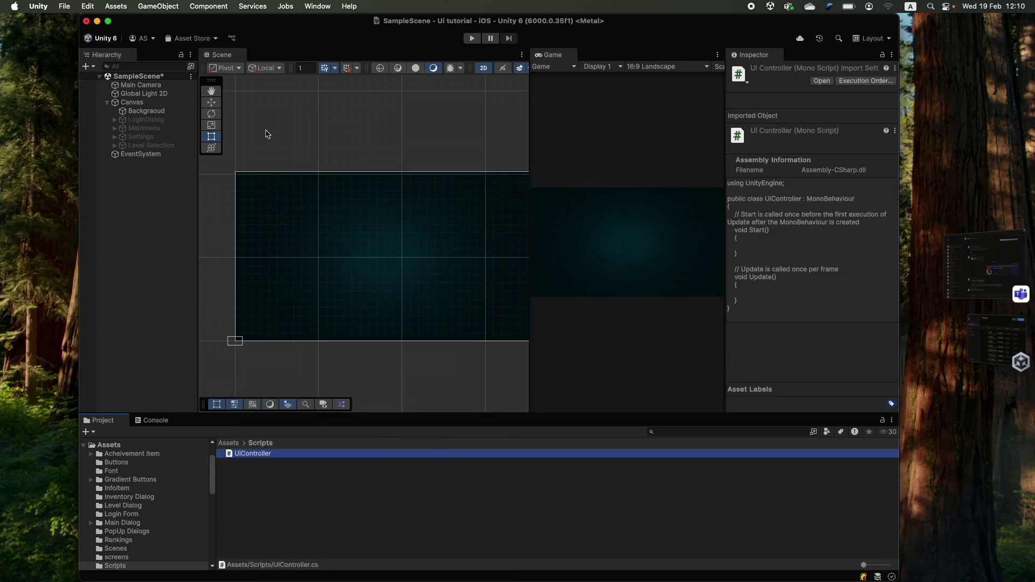
- Attach the UiController script to the Canvas as a component
left_click(134, 103)
scroll(816, 299, "down", 5)
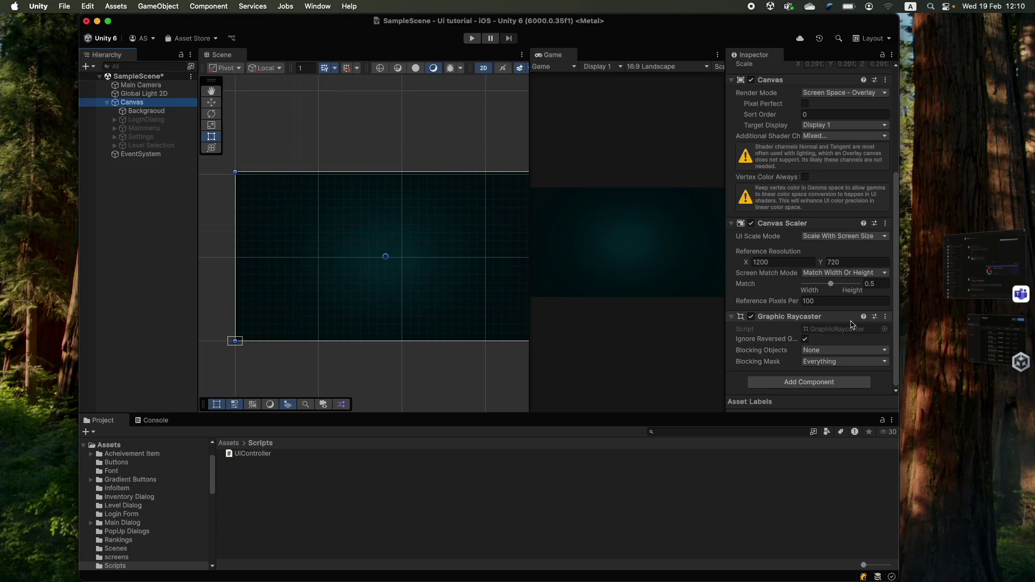
left_click(803, 382)
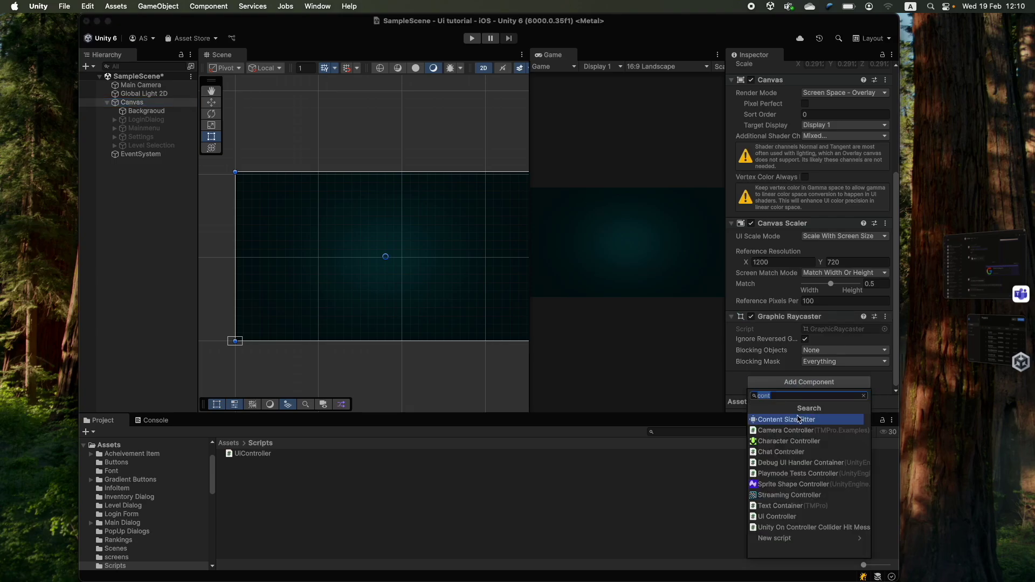
type("uic")
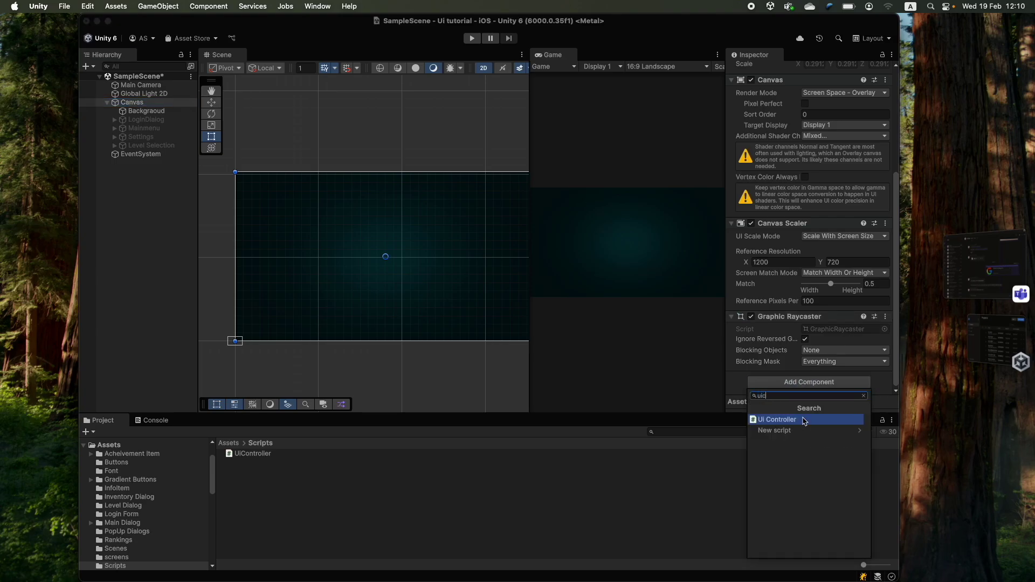
left_click(554, 517)
left_click(252, 455)
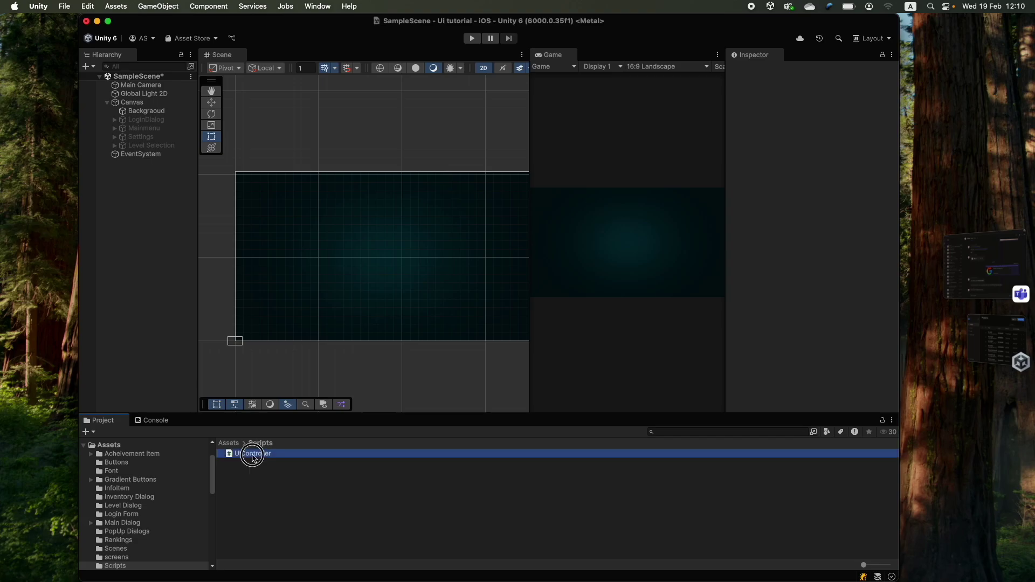
left_click_drag(252, 455, 132, 102)
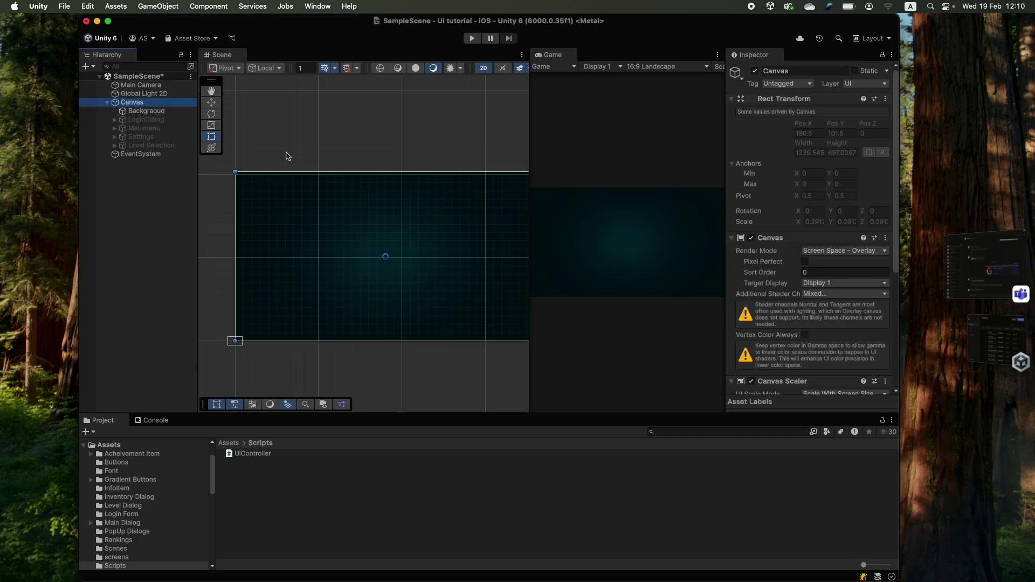
scroll(783, 352, "down", 5)
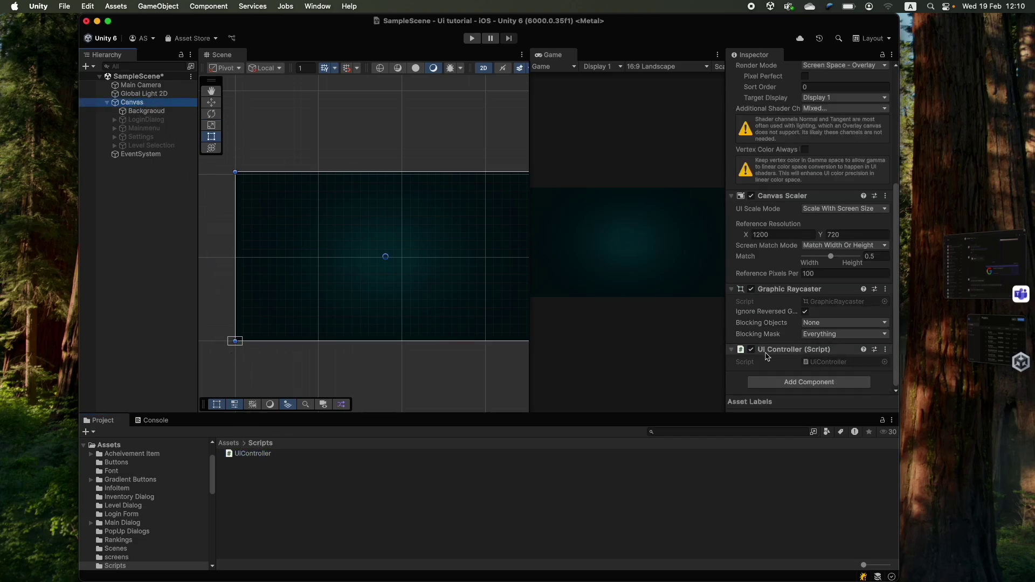
- Open UiController.cs in Visual Studio and check the panel object names in Unity's Hierarchy
double_click(823, 368)
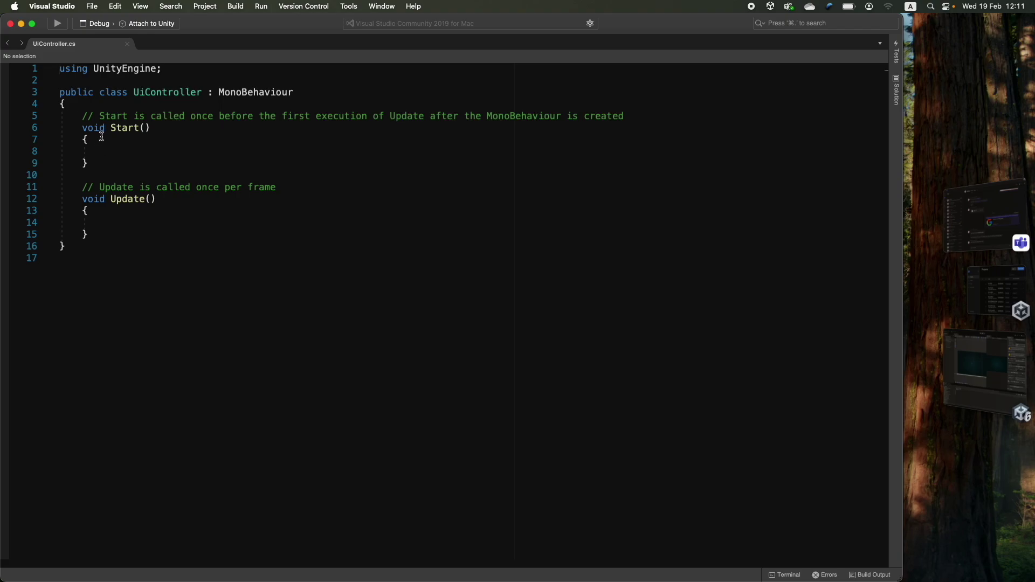
left_click_drag(81, 118, 104, 231)
left_click(115, 237)
left_click(987, 361)
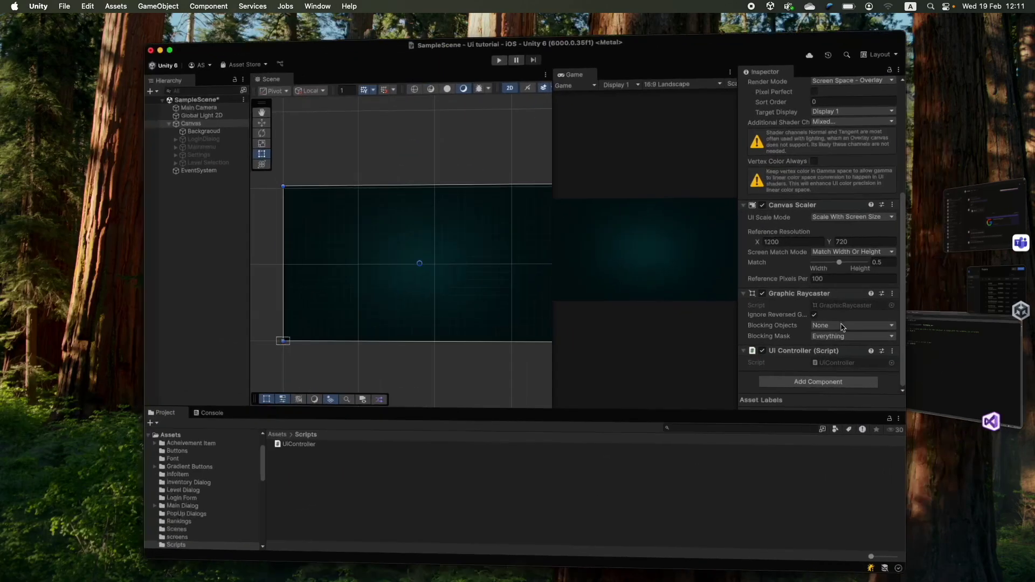
left_click(144, 120)
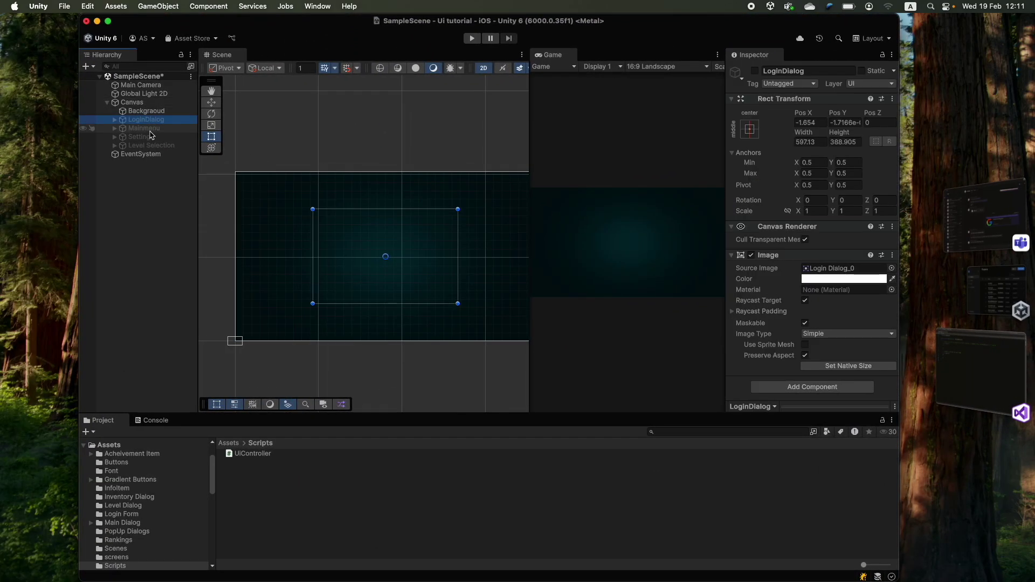
left_click(147, 137)
left_click(146, 120)
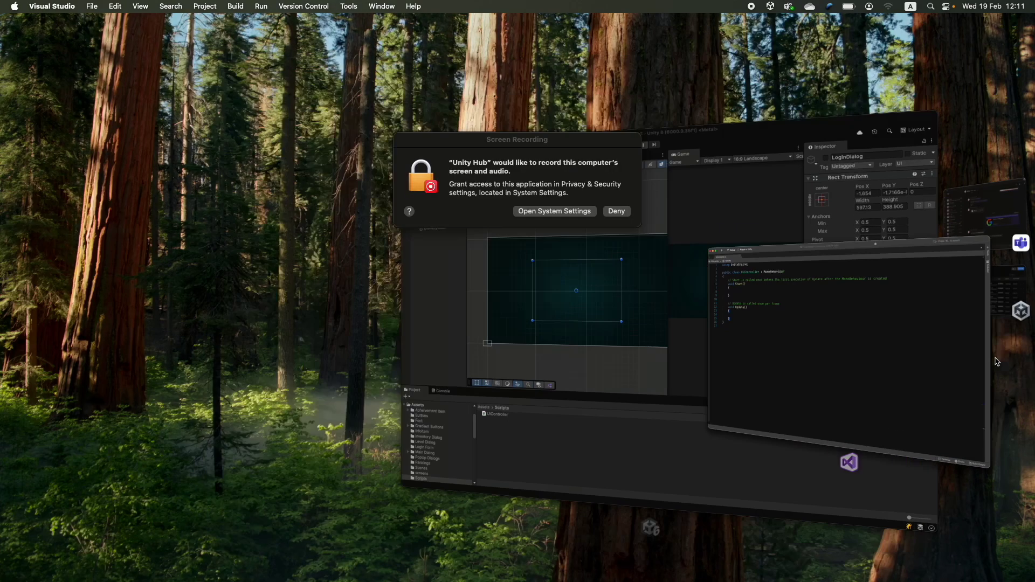
- Declare Transform fields Login, MainMenu, Settings, Level and assign Login via transform.Find in Start
type("Transform")
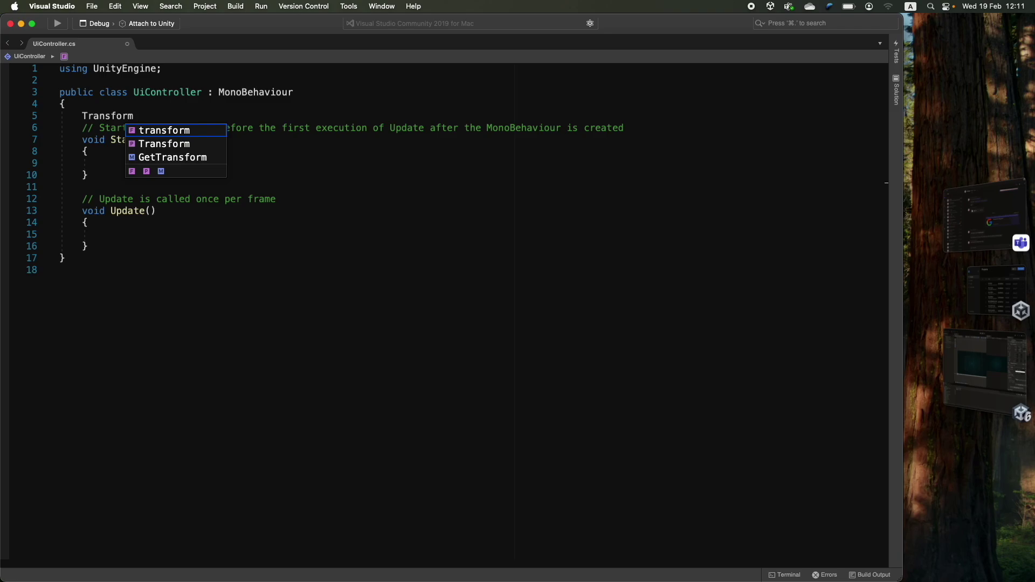
type(" Login, MainMenu,Settings, ")
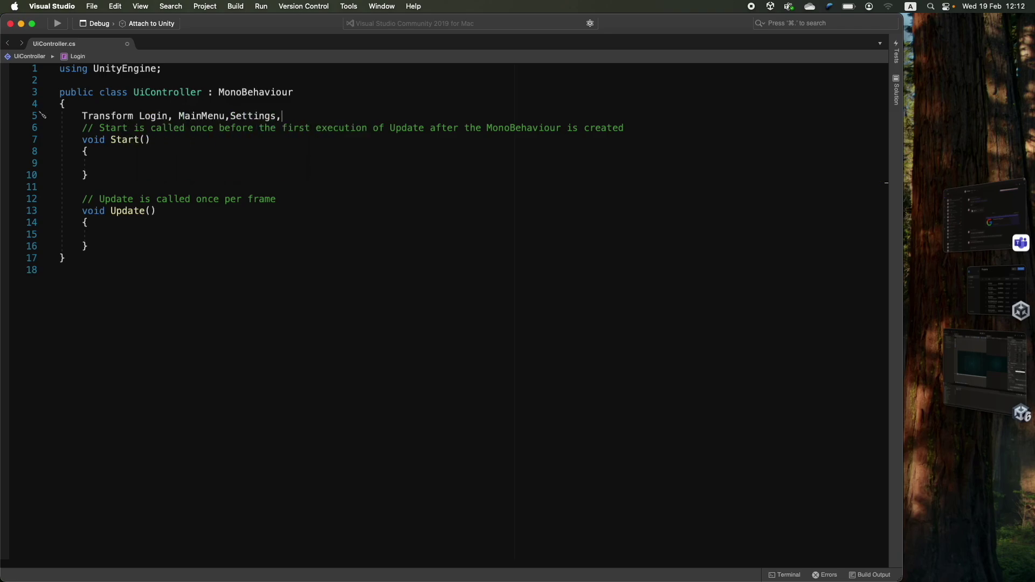
type("S")
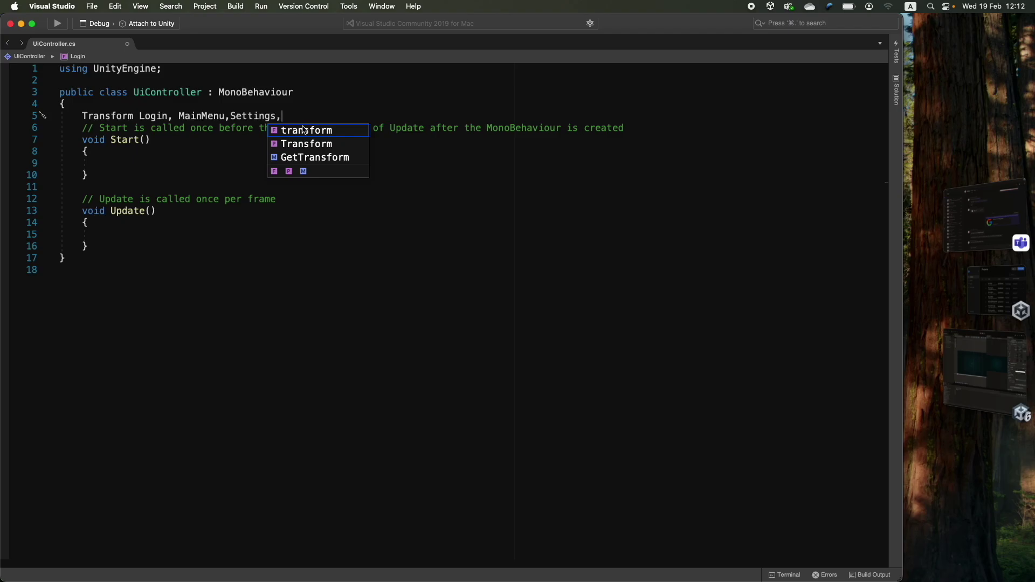
type("Level;")
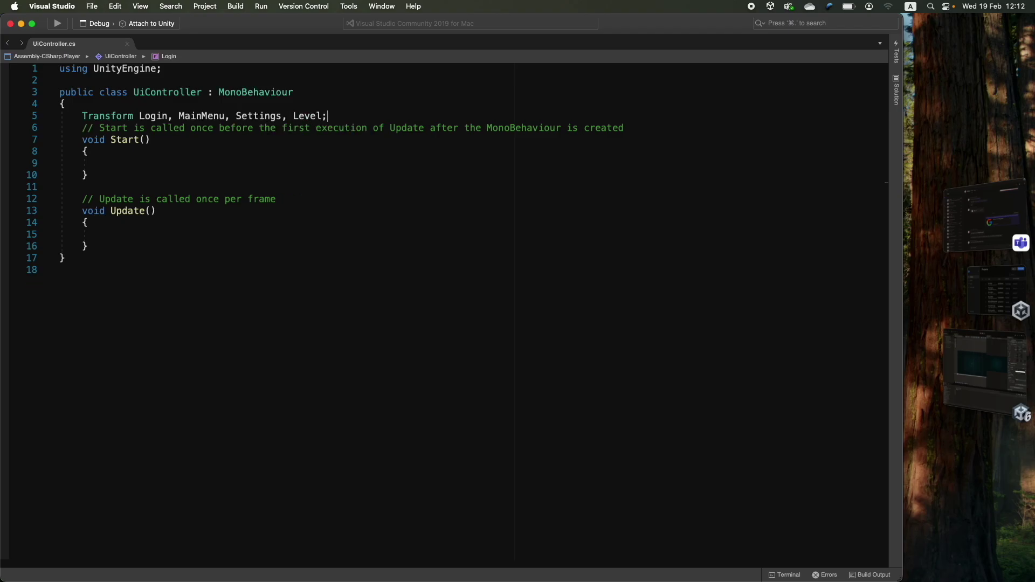
right_click(118, 118)
key("Escape")
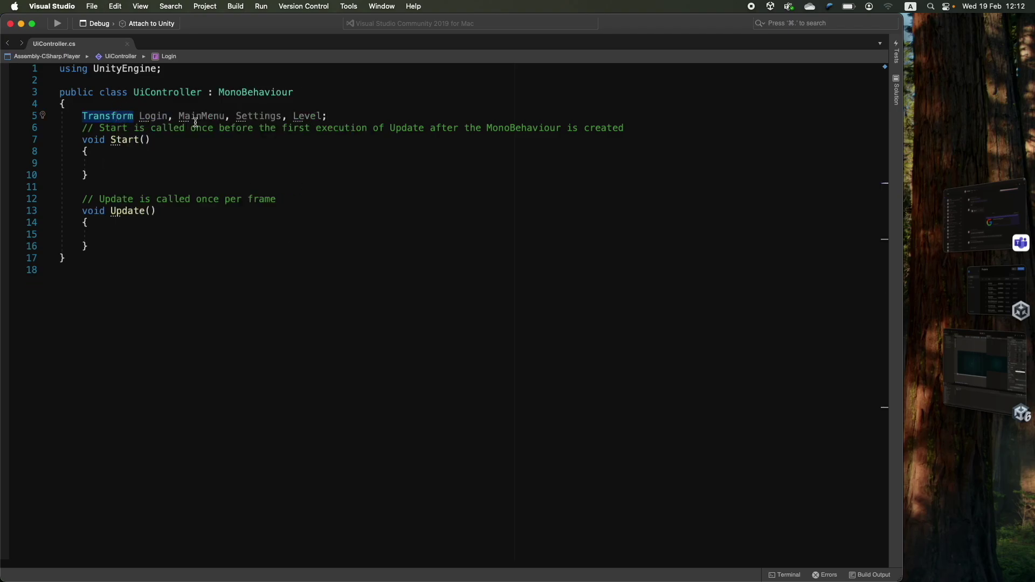
left_click(159, 115)
left_click(160, 162)
type("Login = transform.fin")
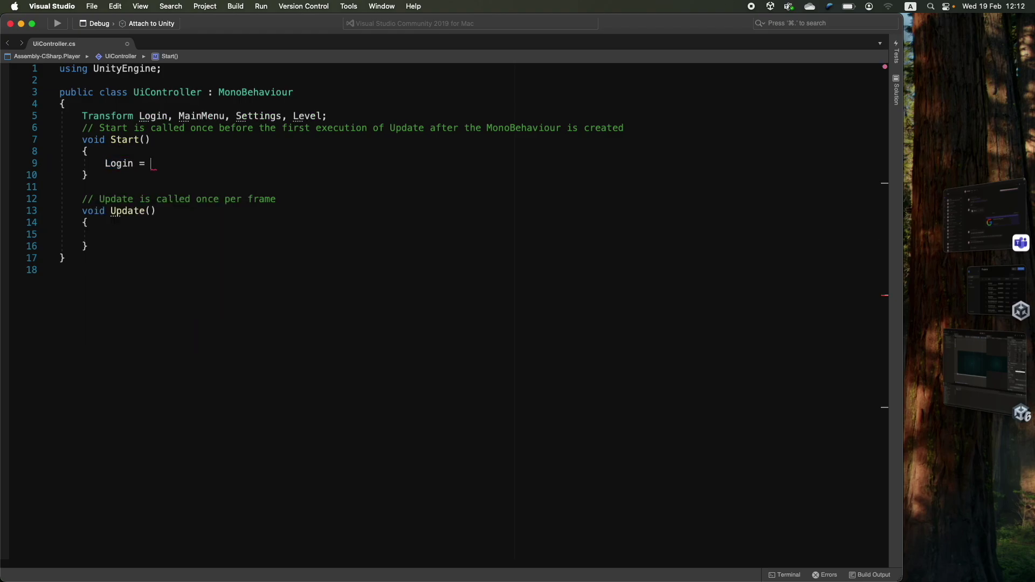
type("(\"LoginDialog\");")
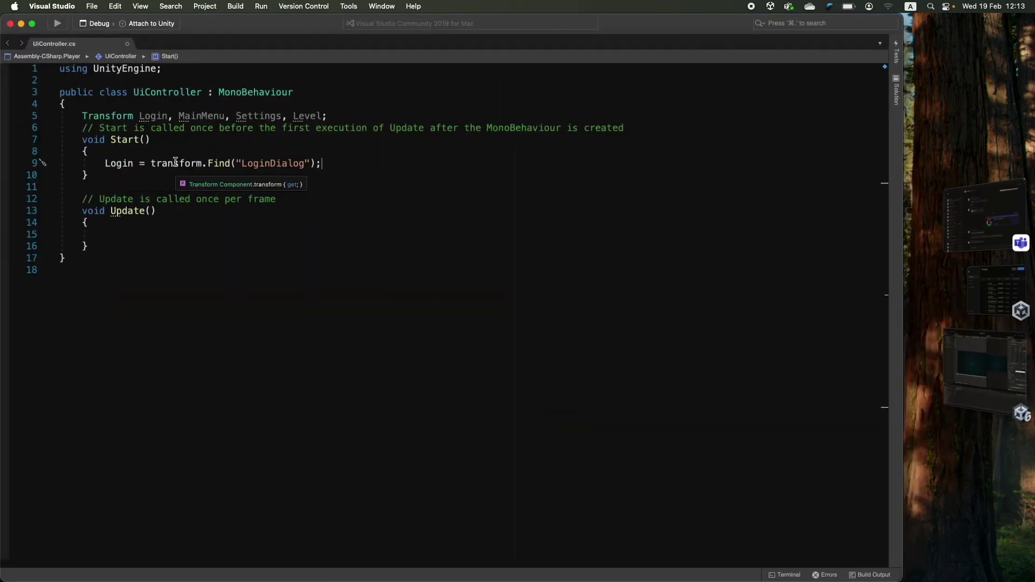
double_click(218, 163)
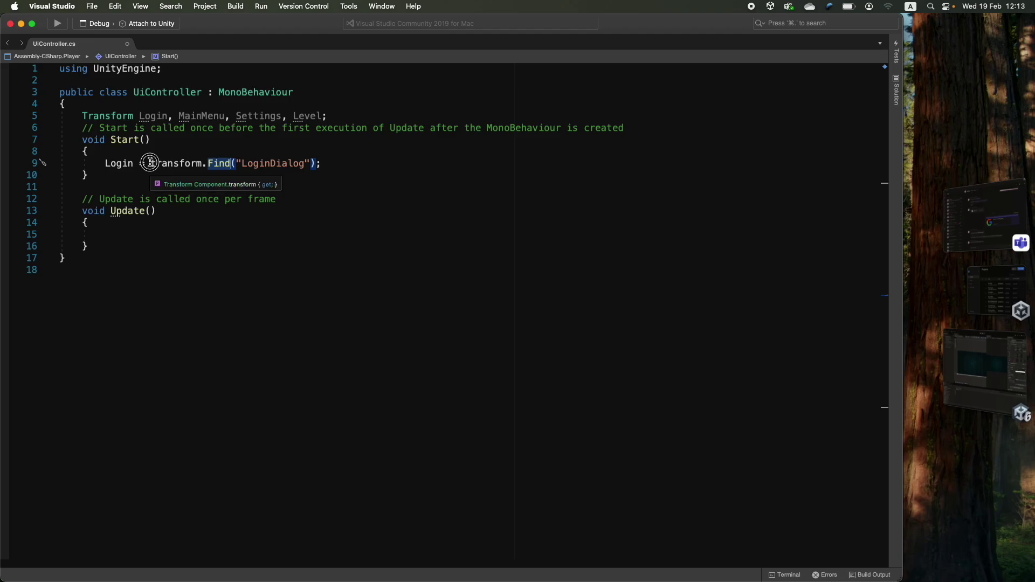
left_click(152, 163, "shift")
- Change the three copied Find lines' targets to MainMenu, Settings and Level
left_click(982, 370)
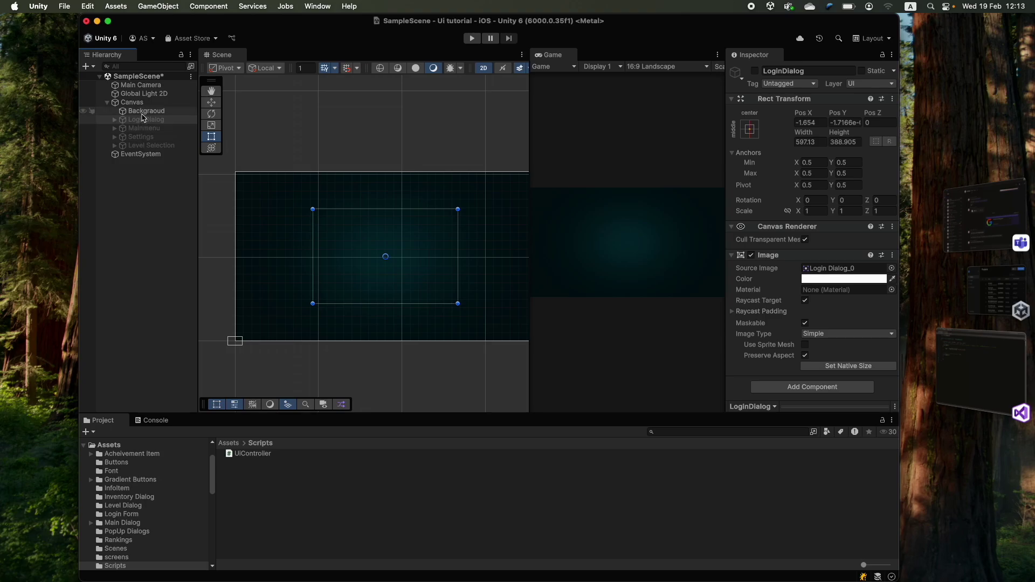
left_click(990, 370)
left_click(981, 372)
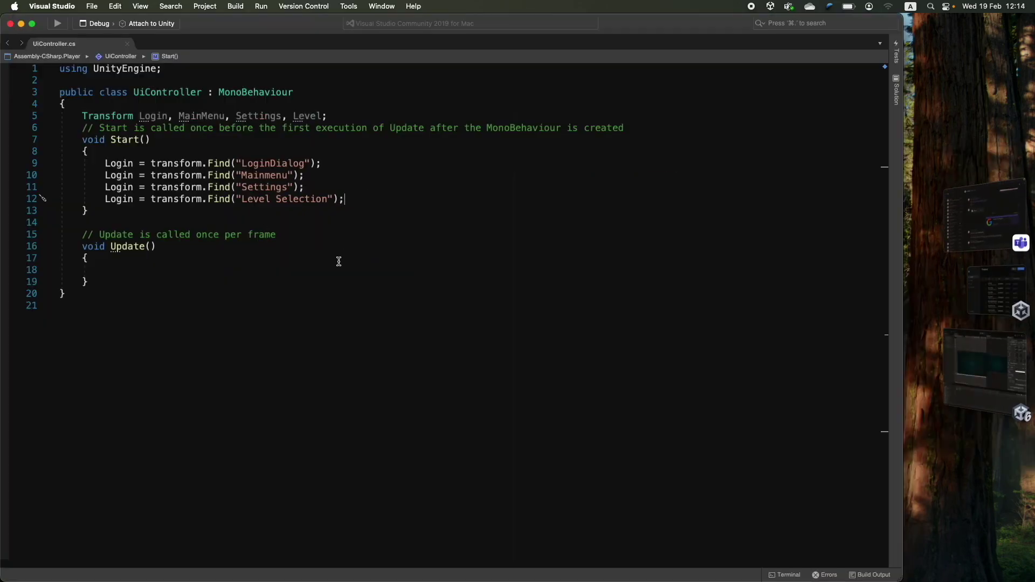
double_click(119, 175)
type("MainMenu")
double_click(119, 187)
type("Settings")
double_click(119, 199)
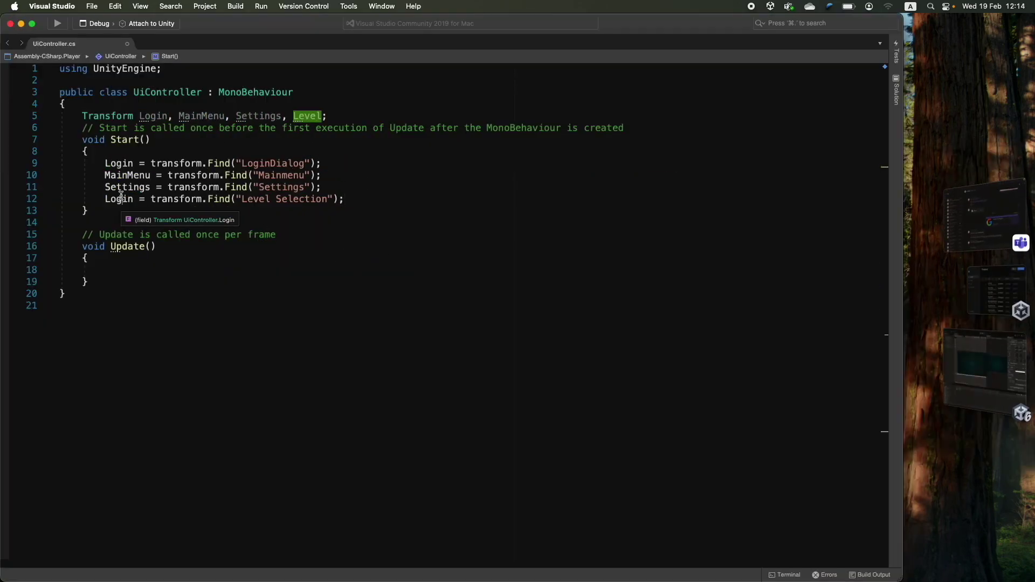
type("Level")
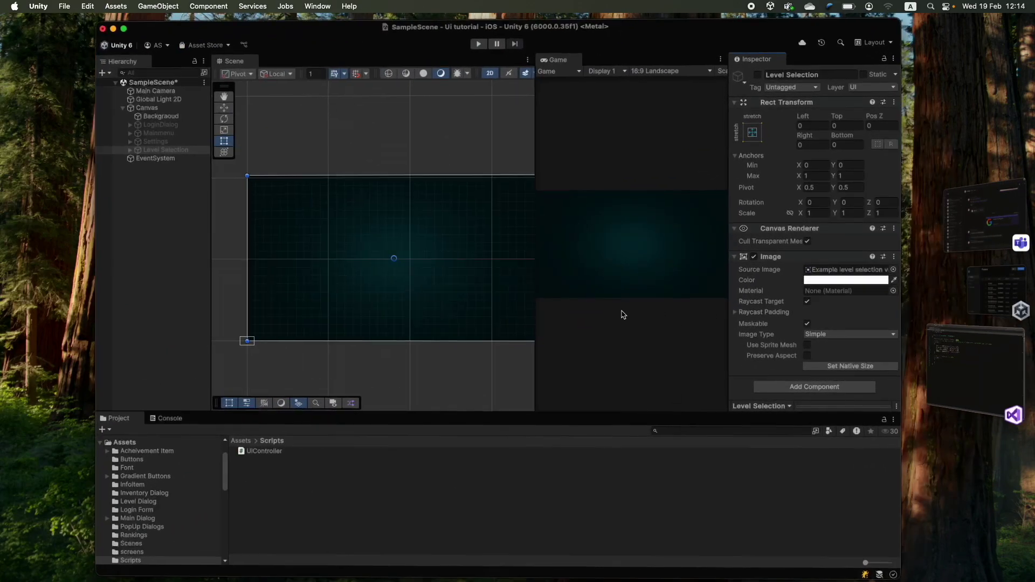
left_click(160, 124)
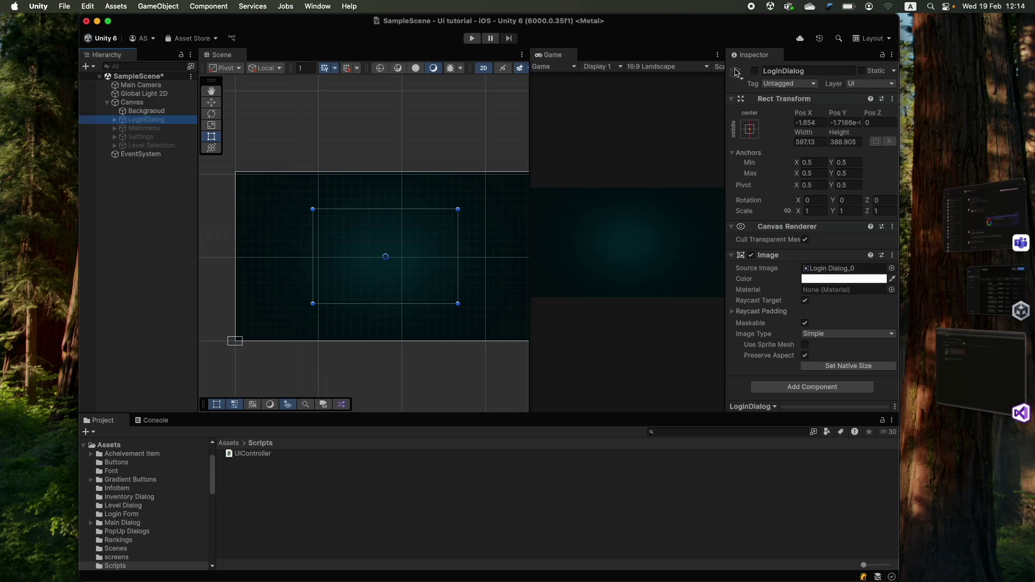
- Activate LoginDialog and pan the Scene view to centre the login panel
left_click(755, 71)
scroll(405, 247, "up", 5)
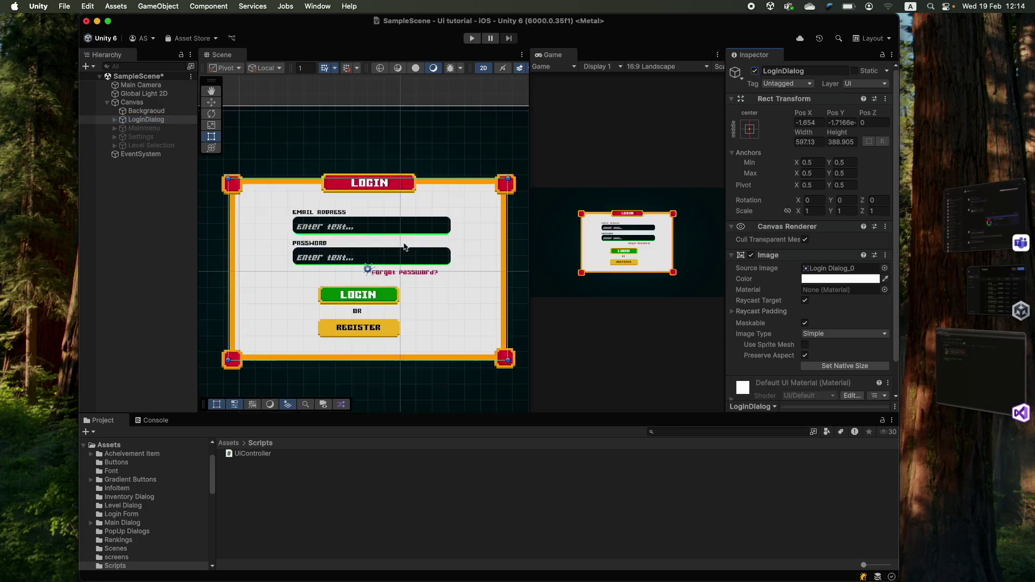
middle_click_drag(406, 247, 402, 194)
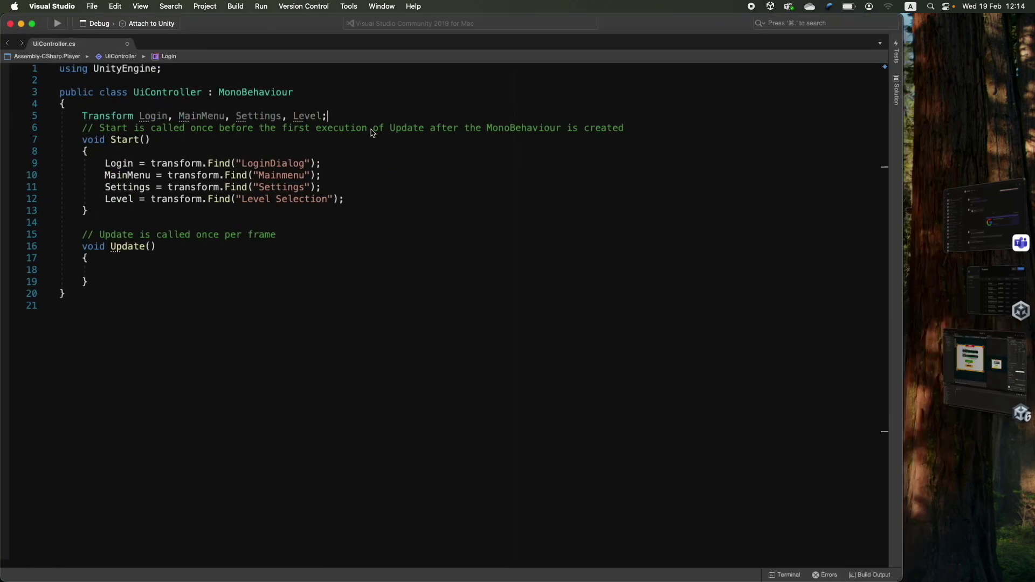
- Add 'using UnityEngine.UI;' and declare the InputField fields email and Password plus a Button line
key("Return")
type("using UnityEngine.UI;")
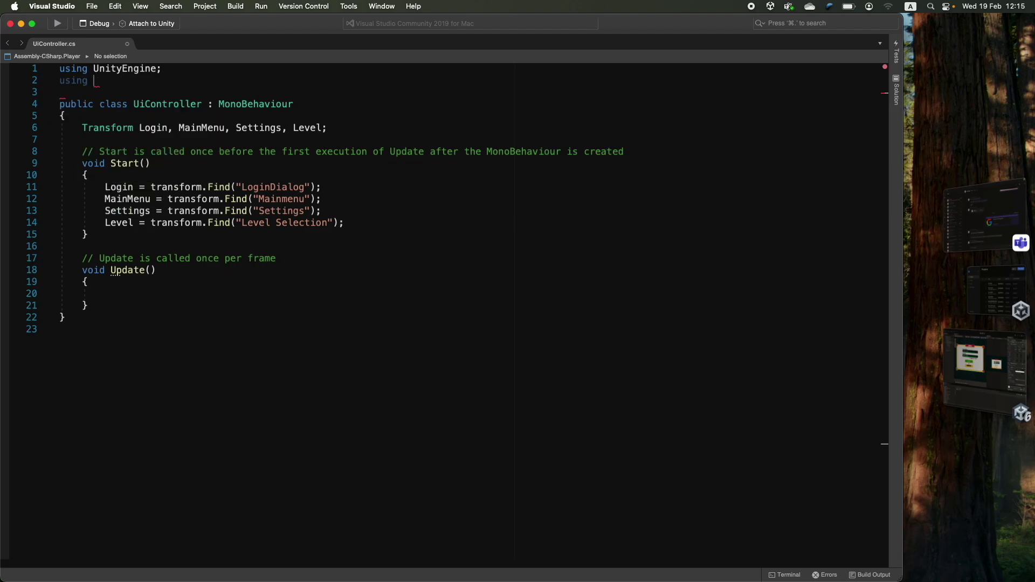
left_click(82, 139)
type("InputField email, Password;")
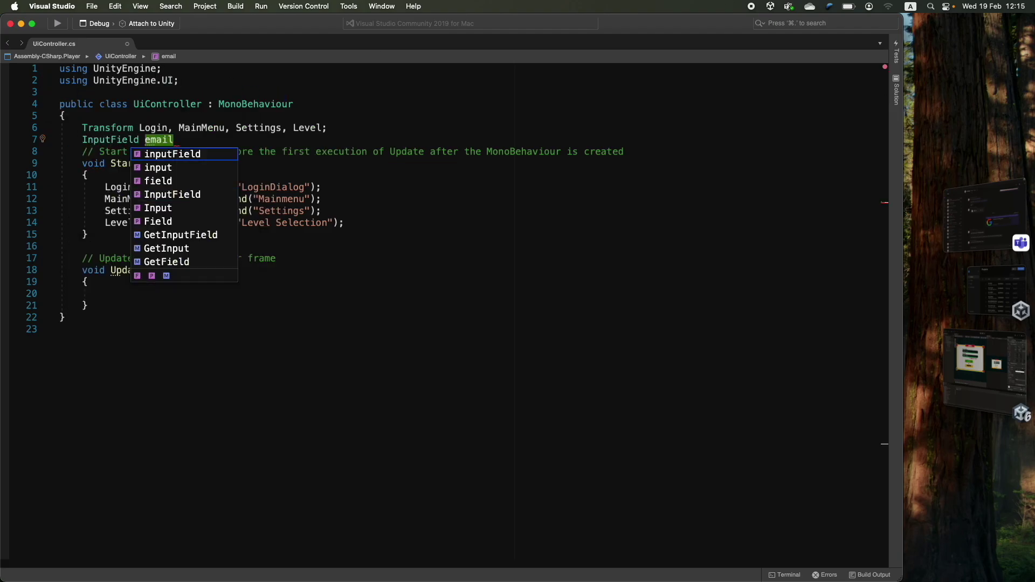
key("Return")
type("Button Login Register;")
- Correct the button declaration to 'Button LoginButton, Register;' and add room at the end of Start
left_click(151, 151)
type(",")
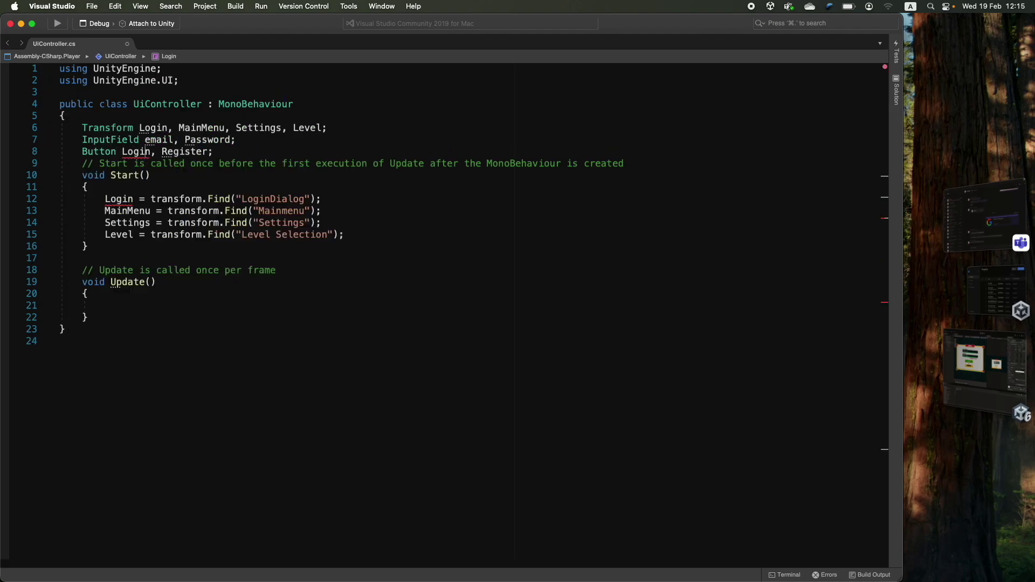
key("Left")
type("Button")
left_click_drag(247, 151, 166, 144)
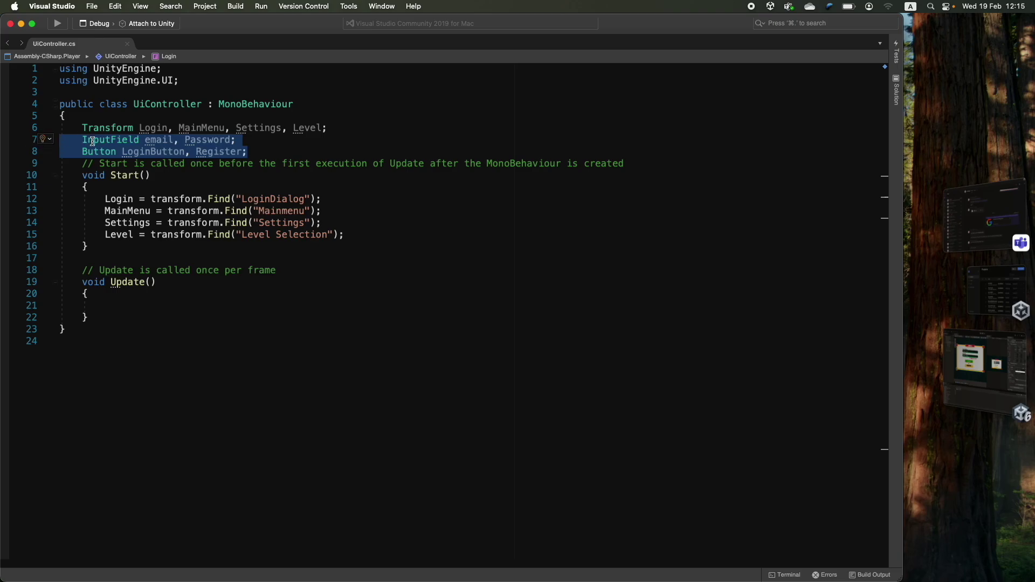
left_click(251, 152)
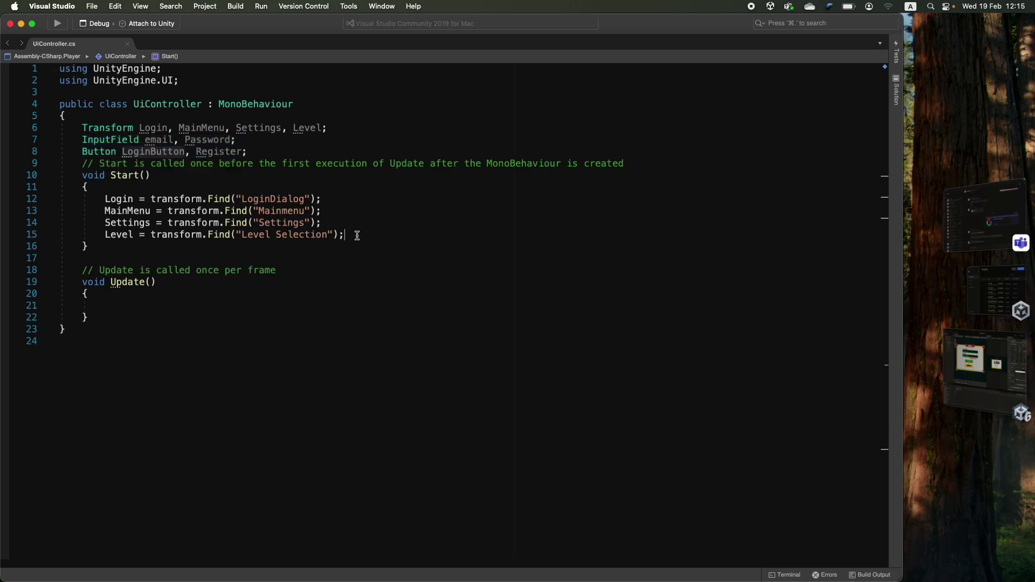
key("Return")
key("Return")
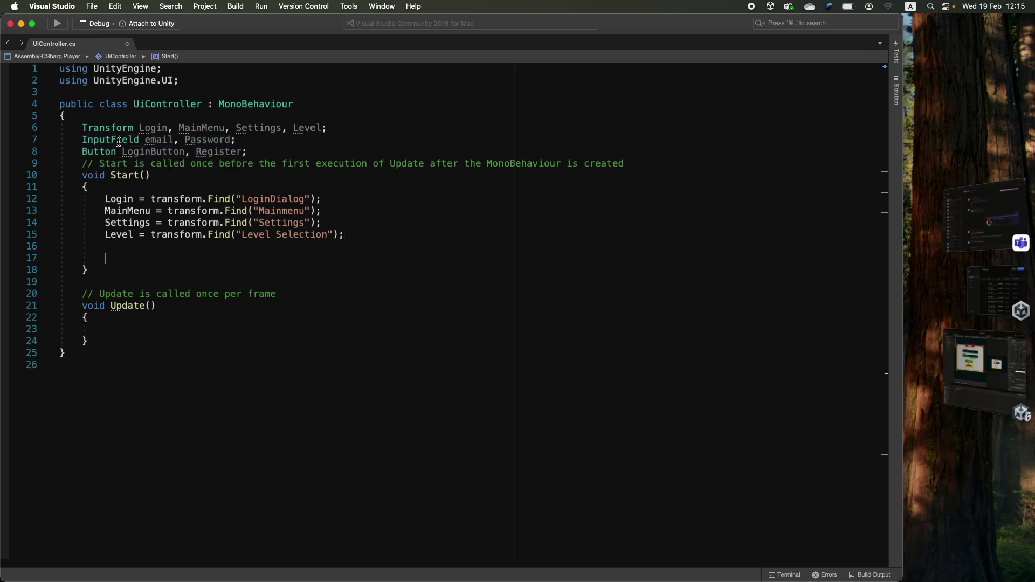
- Start line 17 in Start as email = Login.Find("") after checking the hierarchy in Unity
double_click(118, 198)
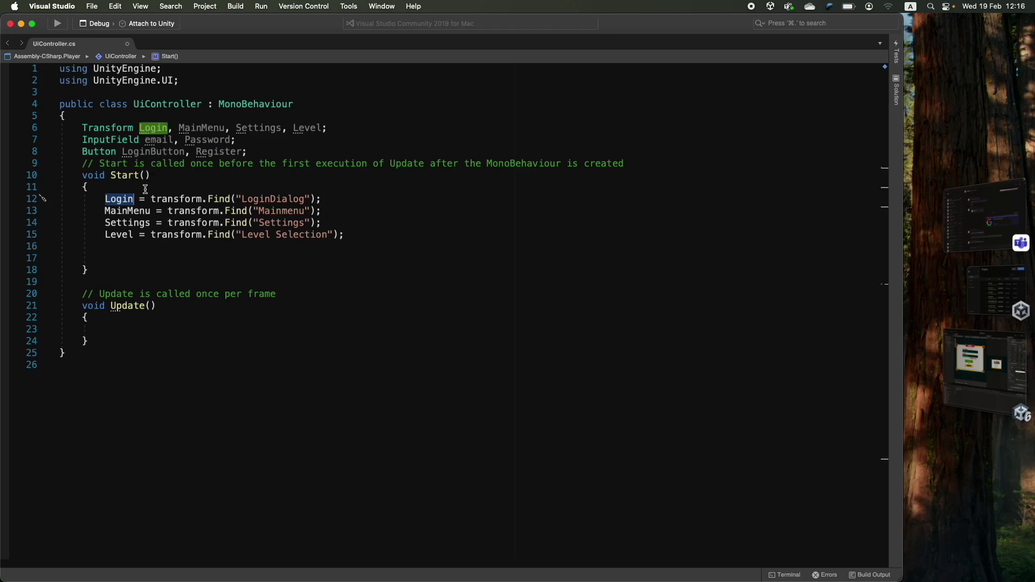
double_click(174, 199)
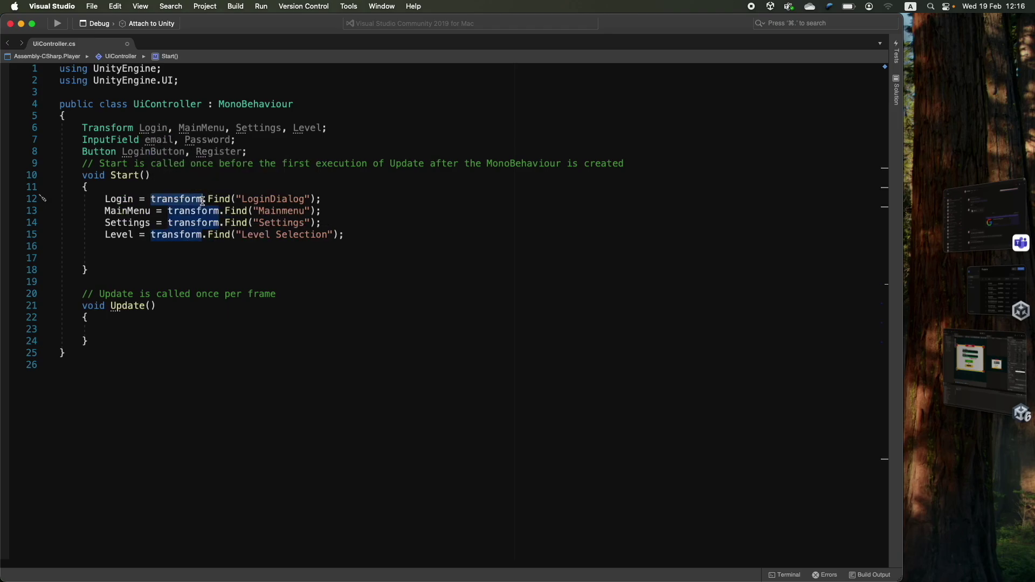
left_click(979, 364)
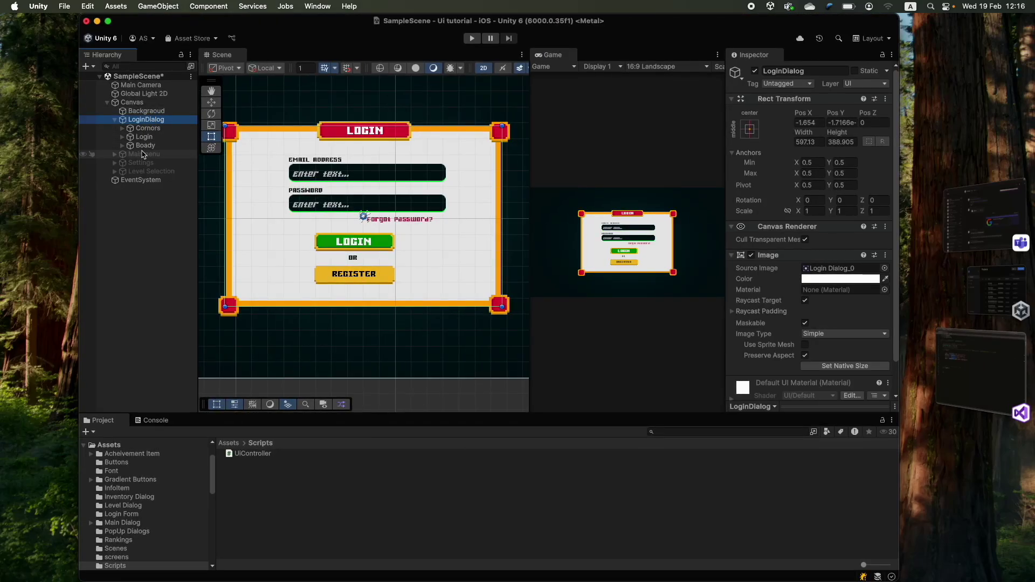
key("super+Tab")
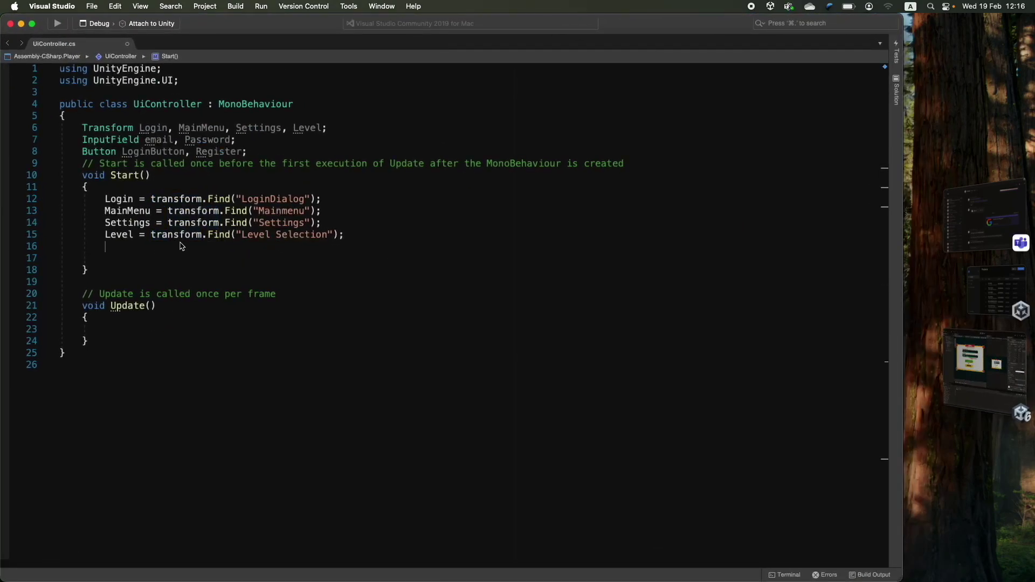
type("email = Login.Find()")
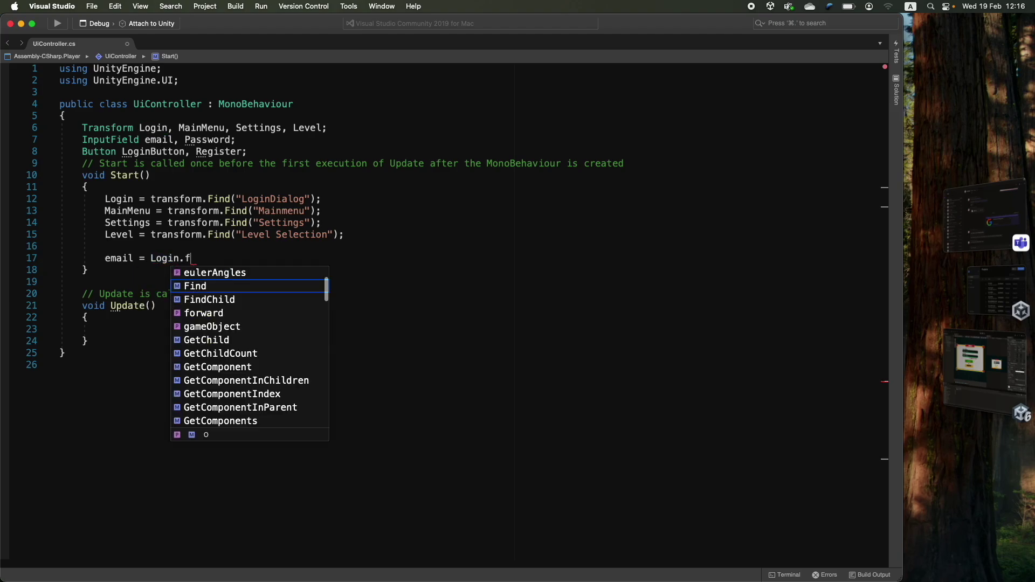
type("\"")
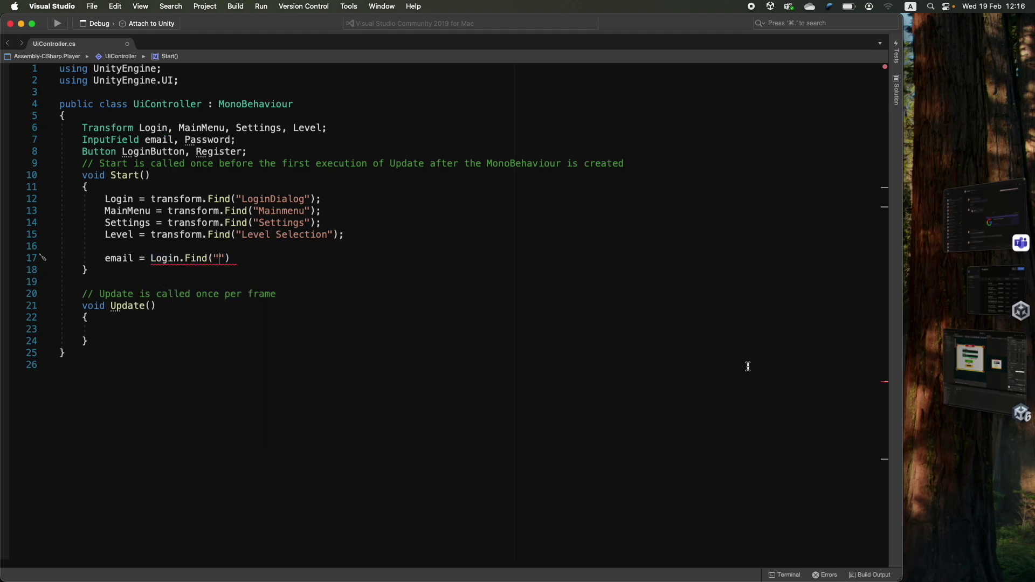
left_click(984, 372)
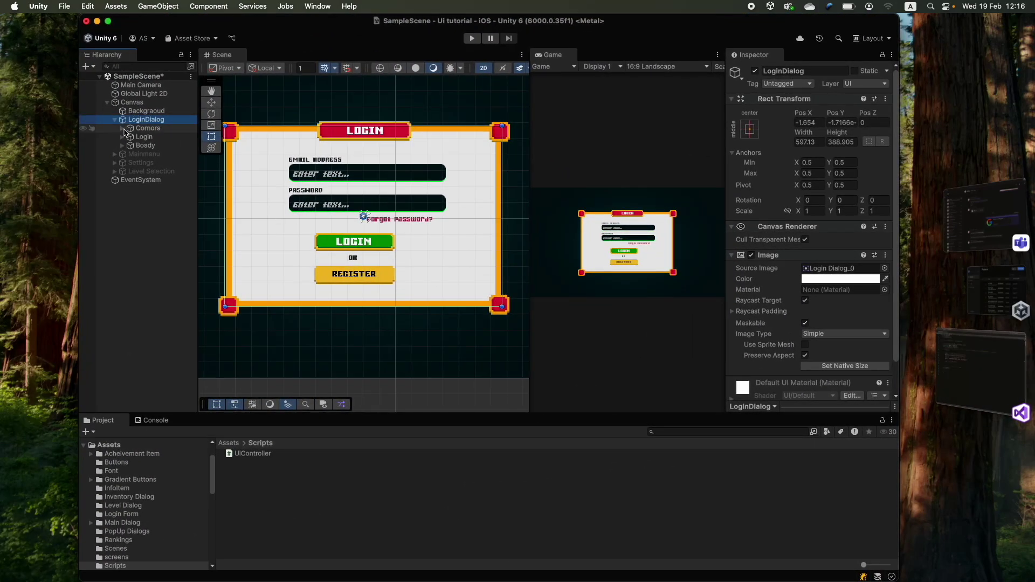
- Expand LoginDialog's Body in the Hierarchy and copy the Email Text Fiels object name
left_click(365, 130)
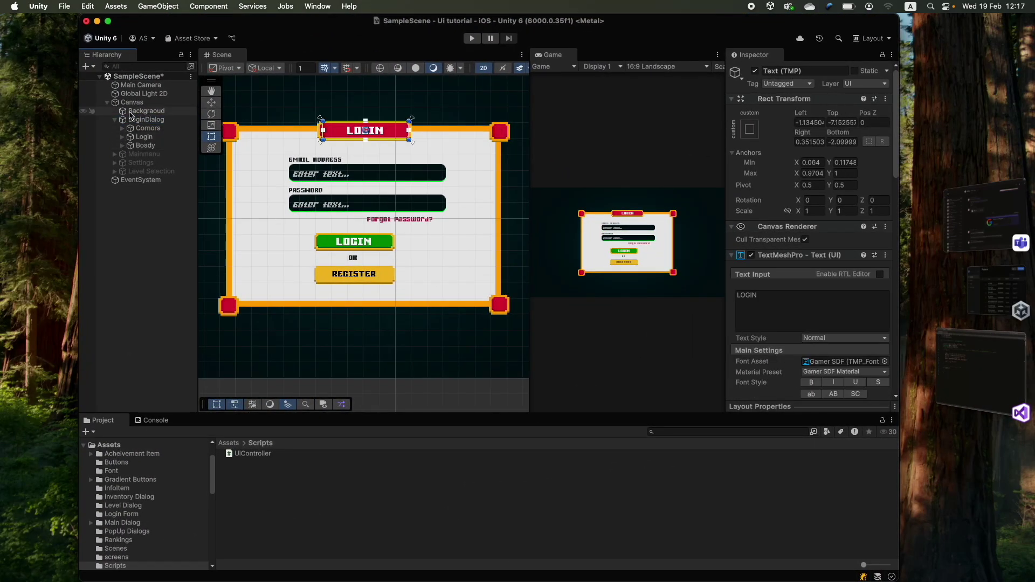
left_click(123, 146)
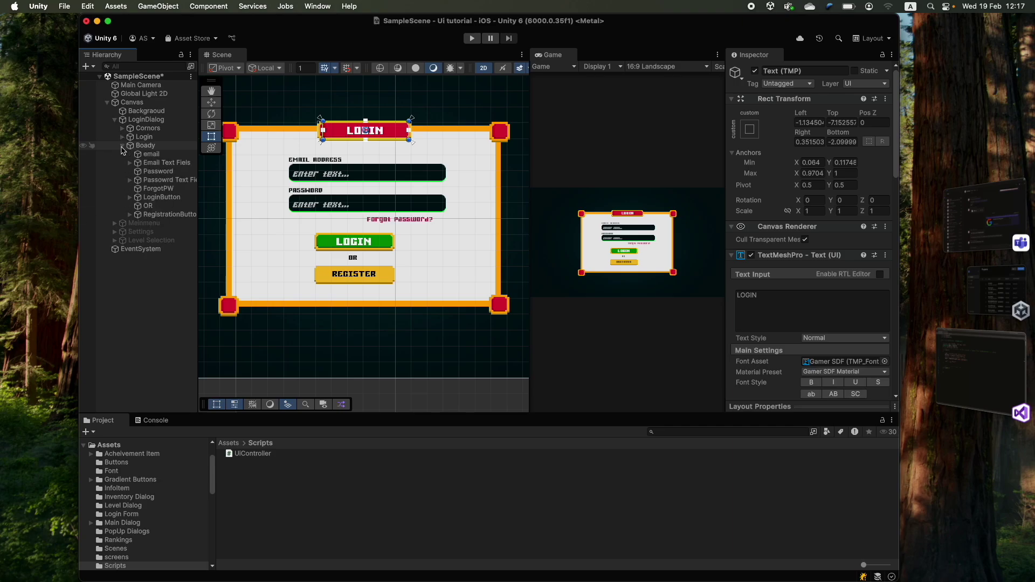
left_click(137, 145)
left_click(164, 163)
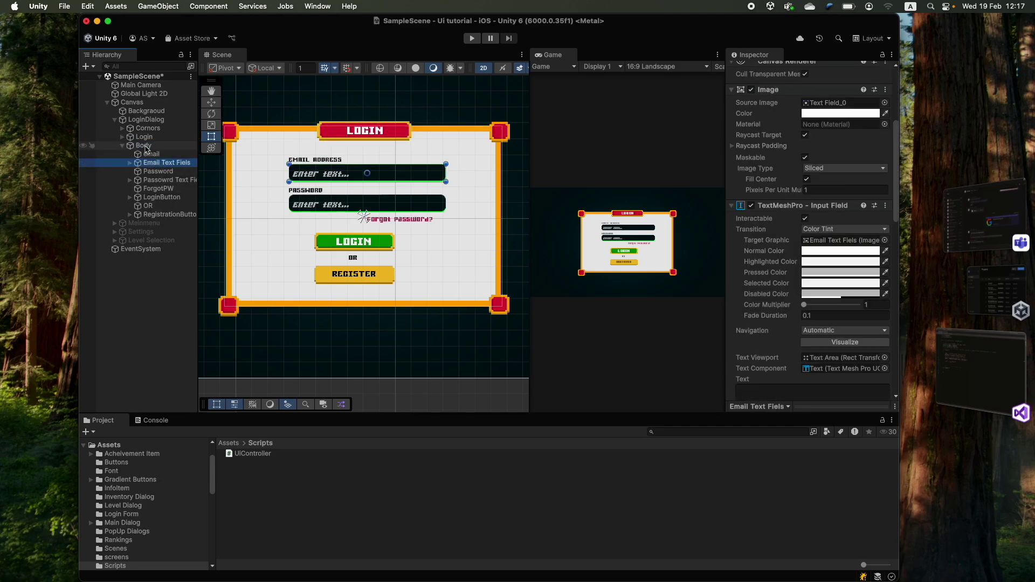
left_click(153, 163)
key("super+c")
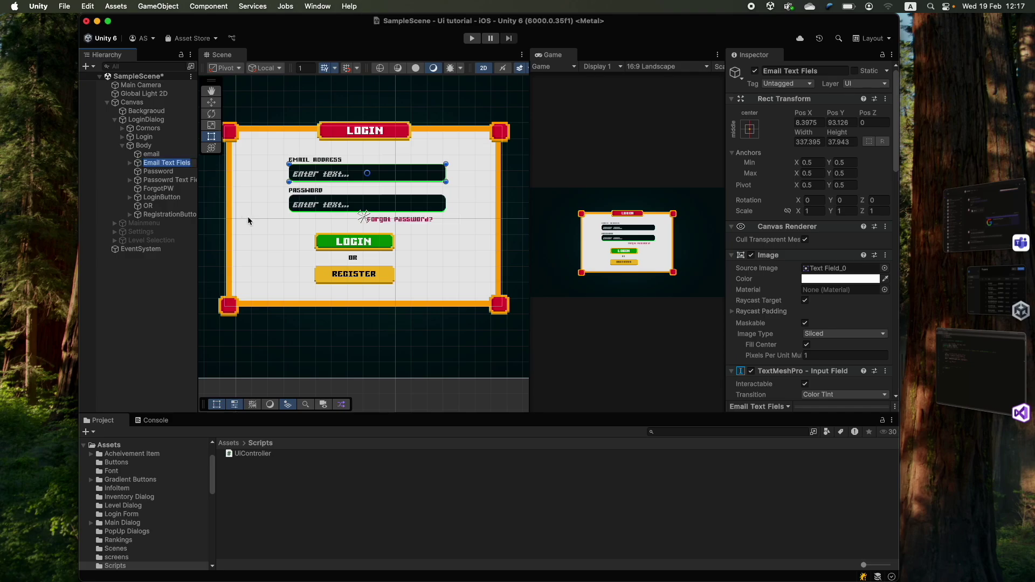
left_click(979, 372)
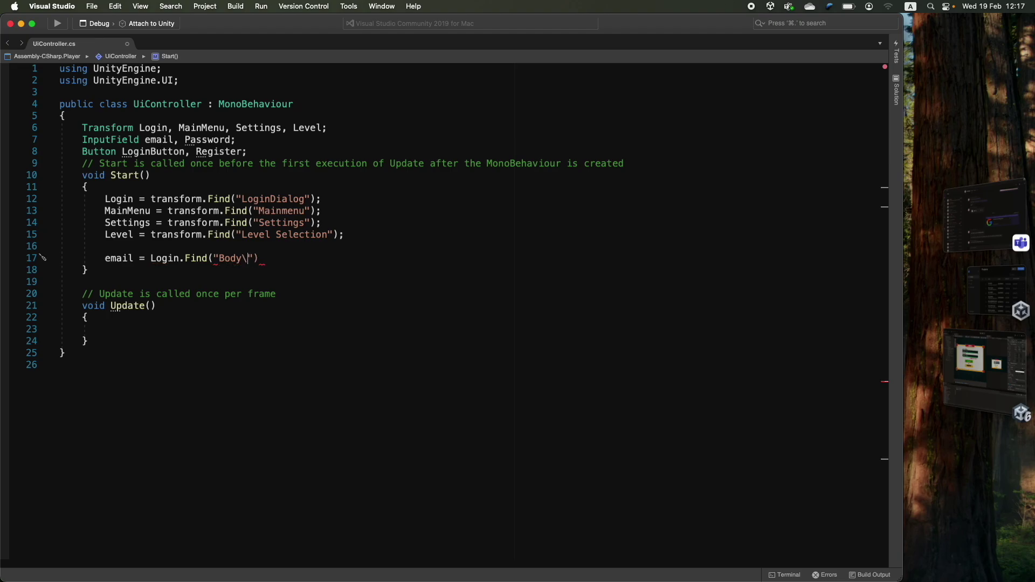
- Paste the name so the email path reads "Body/Email Text Fiels" with a forward slash
key("super+v")
left_click(247, 258)
key("BackSpace")
type("/")
left_click(339, 258)
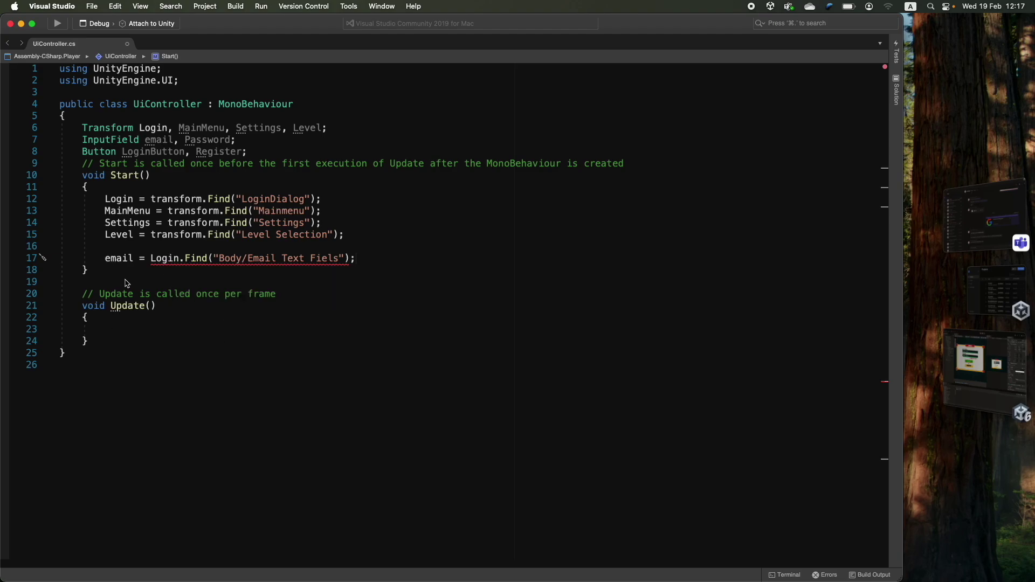
- Review the Login.Find call on line 17 and confirm the email field object in Unity
key("Home")
key("alt+shift+Right")
left_click(111, 140)
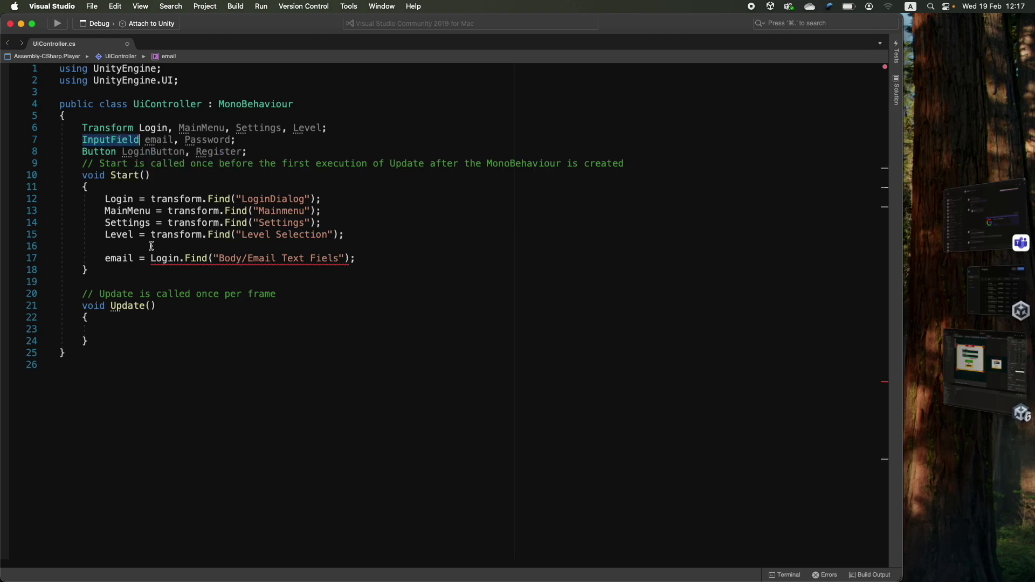
left_click(150, 257)
left_click_drag(150, 258, 351, 258)
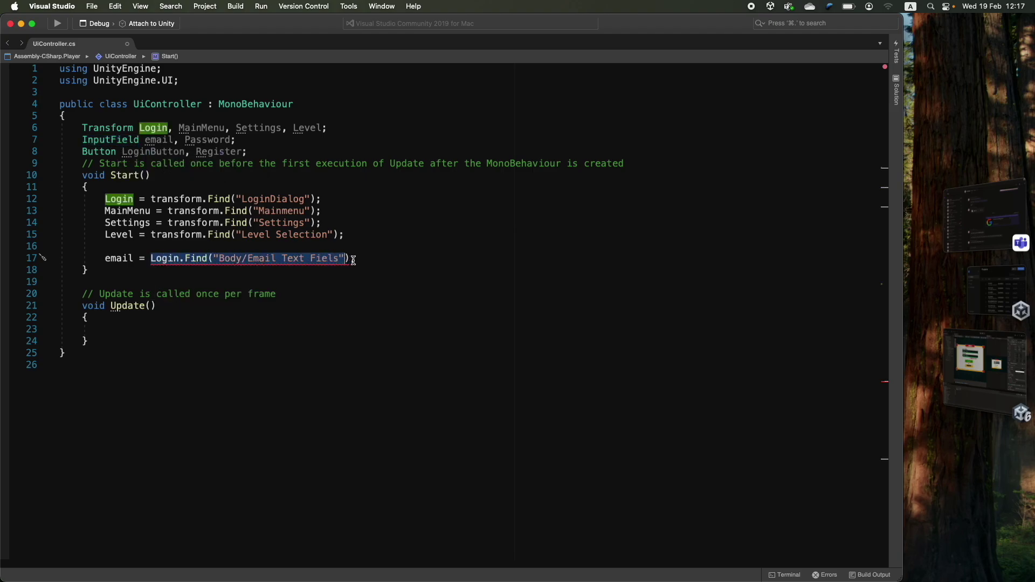
left_click(349, 258)
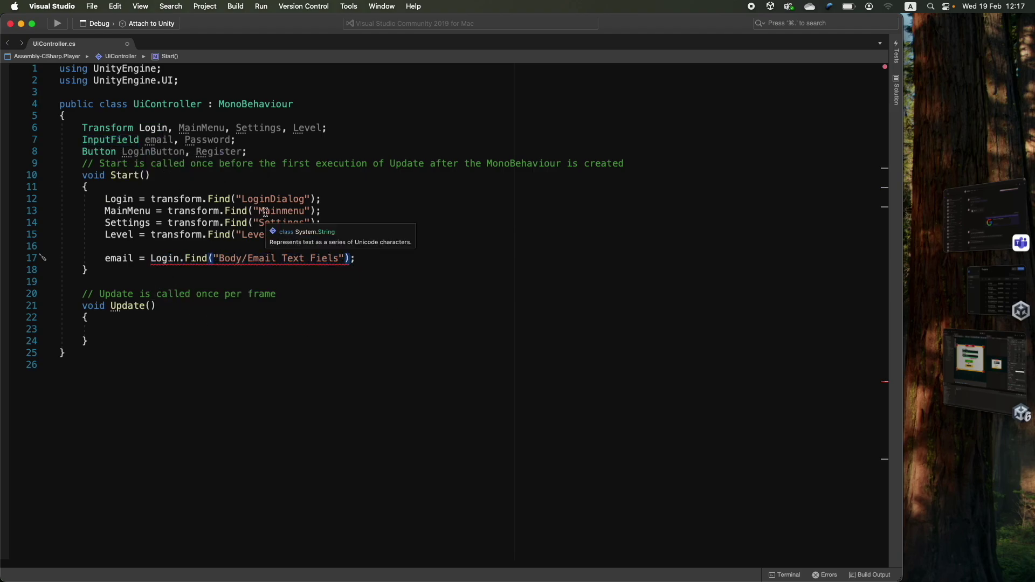
left_click(971, 359)
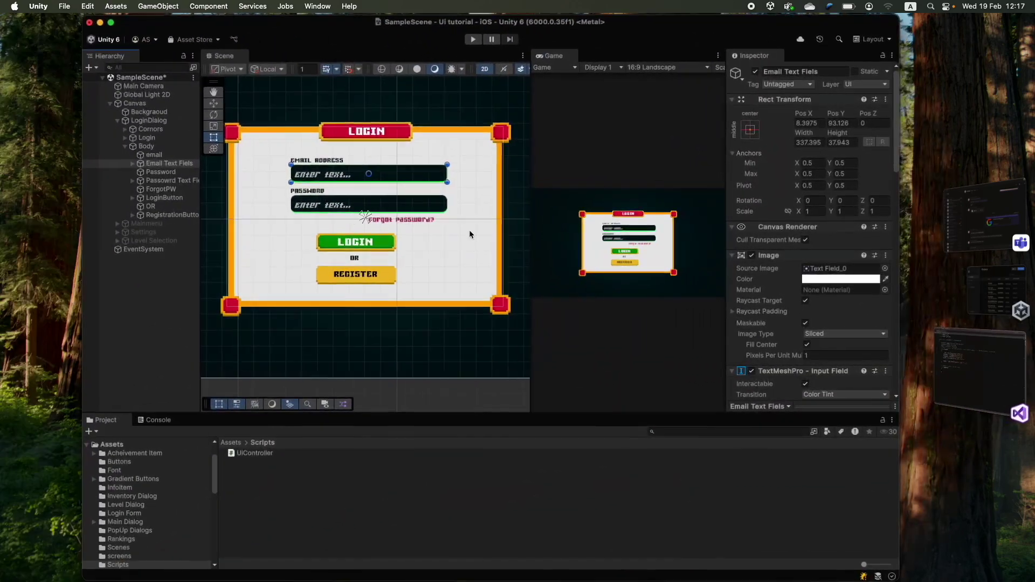
scroll(809, 243, "down", 10)
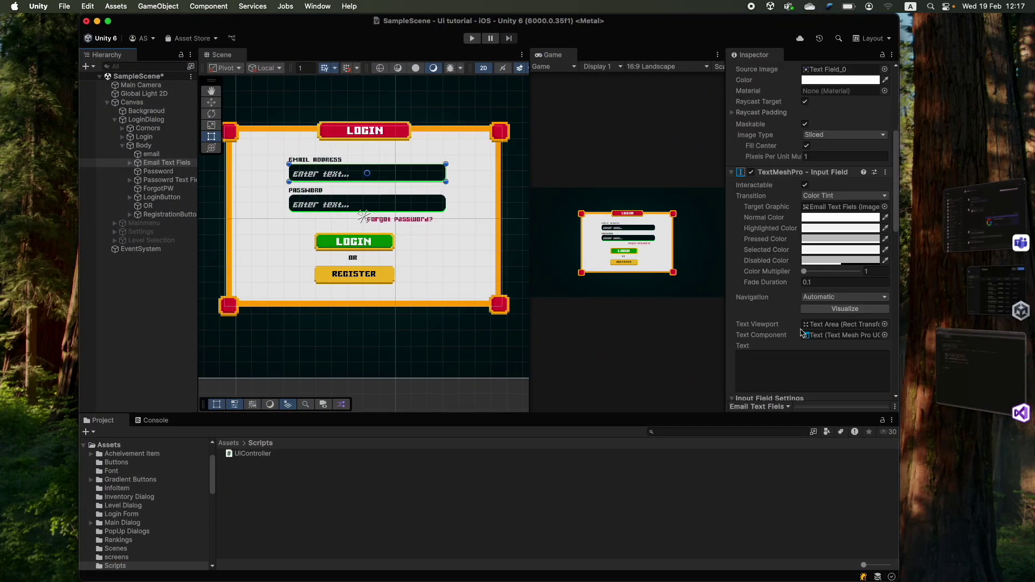
left_click(959, 400)
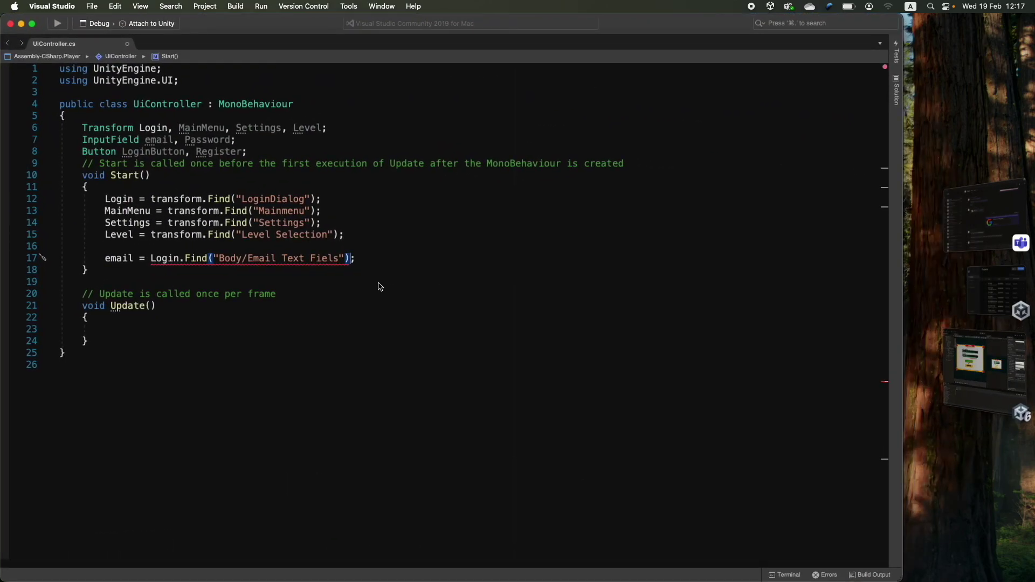
- Append .GetComponent<InputField>() to the email lookup and save the script
type(".getcom")
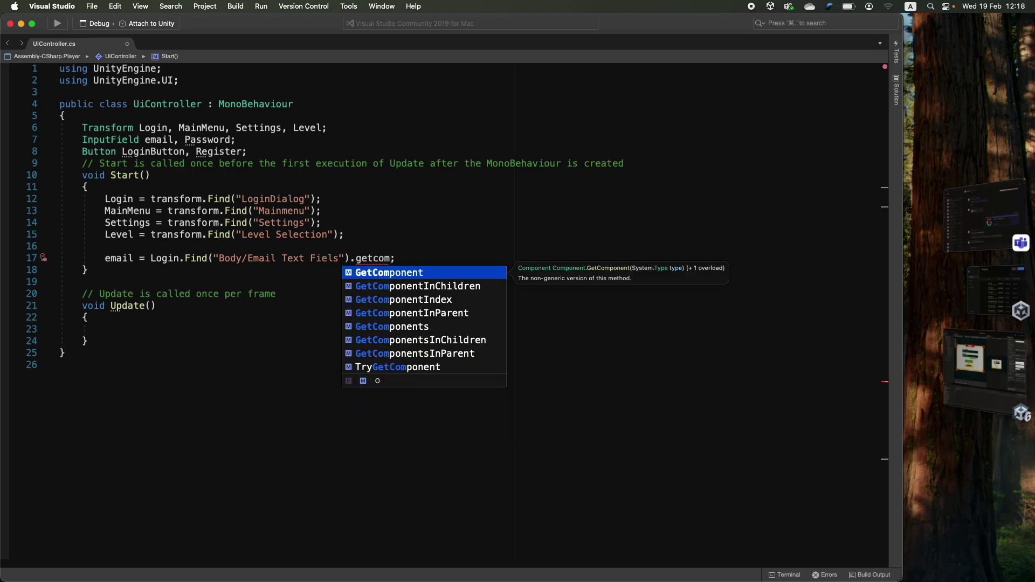
key("Return")
type("<")
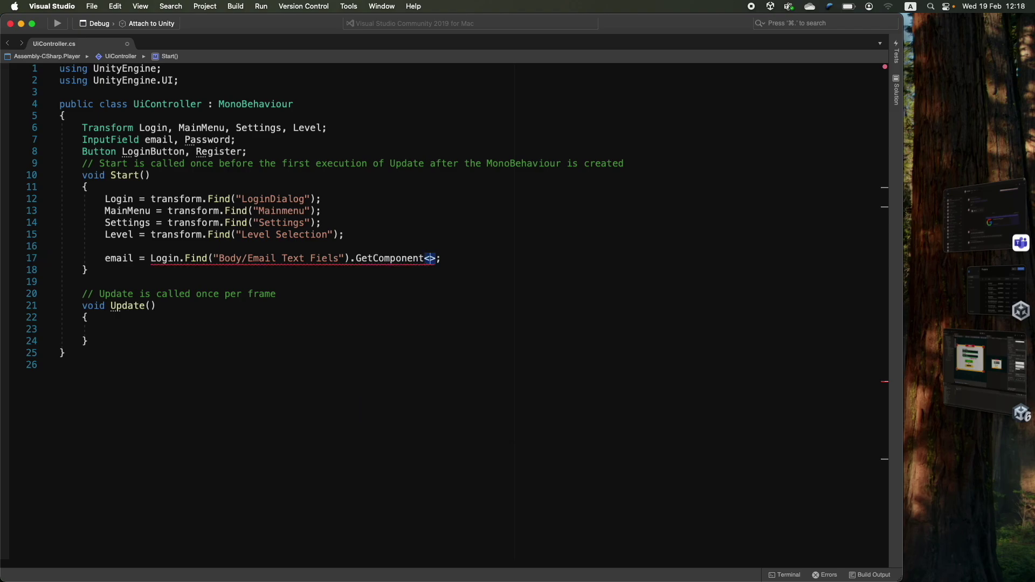
type("input")
key("Down")
key("Return")
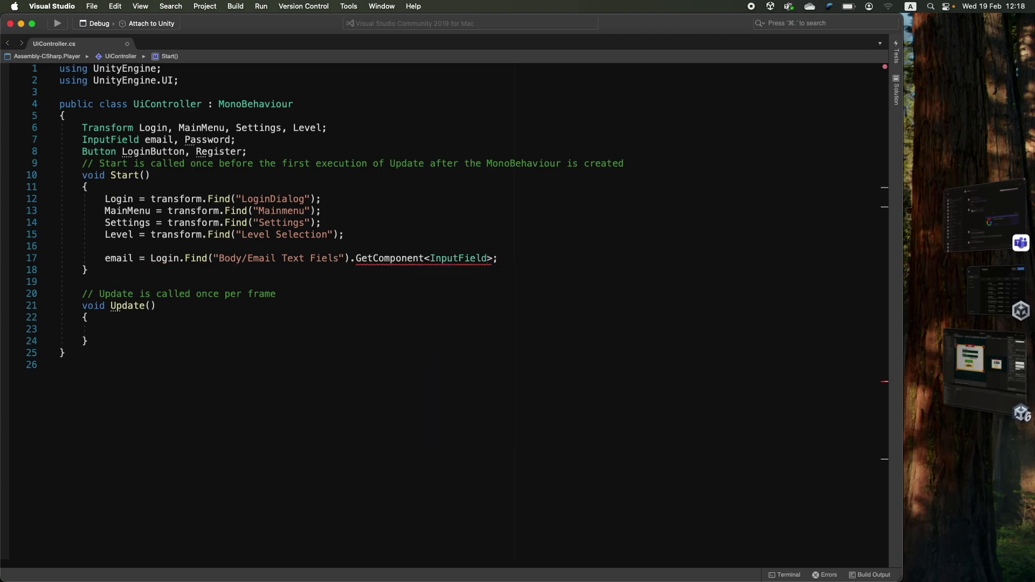
type("()")
key("cmd+s")
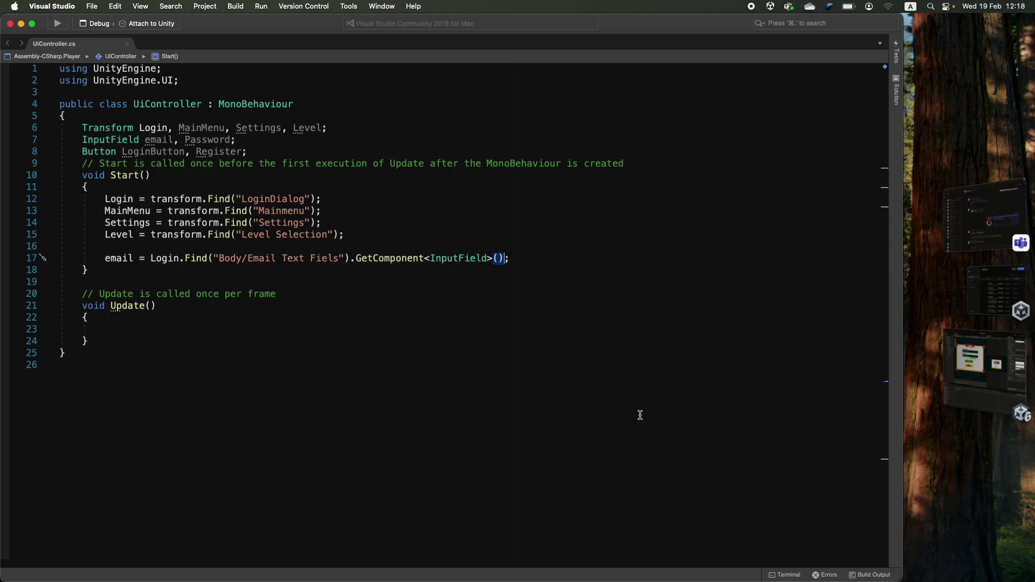
- Duplicate the email line as a Password lookup using the Passowrd Text Field path
key("cmd+d")
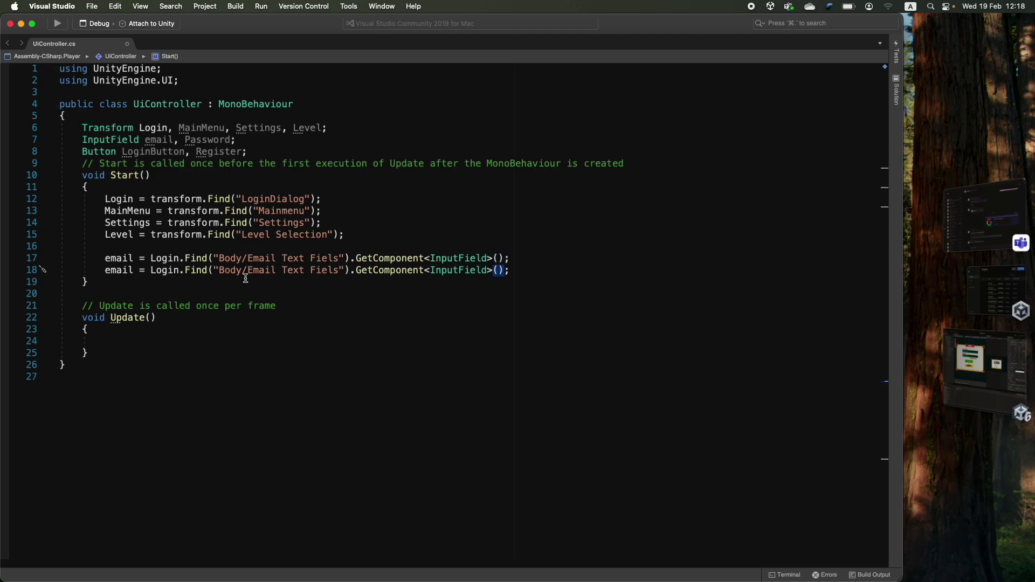
left_click(968, 377)
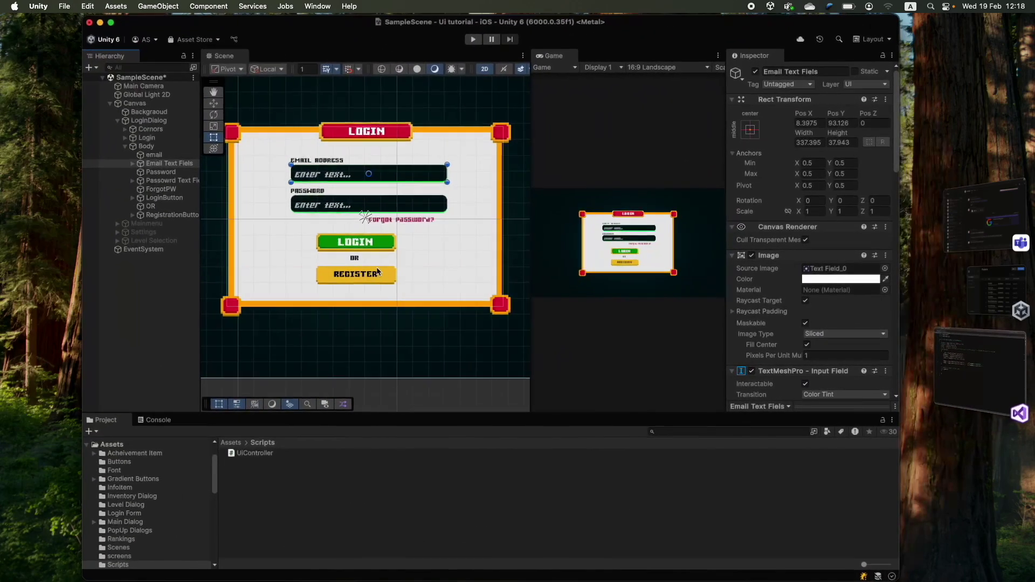
key("cmd+Tab")
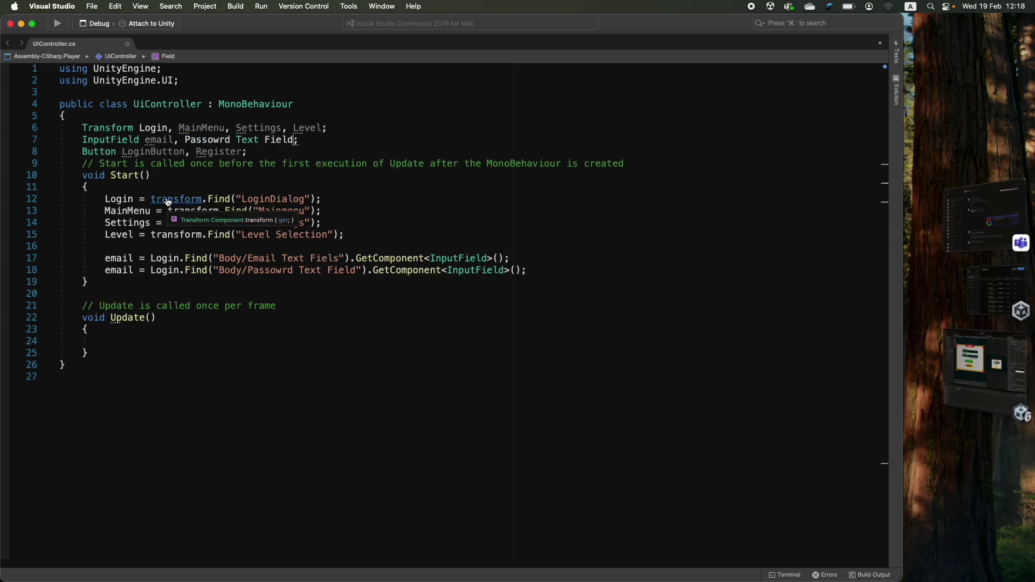
double_click(122, 269)
type("Password")
left_click(561, 275)
key("Return")
key("Return")
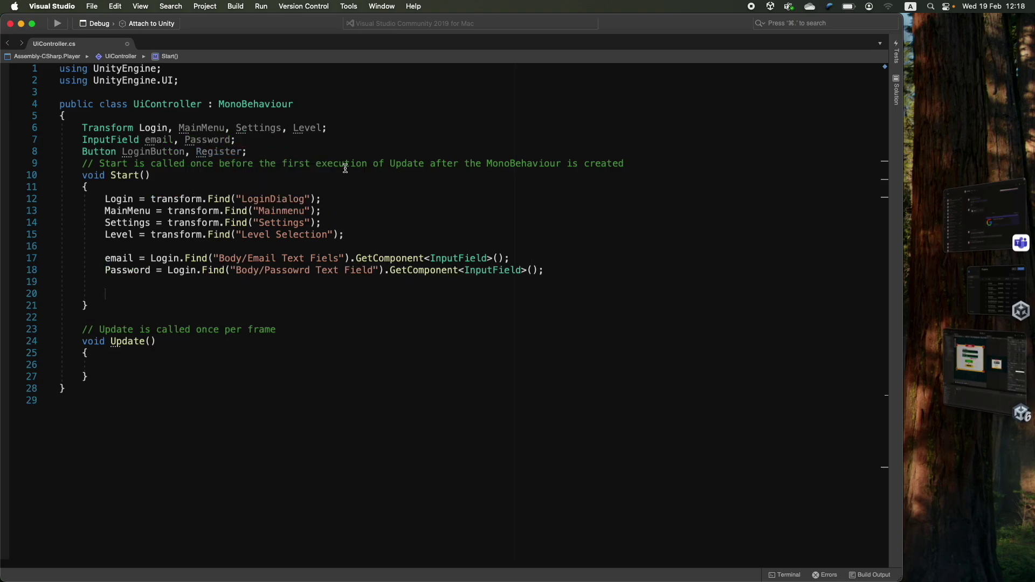
- Assign LoginButton = Login.Find("Body/LoginButton").GetComponent<Button>(); in Start
double_click(161, 151)
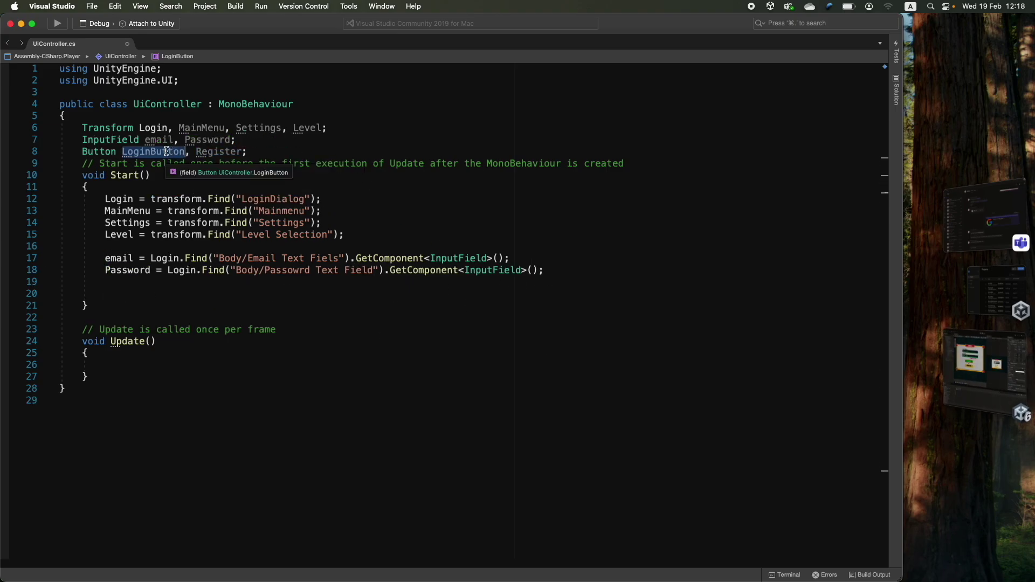
key("cmd+c")
left_click(138, 291)
key("cmd+v")
type("= Login.Find(")
key("cmd+Tab")
left_click(124, 197)
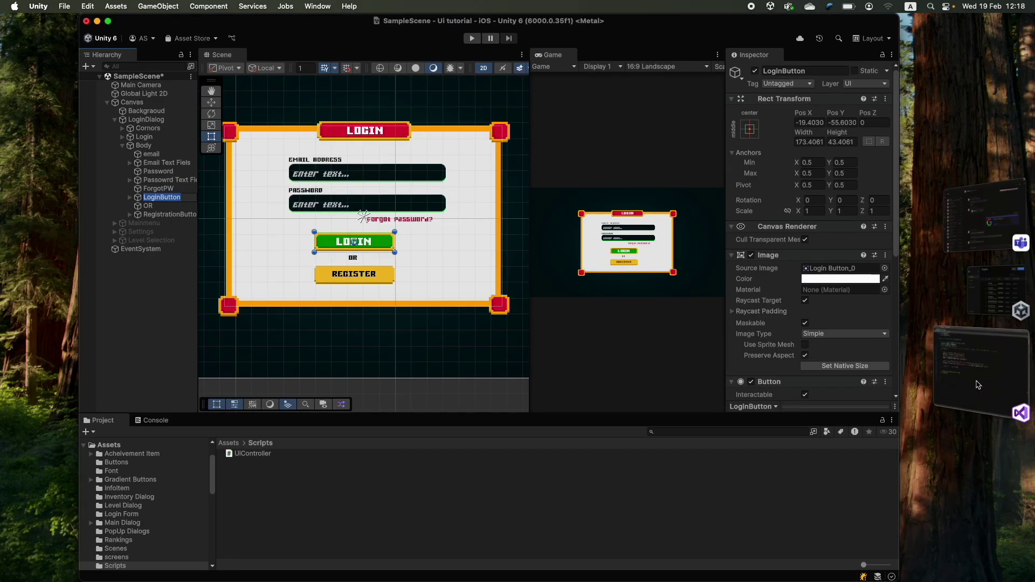
key("cmd+Tab")
type("\"Body/LoginButton\").GetComponent<Button>();")
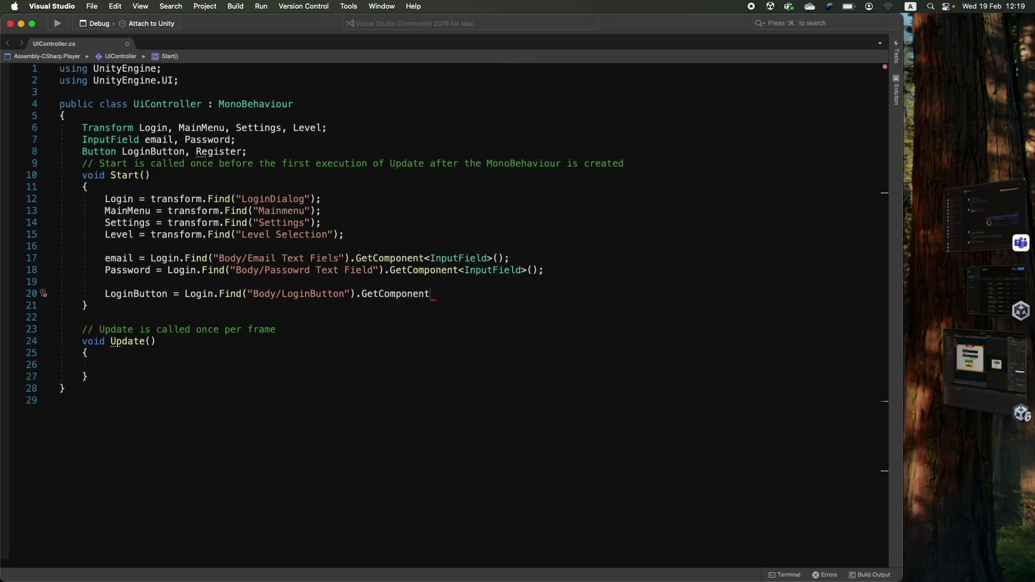
- Duplicate that line for Register with path Body/RegistrationButton and save the script
key("cmd+d")
double_click(136, 306)
type("Register = Login.Find(\"Body/LoginButton\").GetComponent<Button>();")
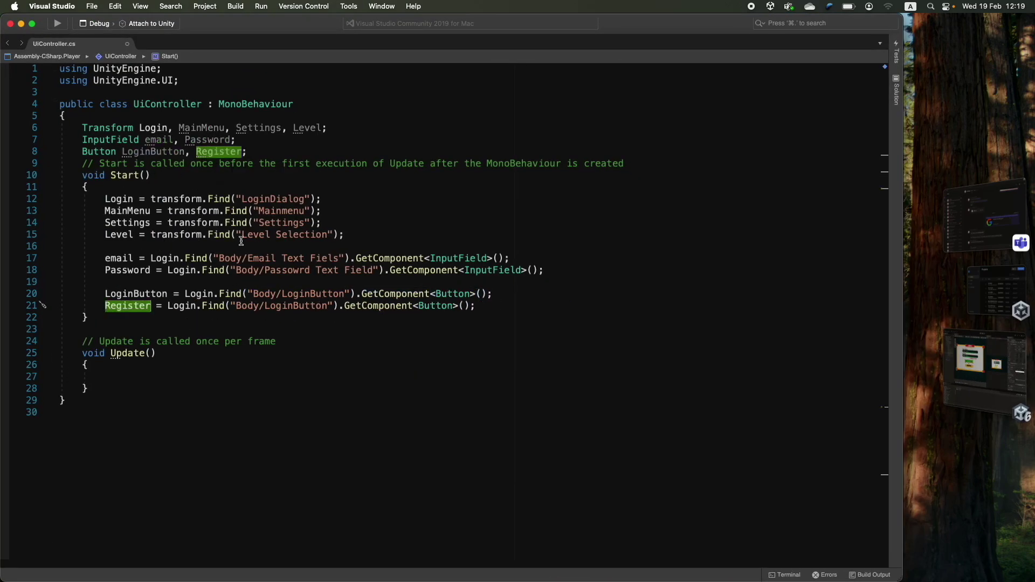
key("cmd+Tab")
left_click(162, 217)
key("cmd+Tab")
double_click(298, 306)
type("RegistrationButton")
key("cmd+s")
scroll(393, 330, "down", 3)
scroll(374, 349, "up", 3)
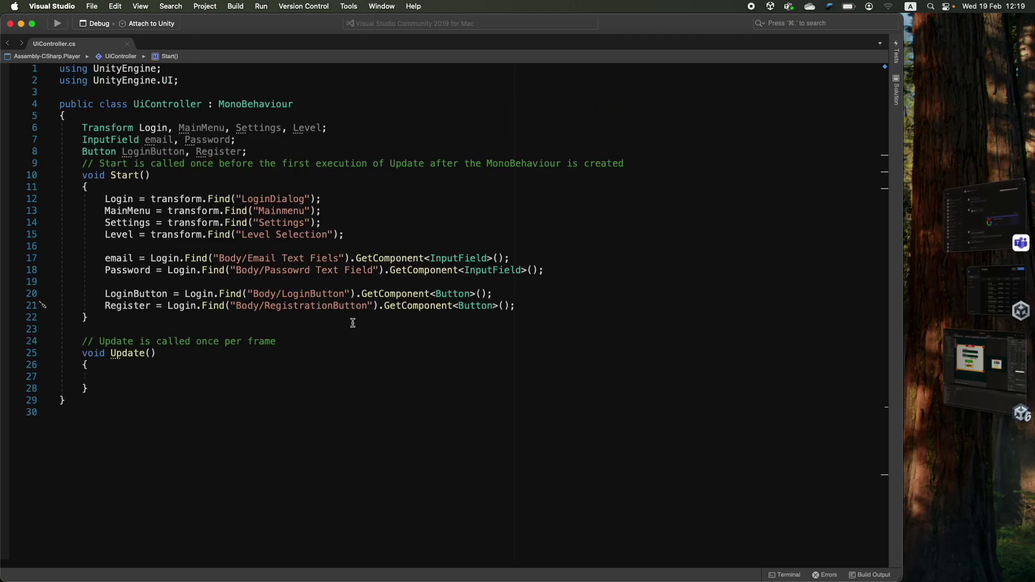
scroll(137, 293, "down", 3)
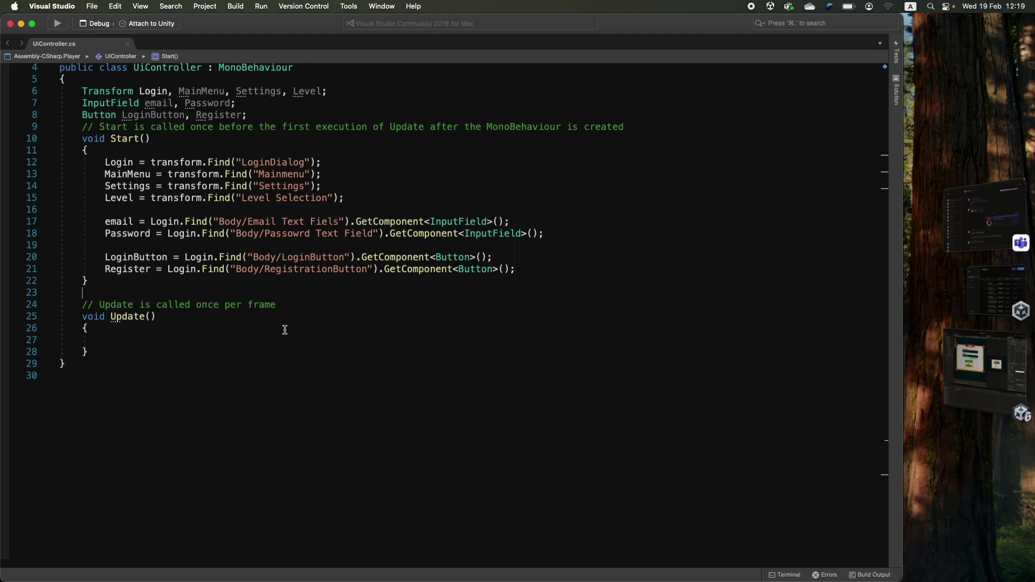
left_click(965, 360)
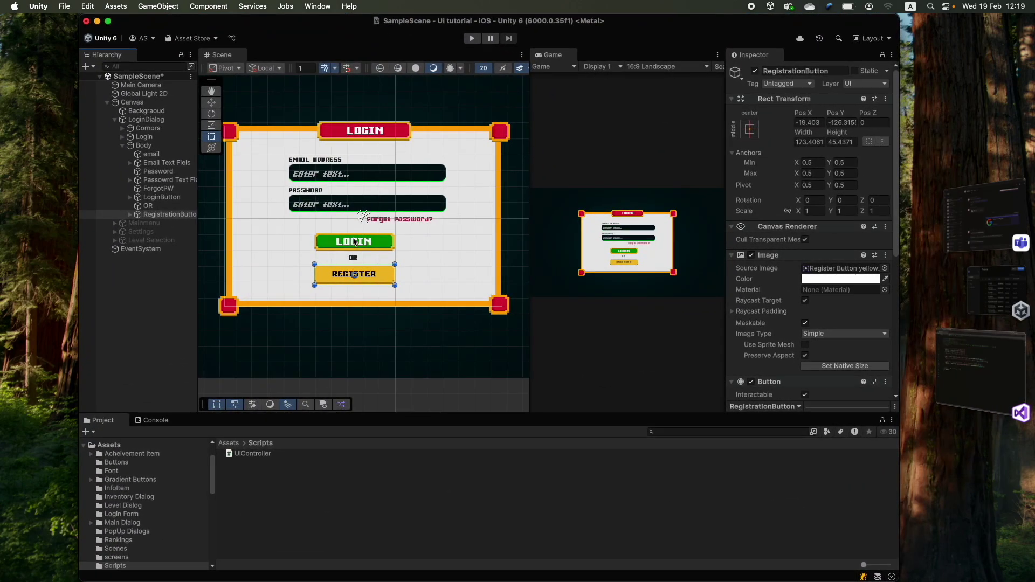
left_click(122, 146)
left_click(114, 120)
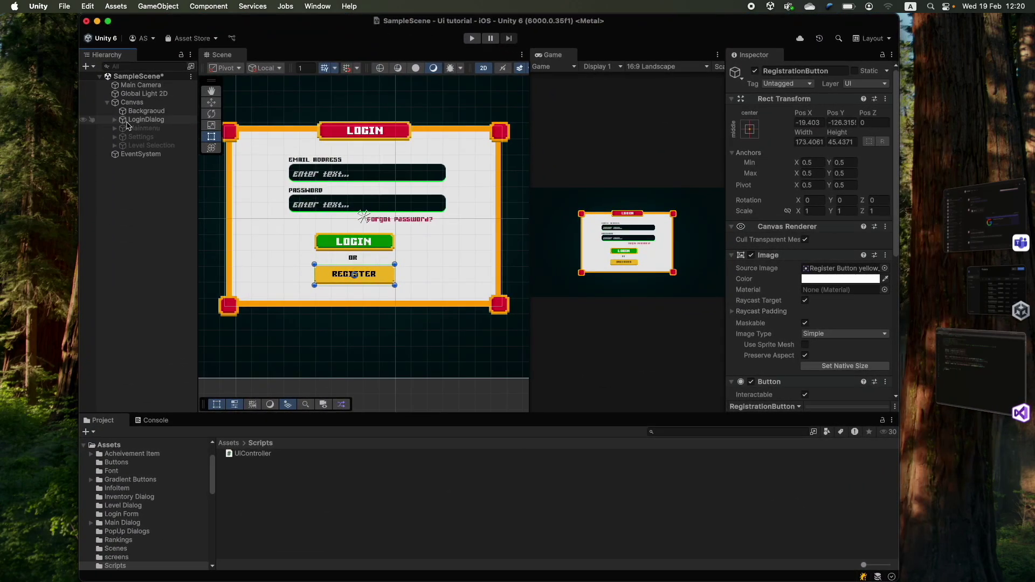
left_click(128, 121)
left_click(754, 70)
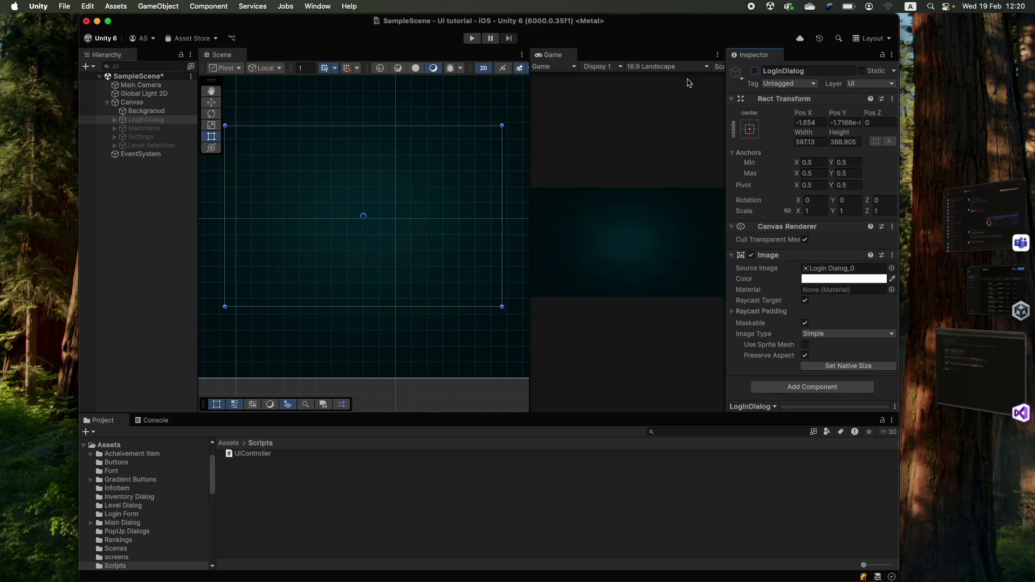
left_click(144, 128)
left_click(755, 71)
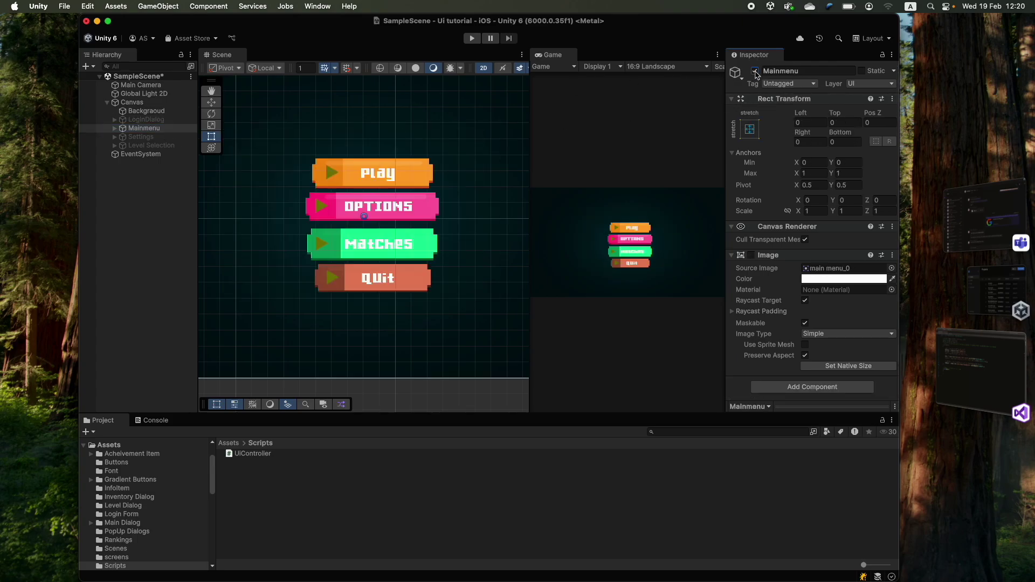
left_click(755, 71)
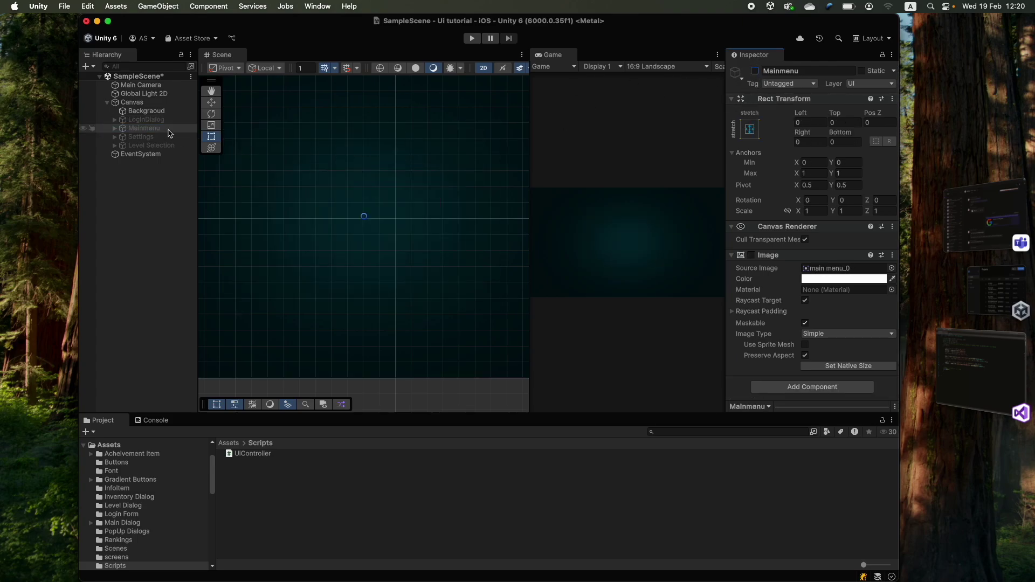
left_click(146, 120)
left_click(754, 70)
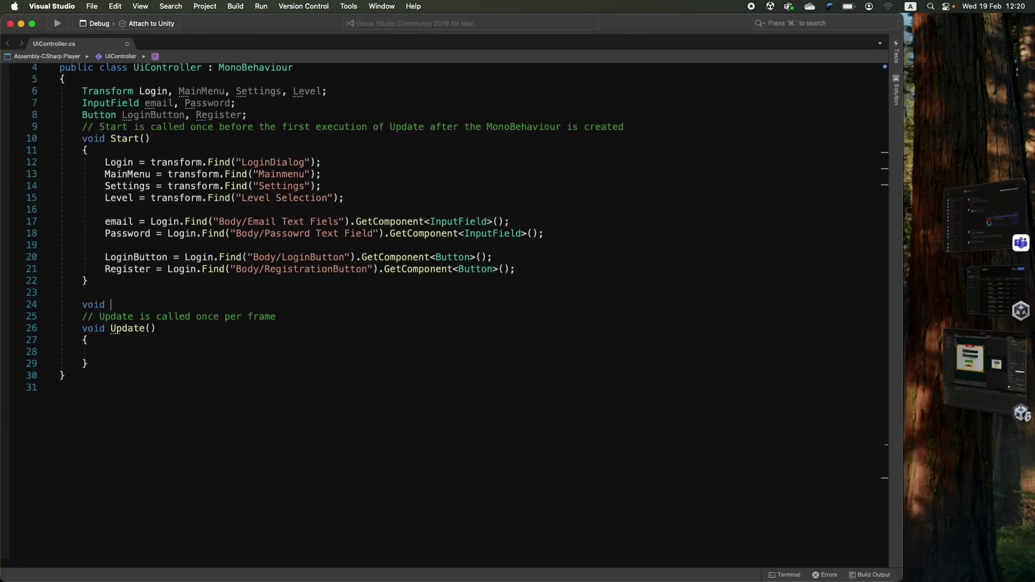
- Create a LoginOnclick() method whose body calls Login.gameObject.SetActive(false);
type("Onclick()")
key("Return")
type("{")
- Add Level.gameObject.SetActive(true); to LoginOnclick and review both lines
key("Return")
left_click(110, 305)
type("Login")
left_click(105, 328)
type("Login.gameObject.SetActive(false);")
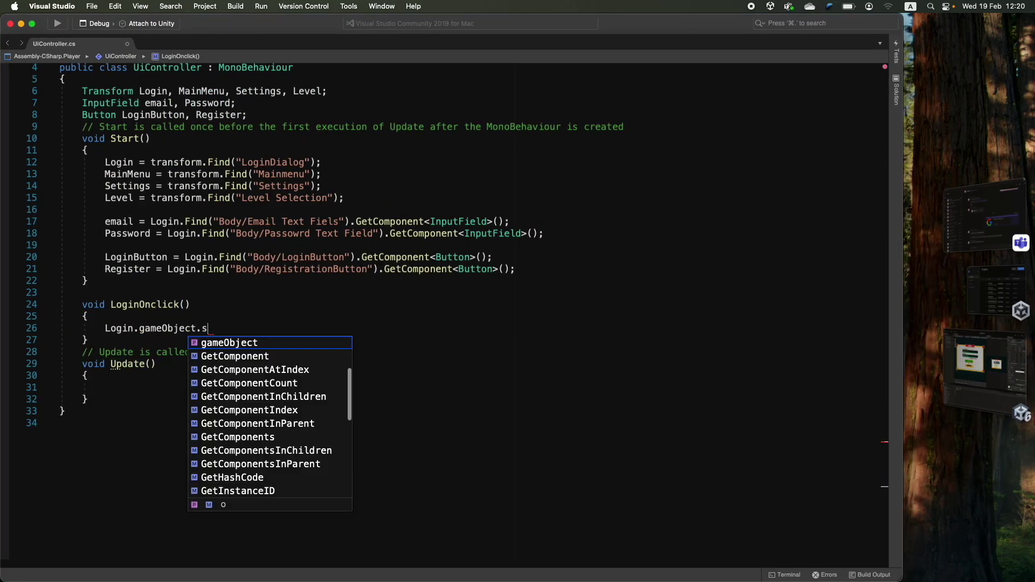
key("Return")
type("Level.gameObject.SetActive(true);")
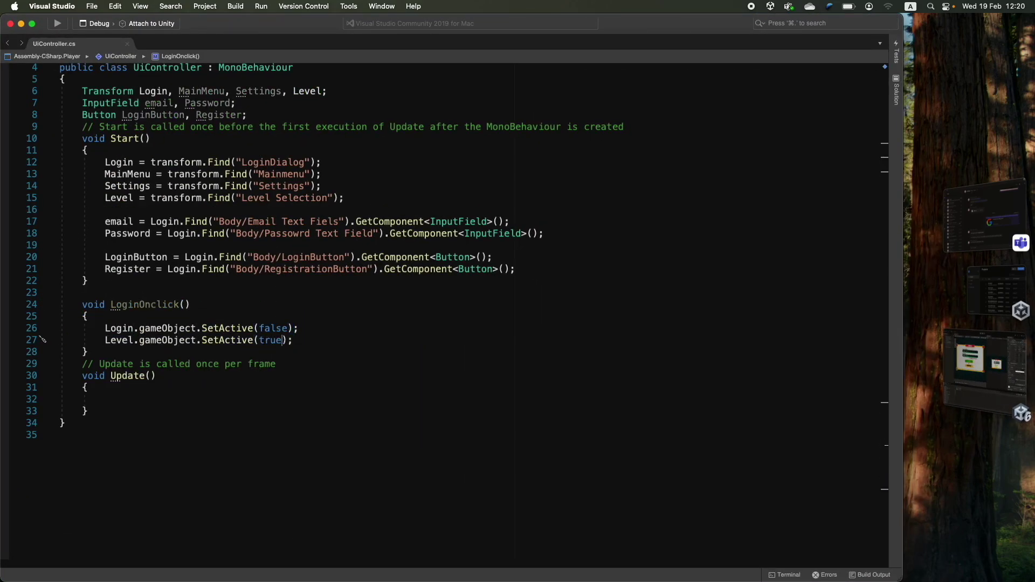
key("Up")
key("Up")
key("Return")
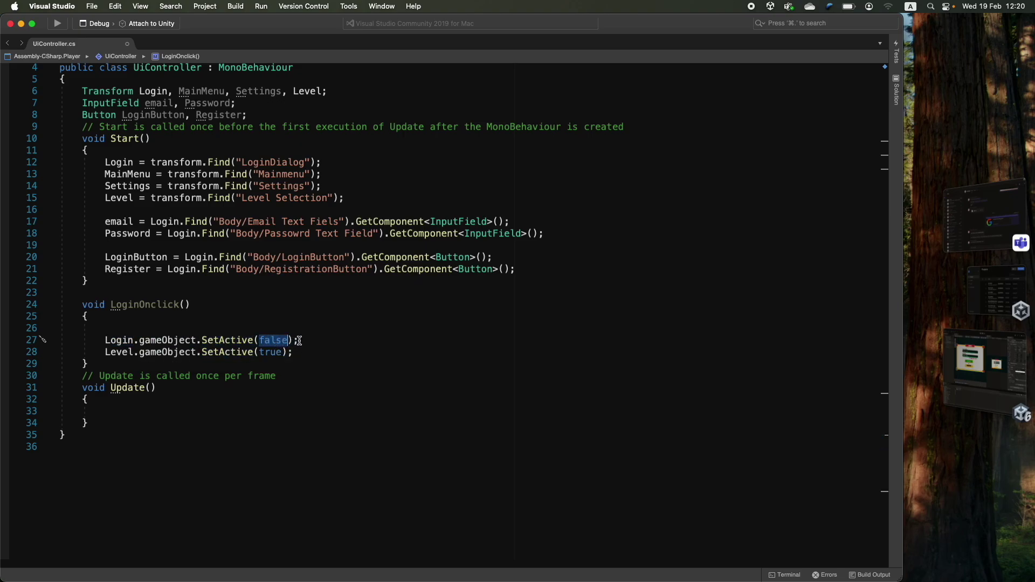
left_click_drag(299, 341, 78, 346)
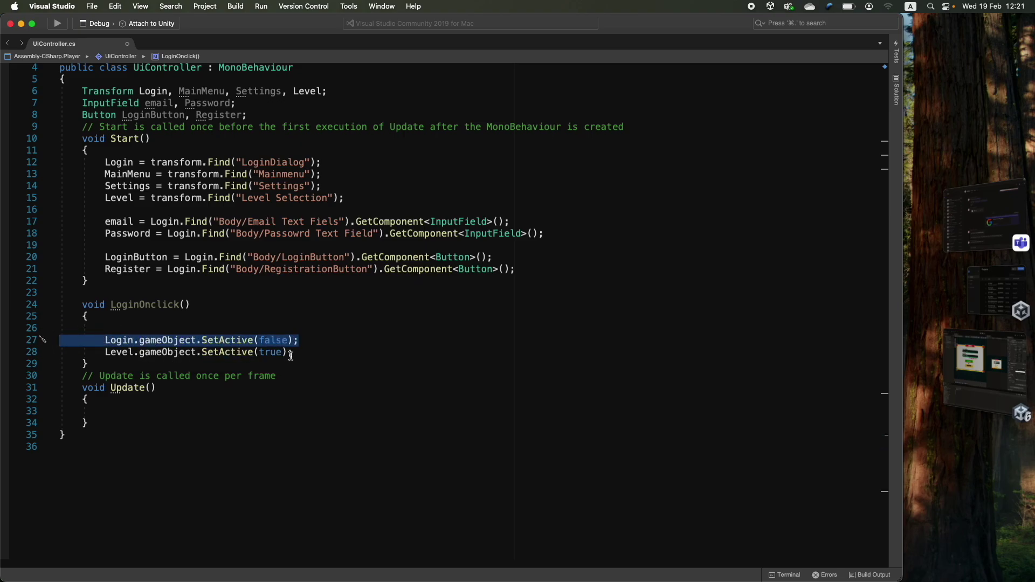
left_click(123, 351)
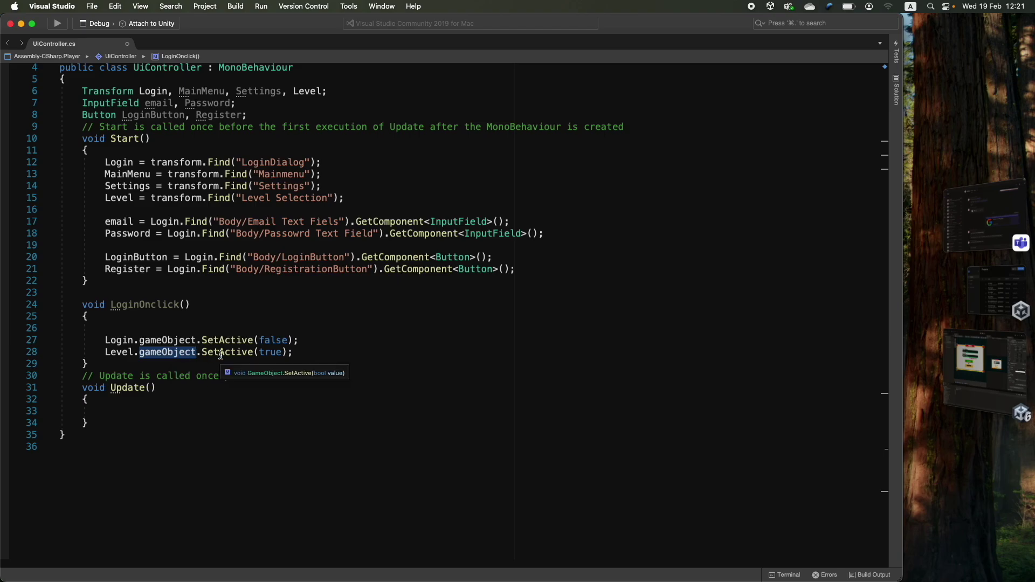
left_click_drag(305, 352, 29, 350)
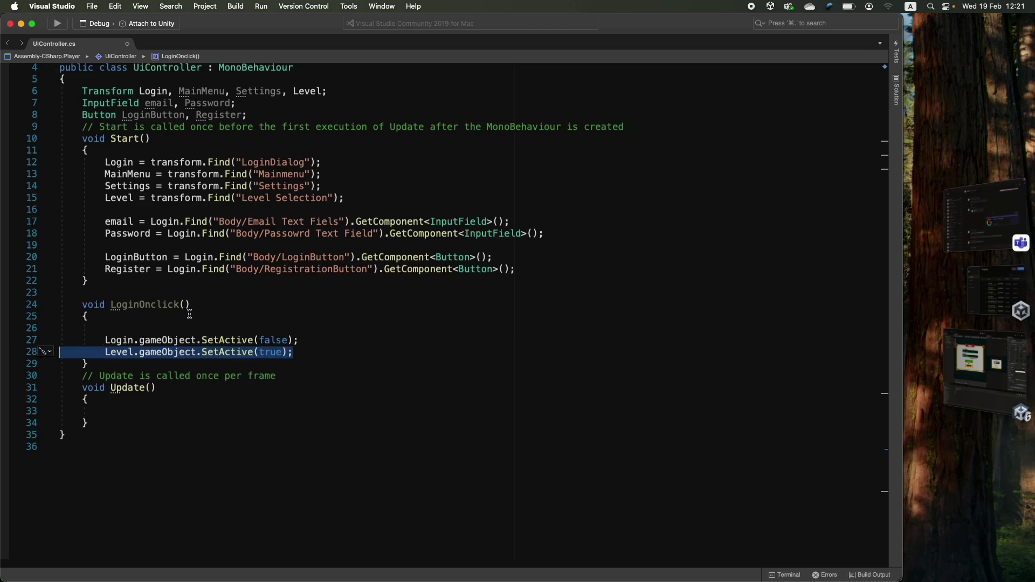
left_click(141, 327)
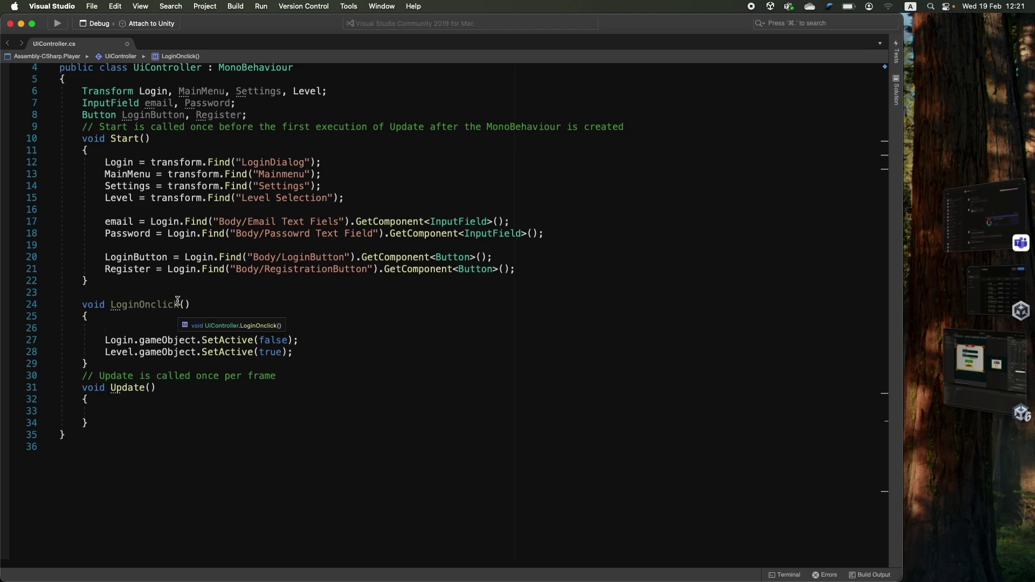
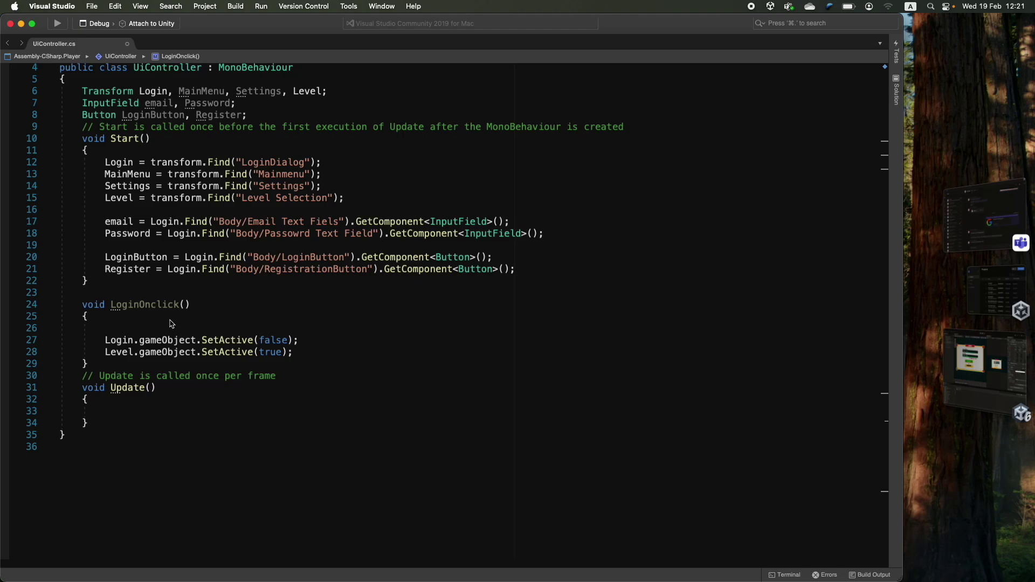
type("email.get")
key("BackSpace")
key("BackSpace")
key("BackSpace")
type("te")
key("BackSpace")
key("BackSpace")
key("BackSpace")
key("BackSpace")
key("BackSpace")
key("BackSpace")
key("BackSpace")
key("BackSpace")
type("if ()")
key("Return")
type("{")
key("Return")
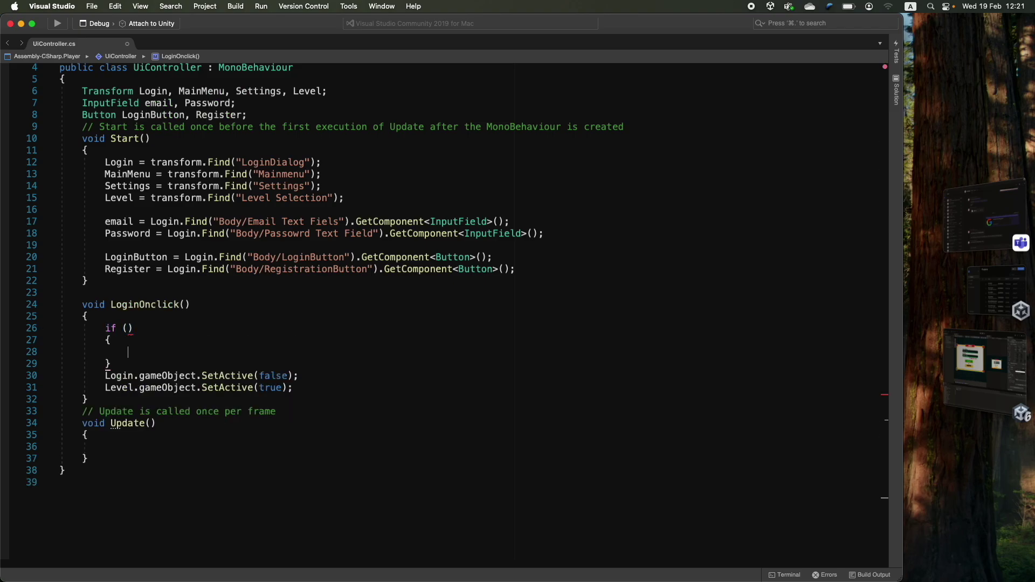
left_click(127, 329)
type("email.text == \"Me")
type("\" && Password.text == \"Y")
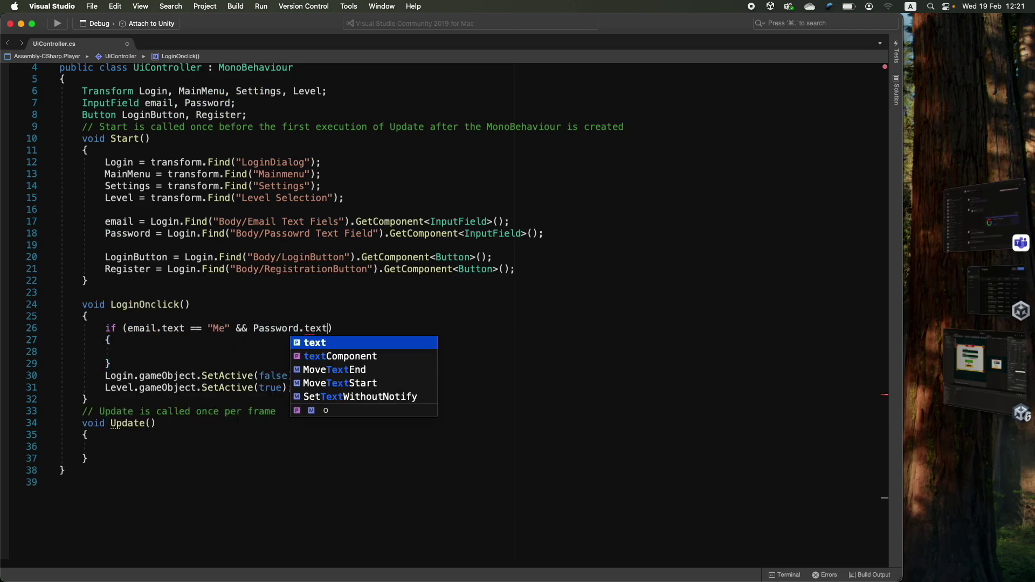
- Move the two SetActive lines into the if block and add an else printing "invalid inputs"
left_click_drag(42, 372, 302, 388)
key("alt+Up")
key("alt+Up")
key("Down")
key("End")
key("Return")
type("else")
key("Return")
type("{")
key("Return")
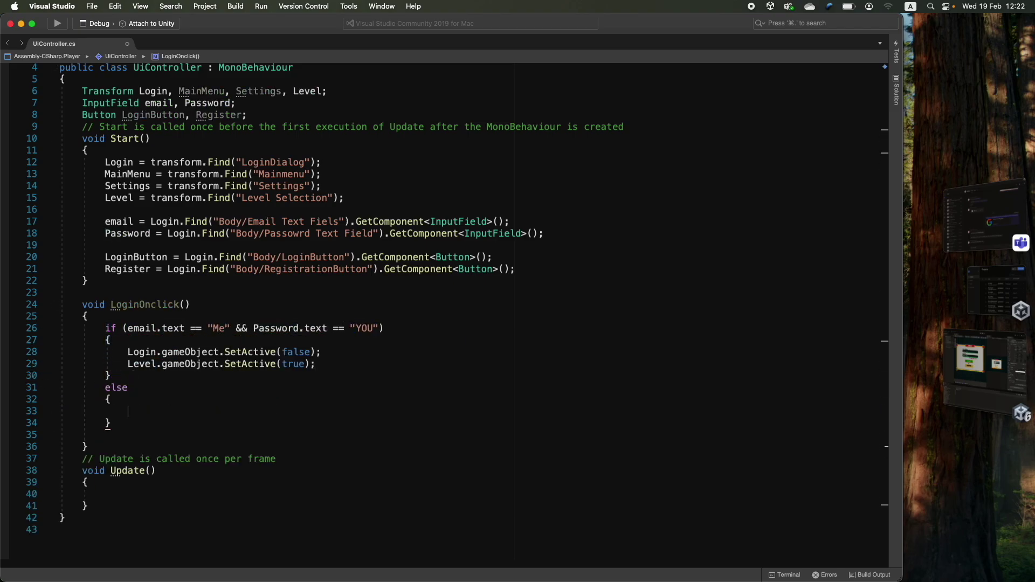
type("print(\"invalid inputs\");")
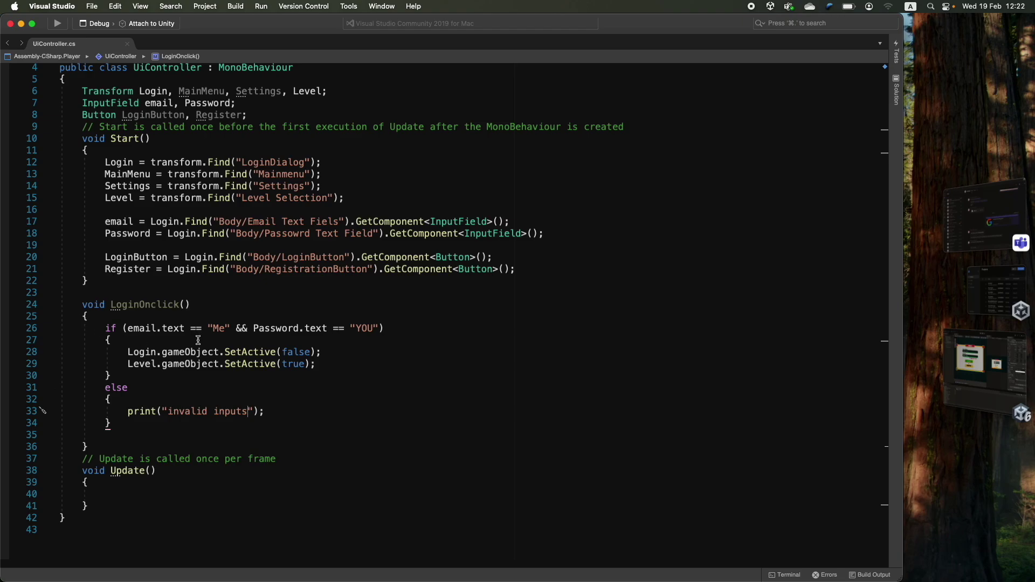
- Review the login condition, the panel-switching lines and the invalid inputs print statement
left_click_drag(224, 328, 195, 329)
left_click_drag(371, 328, 124, 325)
left_click_drag(323, 364, 16, 347)
left_click_drag(118, 408, 305, 409)
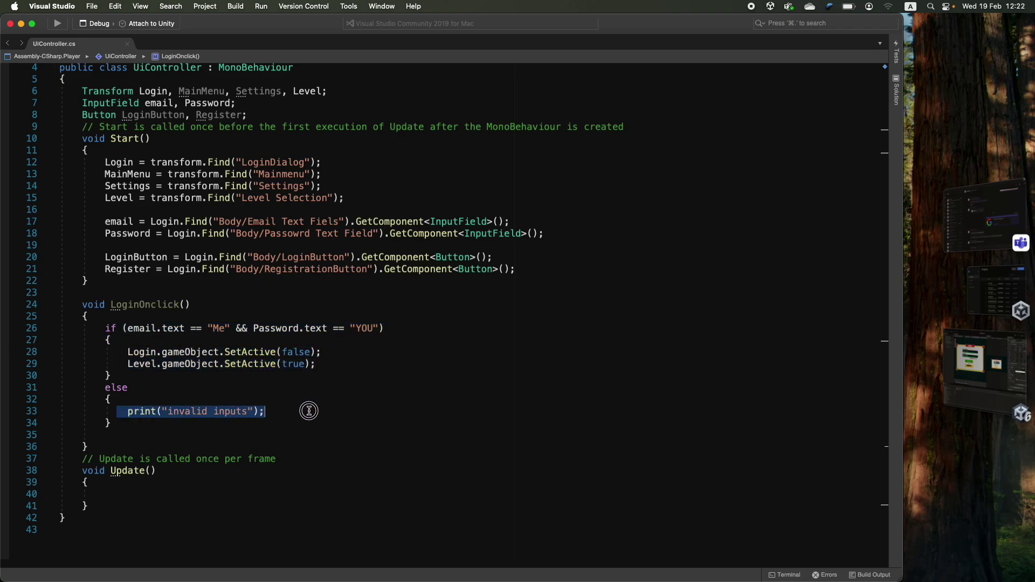
left_click(314, 417)
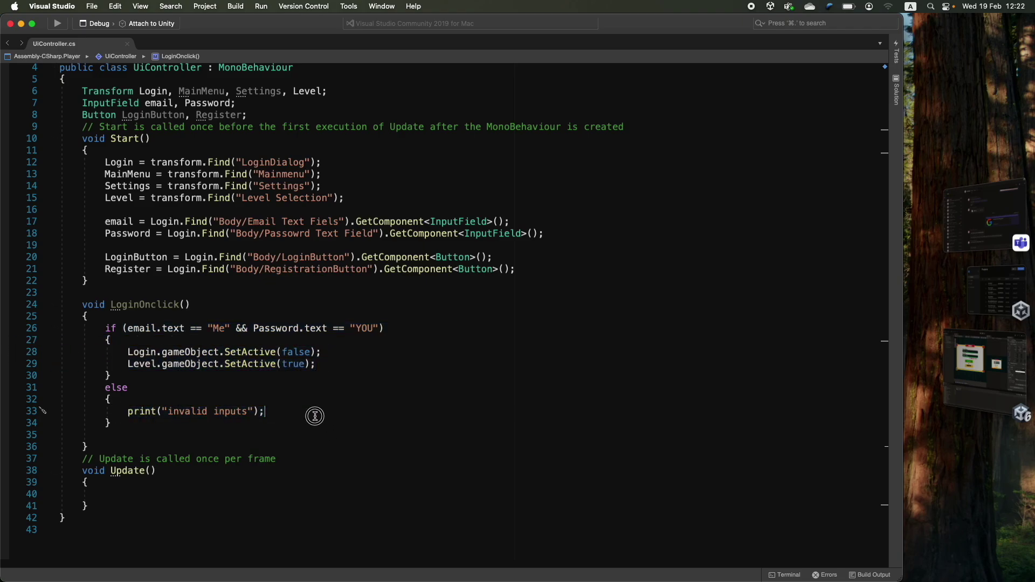
double_click(138, 259)
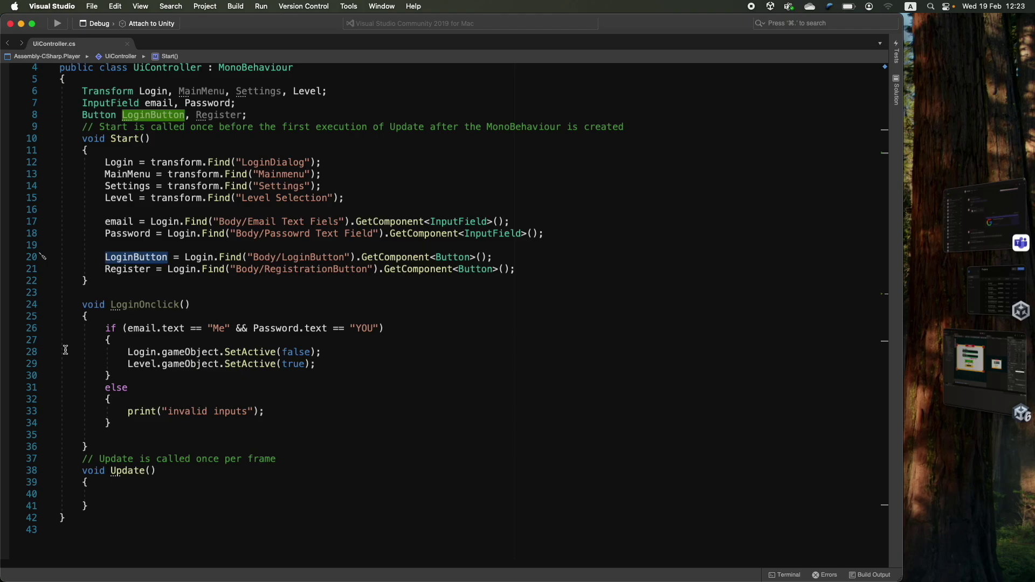
- In Start(), add LoginButton.onClick.AddListener(LoginOnclick); using IntelliSense completions
scroll(120, 307, "down", 3)
left_click(522, 215)
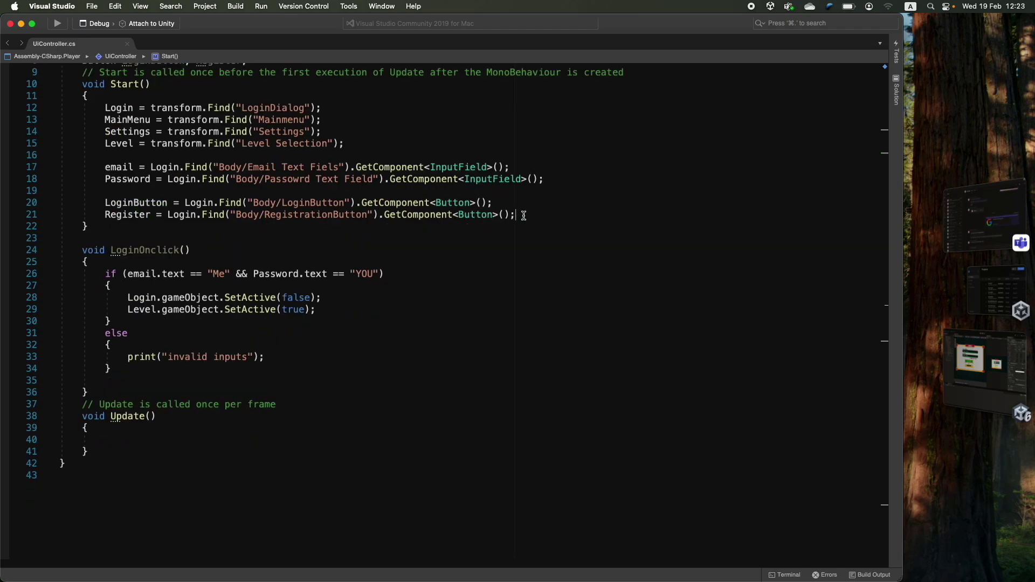
key("Return")
key("Return")
type("login")
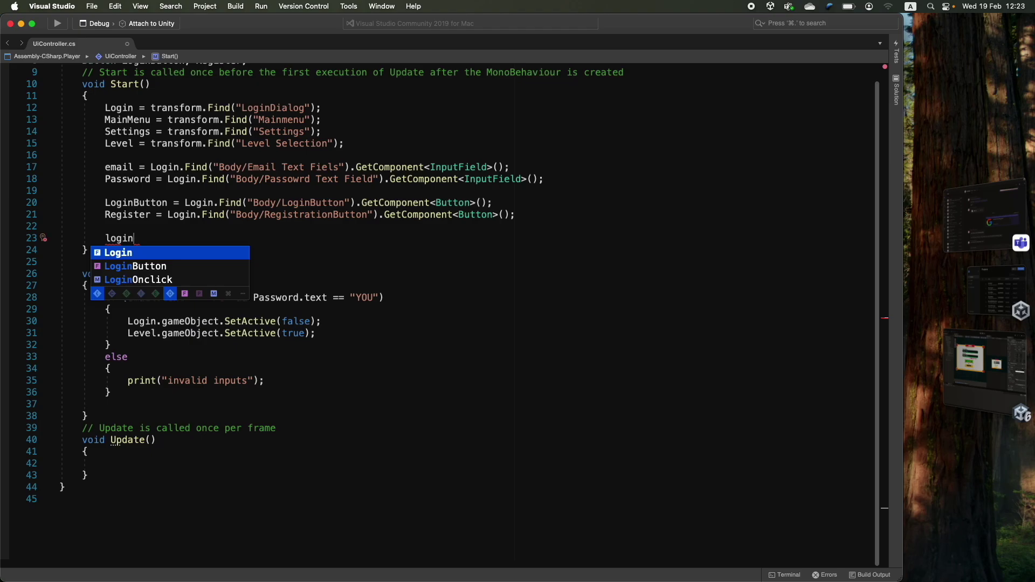
key("Down")
key("Return")
type(".")
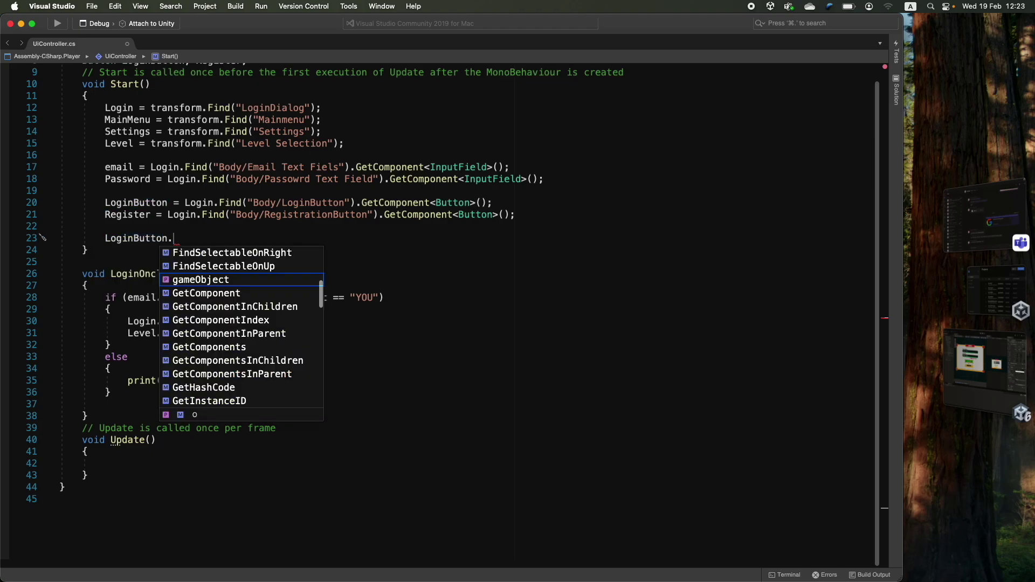
type("on")
key("Return")
type(".ad")
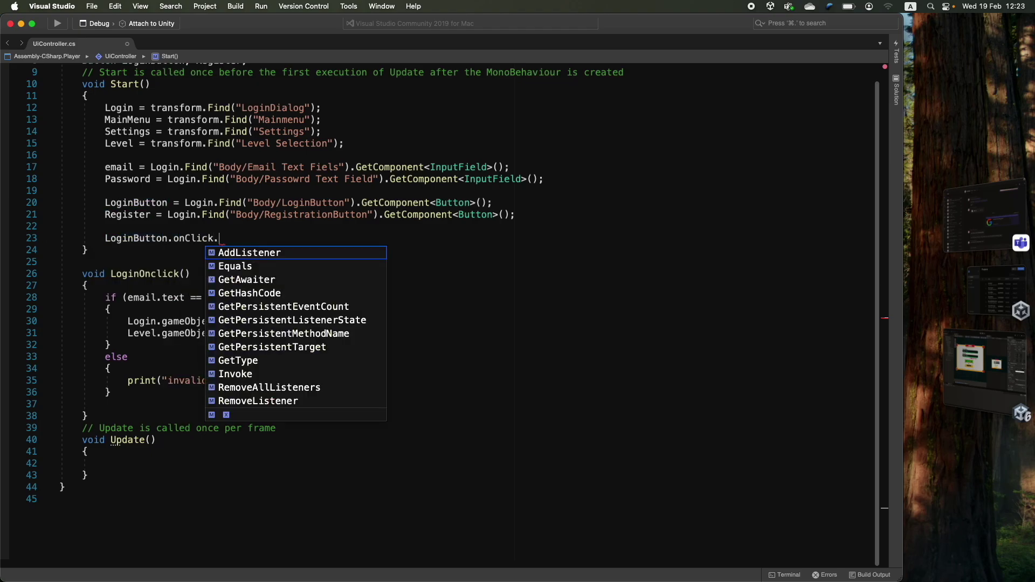
key("Return")
type("(")
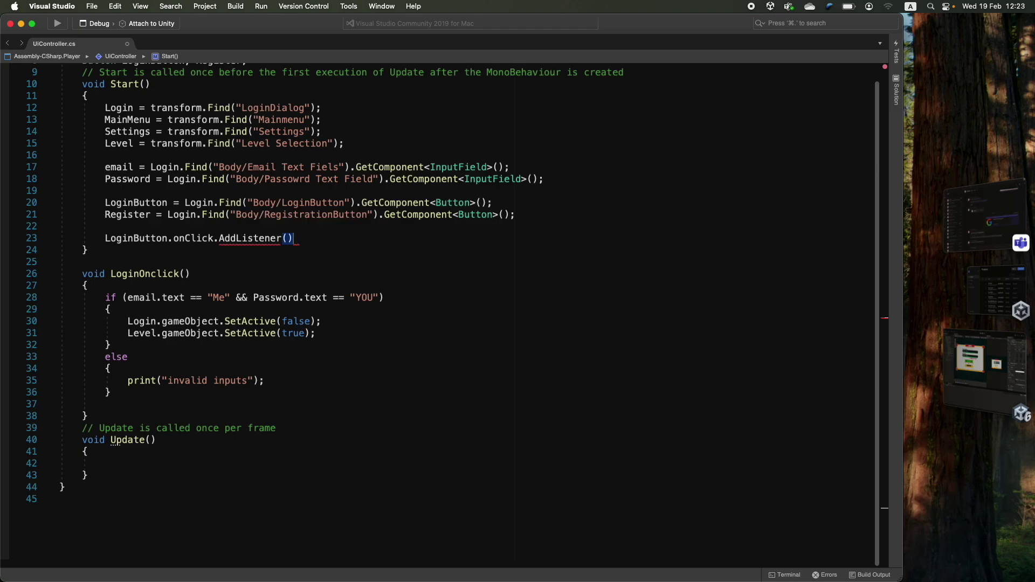
type("LoginButt")
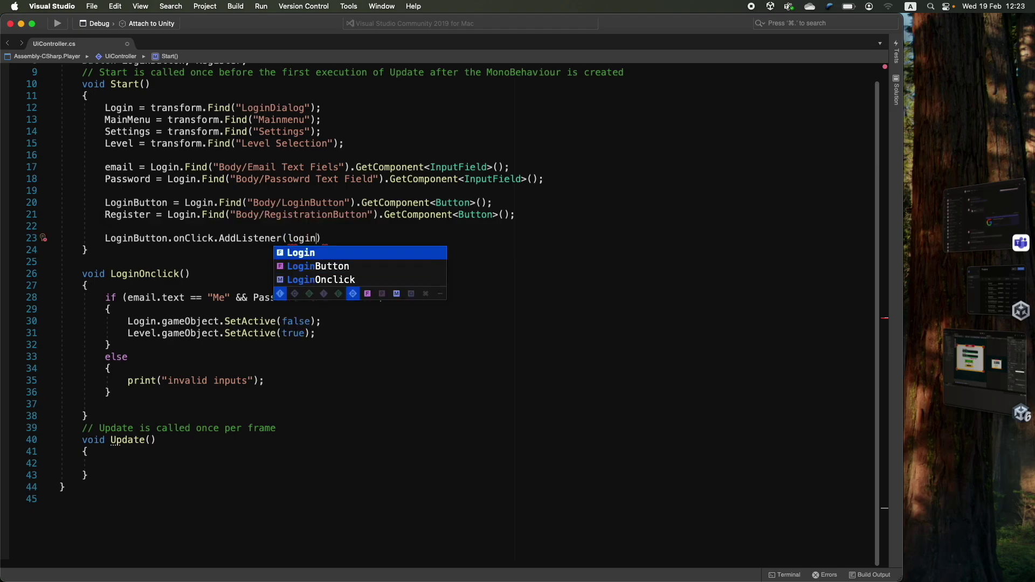
key("BackSpace")
key("BackSpace")
key("BackSpace")
key("BackSpace")
key("BackSpace")
key("BackSpace")
key("BackSpace")
type("ginOnclick")
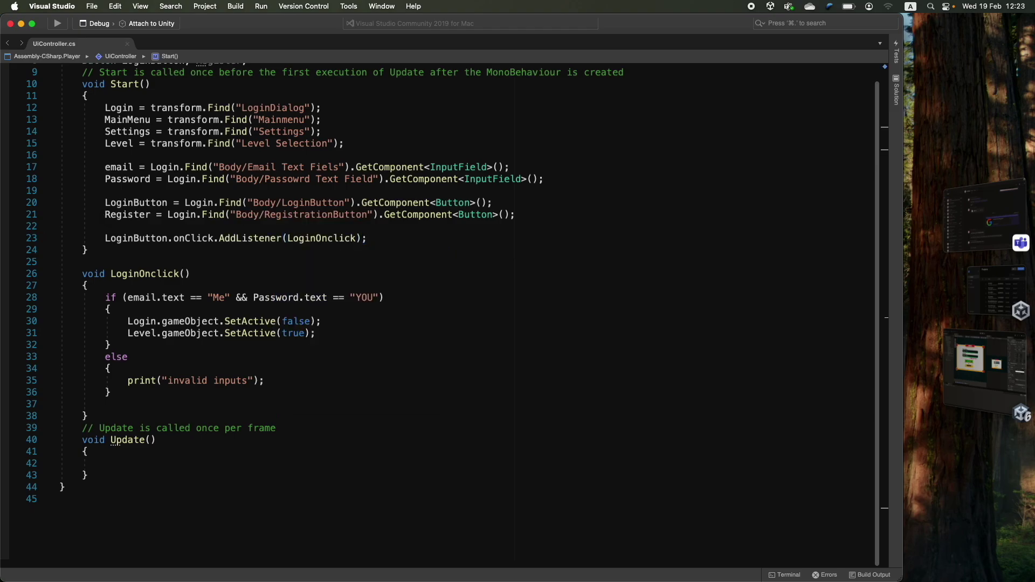
- Review the new listener line and the LoginOnclick method
left_click_drag(104, 236, 368, 238)
left_click_drag(73, 270, 139, 405)
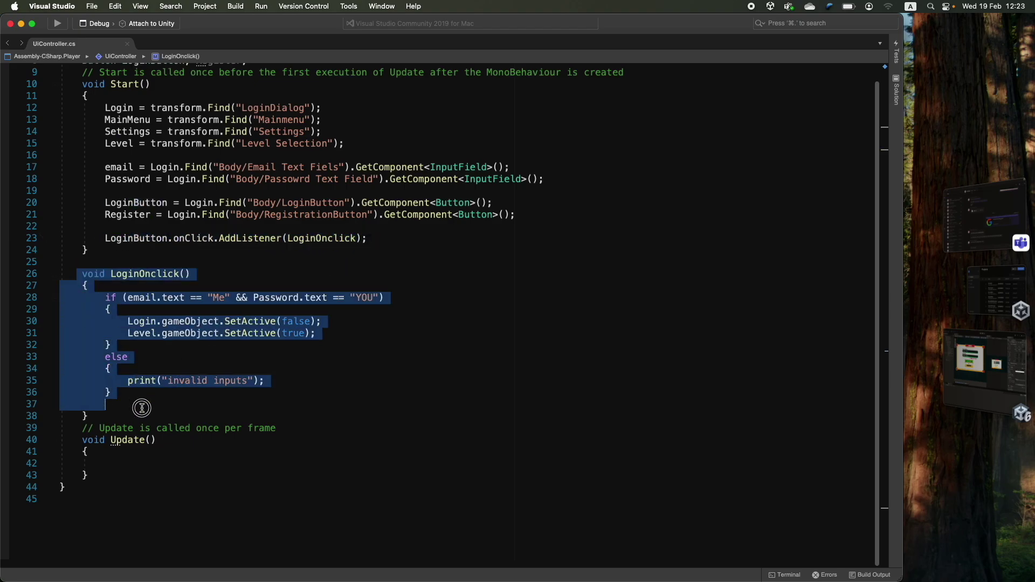
left_click(215, 407)
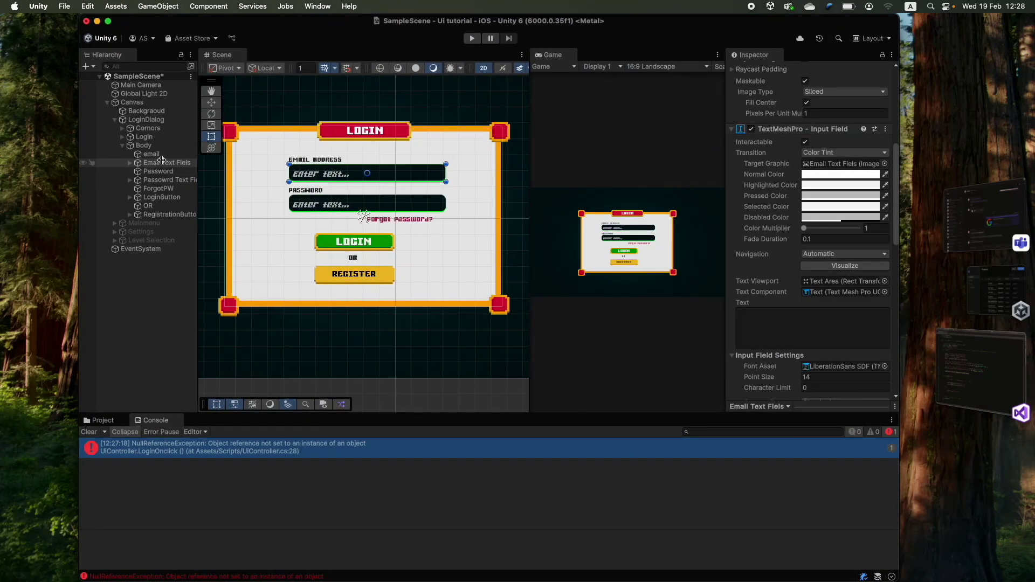
left_click(944, 390)
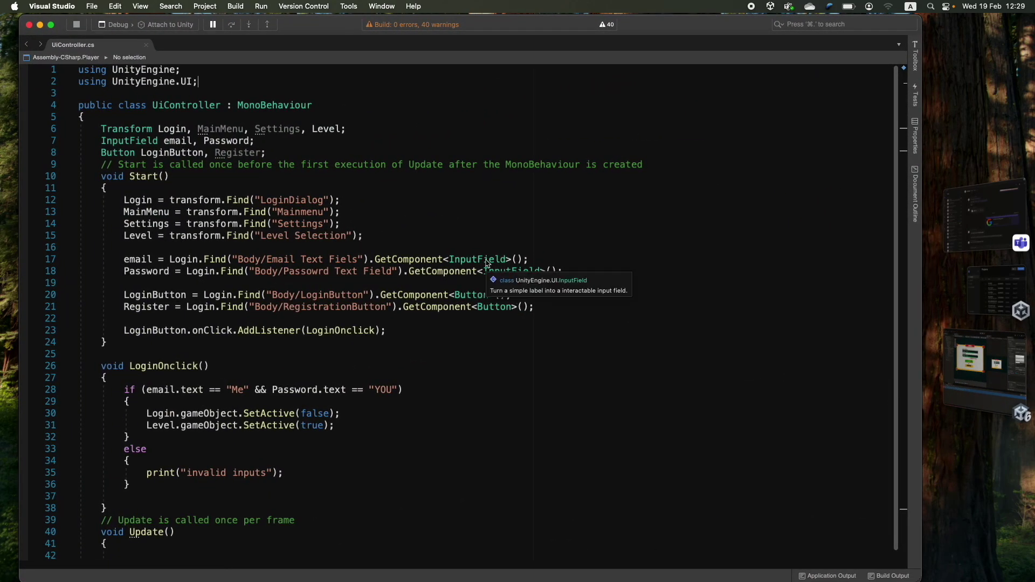
- Add 'using TMPro;' and change the email and Password types from InputField to TMP_InputField
left_click(477, 260)
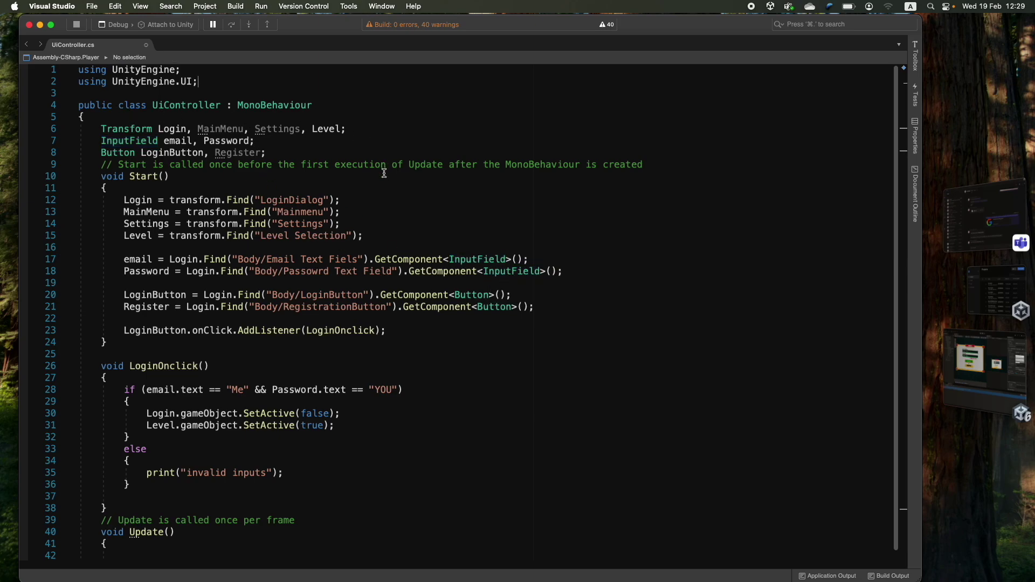
key("Return")
type("using tmp")
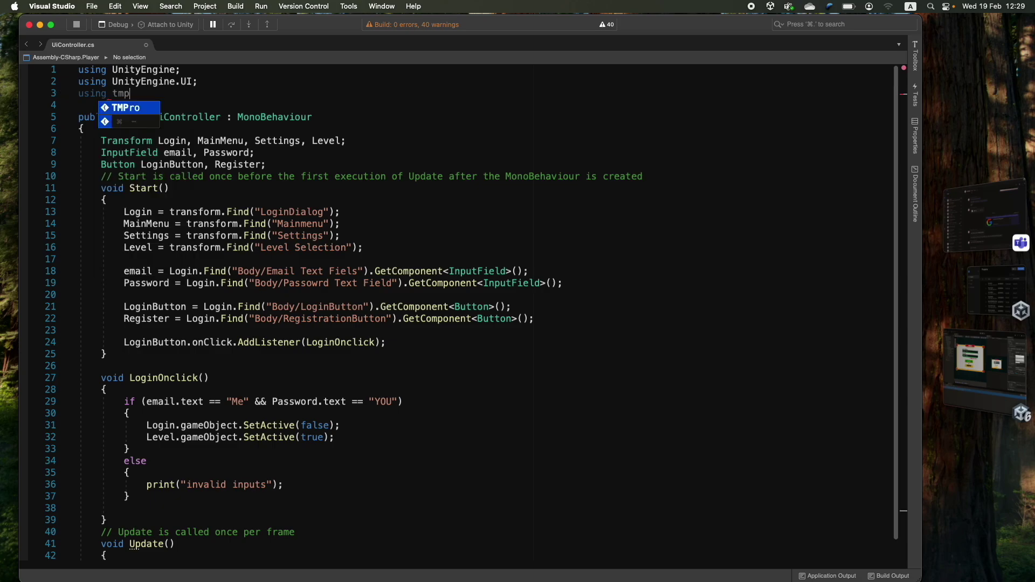
type(";")
key("BackSpace")
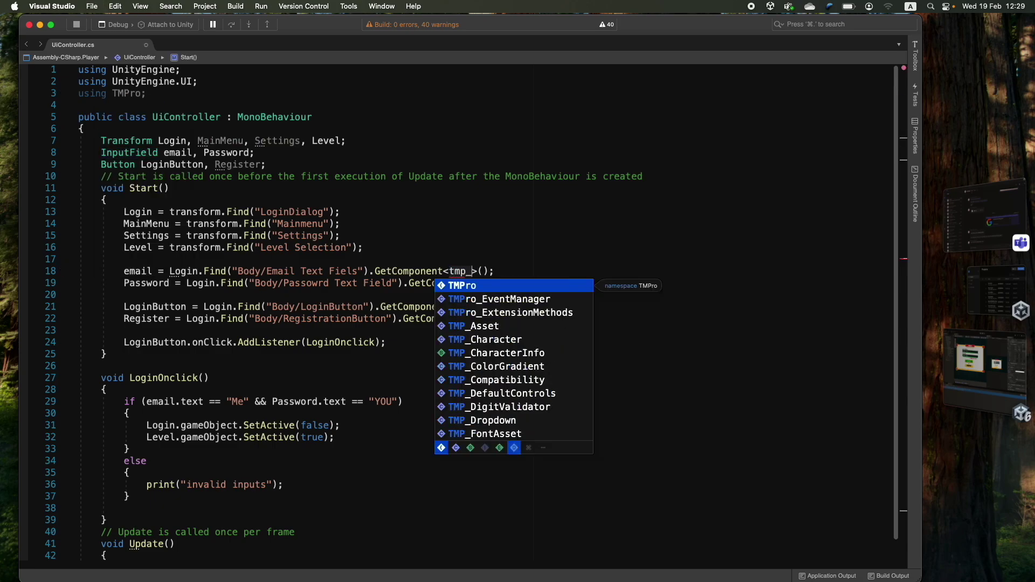
type("_inp")
key("Return")
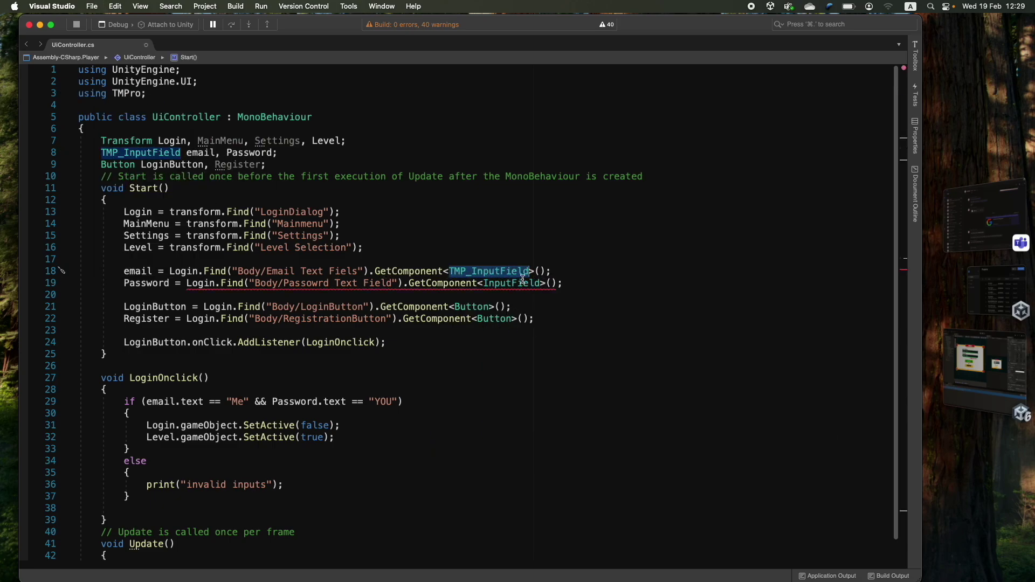
type("TMP_")
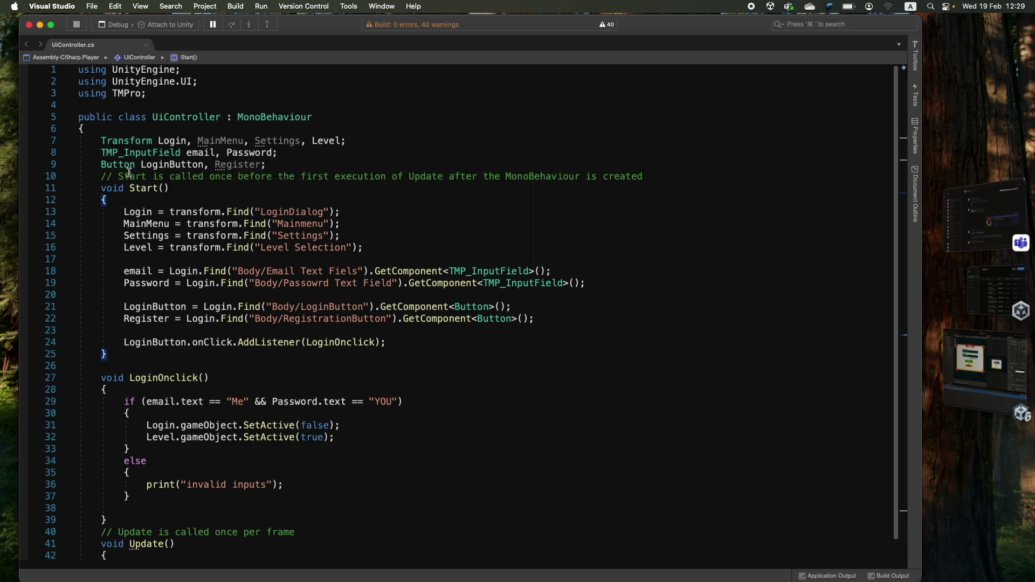
left_click(141, 156)
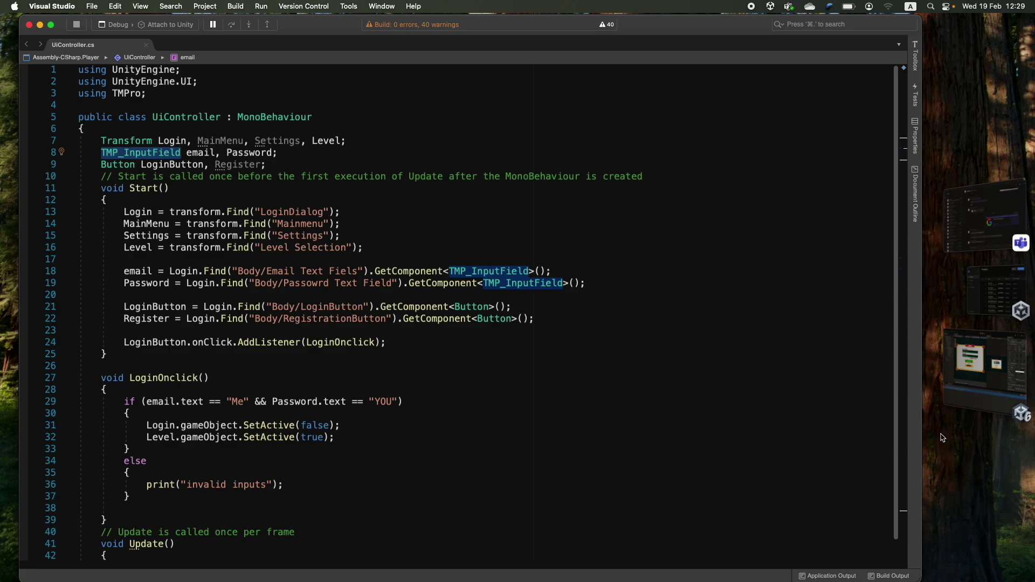
- In Play mode, enter 'a' as the email, press LOGIN, check the script, then stop
left_click(982, 372)
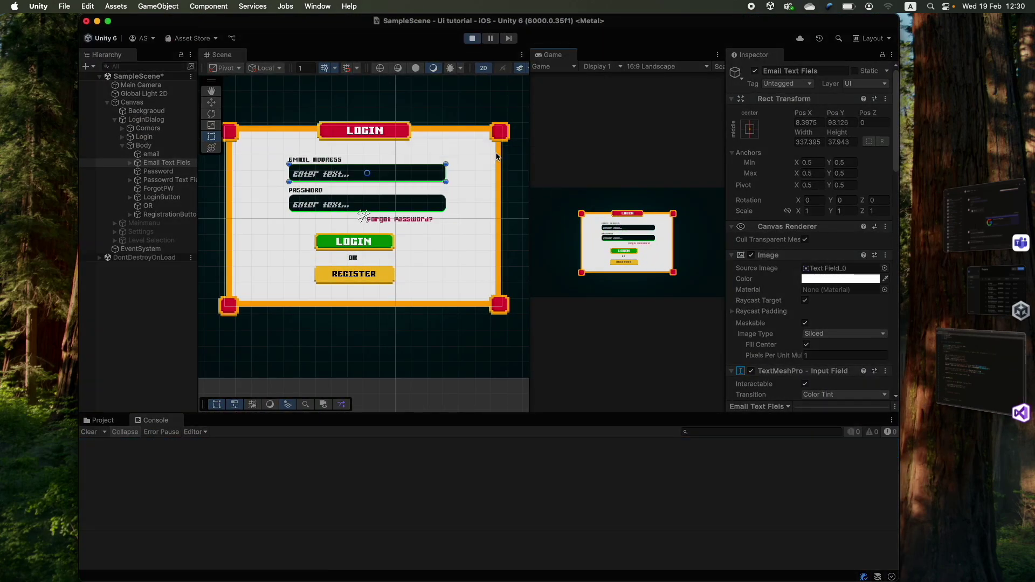
left_click_drag(530, 162, 297, 161)
left_click(492, 211)
type("a")
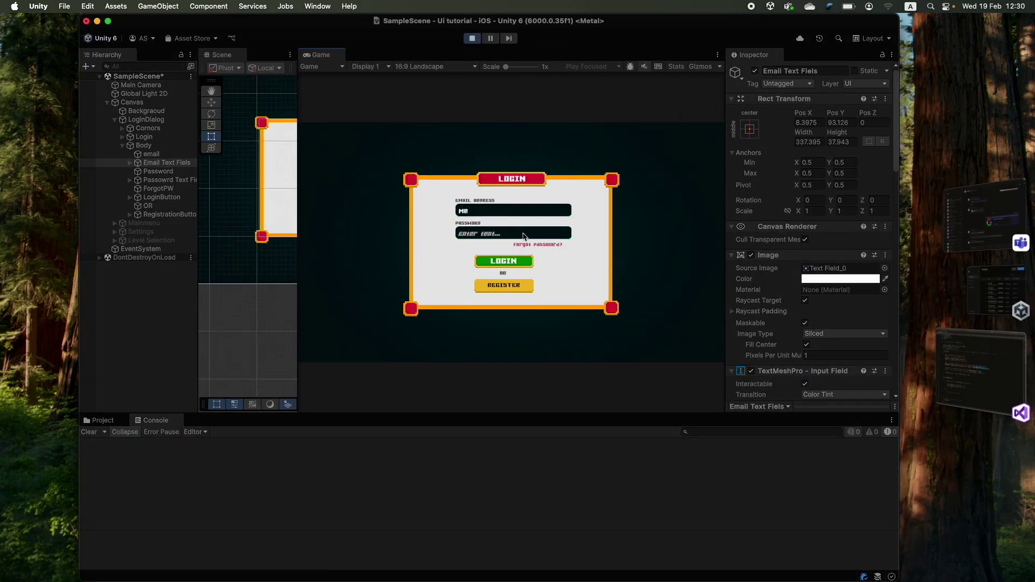
left_click(502, 262)
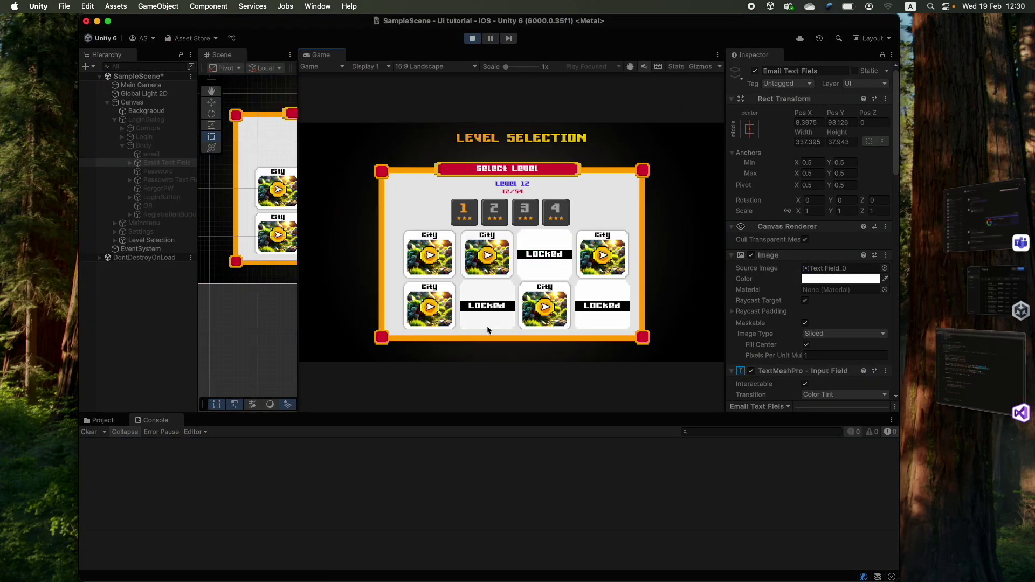
left_click(981, 369)
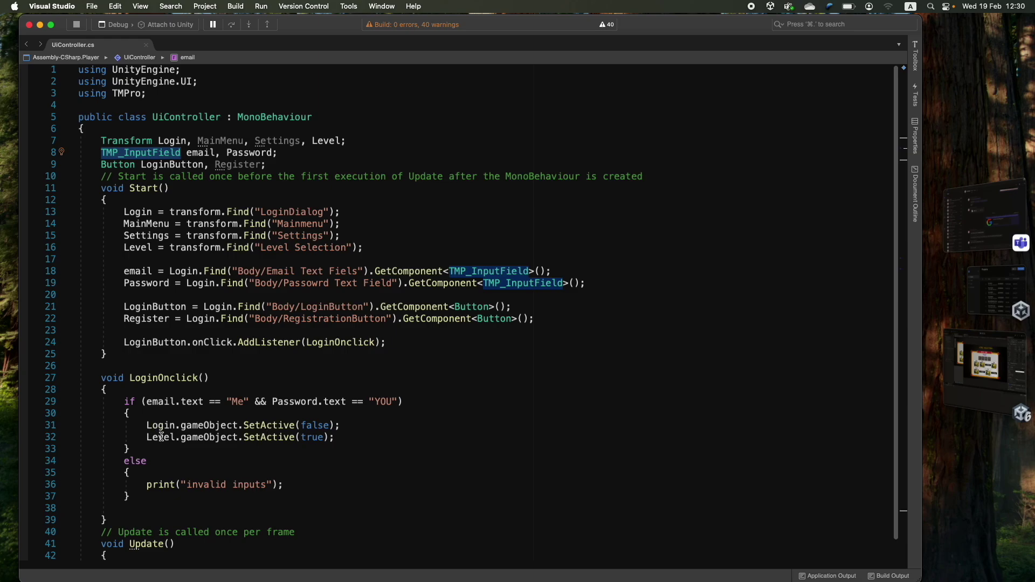
left_click(985, 364)
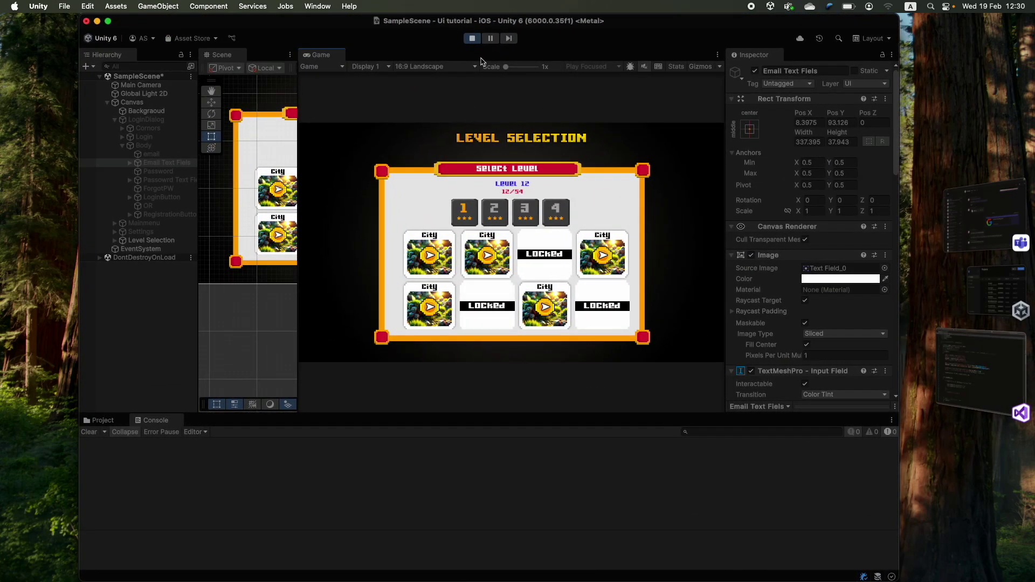
left_click(472, 37)
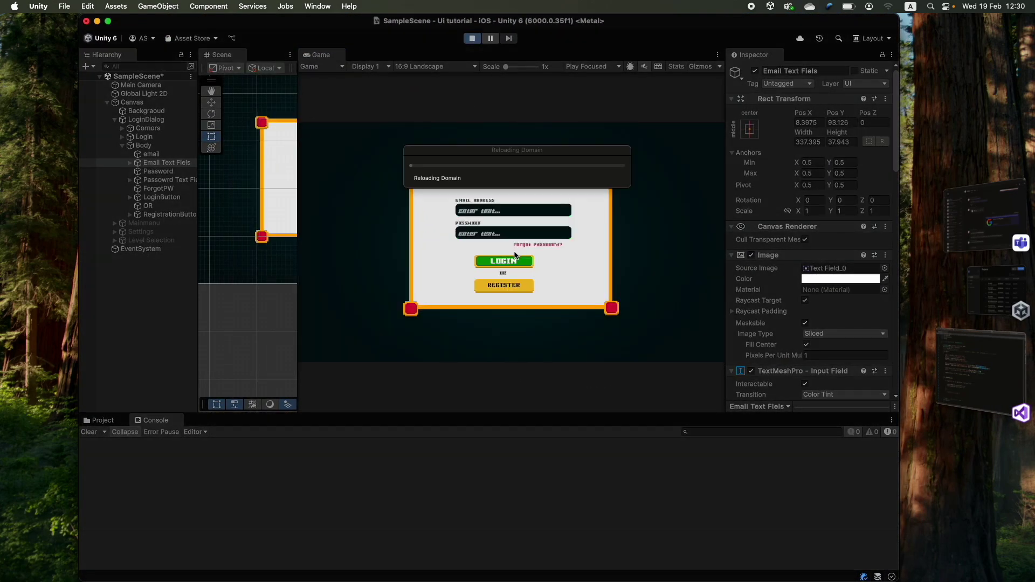
- Log in with 'asd' as email and password, confirming "invalid inputs" in the Console
left_click(488, 214)
type("asd")
left_click(487, 232)
type("asd")
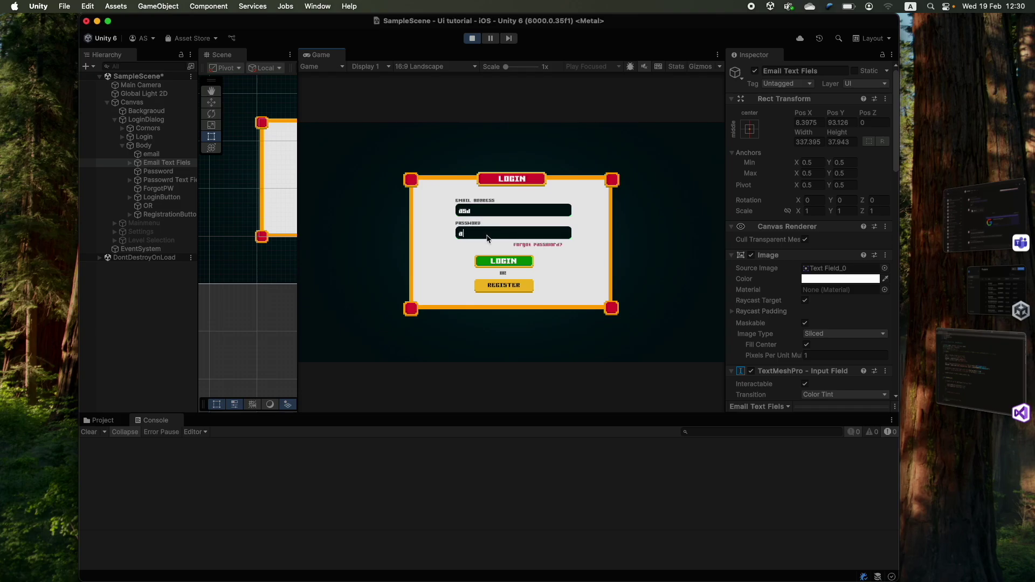
left_click(500, 262)
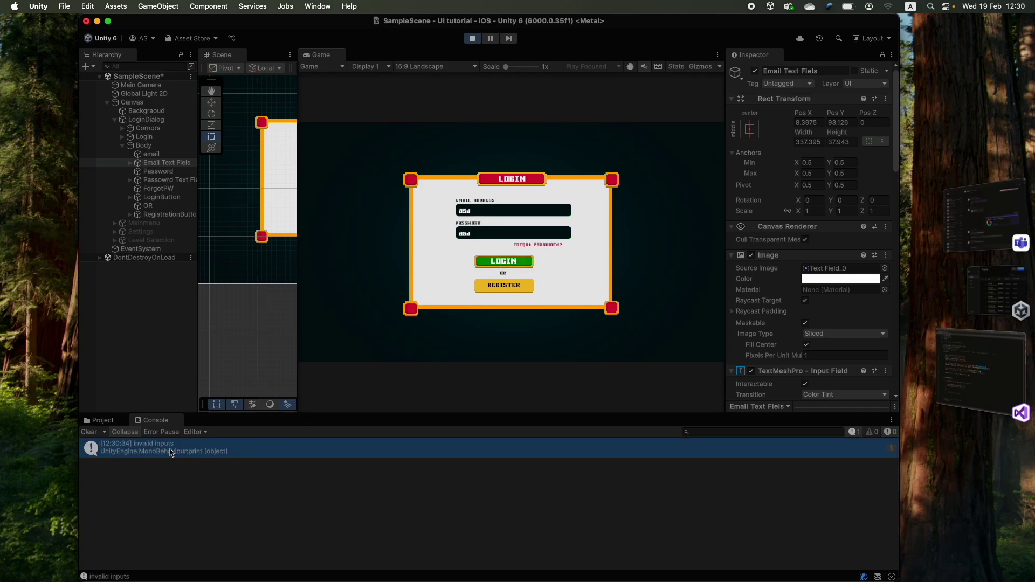
left_click(472, 38)
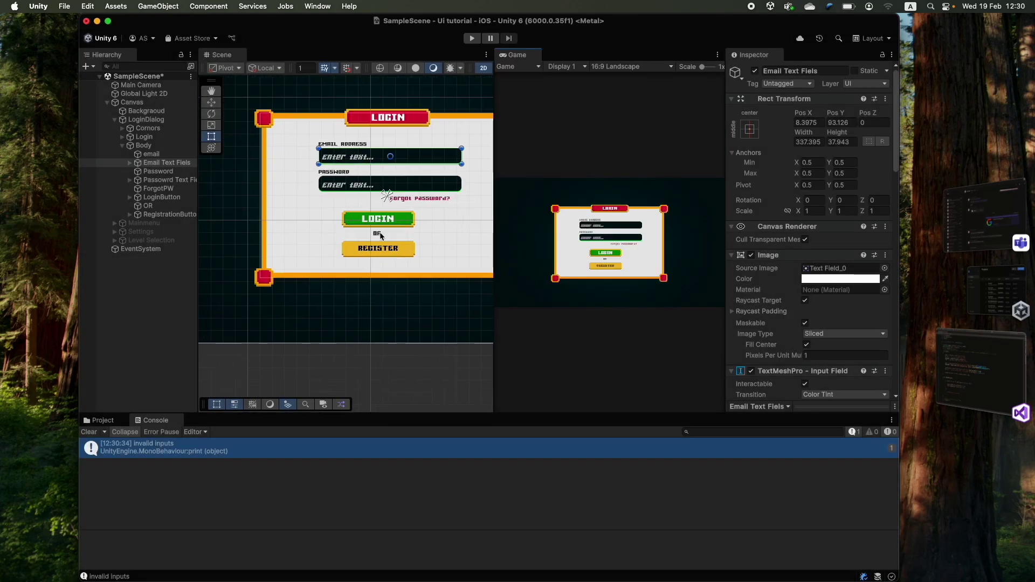
left_click(987, 372)
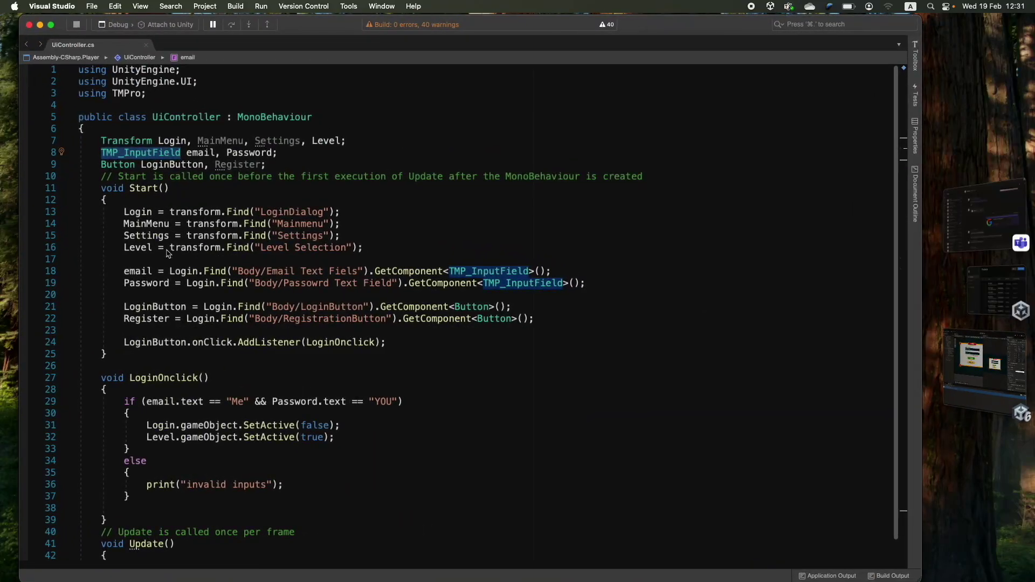
triple_click(142, 347)
left_click(142, 347)
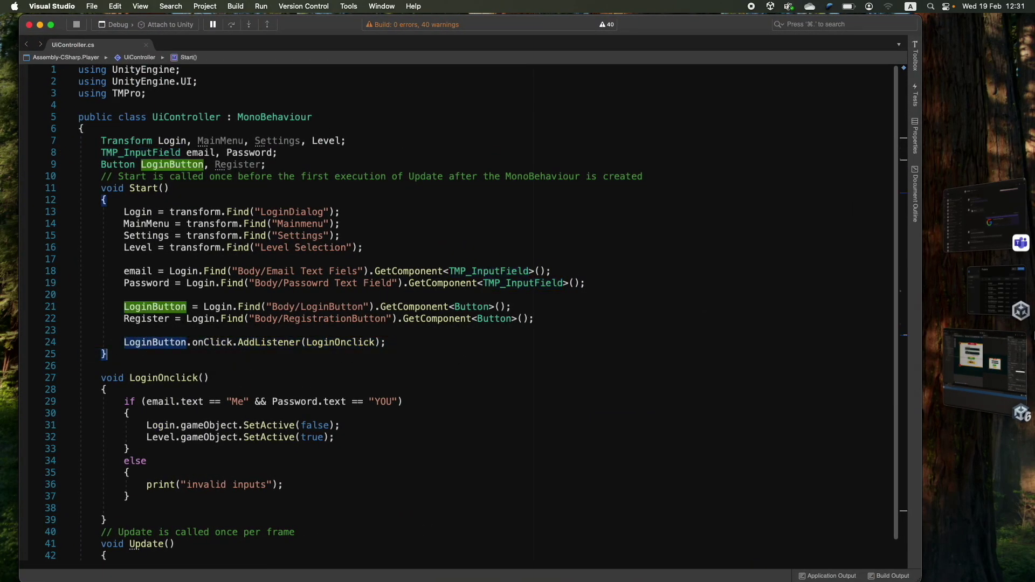
left_click(998, 353)
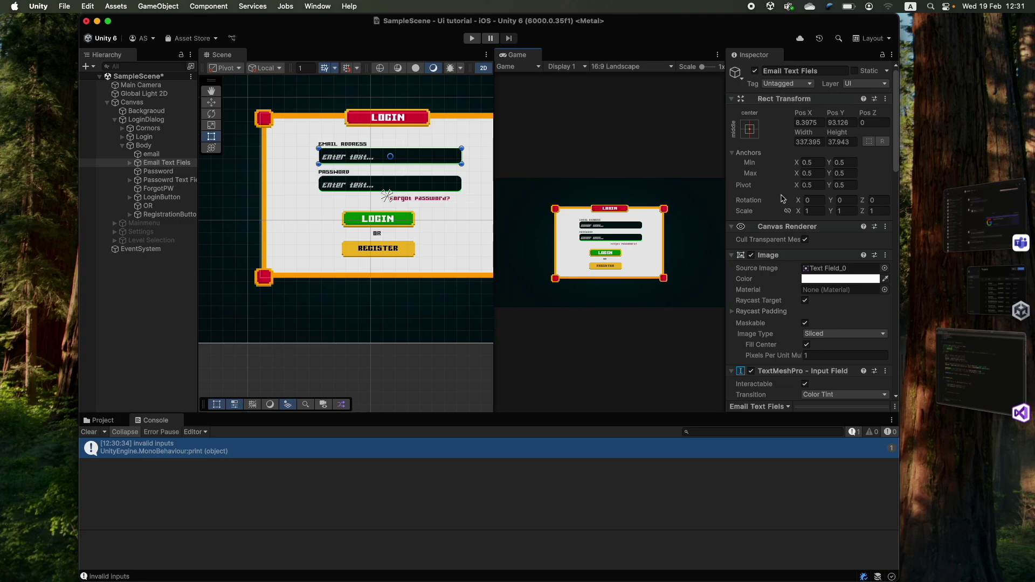
scroll(787, 242, "down", 10)
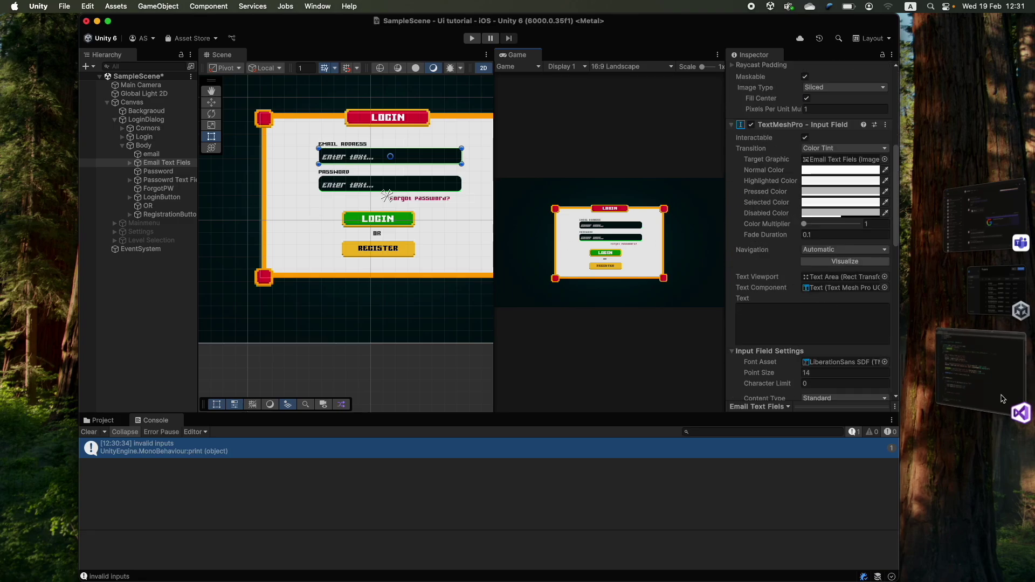
left_click(981, 372)
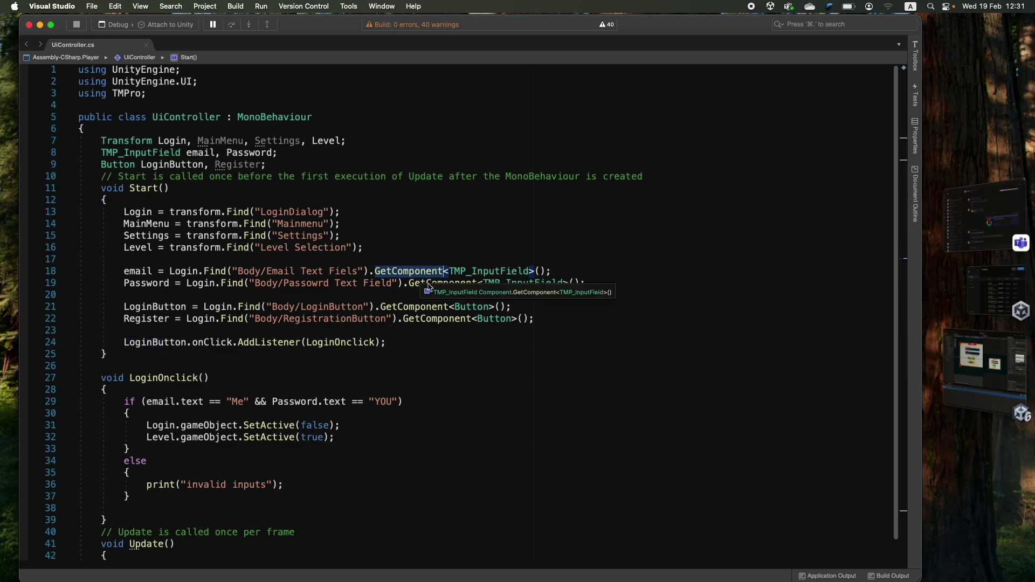
left_click(422, 275)
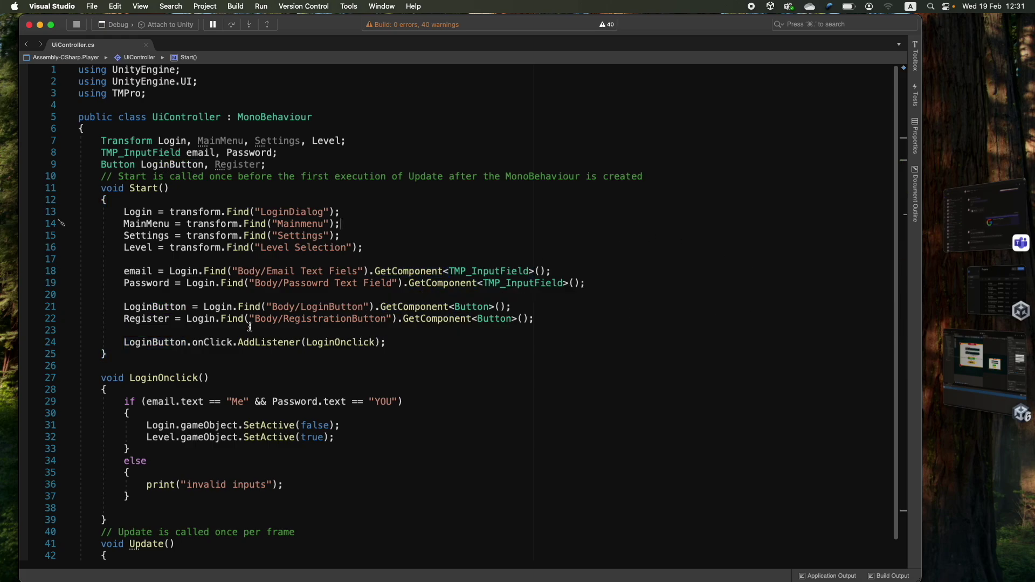
scroll(229, 406, "down", 2)
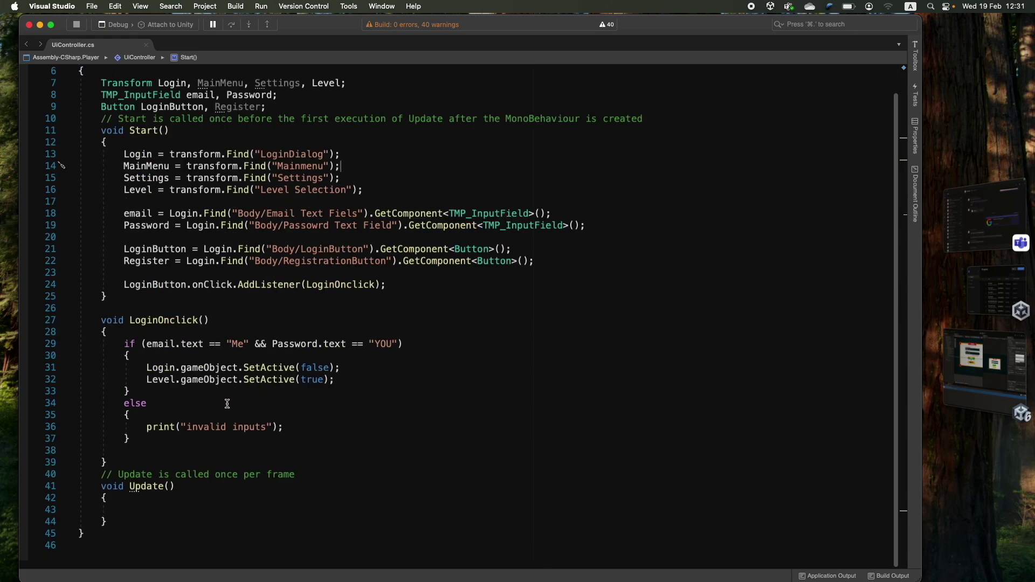
double_click(190, 344)
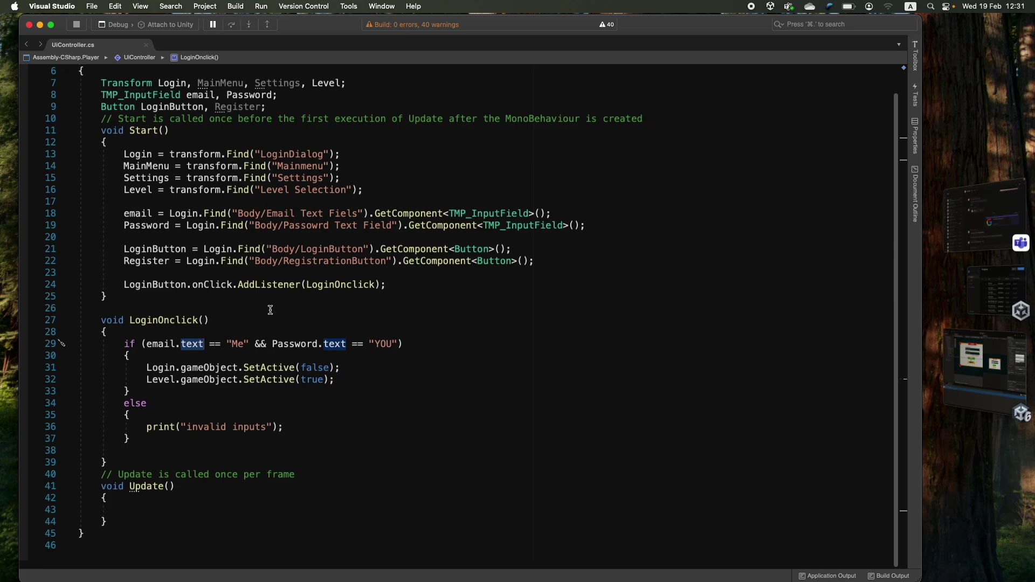
left_click(984, 372)
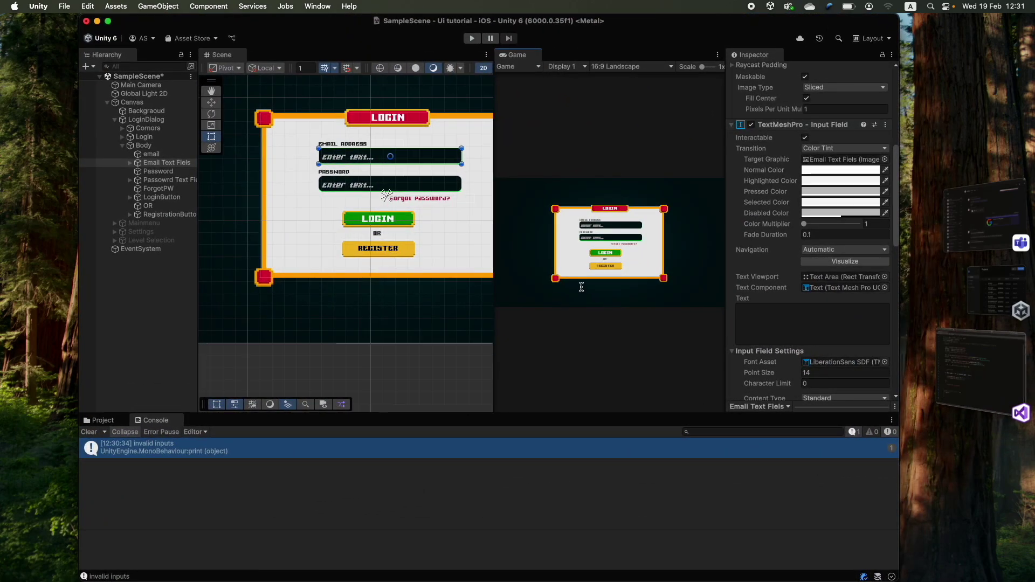
left_click(985, 380)
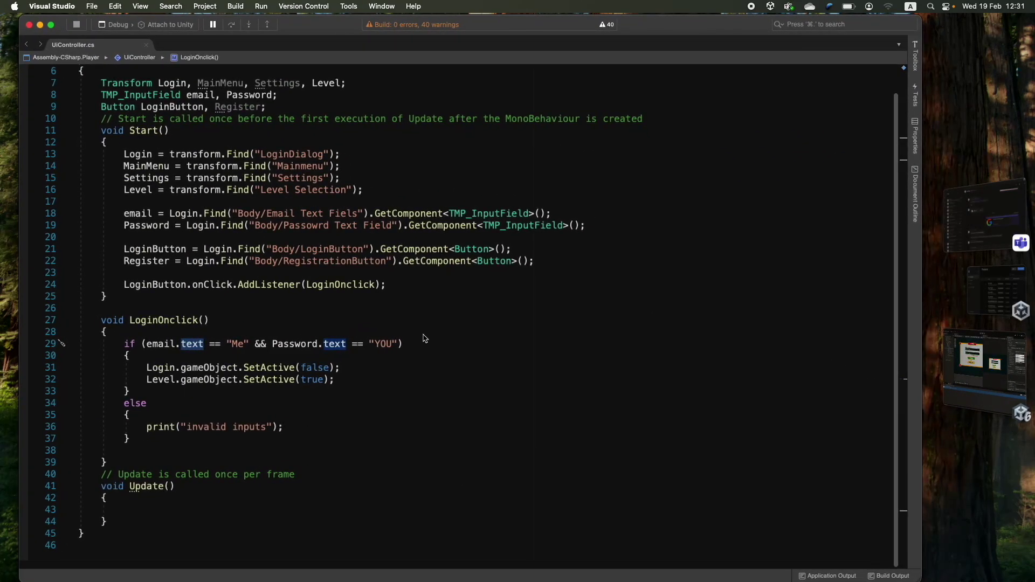
left_click(988, 392)
left_click(987, 378)
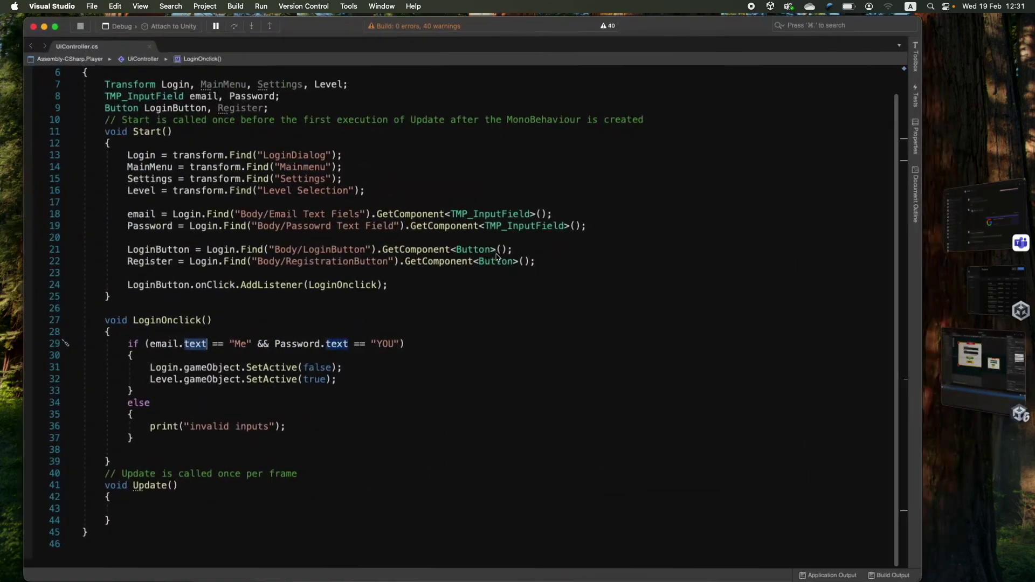
left_click(405, 250)
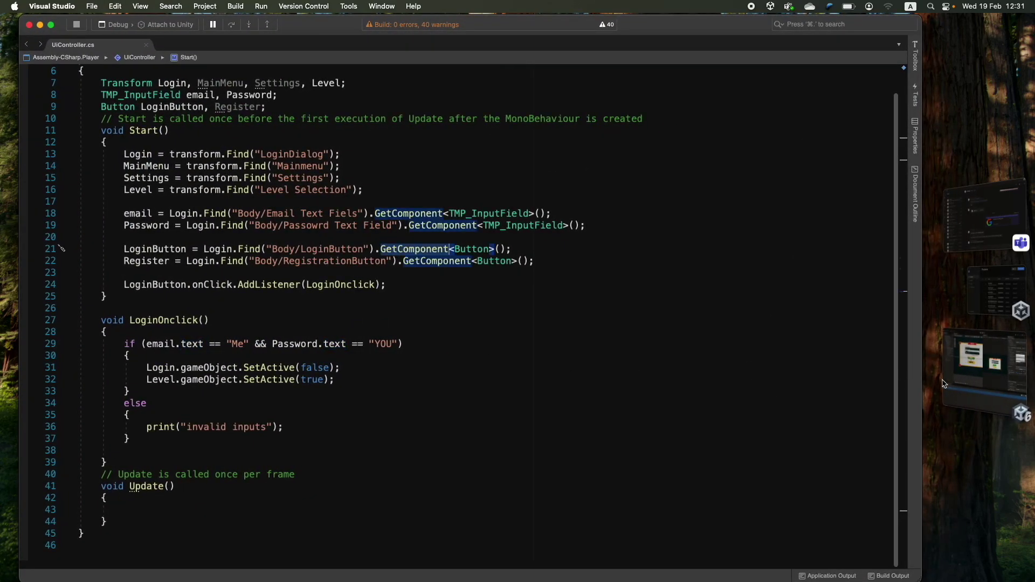
scroll(543, 328, "up", 2)
scroll(543, 328, "down", 1)
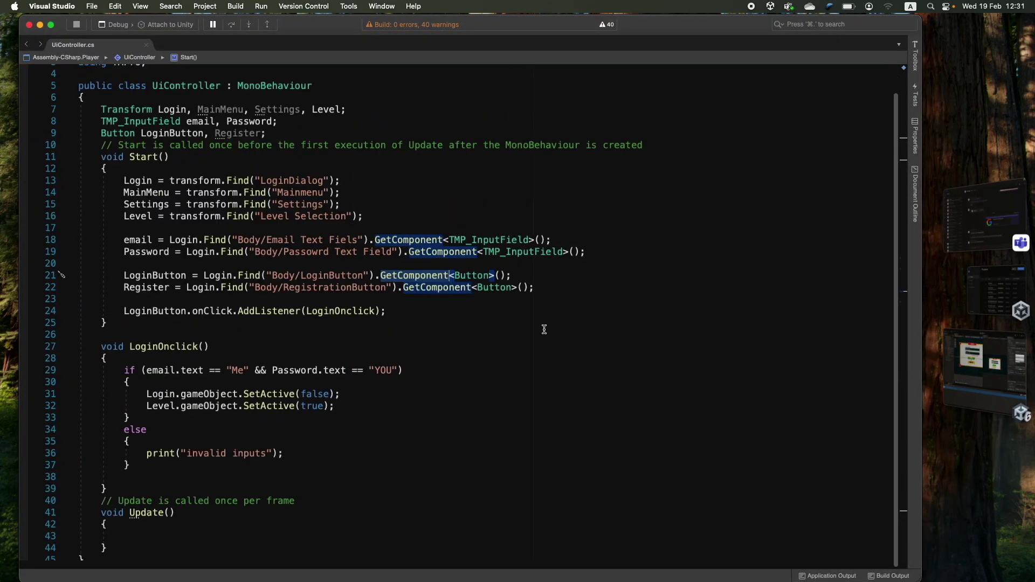
key("super+Tab")
- Uncheck LoginDialog's active box and check Mainmenu's active box in the Inspector
left_click(122, 146)
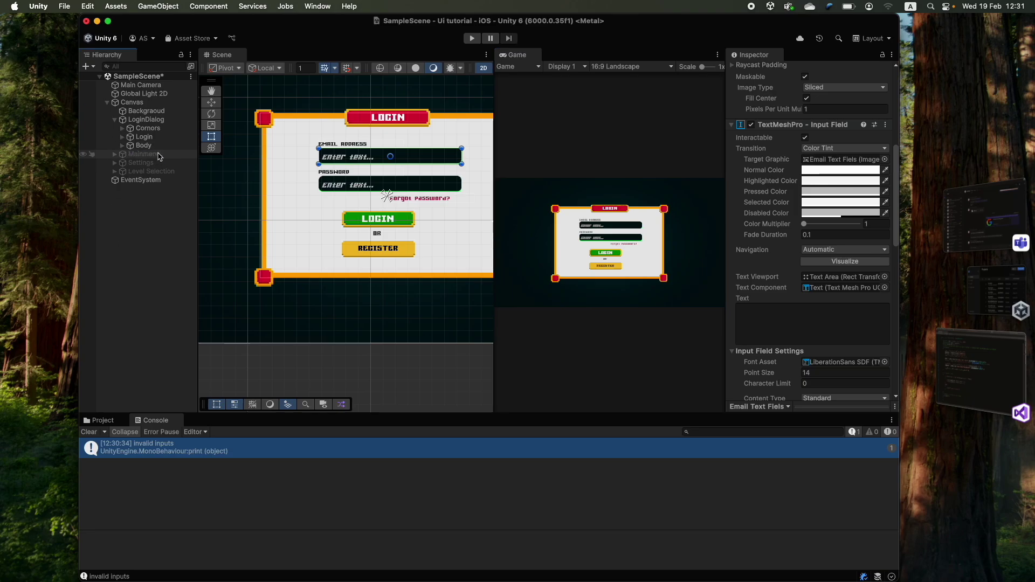
double_click(146, 120)
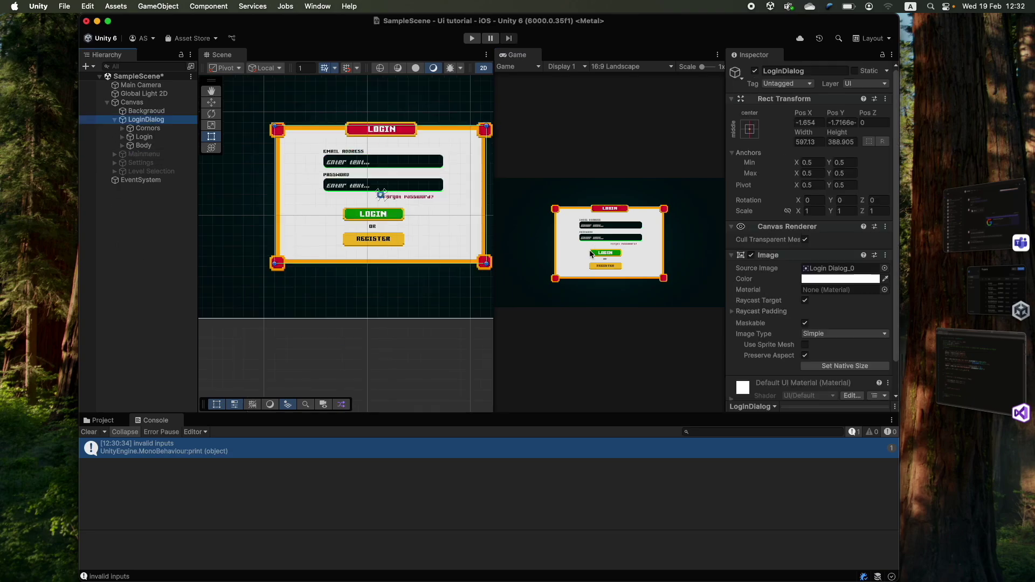
left_click(755, 71)
left_click(114, 120)
left_click(143, 128)
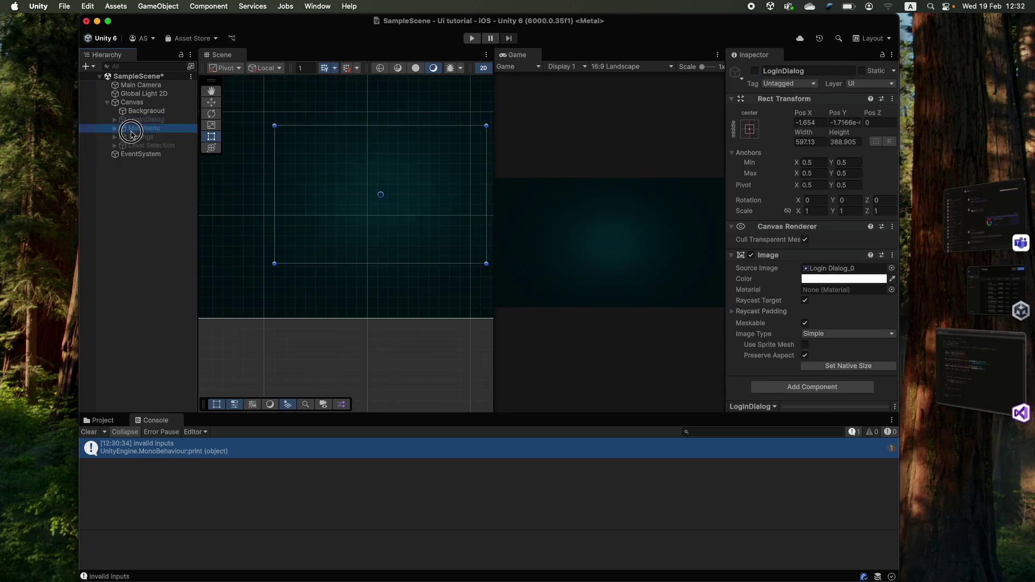
left_click(755, 70)
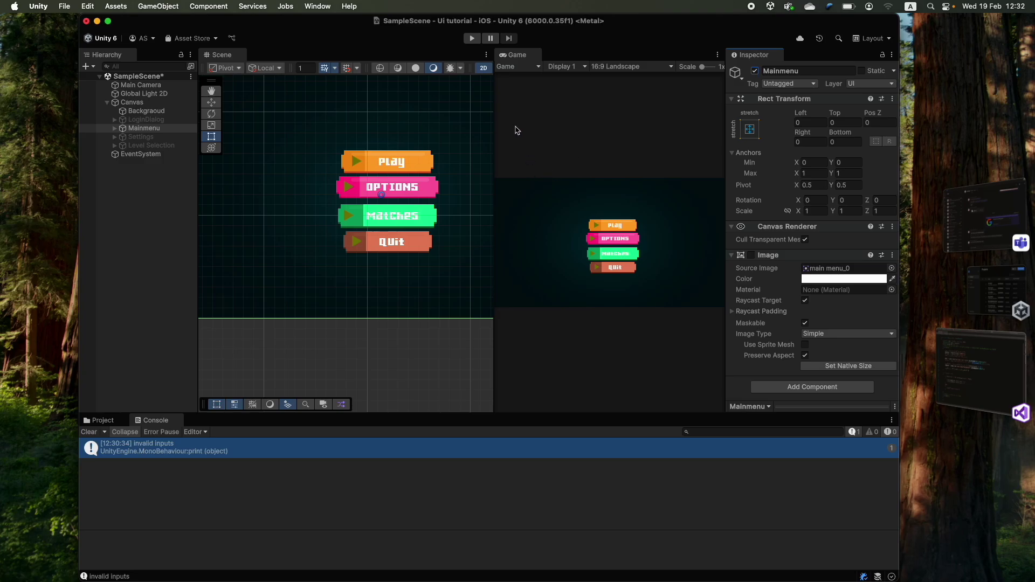
scroll(410, 198, "down", 4)
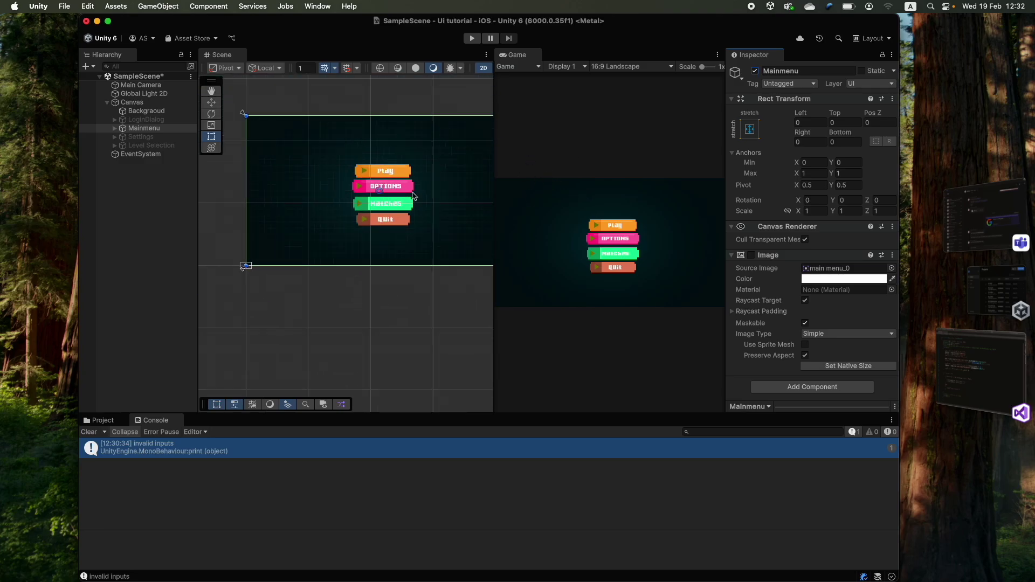